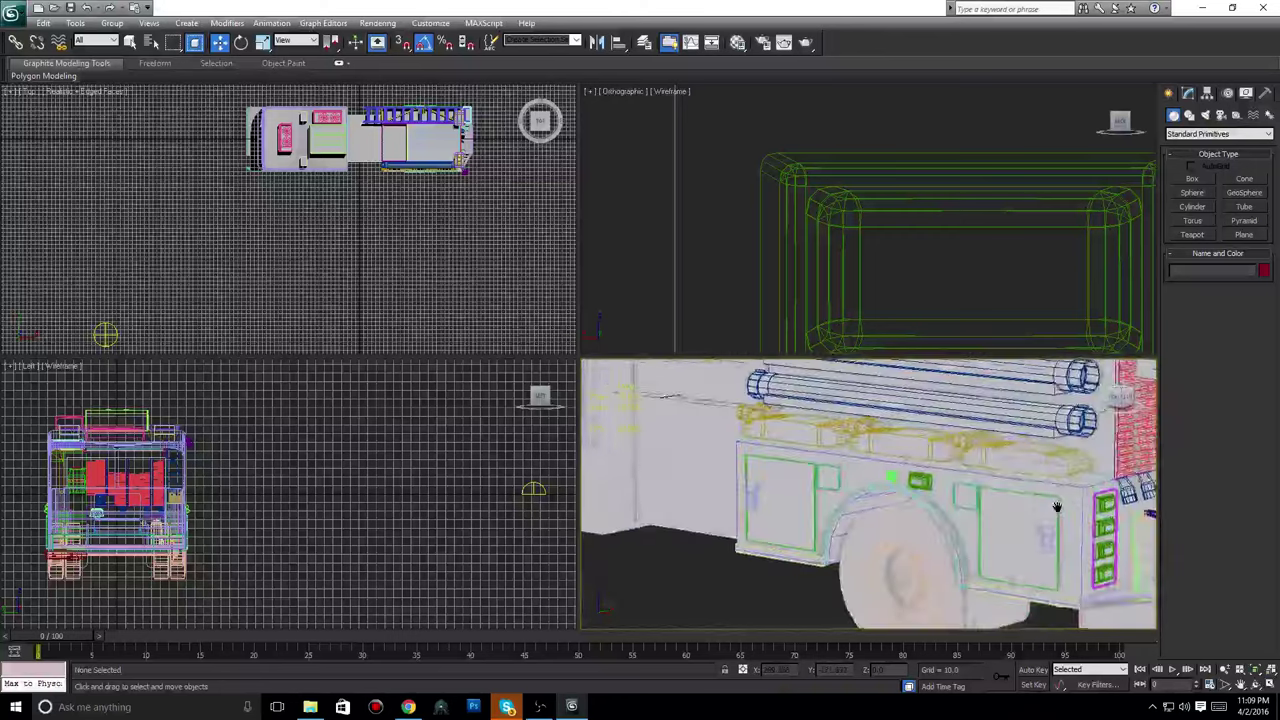
Examine the fire truck's side compartments, wheel arch and cab from several angles.
scroll(958, 432, down, 8)
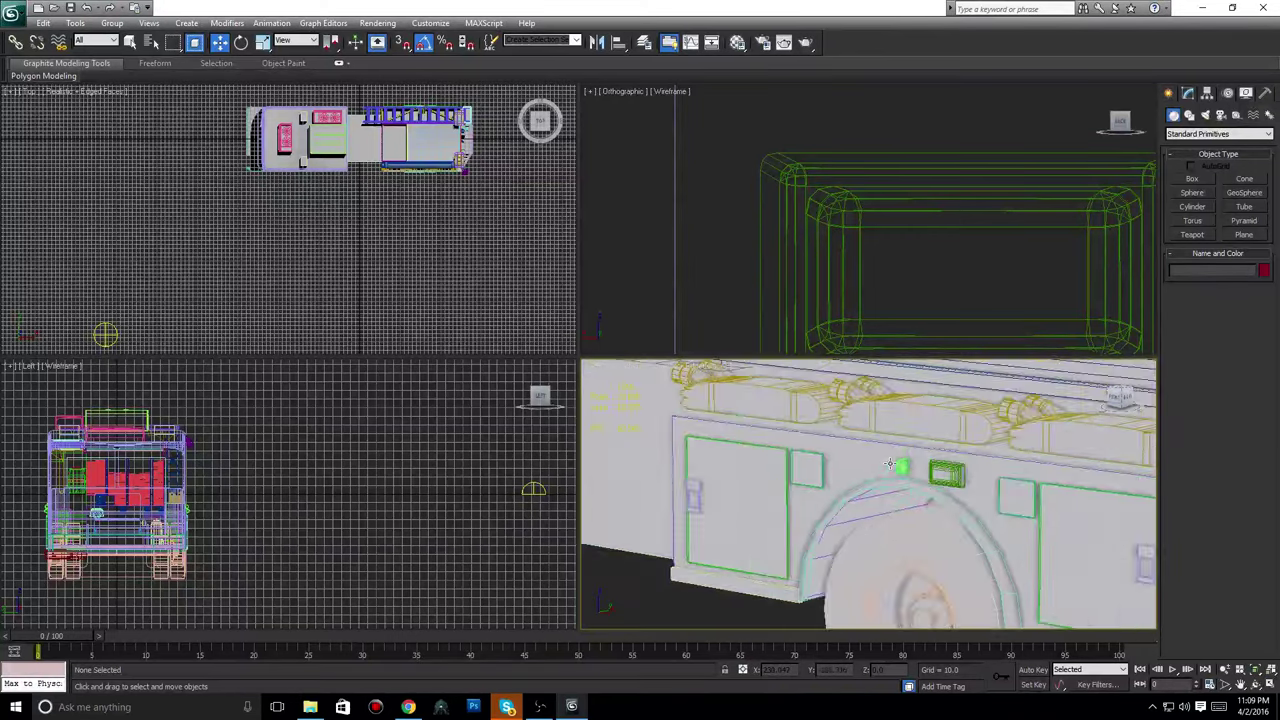
middle_drag(765, 504, 1000, 554)
scroll(950, 520, down, 1)
mouse_move(860, 464)
middle_down()
mouse_move(895, 492)
mouse_move(986, 522)
mouse_move(760, 501)
mouse_move(913, 517)
middle_up()
drag(1116, 399, 733, 433)
middle_drag(932, 445, 705, 438)
scroll(860, 436, up, 4)
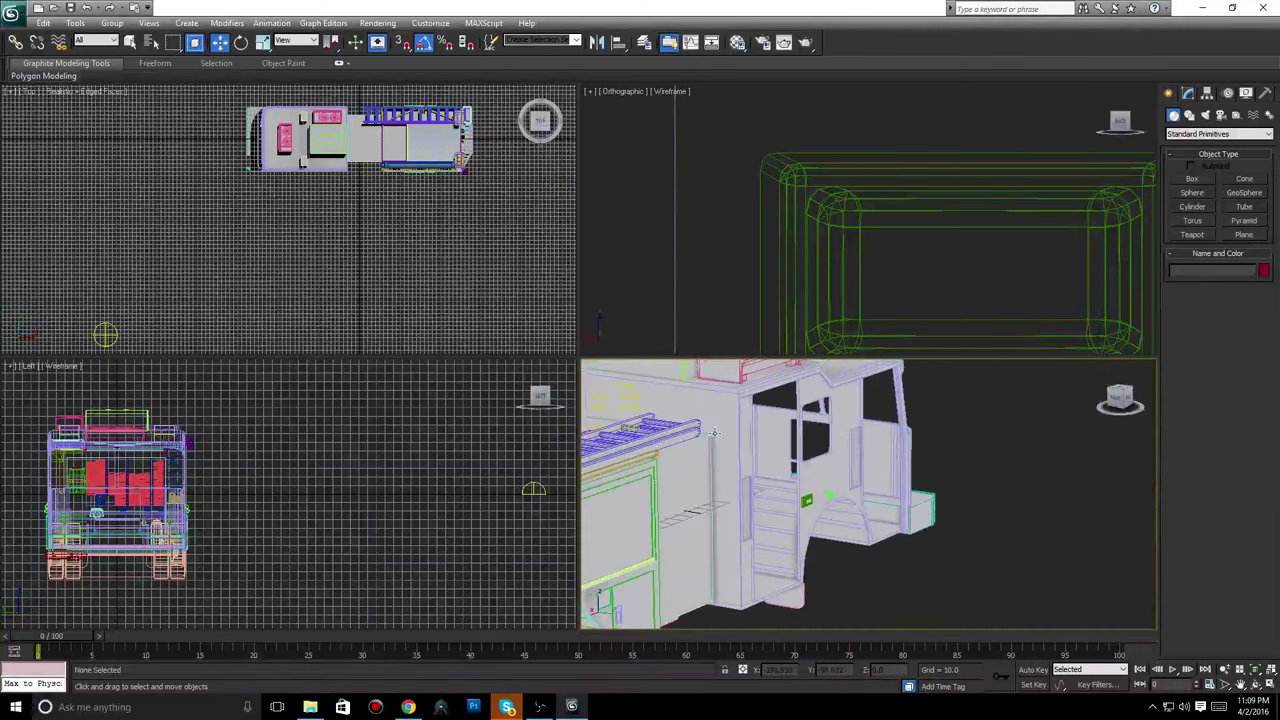
middle_drag(873, 434, 937, 536)
scroll(937, 536, up, 4)
scroll(937, 536, down, 4)
scroll(942, 496, down, 3)
middle_drag(942, 469, 978, 406)
scroll(978, 406, up, 3)
scroll(1020, 444, down, 3)
scroll(1020, 444, down, 5)
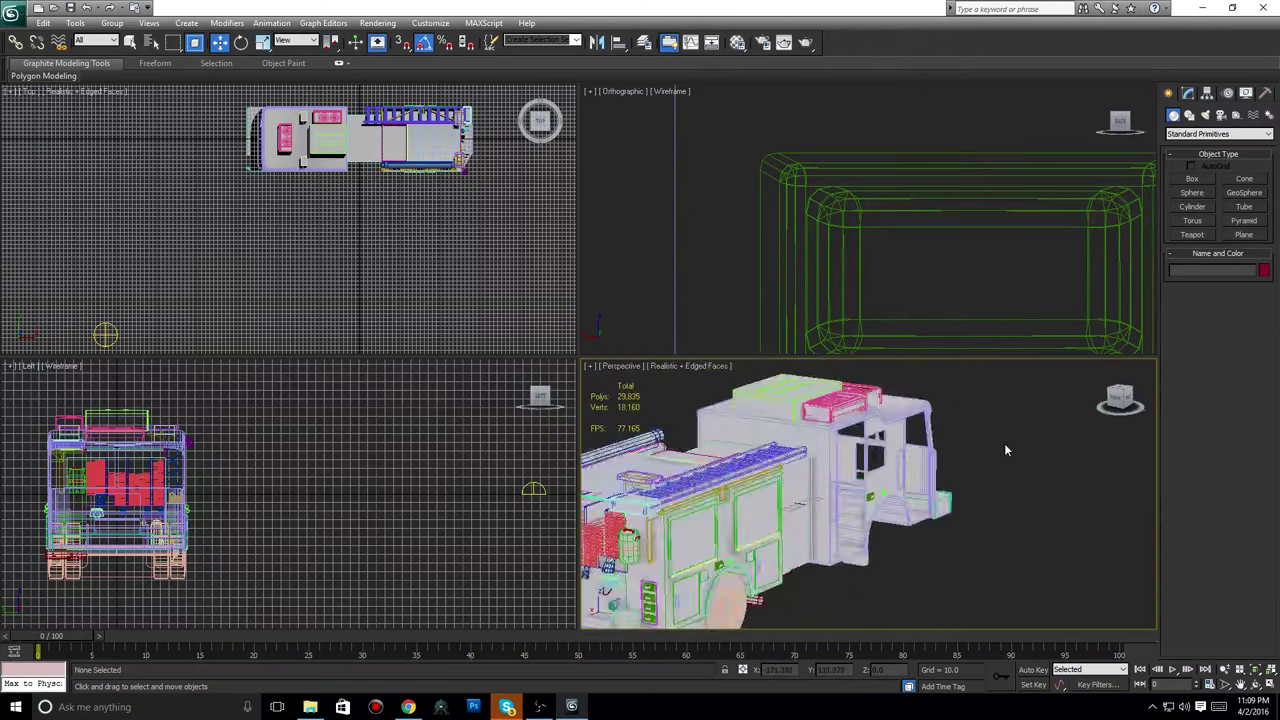
alt+middle_drag(862, 497, 760, 456)
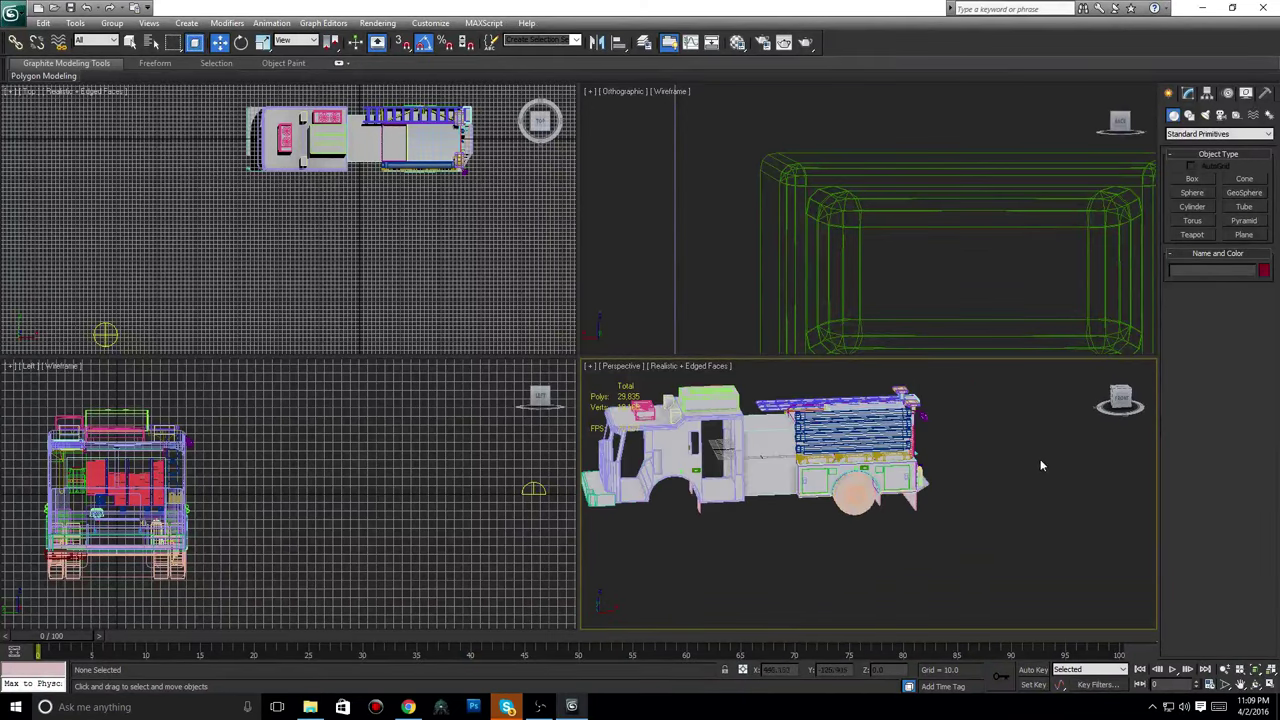
alt+middle_drag(1040, 465, 1060, 506)
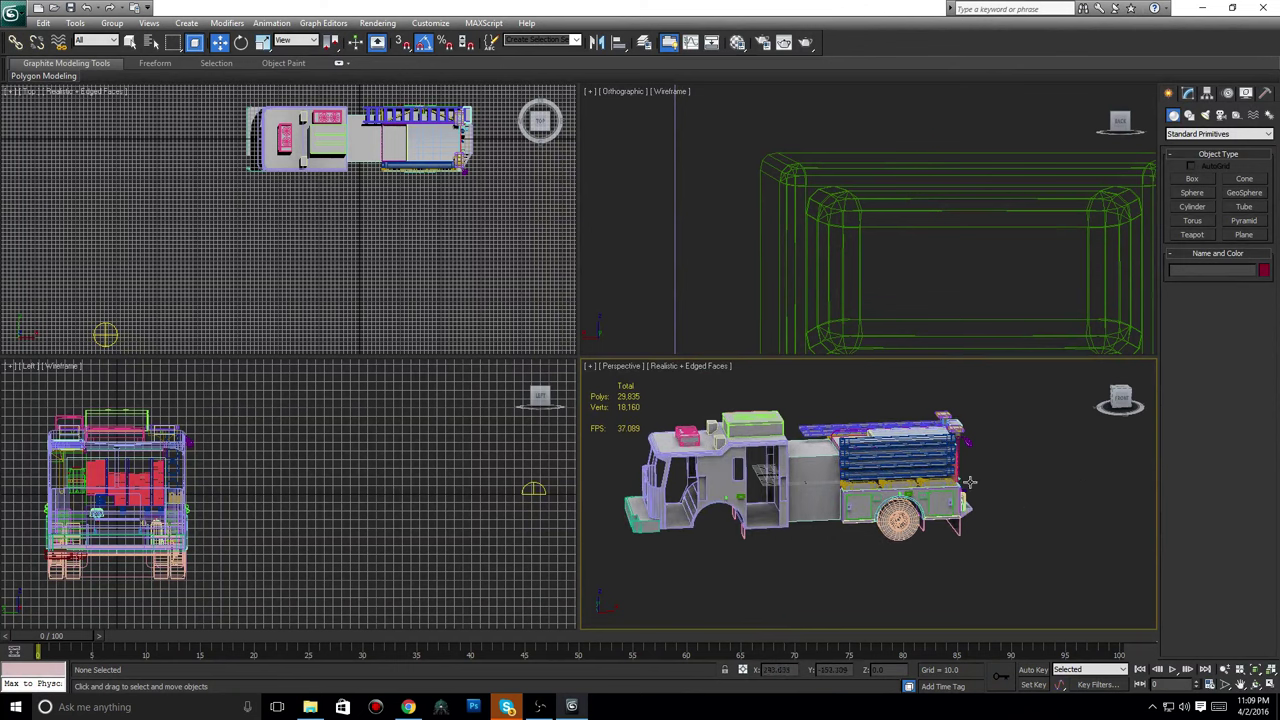
Examine the truck's rear equipment and the green rectangular lights inside the purple frames.
drag(1114, 398, 1040, 408)
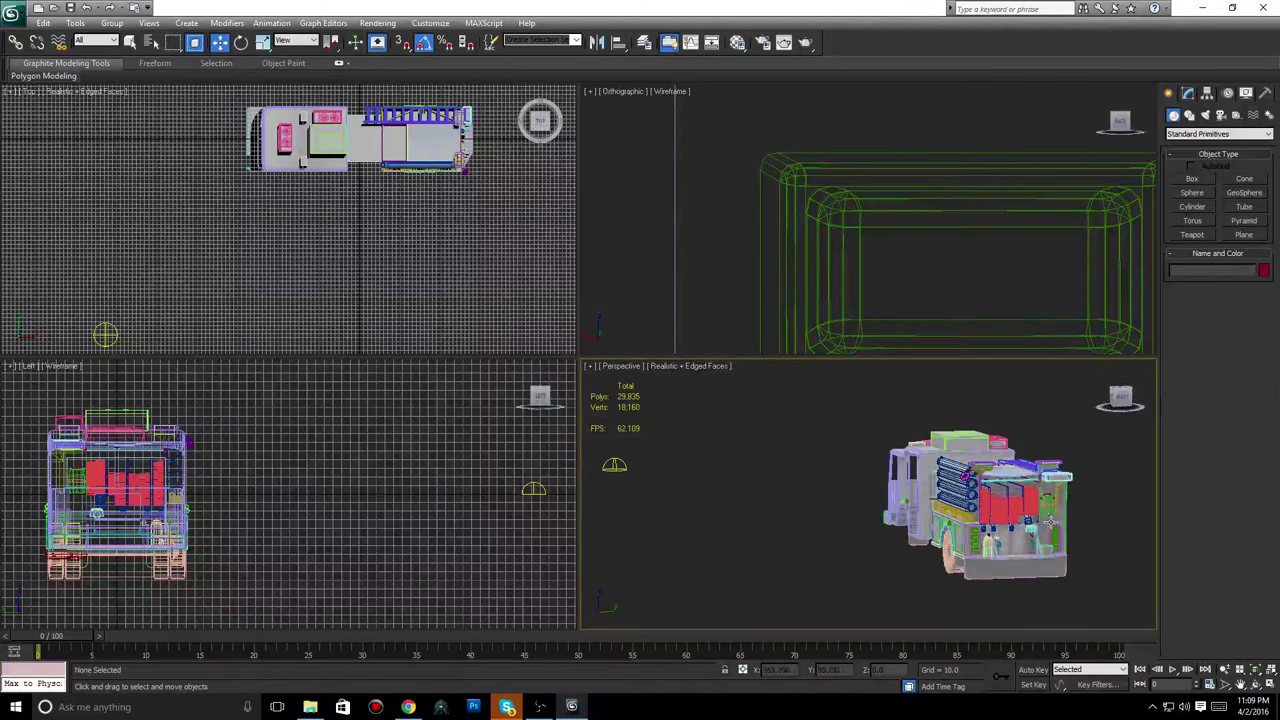
middle_drag(1000, 490, 835, 500)
scroll(828, 515, up, 6)
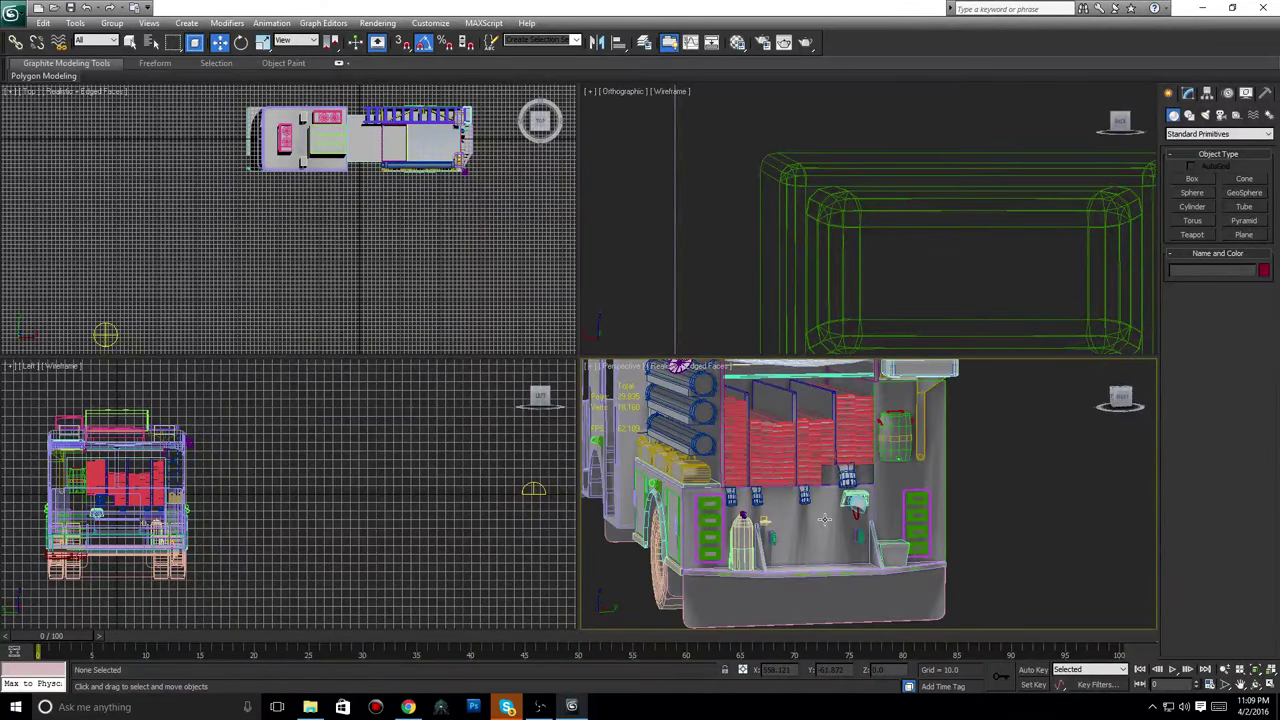
scroll(824, 518, up, 10)
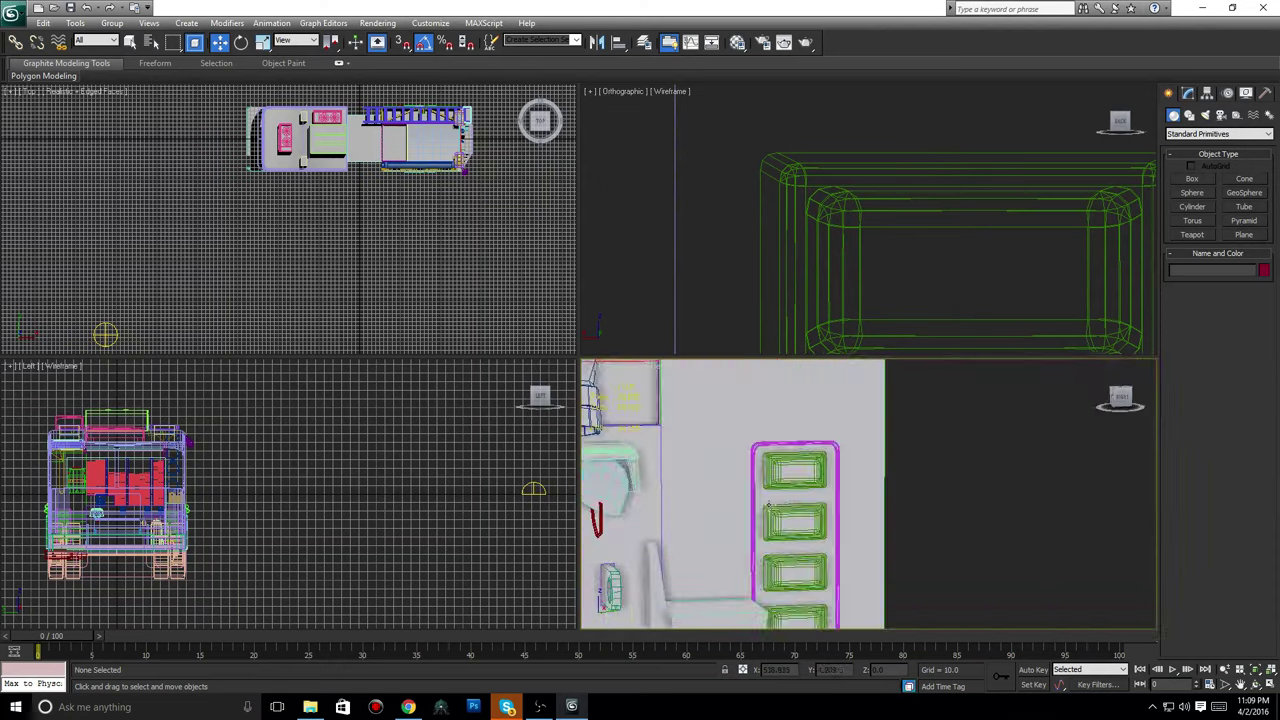
scroll(370, 500, up, 10)
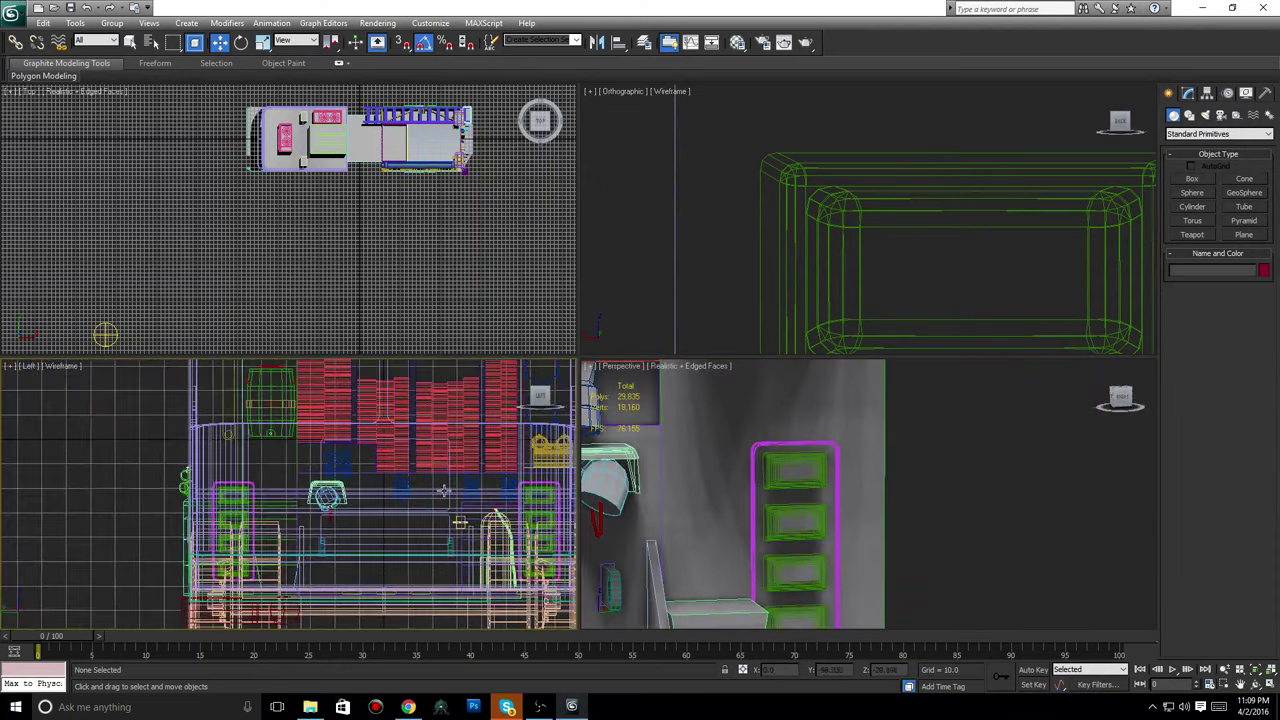
scroll(358, 492, up, 8)
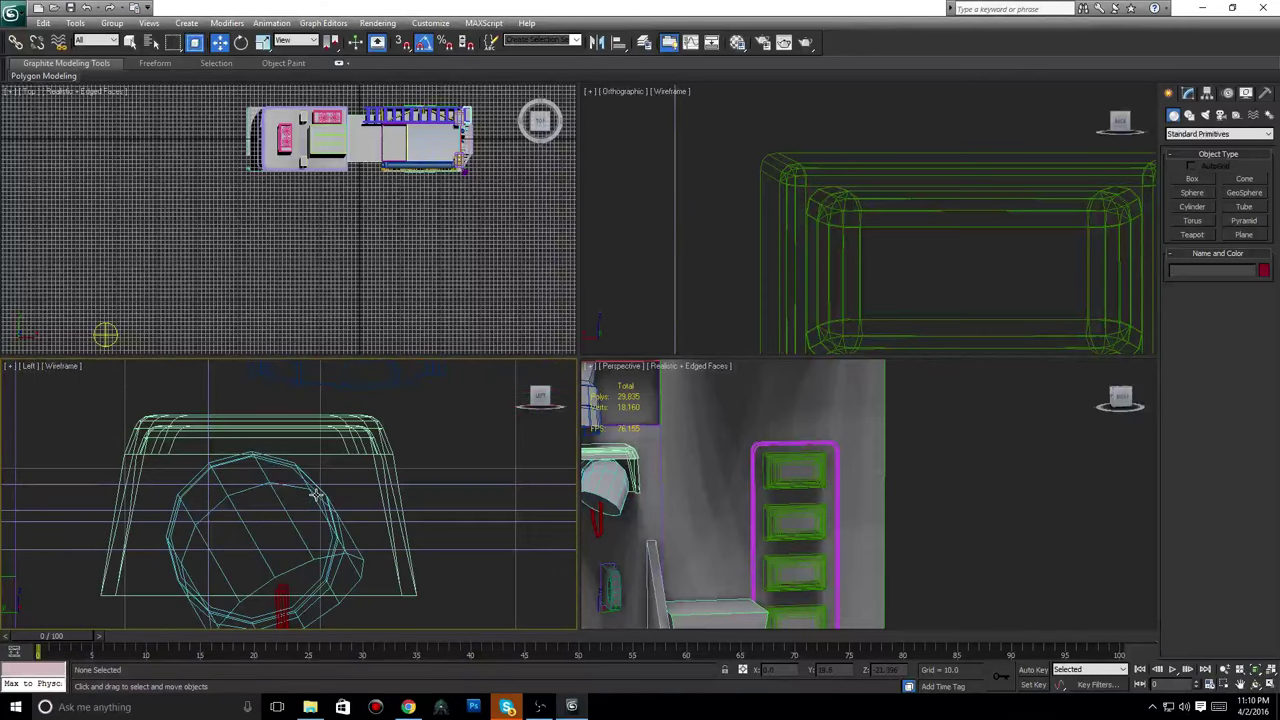
scroll(317, 494, down, 2)
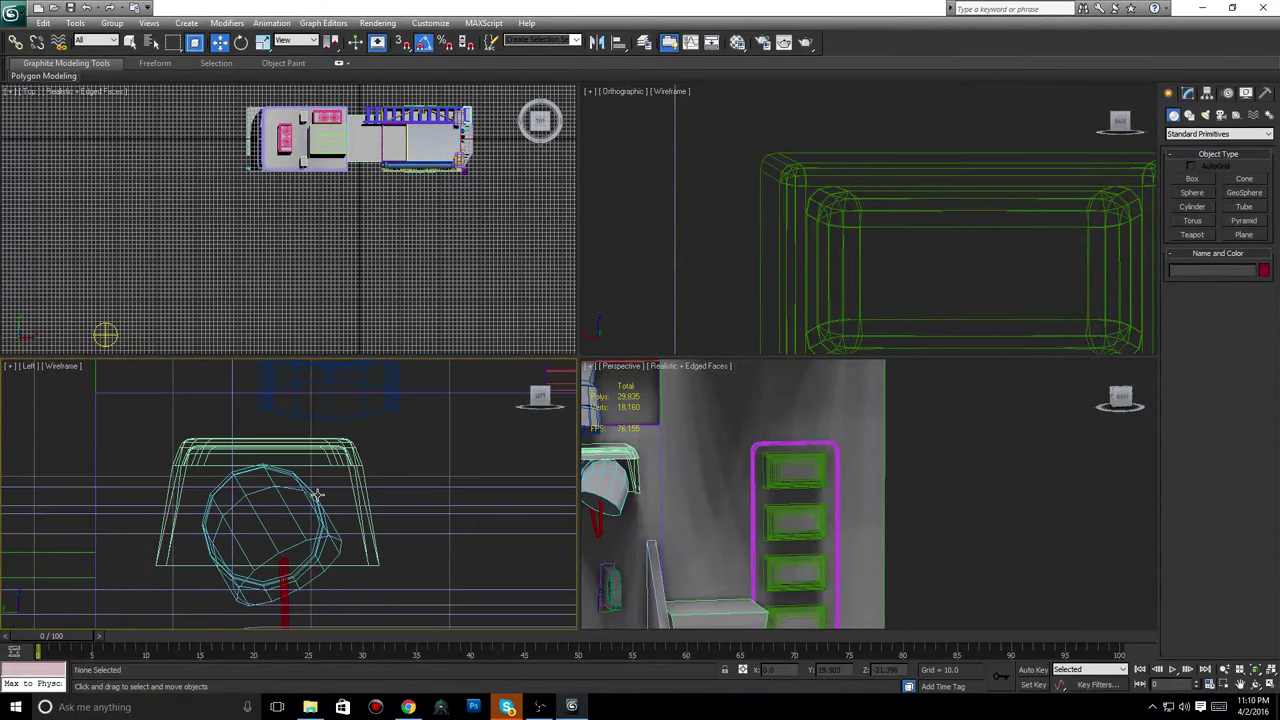
scroll(317, 494, down, 3)
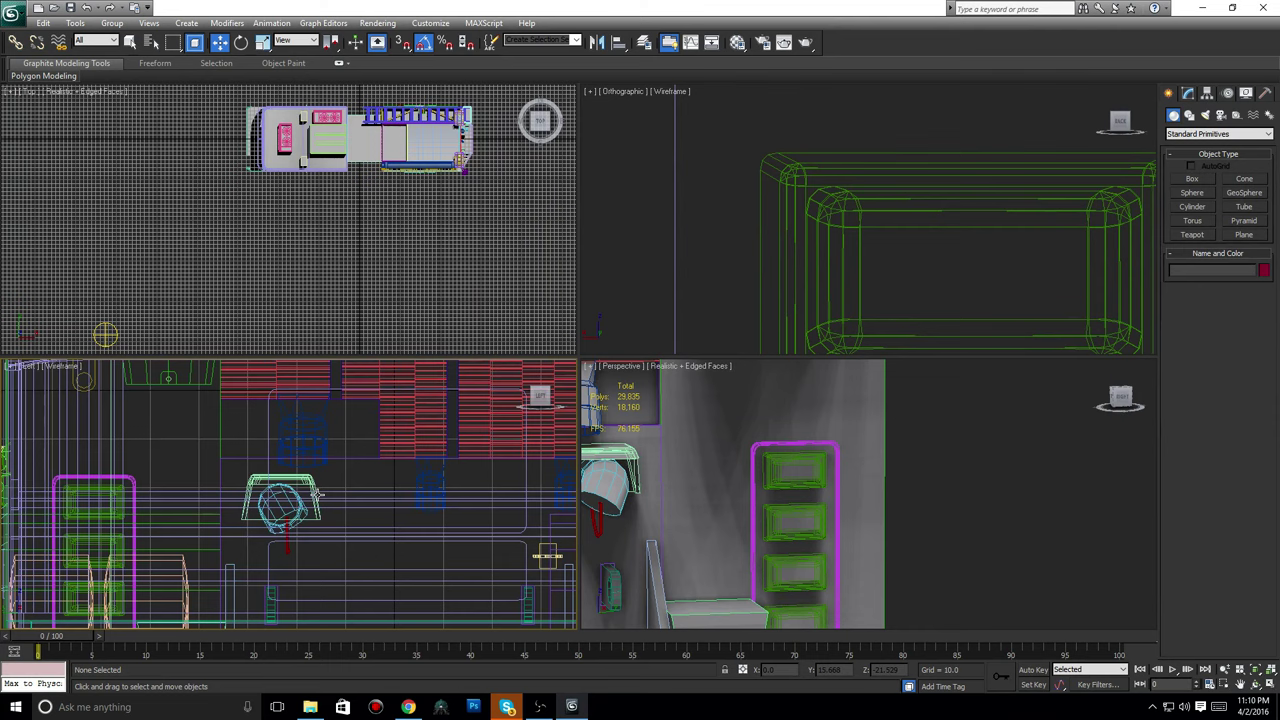
scroll(937, 554, down, 10)
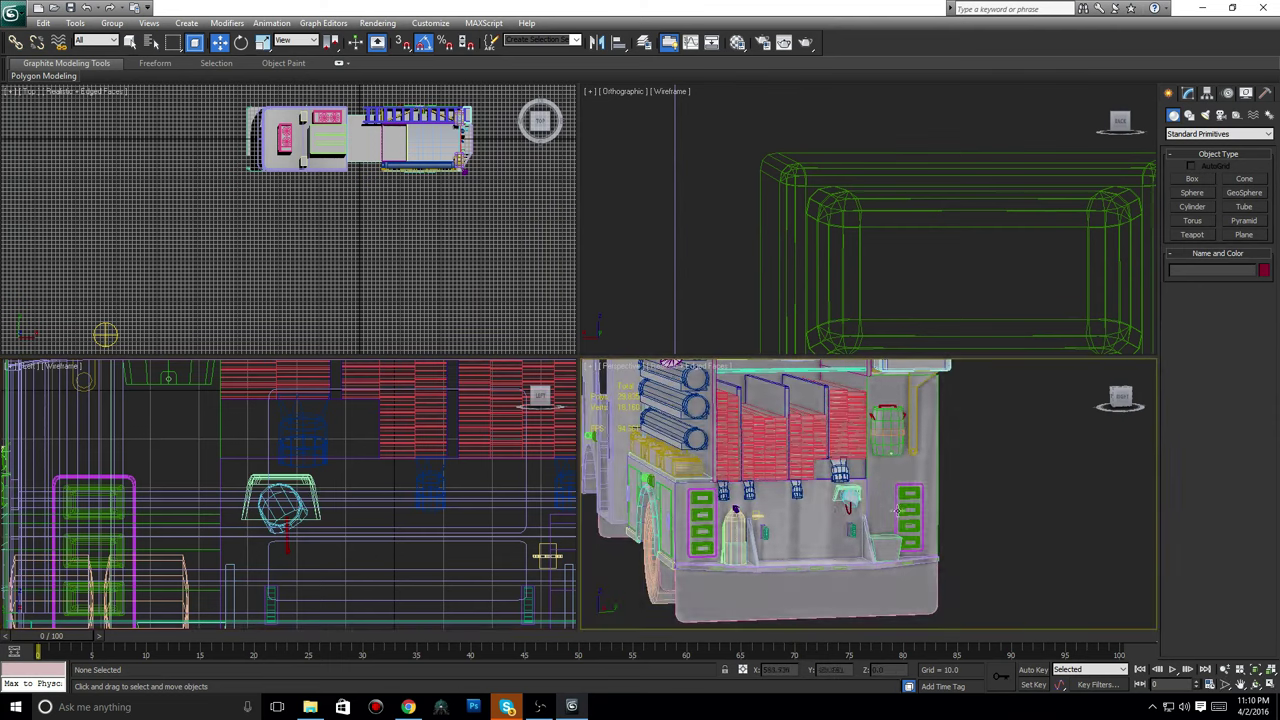
alt+middle_drag(958, 504, 1017, 514)
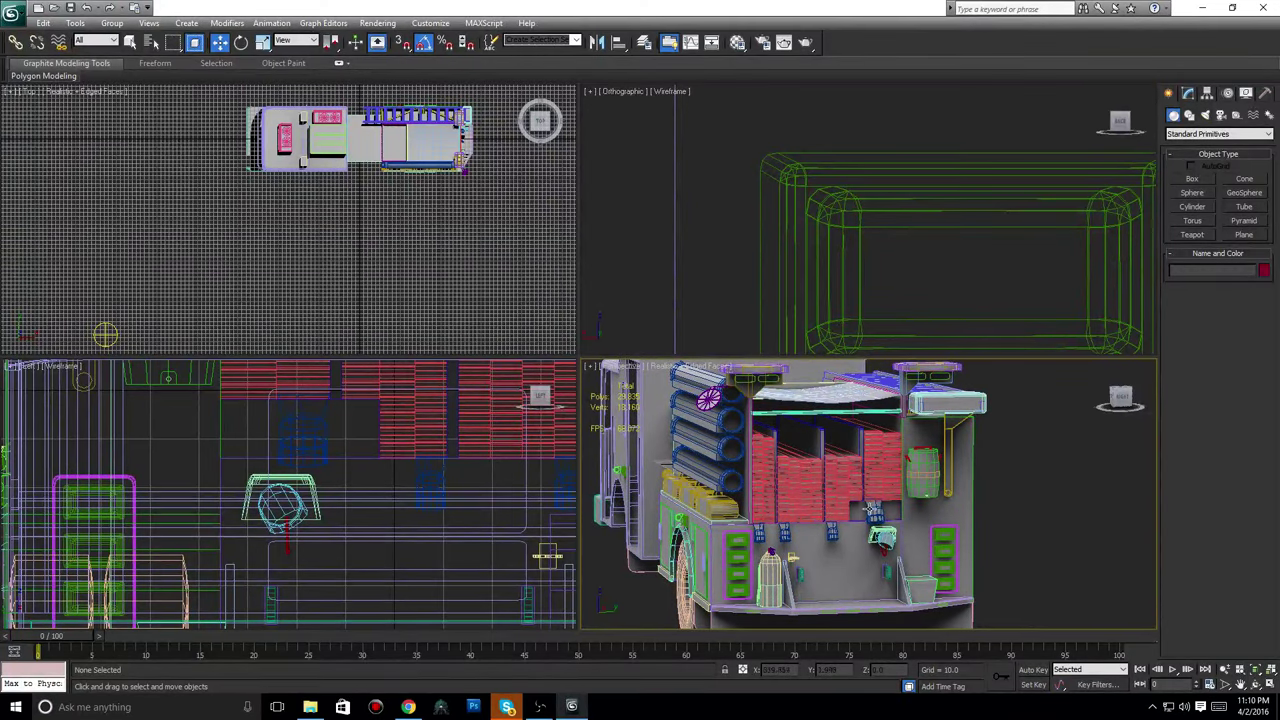
scroll(829, 468, up, 10)
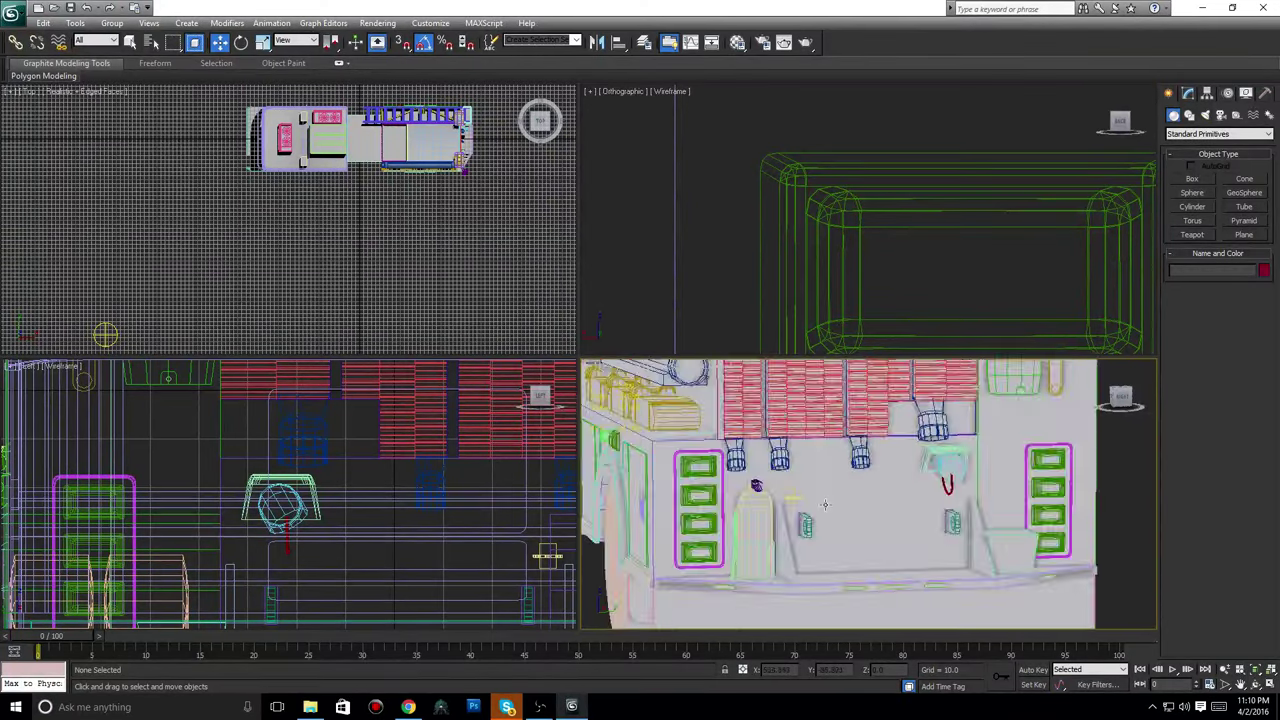
Delete all green rectangular light objects in both rear frames, above the rear wheels and on both cab sides.
scroll(733, 493, down, 4)
middle_drag(733, 493, 932, 491)
click(838, 494)
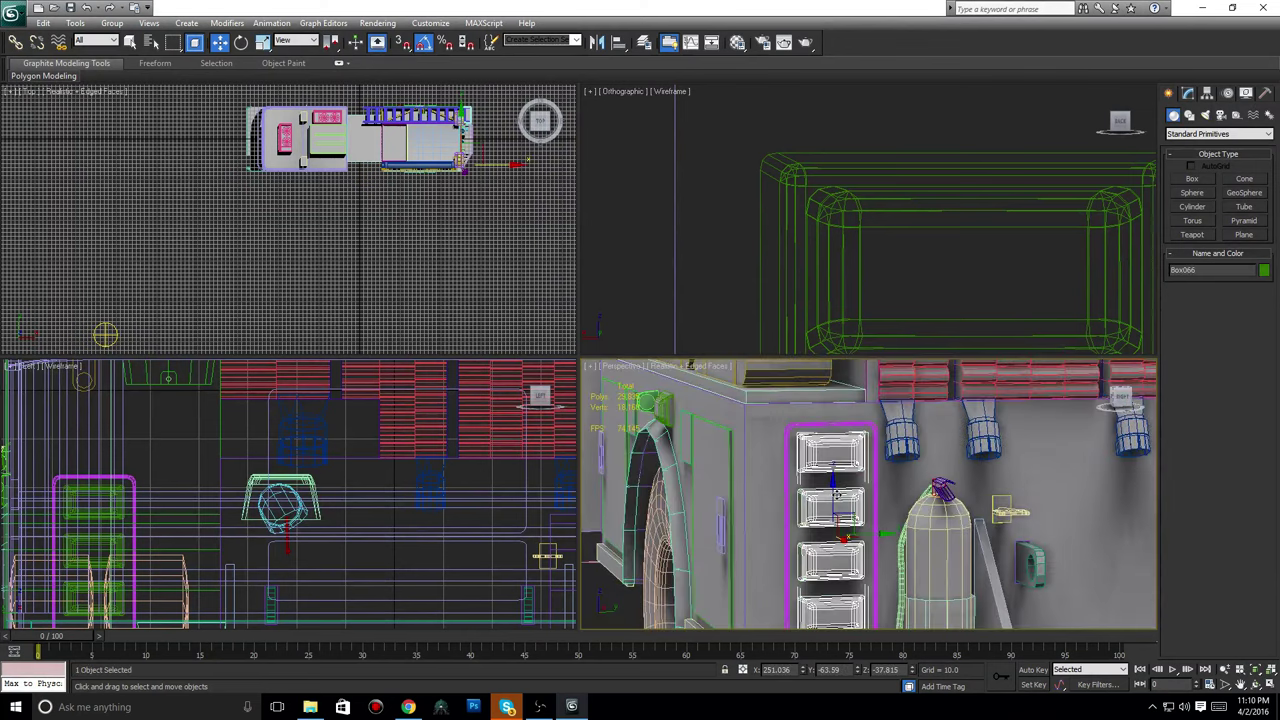
scroll(850, 490, down, 10)
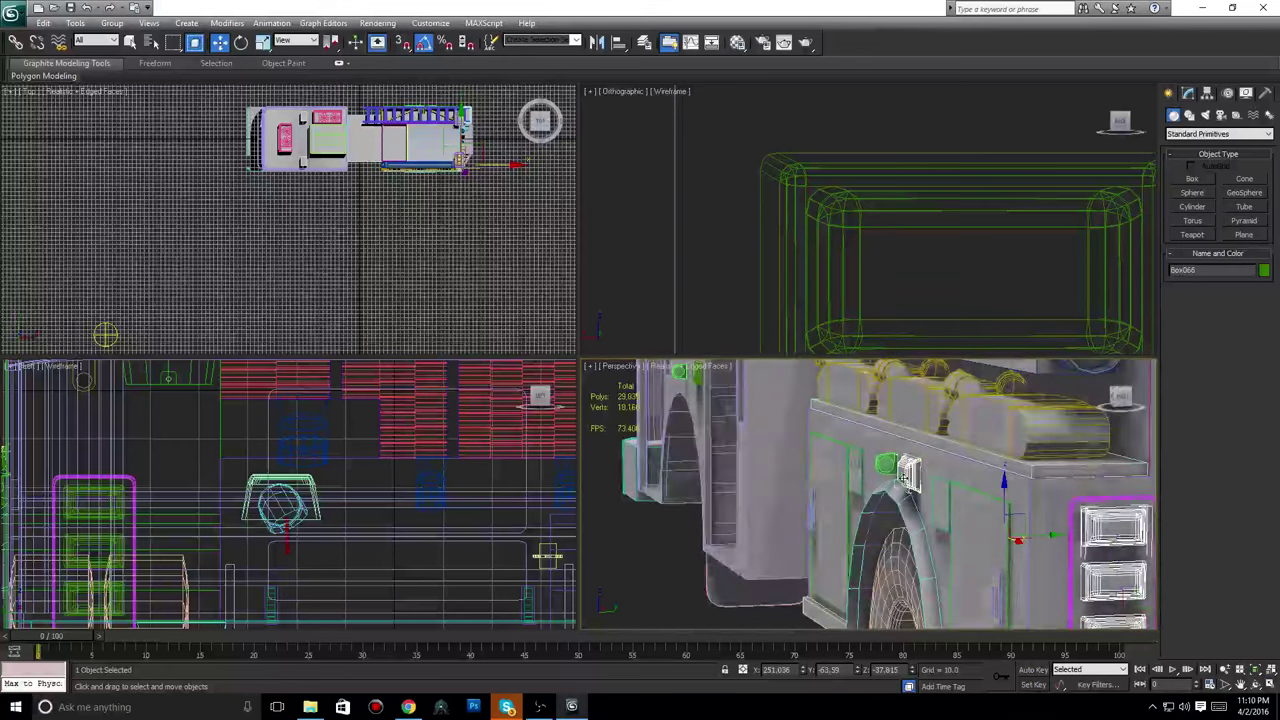
ctrl+click(905, 478)
middle_drag(906, 480, 992, 533)
ctrl+click(758, 411)
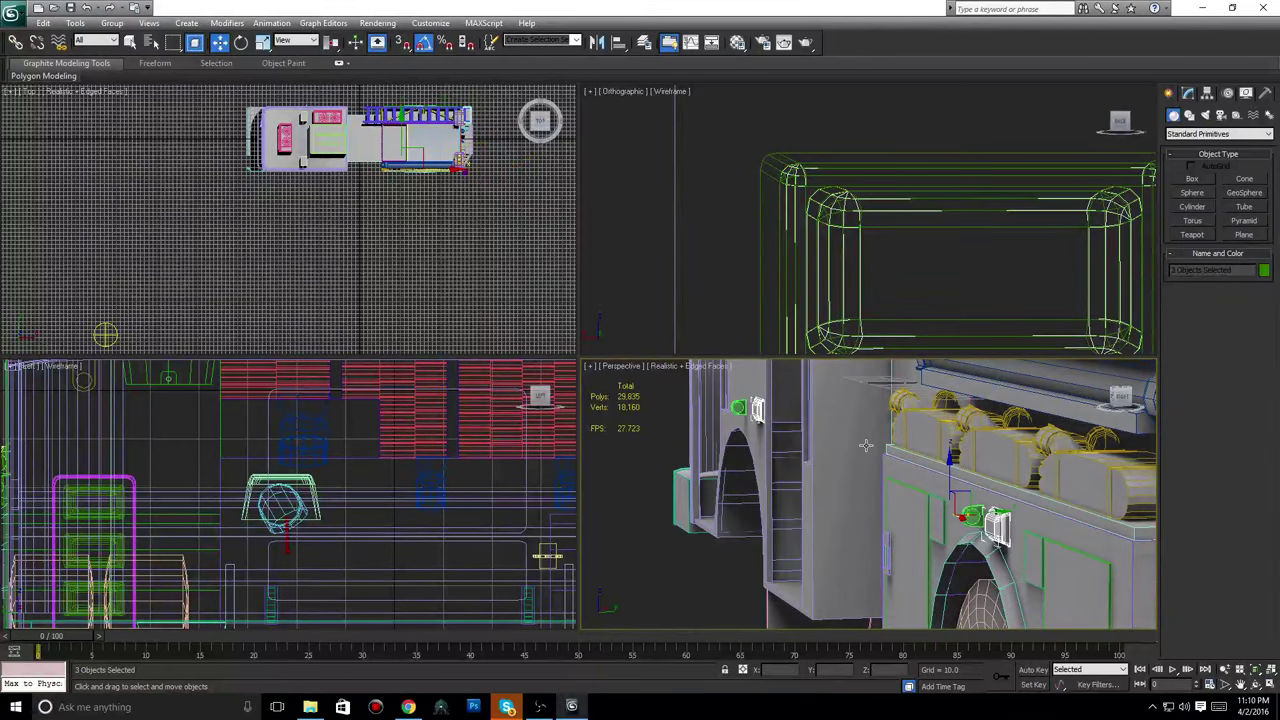
scroll(884, 455, down, 5)
middle_drag(884, 455, 825, 460)
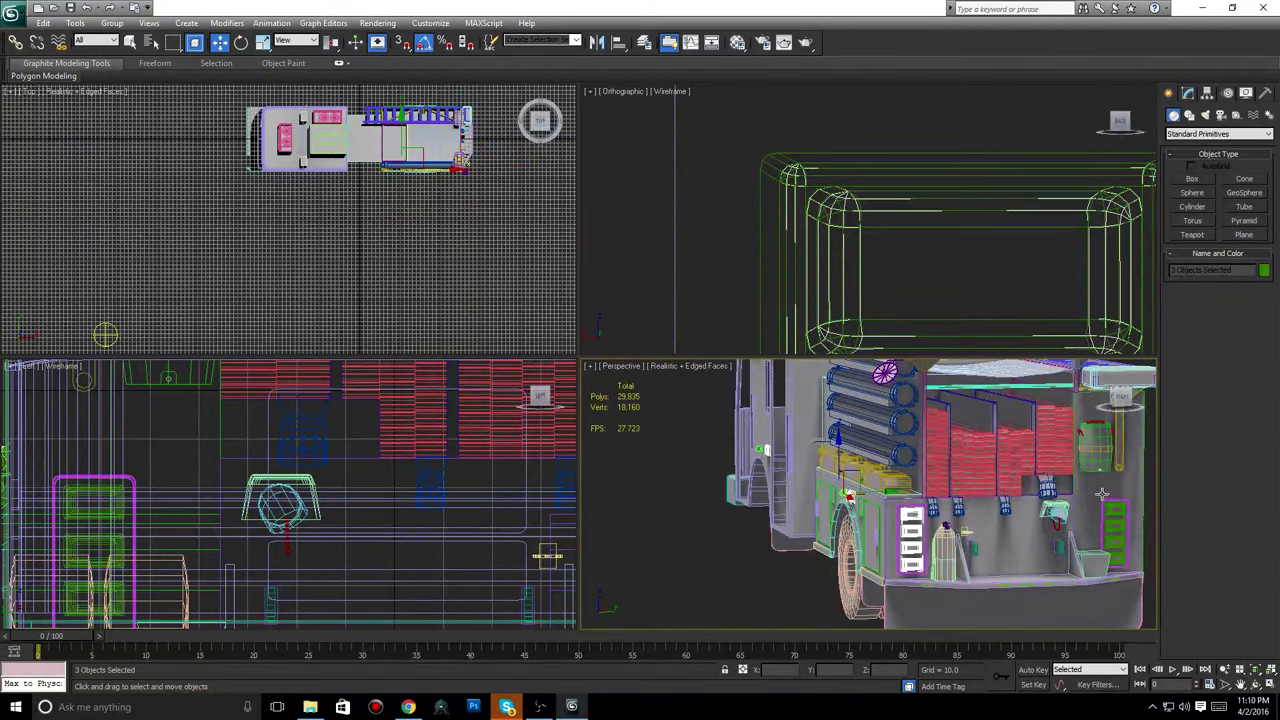
ctrl+click(1119, 509)
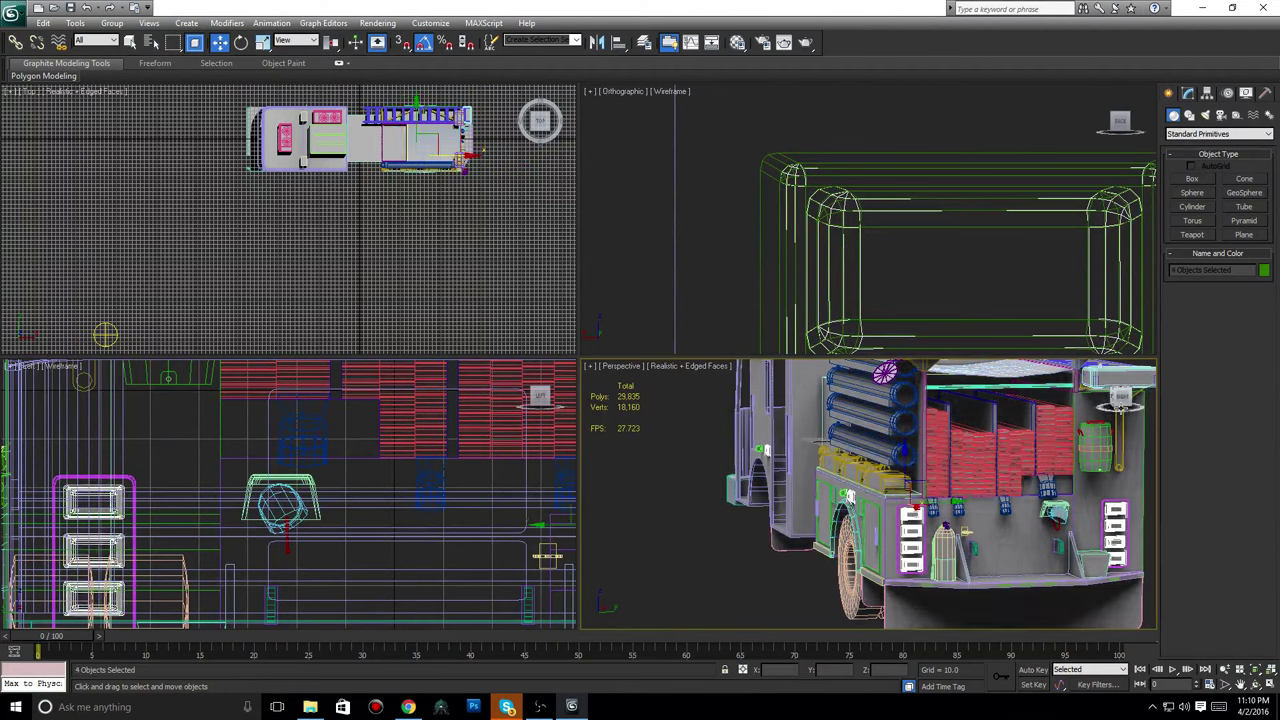
alt+middle_drag(1115, 541, 690, 526)
scroll(869, 535, up, 4)
ctrl+click(892, 501)
scroll(690, 526, down, 3)
scroll(821, 516, up, 5)
middle_drag(823, 543, 906, 495)
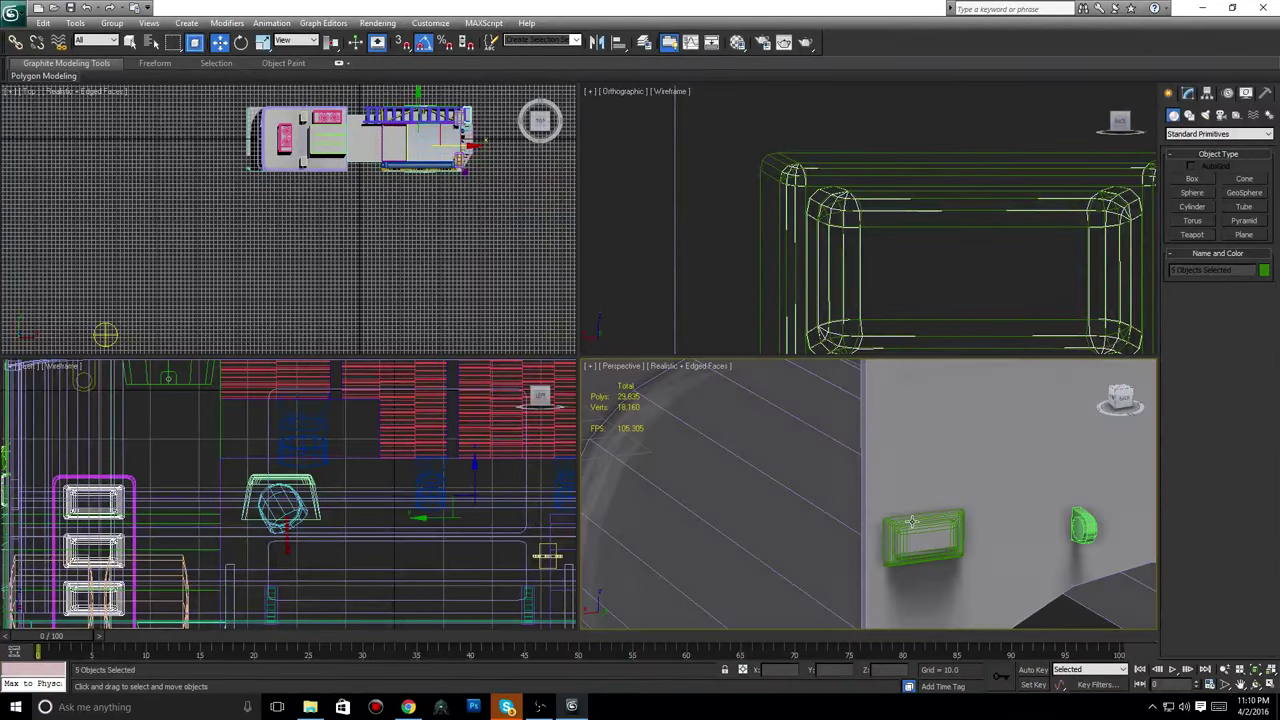
ctrl+click(903, 508)
scroll(880, 510, down, 6)
middle_drag(797, 517, 1033, 487)
key(Delete)
scroll(1034, 487, up, 5)
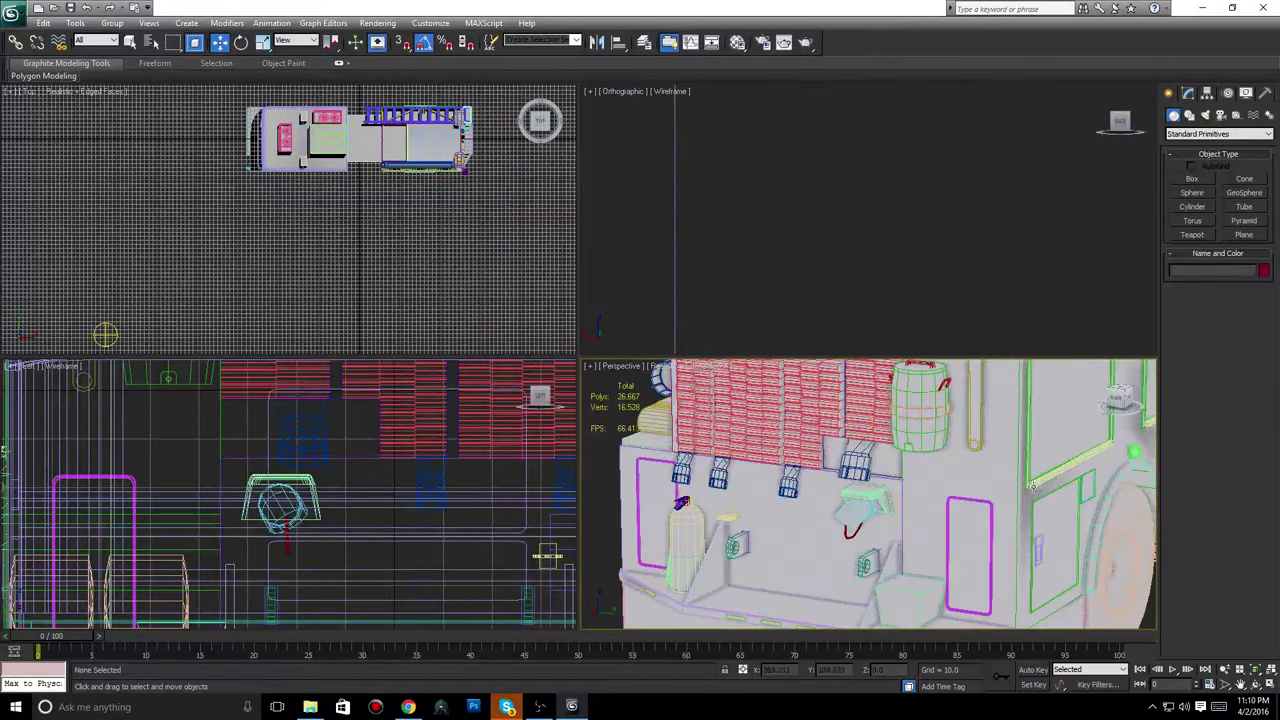
Shade the Left viewport as Realistic + Edged Faces and turn it to the Right view showing the truck's rear.
scroll(402, 534, down, 8)
scroll(395, 507, up, 4)
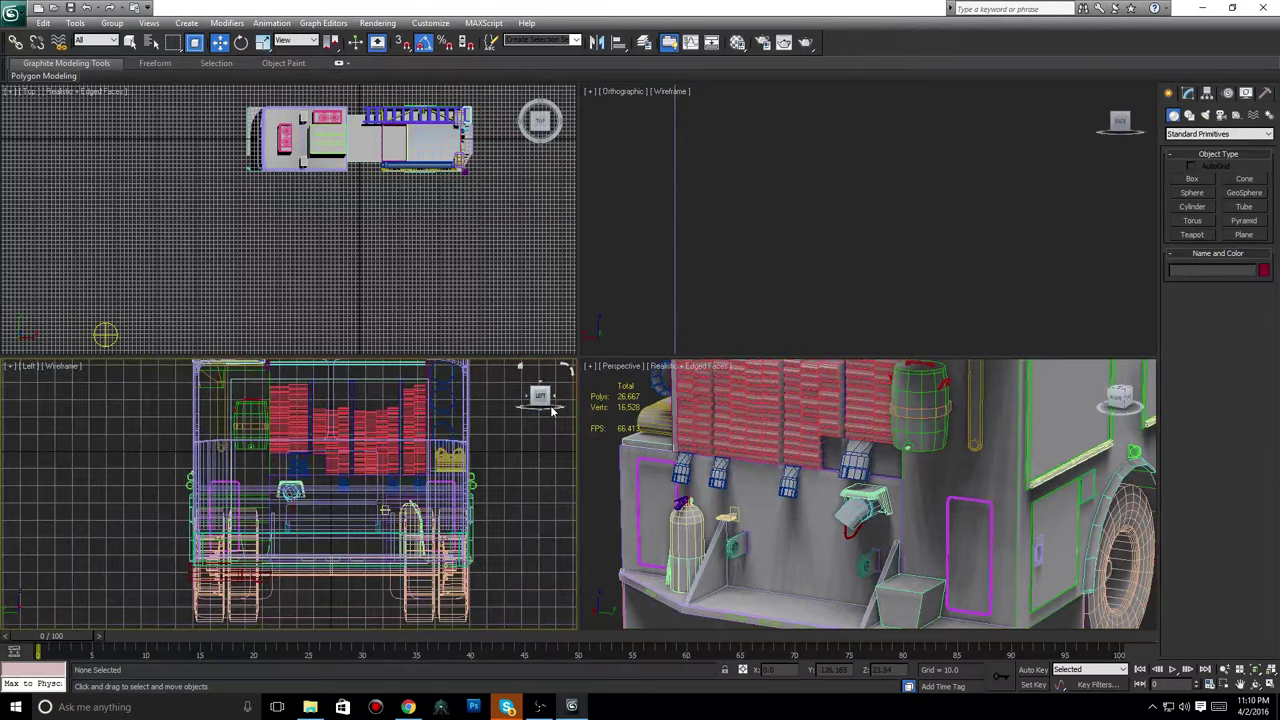
middle_drag(319, 412, 170, 462)
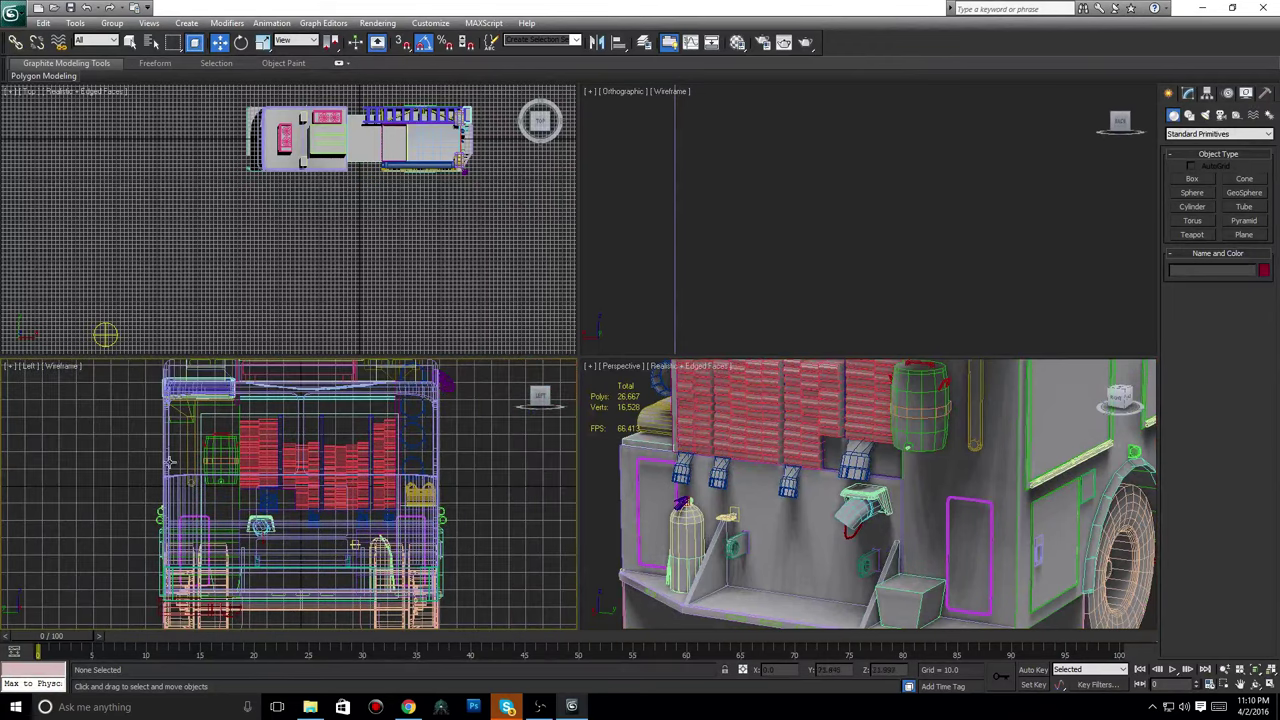
click(63, 372)
click(101, 382)
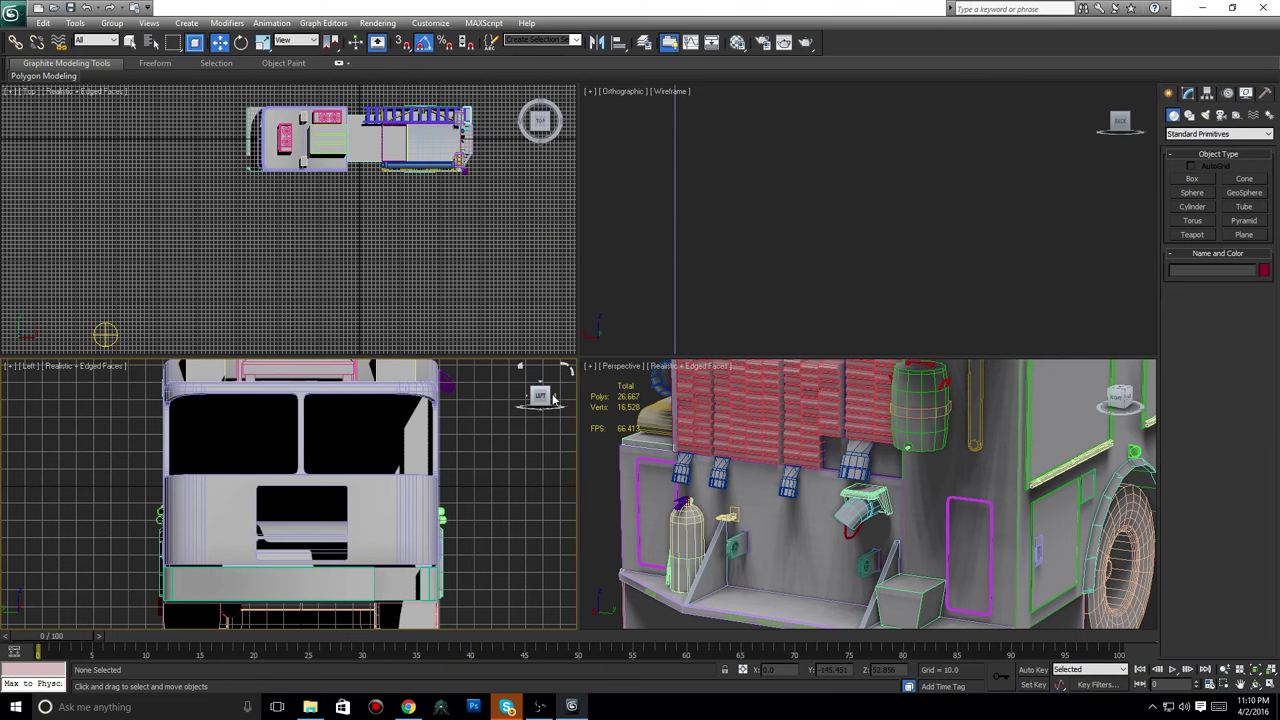
click(553, 398)
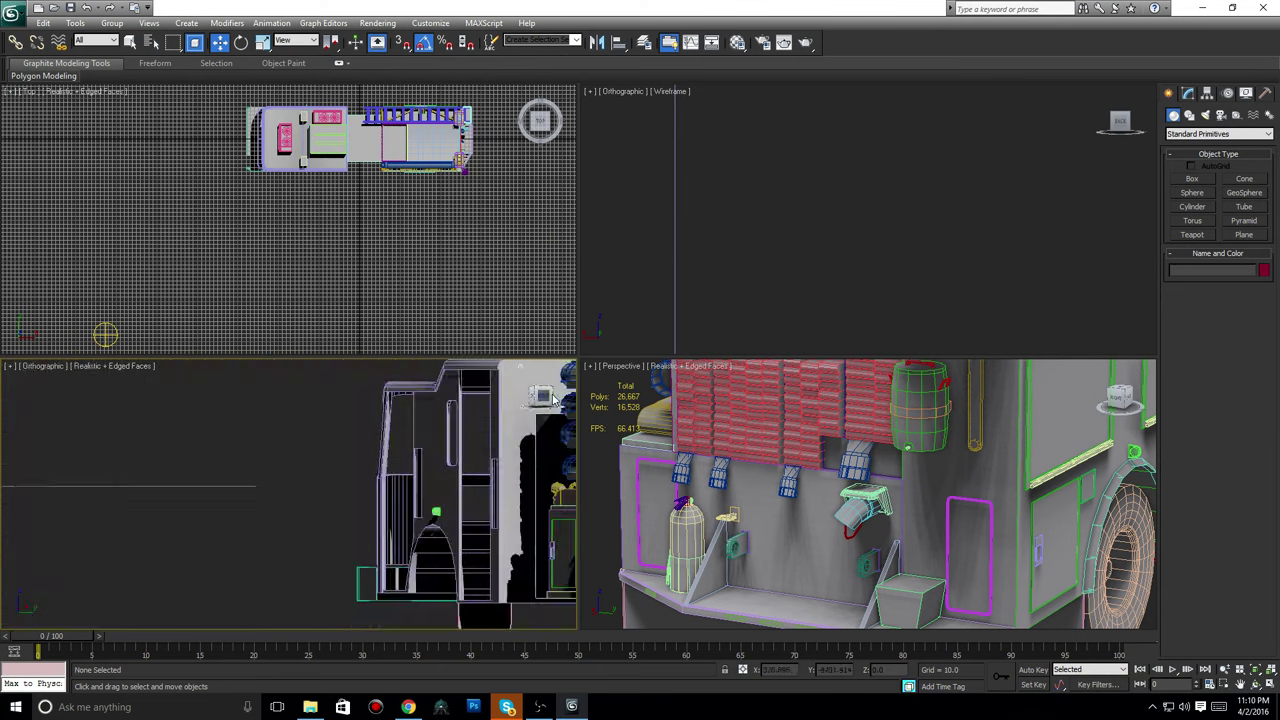
click(553, 398)
Inspect the empty purple light frames on the truck's rear and the adjoining side panels.
scroll(392, 533, up, 5)
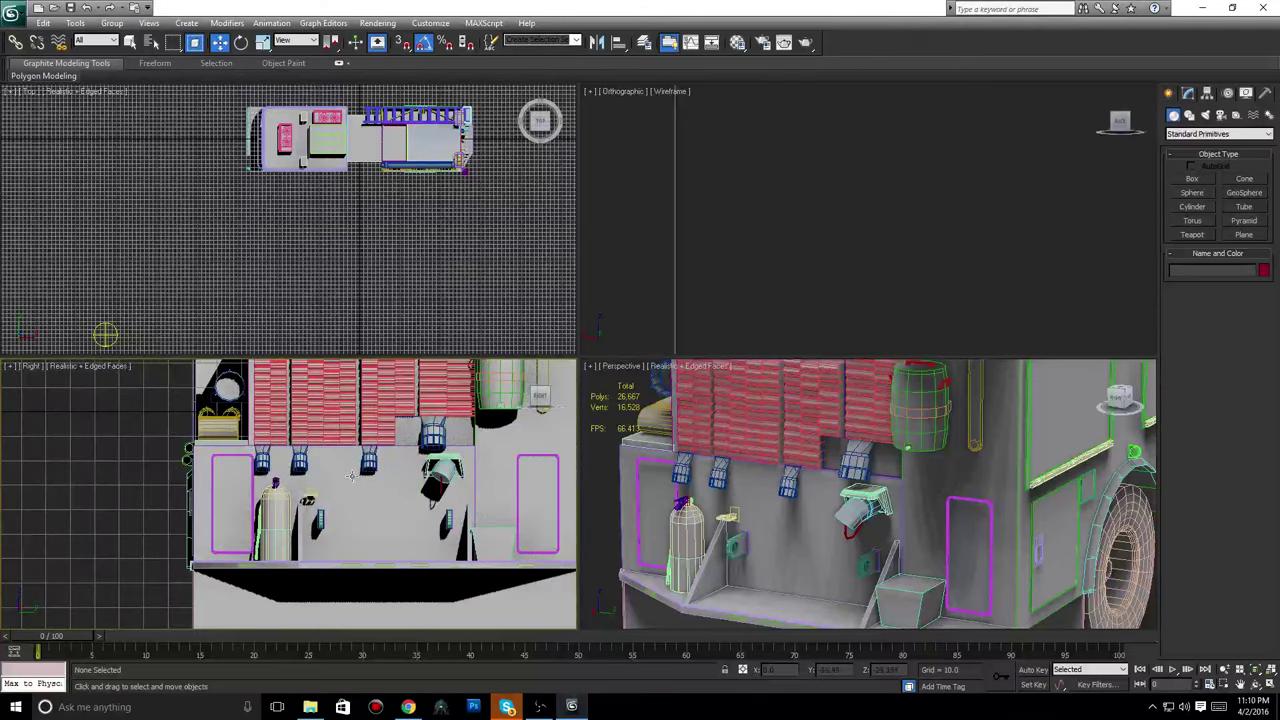
scroll(213, 508, up, 3)
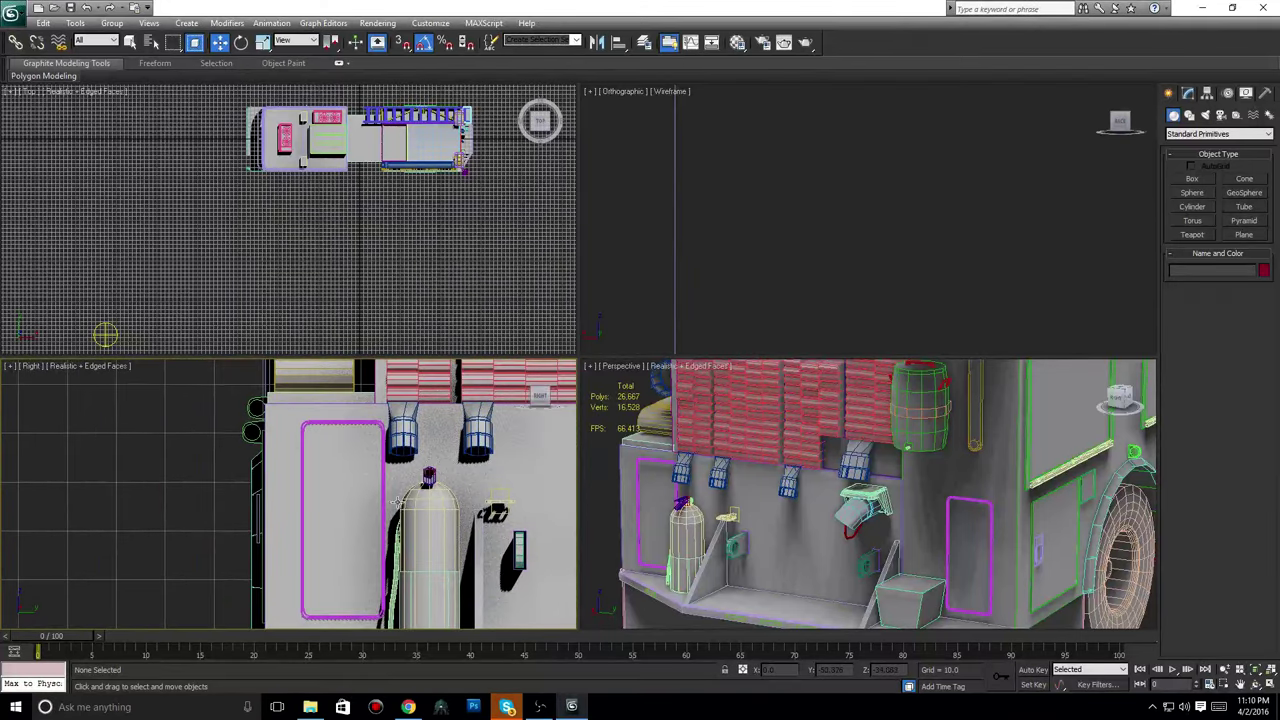
scroll(352, 430, up, 3)
middle_drag(352, 430, 302, 554)
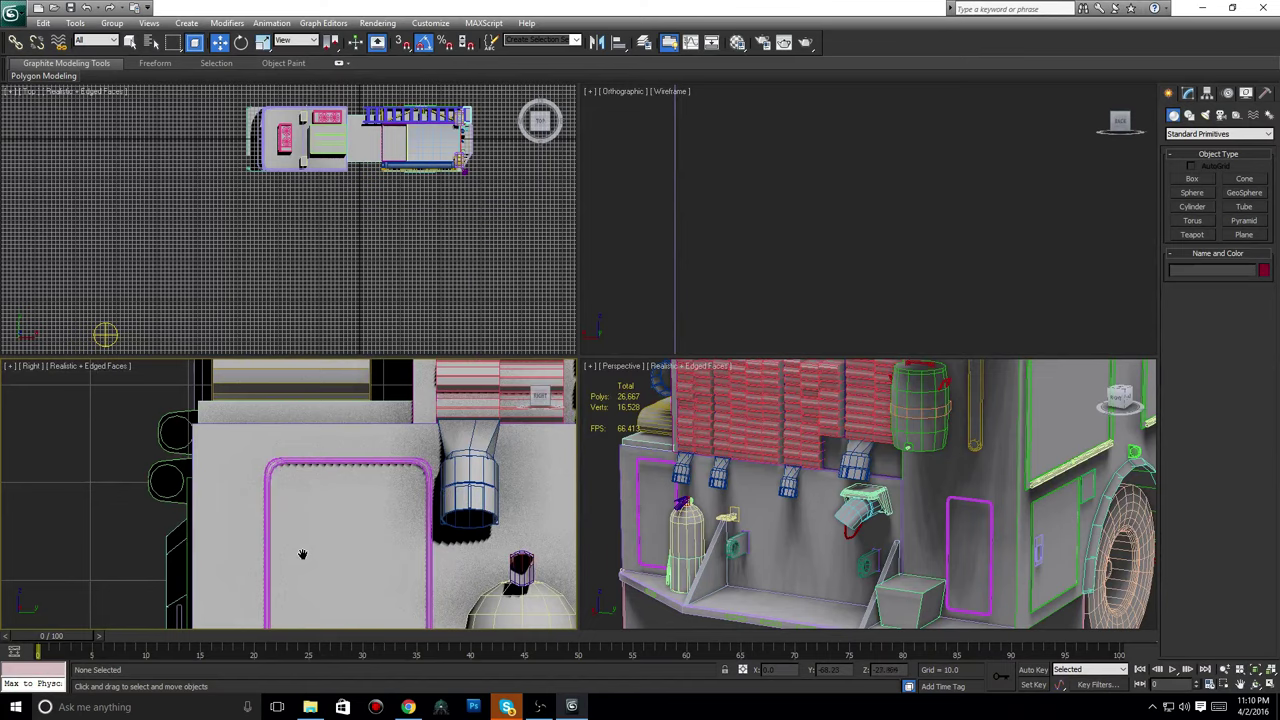
scroll(302, 554, up, 4)
middle_drag(341, 515, 127, 549)
scroll(217, 534, down, 2)
scroll(388, 529, down, 5)
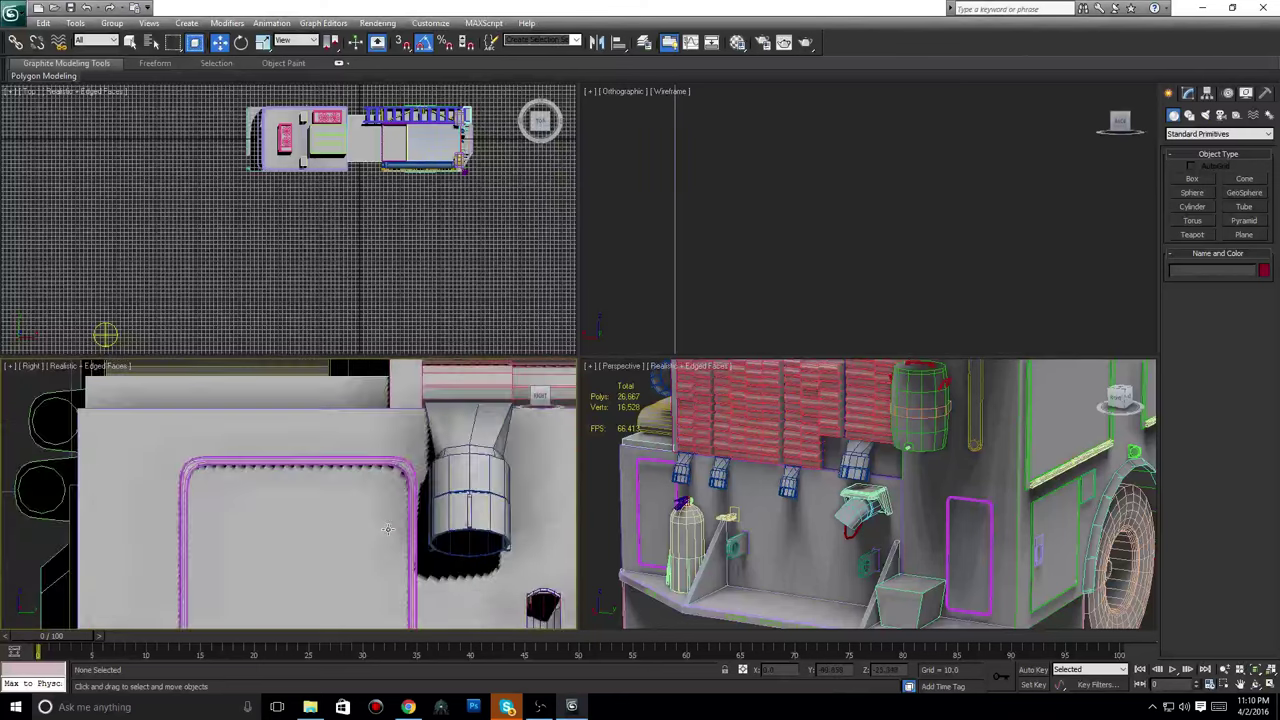
middle_drag(380, 546, 381, 447)
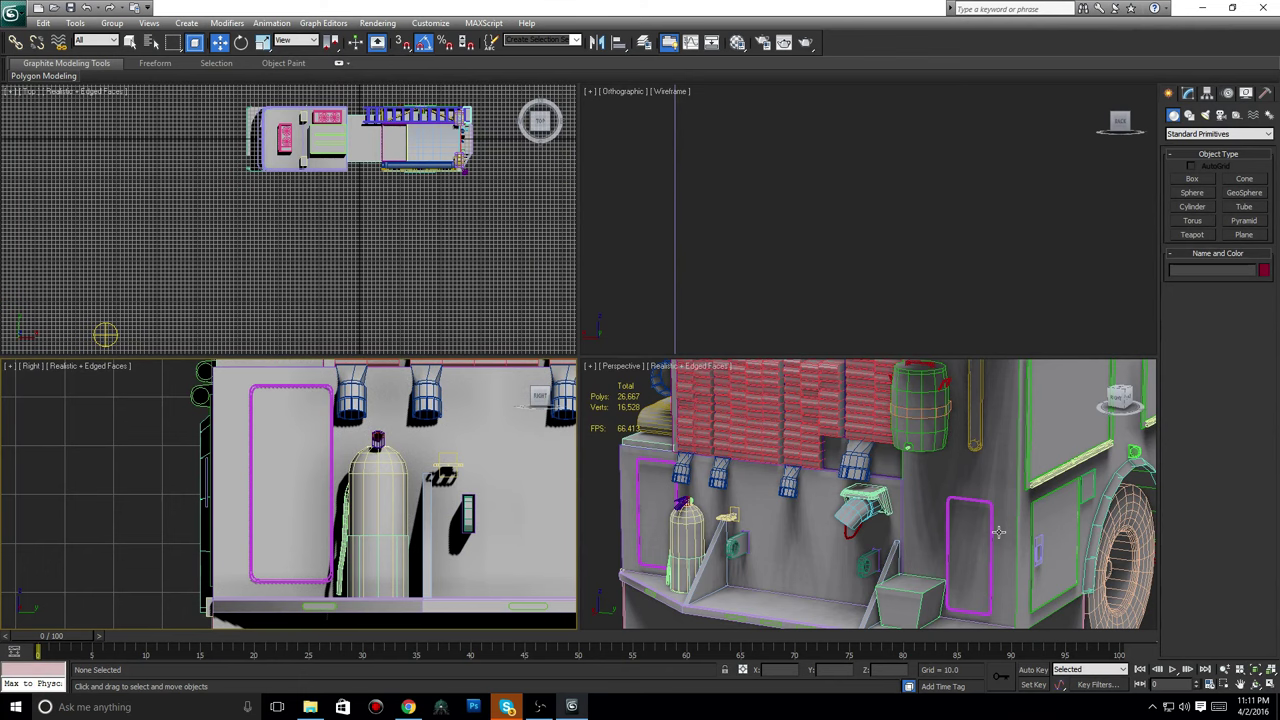
alt+middle_drag(998, 532, 902, 528)
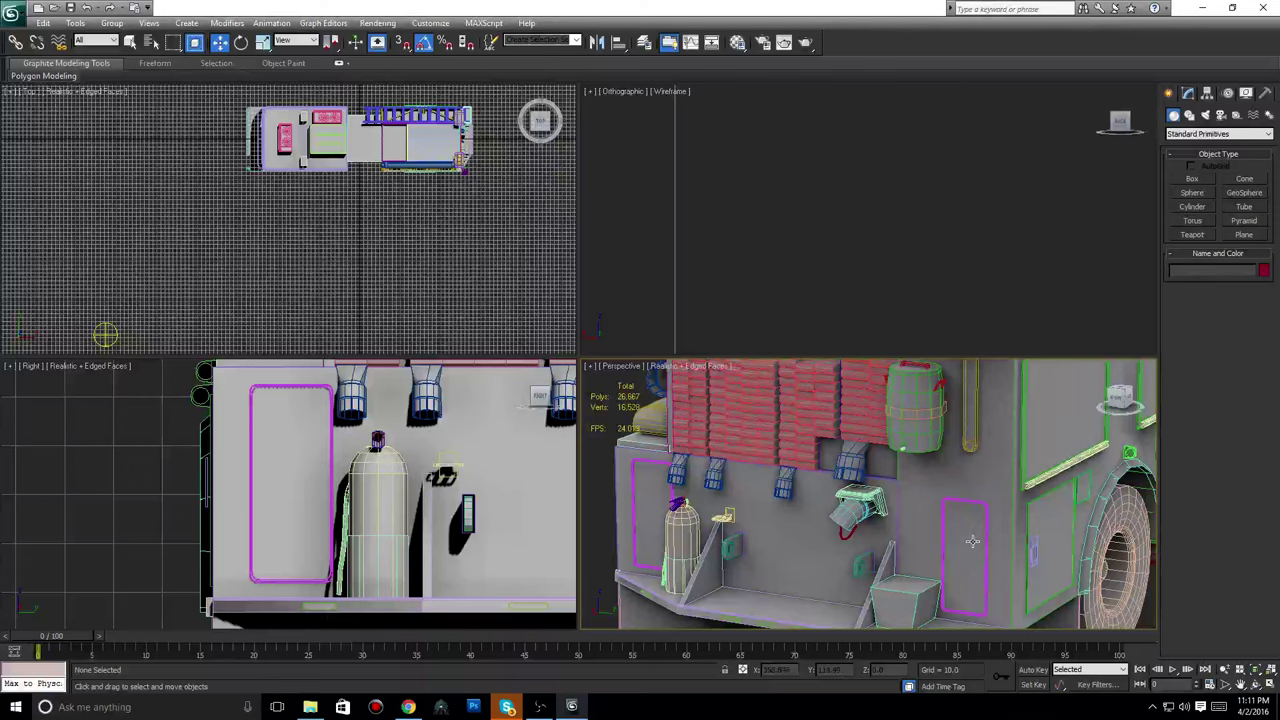
alt+middle_drag(972, 541, 842, 537)
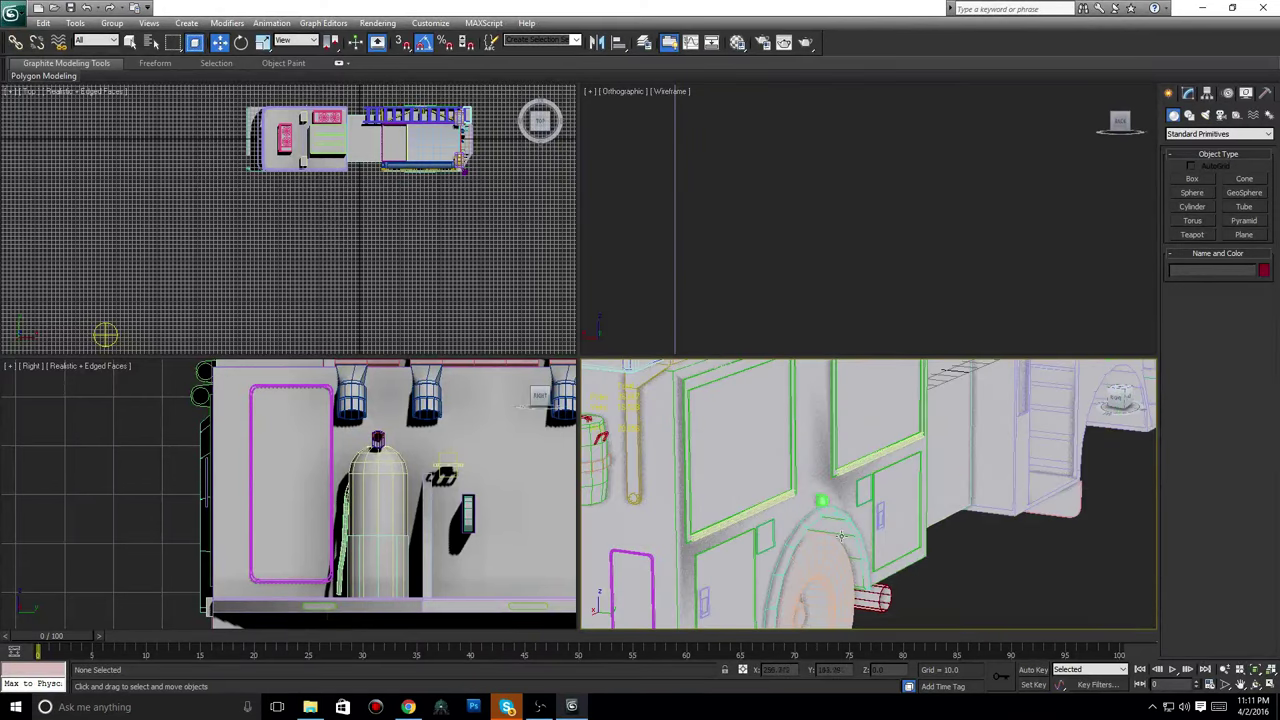
alt+middle_drag(954, 519, 903, 497)
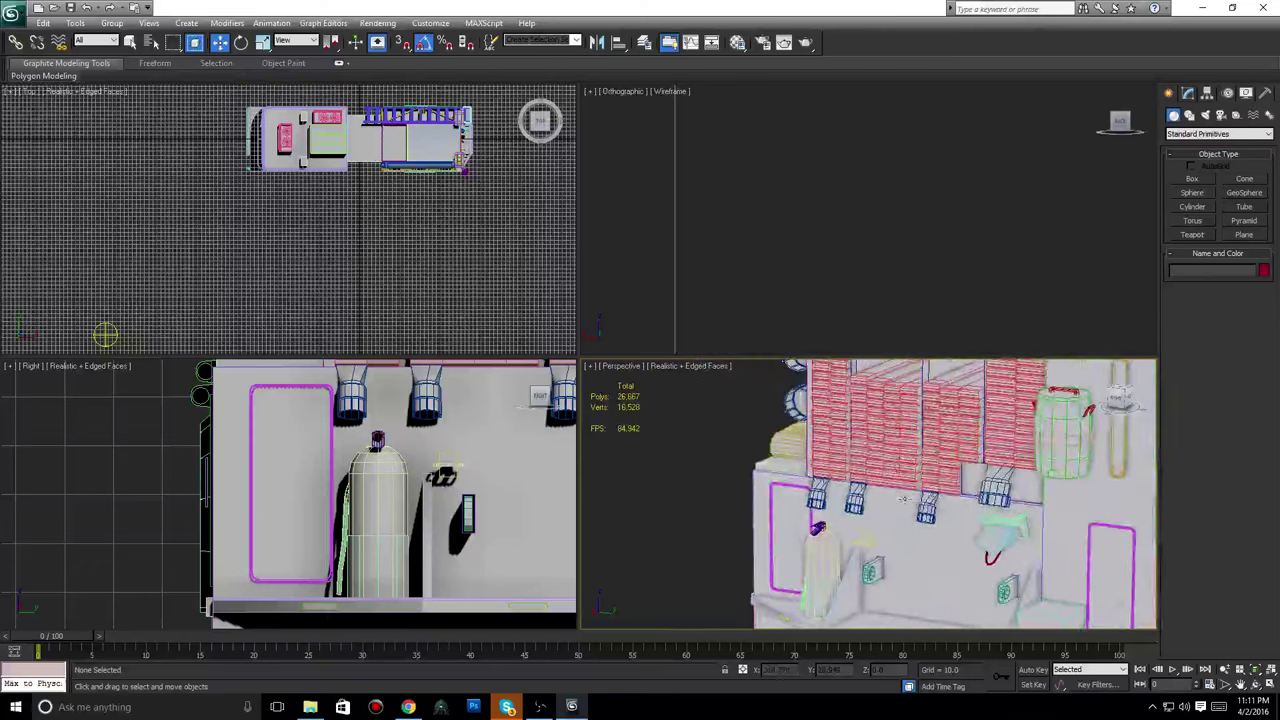
click(1192, 178)
middle_drag(436, 463, 398, 481)
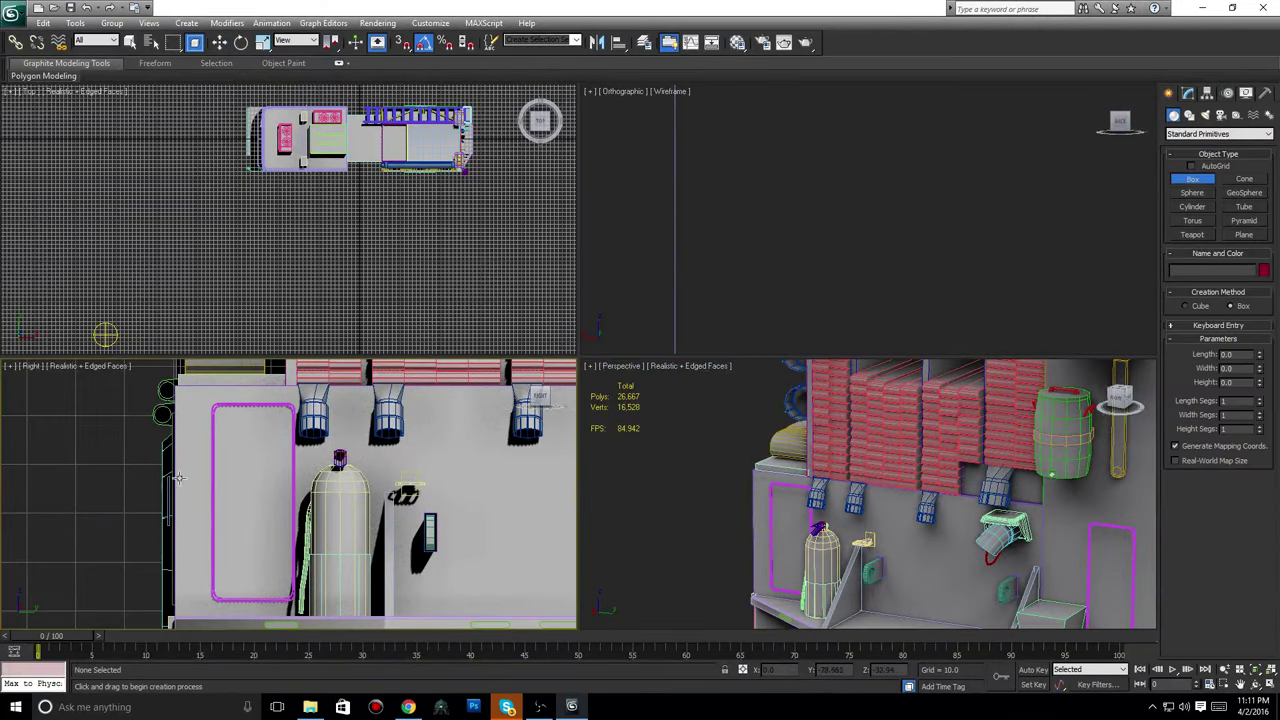
scroll(180, 478, down, 5)
scroll(376, 480, up, 6)
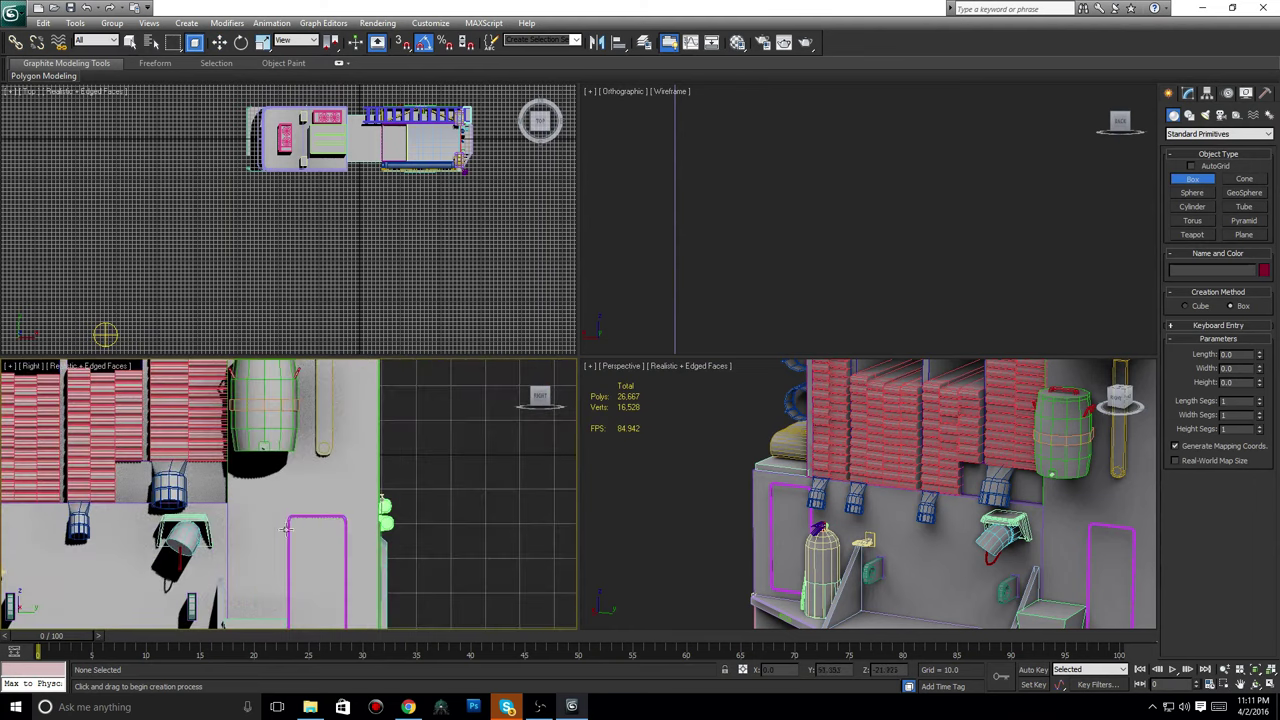
Unhide all objects, add the rear blueprint plane to the selected truck parts, and hide everything unselected.
key(ctrl+a)
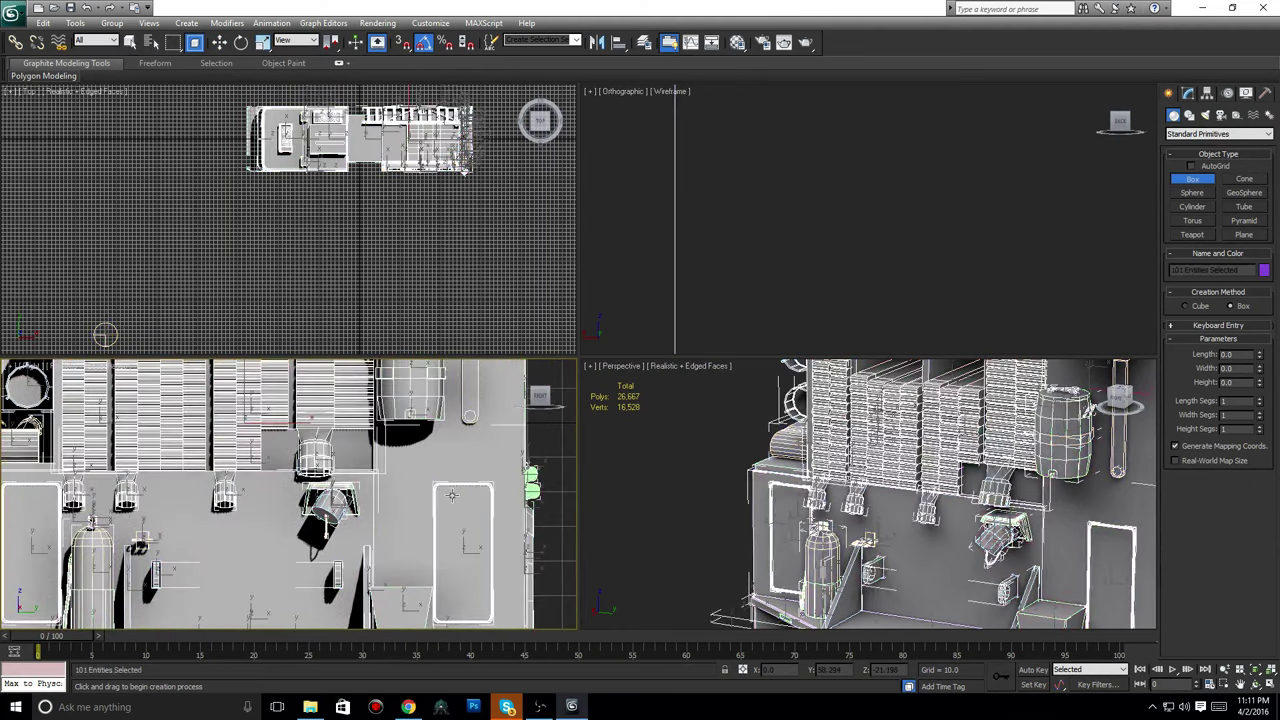
scroll(452, 494, down, 4)
right_click(498, 491)
right_click(498, 491)
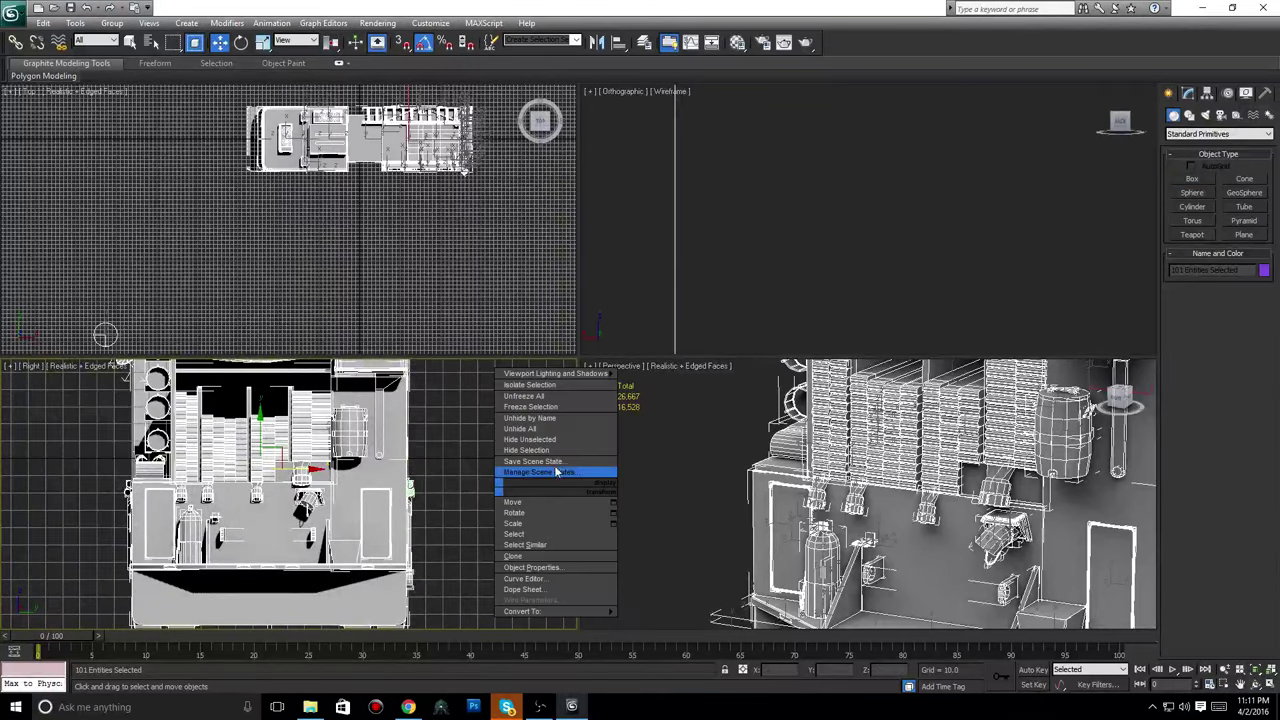
click(546, 432)
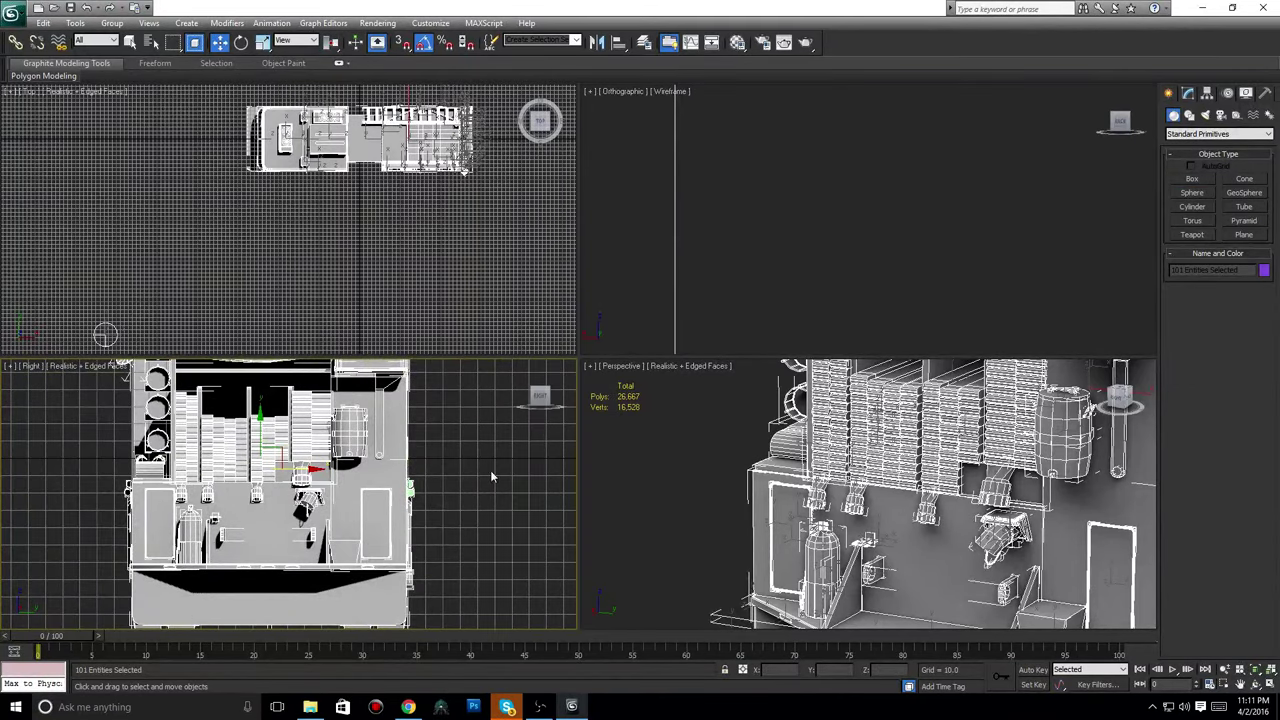
ctrl+click(418, 440)
right_click(474, 452)
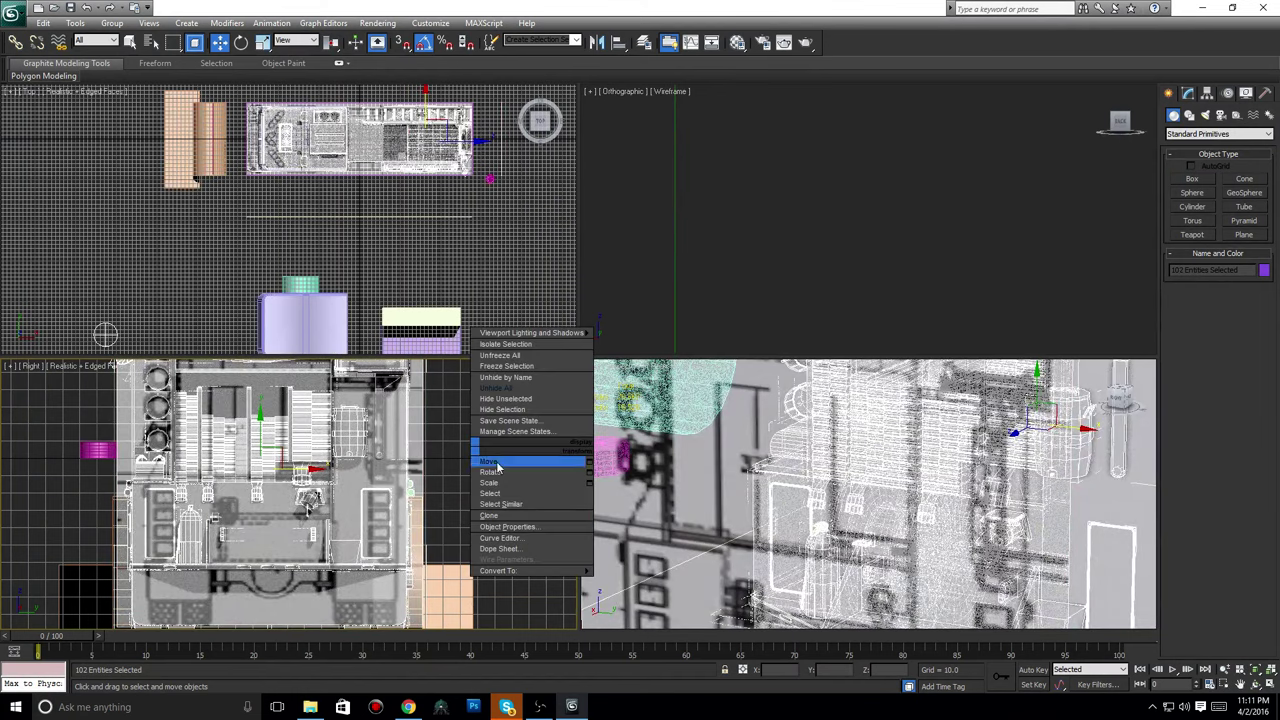
click(499, 399)
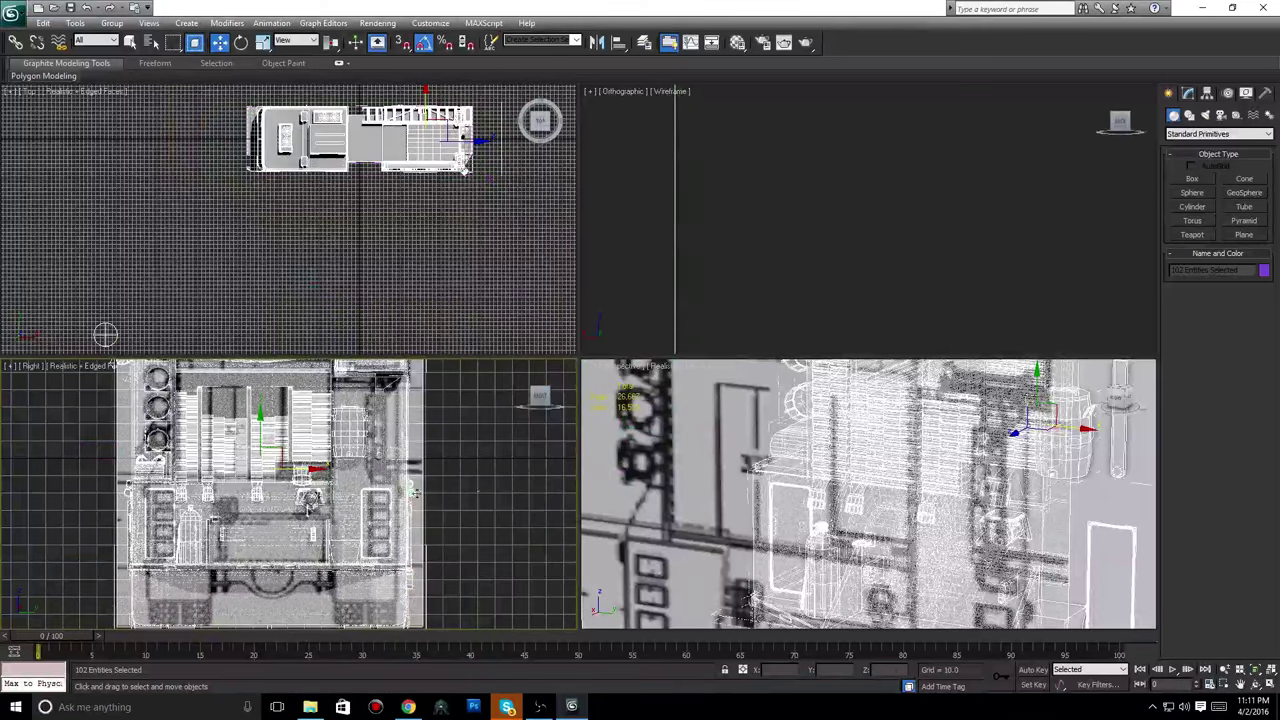
click(476, 482)
Create a box of about 54 × 28 × 17 units on the ground plane near the truck's rear corner.
middle_drag(348, 528, 380, 512)
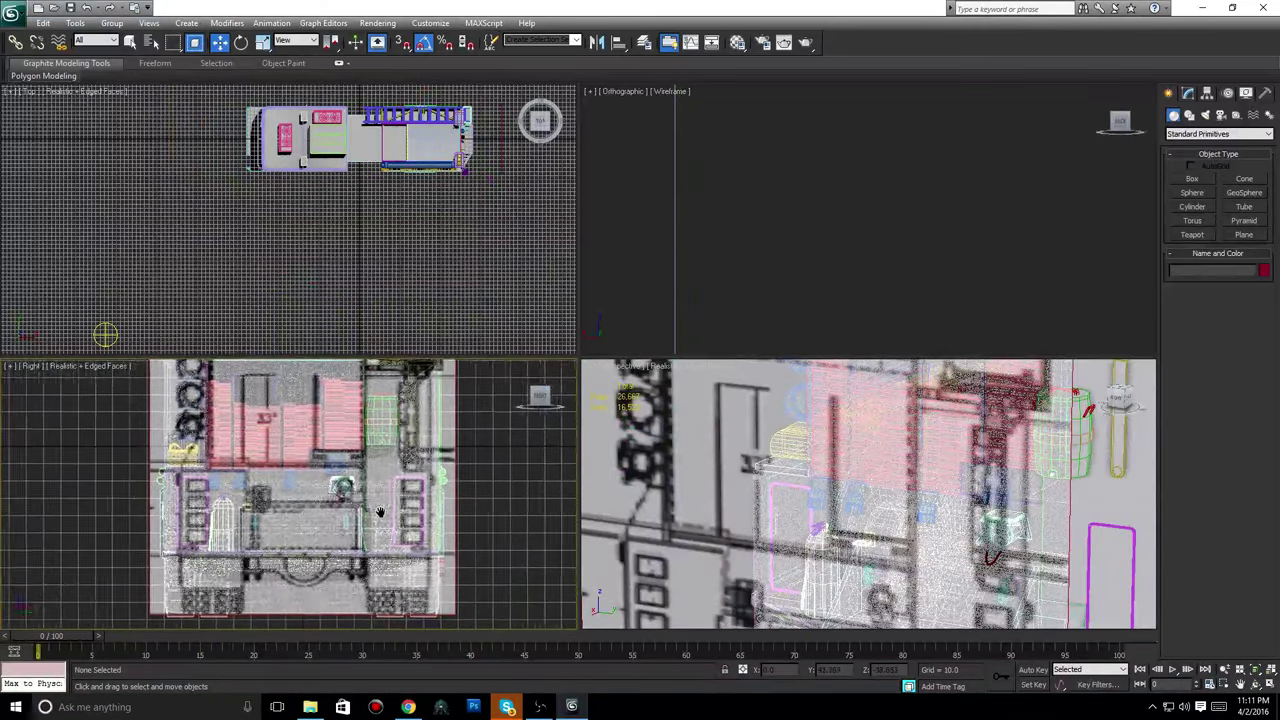
scroll(380, 512, up, 3)
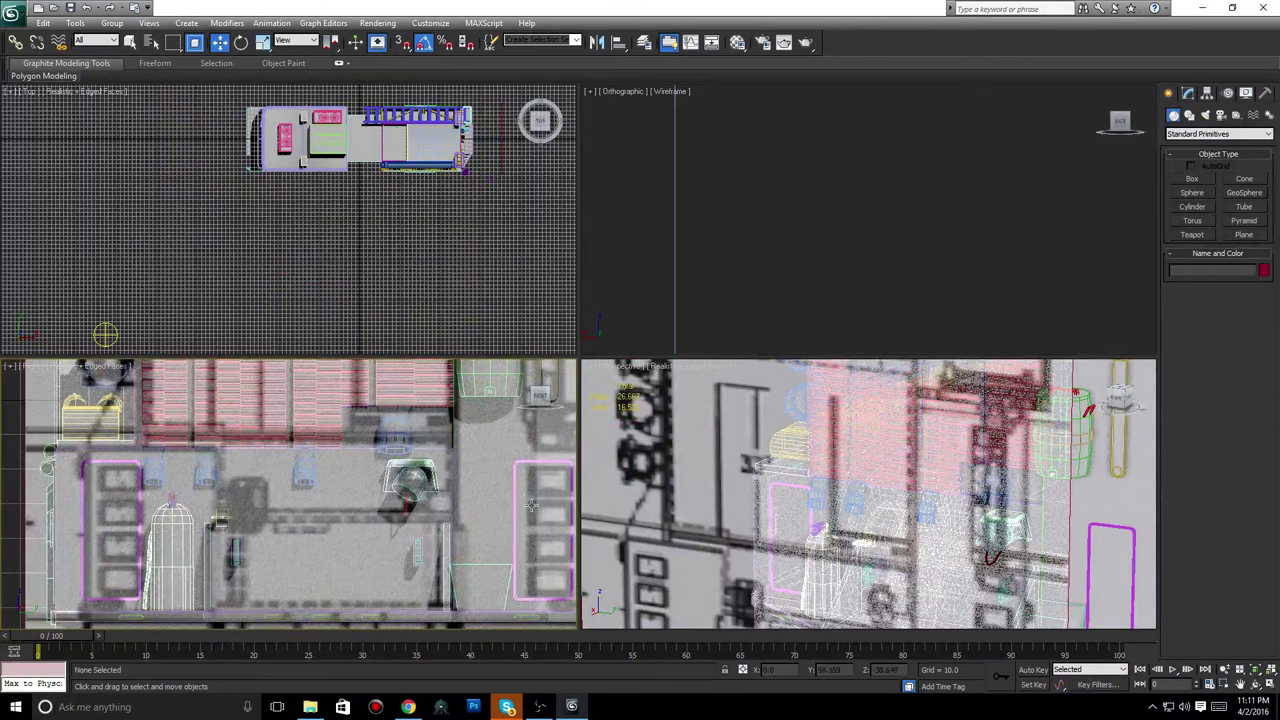
scroll(953, 531, down, 5)
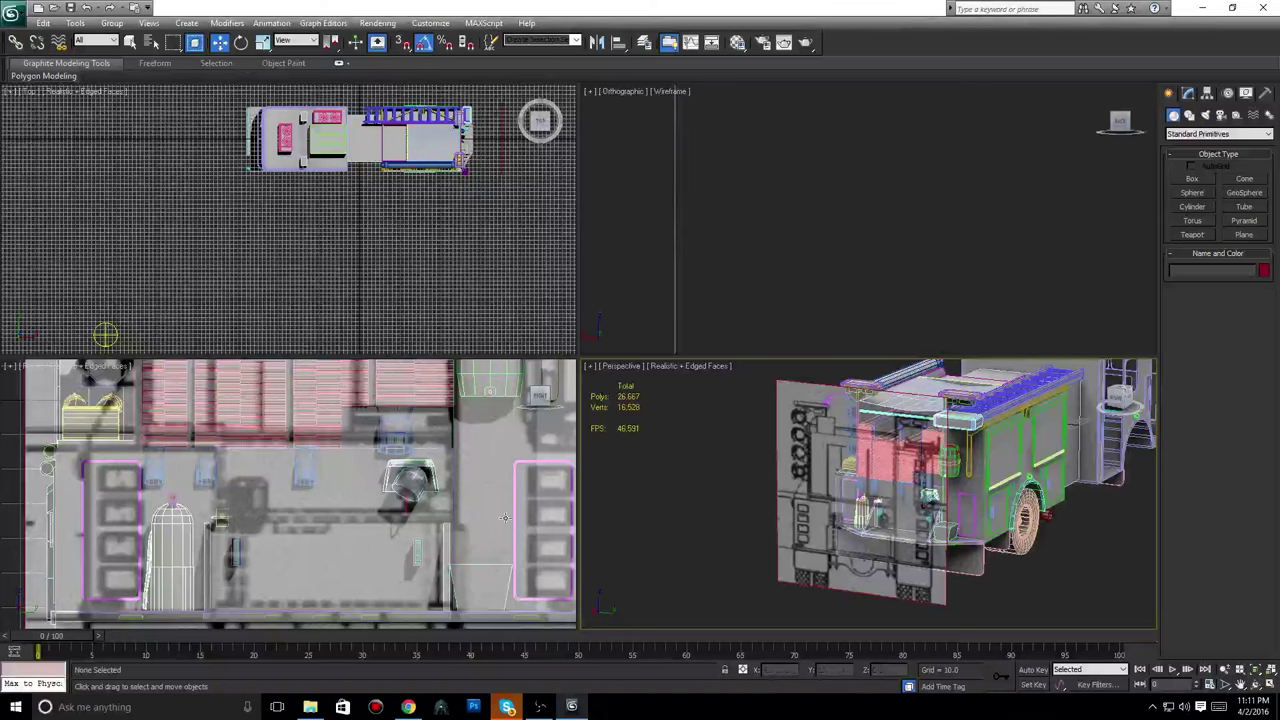
middle_drag(296, 522, 342, 516)
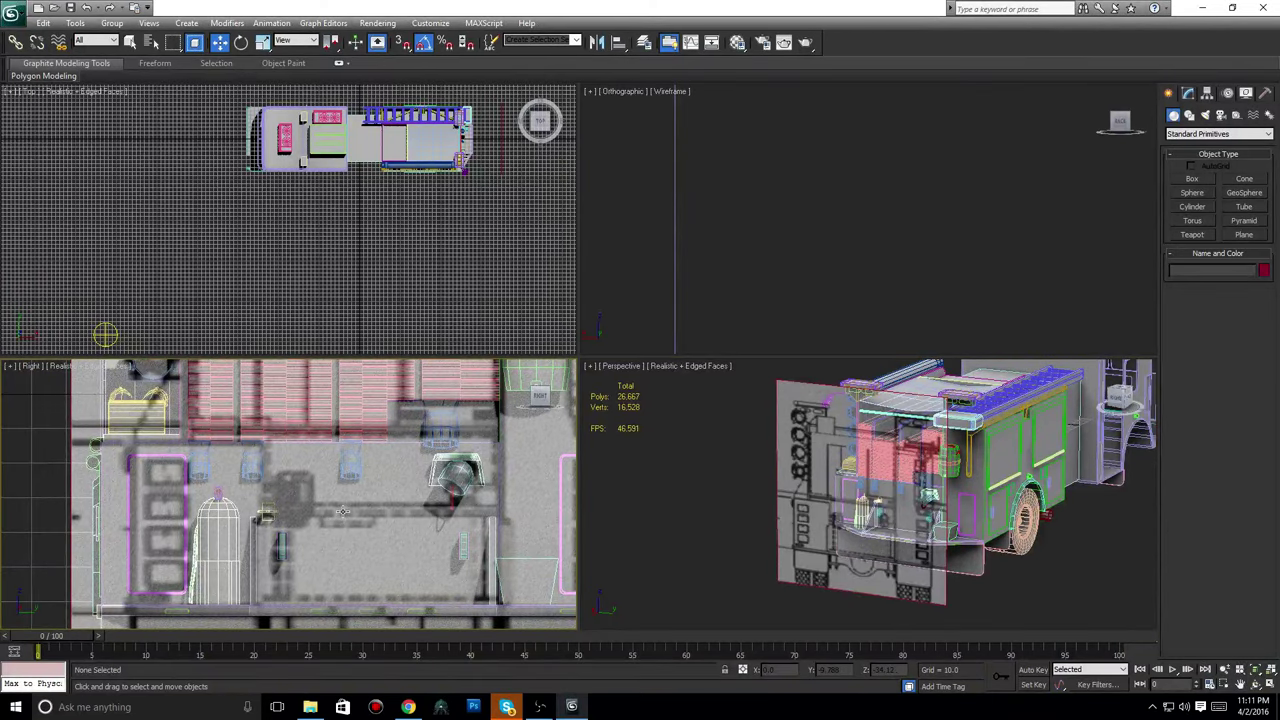
scroll(203, 523, up, 4)
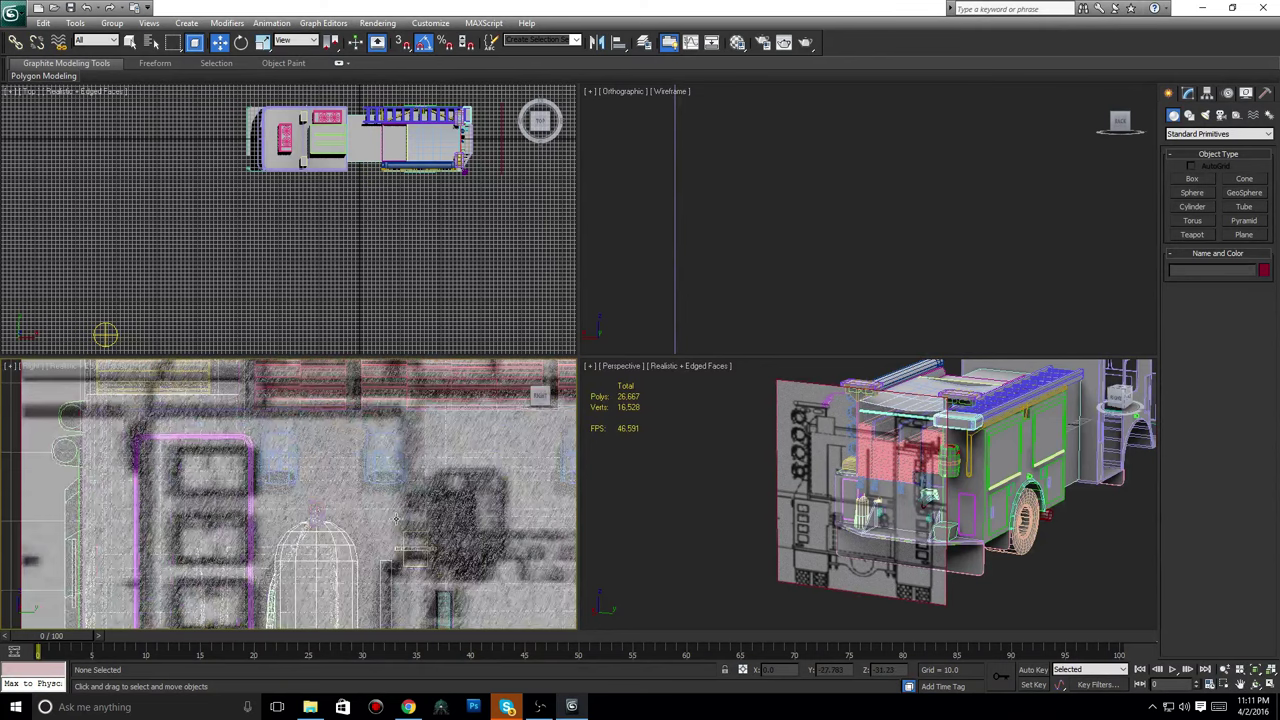
scroll(163, 521, down, 2)
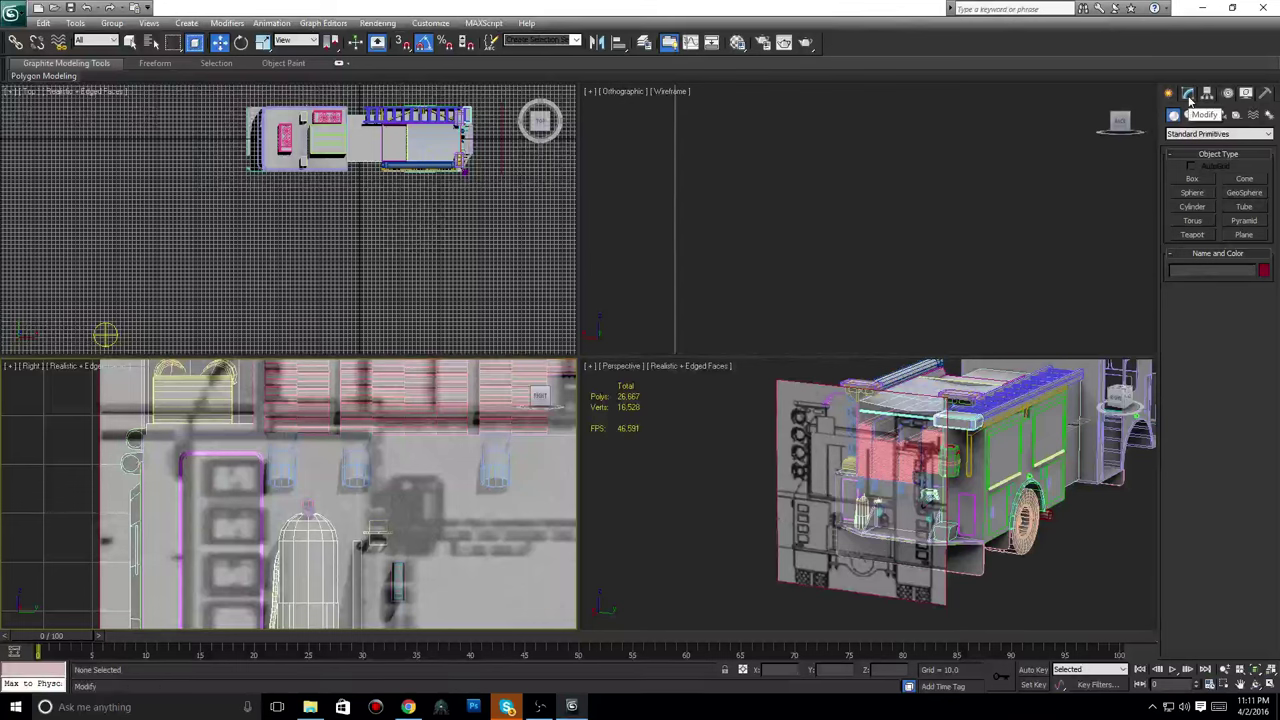
click(1192, 178)
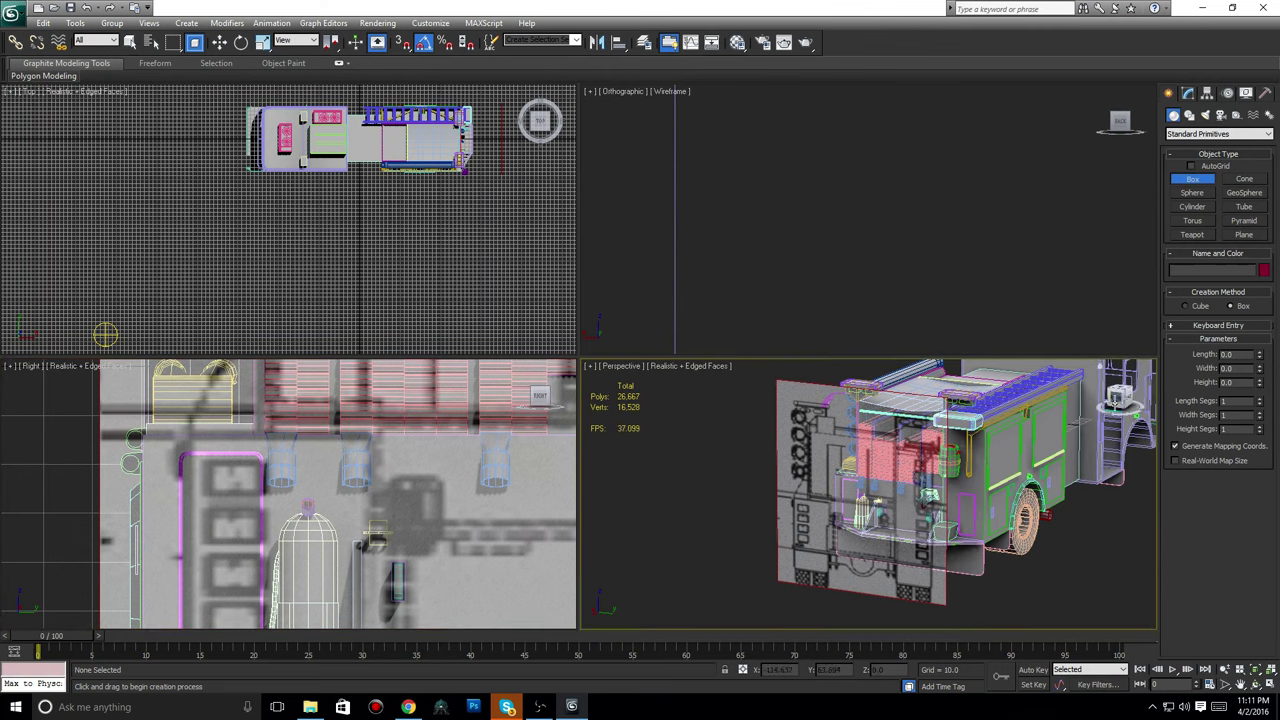
alt+middle_drag(1115, 400, 636, 501)
middle_drag(899, 533, 828, 437)
scroll(830, 513, up, 3)
scroll(828, 437, up, 3)
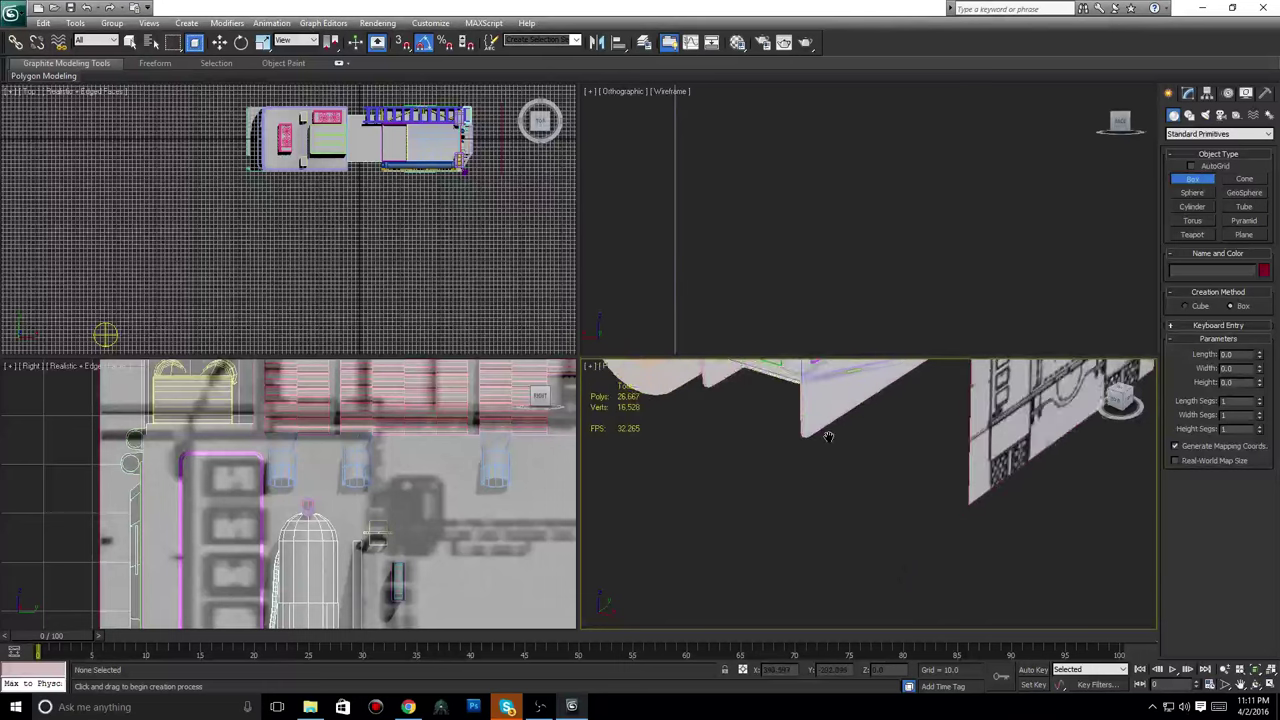
scroll(808, 468, down, 3)
drag(817, 493, 901, 466)
click(902, 446)
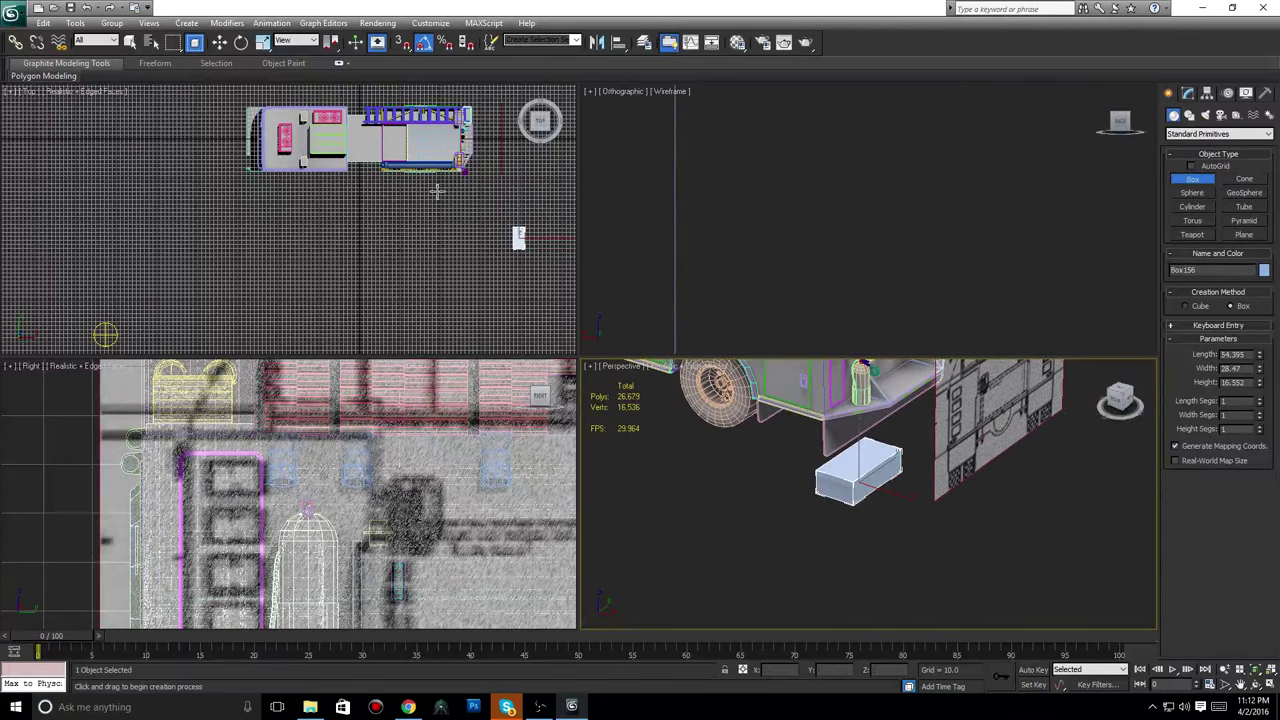
Move the box between the truck's rear and the blueprint plane, at about X 297 and Y -38.
click(217, 43)
middle_drag(466, 260, 346, 318)
drag(412, 248, 409, 164)
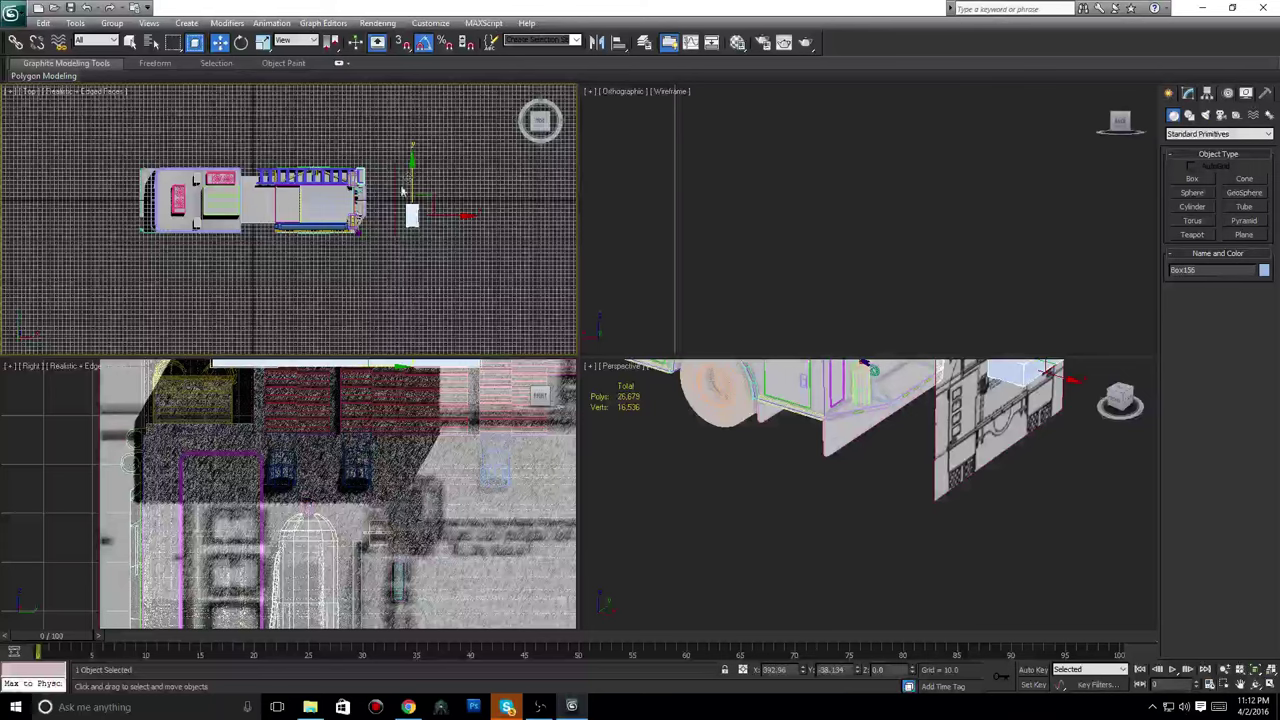
scroll(420, 428, up, 4)
middle_drag(1058, 380, 1020, 481)
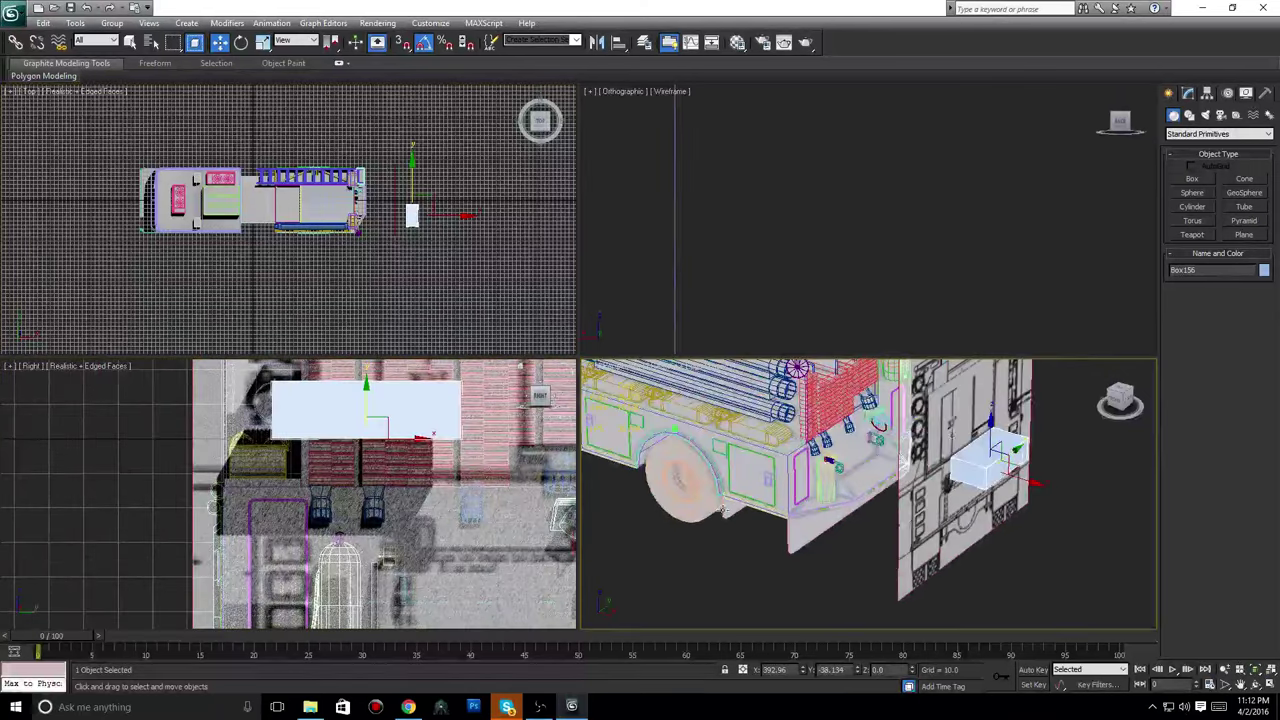
drag(1020, 481, 899, 469)
scroll(458, 303, up, 3)
middle_drag(455, 301, 435, 305)
scroll(435, 305, up, 5)
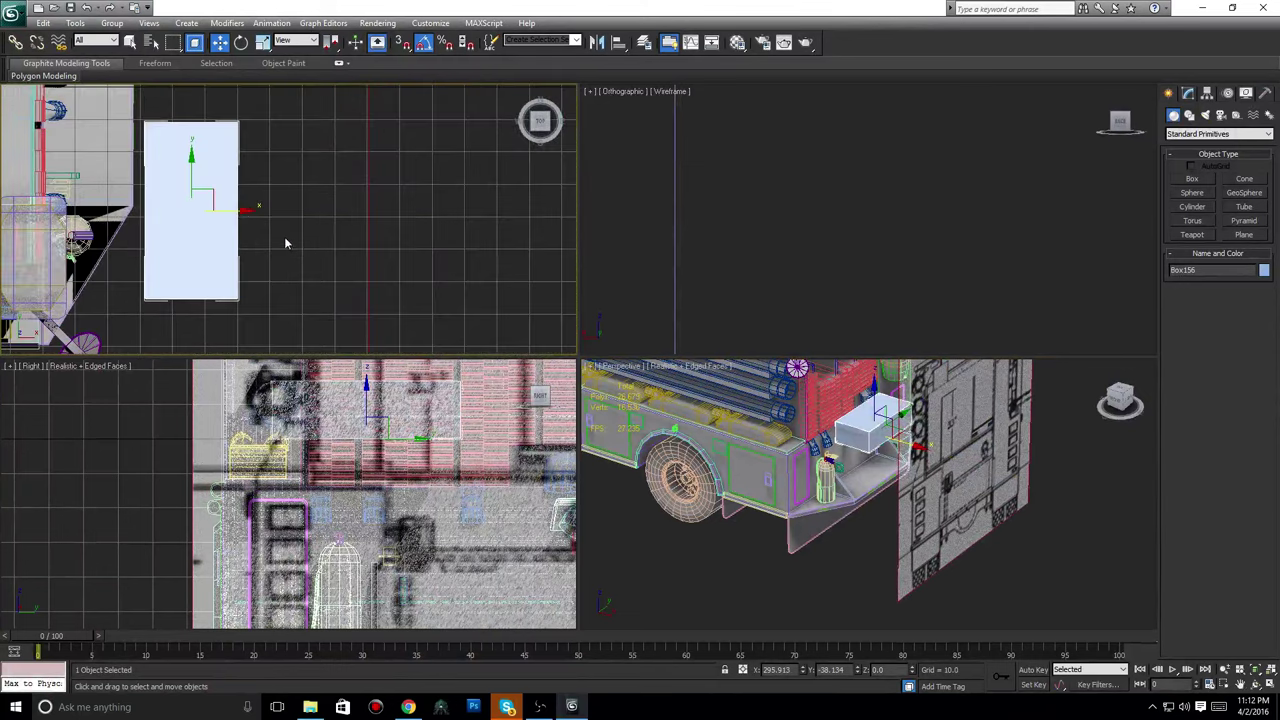
drag(245, 211, 249, 211)
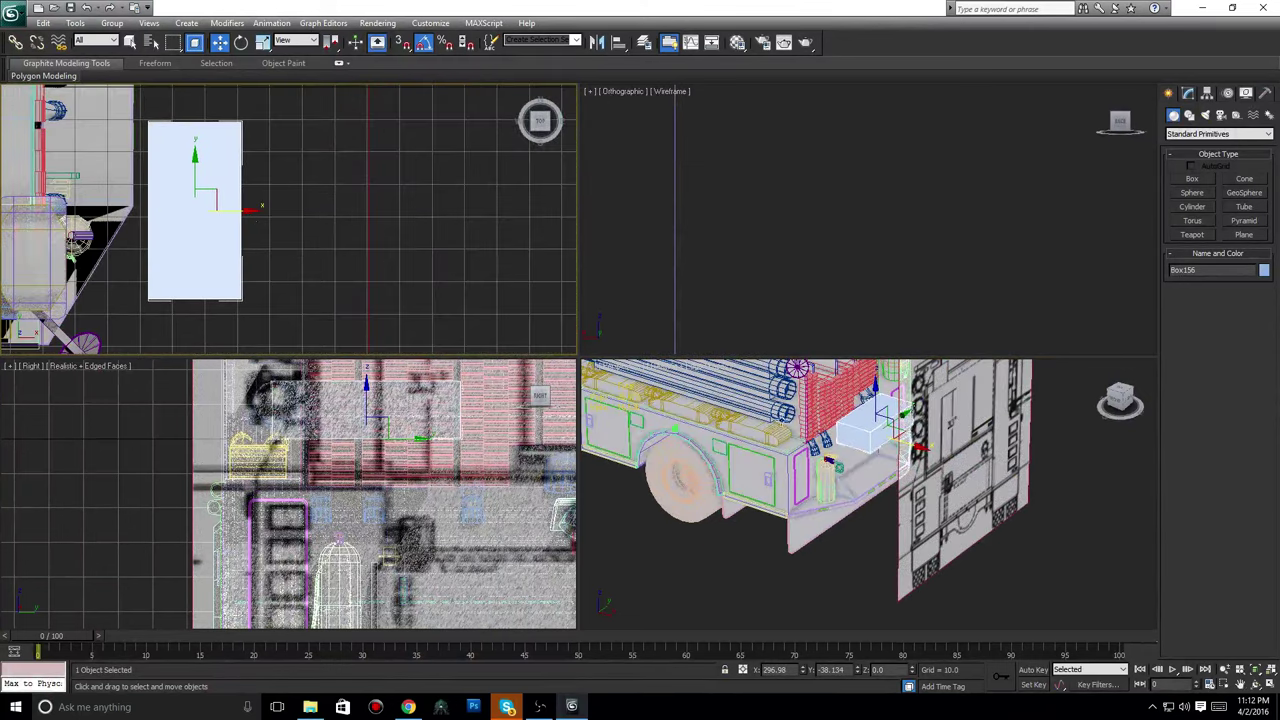
Lower the box to about Z -26 so it overlaps the top rectangular light on the rear blueprint.
middle_drag(950, 422, 958, 456)
middle_drag(411, 505, 509, 484)
middle_drag(428, 474, 410, 494)
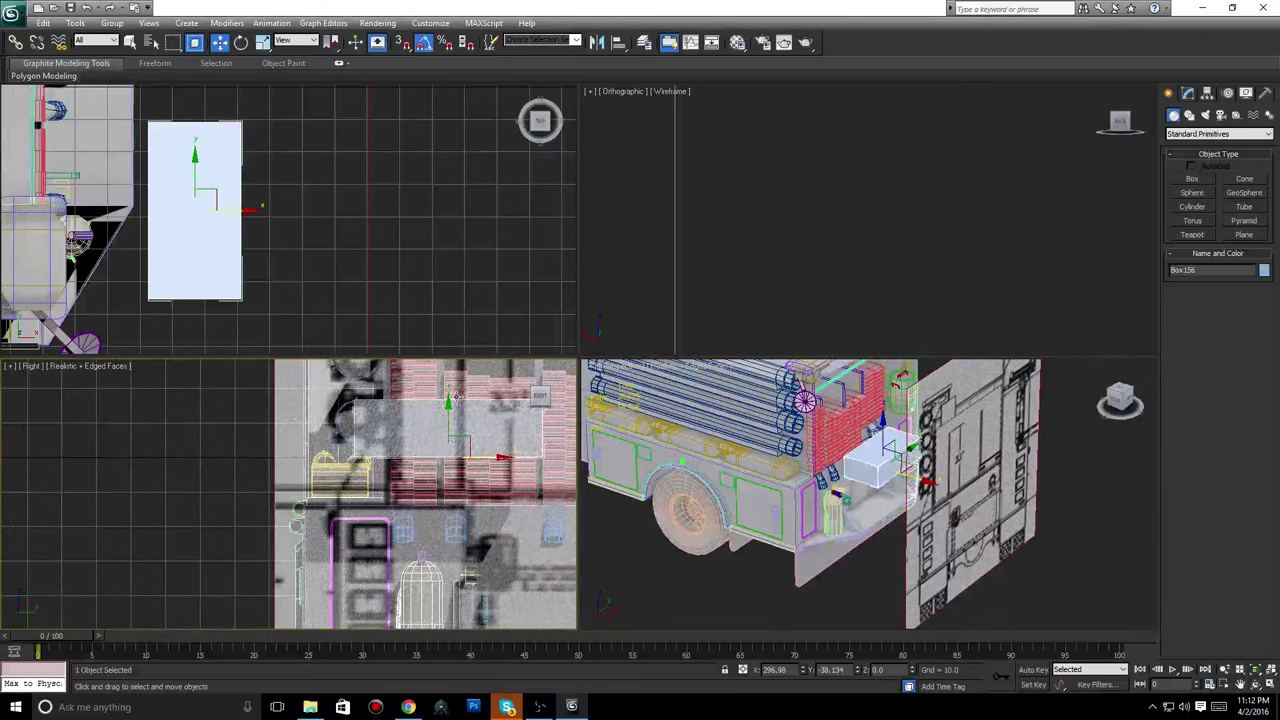
drag(447, 403, 448, 492)
middle_drag(432, 494, 439, 483)
Align the box's lower outer corner with the blueprint's top light, at about Y -39.6 and Z -26.2.
middle_drag(640, 490, 827, 515)
scroll(827, 515, down, 5)
scroll(825, 508, up, 6)
scroll(420, 545, up, 4)
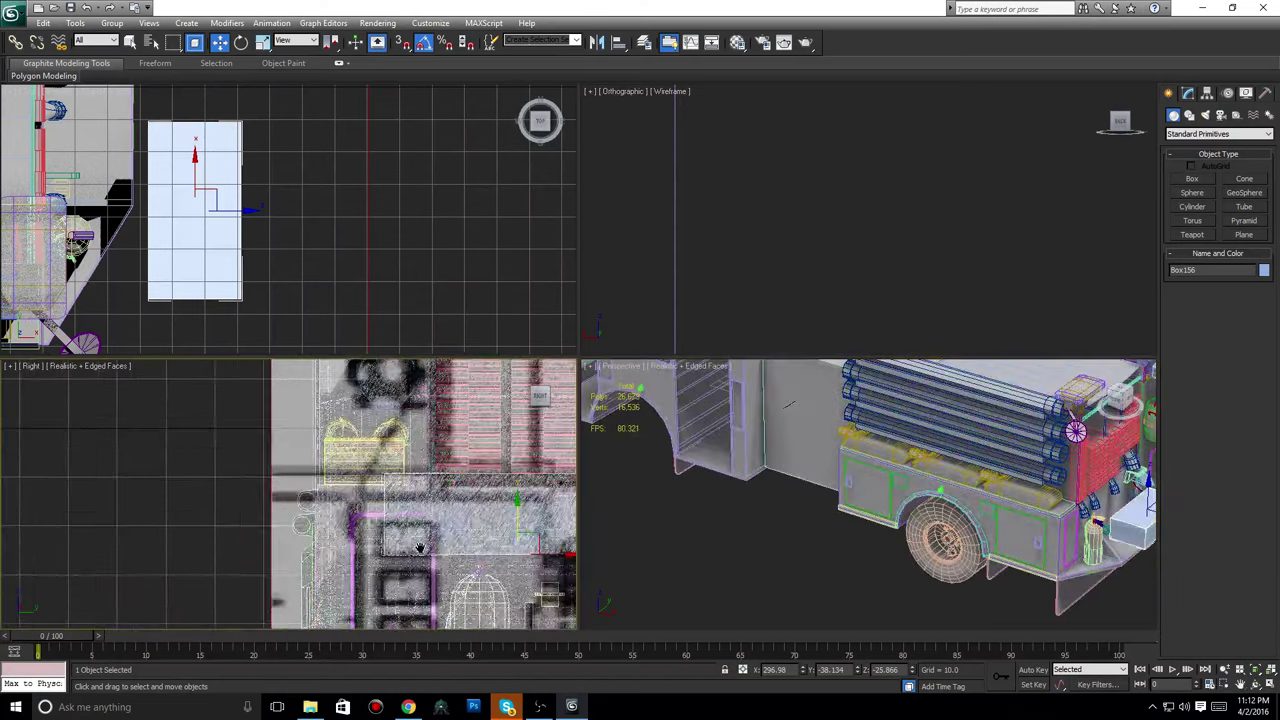
scroll(420, 545, down, 6)
scroll(490, 540, up, 1)
middle_drag(493, 541, 467, 487)
scroll(467, 487, up, 2)
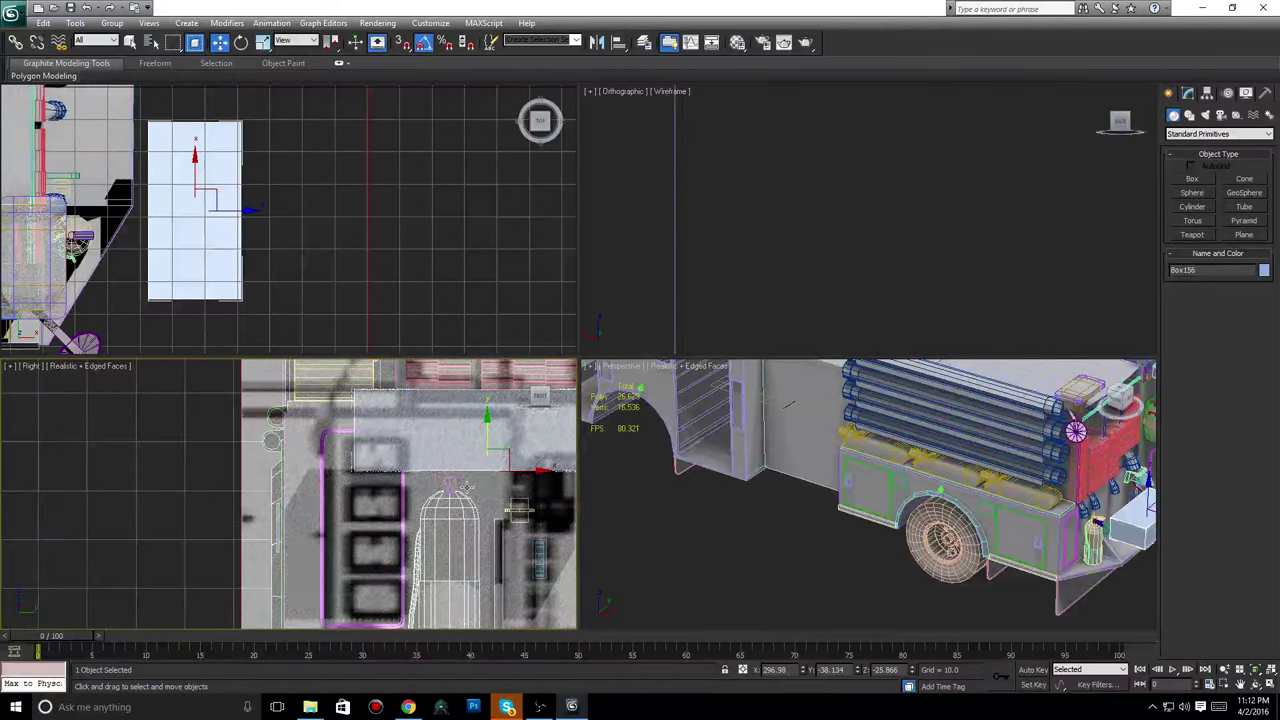
middle_drag(476, 490, 388, 482)
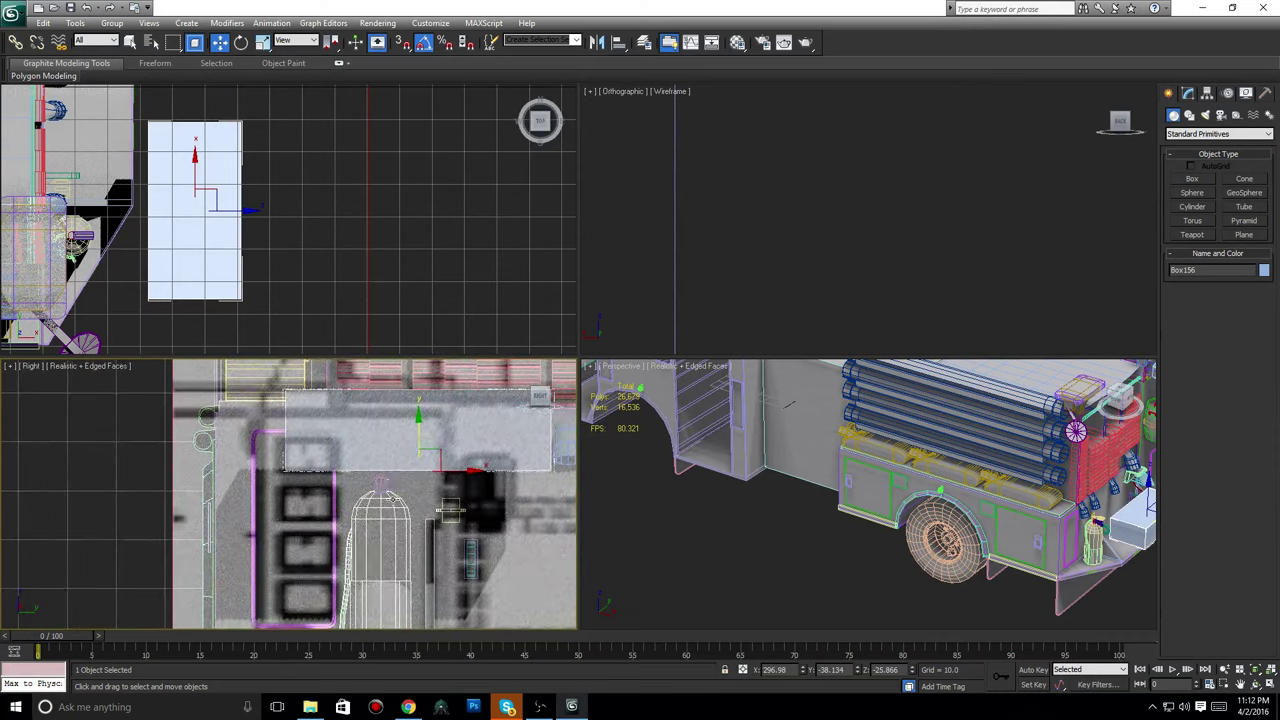
scroll(450, 510, up, 5)
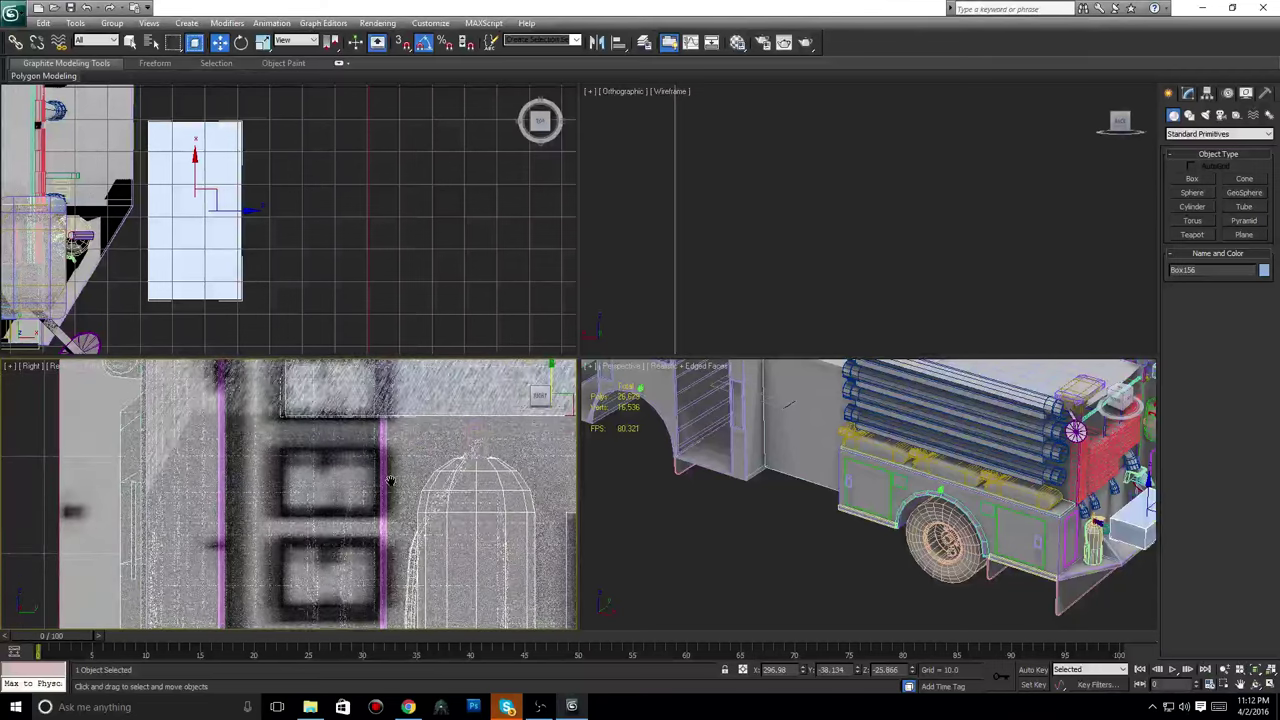
scroll(403, 557, down, 4)
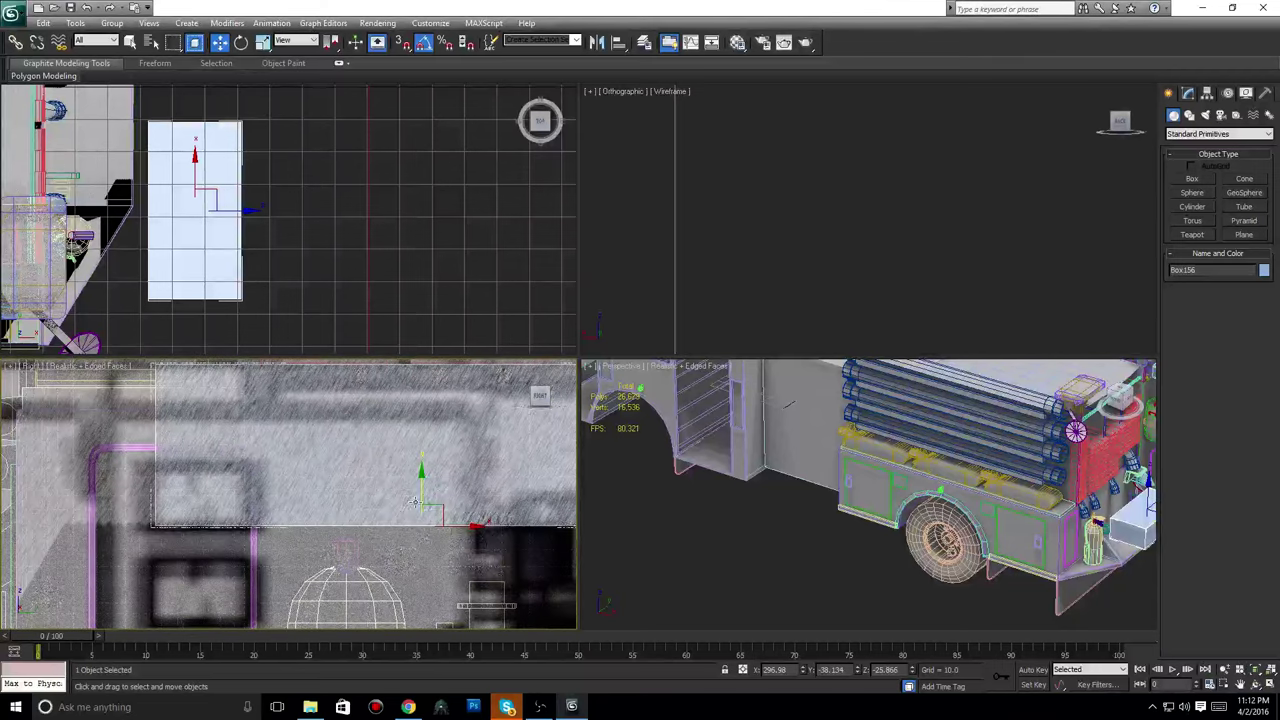
drag(465, 525, 451, 527)
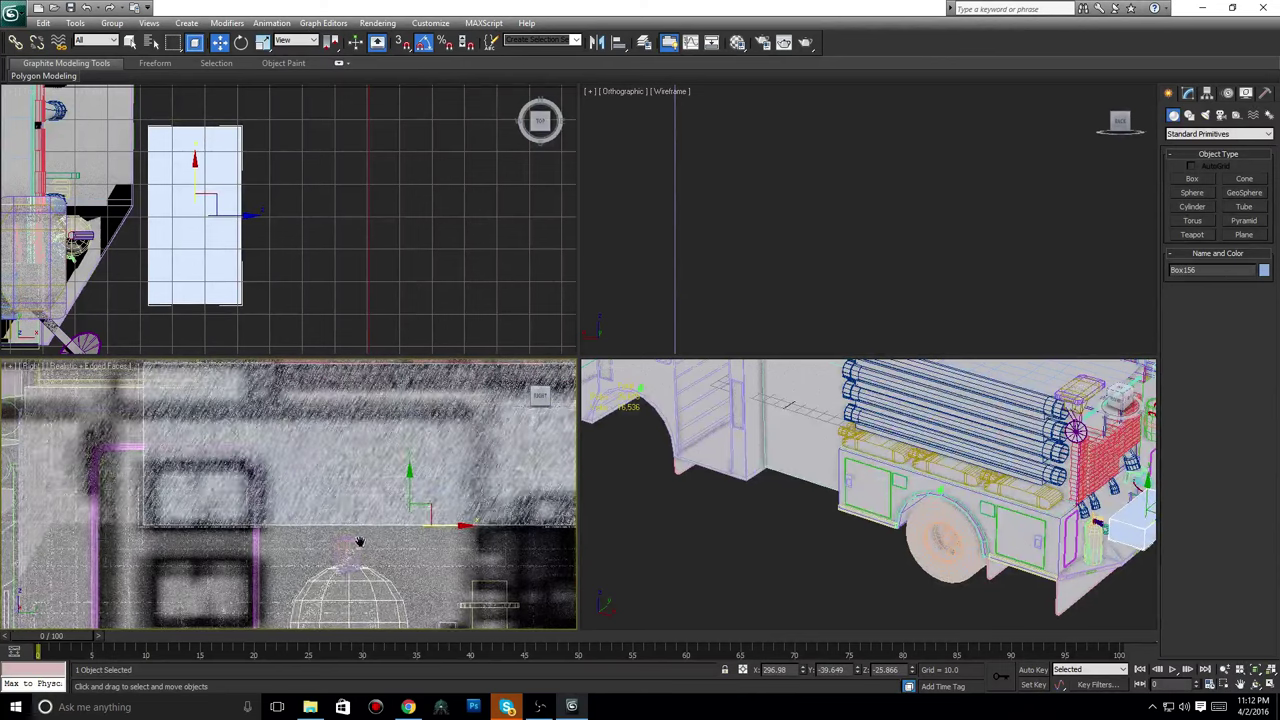
middle_drag(360, 543, 364, 543)
drag(411, 478, 411, 483)
Convert the box behind the truck to an Editable Poly.
scroll(411, 484, down, 6)
scroll(721, 528, down, 3)
middle_drag(955, 508, 803, 498)
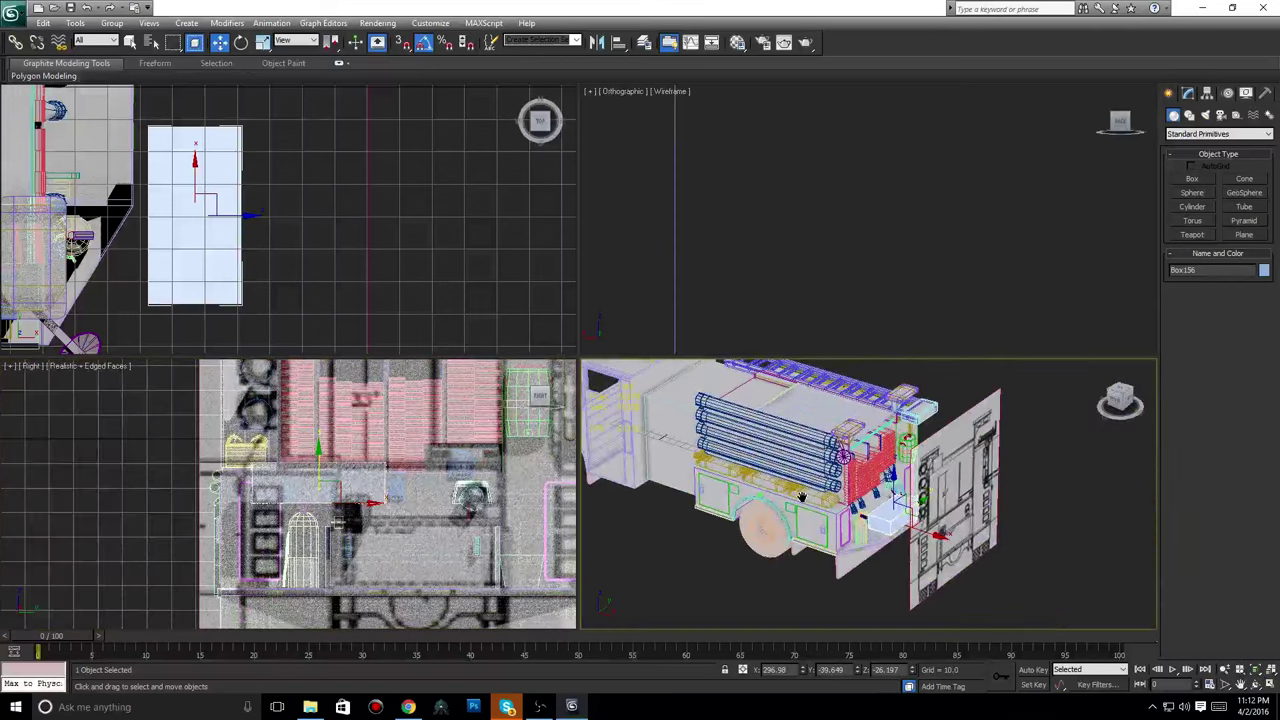
scroll(803, 498, up, 6)
middle_drag(900, 496, 884, 474)
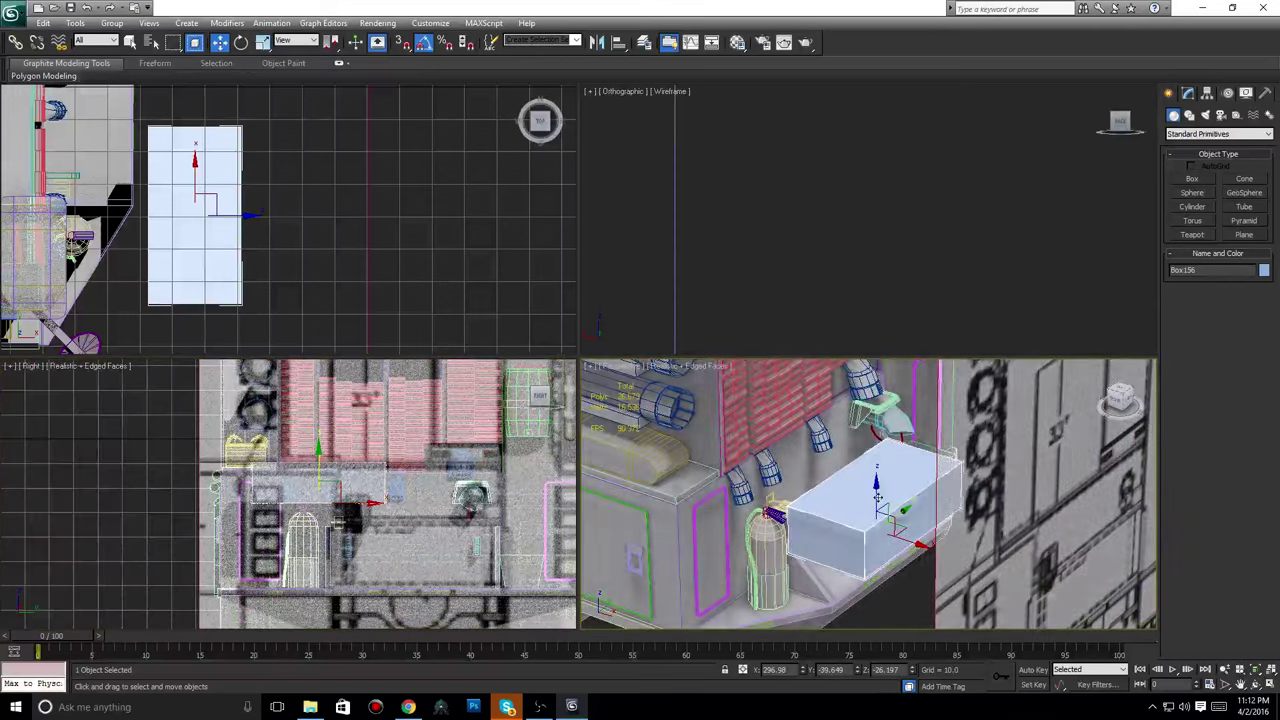
right_click(879, 490)
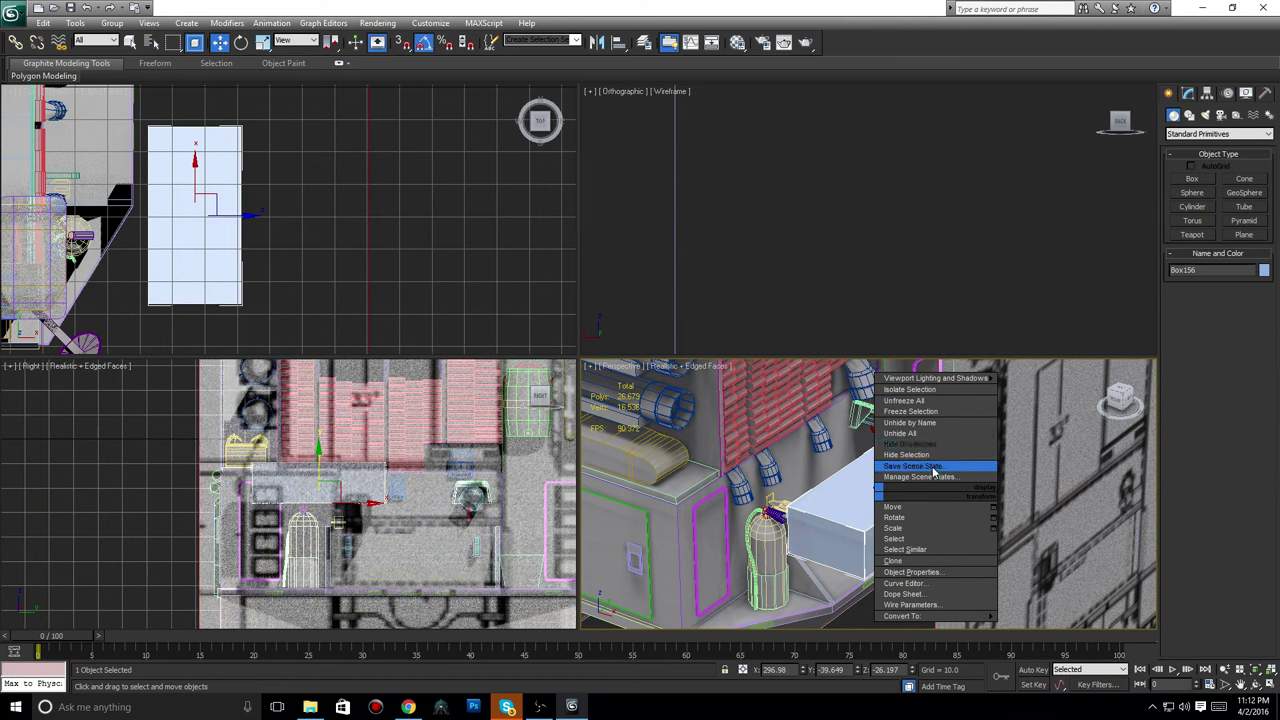
mouse_move(965, 620)
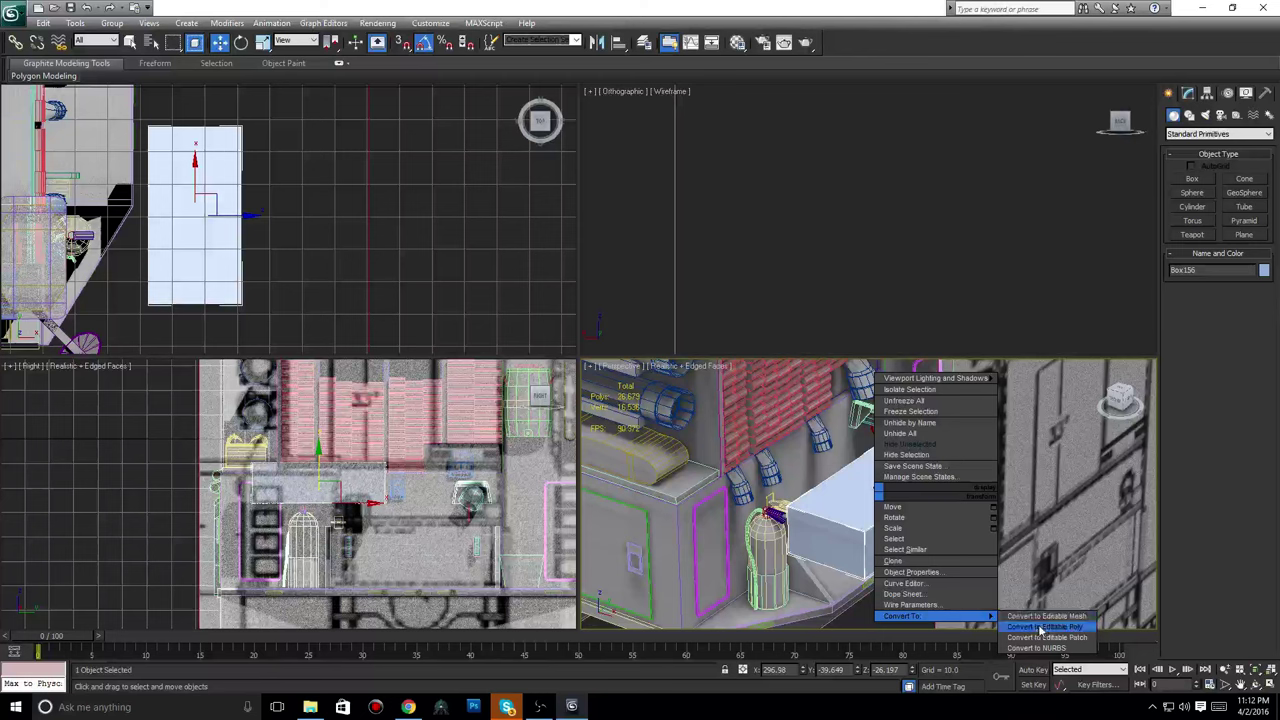
click(1040, 626)
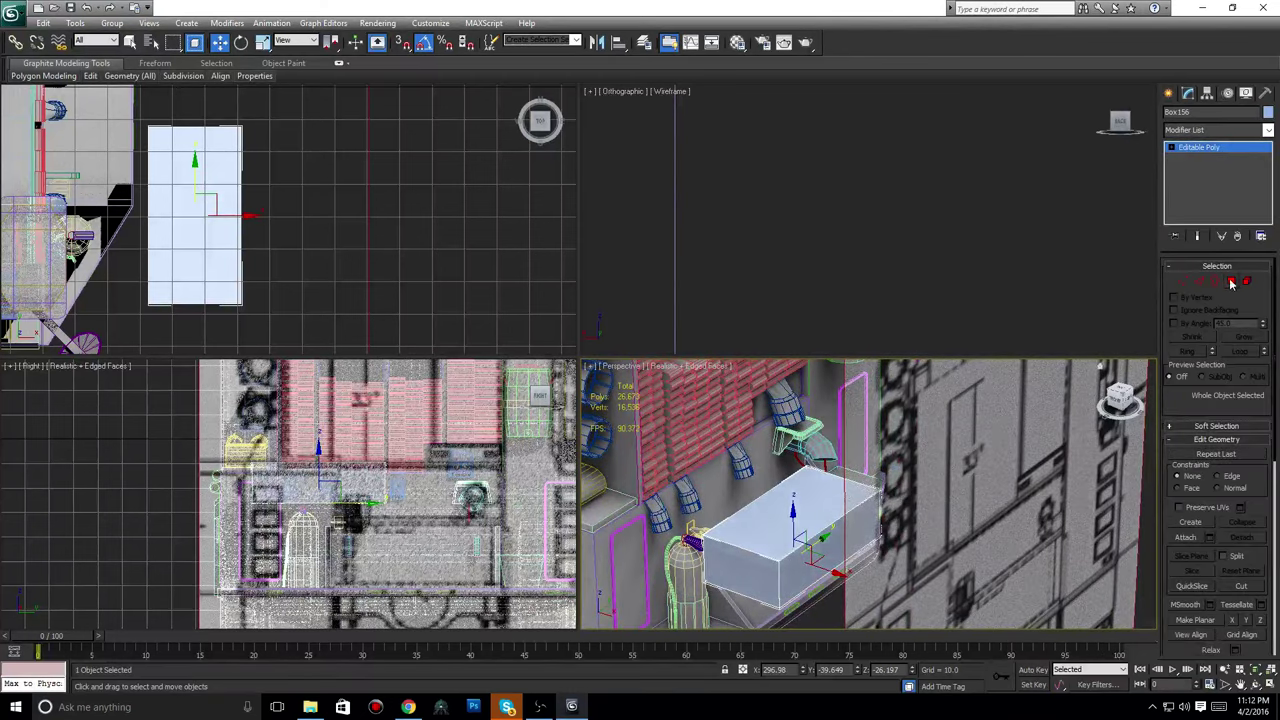
Move the box's inner side face in to about Y -54 to match the top light's width on the rear blueprint.
click(1230, 282)
key(4)
click(829, 483)
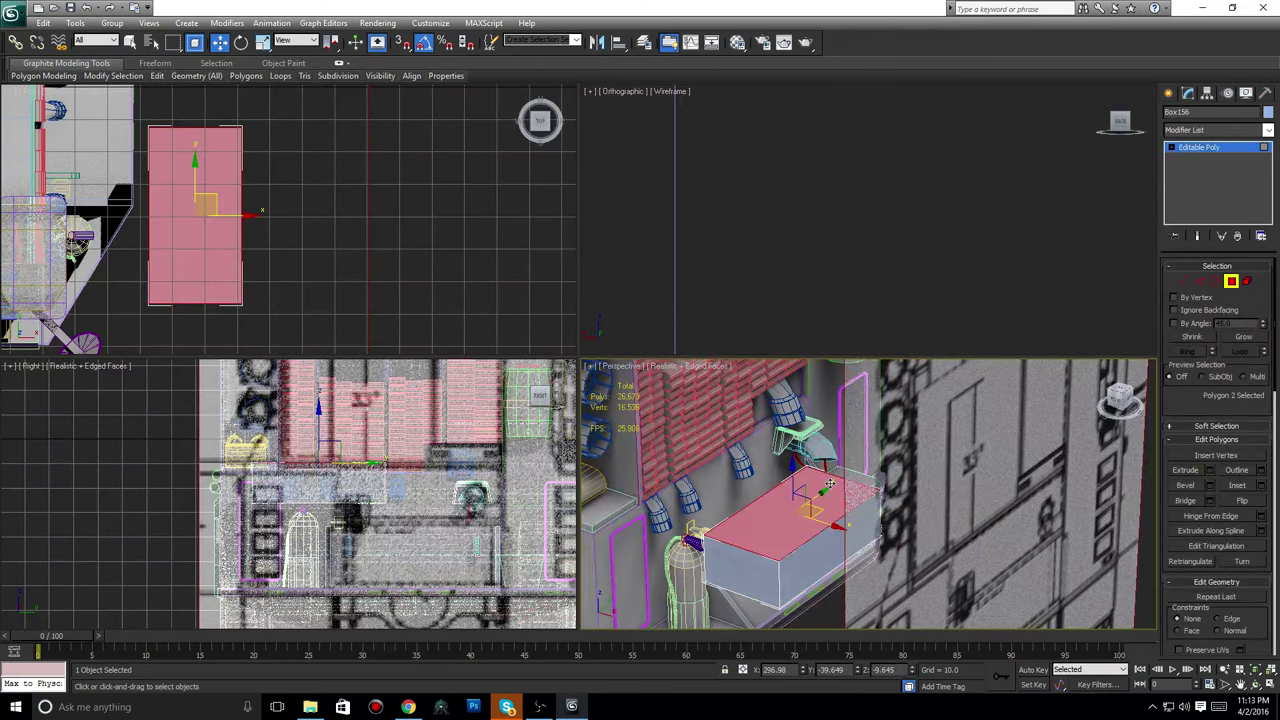
click(829, 483)
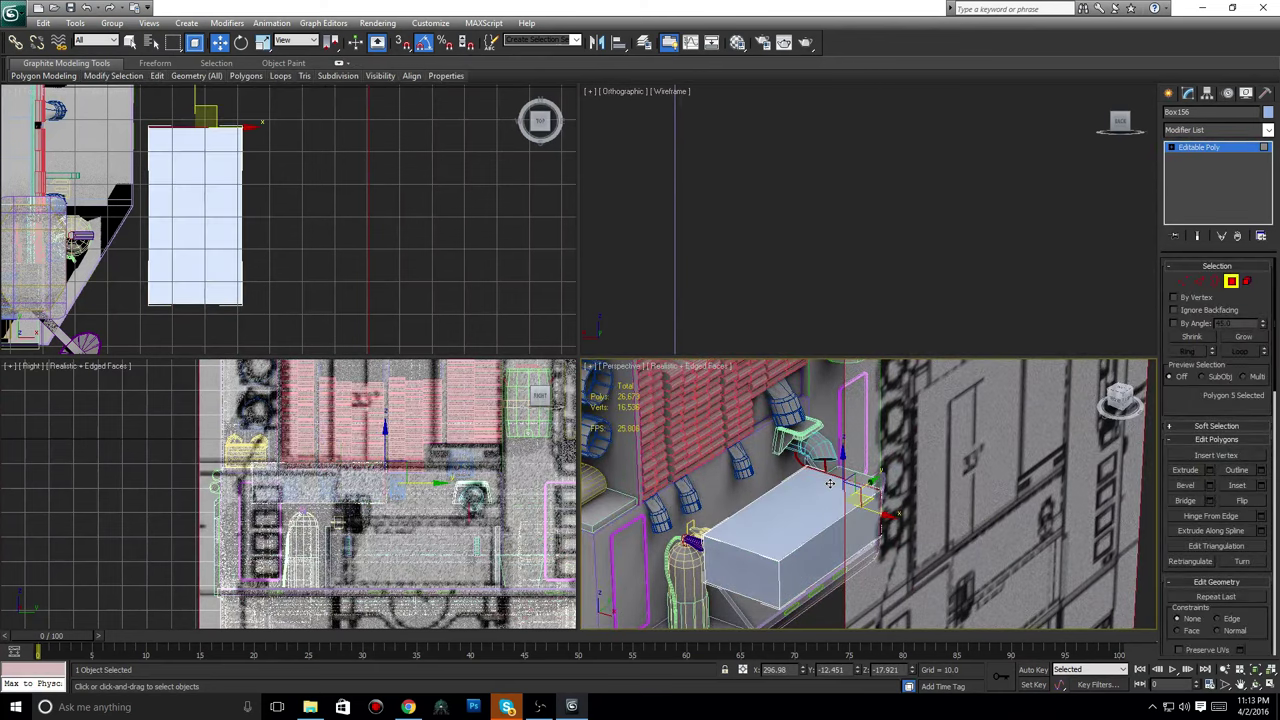
scroll(410, 556, up, 3)
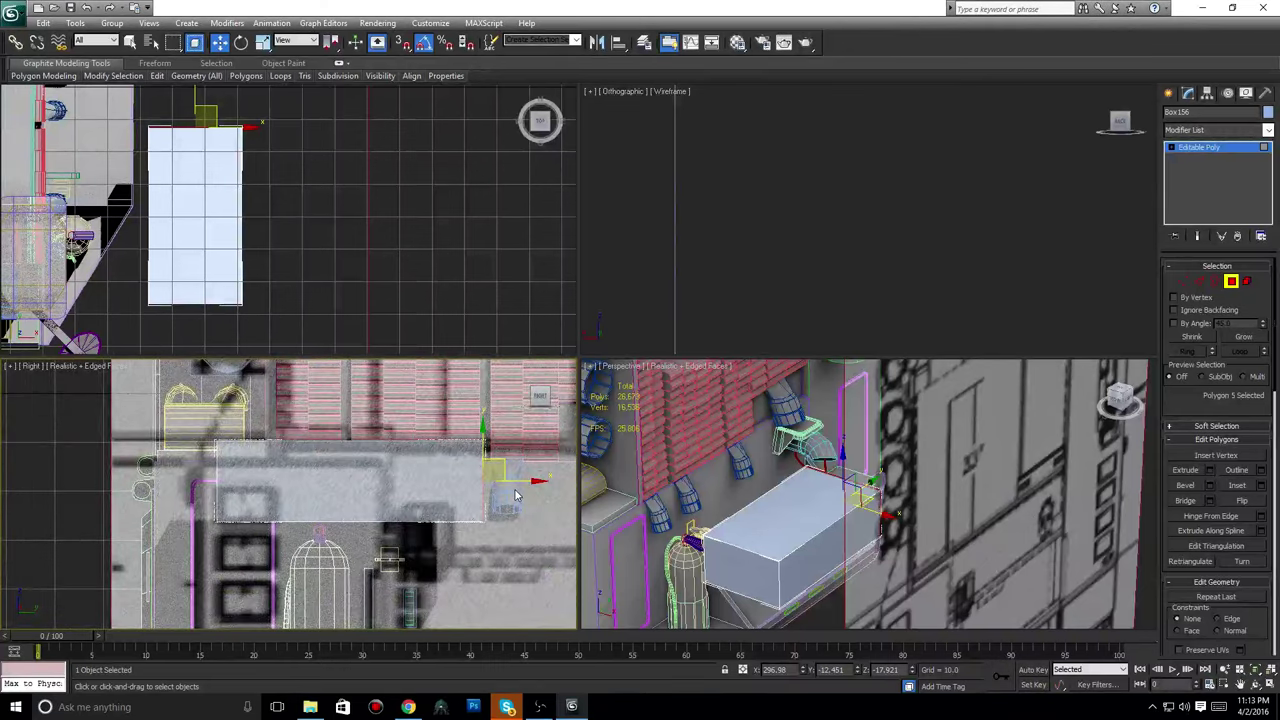
drag(515, 495, 367, 477)
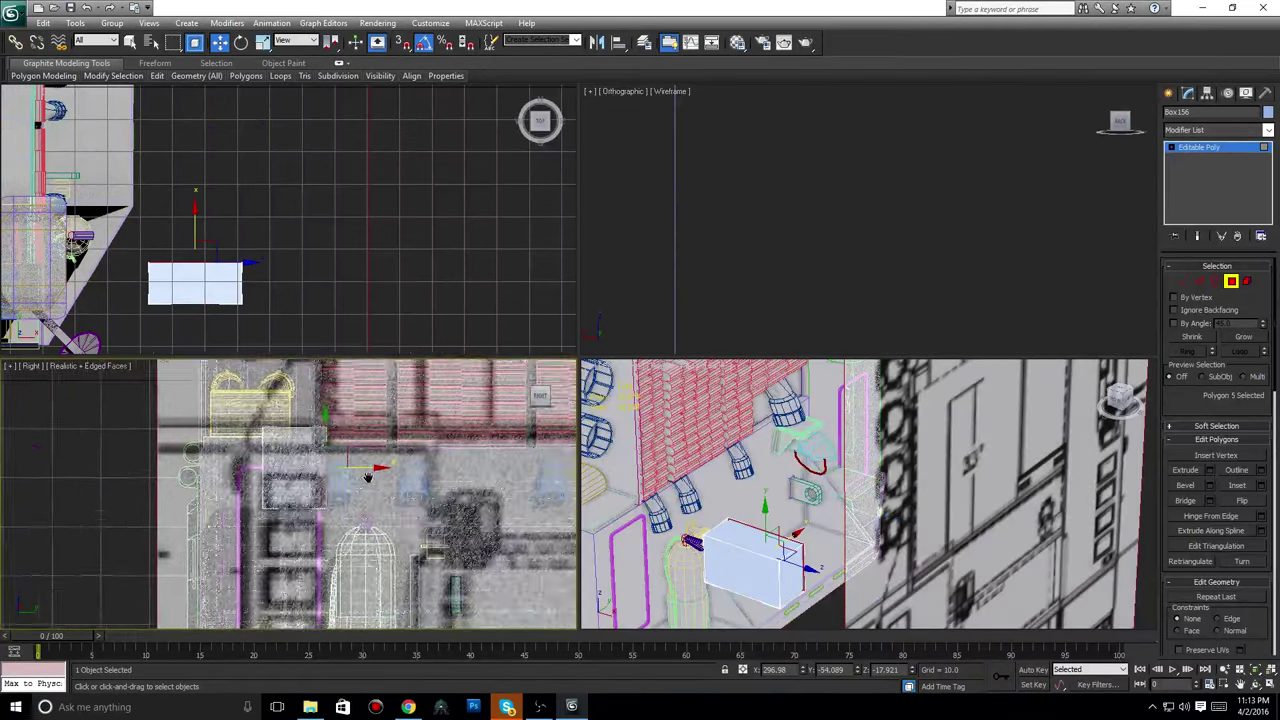
scroll(367, 477, up, 5)
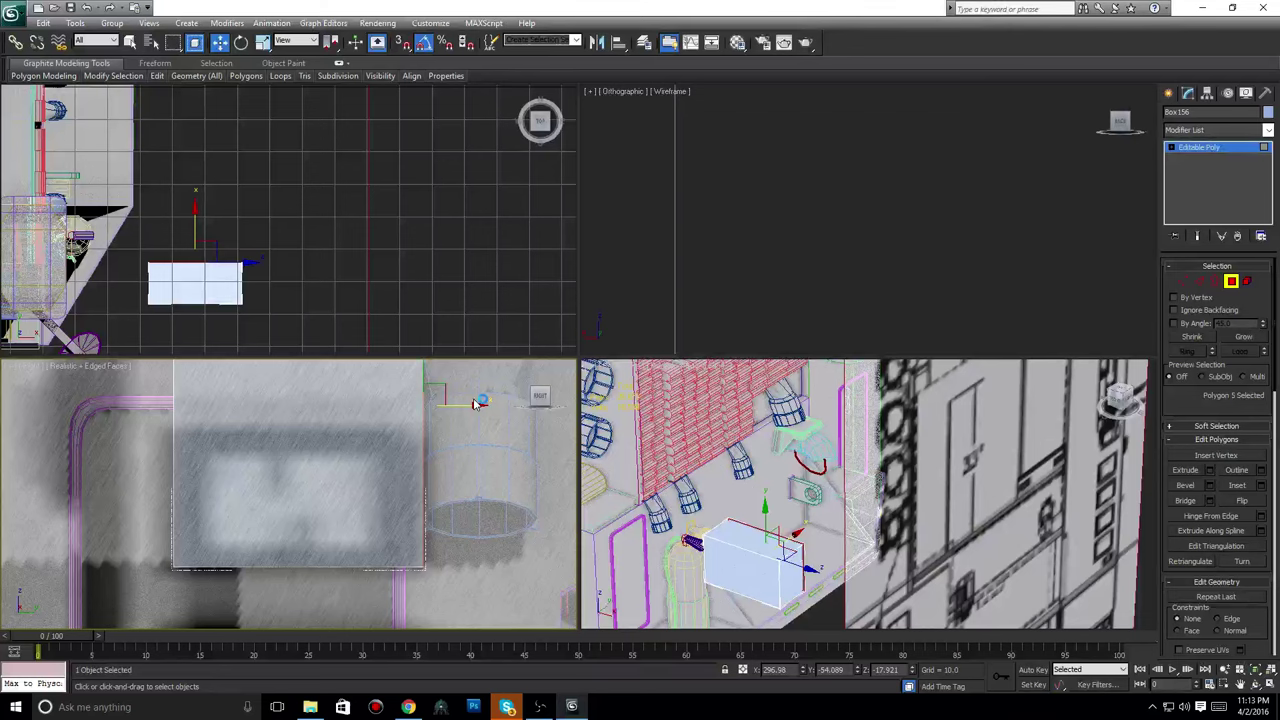
Lower the box's top face to about Z -19 to match the height of the blueprint's top light.
middle_drag(752, 545, 777, 529)
click(780, 525)
middle_drag(330, 440, 353, 548)
scroll(341, 467, down, 2)
scroll(341, 467, down, 2)
drag(327, 407, 327, 498)
middle_drag(328, 488, 326, 440)
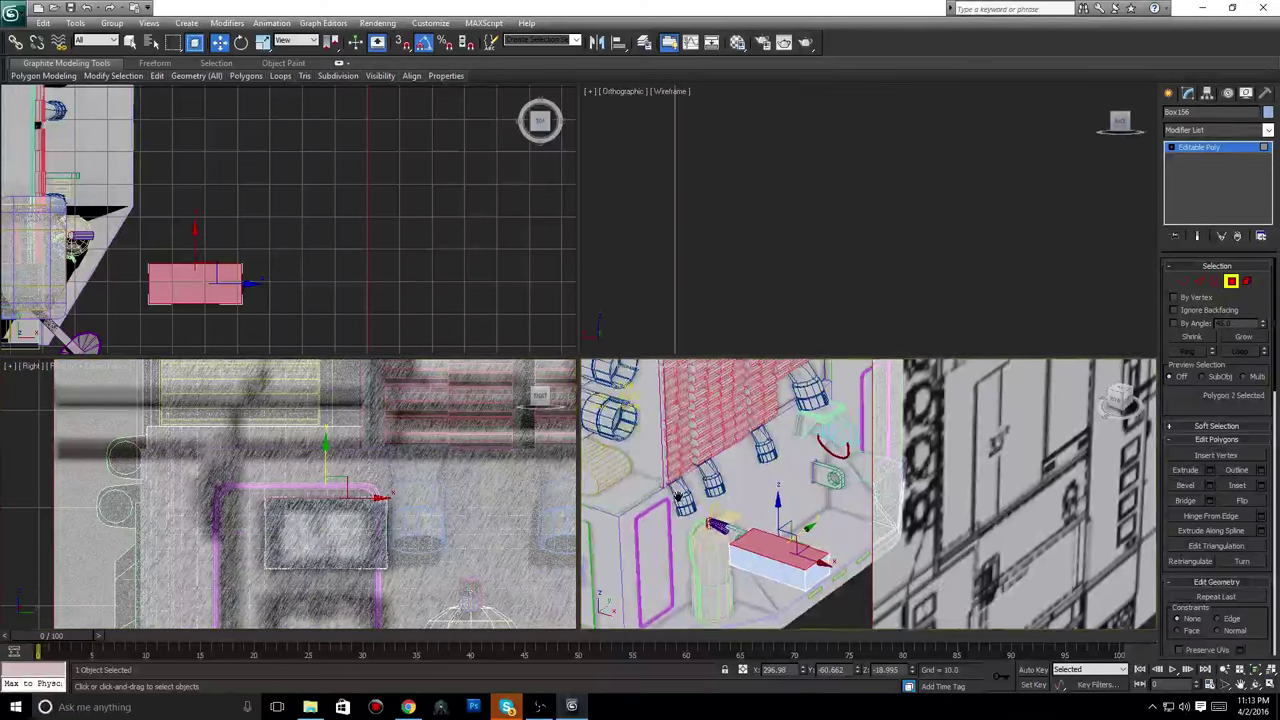
Leave polygon editing and center the box's pivot on the object.
middle_drag(748, 547, 762, 534)
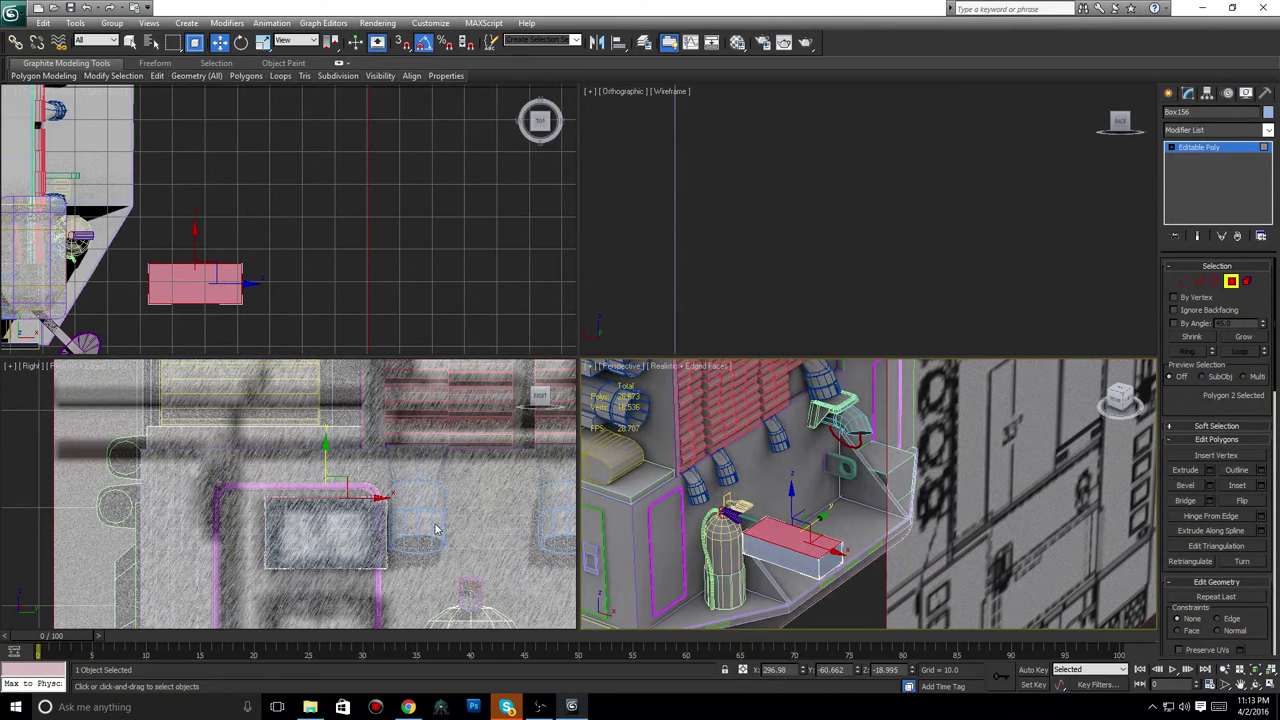
scroll(435, 528, up, 6)
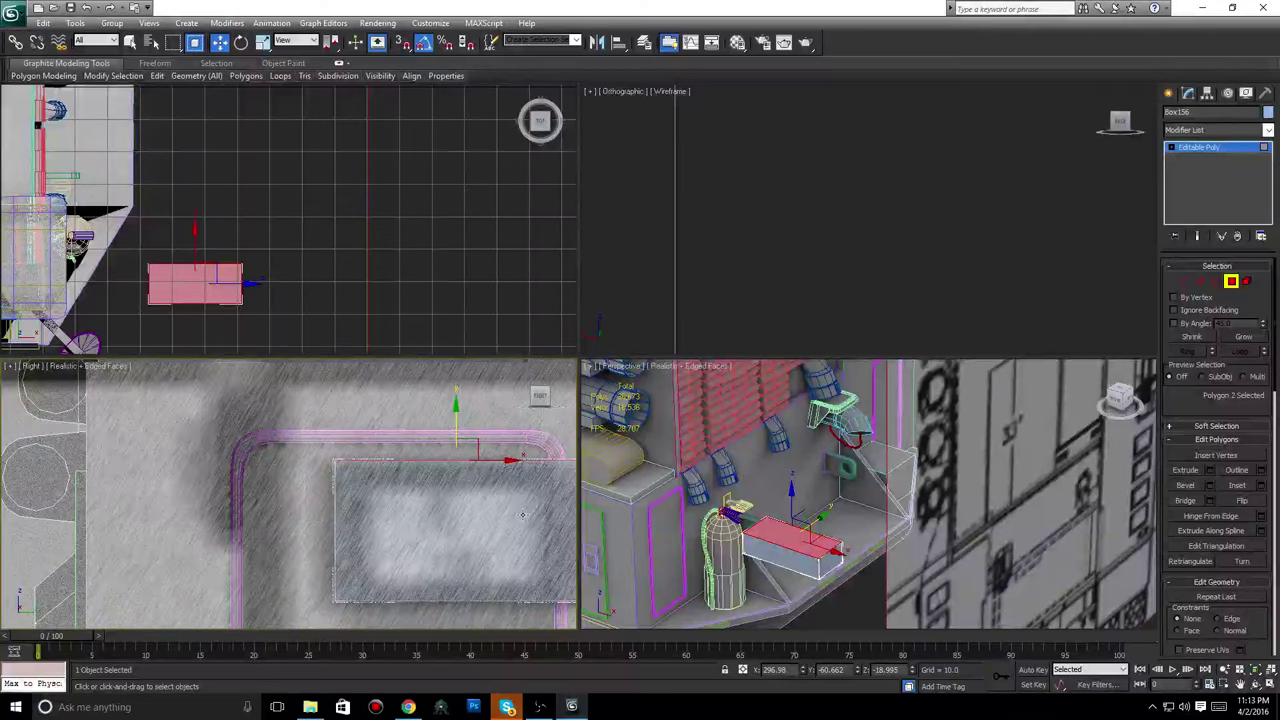
middle_drag(381, 486, 485, 491)
click(1174, 92)
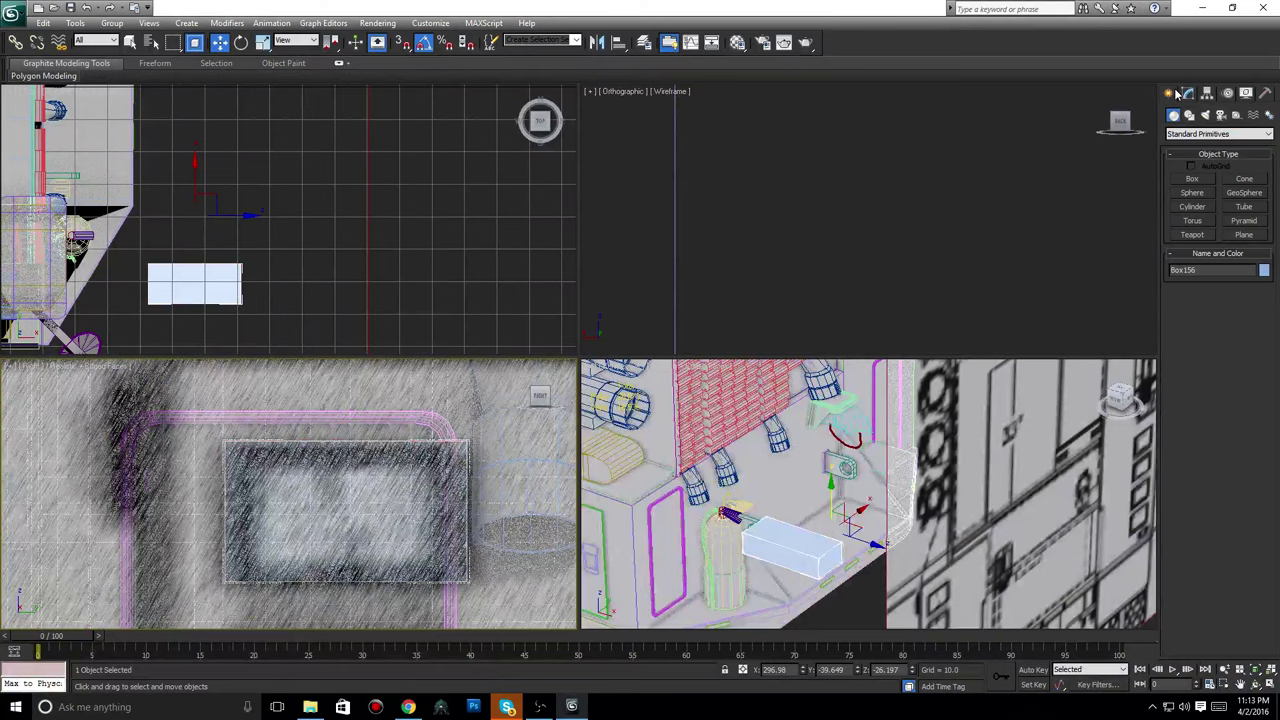
click(1207, 92)
click(1217, 177)
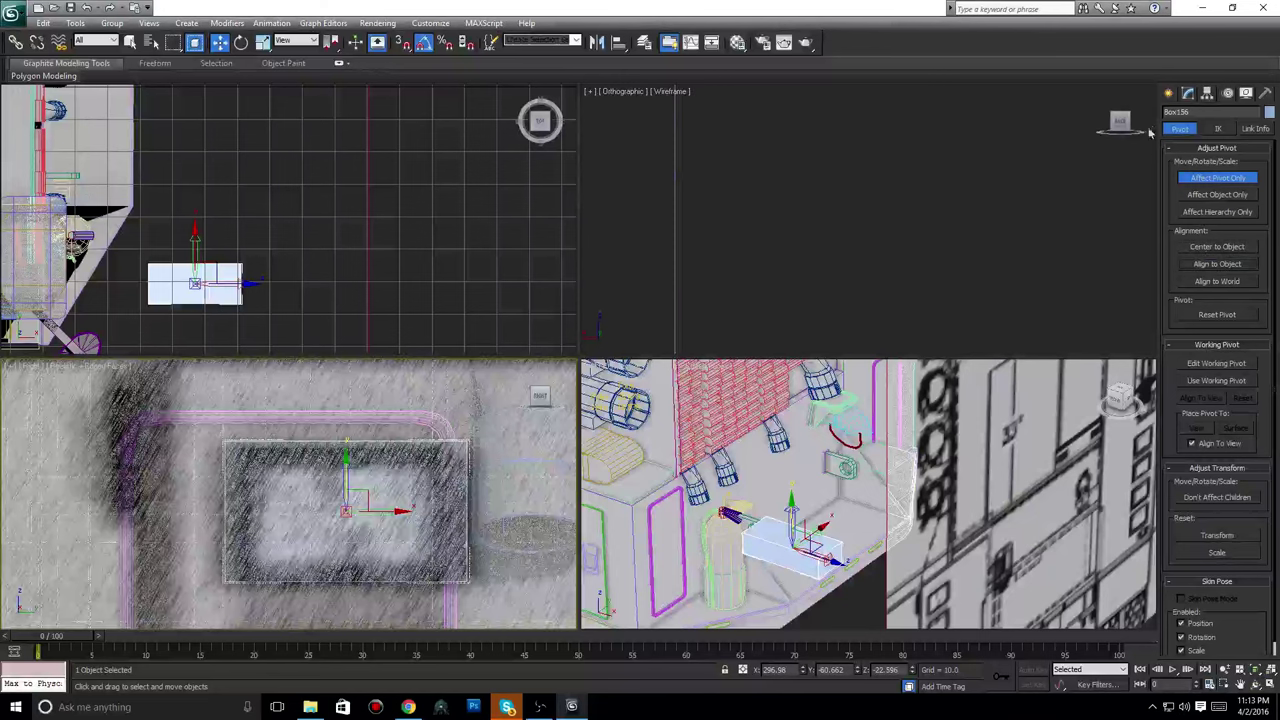
click(1166, 94)
Move the box outward to about Y -63.4 so it sits centered within the purple corner frame.
middle_drag(401, 510, 426, 502)
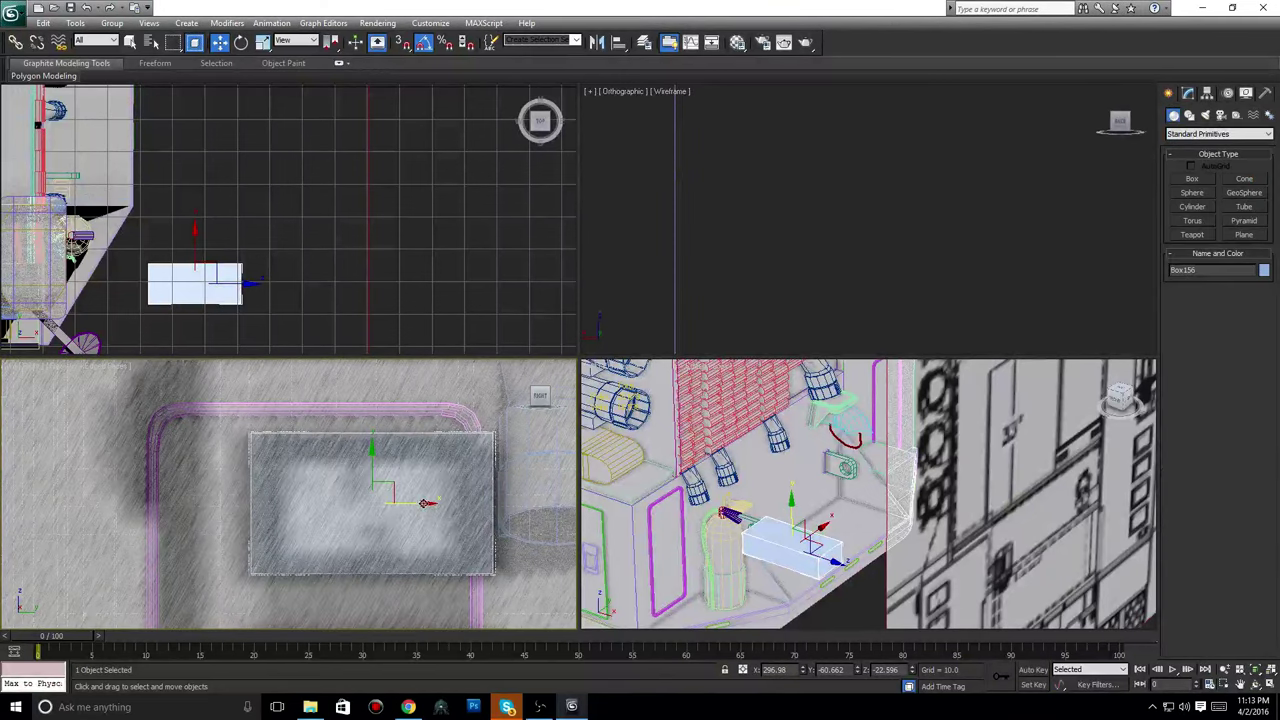
drag(424, 503, 371, 503)
scroll(372, 500, down, 8)
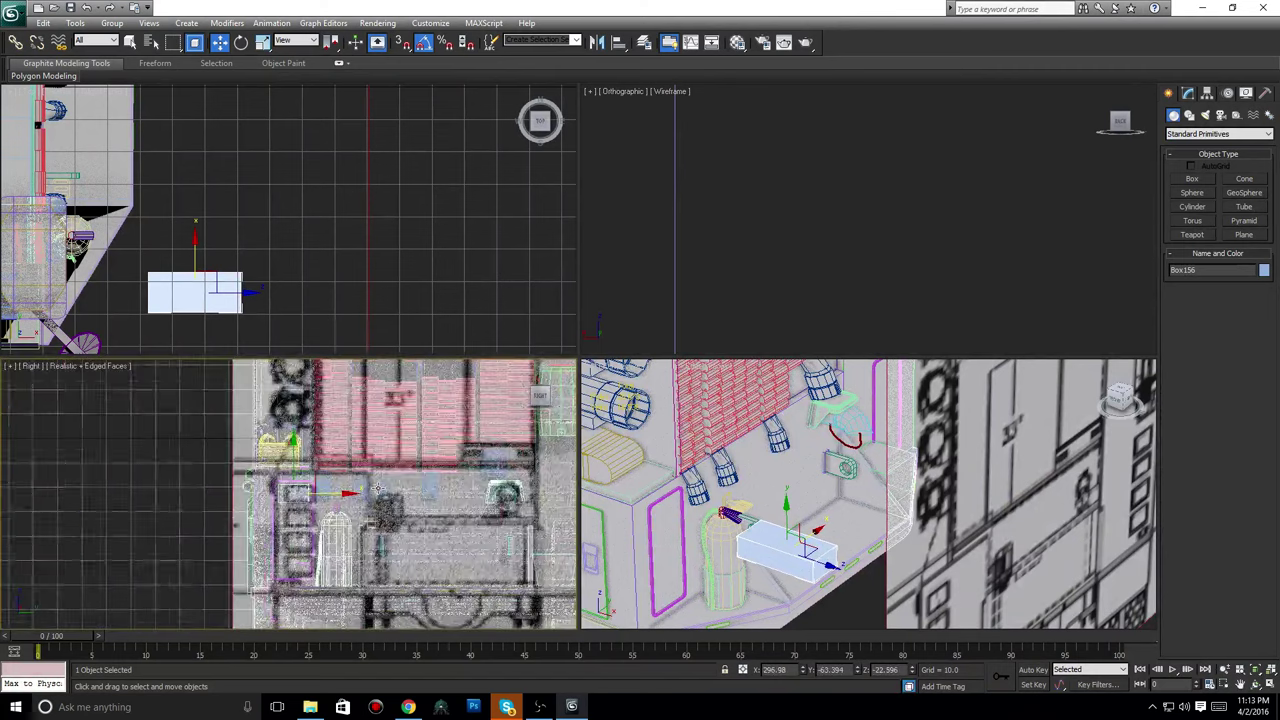
middle_drag(770, 500, 854, 497)
scroll(854, 497, up, 5)
middle_drag(341, 478, 278, 497)
scroll(376, 474, up, 8)
scroll(279, 497, down, 3)
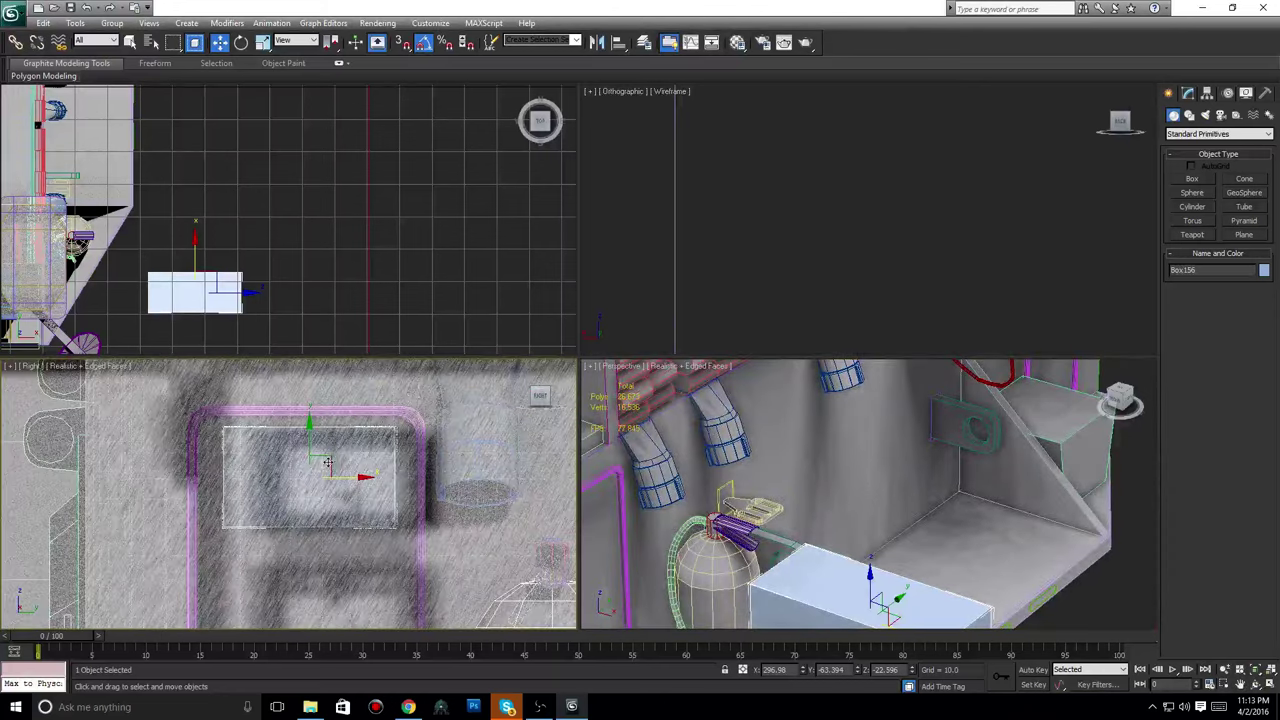
Switch to Chrome and look through the open fire truck reference photos for the rear lights.
click(408, 707)
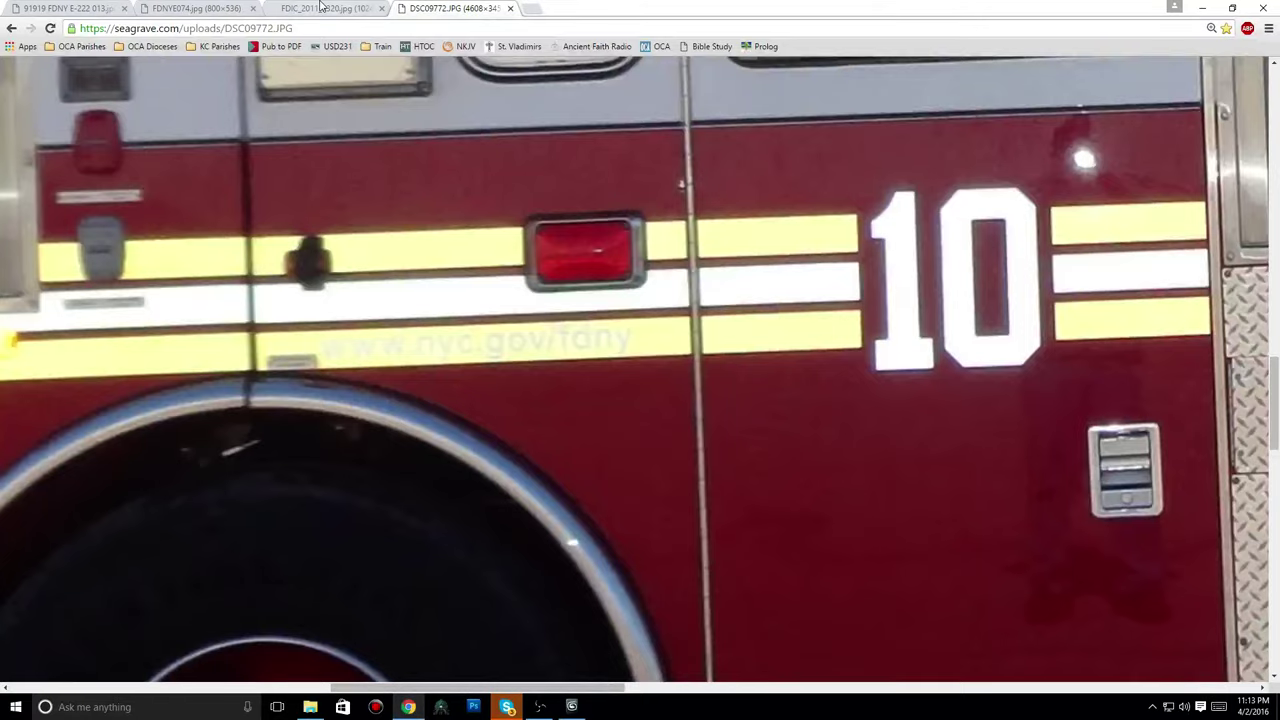
click(322, 8)
click(199, 8)
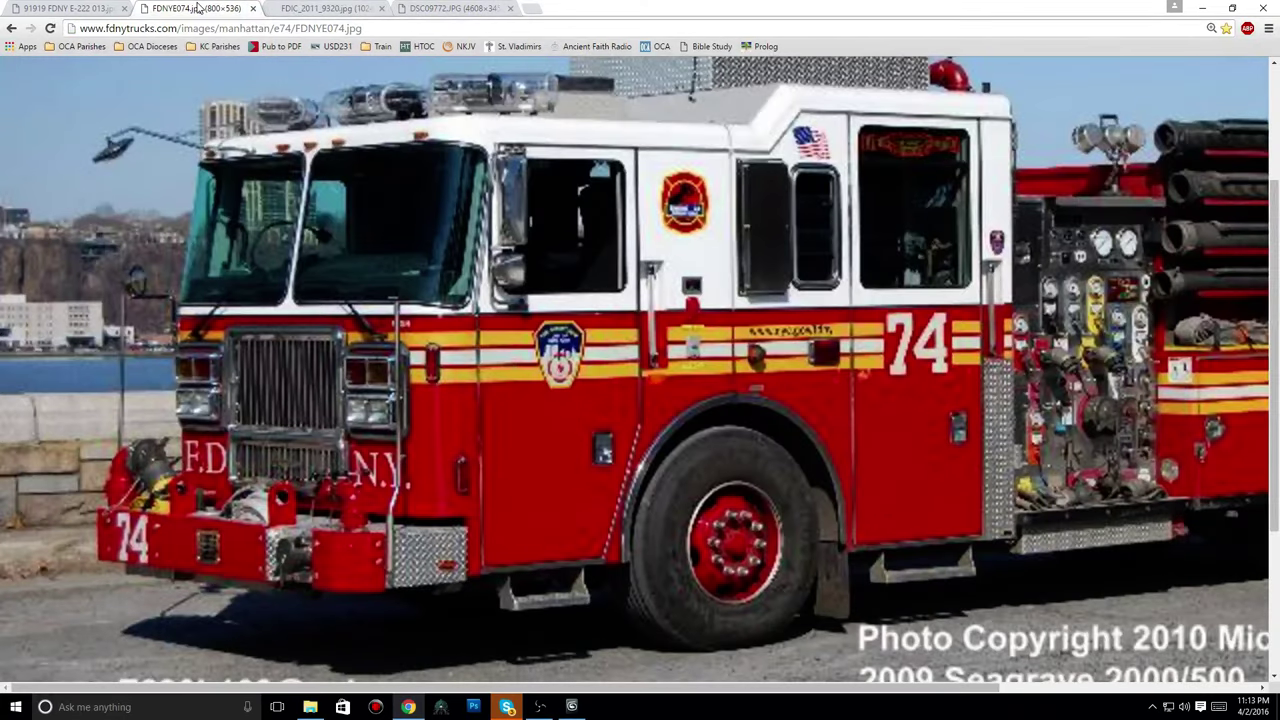
click(99, 7)
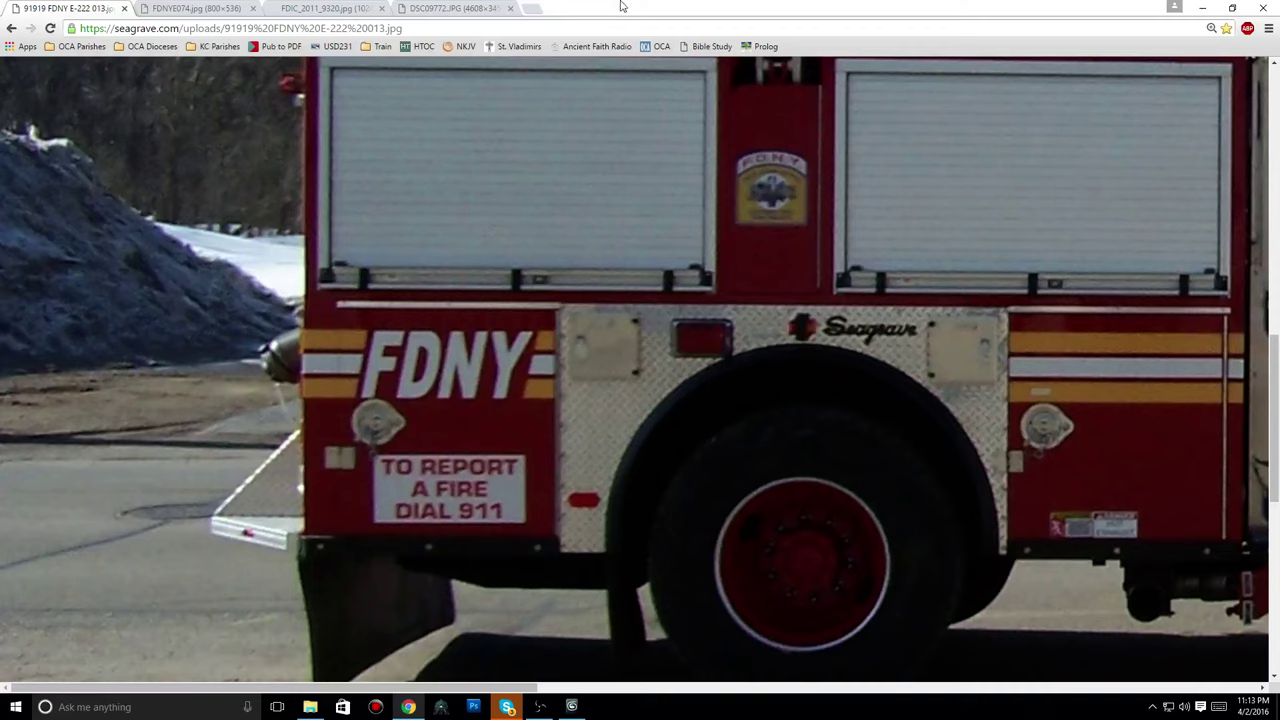
Open the bookmarked "fdny engine 165" image search in a new browser tab.
click(531, 8)
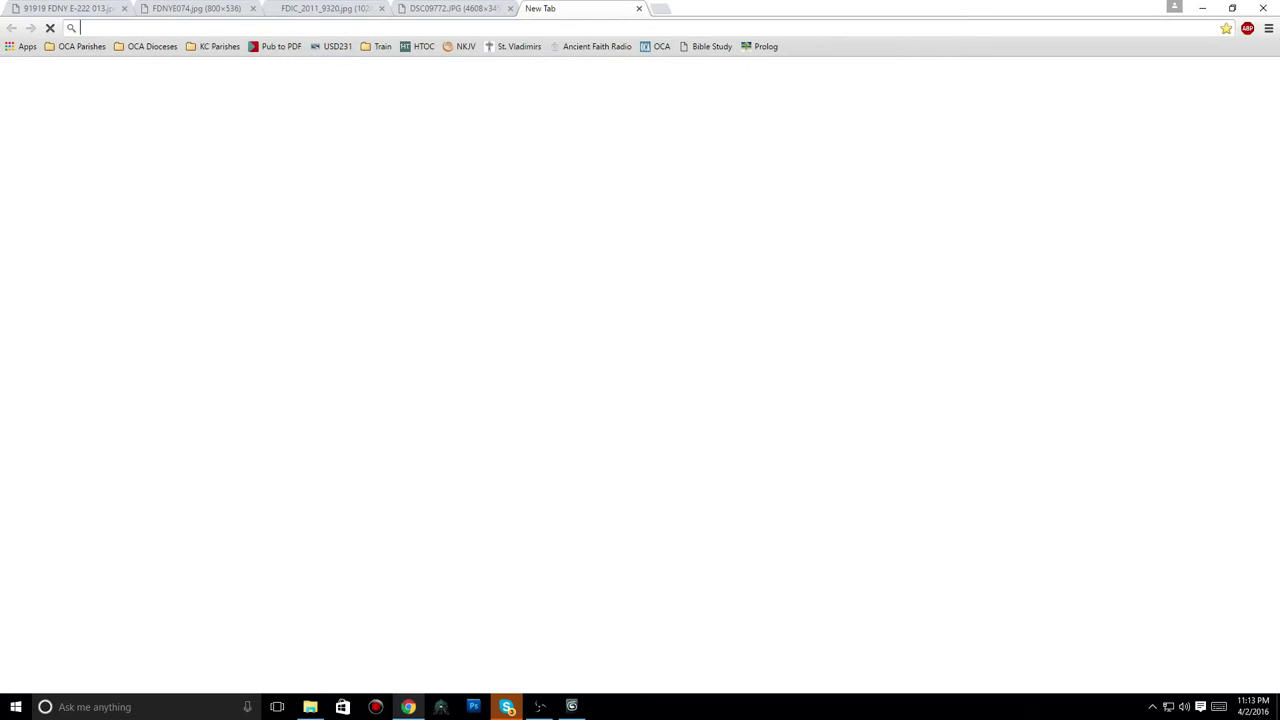
click(378, 47)
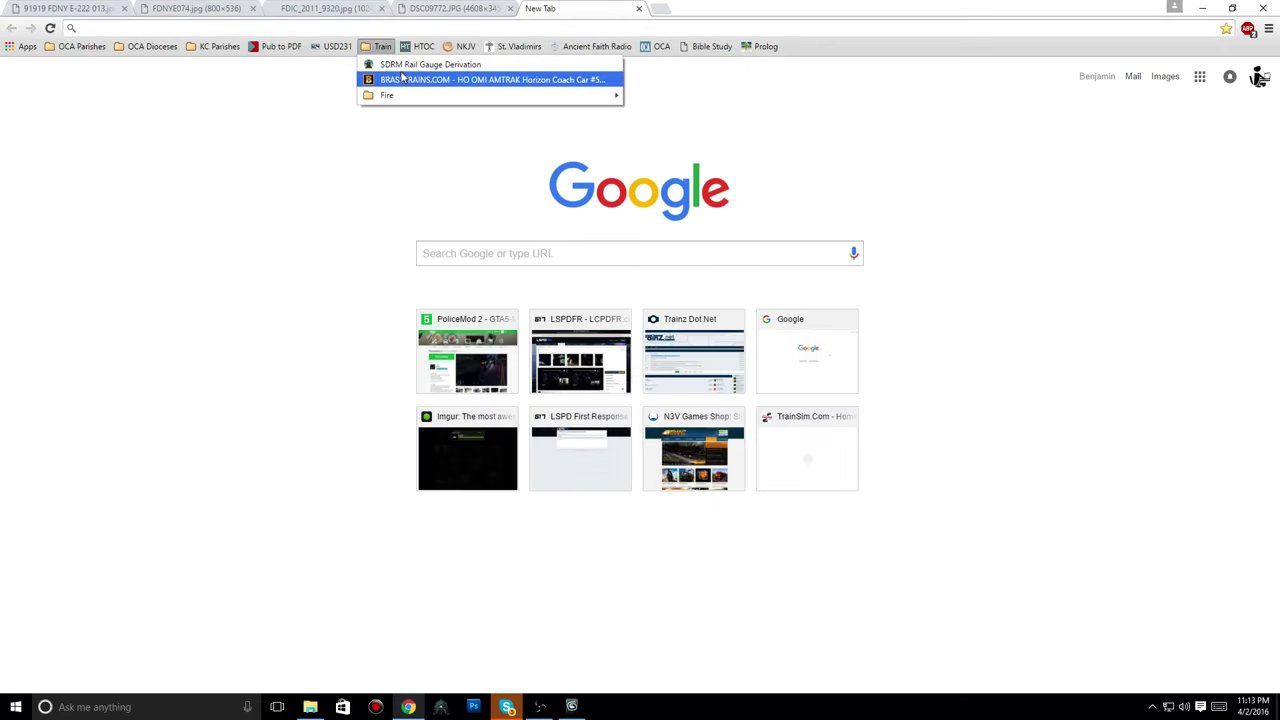
mouse_move(390, 95)
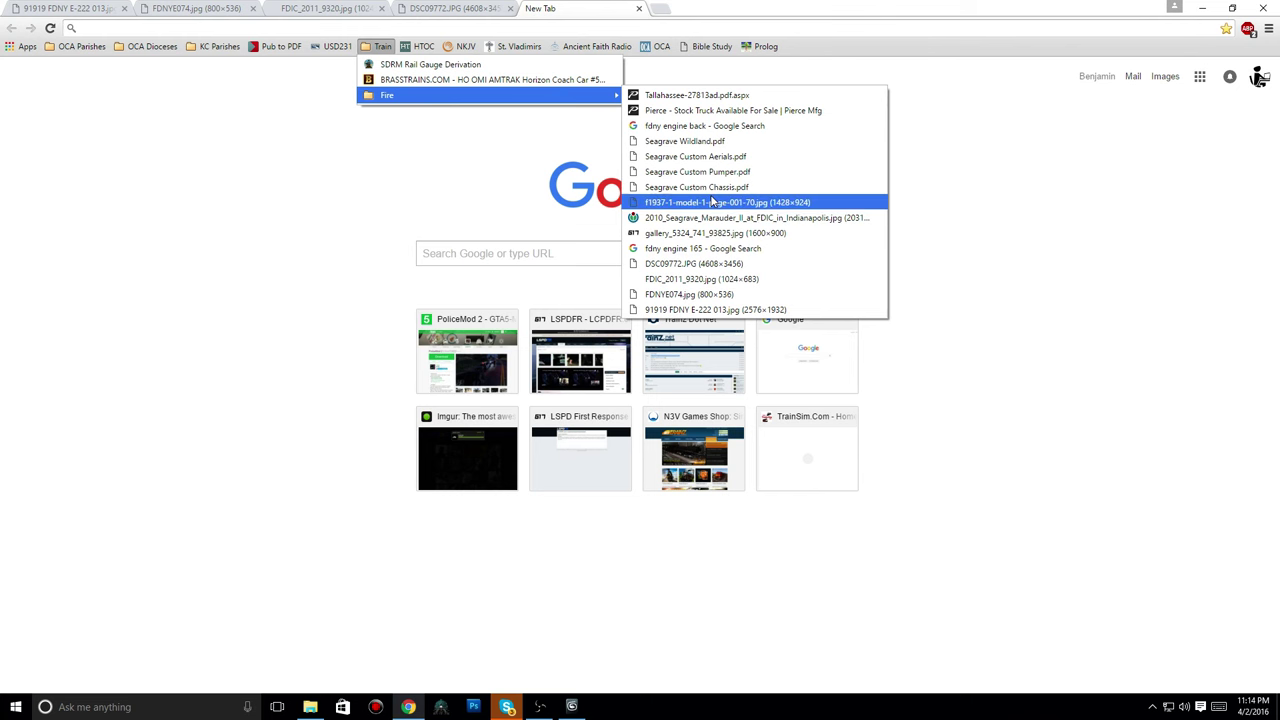
click(734, 249)
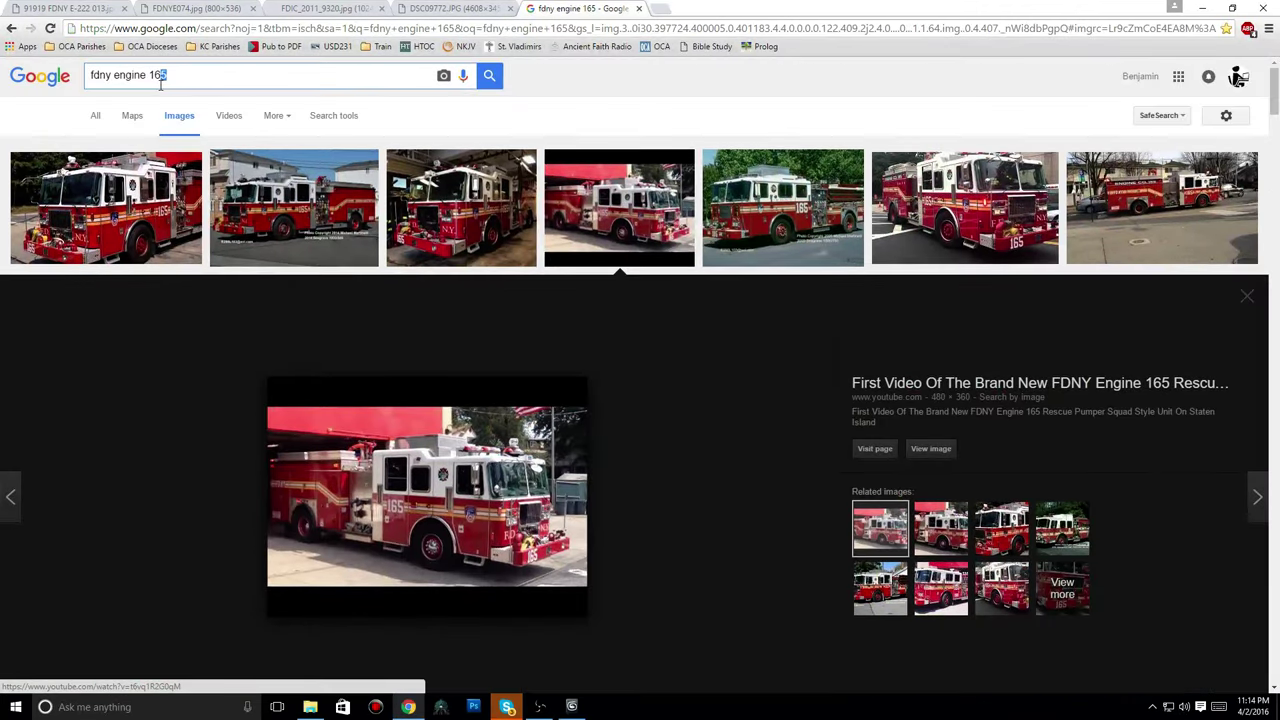
Search Google Images for "fdny engine 74", view the photo of the truck's rear lights, and return to 3ds Max.
double_click(157, 76)
text(7)
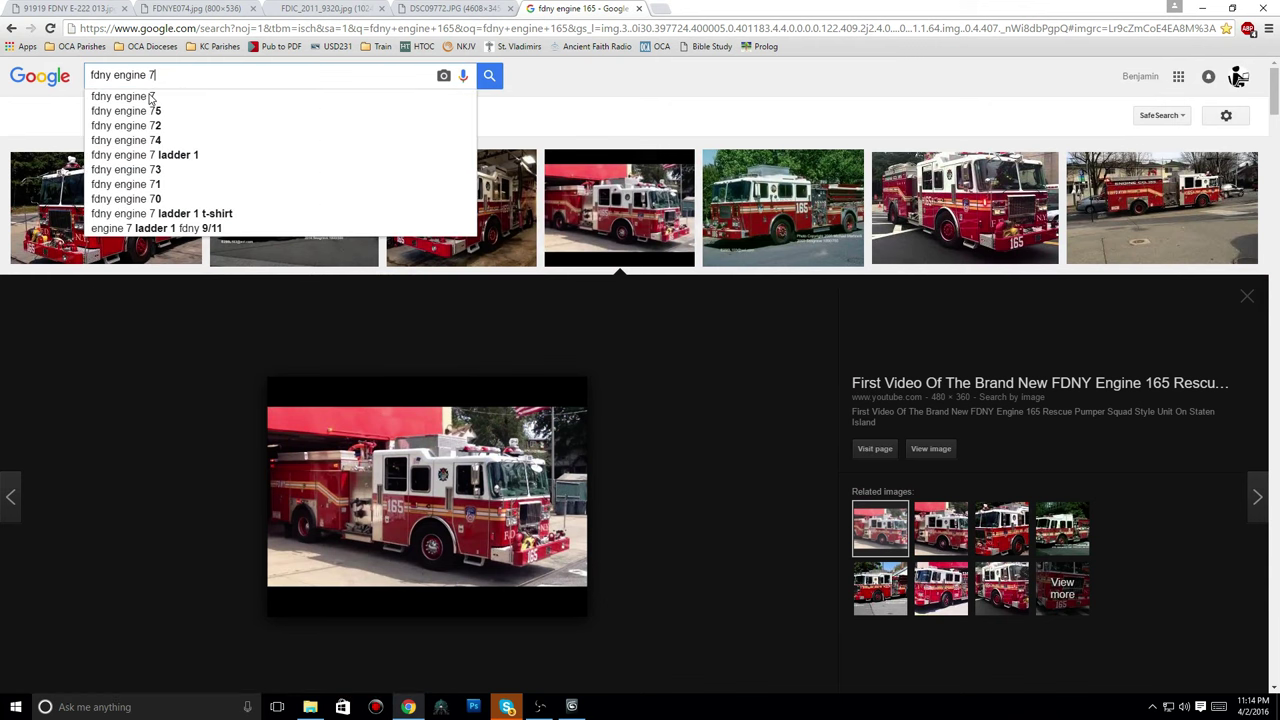
text(4)
key(Return)
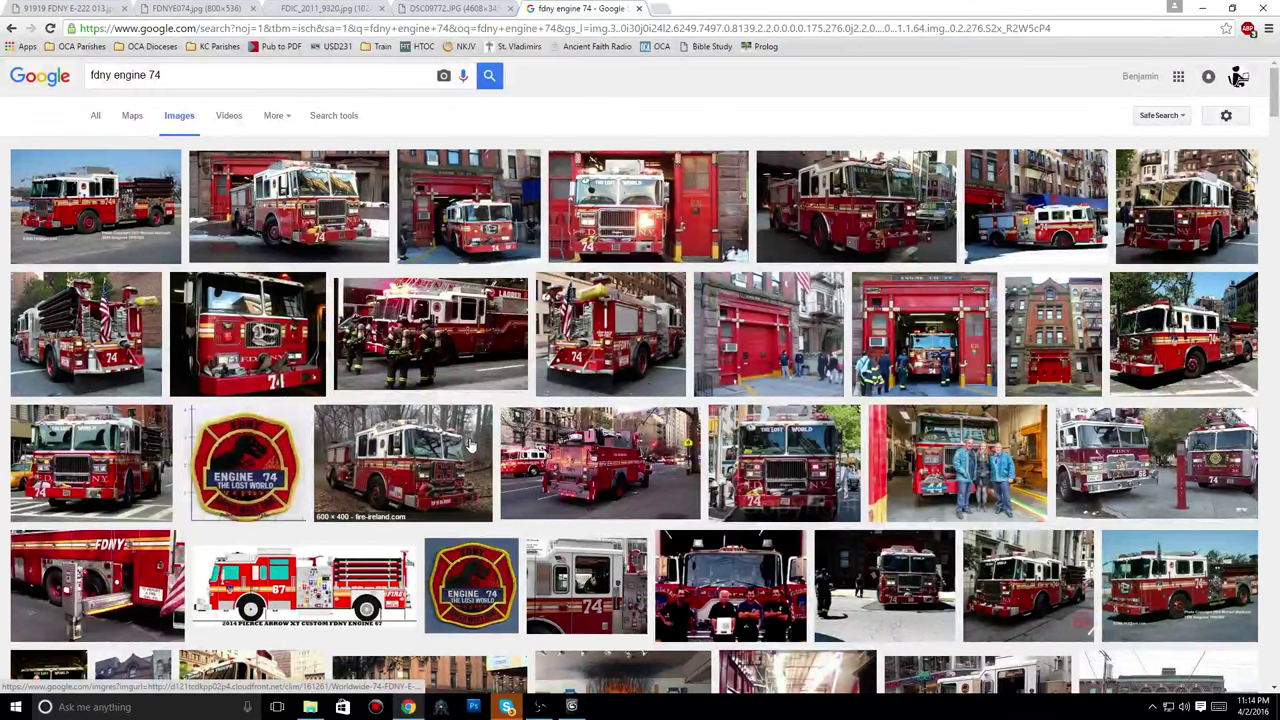
click(124, 350)
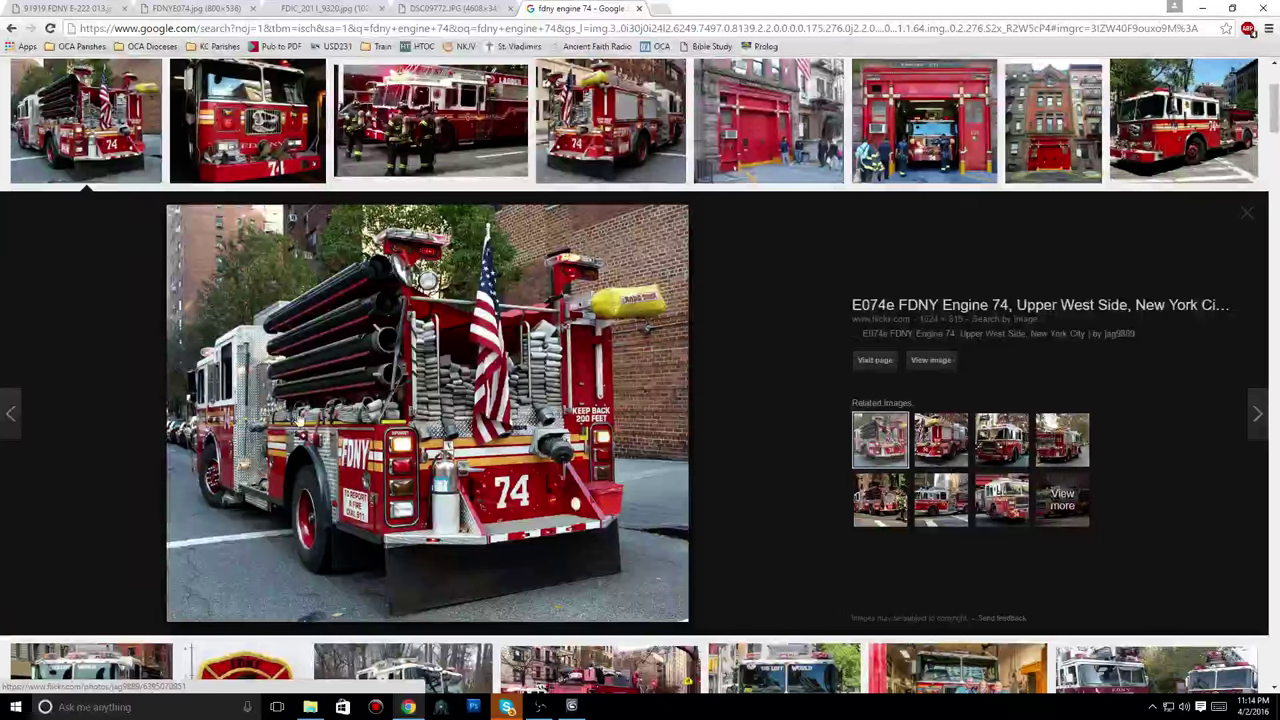
click(1202, 7)
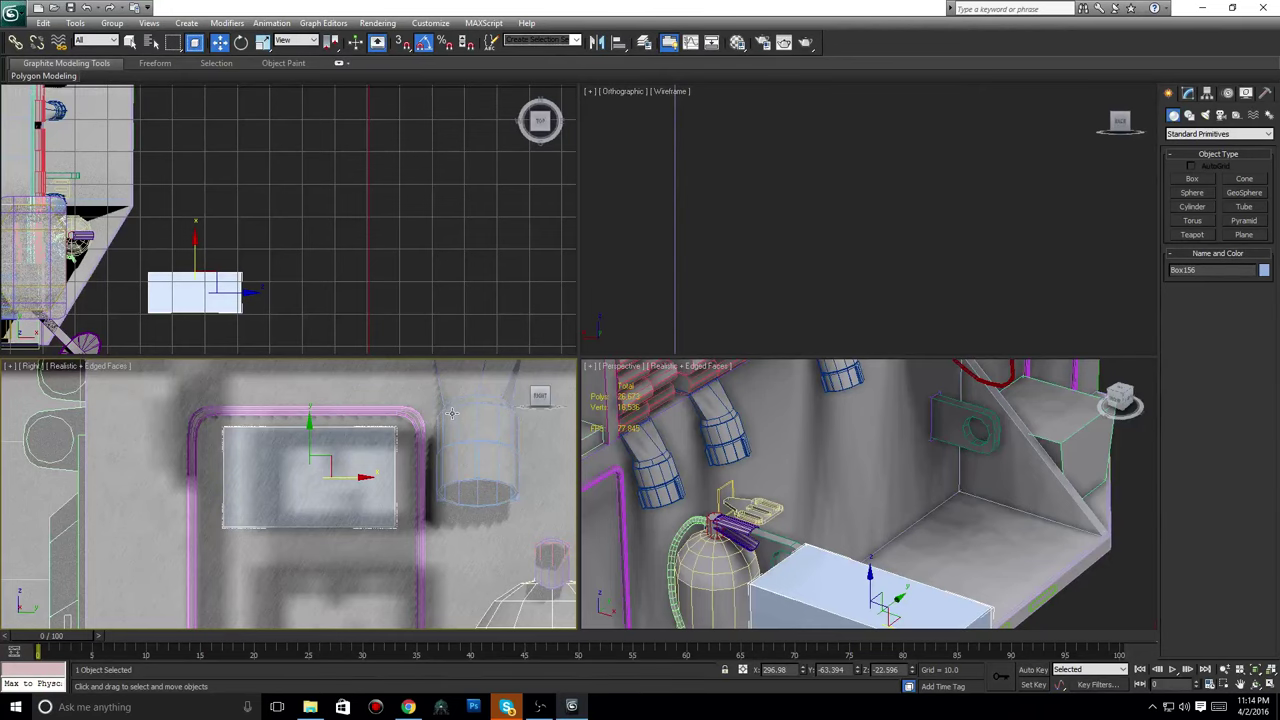
Examine the box's size and position against the purple corner frame and the blueprint's top light, leaving the box selected.
scroll(452, 413, down, 5)
middle_drag(612, 500, 762, 483)
scroll(760, 483, up, 4)
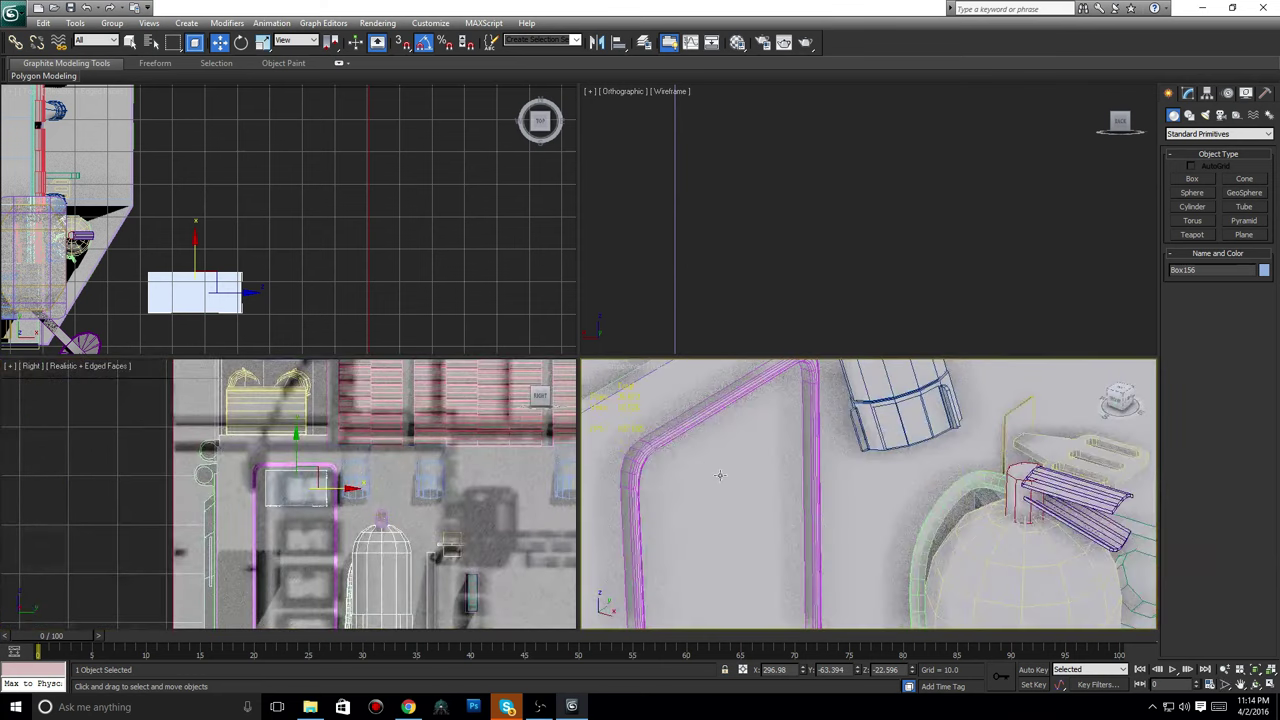
click(628, 463)
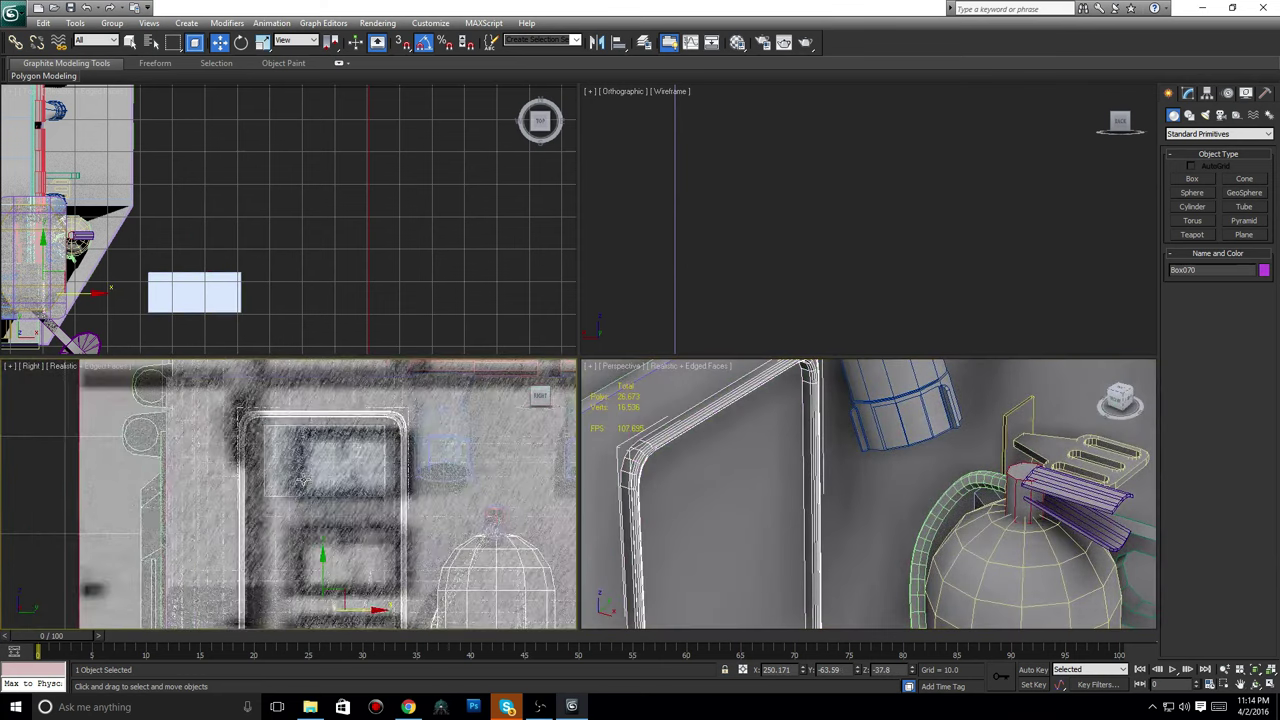
click(349, 461)
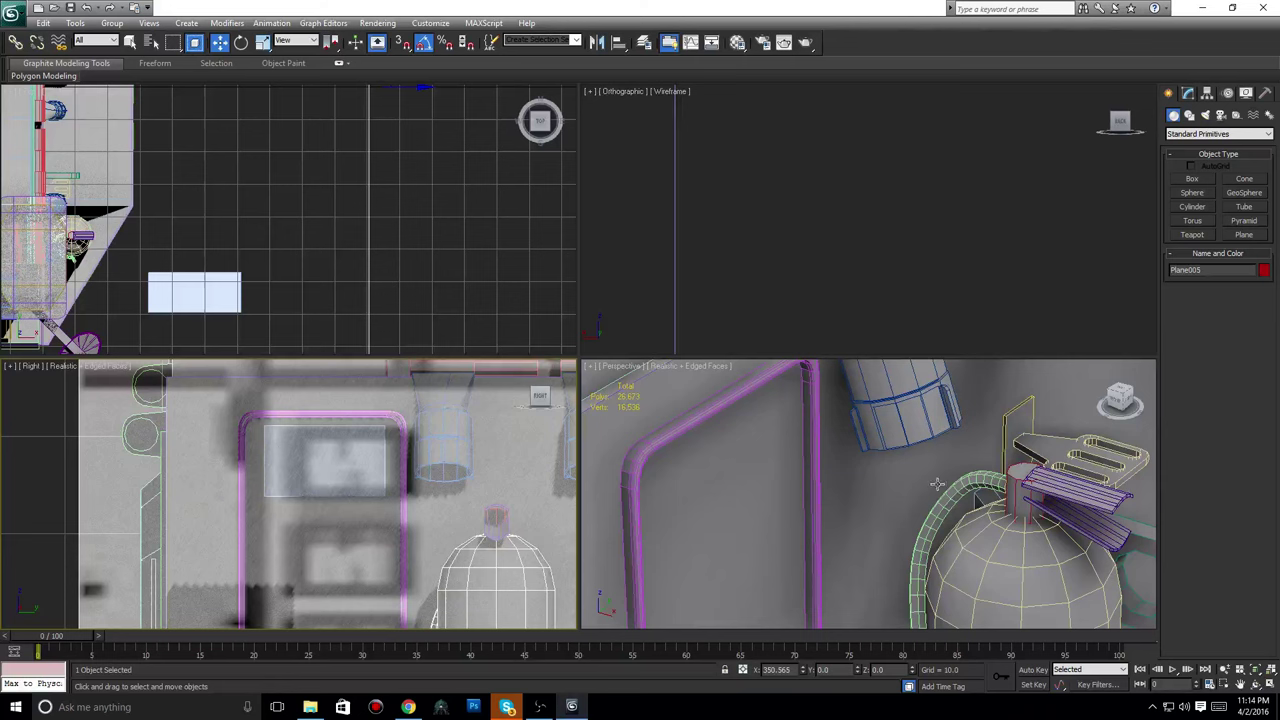
scroll(865, 481, down, 6)
click(985, 528)
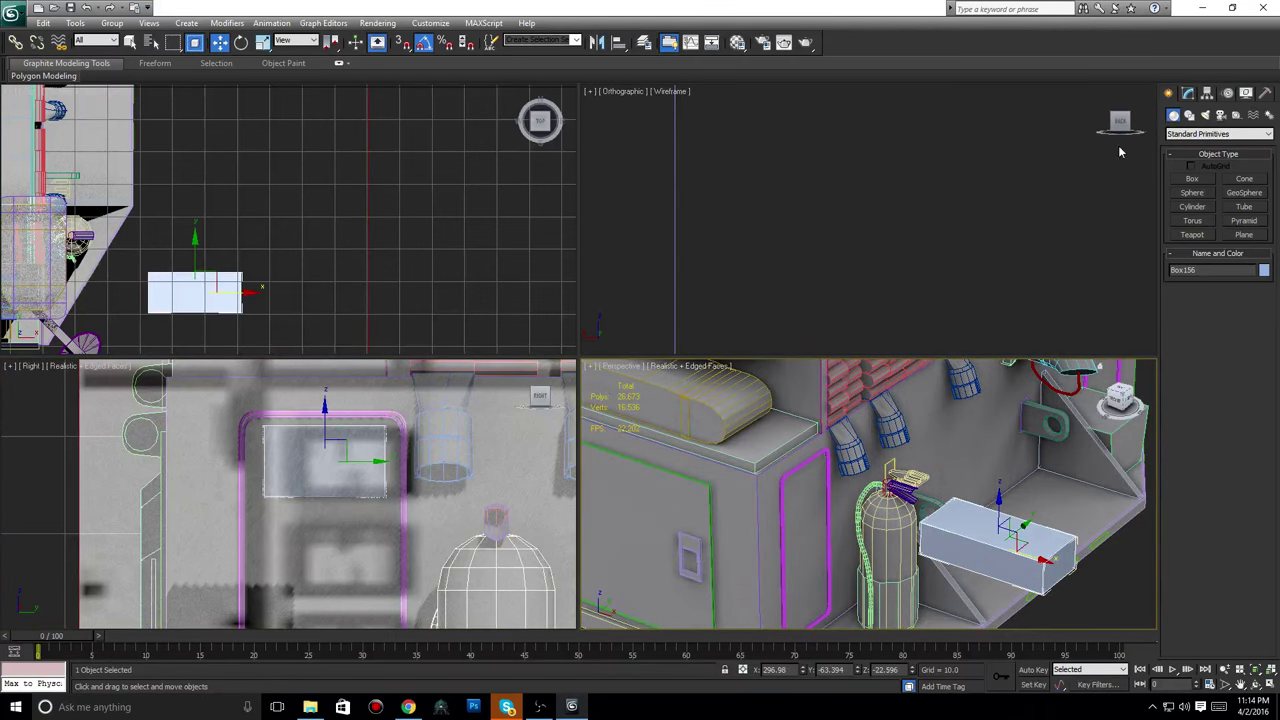
key(shift+y)
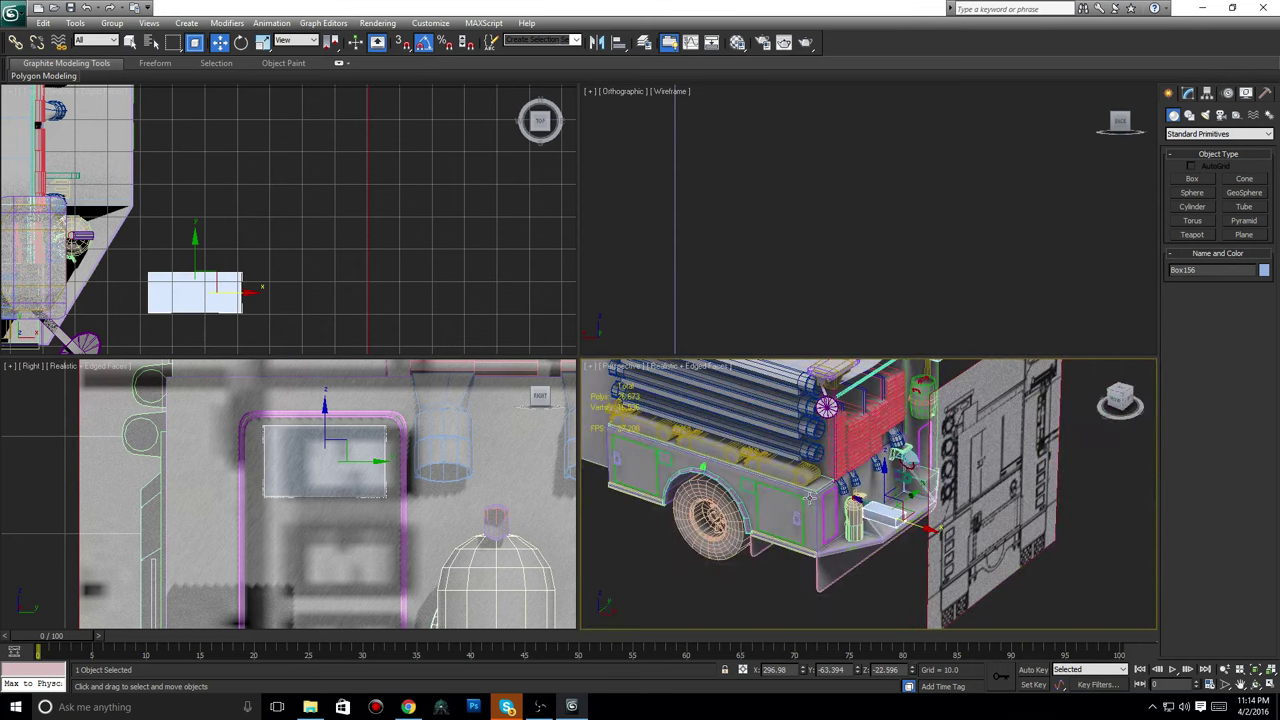
mouse_move(874, 489)
middle_down()
mouse_move(950, 478)
mouse_move(698, 448)
middle_up()
scroll(828, 450, up, 8)
scroll(824, 451, down, 7)
scroll(698, 448, up, 5)
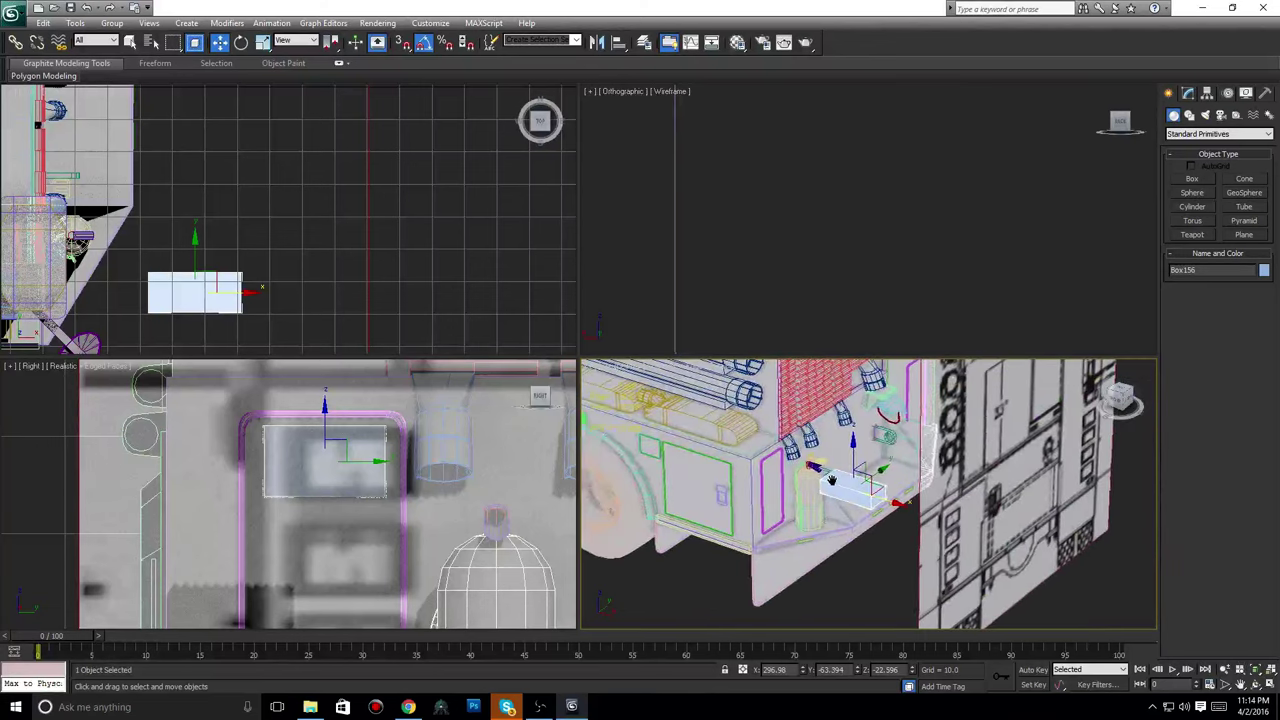
middle_drag(915, 482, 856, 484)
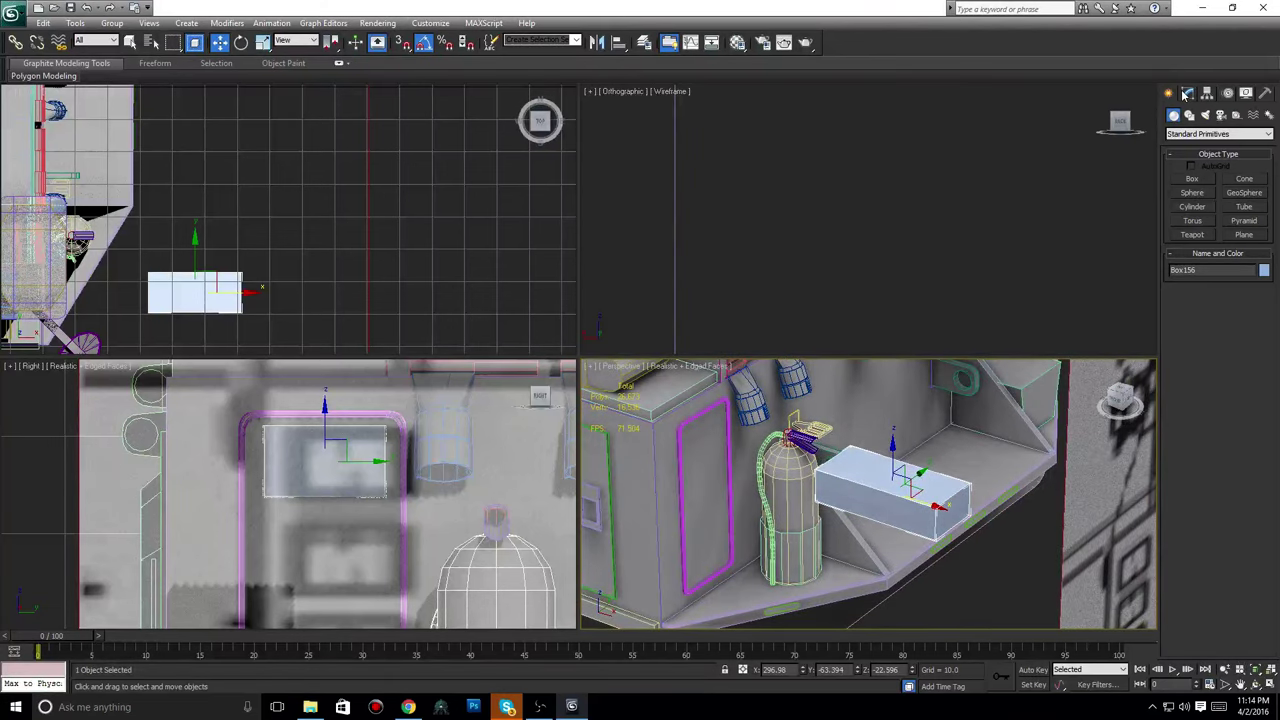
click(1187, 92)
key(4)
click(940, 505)
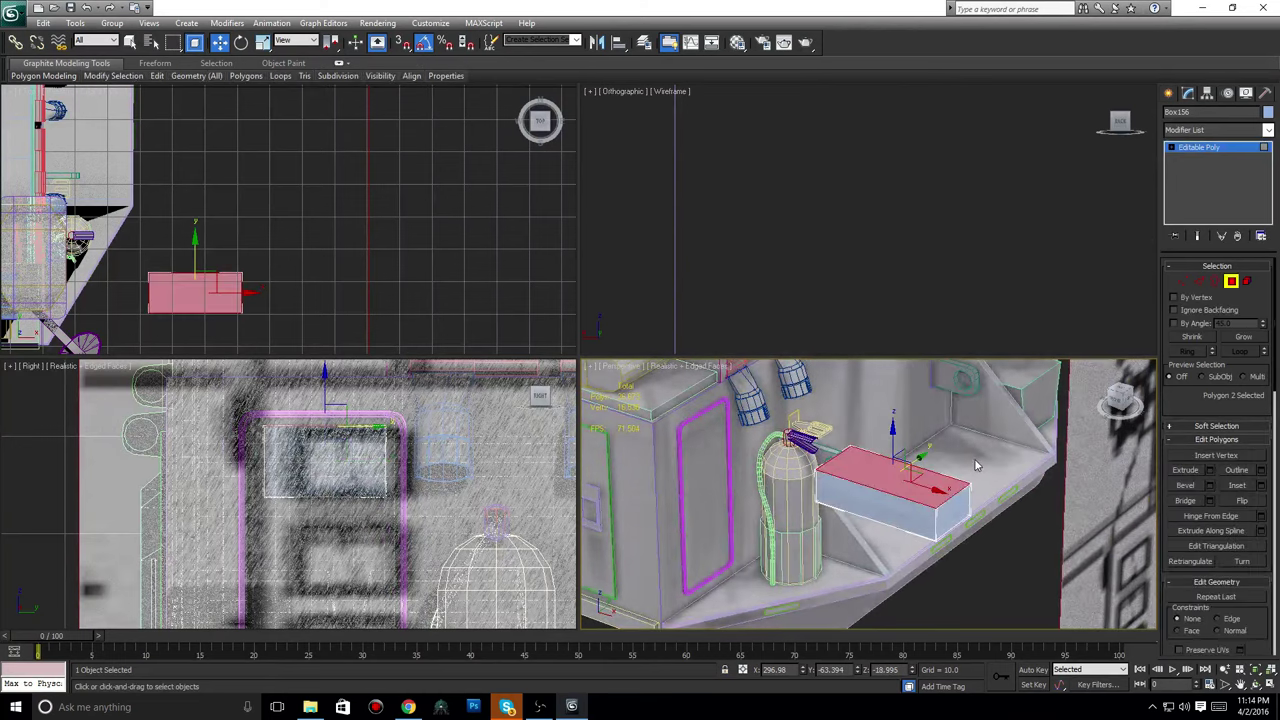
scroll(942, 506, down, 5)
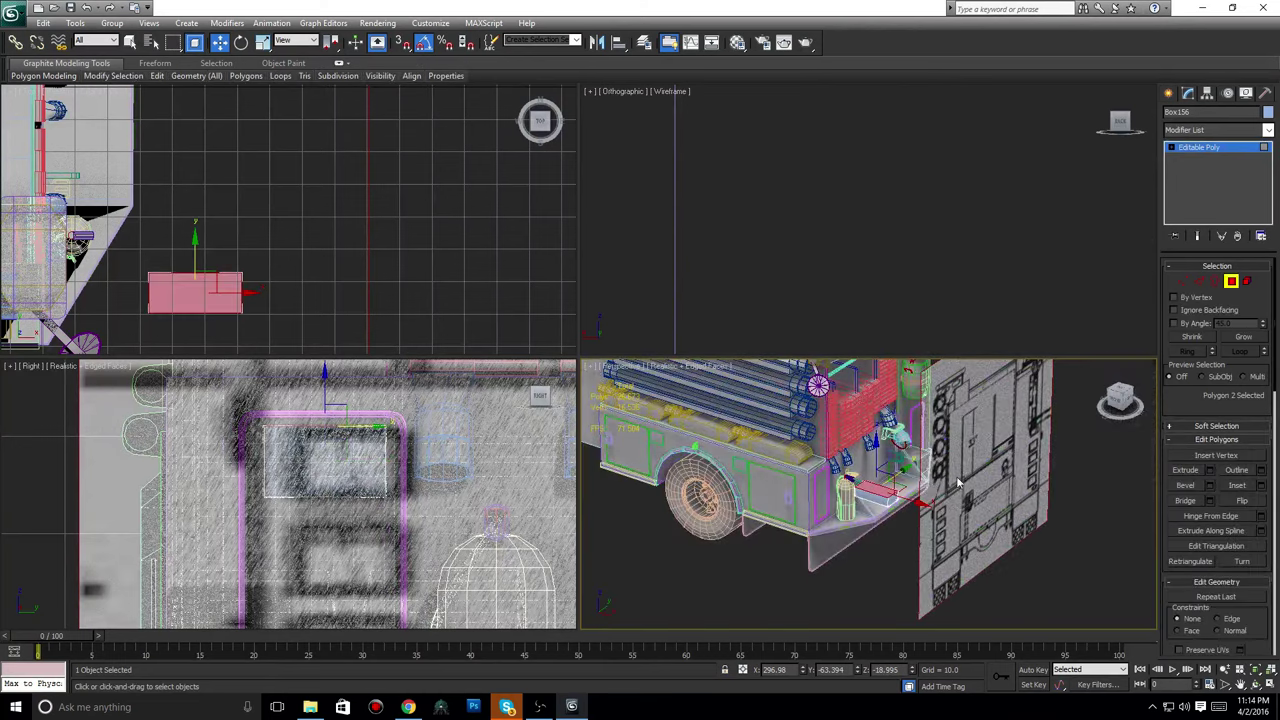
click(1170, 94)
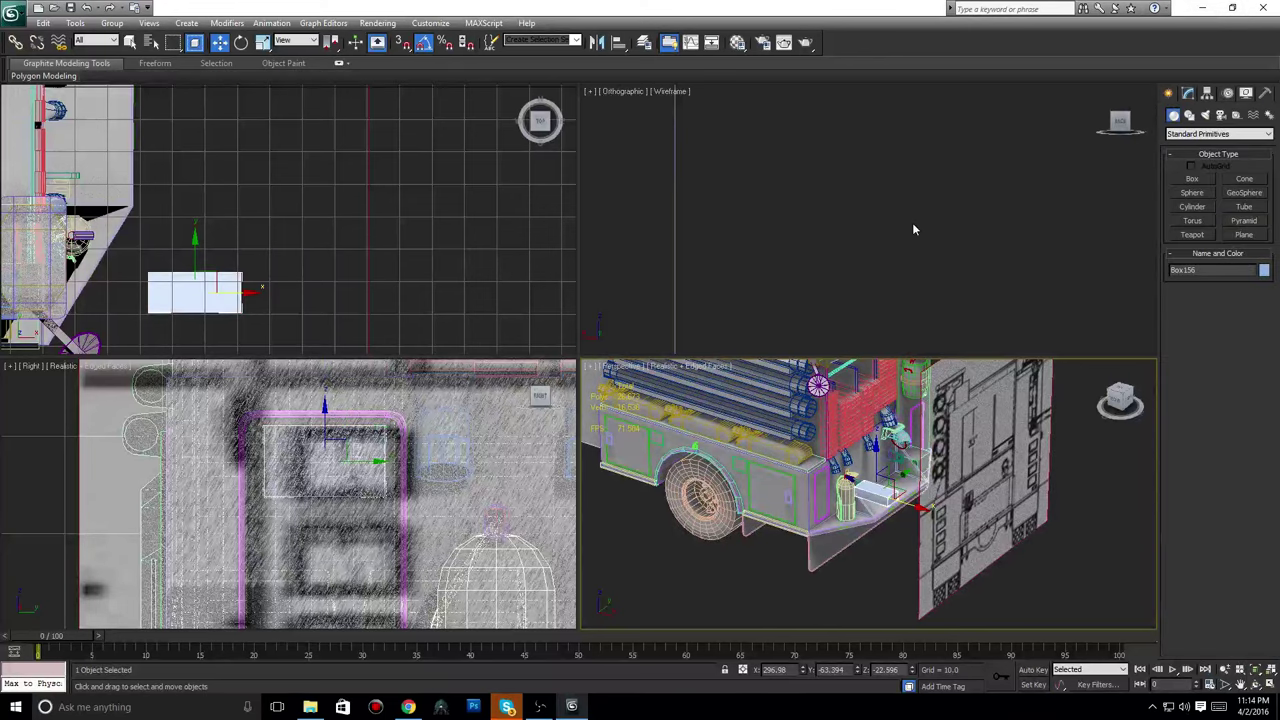
Select all visible objects, unhide everything in the scene, and hide the objects that are not selected.
key(ctrl+a)
right_click(722, 565)
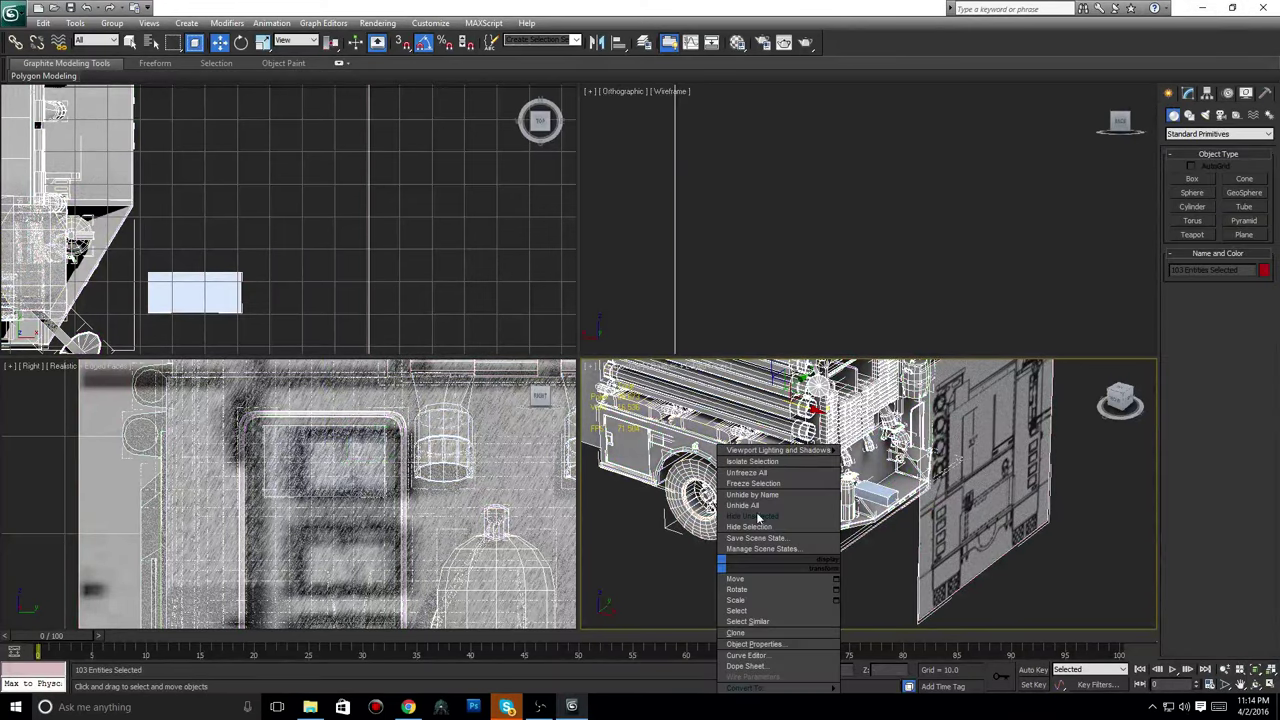
click(775, 527)
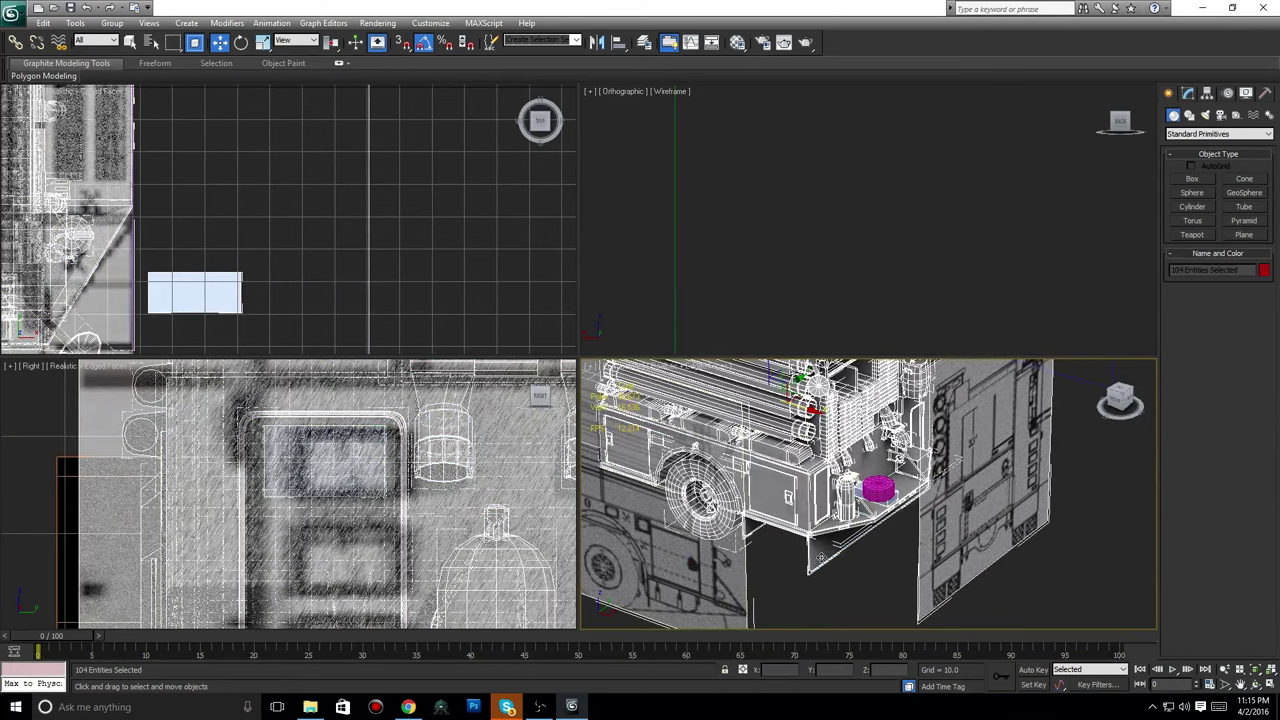
right_click(773, 578)
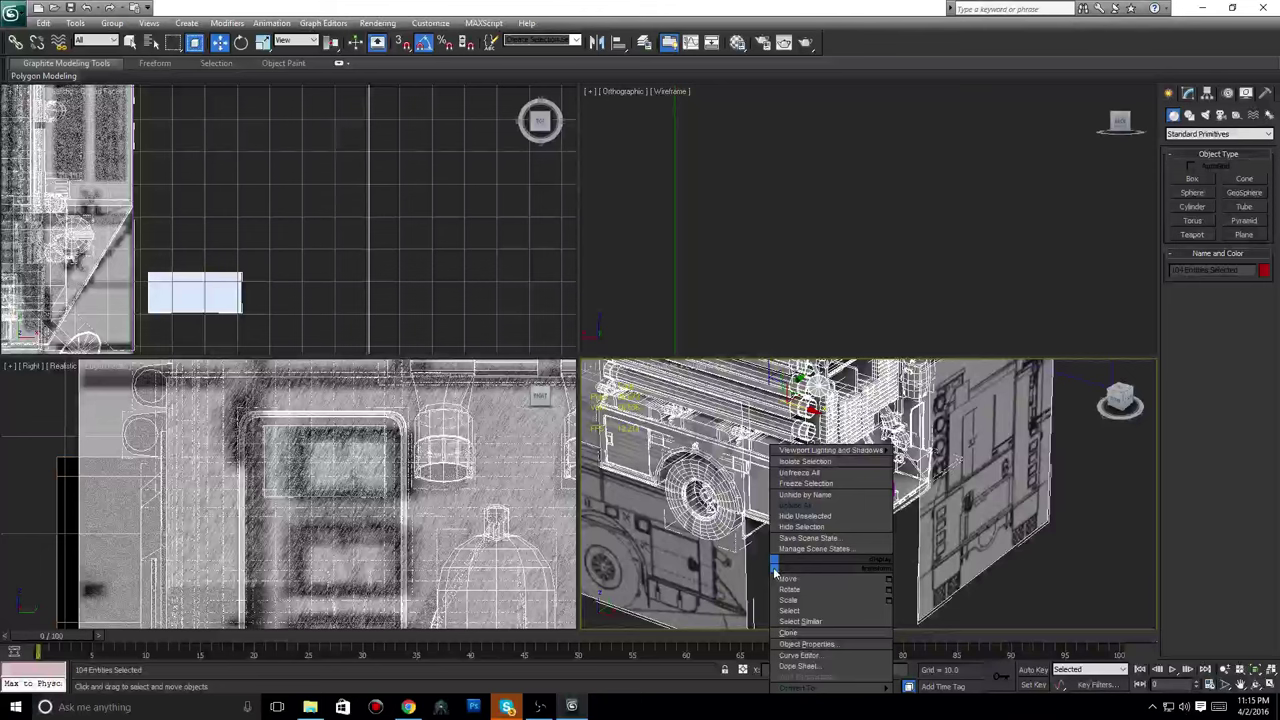
click(845, 507)
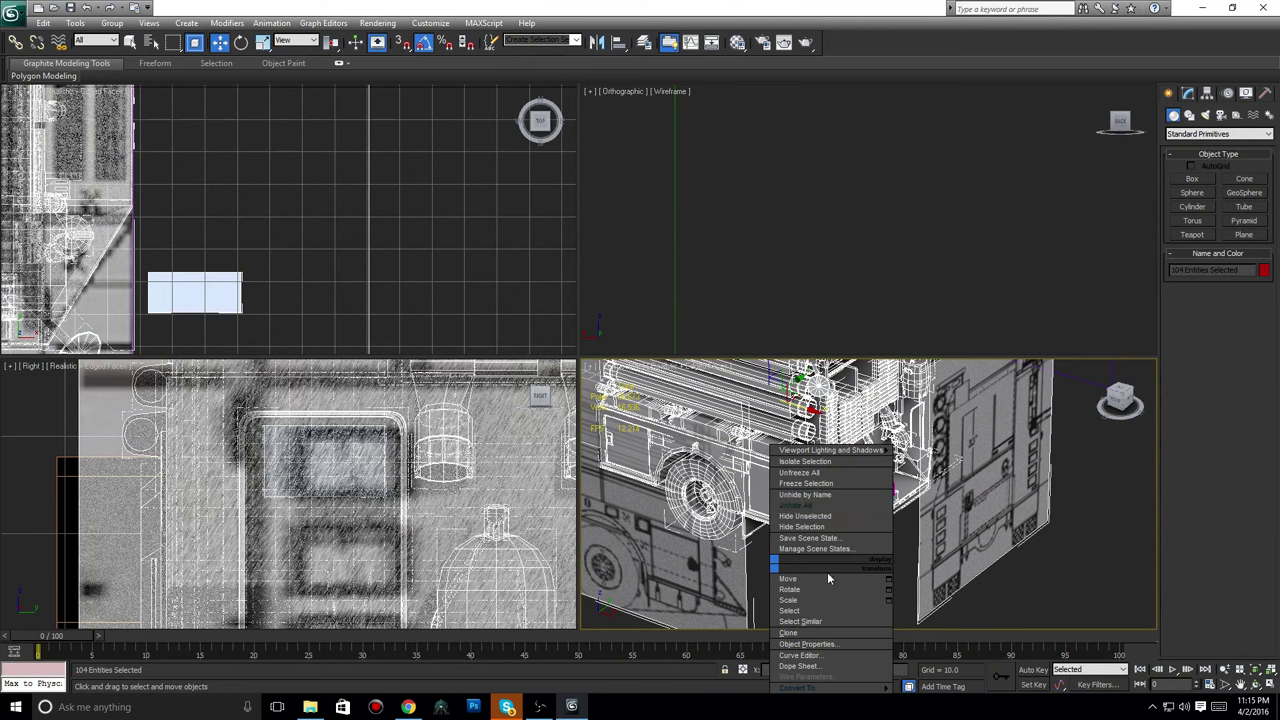
click(824, 516)
scroll(851, 512, up, 3)
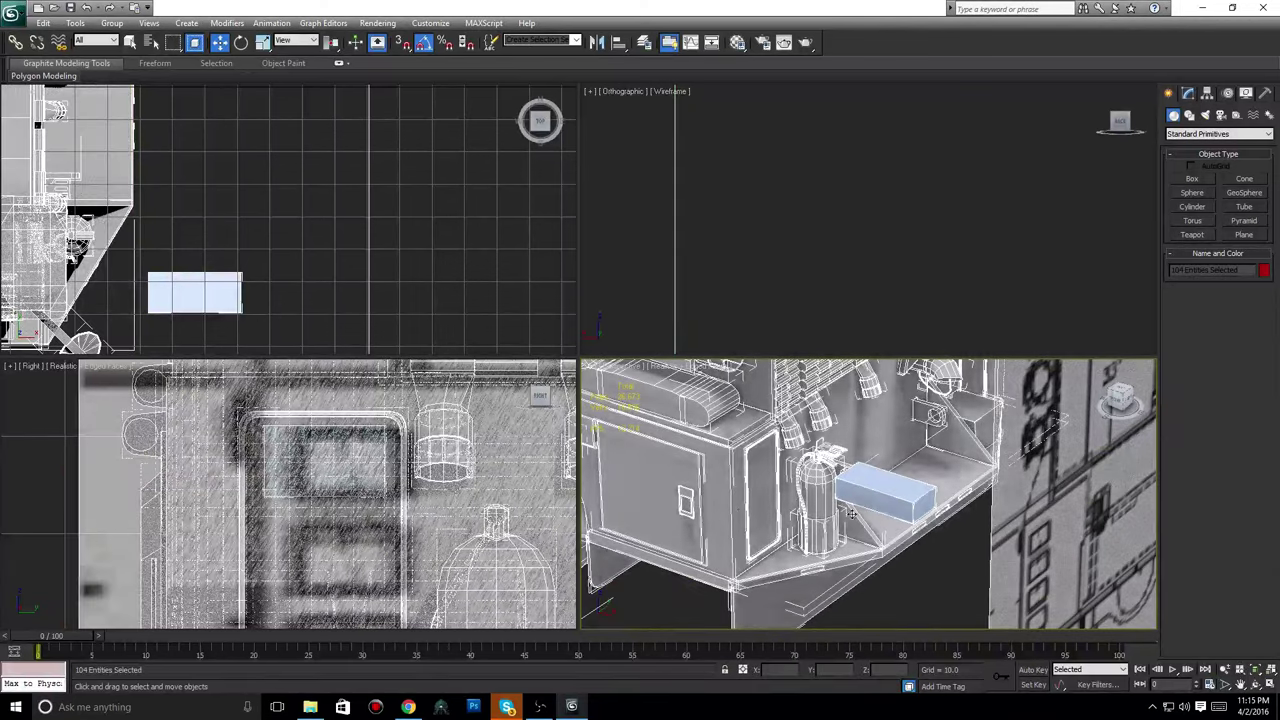
Switch the orthographic viewport to the Front view, framing the rear end of the fire truck.
scroll(774, 312, down, 10)
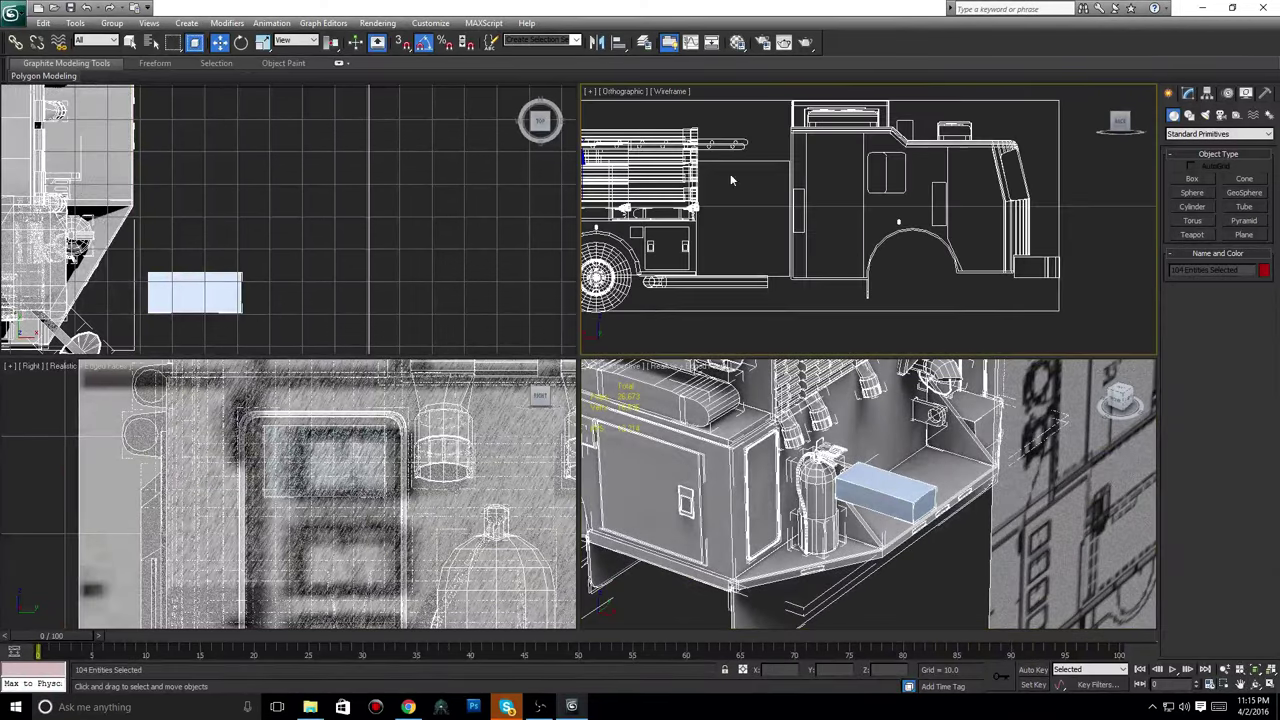
alt+middle_drag(731, 180, 1133, 181)
click(1121, 121)
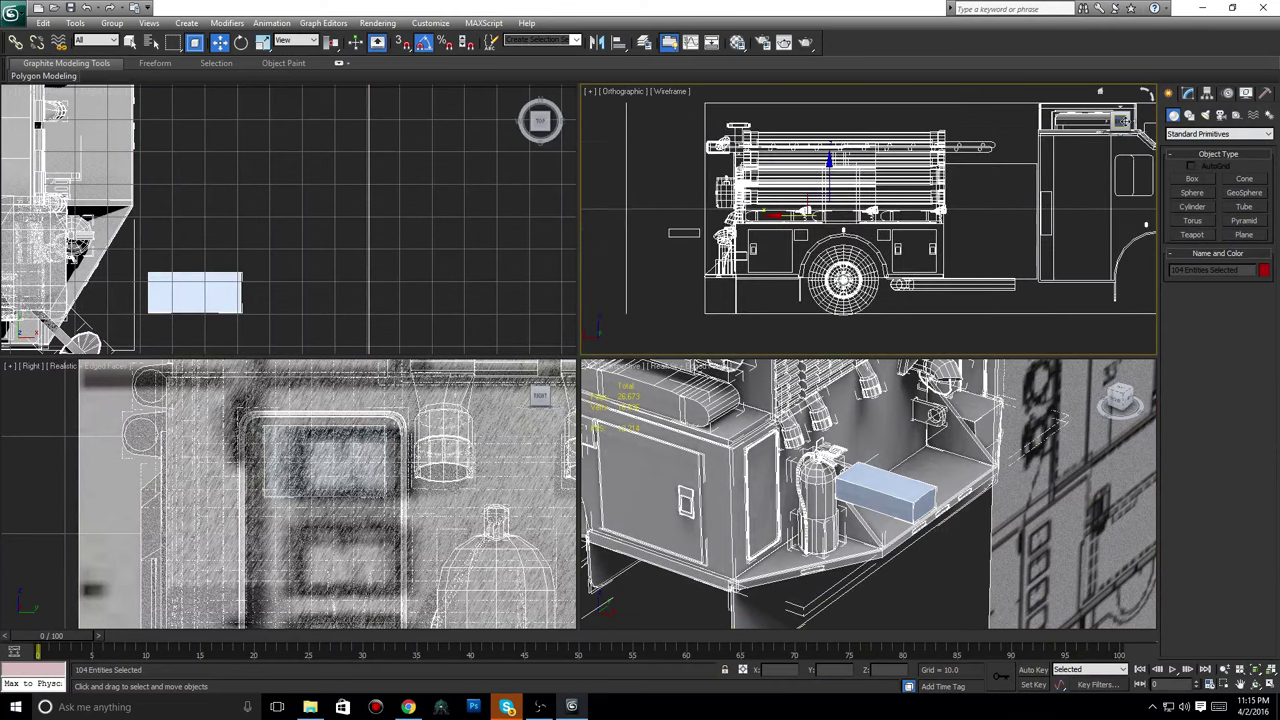
key(f)
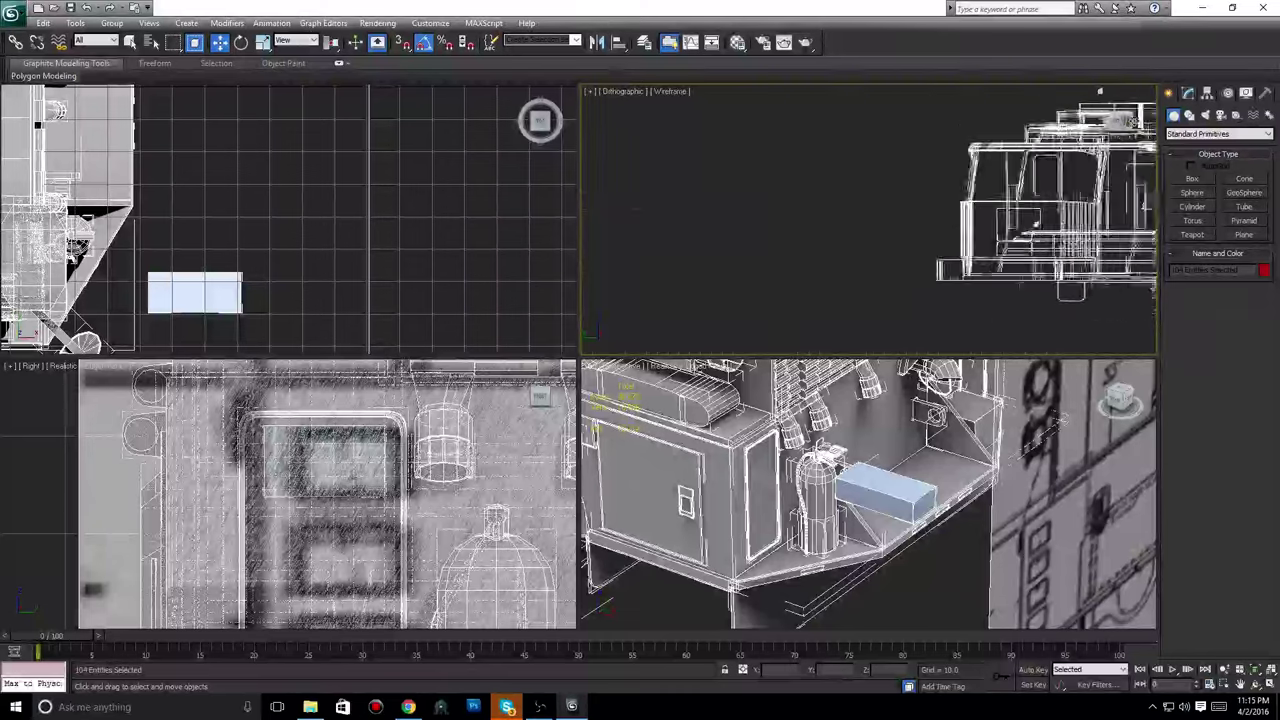
scroll(690, 216, down, 2)
middle_drag(856, 244, 830, 238)
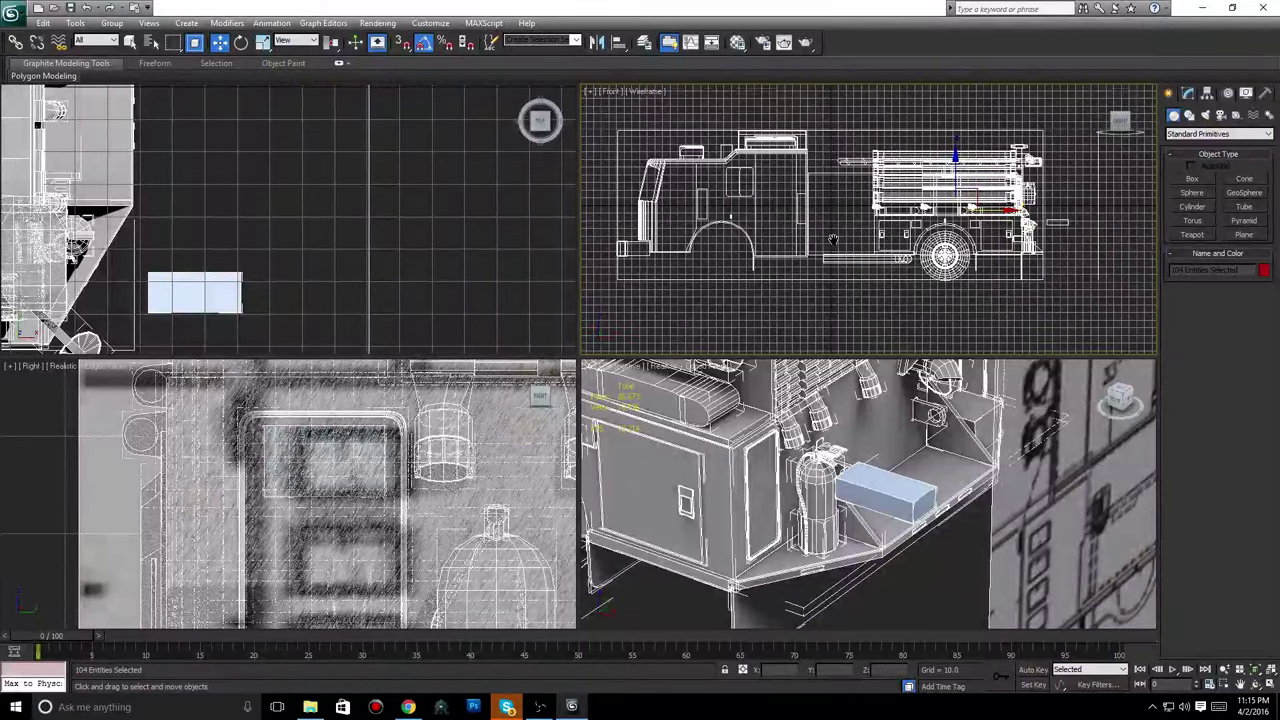
scroll(831, 238, up, 2)
scroll(942, 320, up, 8)
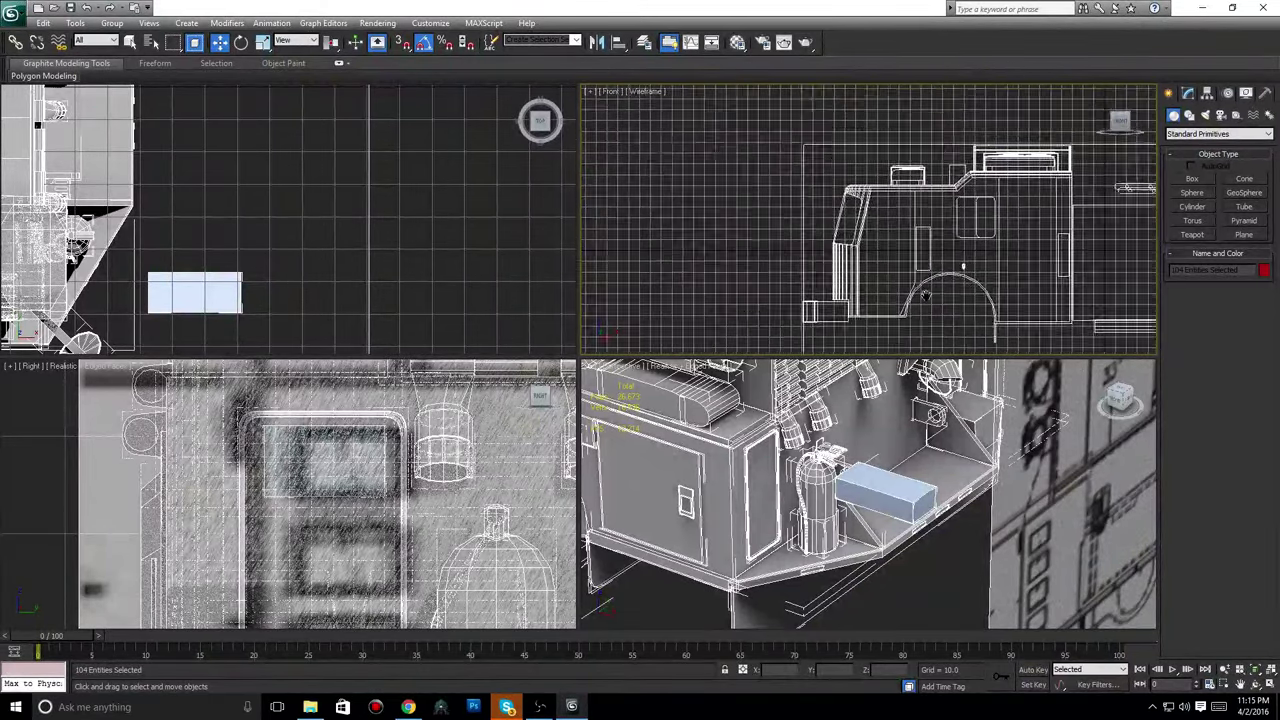
scroll(942, 320, down, 10)
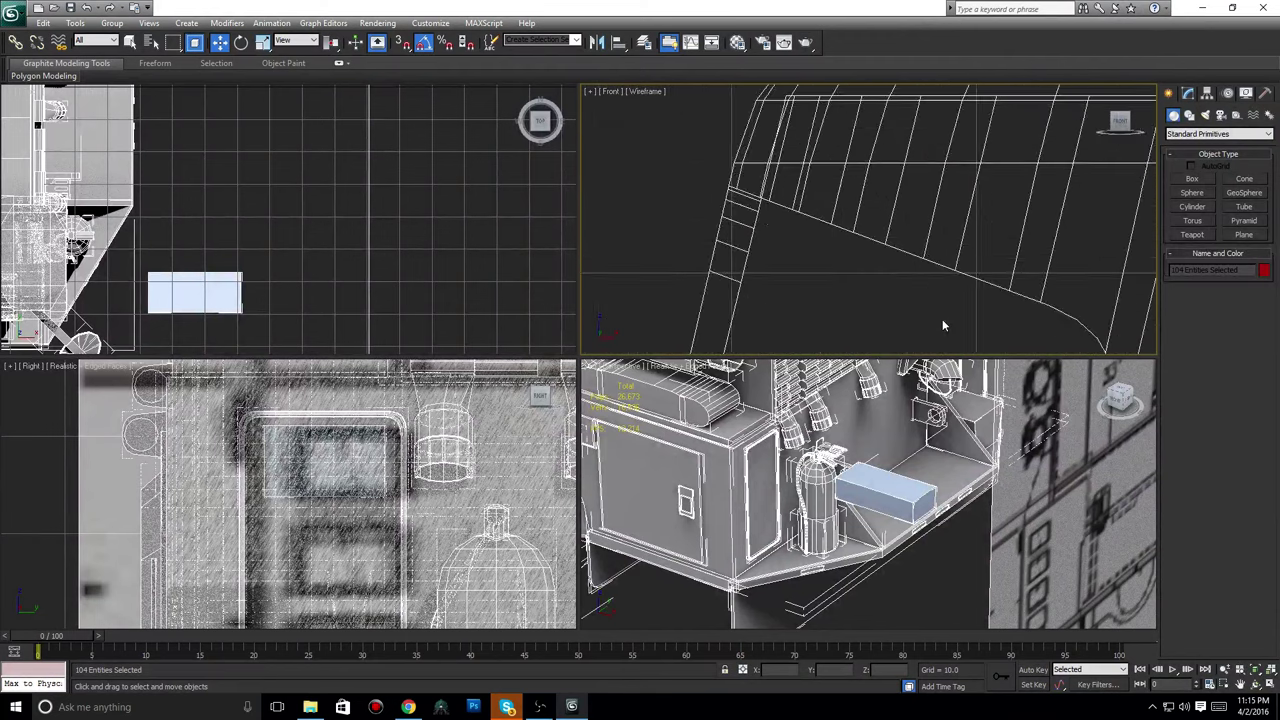
scroll(983, 305, up, 5)
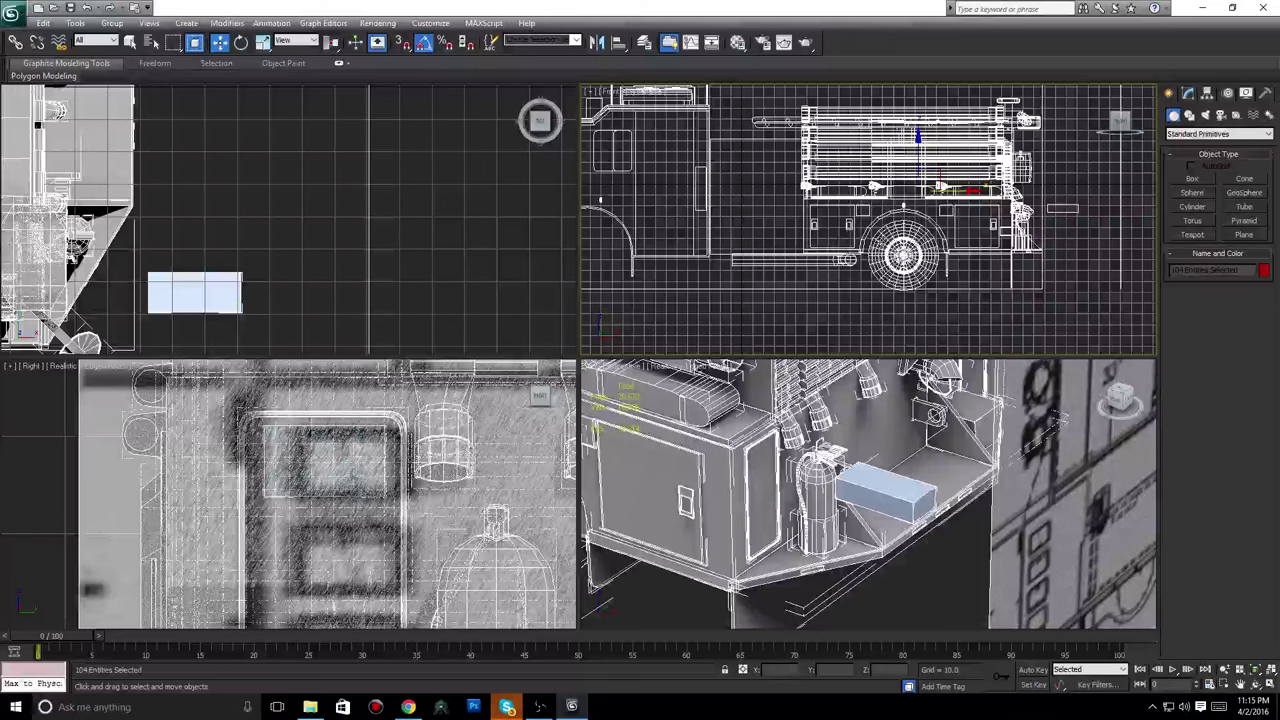
middle_drag(937, 240, 735, 248)
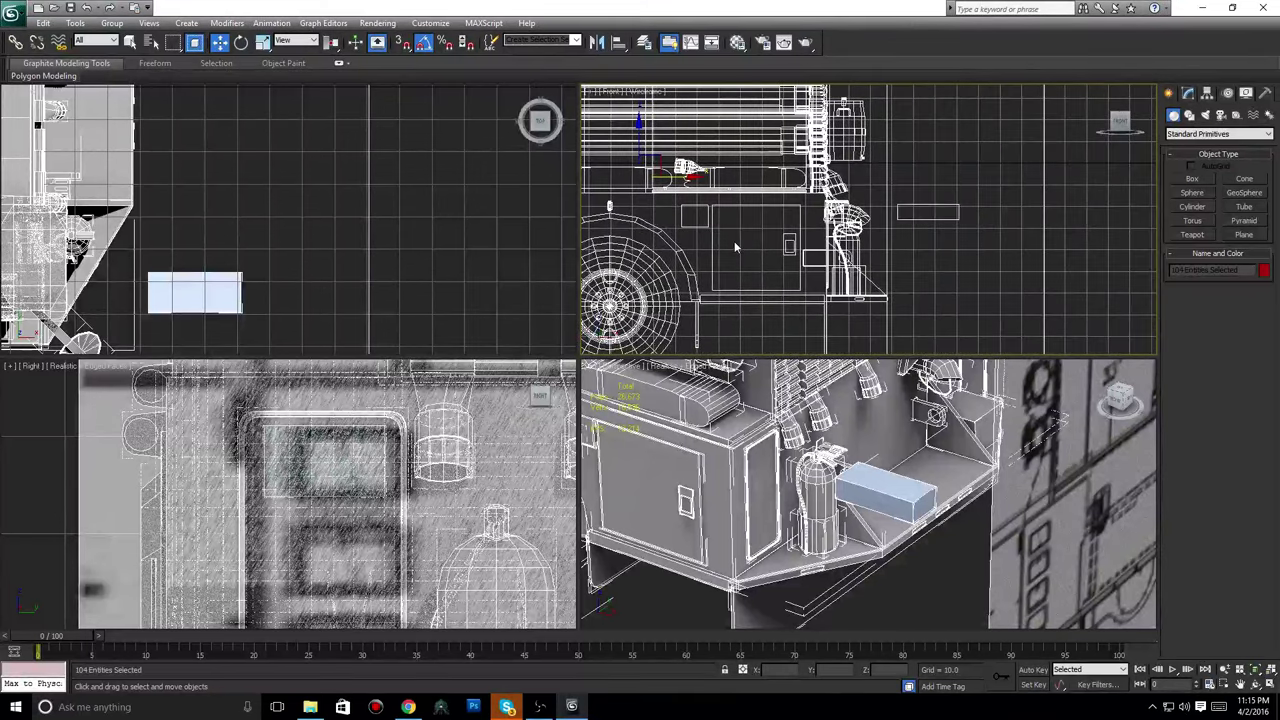
Select the light box behind the truck and set the Front viewport to Realistic shading.
click(1043, 230)
click(960, 228)
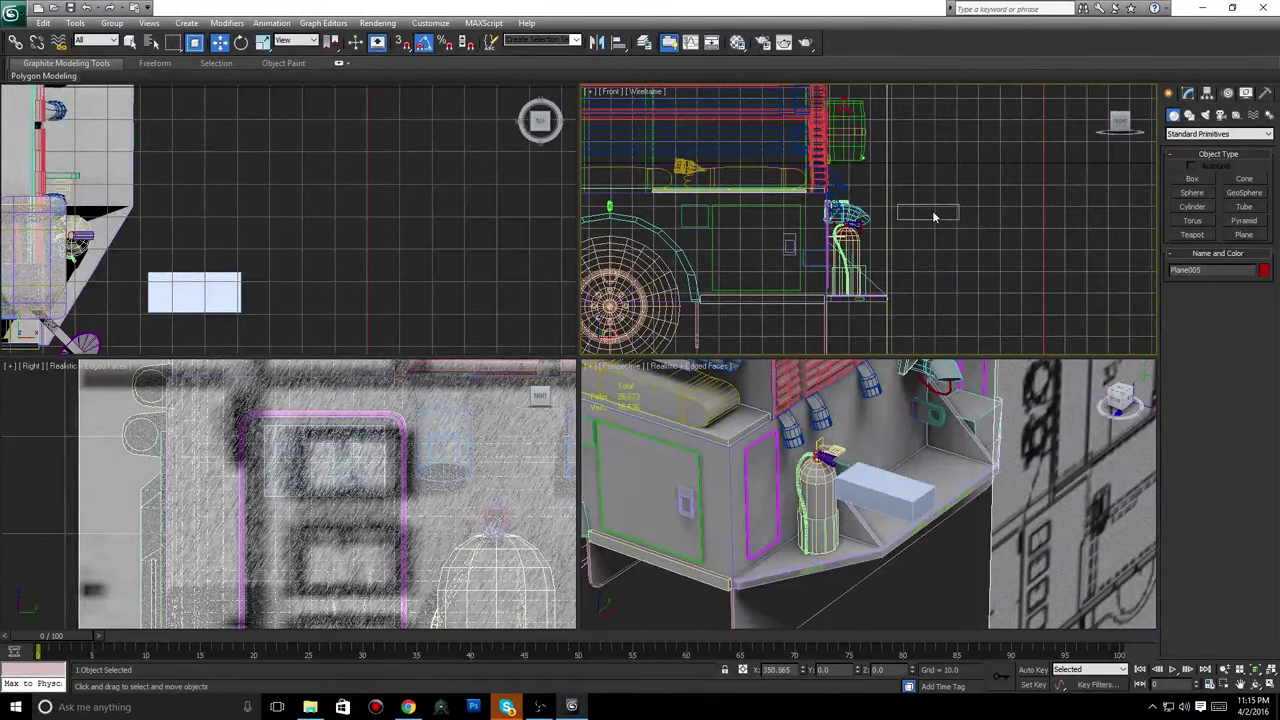
click(933, 216)
click(645, 91)
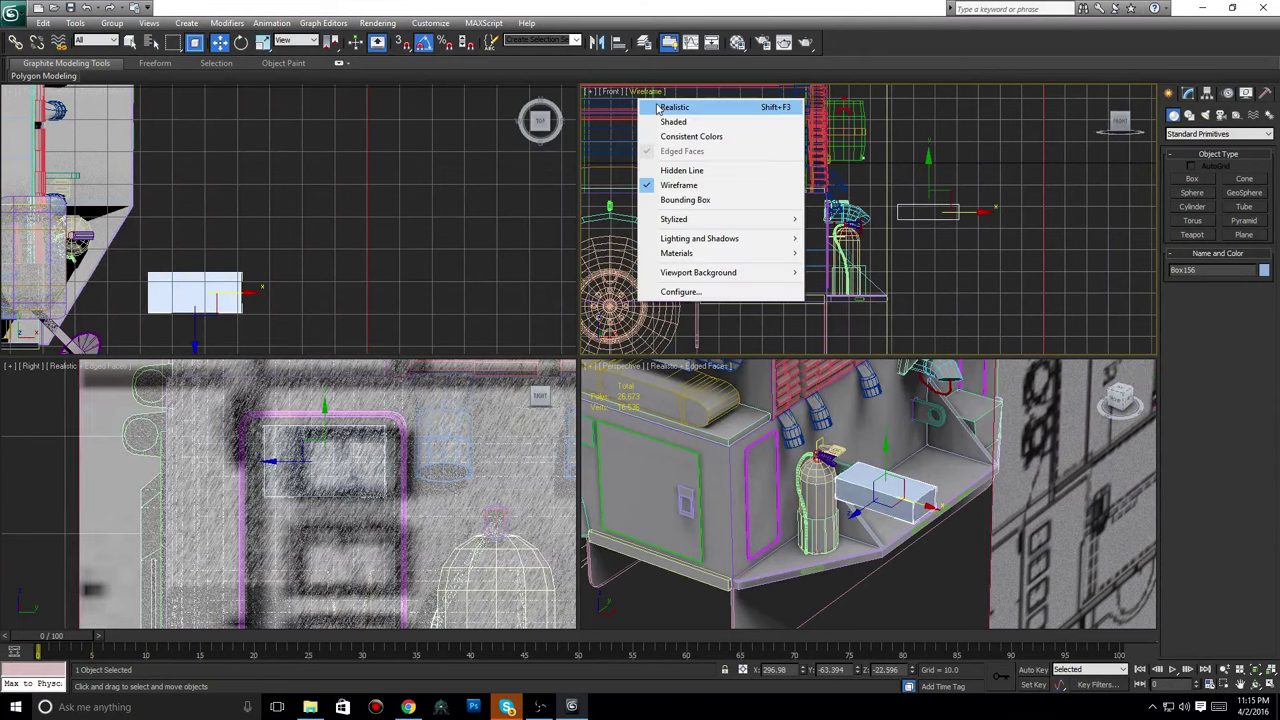
click(671, 106)
scroll(844, 250, up, 3)
mouse_move(844, 250)
middle_down()
mouse_move(890, 245)
mouse_move(930, 276)
mouse_move(840, 246)
middle_up()
scroll(890, 245, up, 2)
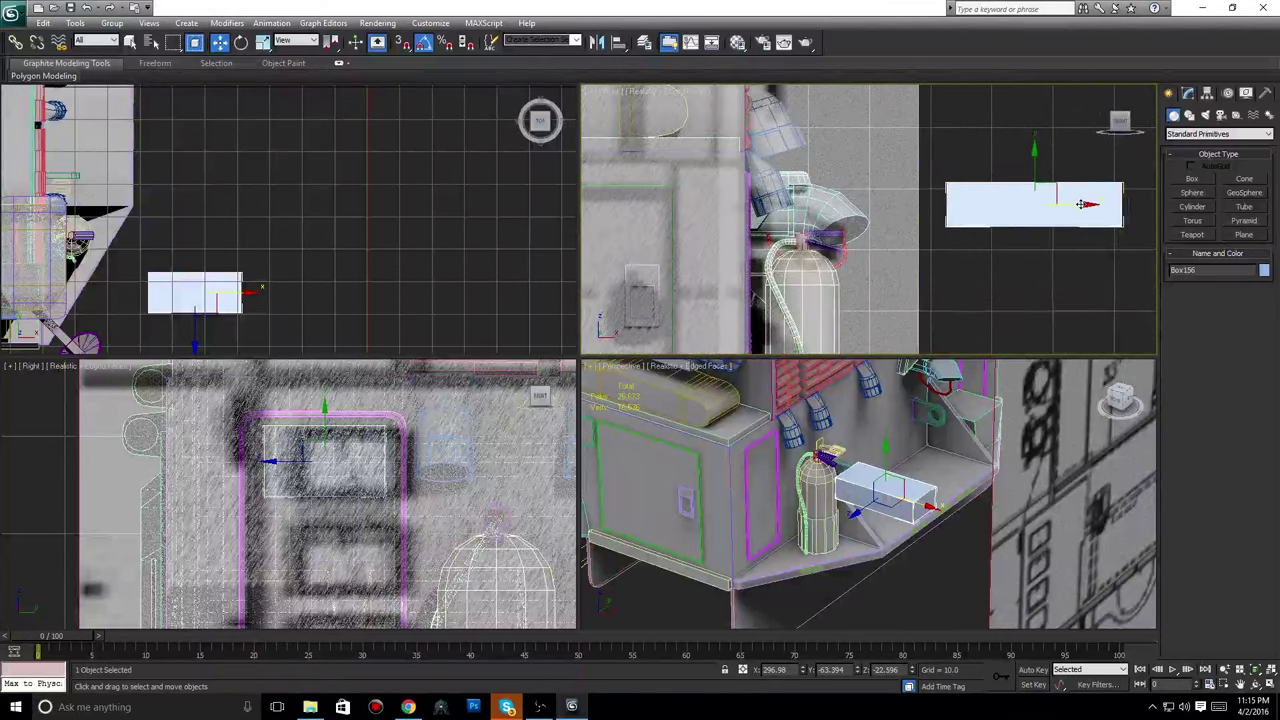
With only the pivot affected, snap the box's pivot to its end face nearest the truck.
click(1206, 93)
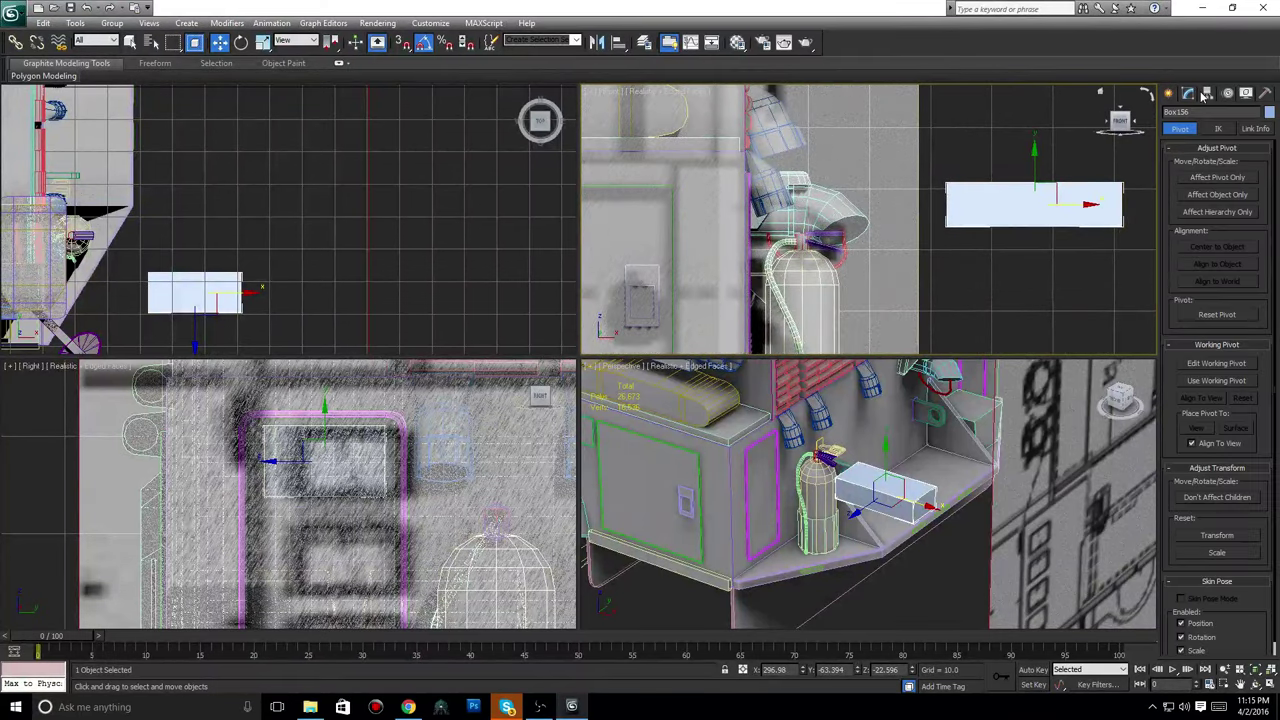
click(1203, 178)
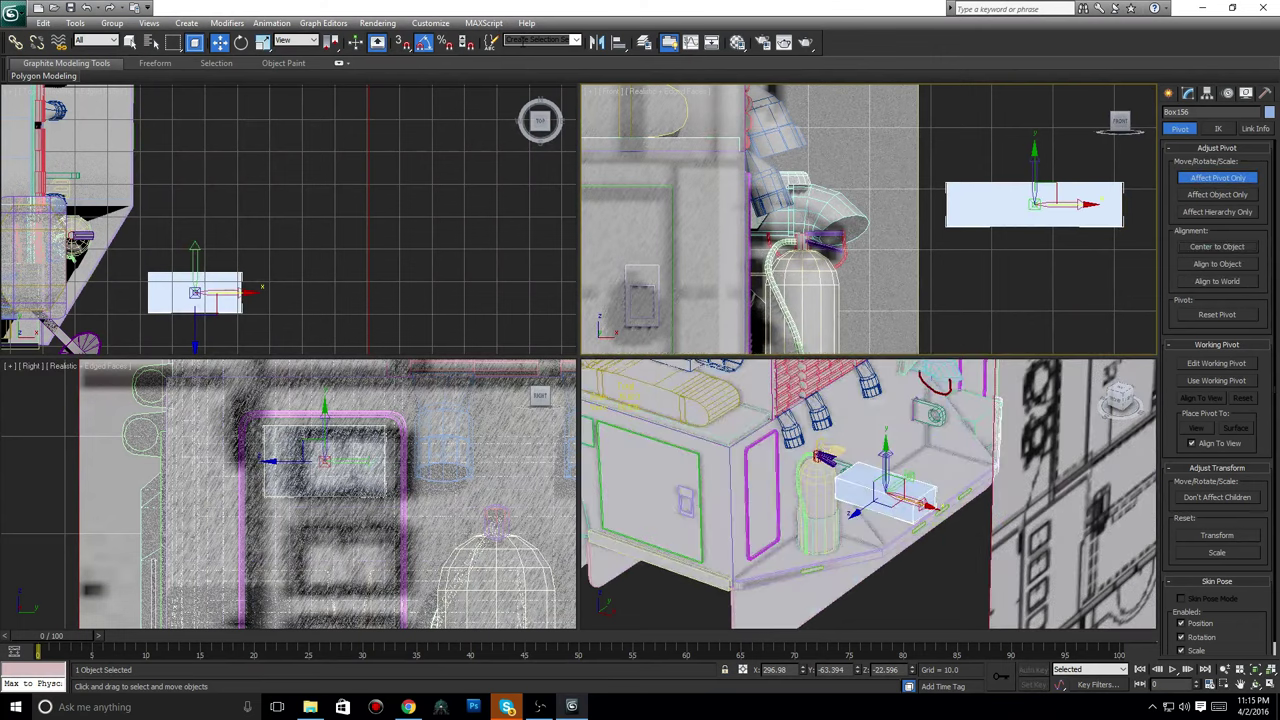
key(s)
drag(1040, 203, 933, 204)
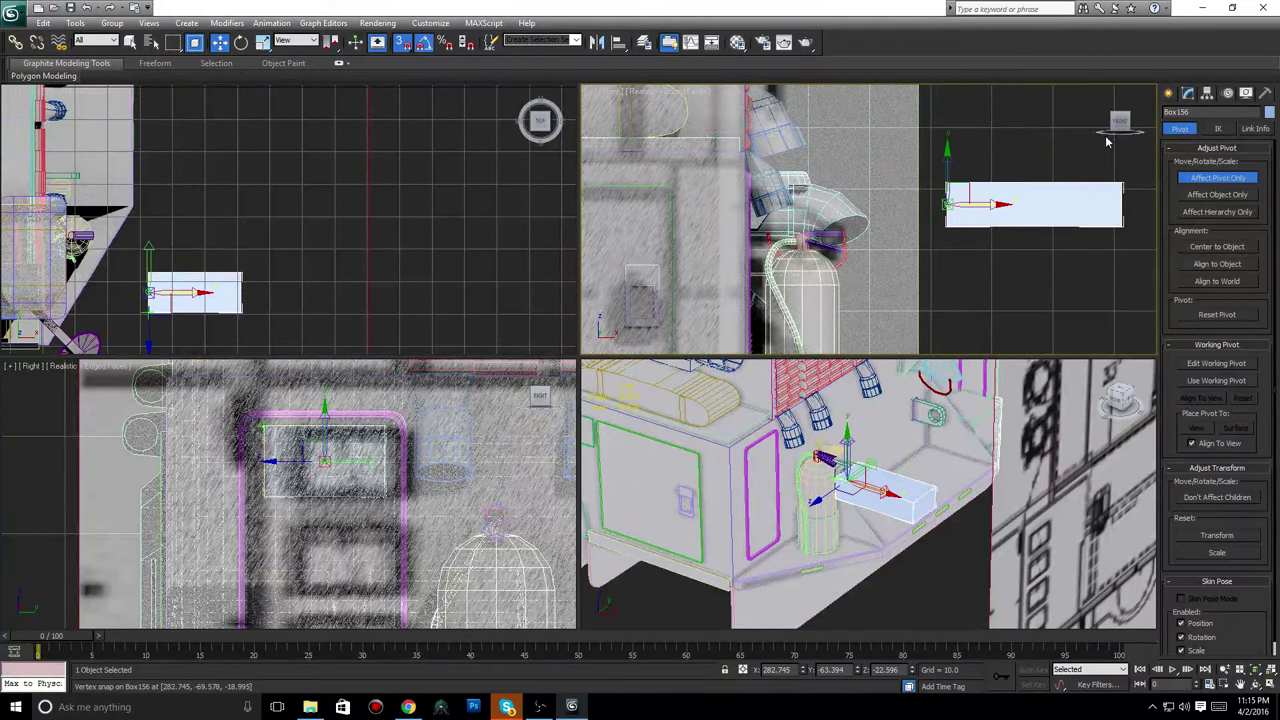
click(1168, 94)
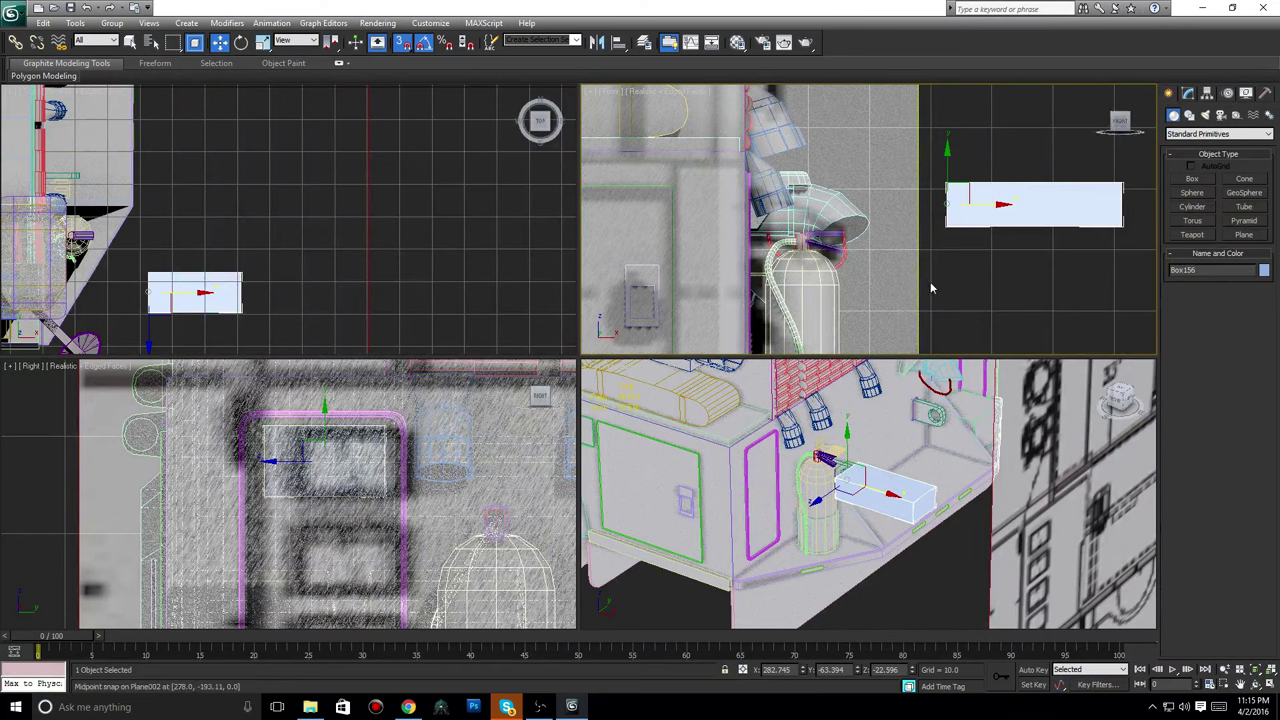
Snap the box along X so its pivot end sits against the purple corner frame on the truck's rear.
scroll(931, 286, up, 2)
middle_drag(931, 286, 982, 293)
scroll(982, 294, up, 4)
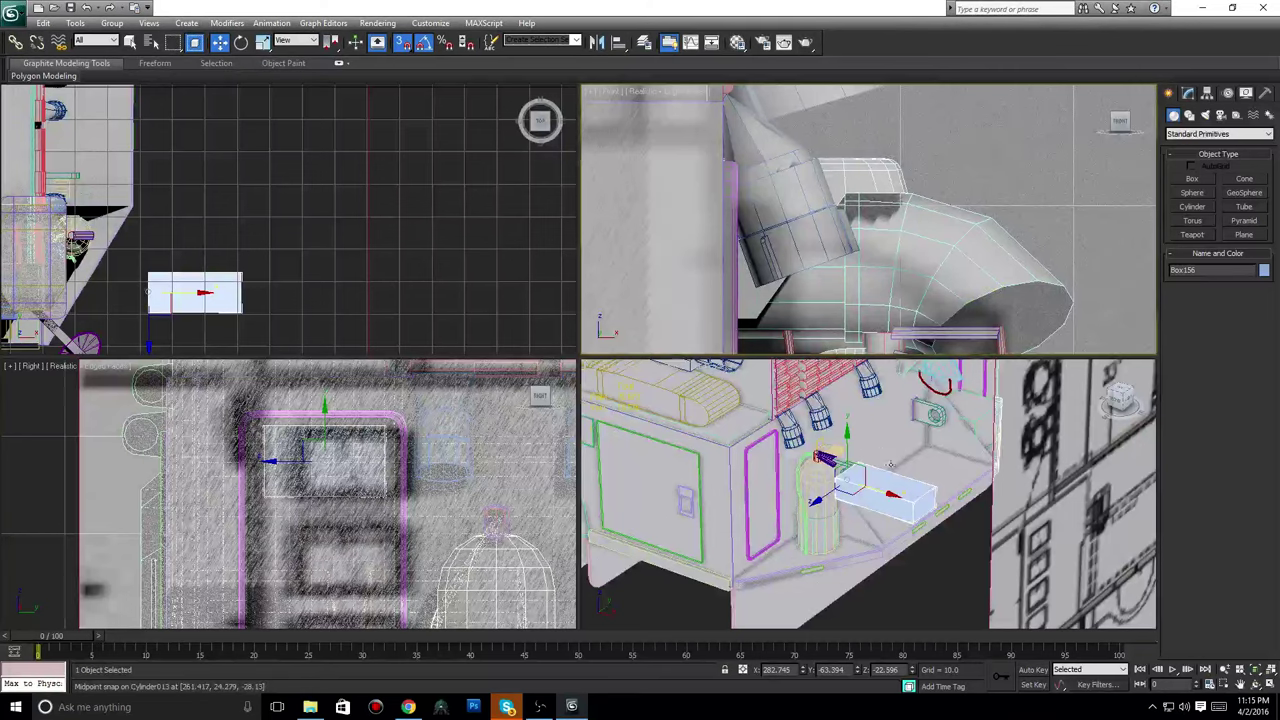
scroll(948, 527, up, 4)
drag(948, 527, 733, 467)
middle_drag(838, 432, 850, 434)
scroll(878, 333, down, 2)
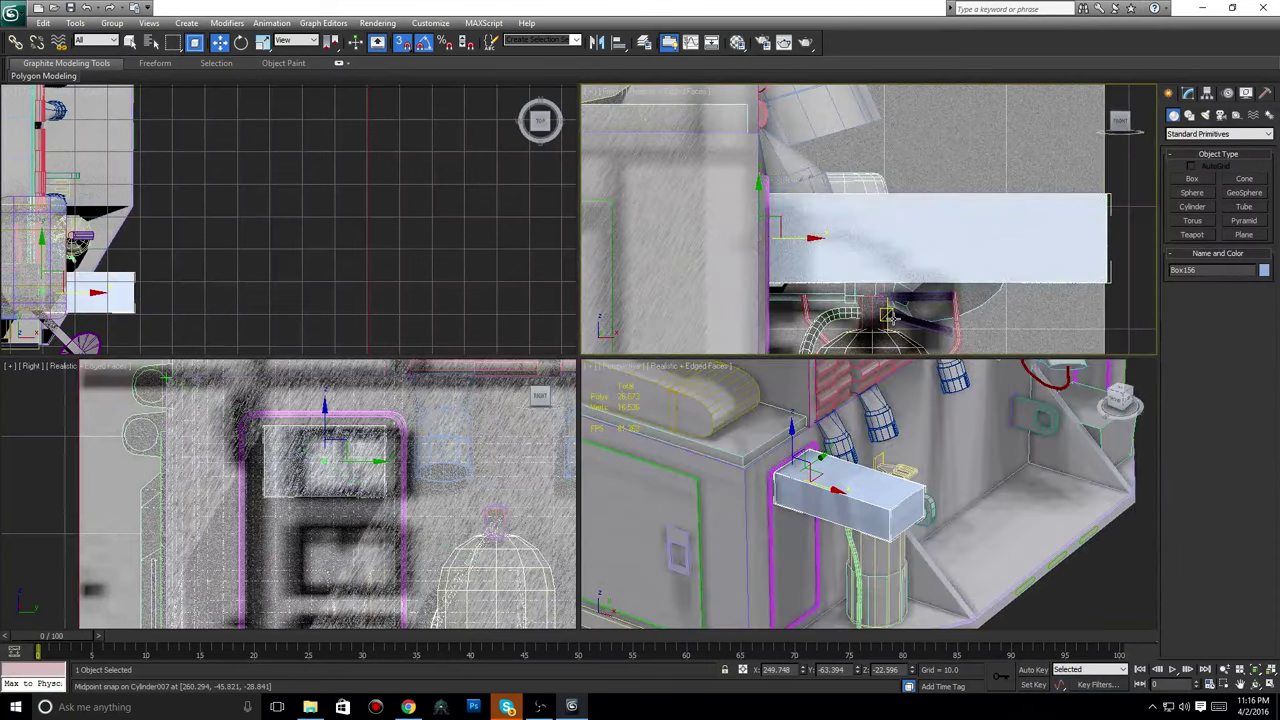
Move the box's outer end polygon toward the truck with snapping off, thinning the box to a shallow plate ending at X about 251.7.
click(1186, 93)
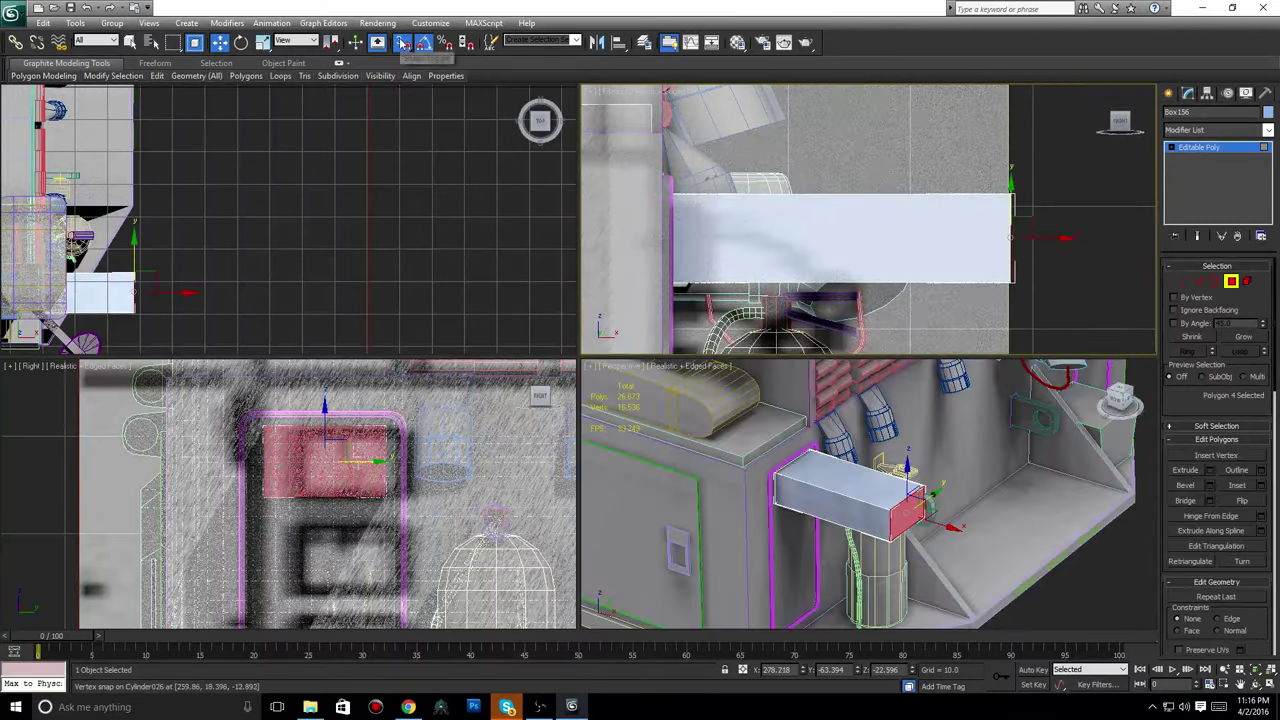
drag(1063, 238, 707, 234)
middle_drag(720, 223, 911, 221)
scroll(911, 221, down, 6)
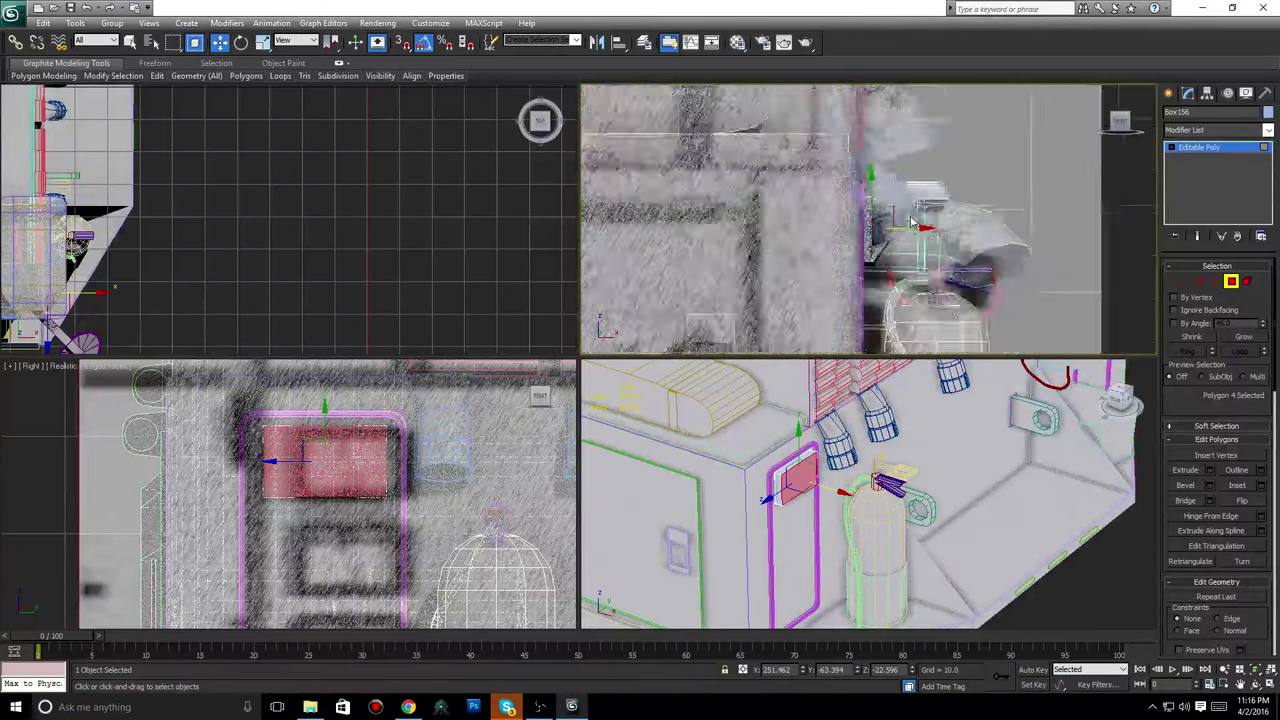
scroll(911, 221, up, 3)
scroll(911, 221, up, 5)
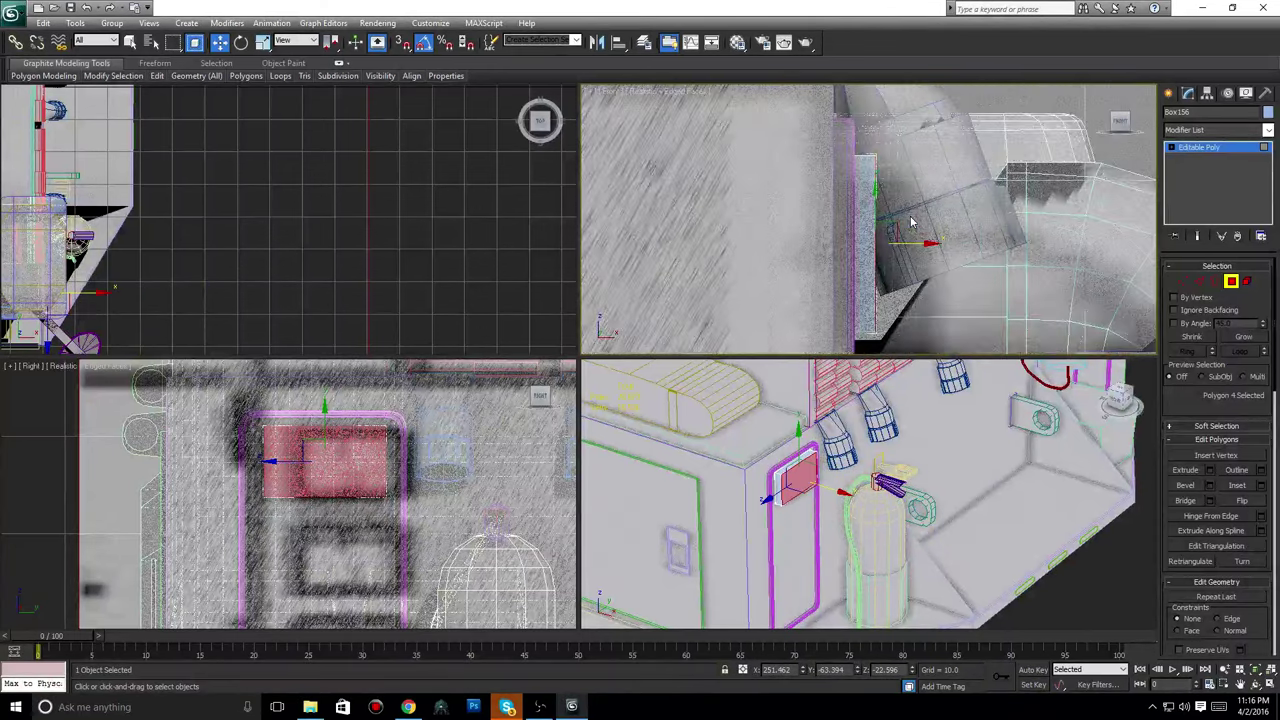
middle_drag(913, 223, 826, 184)
drag(820, 208, 826, 207)
Switch to Chrome, examine the rear lights' depth and framing in the Engine 74 photo, and return to 3ds Max.
click(415, 712)
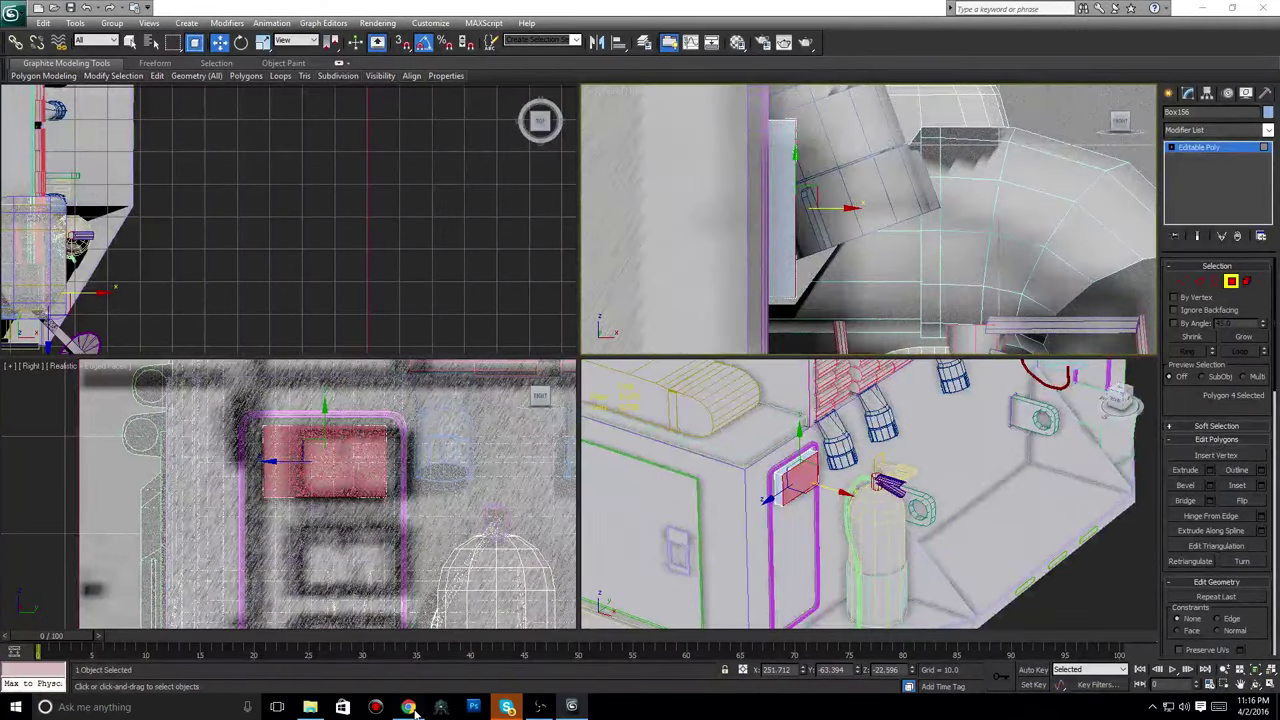
scroll(946, 241, up, 1)
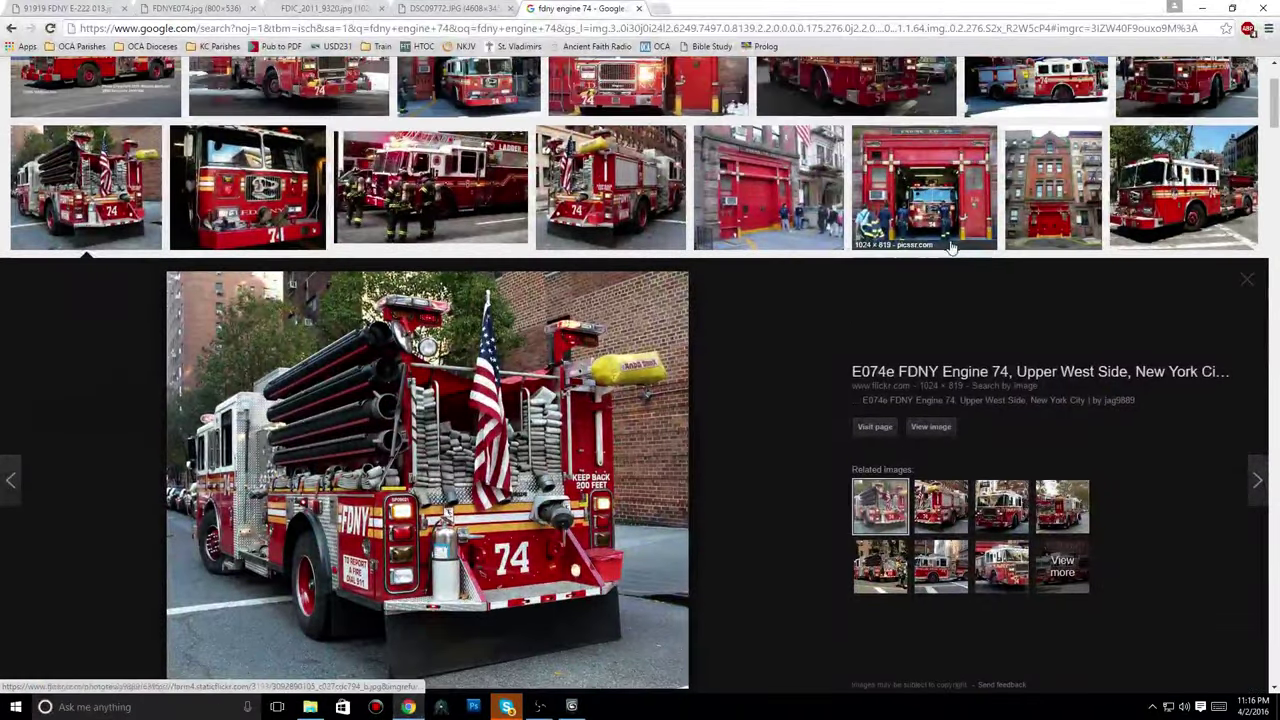
scroll(777, 343, down, 2)
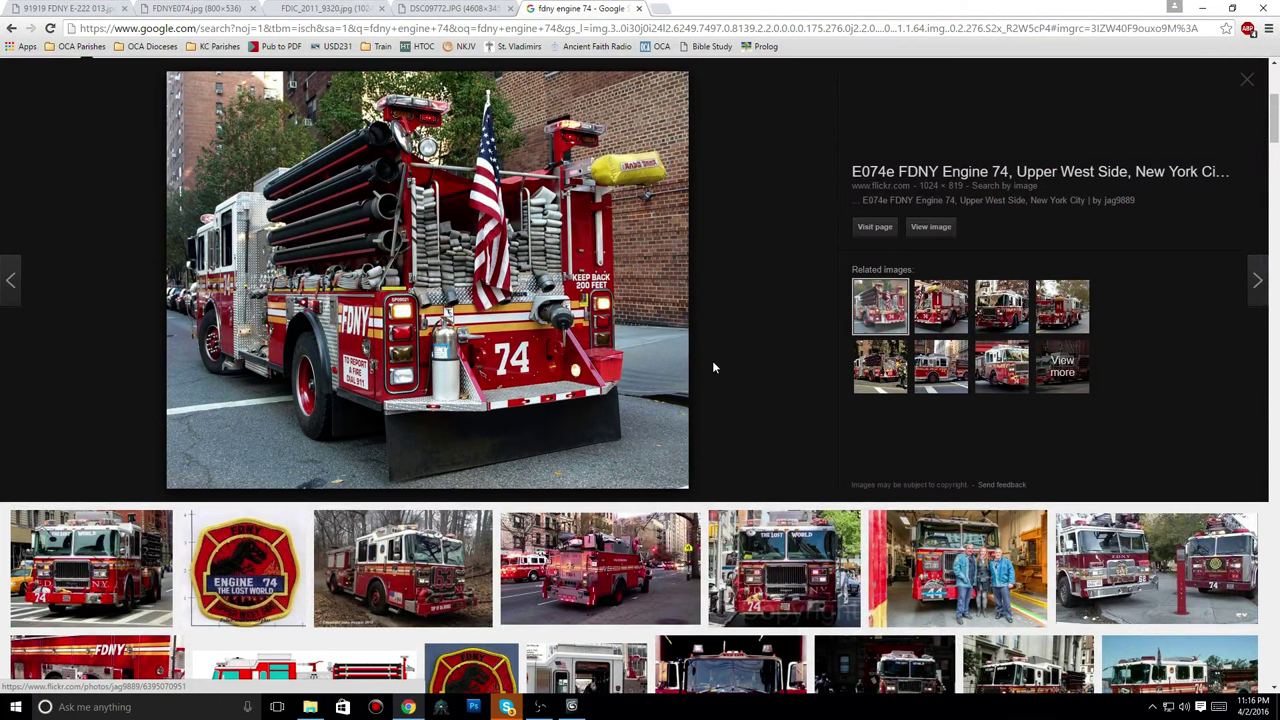
click(1202, 7)
Move the thin light box out beyond the truck's side in the Right view and rotate it 90 degrees to face sideways.
scroll(474, 467, down, 5)
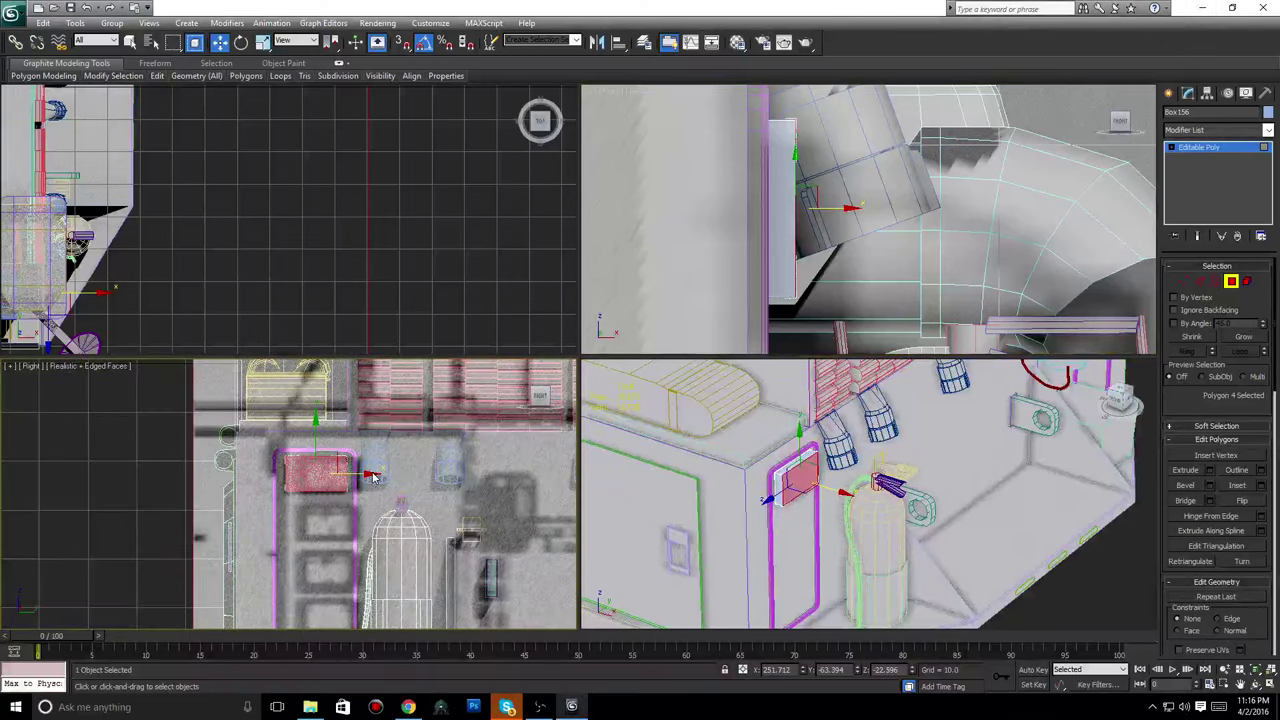
scroll(460, 488, up, 4)
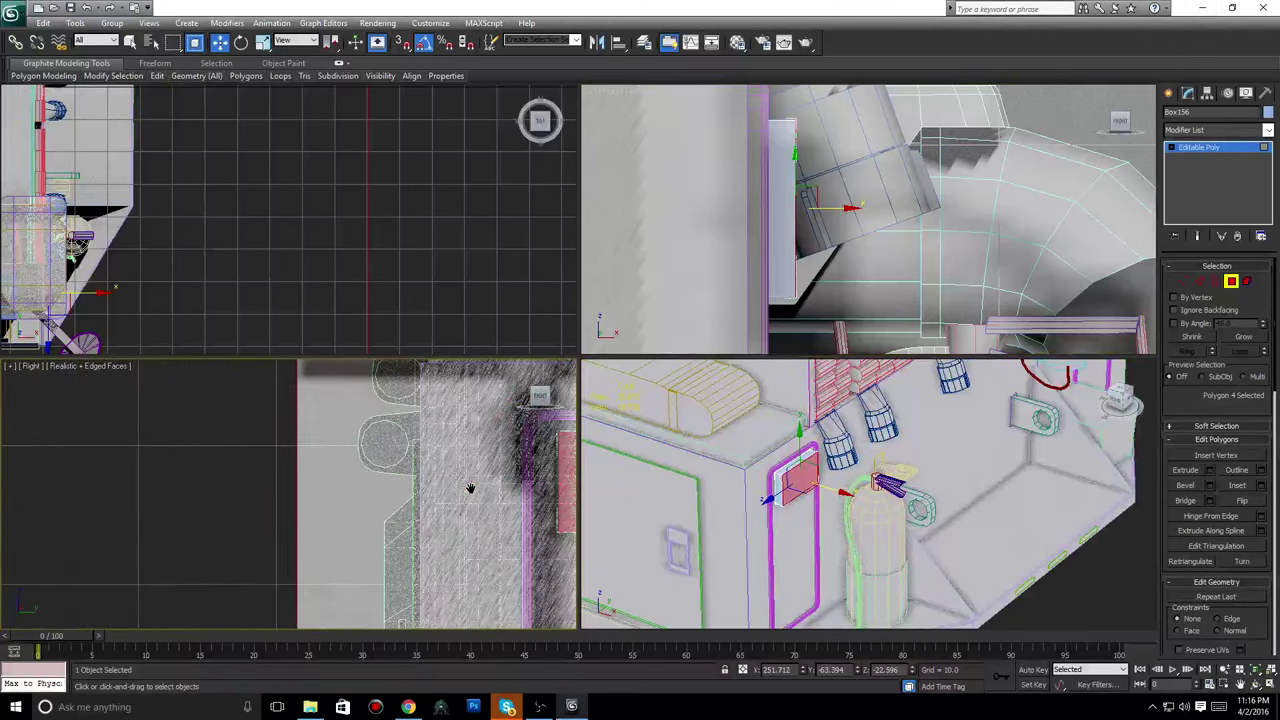
scroll(466, 492, down, 2)
scroll(467, 492, down, 4)
middle_drag(485, 472, 452, 368)
scroll(440, 440, up, 3)
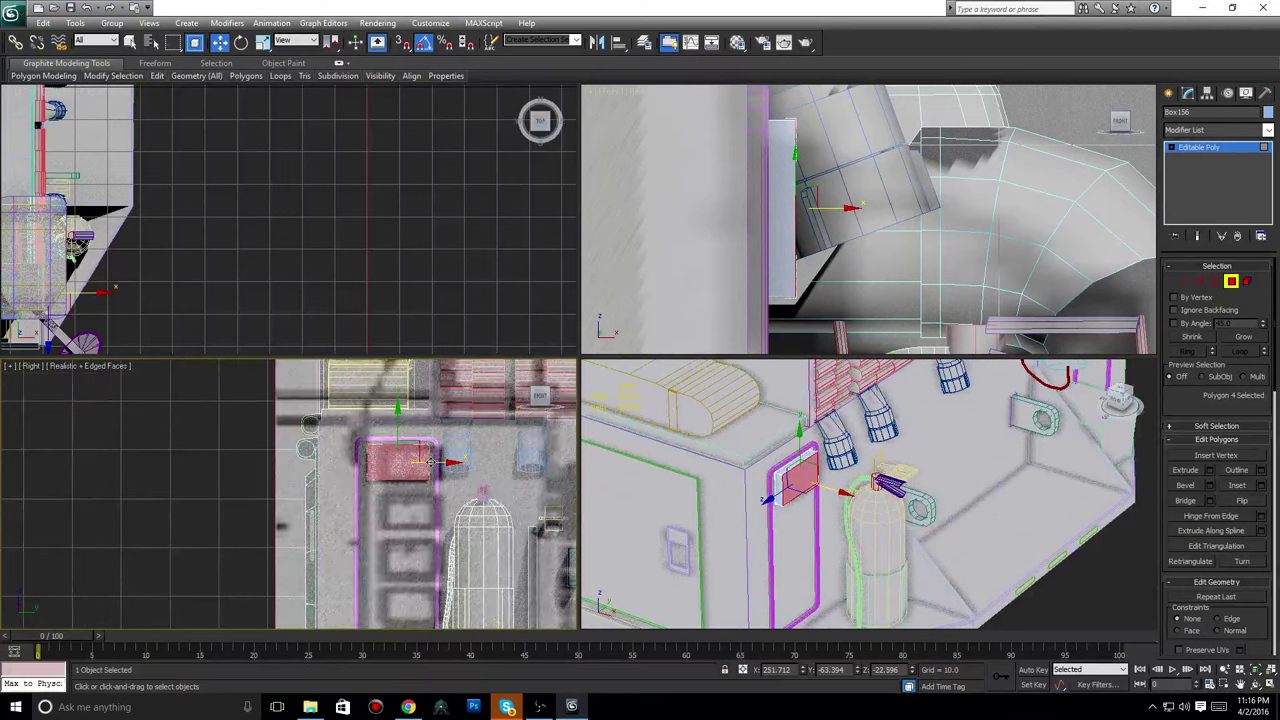
alt+middle_drag(850, 482, 860, 488)
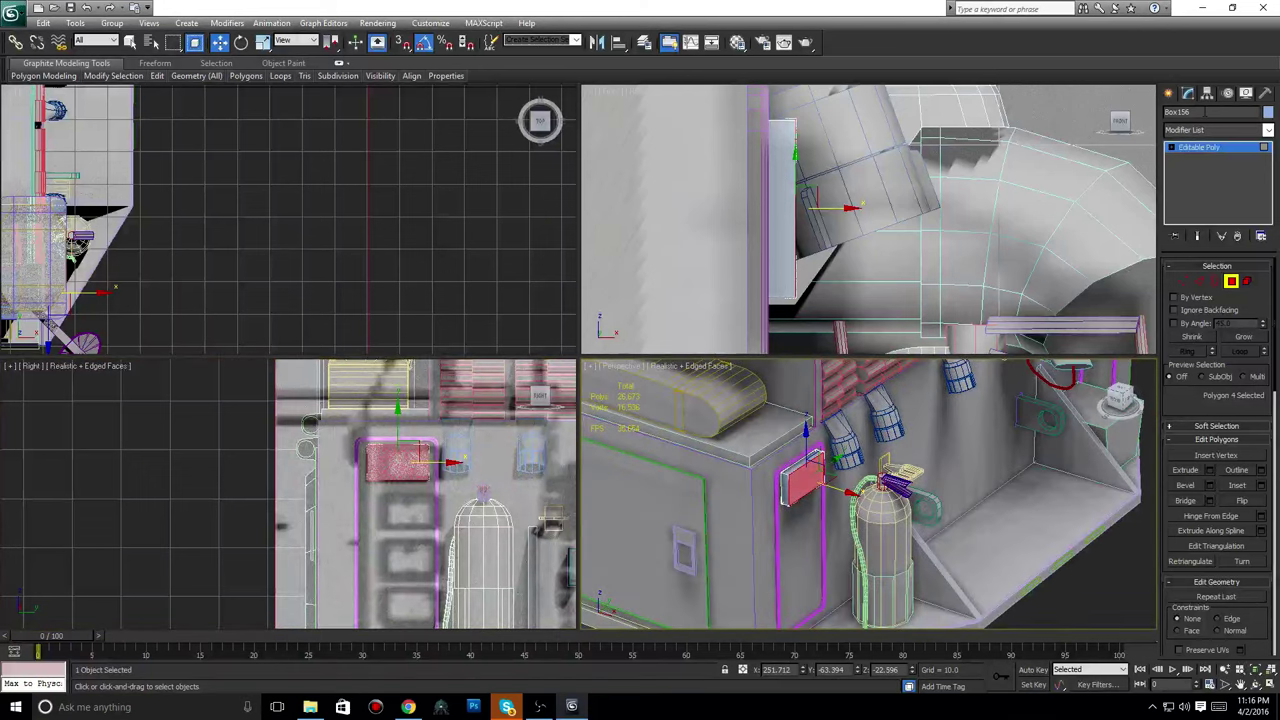
click(1168, 93)
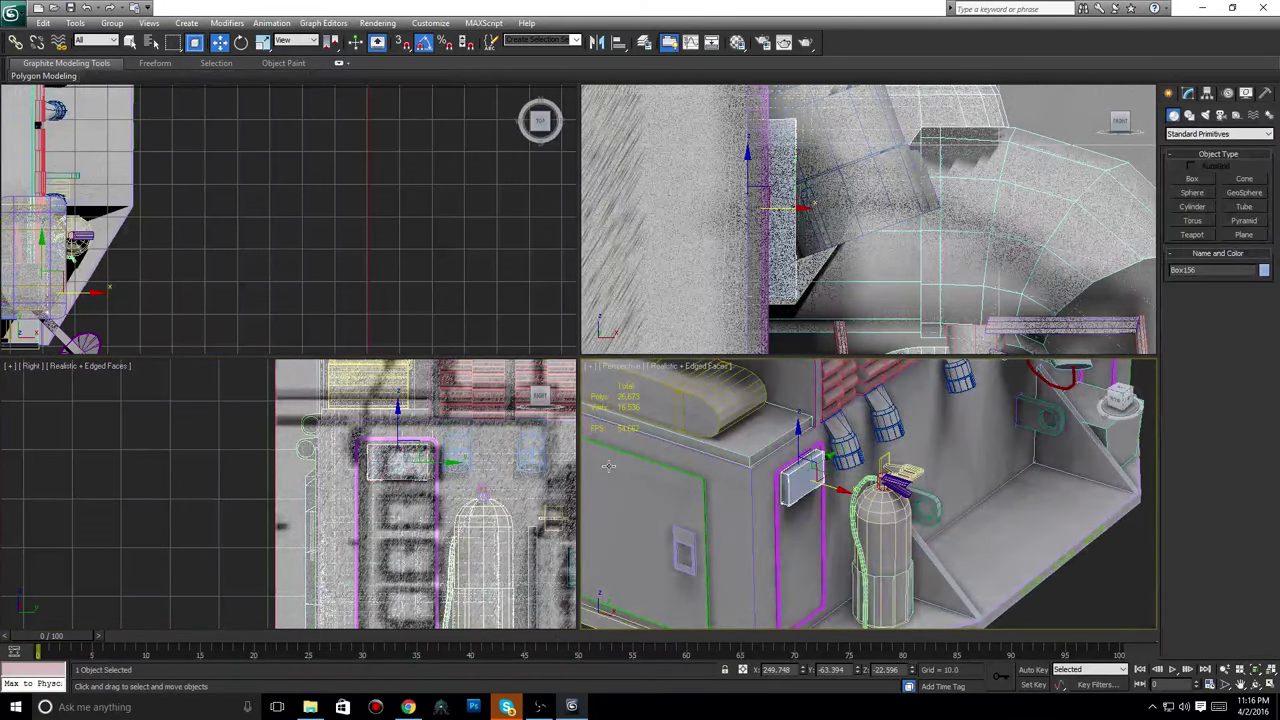
middle_drag(442, 462, 471, 472)
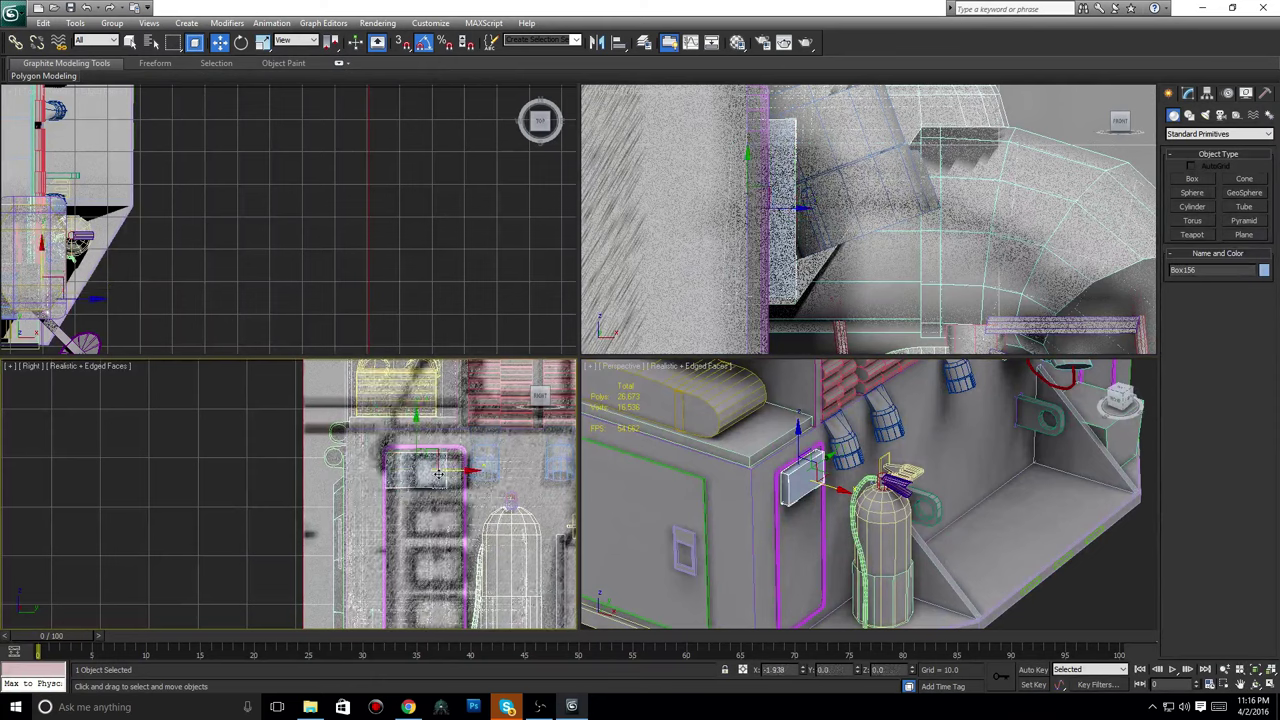
drag(469, 471, 236, 477)
click(241, 45)
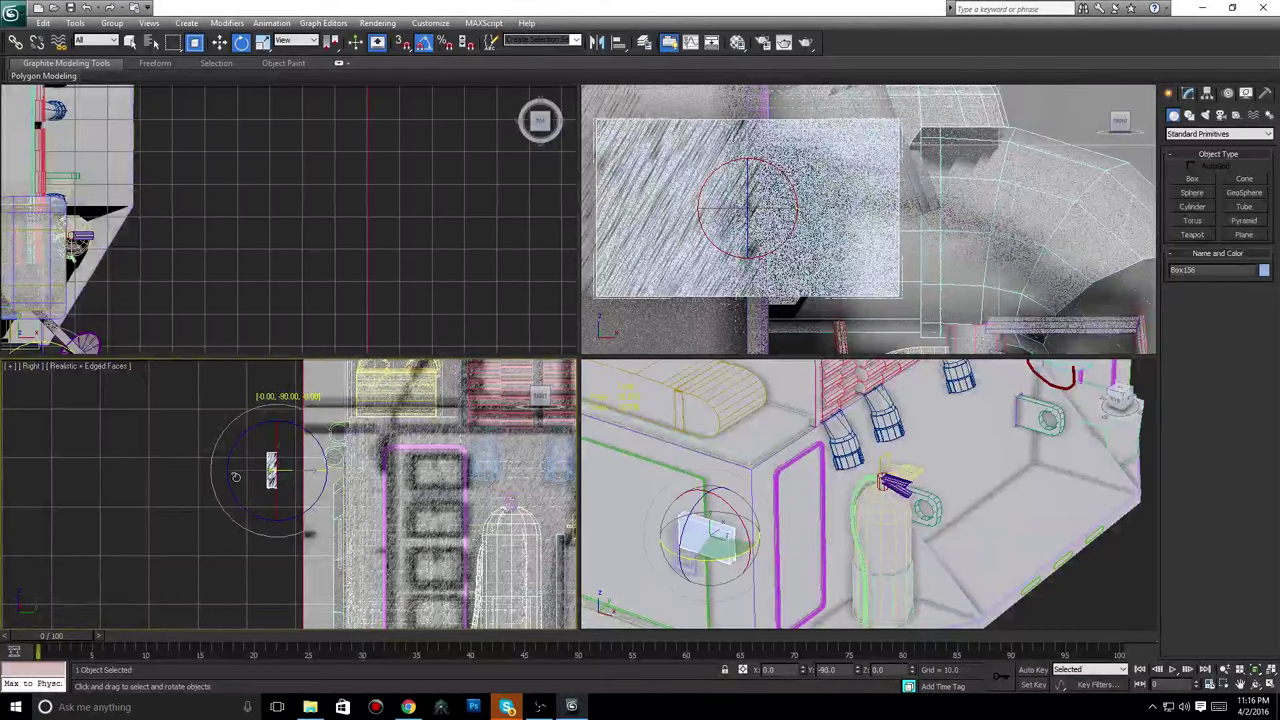
Move the rotated light box back against the truck's side panel, to Y about -79.6.
click(219, 42)
scroll(328, 459, up, 3)
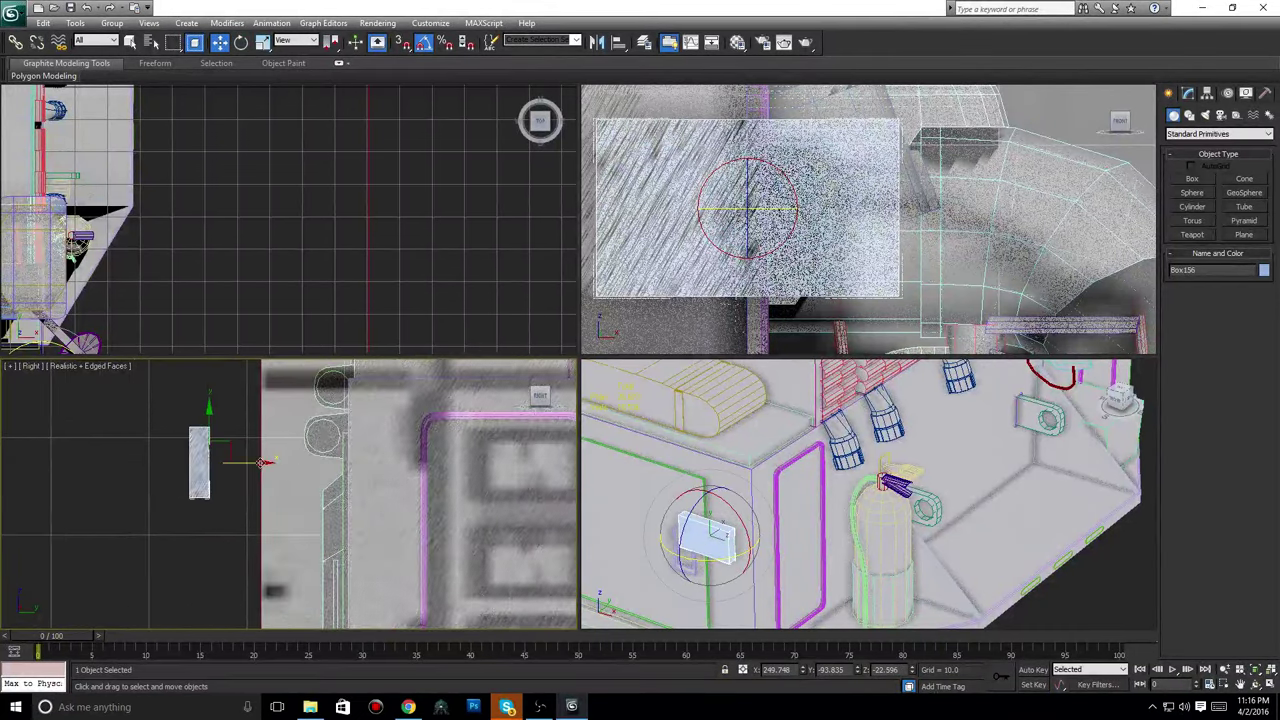
drag(326, 457, 399, 449)
middle_drag(399, 449, 454, 462)
scroll(454, 462, up, 4)
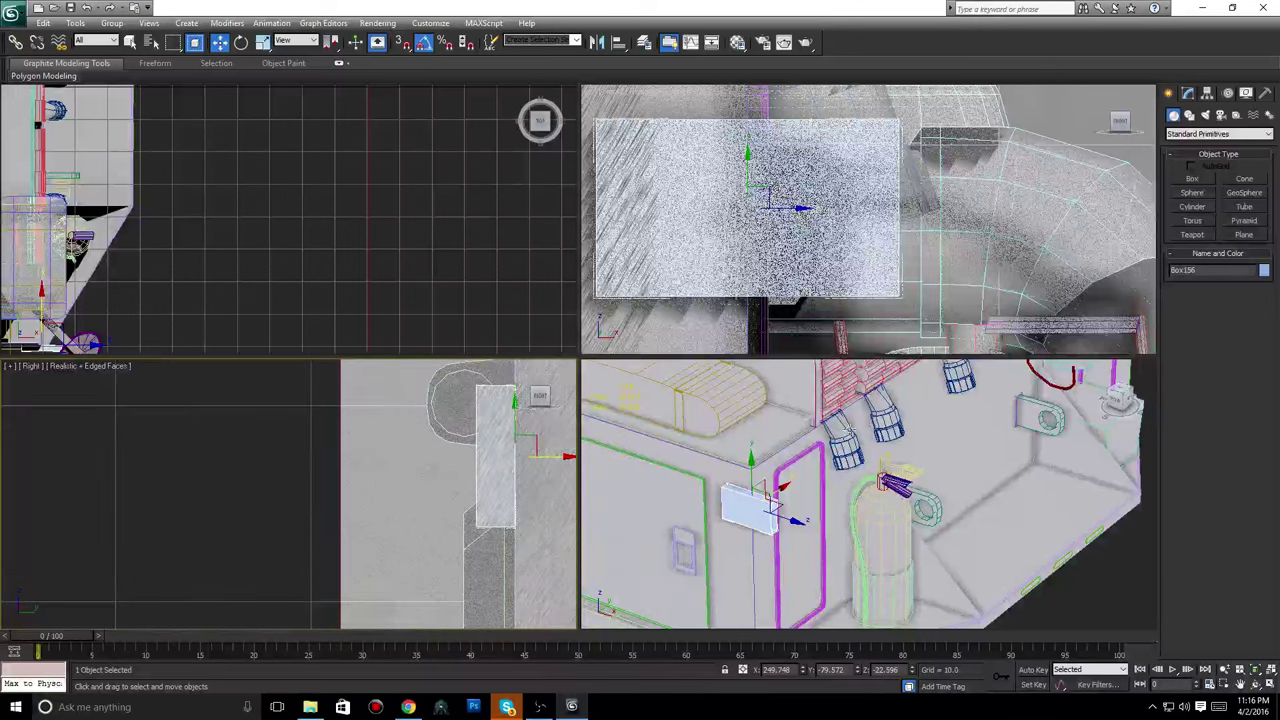
middle_drag(853, 474, 961, 507)
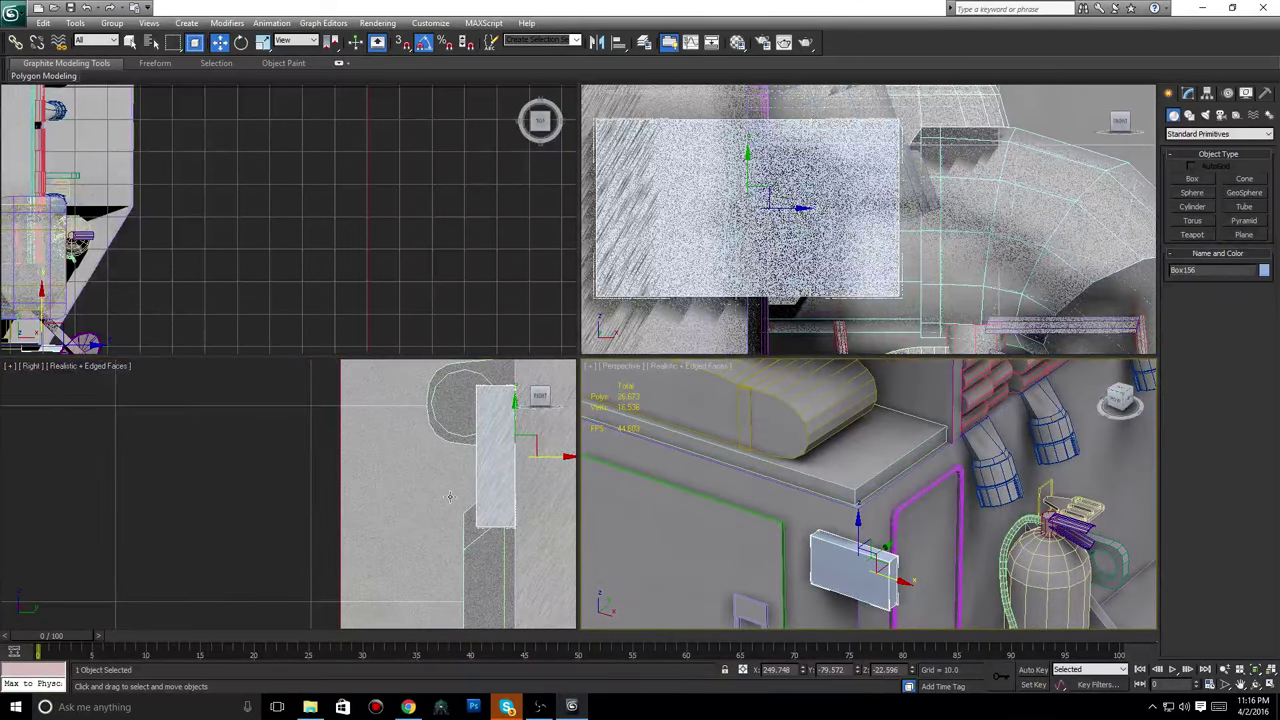
Move the light box's outer polygon toward the truck to Y about -80.6, thinning the box.
click(1188, 93)
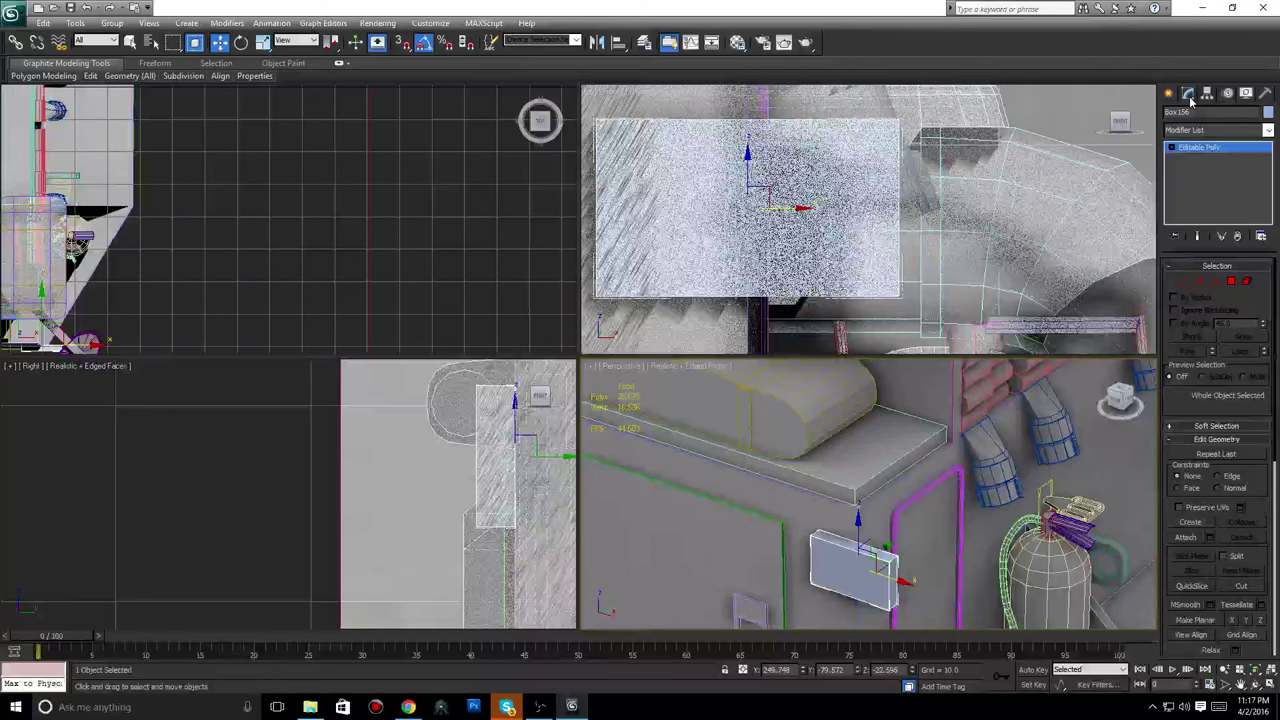
click(1231, 284)
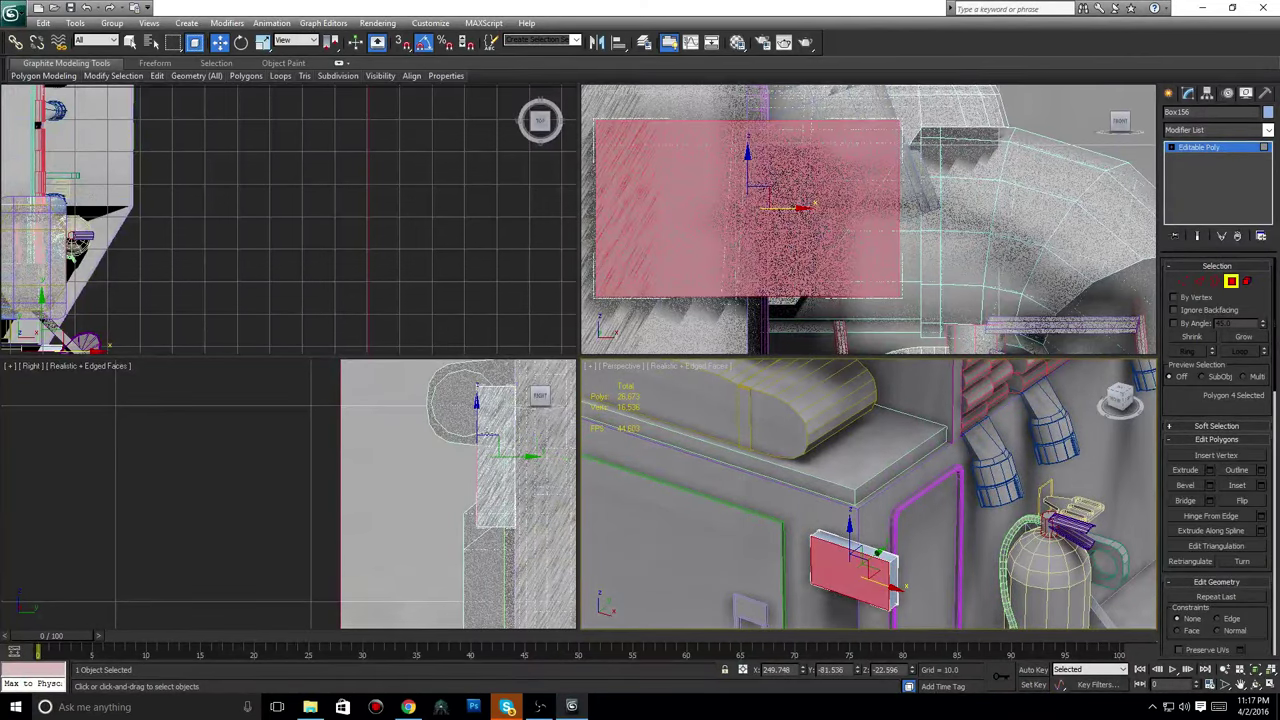
middle_drag(510, 447, 484, 447)
drag(484, 459, 510, 456)
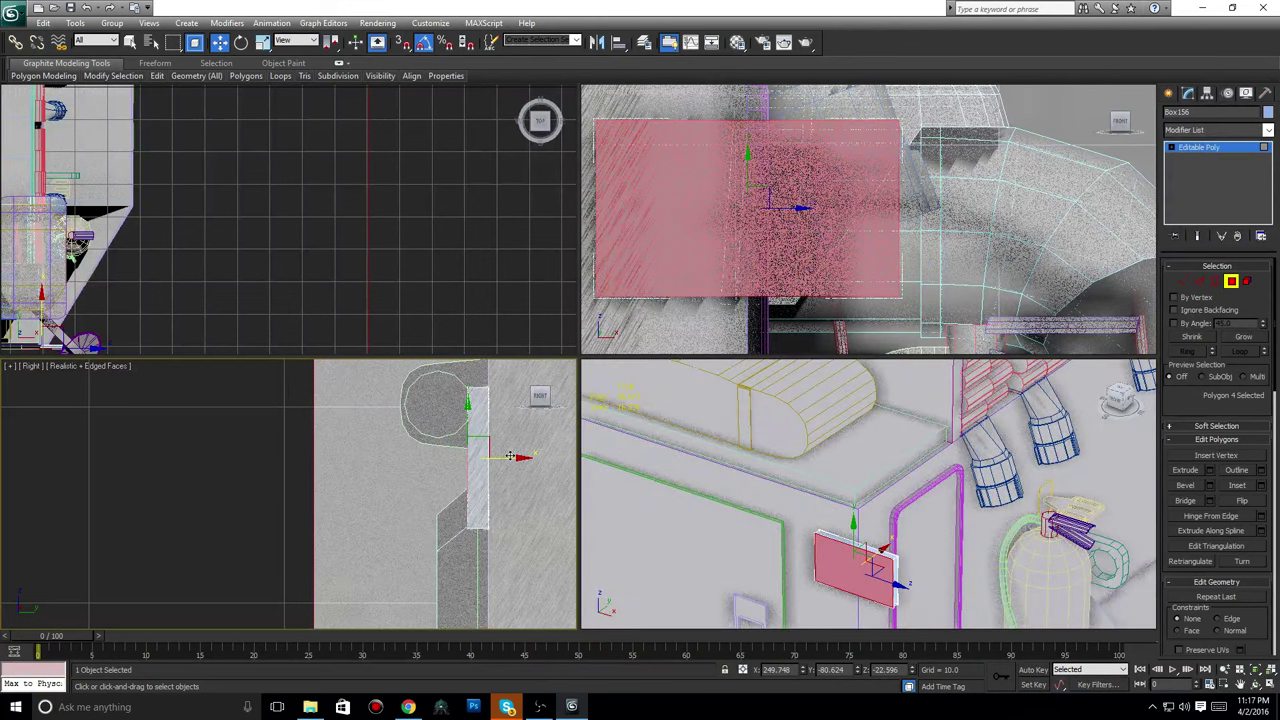
Check the truck's side in the Engine 74 photo in Chrome, return to 3ds Max and examine the model's side and rear against the blueprints.
click(408, 707)
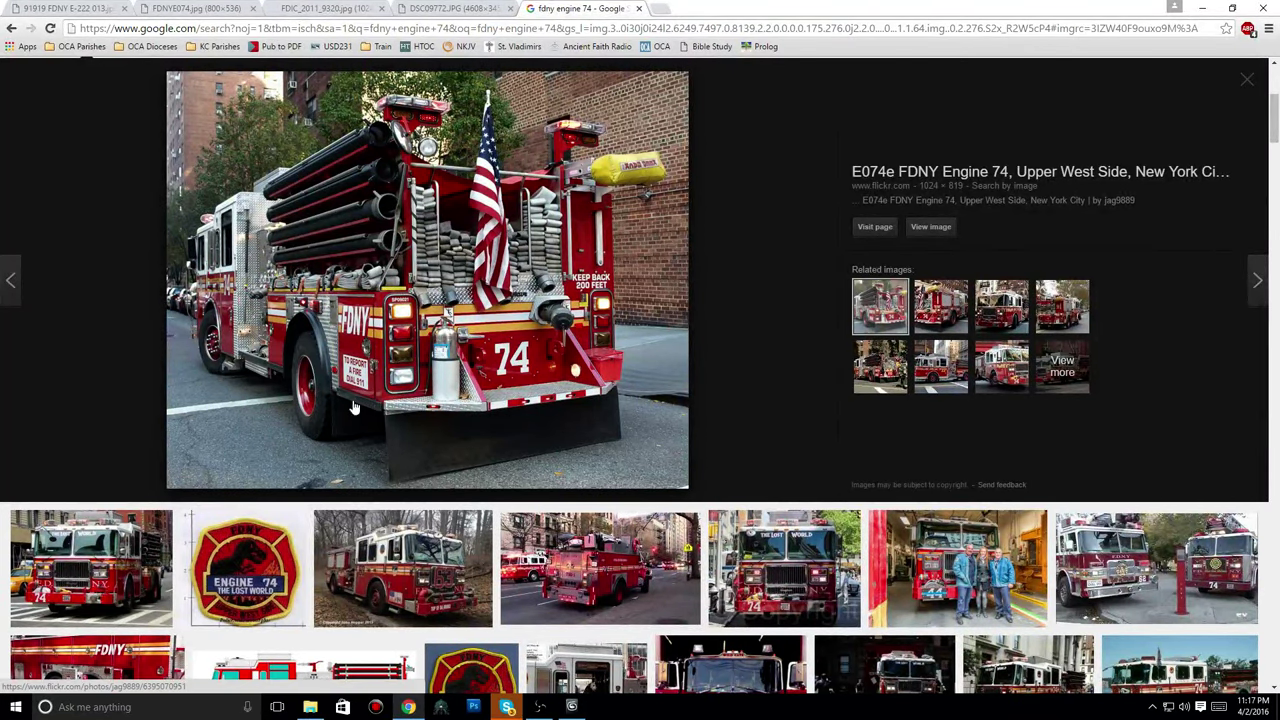
key(alt+Tab)
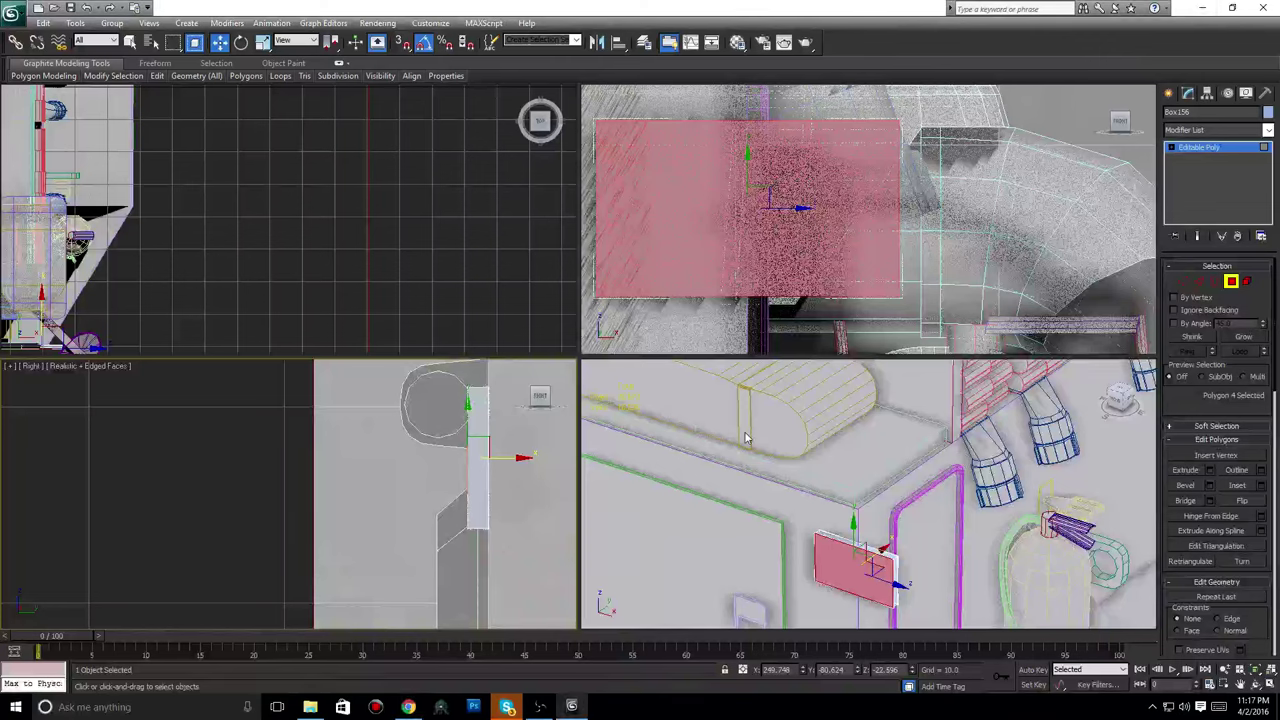
middle_drag(467, 480, 457, 423)
middle_drag(434, 487, 397, 394)
scroll(393, 393, down, 5)
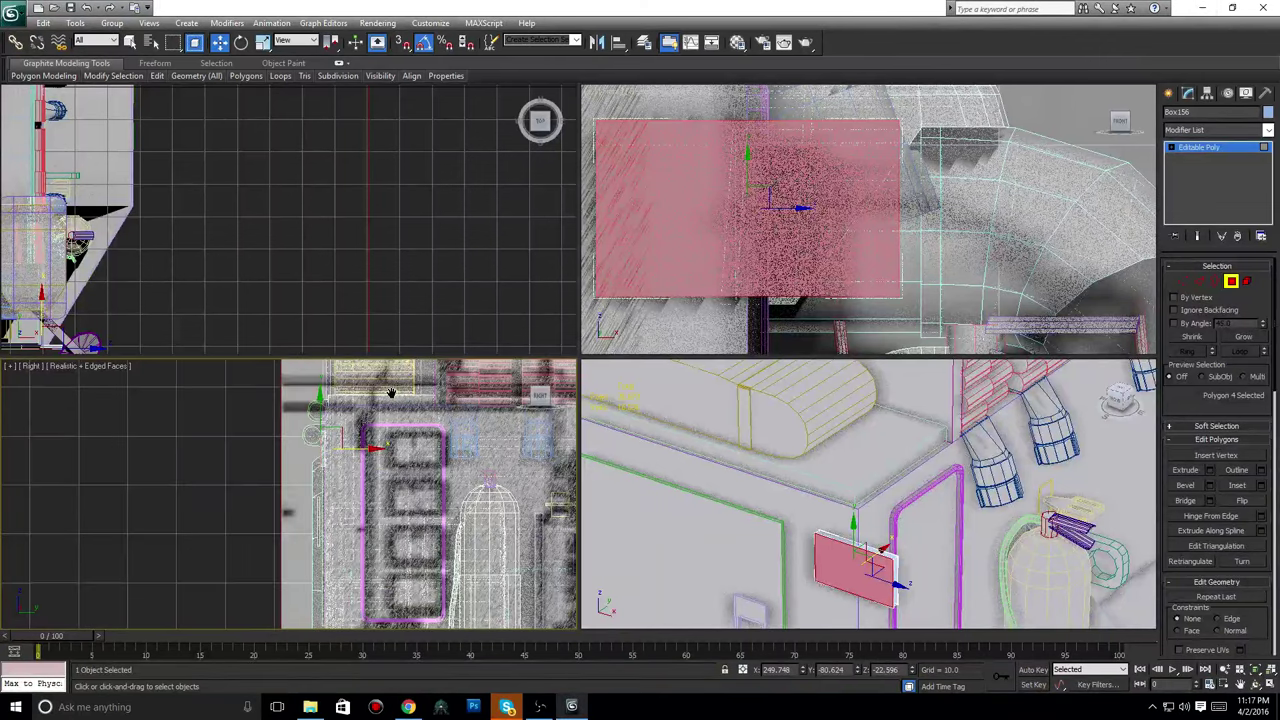
scroll(874, 490, down, 6)
middle_drag(818, 491, 858, 485)
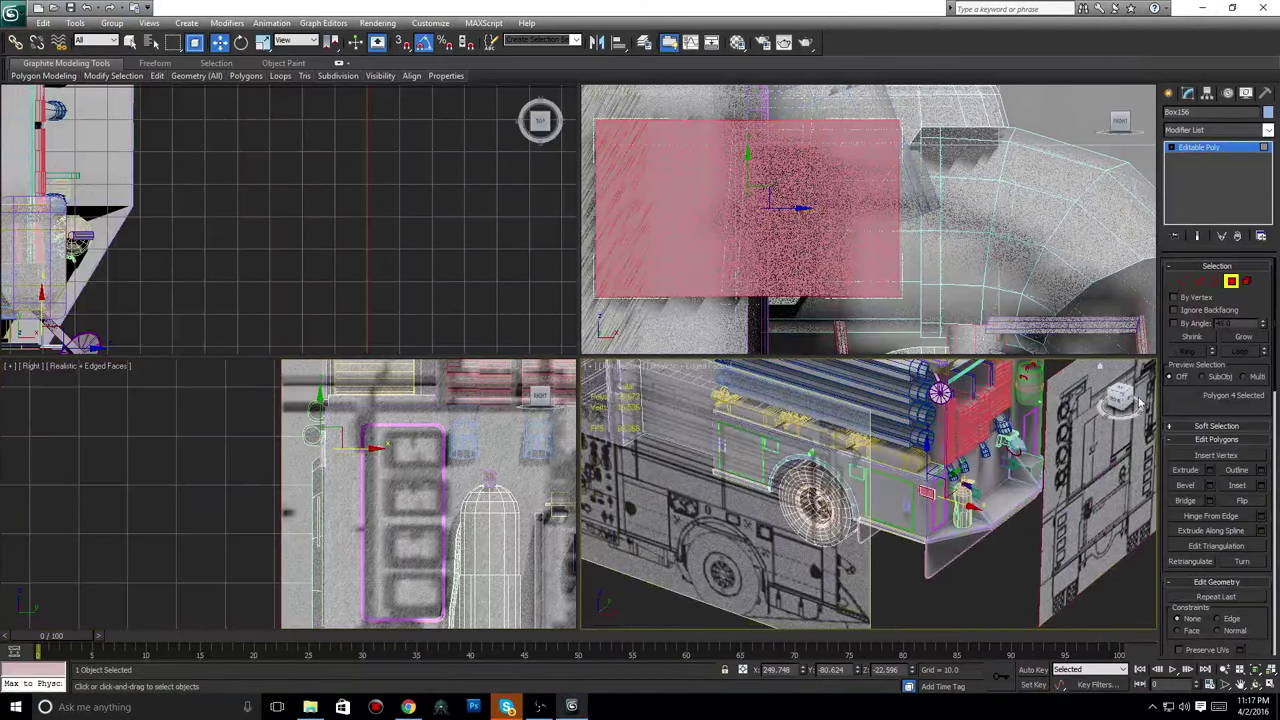
drag(1127, 401, 1062, 388)
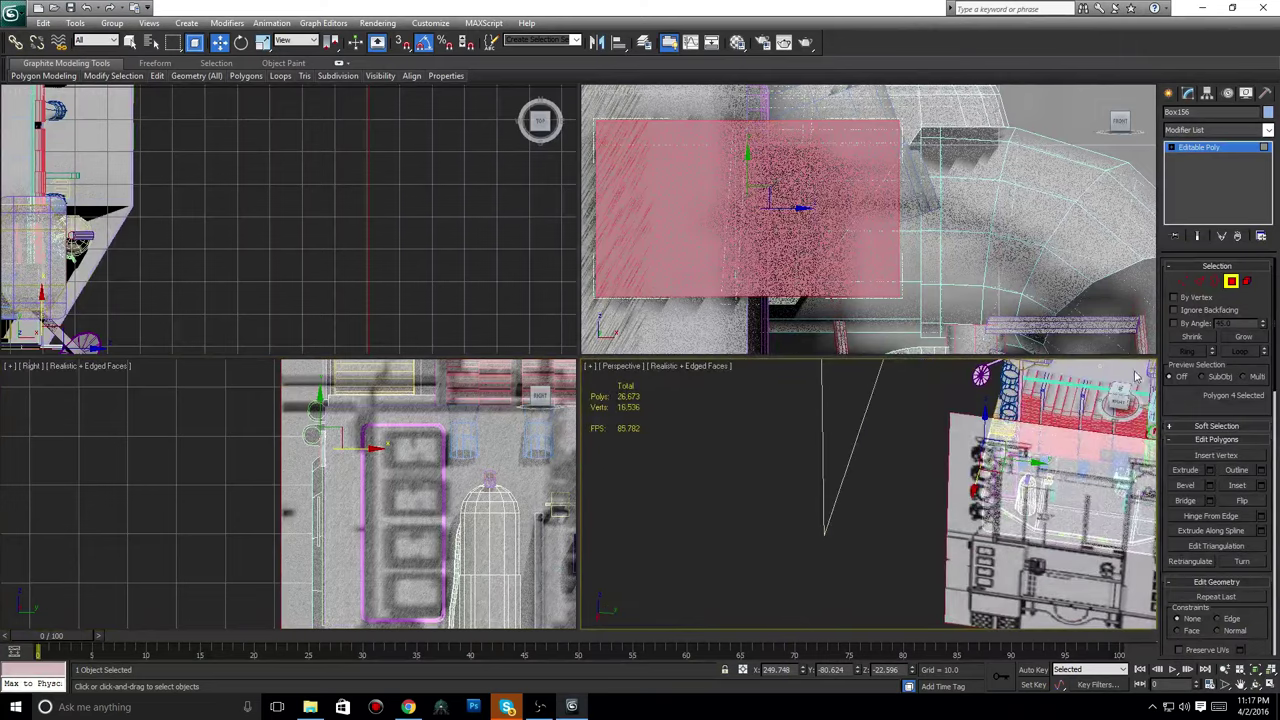
Leave the box's polygon editing and delete the wheel-arch trim on the opposite side of the truck.
click(1170, 92)
scroll(868, 459, up, 1)
middle_drag(1140, 450, 811, 463)
scroll(871, 459, up, 4)
click(814, 467)
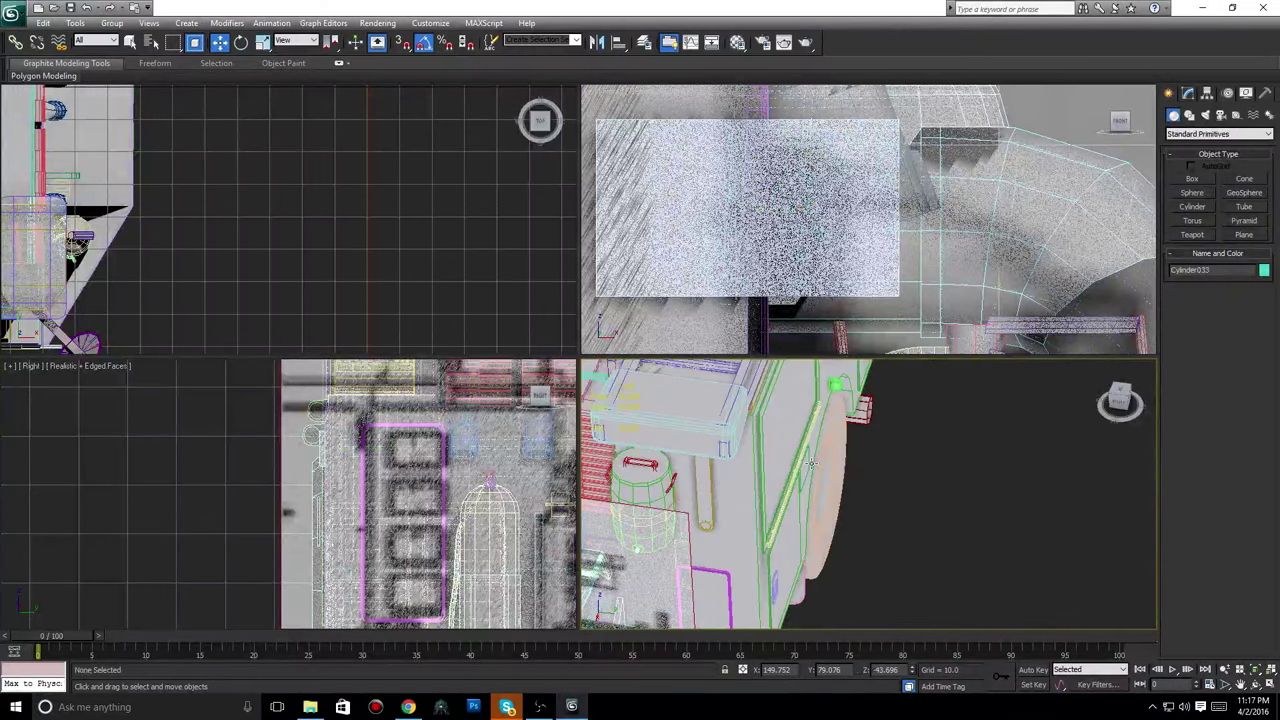
click(900, 464)
Convert the remaining wheel-arch trim, including its Smooth modifier, to an Editable Poly and activate edge selection.
middle_drag(908, 464, 977, 457)
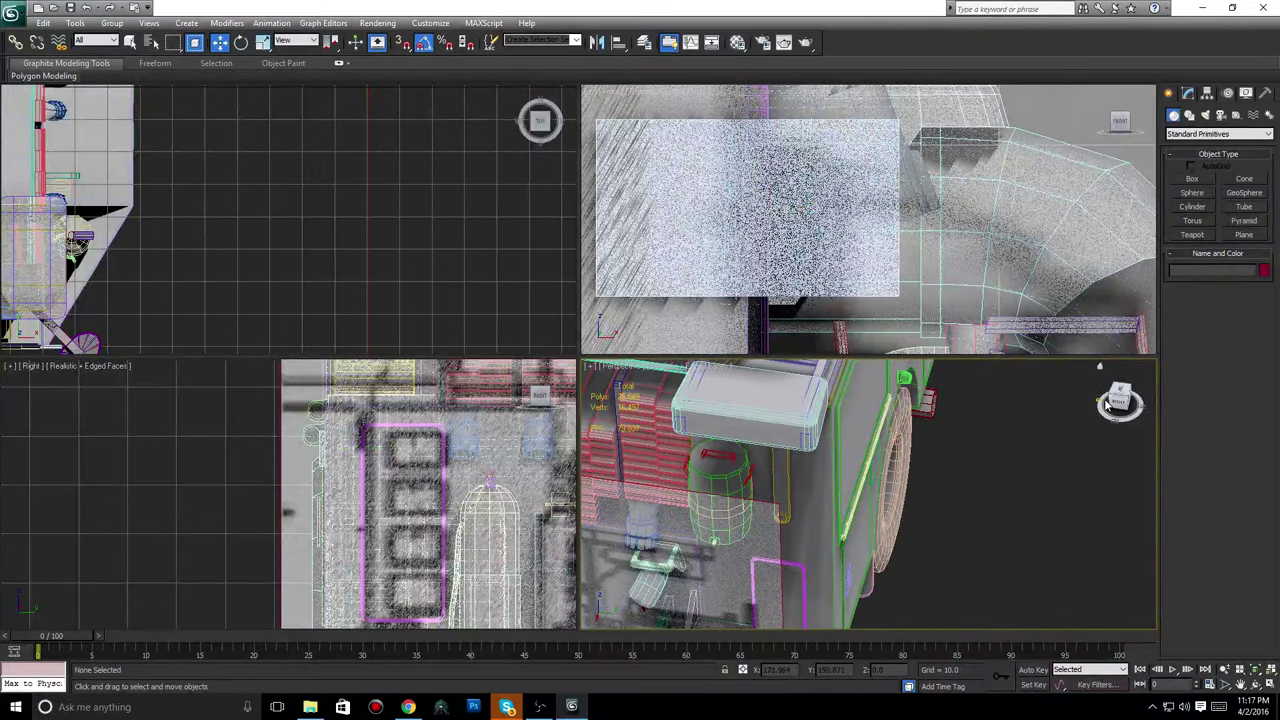
drag(1107, 405, 1010, 480)
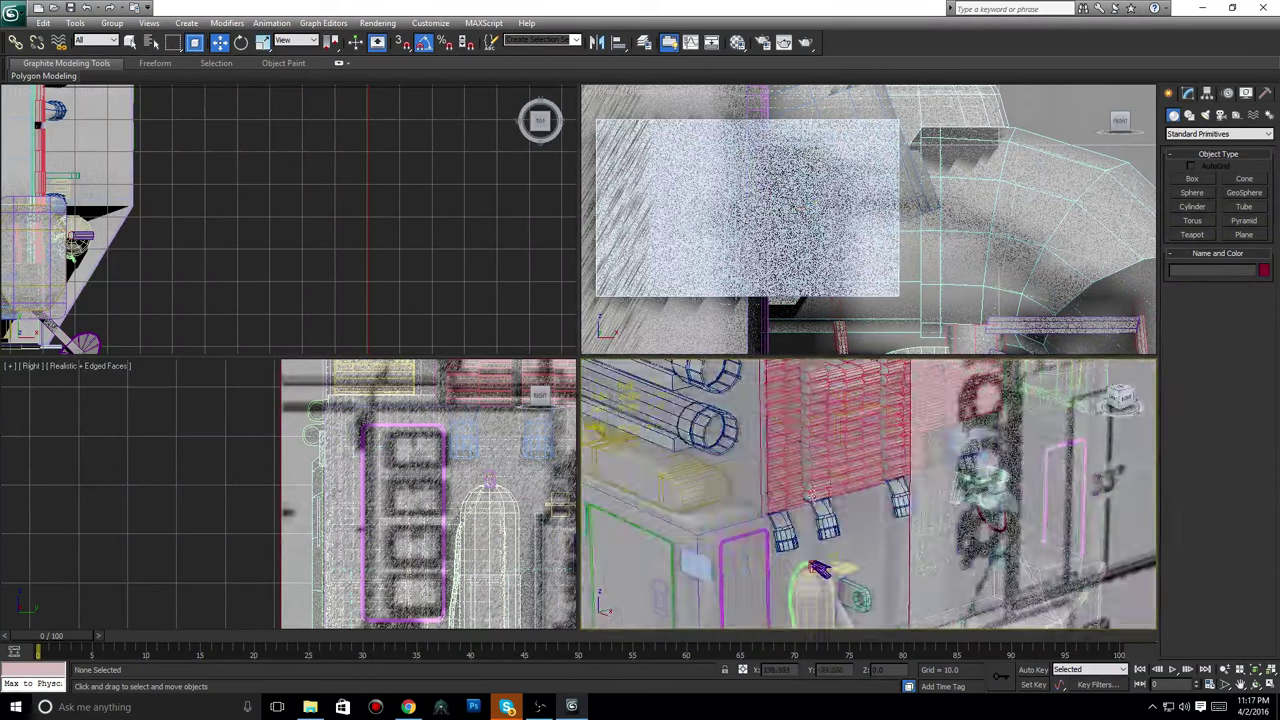
middle_drag(900, 480, 967, 477)
middle_drag(862, 489, 1018, 505)
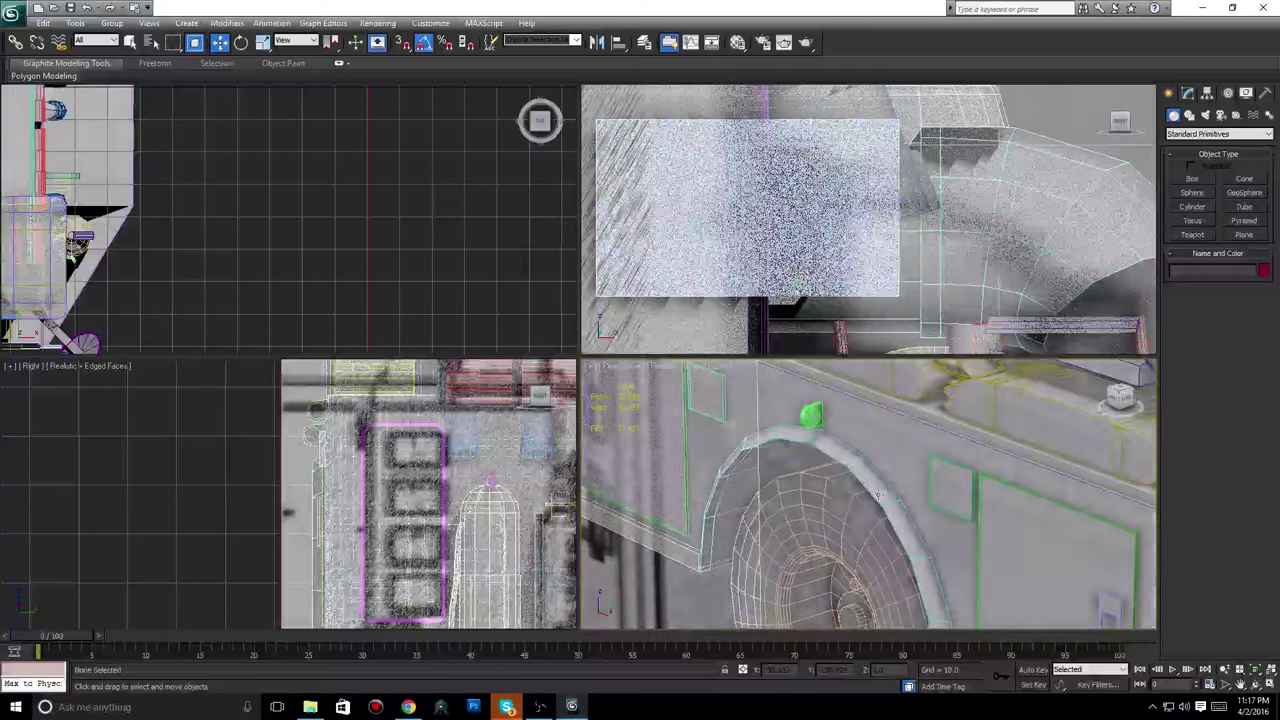
click(884, 490)
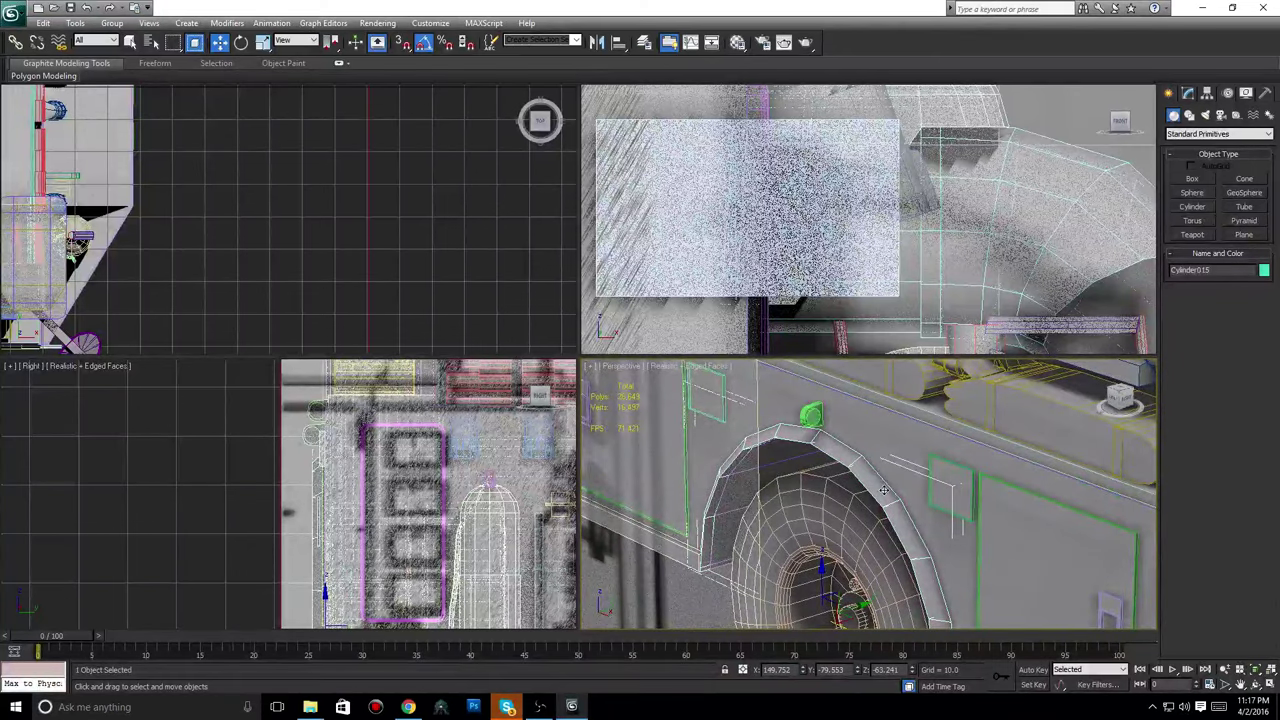
click(1187, 93)
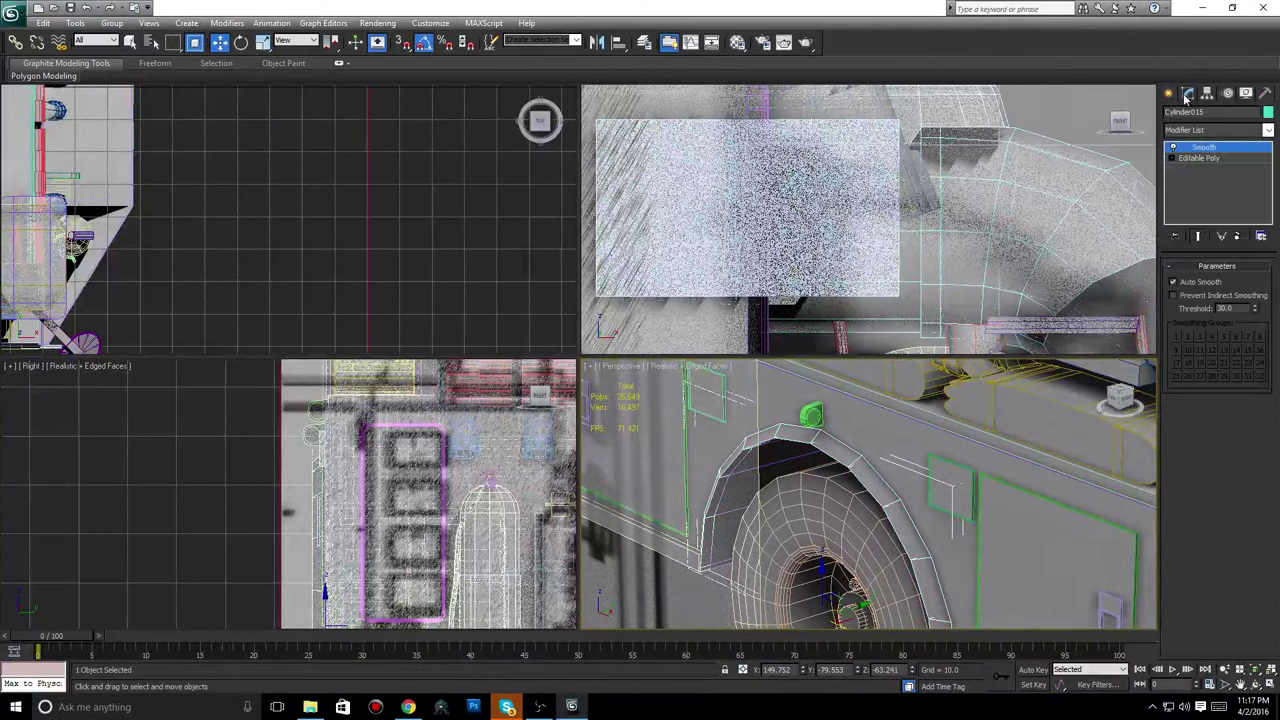
right_click(886, 512)
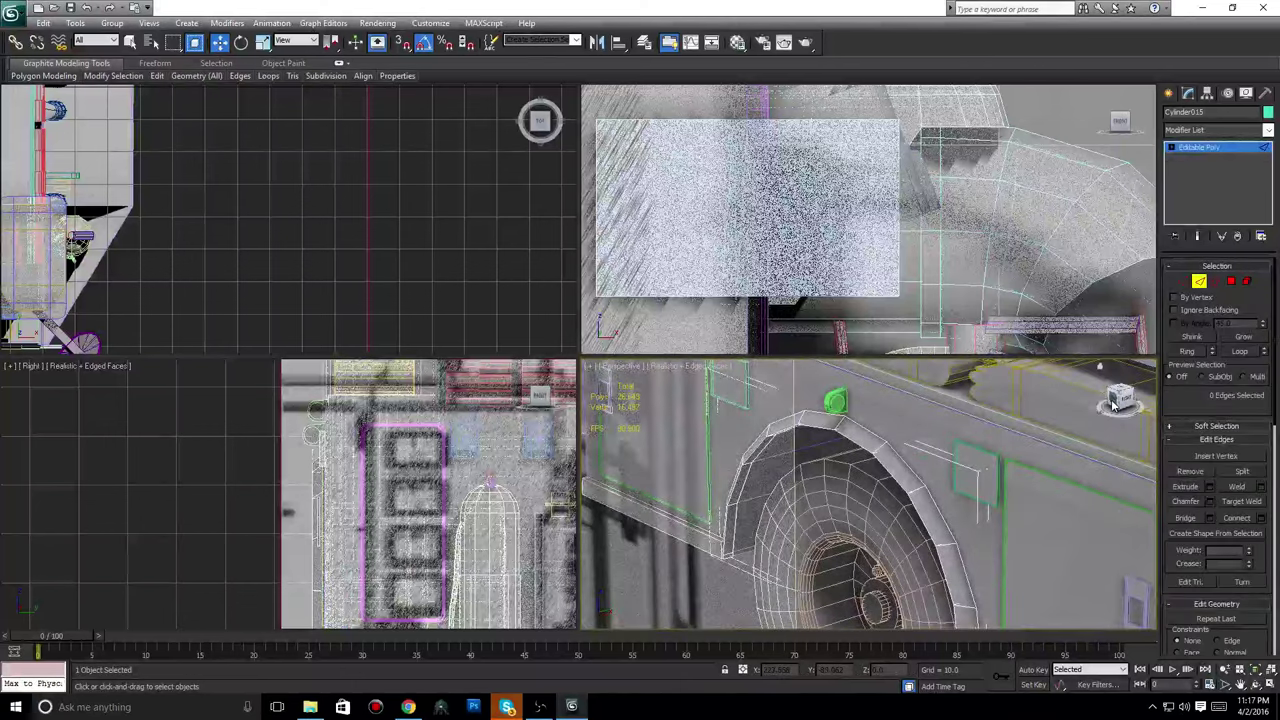
Select the outer edge at the lower end of the wheel-arch trim beside the side step.
alt+middle_drag(945, 535, 868, 509)
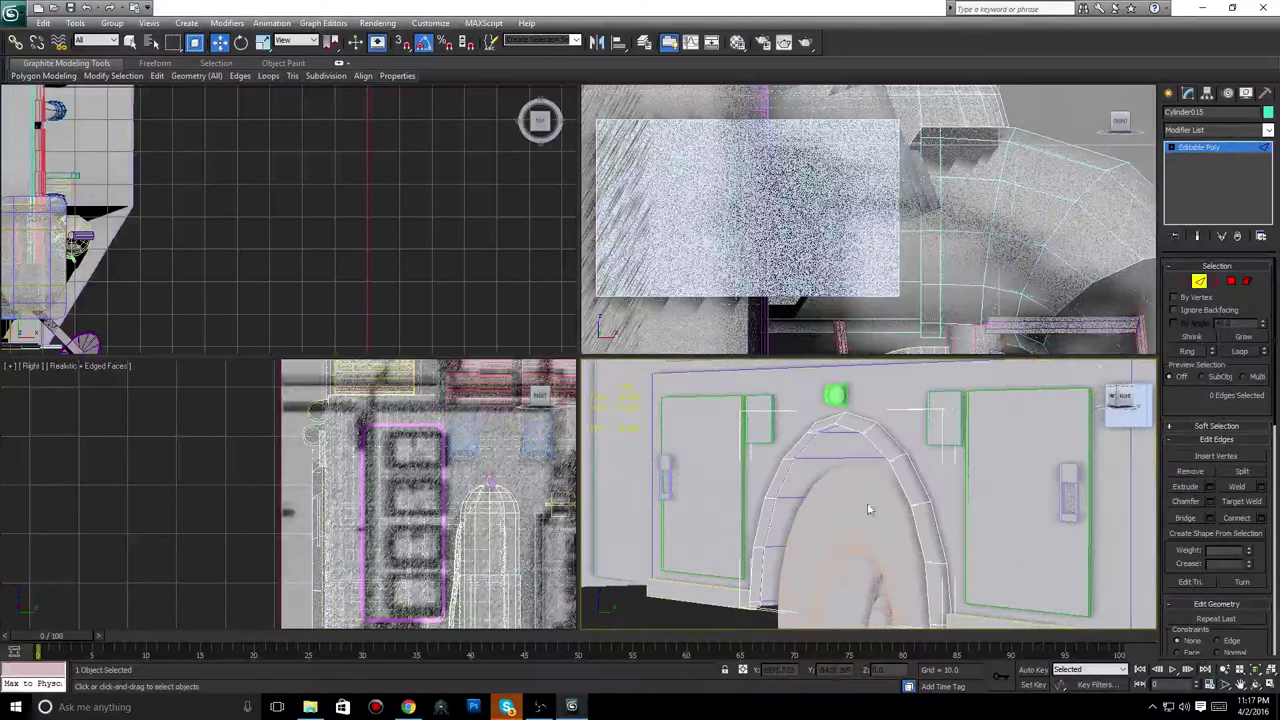
middle_drag(755, 534, 849, 508)
scroll(849, 508, up, 3)
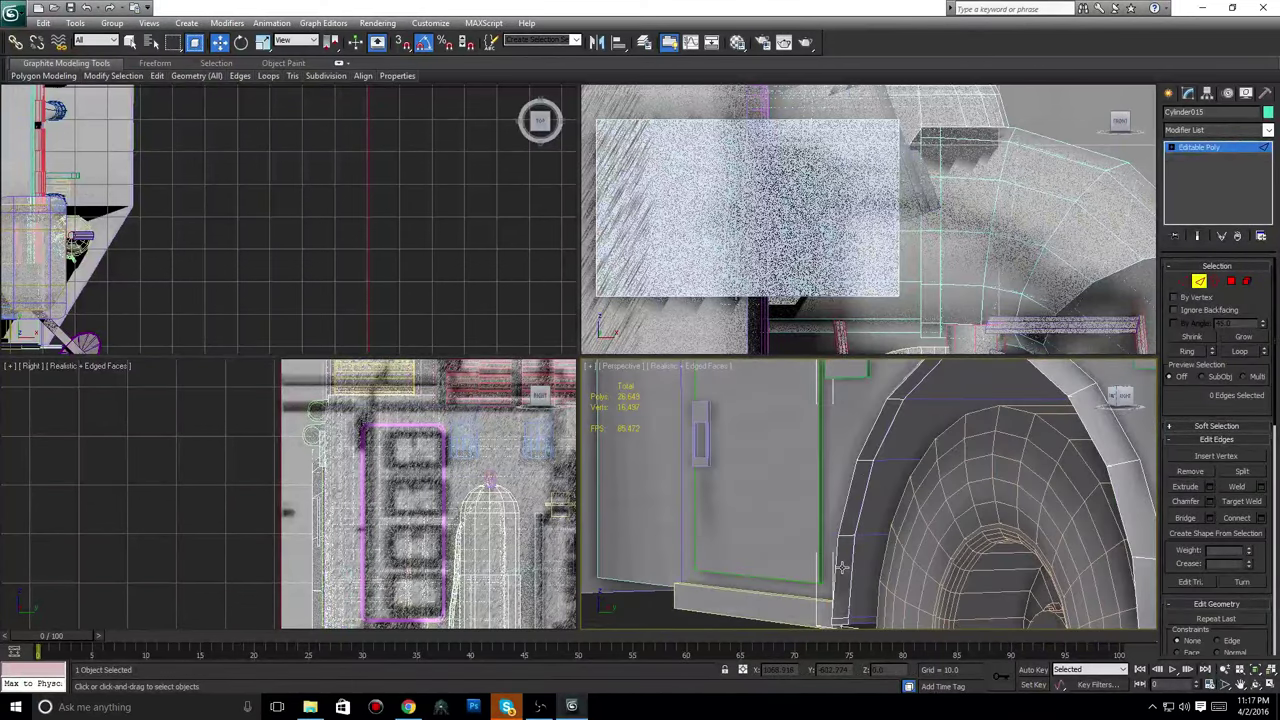
scroll(832, 596, up, 5)
middle_drag(832, 596, 903, 534)
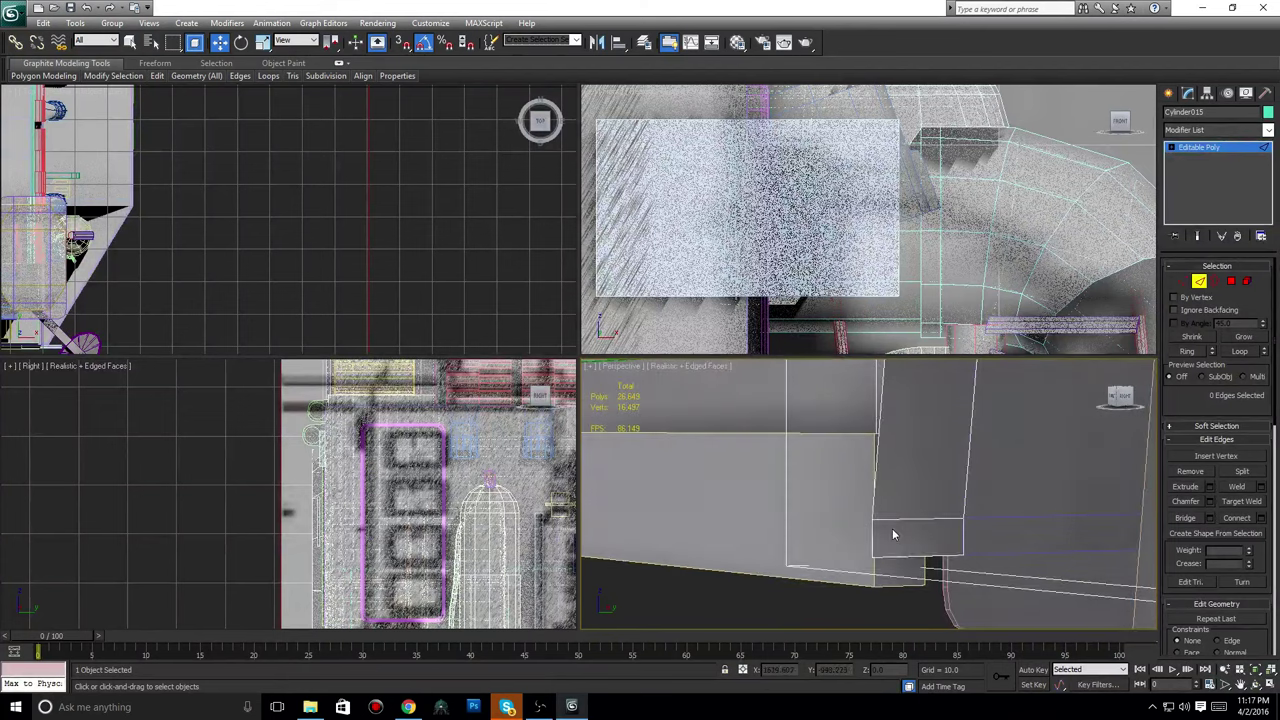
click(878, 532)
Region-select the edges along the wheel-arch trim's outermost side in the Top view.
scroll(355, 447, down, 6)
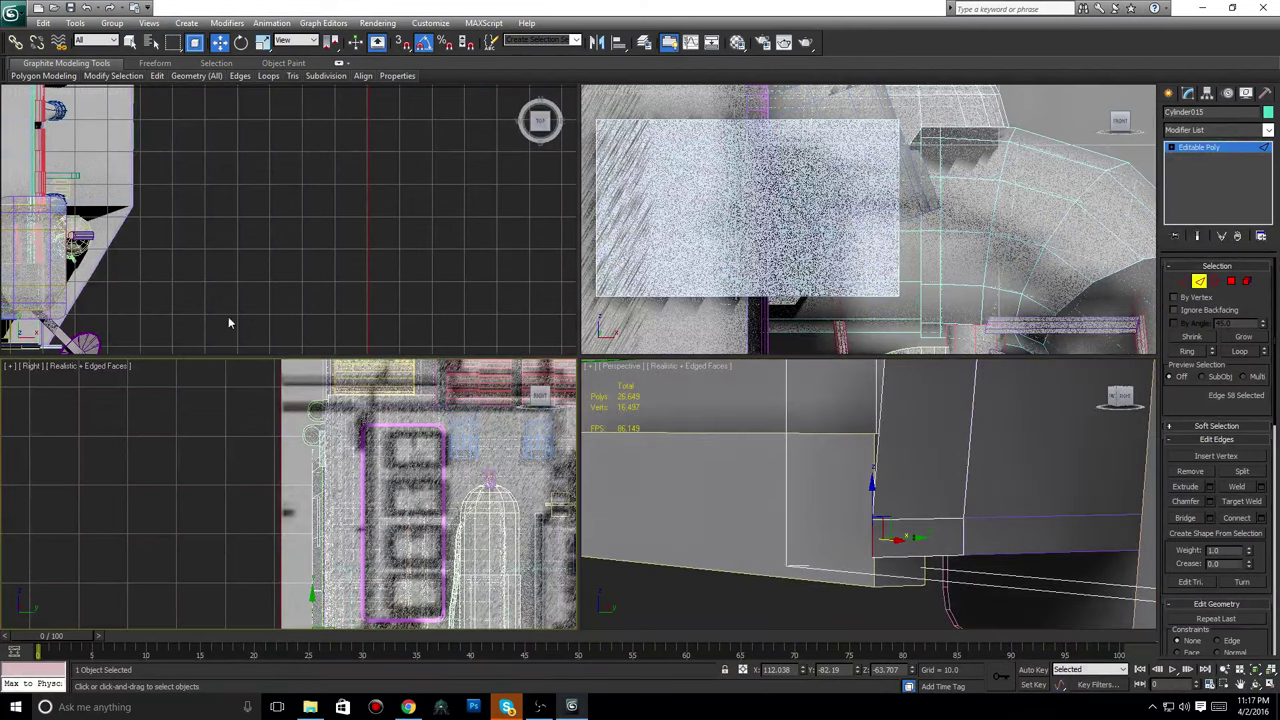
scroll(154, 286, down, 5)
middle_drag(235, 300, 426, 247)
scroll(400, 249, up, 4)
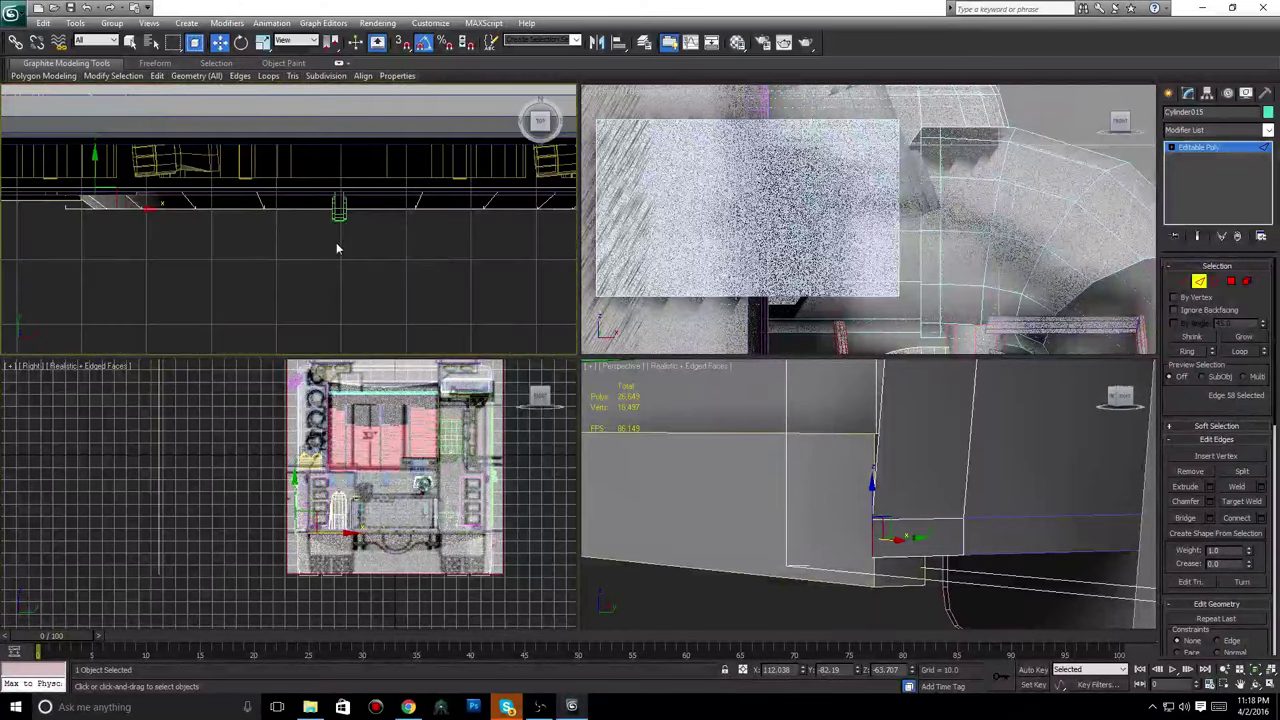
drag(548, 228, 589, 228)
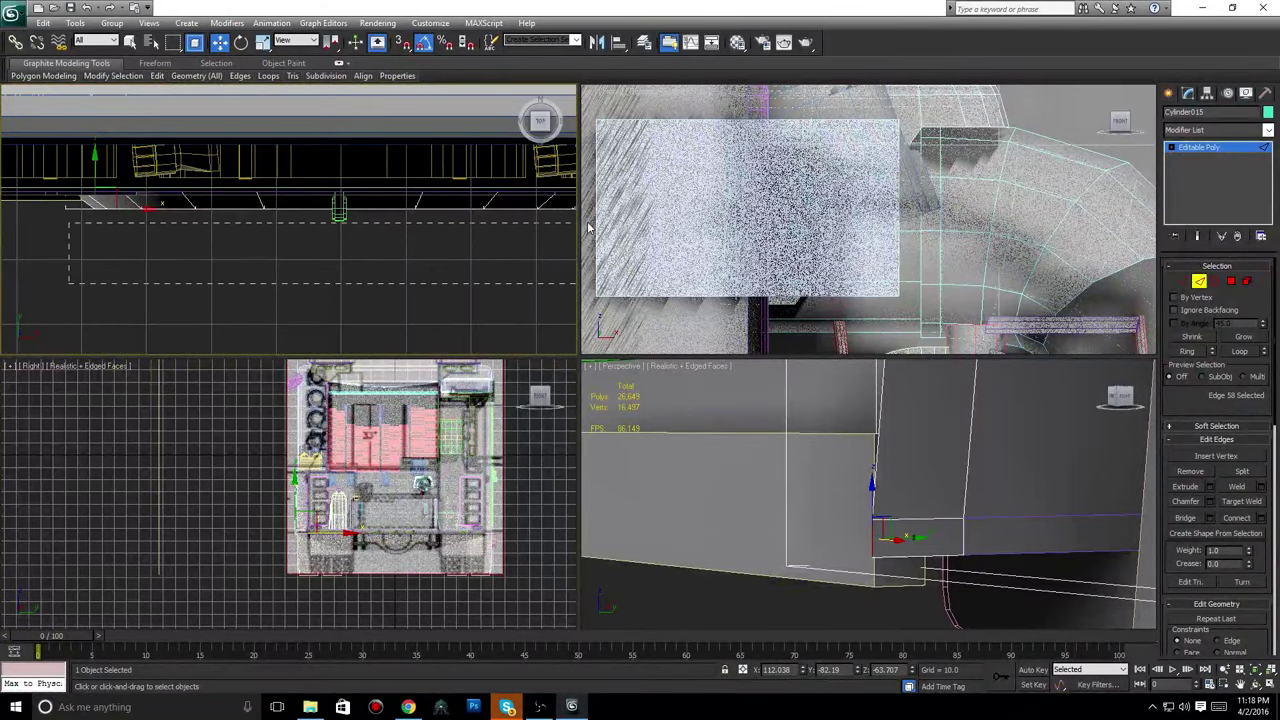
drag(684, 212, 751, 212)
scroll(289, 258, down, 3)
middle_drag(289, 258, 377, 272)
scroll(917, 553, down, 3)
scroll(916, 552, down, 5)
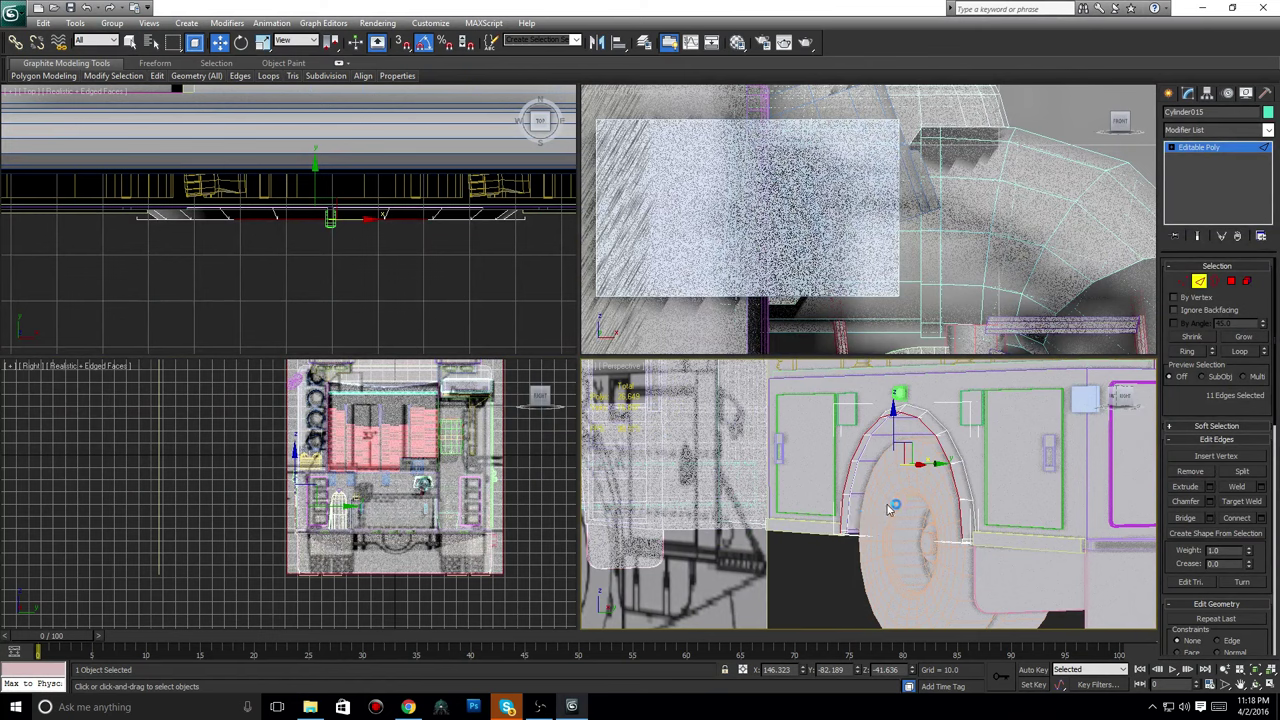
Add the missing lower end edge to the selection and move the trim's edges outward to Y about -83.
scroll(860, 515, up, 5)
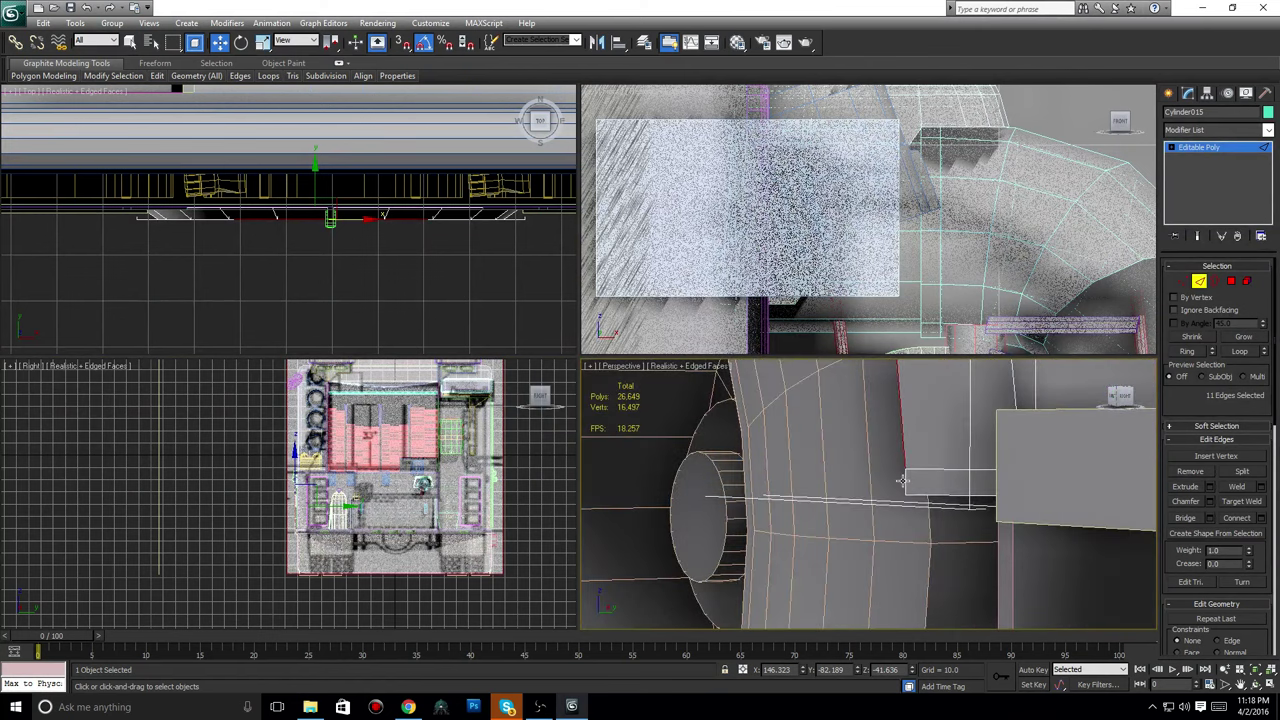
ctrl+click(901, 481)
scroll(373, 256, up, 2)
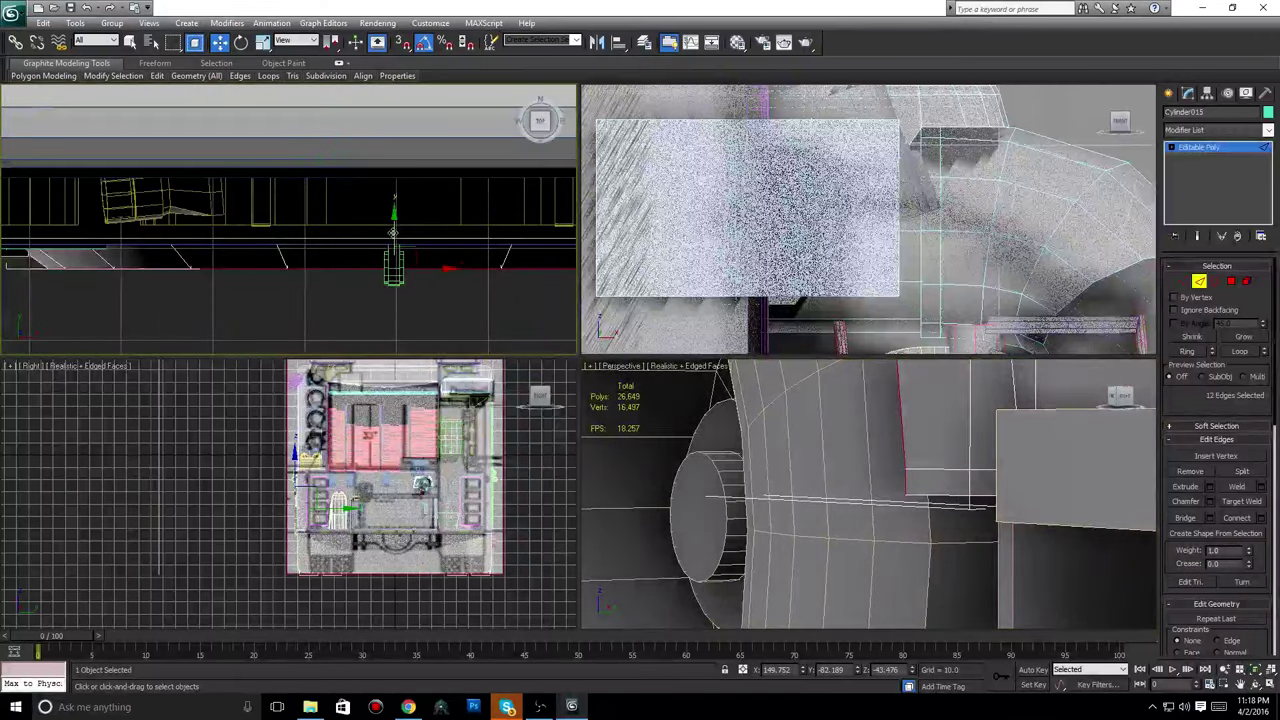
drag(393, 232, 391, 241)
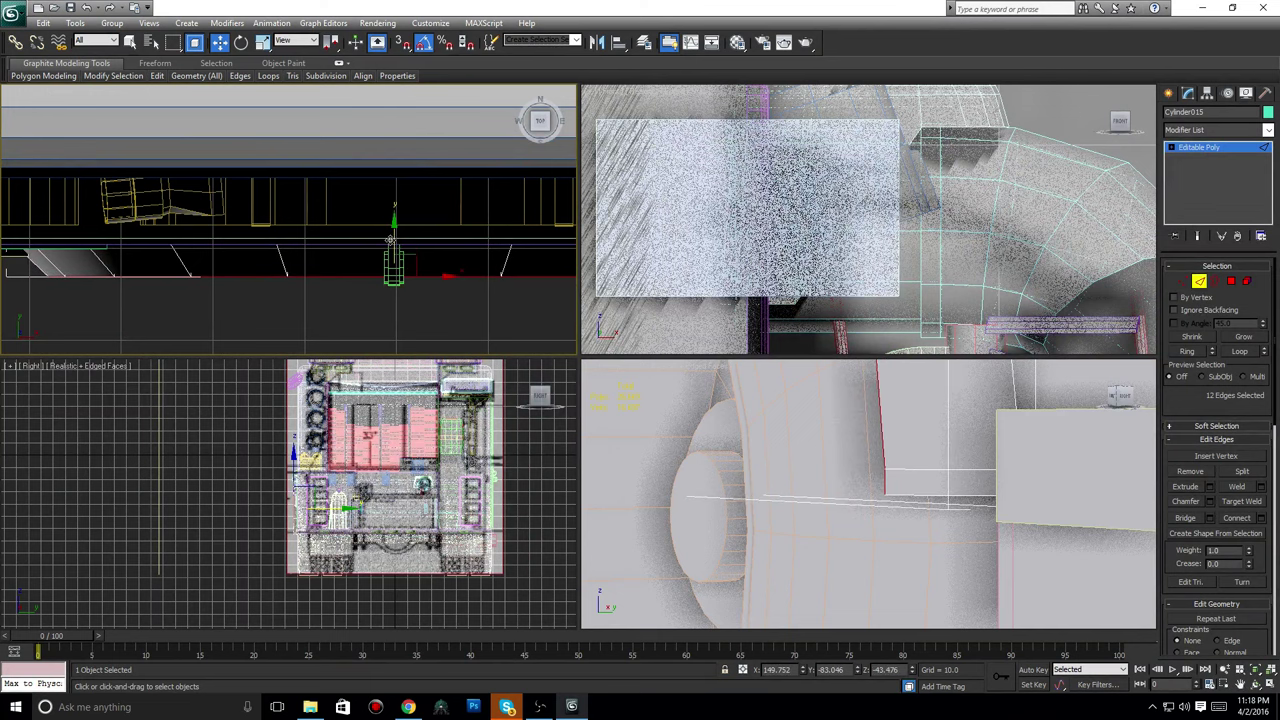
Check the rear reference photo, move the wheel-arch trim's selected outer edges outward to Y about -84.2, and clear the selection.
scroll(400, 467, up, 6)
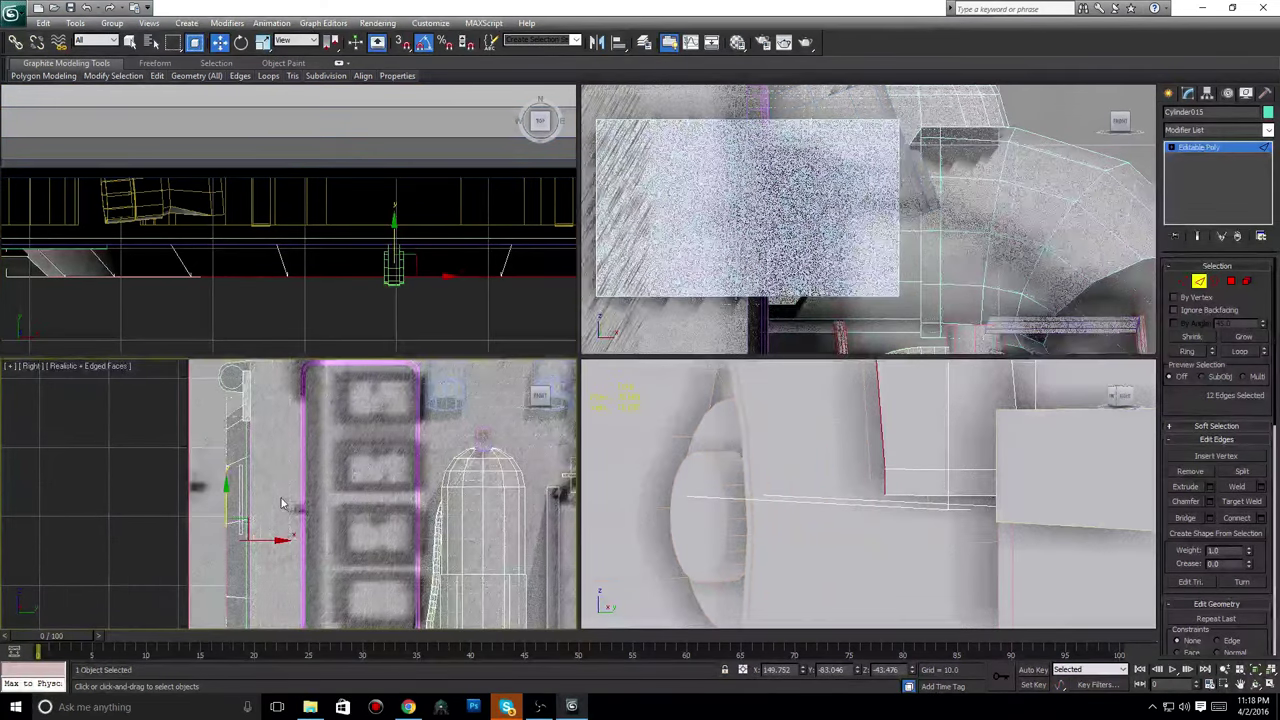
click(412, 706)
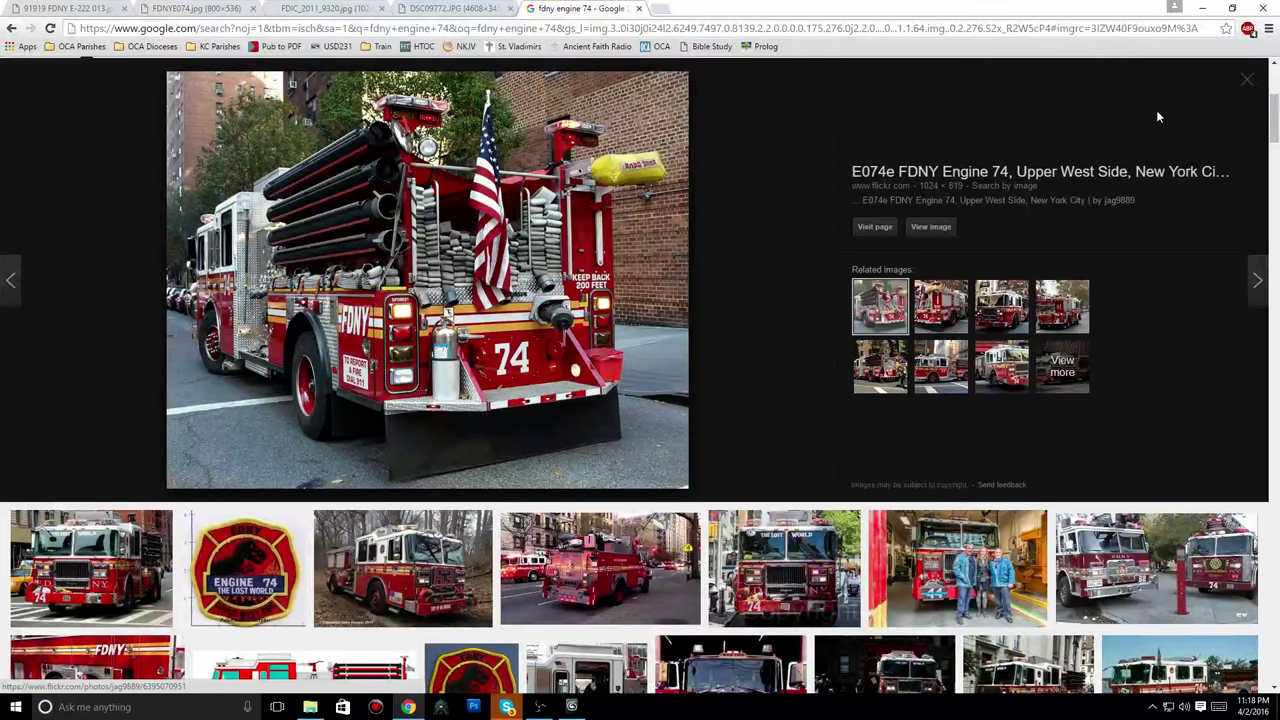
click(1203, 8)
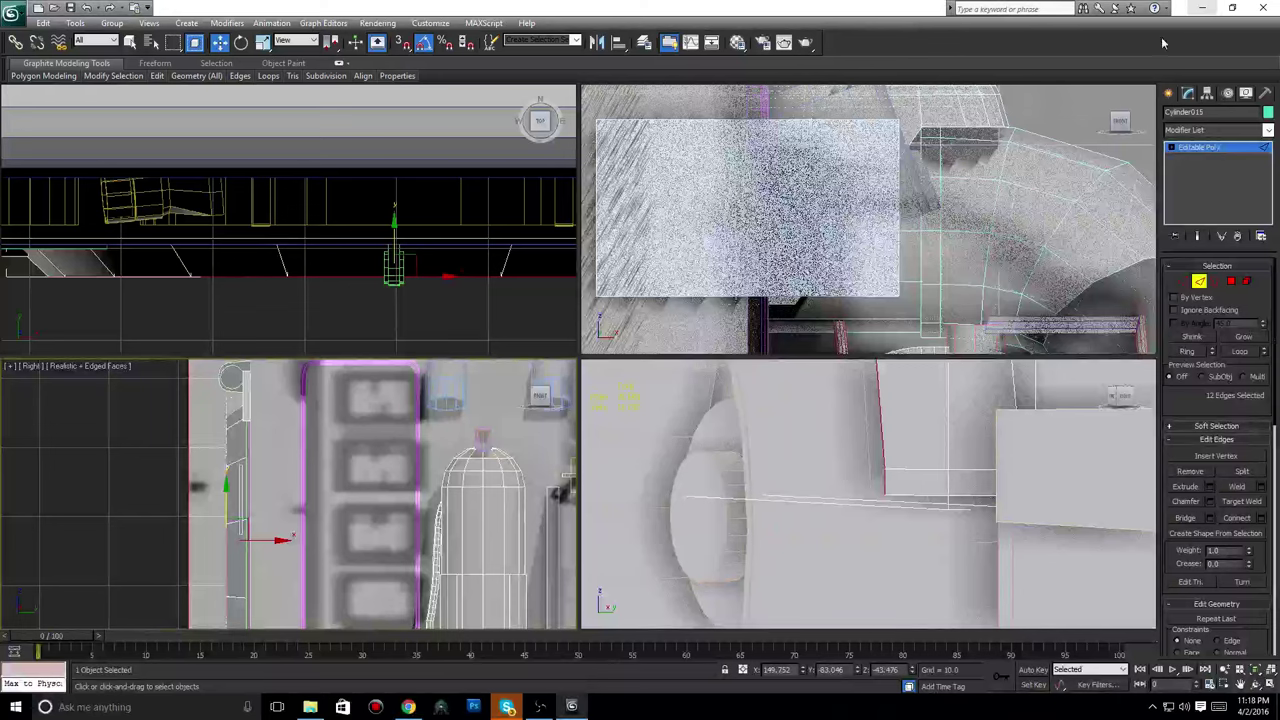
middle_drag(294, 504, 358, 557)
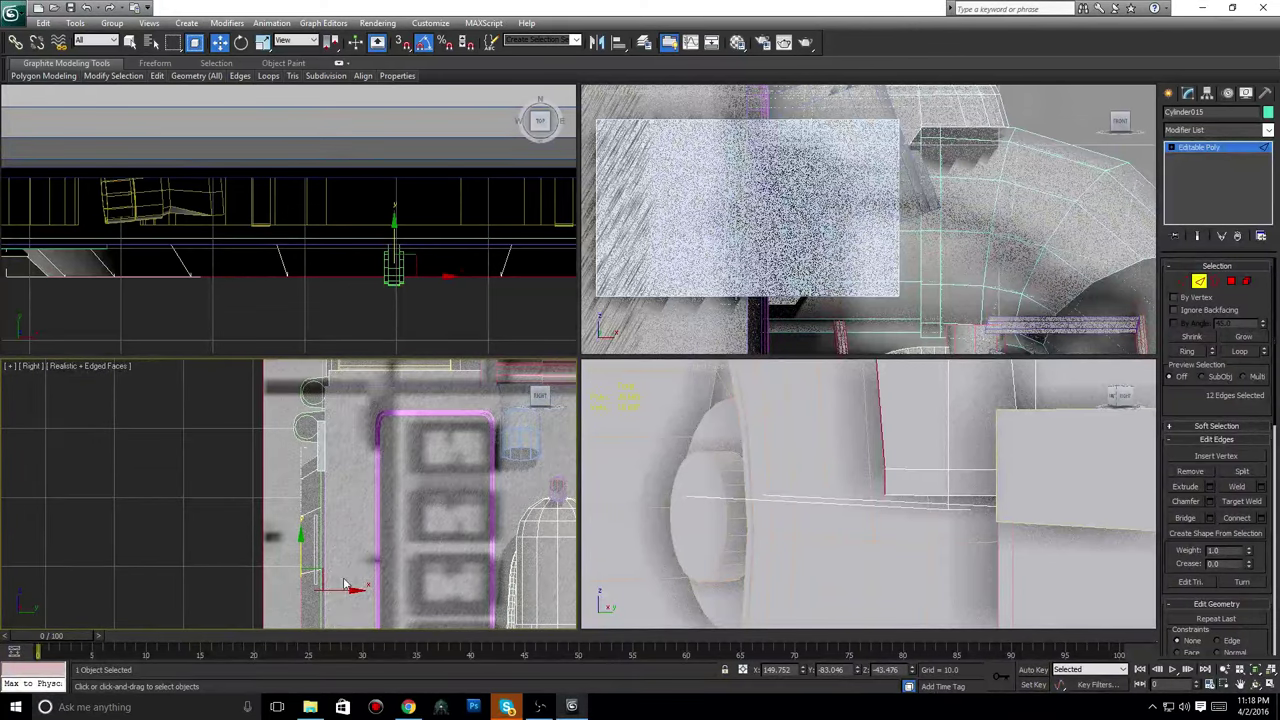
drag(339, 589, 331, 590)
scroll(400, 540, down, 5)
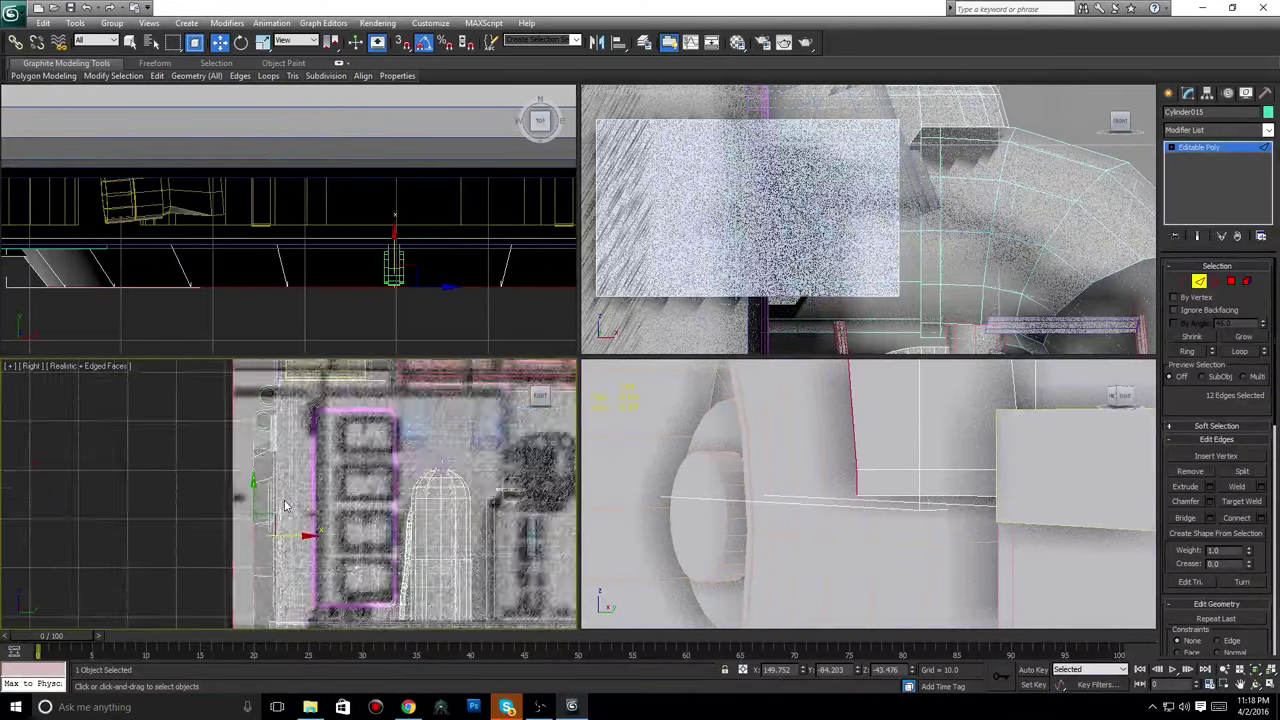
scroll(778, 563, down, 8)
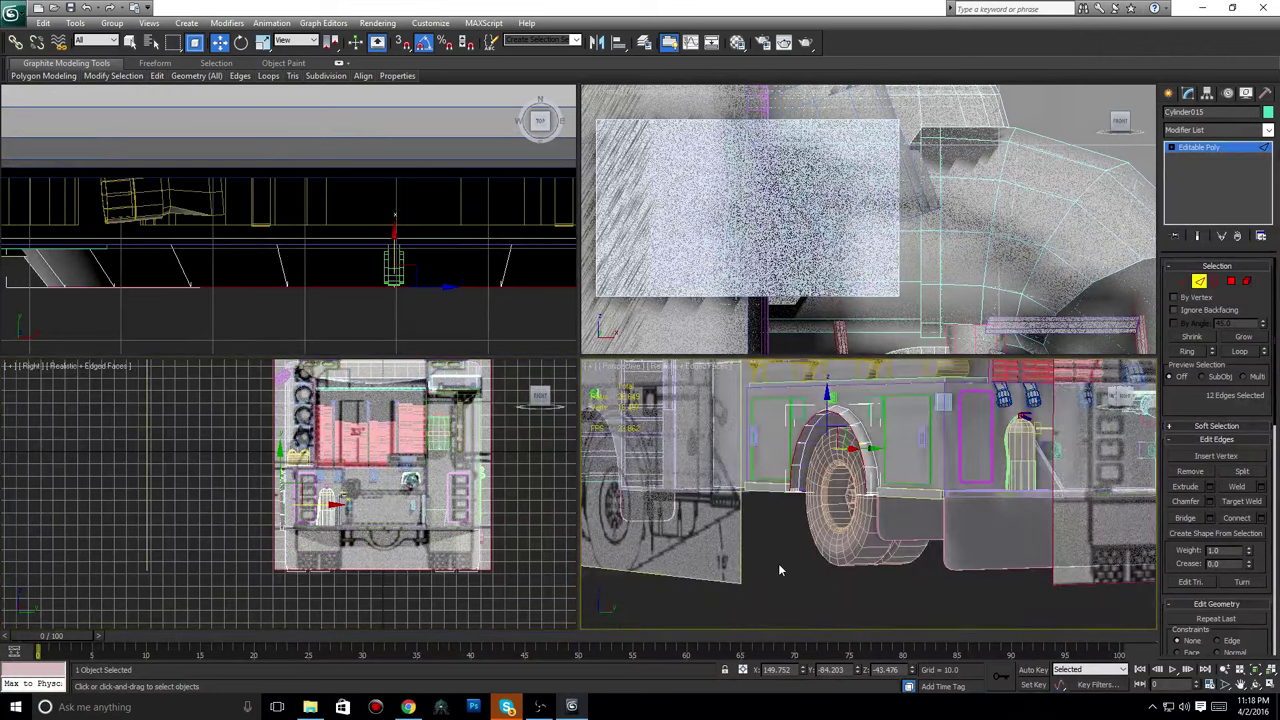
click(778, 564)
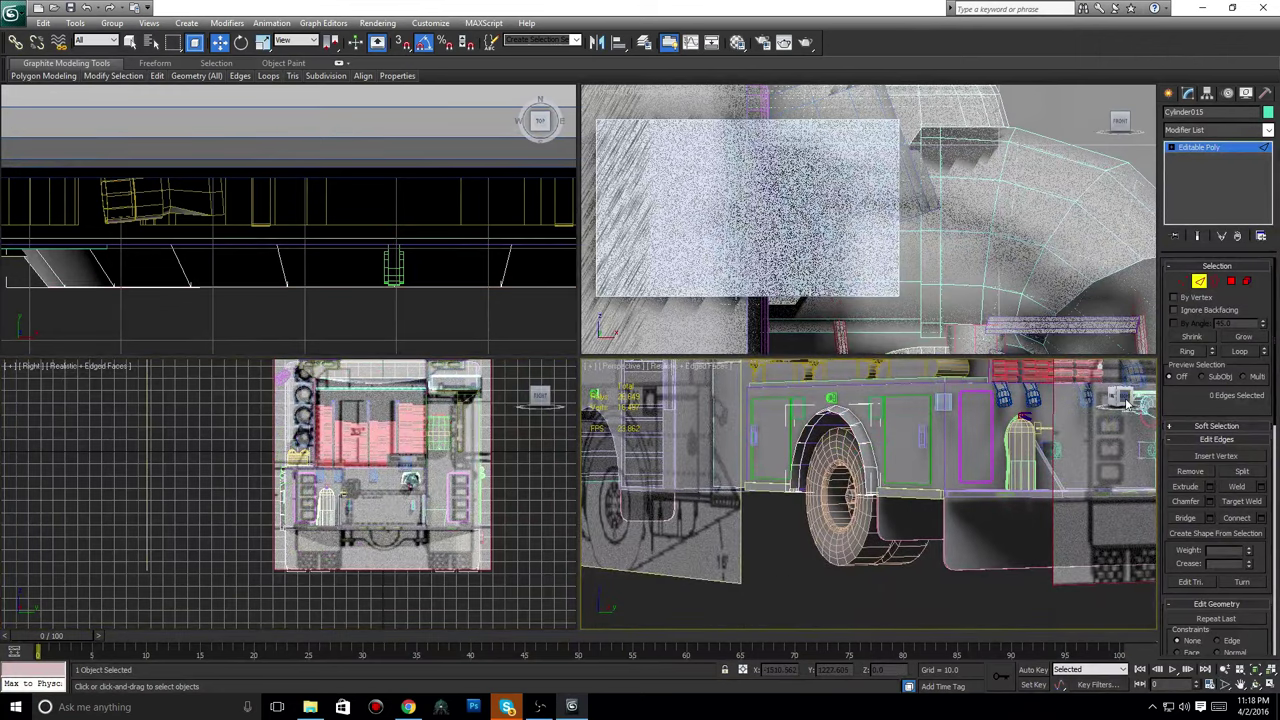
Inspect the trim from the truck's rear side, and look through the browser's FDNY Engine 74 image results for views of the wheel arch.
alt+middle_drag(1030, 425, 784, 491)
scroll(948, 470, up, 4)
drag(1128, 428, 1120, 402)
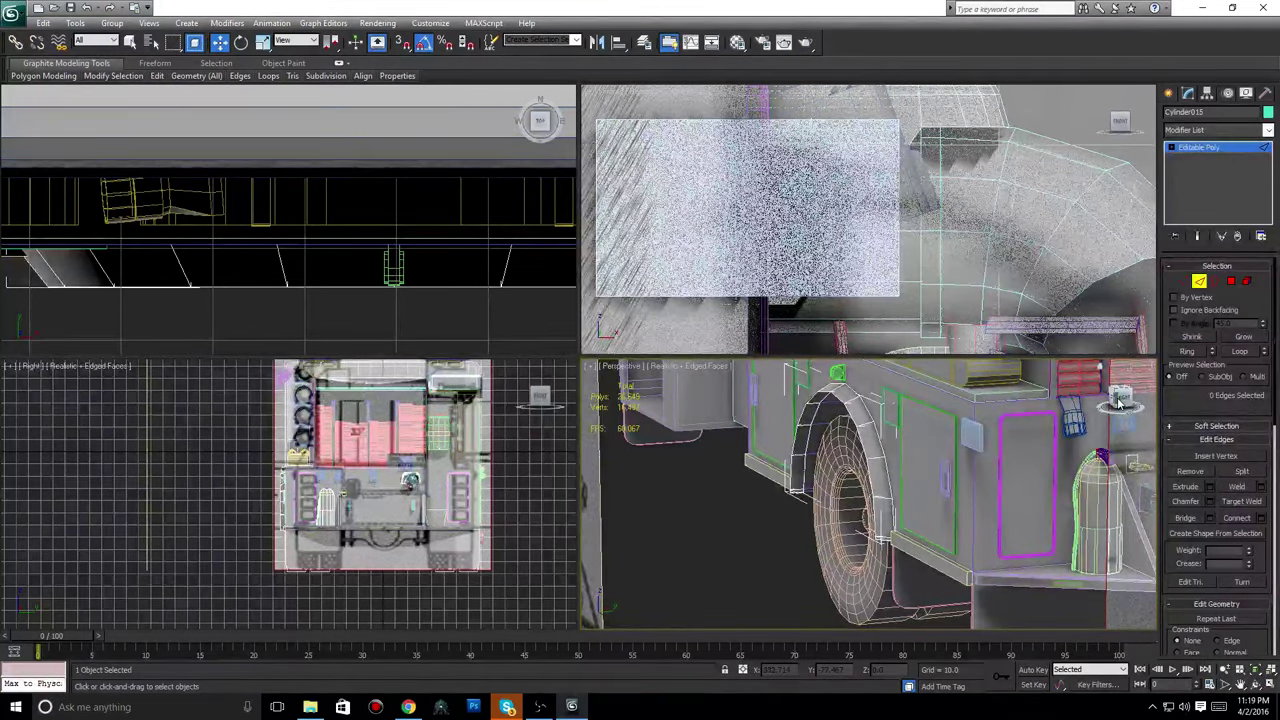
click(409, 707)
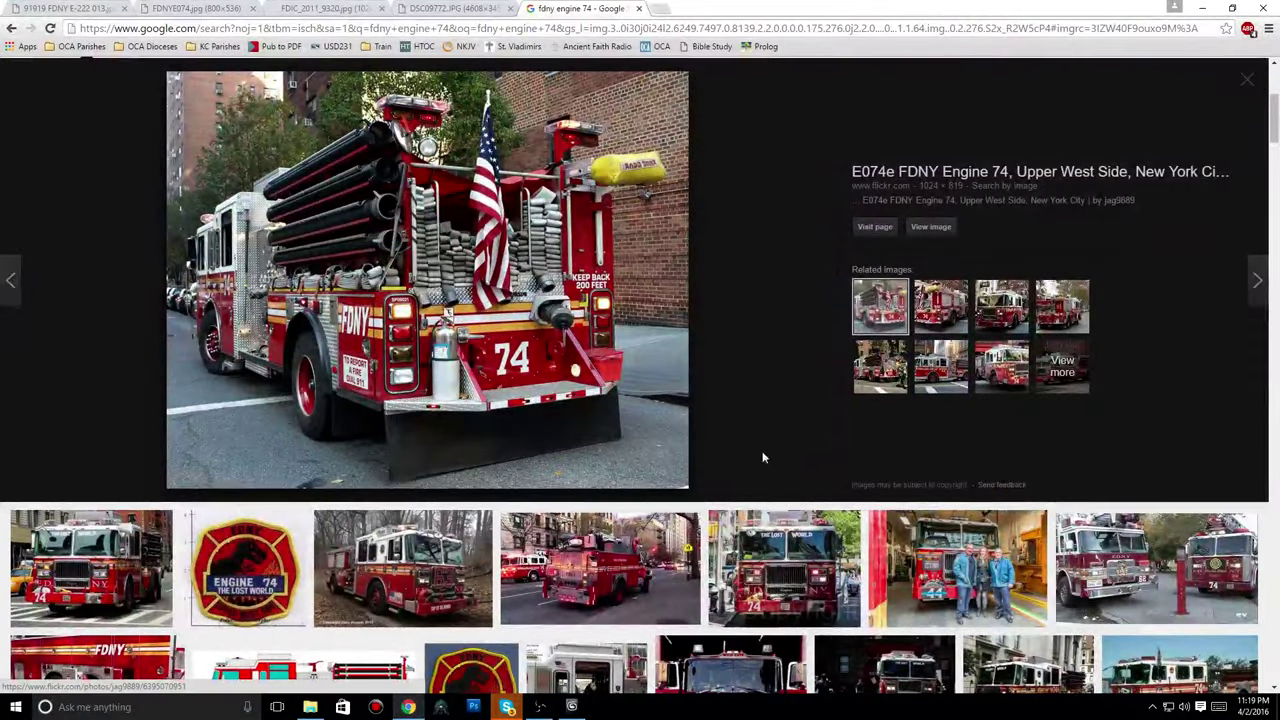
click(940, 305)
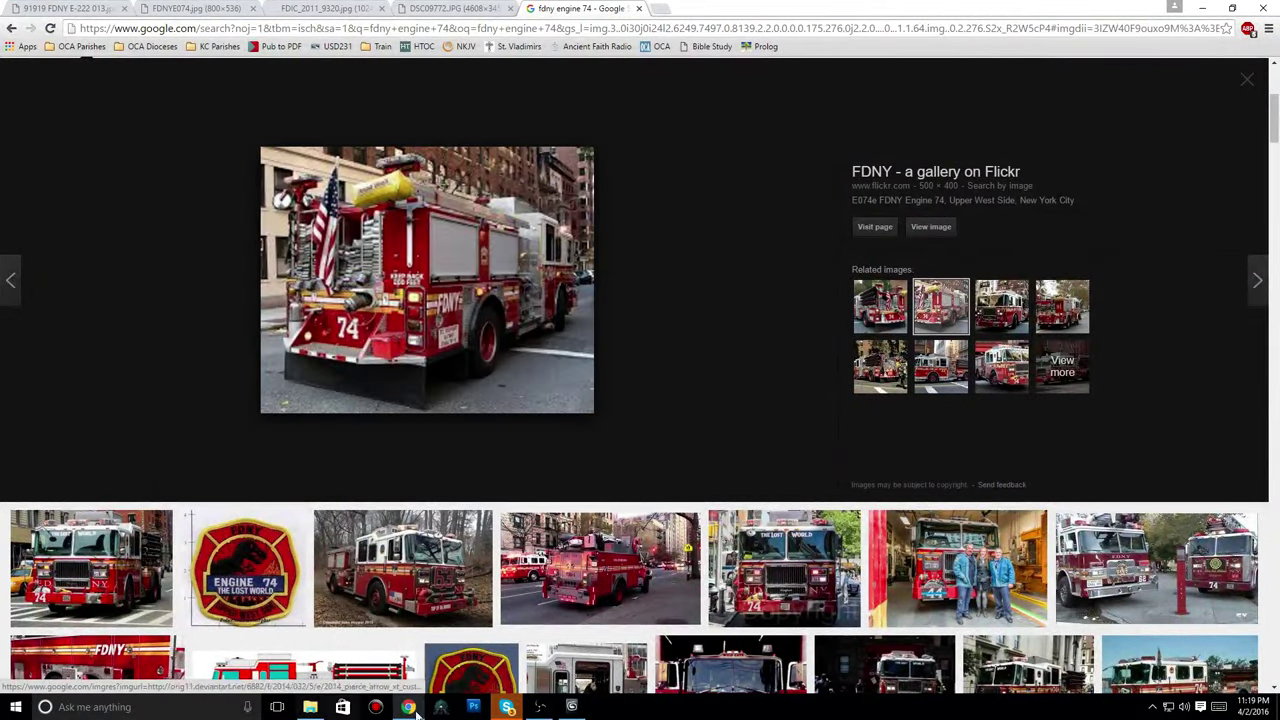
click(576, 576)
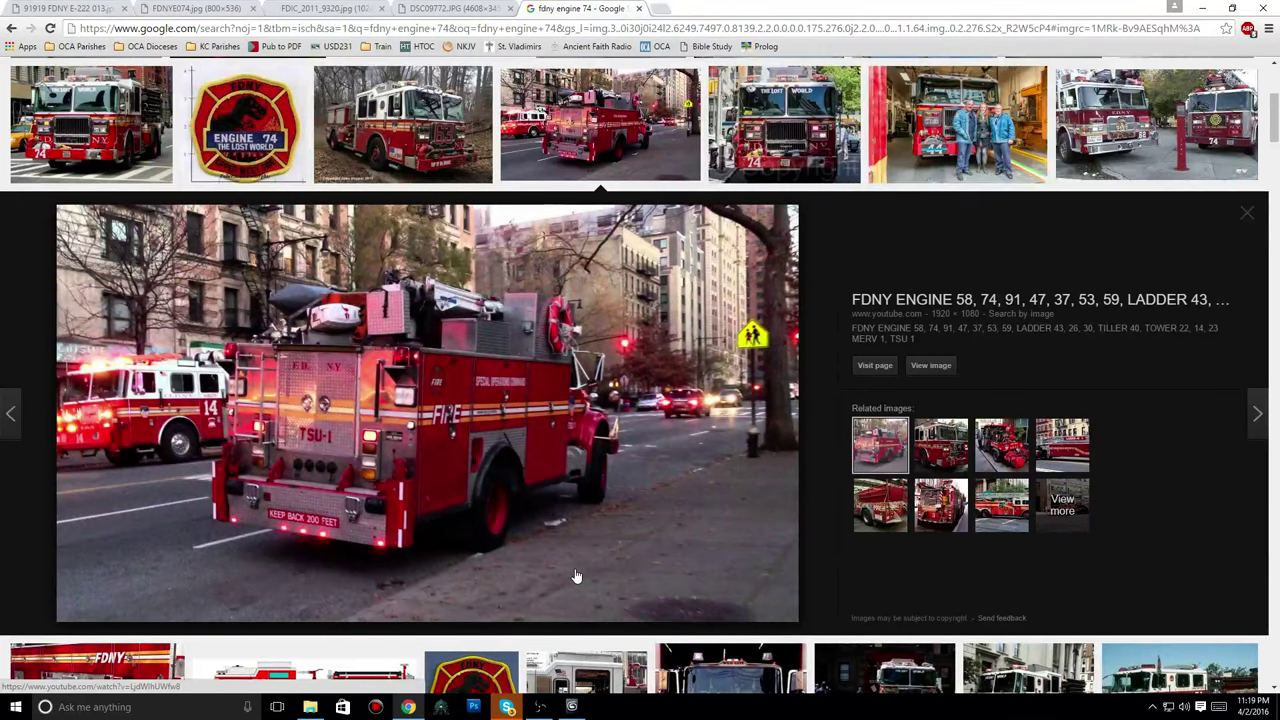
scroll(576, 576, down, 3)
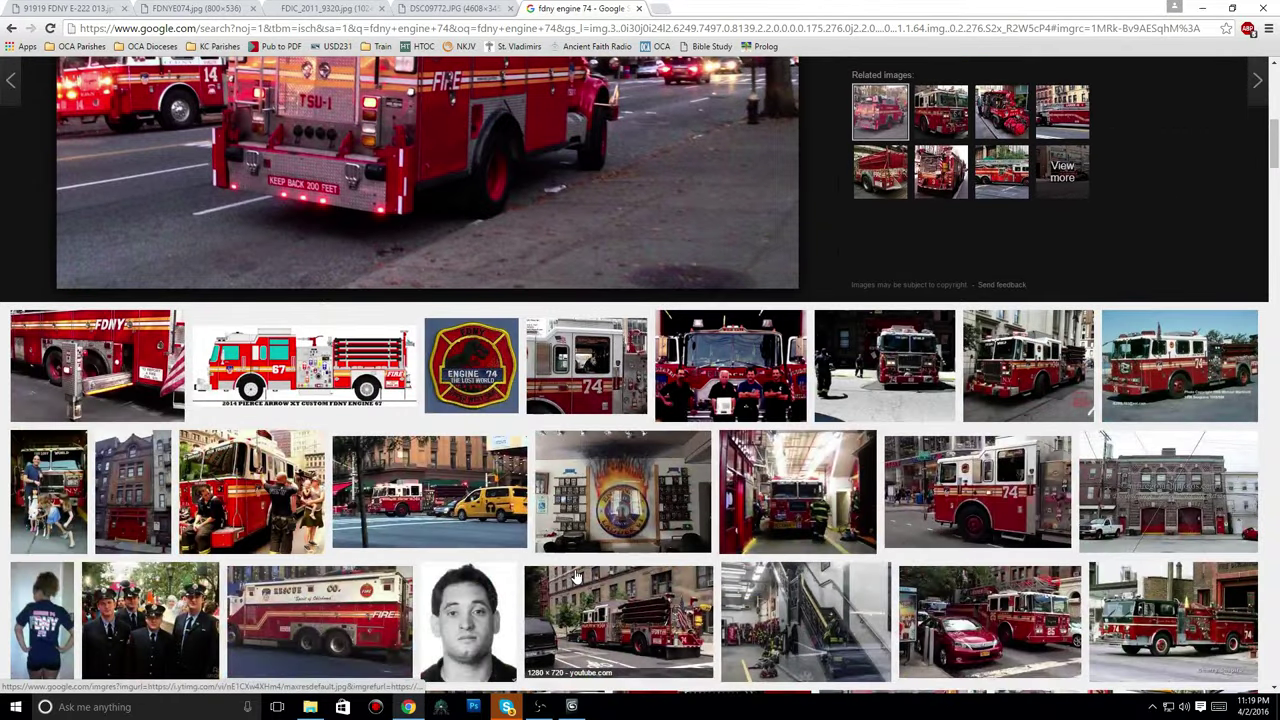
scroll(576, 576, down, 1)
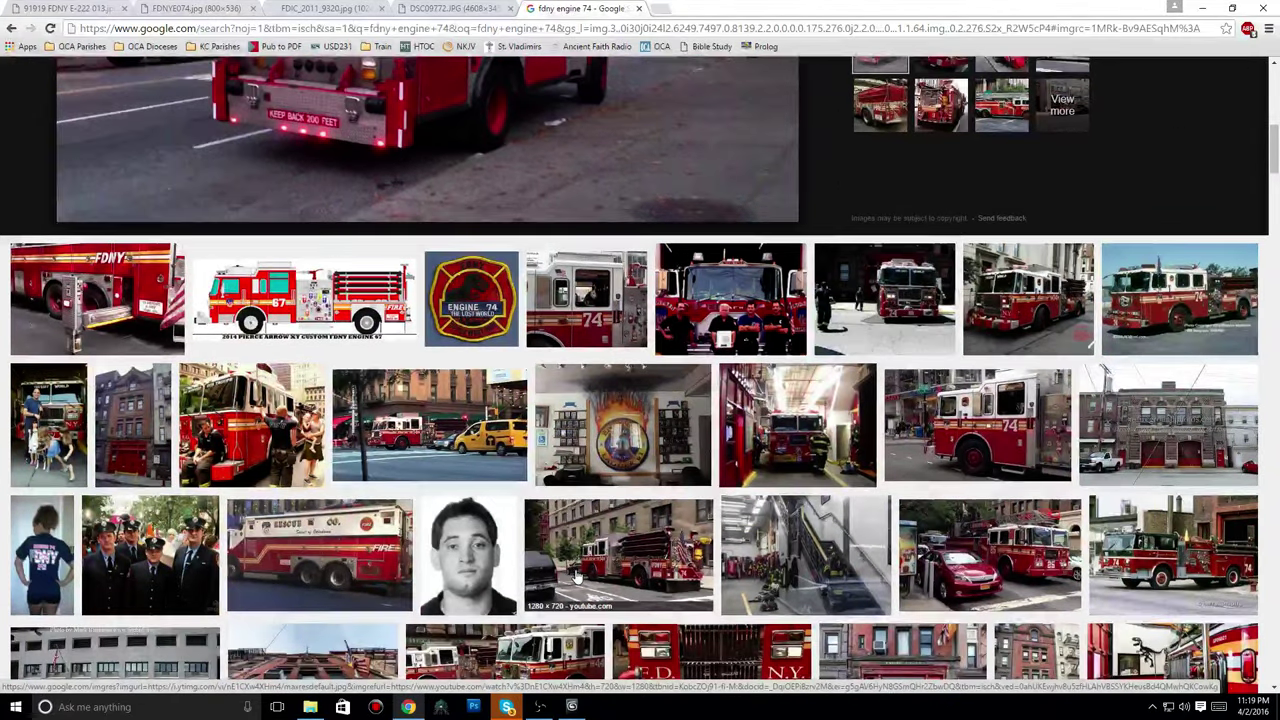
click(577, 578)
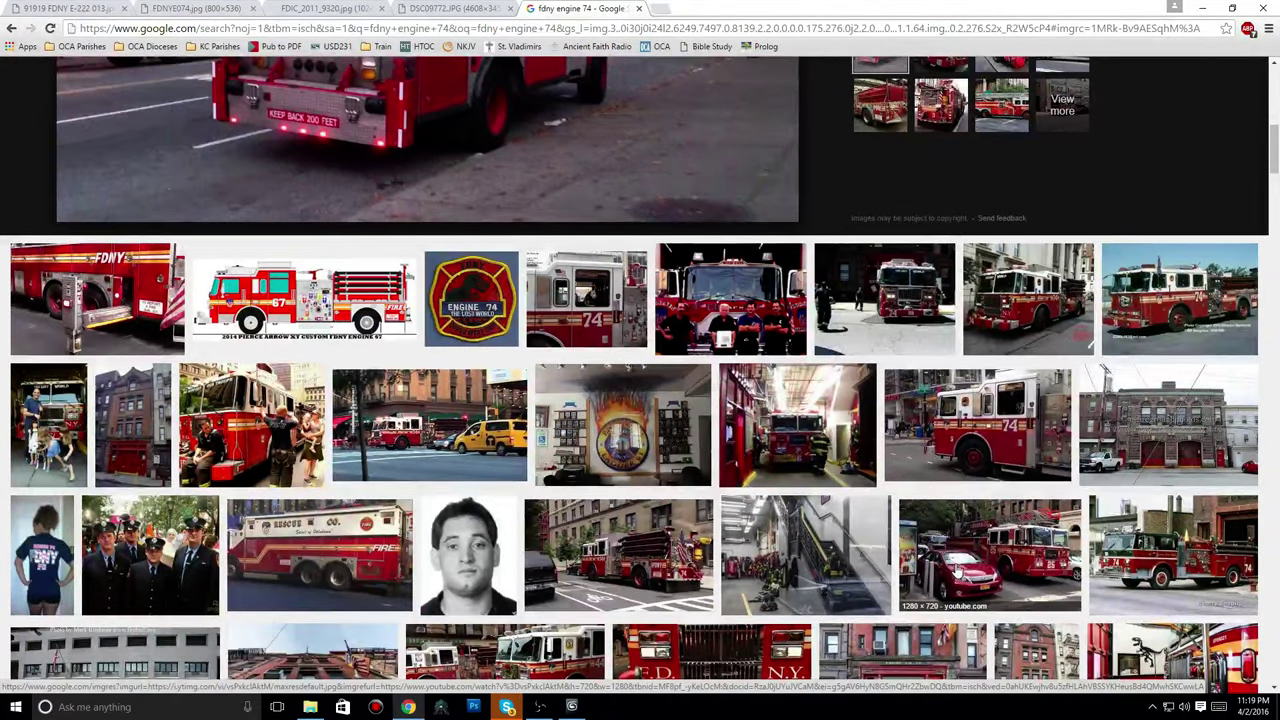
scroll(958, 568, up, 1)
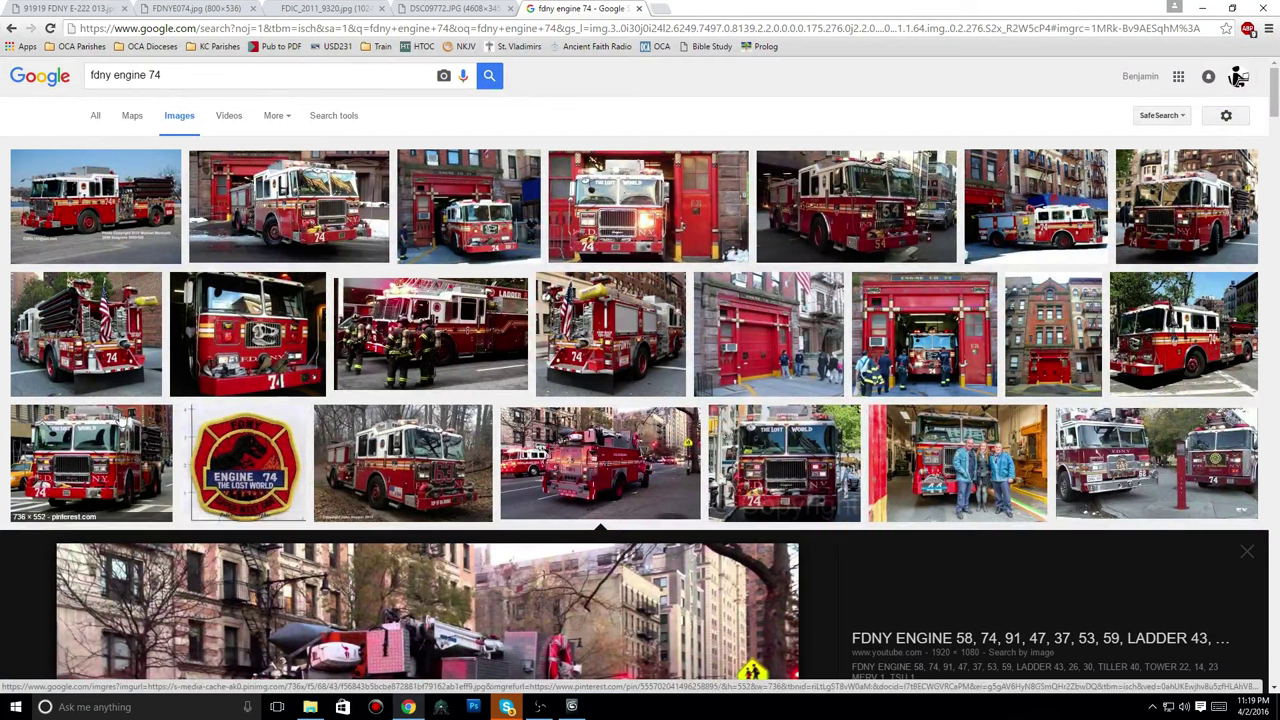
Examine the rear wheel arch and the lights above it in the DSC09772.JPG side photo.
click(466, 7)
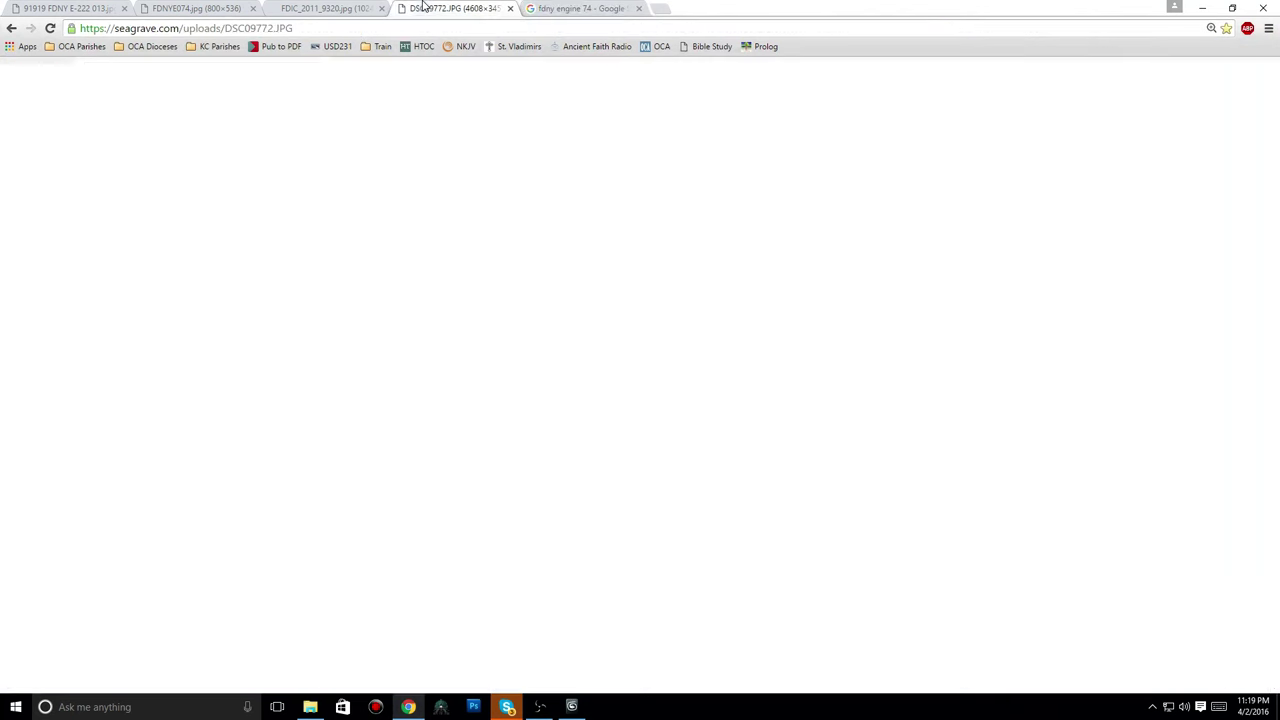
scroll(485, 354, down, 2)
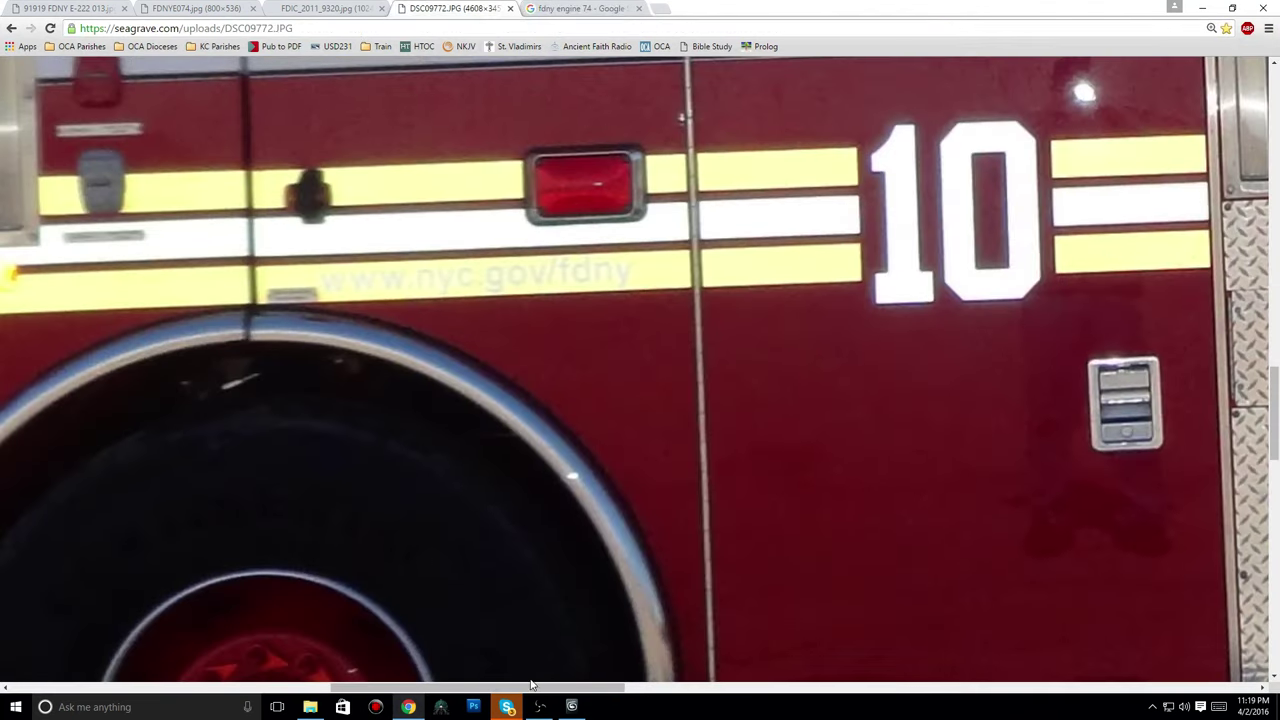
drag(532, 684, 1030, 660)
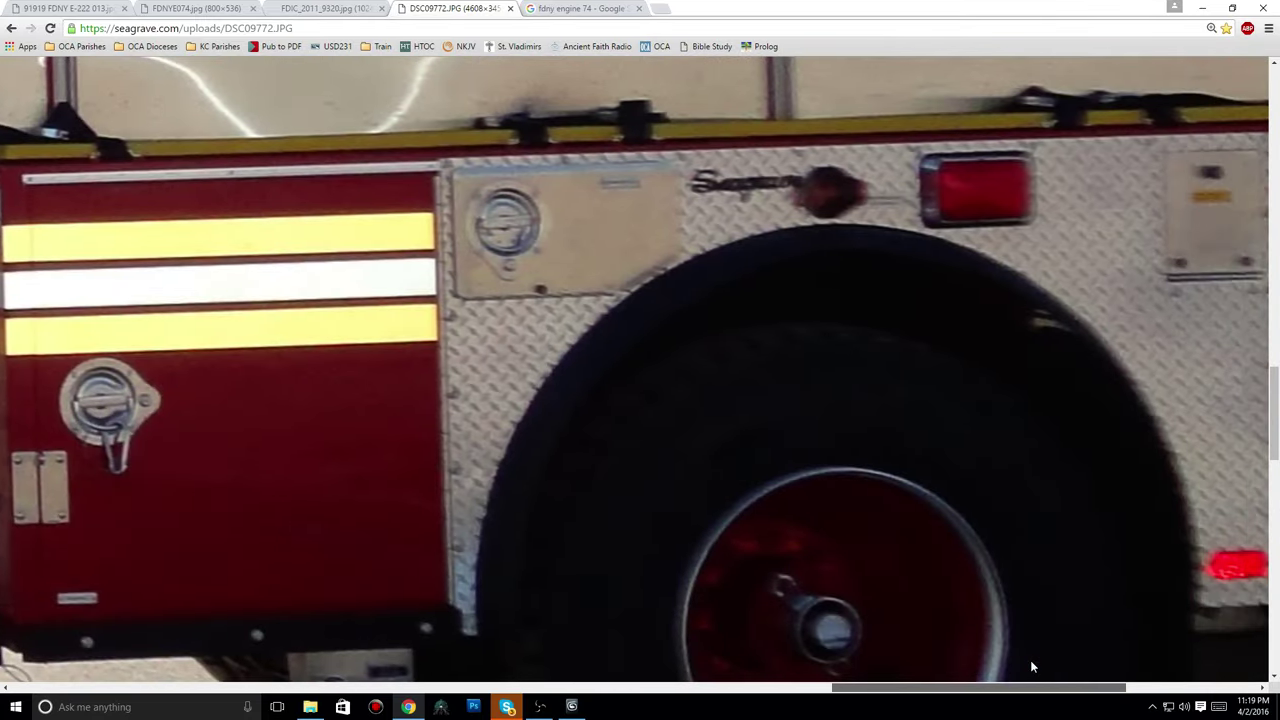
scroll(1030, 660, right, 2)
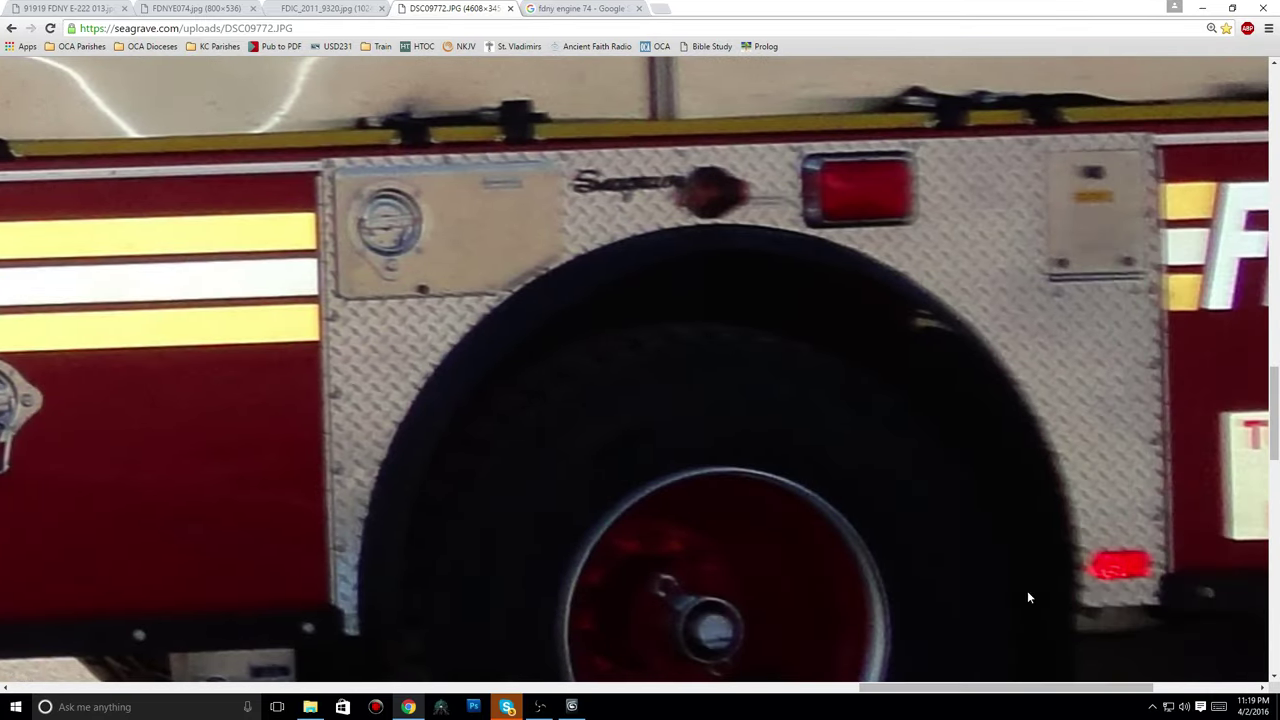
scroll(1010, 560, up, 1)
scroll(998, 510, up, 1)
Enlarge the FDIC_2011_9320.jpg photo to 300% and examine the truck's rear wheel arch and surrounding side panel.
click(347, 9)
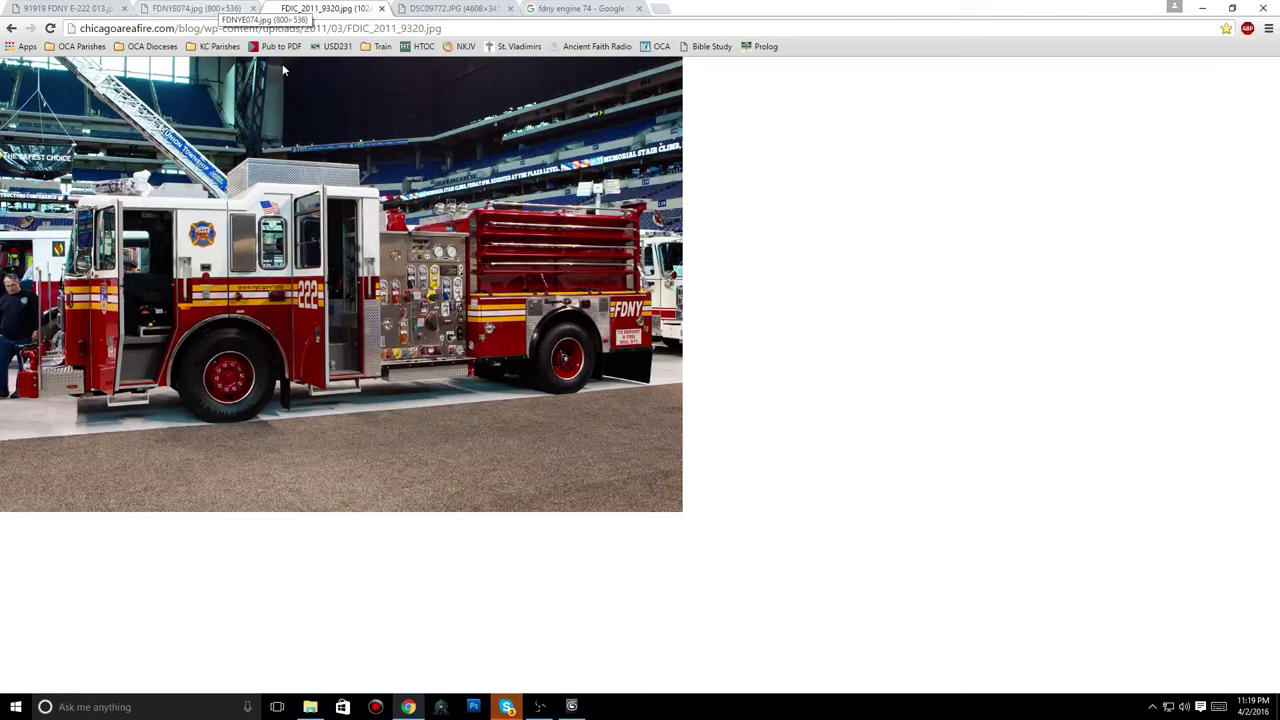
ctrl+scroll(660, 325, up, 5)
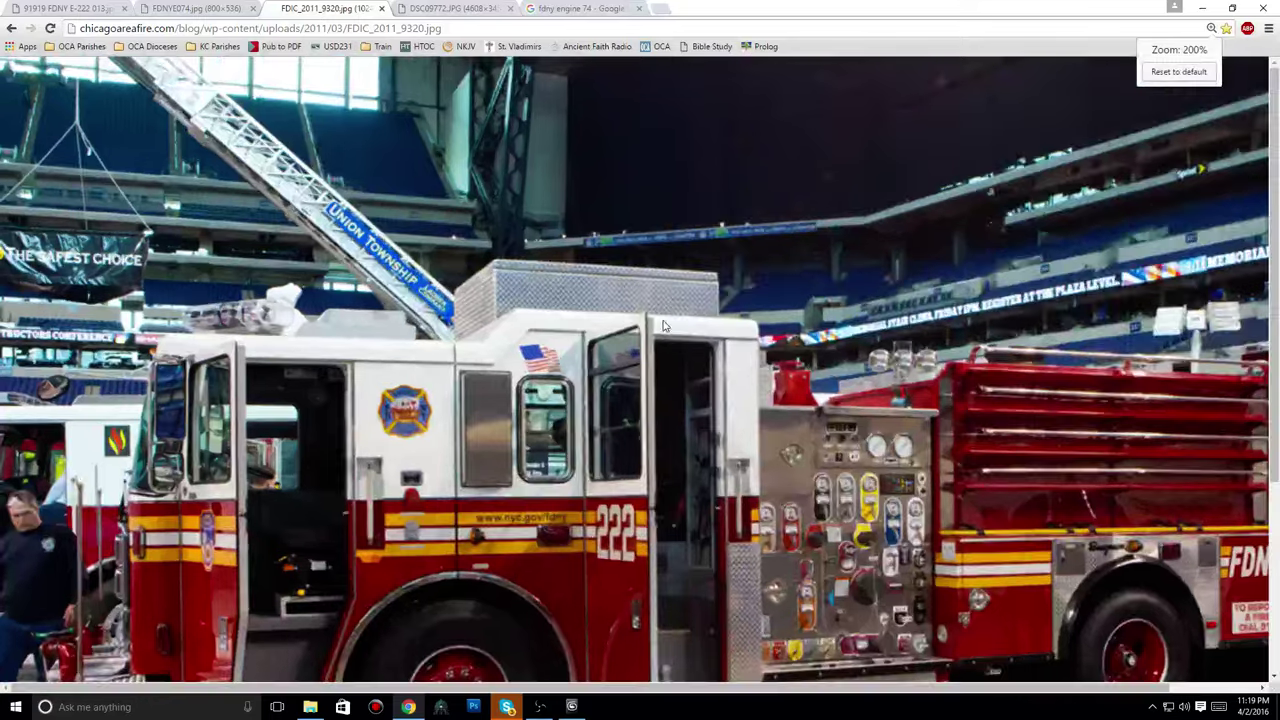
ctrl+scroll(872, 394, up, 2)
scroll(680, 430, down, 5)
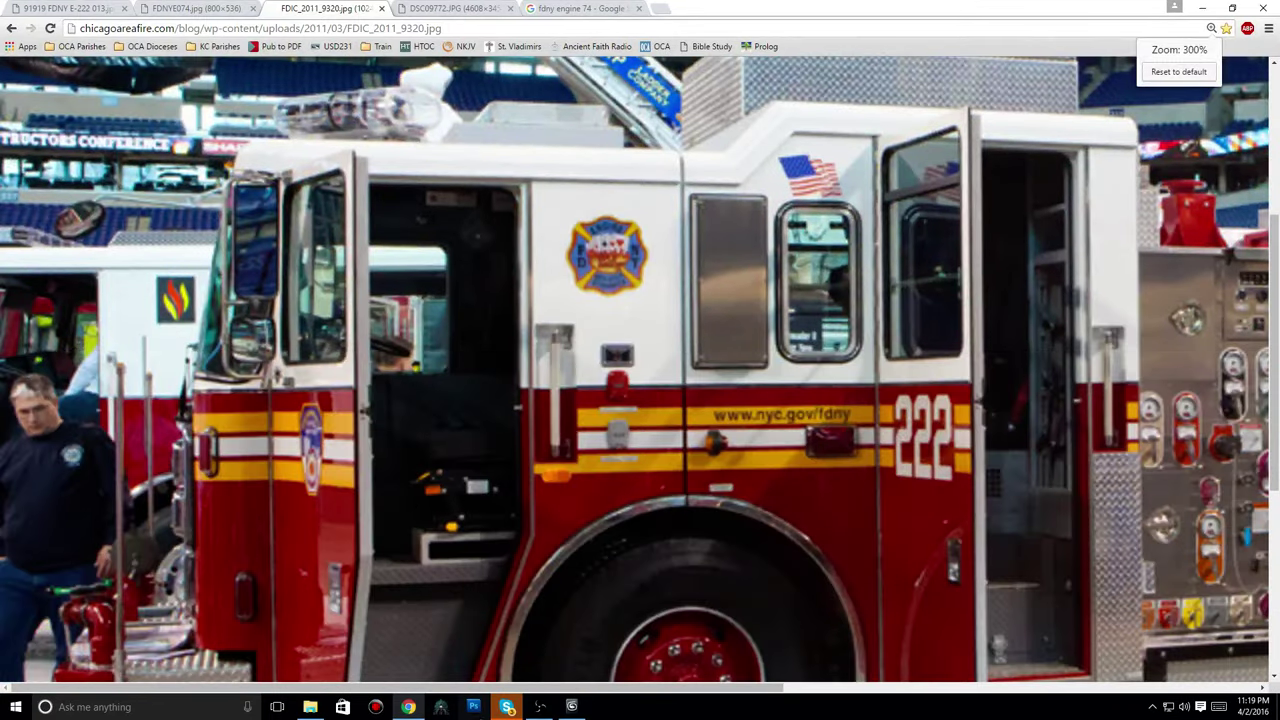
drag(530, 686, 1012, 678)
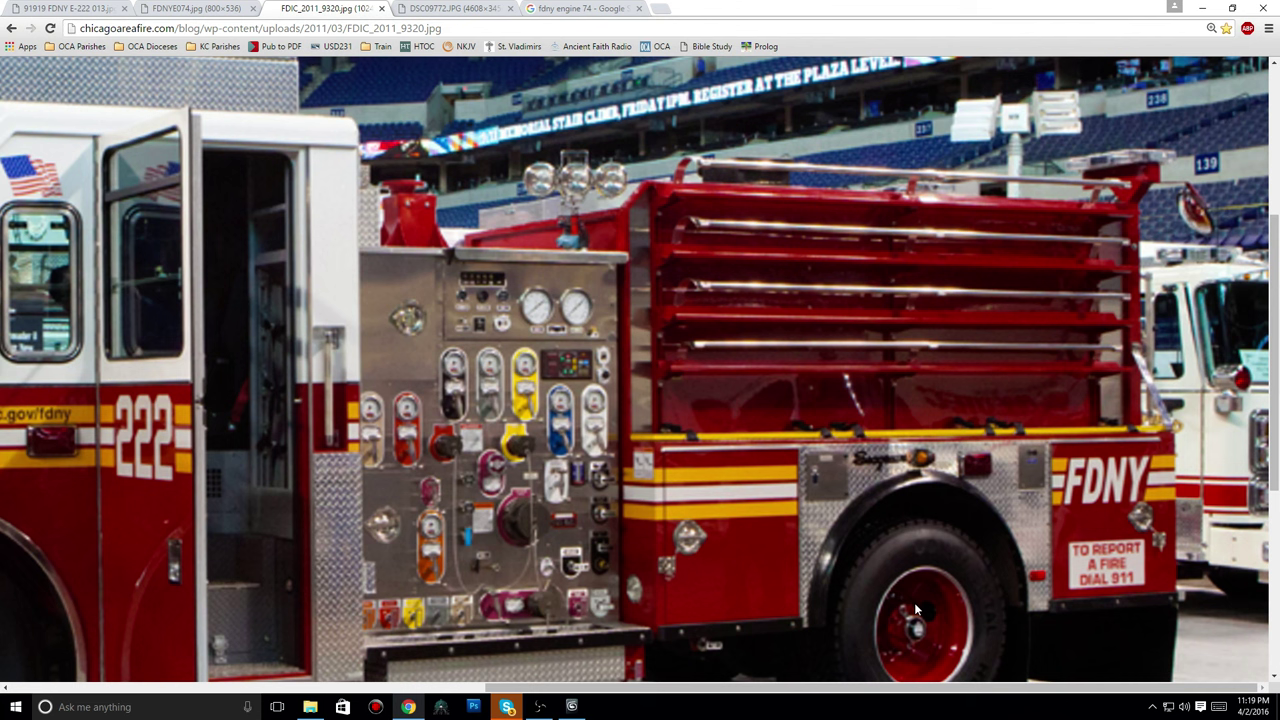
Return to 3ds Max, restore the trim's outer edge selection, move those edges back inward by about 0.3, and deselect them.
click(571, 707)
middle_drag(1008, 499, 1031, 547)
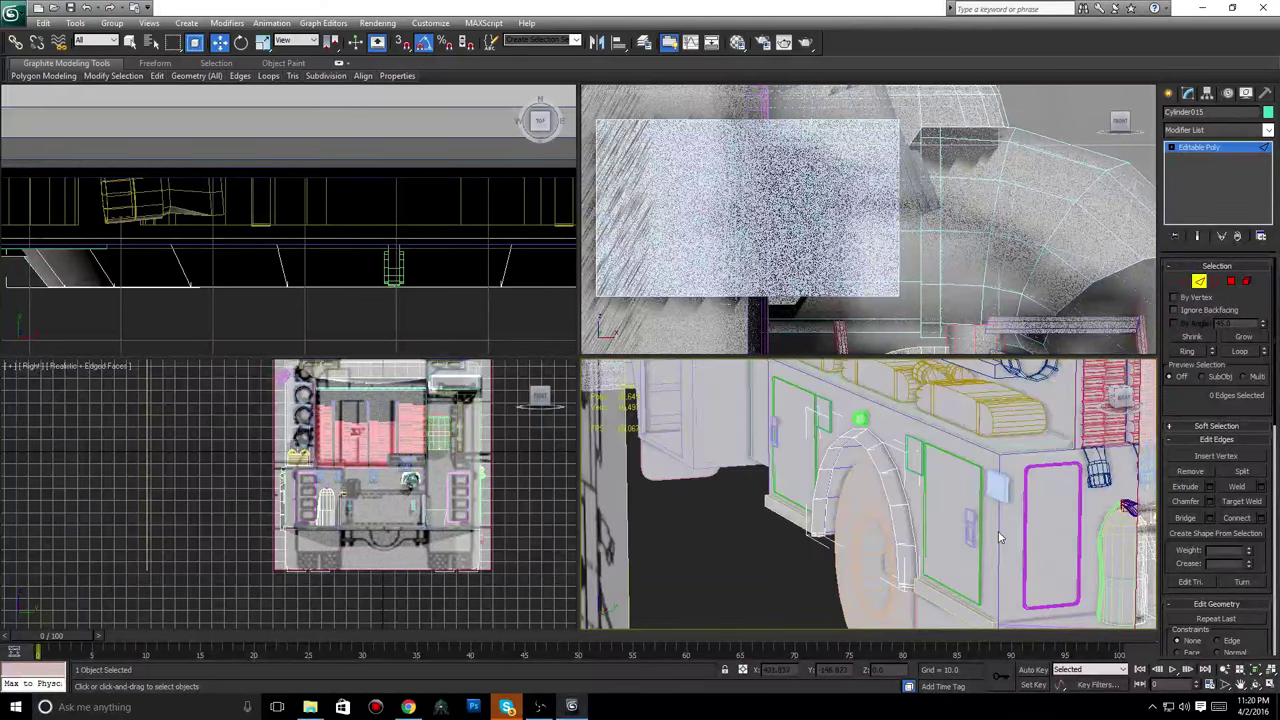
scroll(275, 475, up, 4)
middle_drag(275, 475, 452, 481)
scroll(419, 456, up, 4)
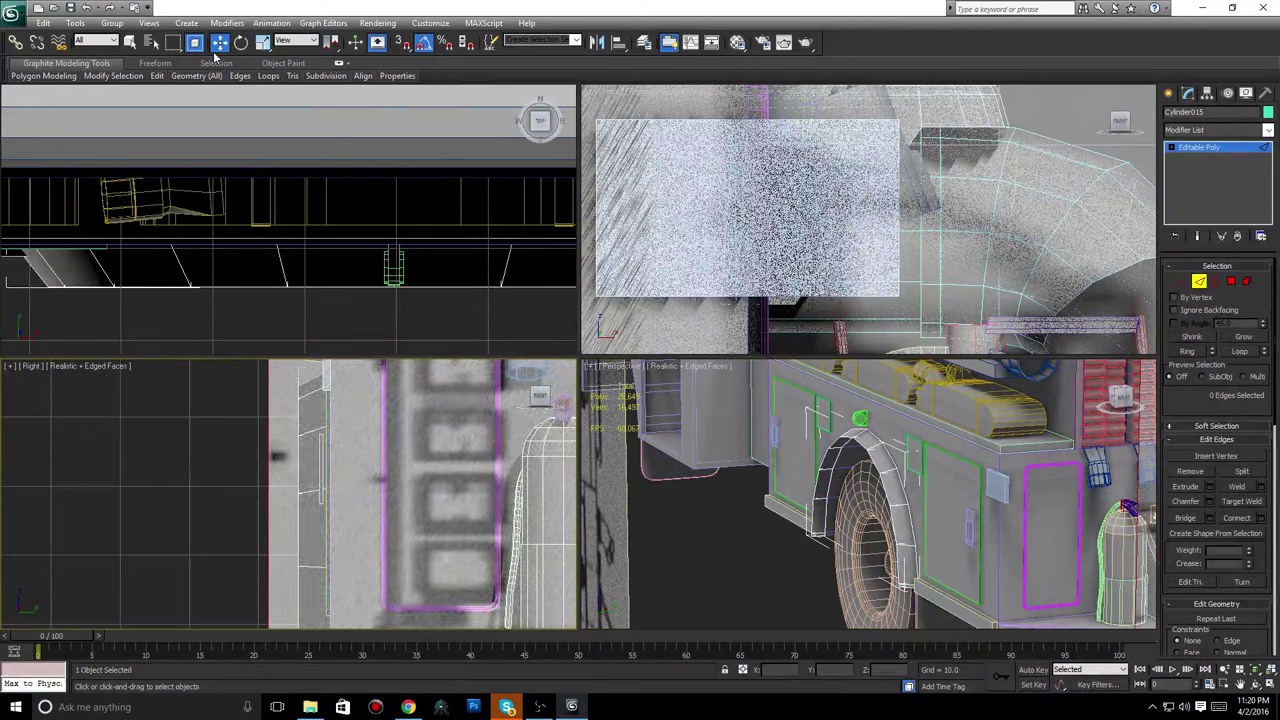
key(ctrl+z)
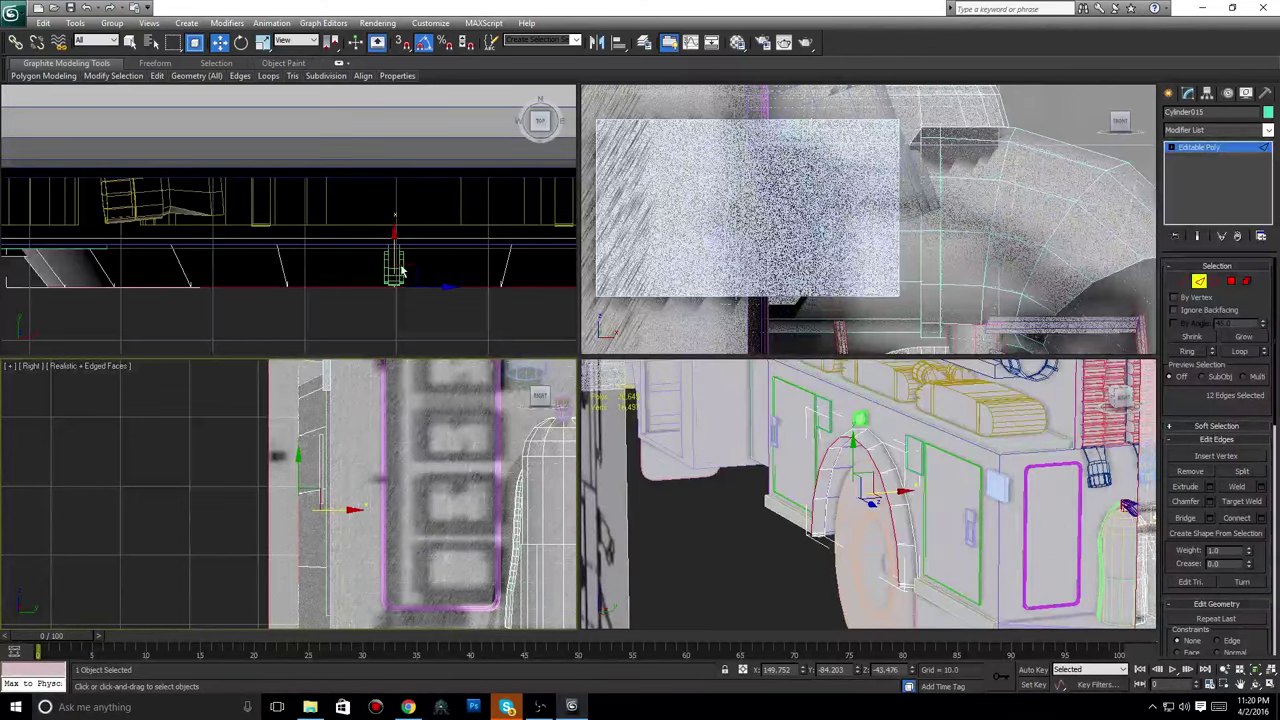
middle_drag(370, 525, 370, 555)
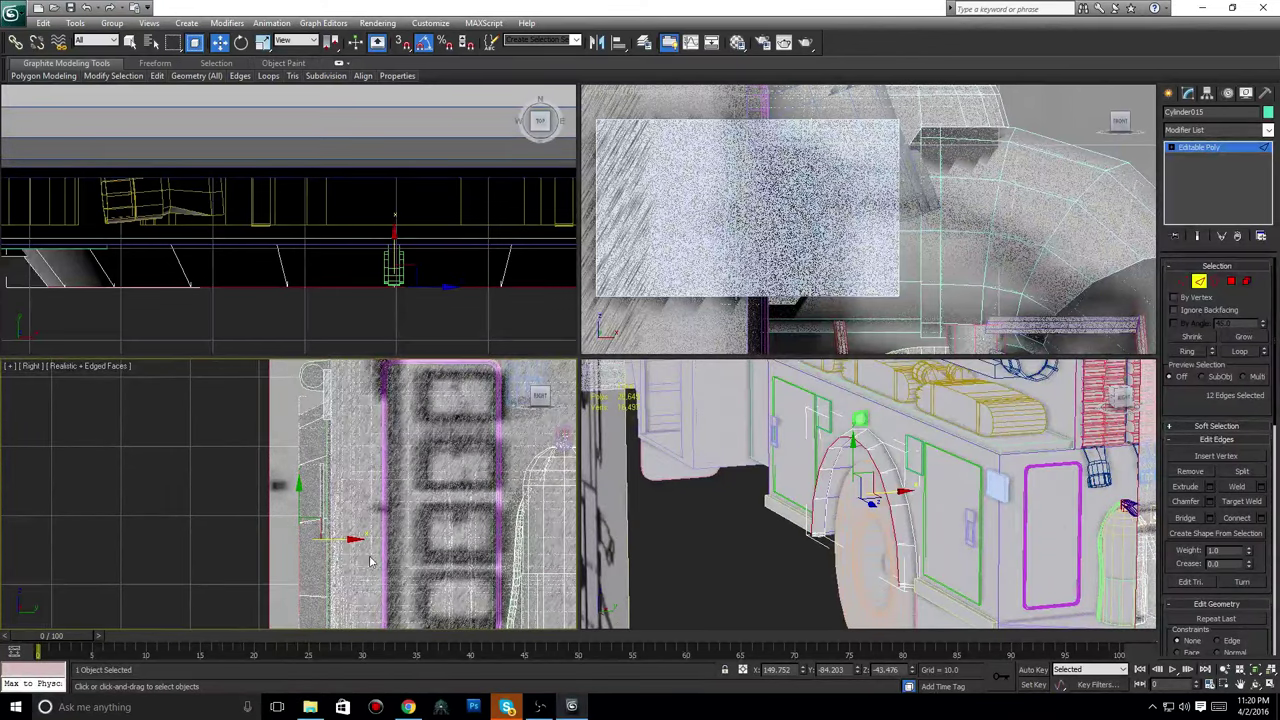
drag(346, 539, 345, 539)
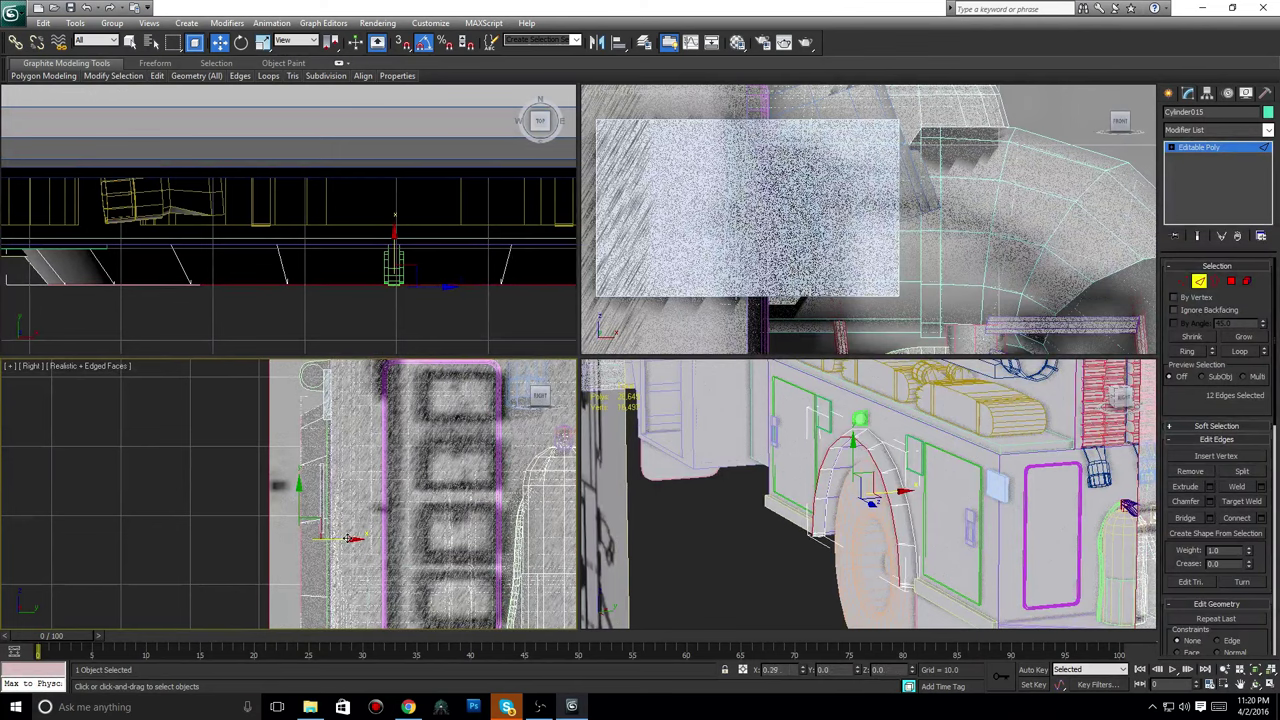
click(695, 556)
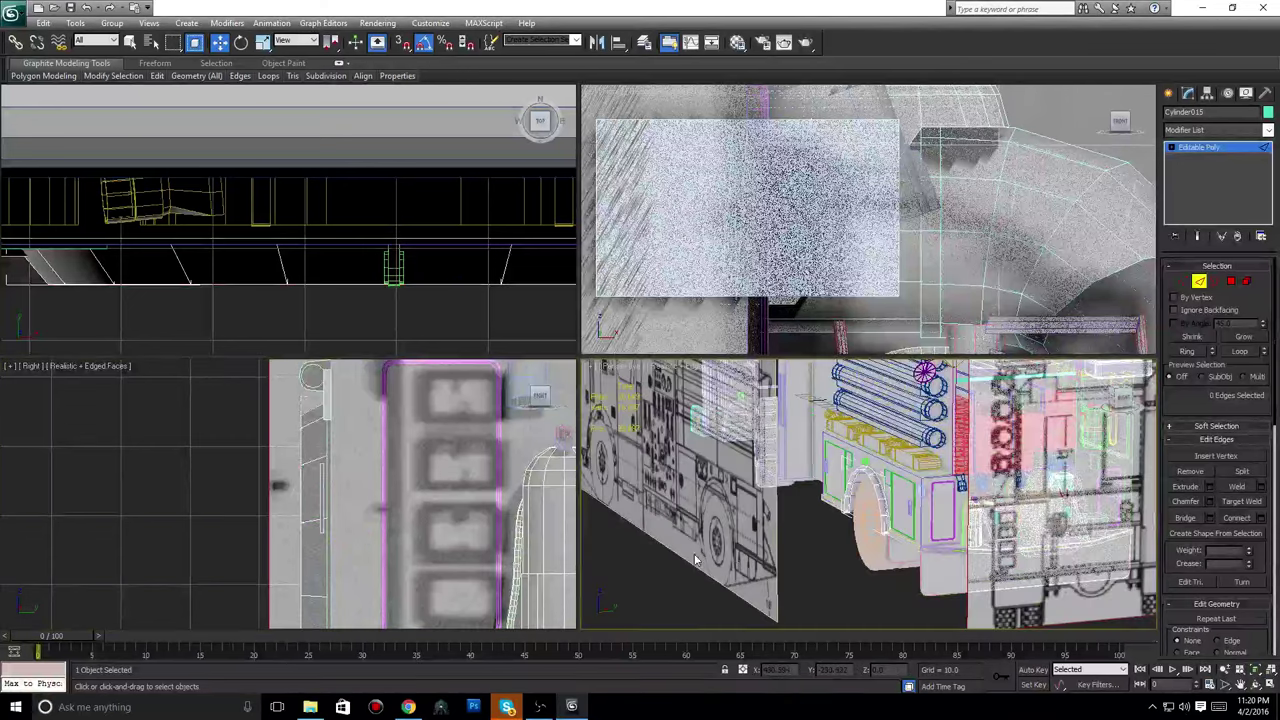
mouse_move(897, 541)
alt+middle_down()
mouse_move(858, 535)
mouse_move(883, 543)
alt+middle_up()
scroll(885, 546, up, 3)
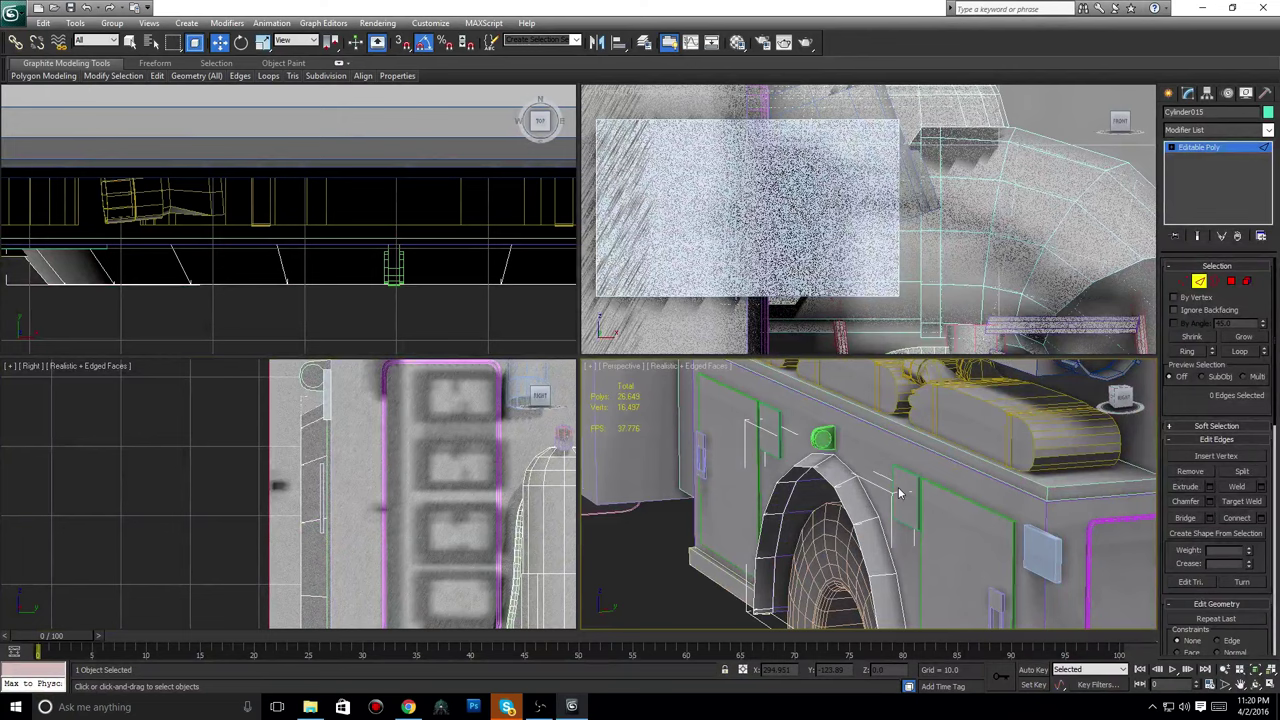
Move the thin light box from the truck's rear corner to beside the round lamp above the wheel arch, X about 161.7, Z about -20.2.
click(1170, 93)
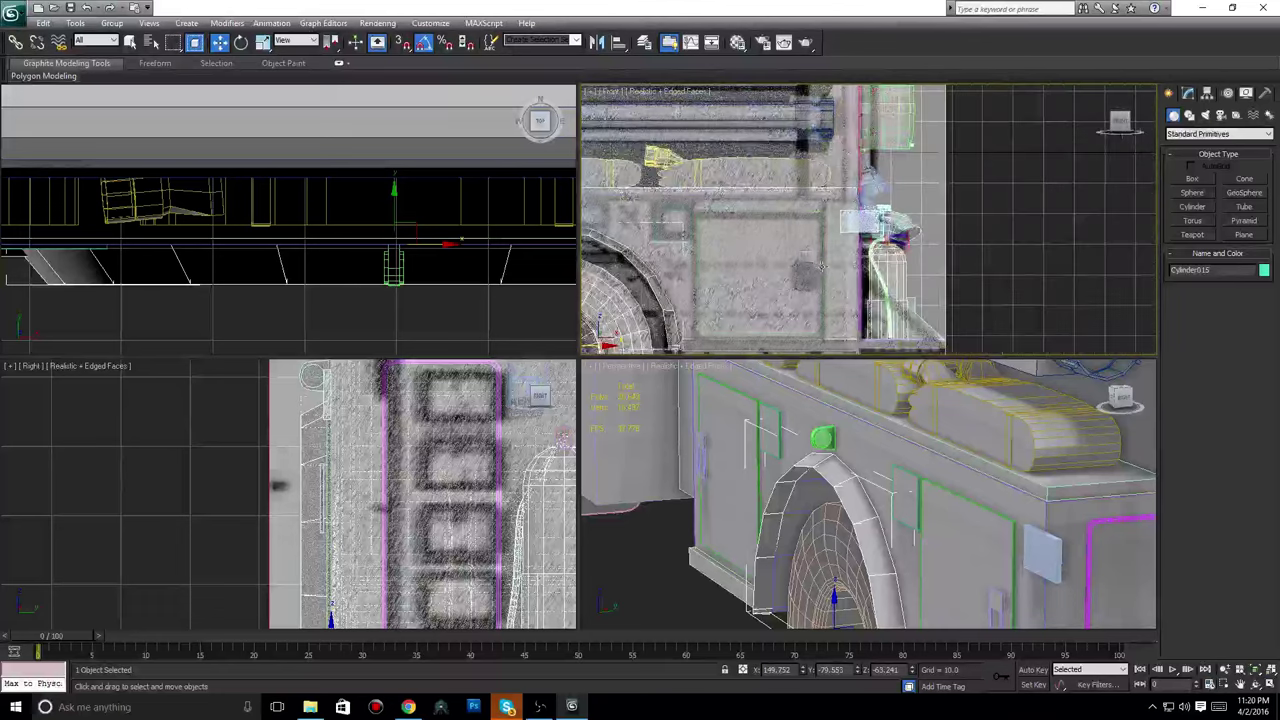
middle_drag(822, 266, 1005, 281)
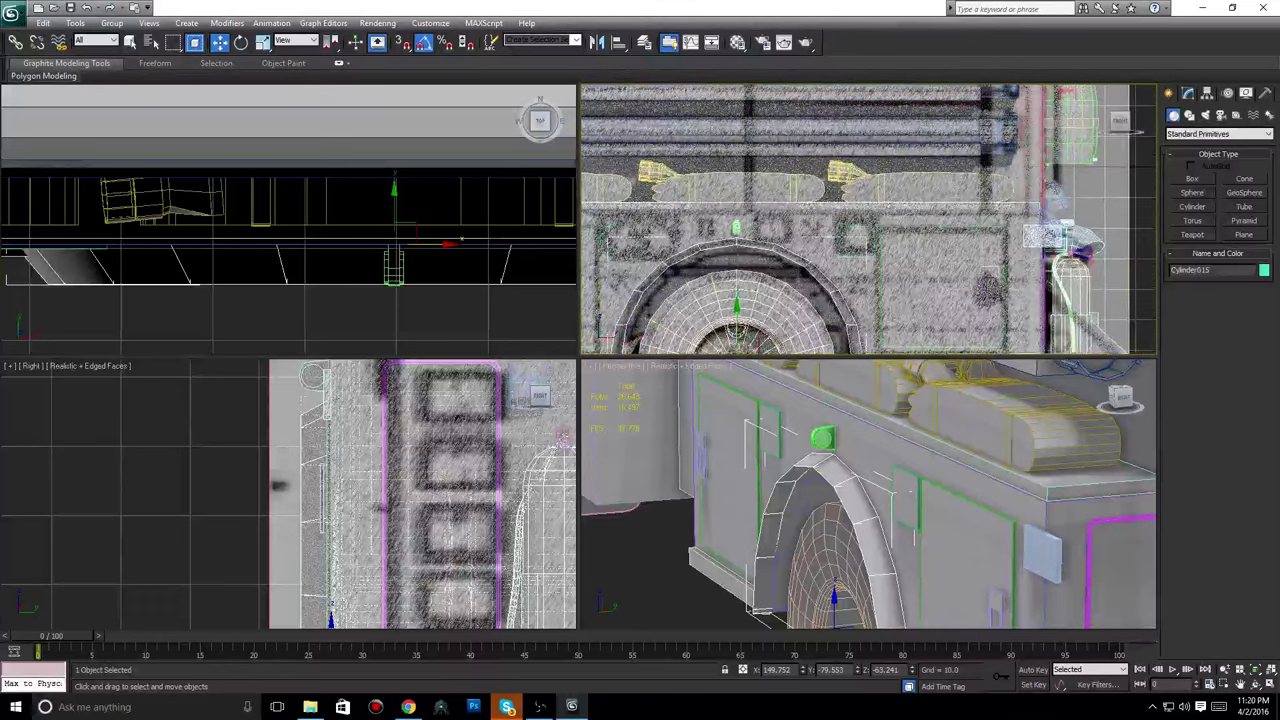
click(1047, 543)
middle_drag(1101, 261, 1088, 275)
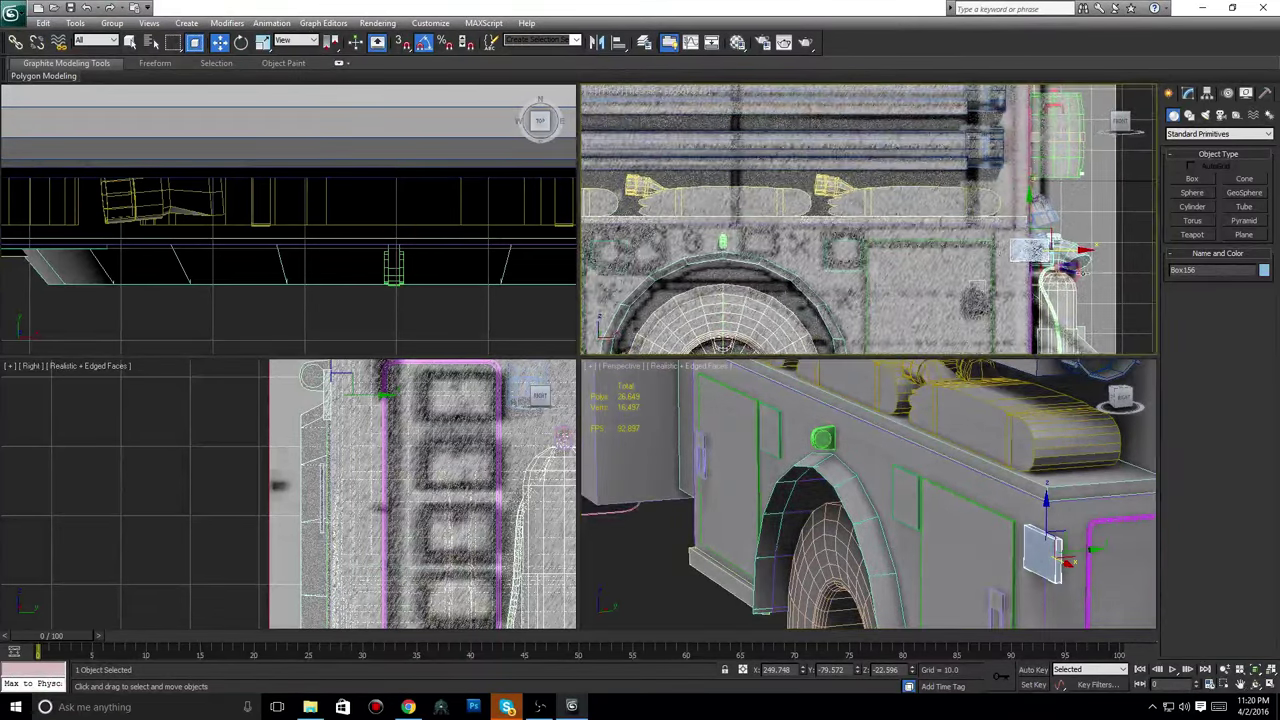
drag(1076, 253, 822, 218)
scroll(775, 255, up, 6)
scroll(822, 218, down, 5)
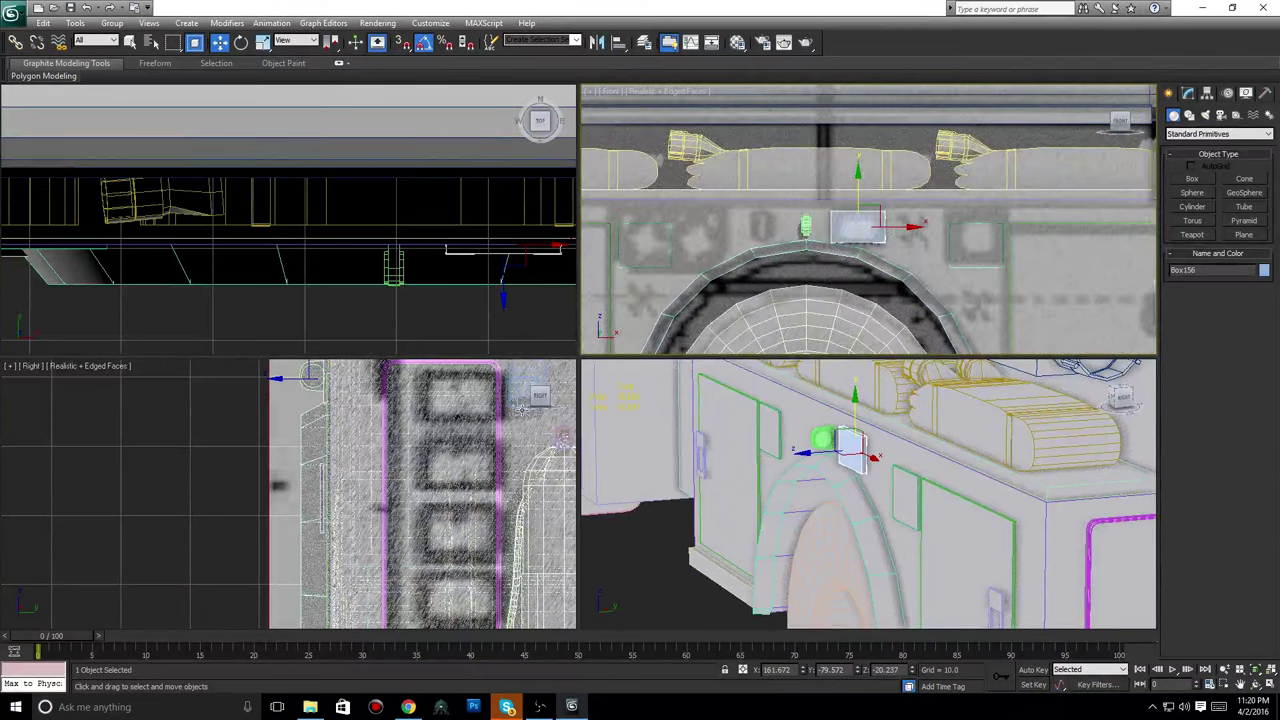
scroll(397, 537, up, 5)
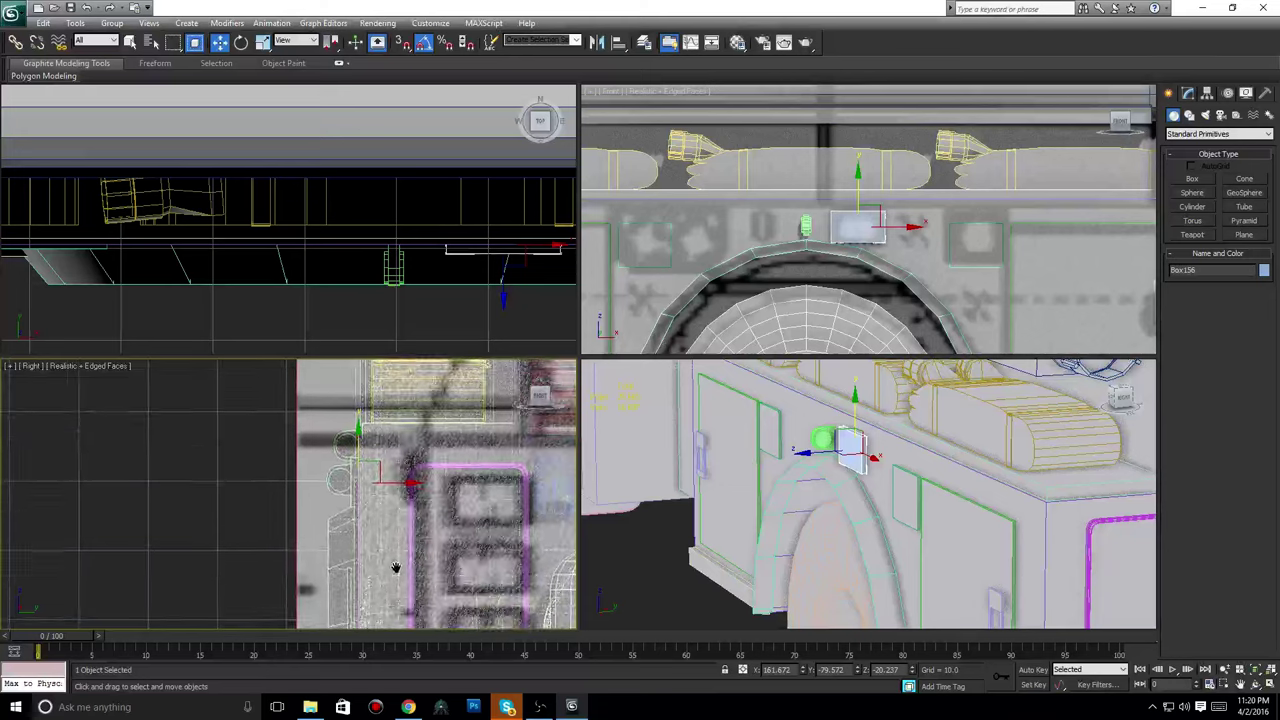
Inspect the light box up close beside the round lamp and compare its placement with the rectangular red light in DSC09772.JPG.
scroll(397, 537, up, 4)
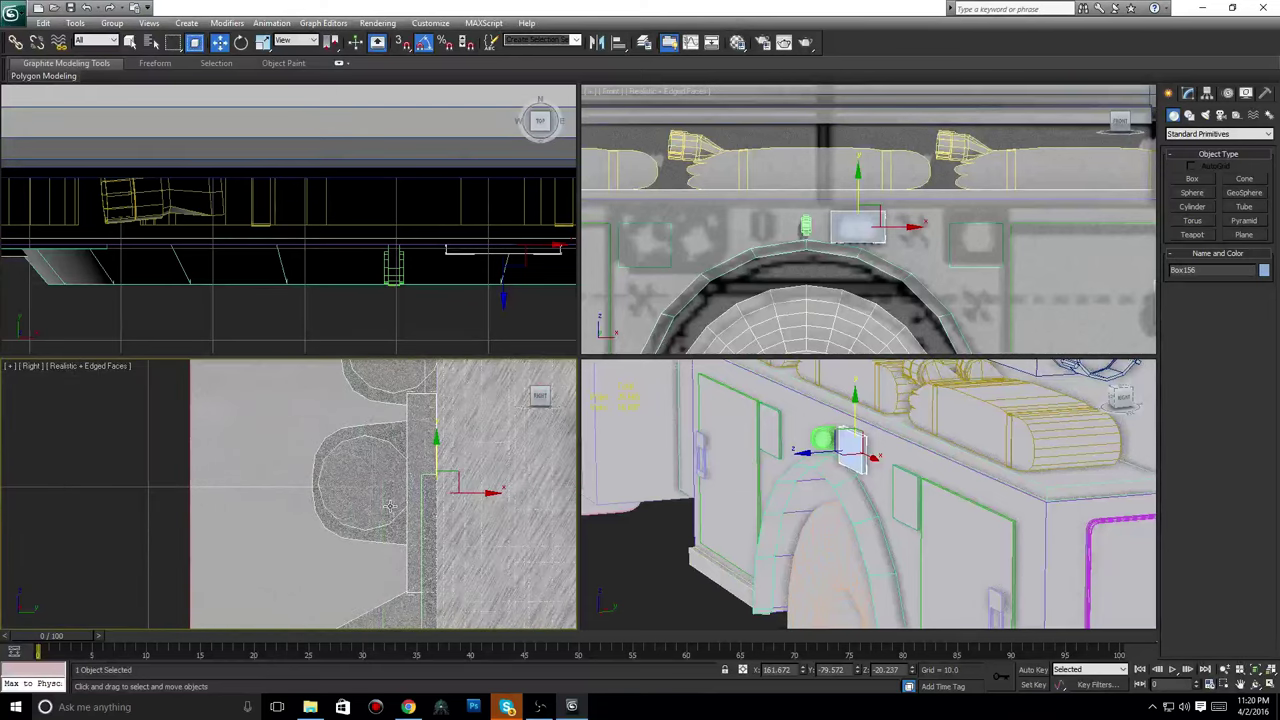
middle_drag(407, 500, 416, 427)
scroll(416, 427, down, 5)
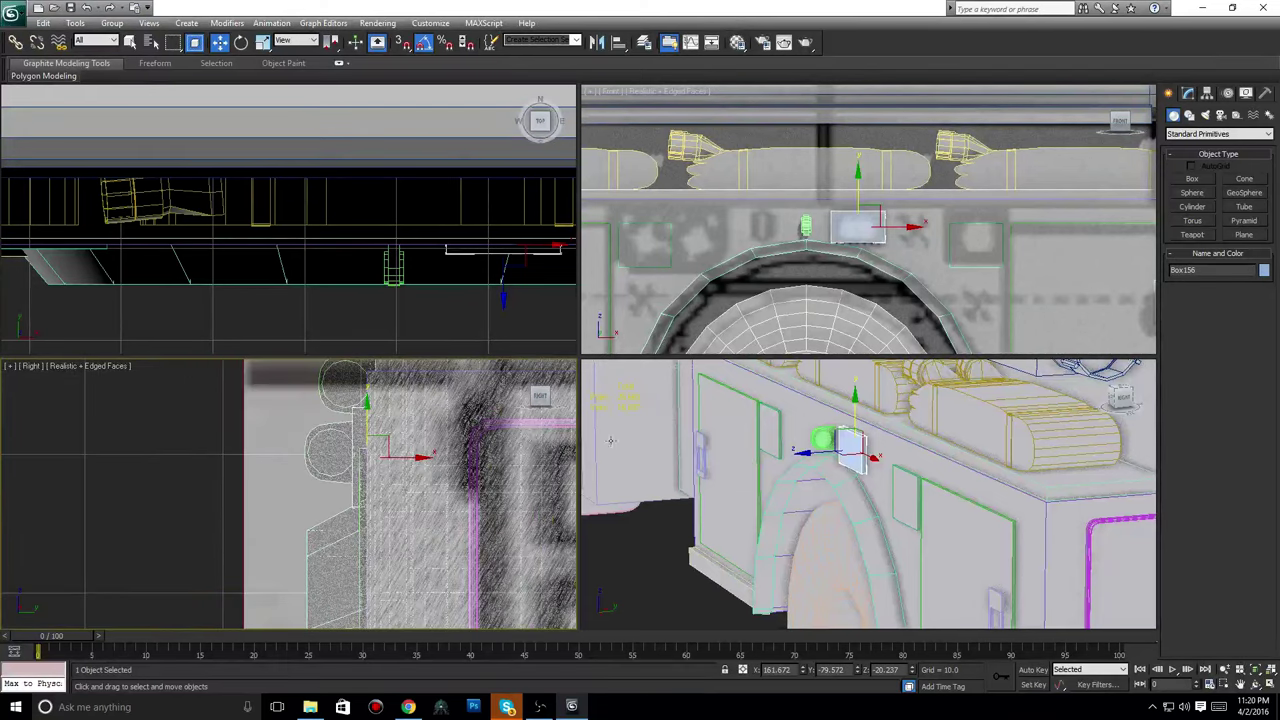
scroll(874, 464, up, 3)
scroll(874, 464, up, 3)
middle_drag(874, 464, 903, 535)
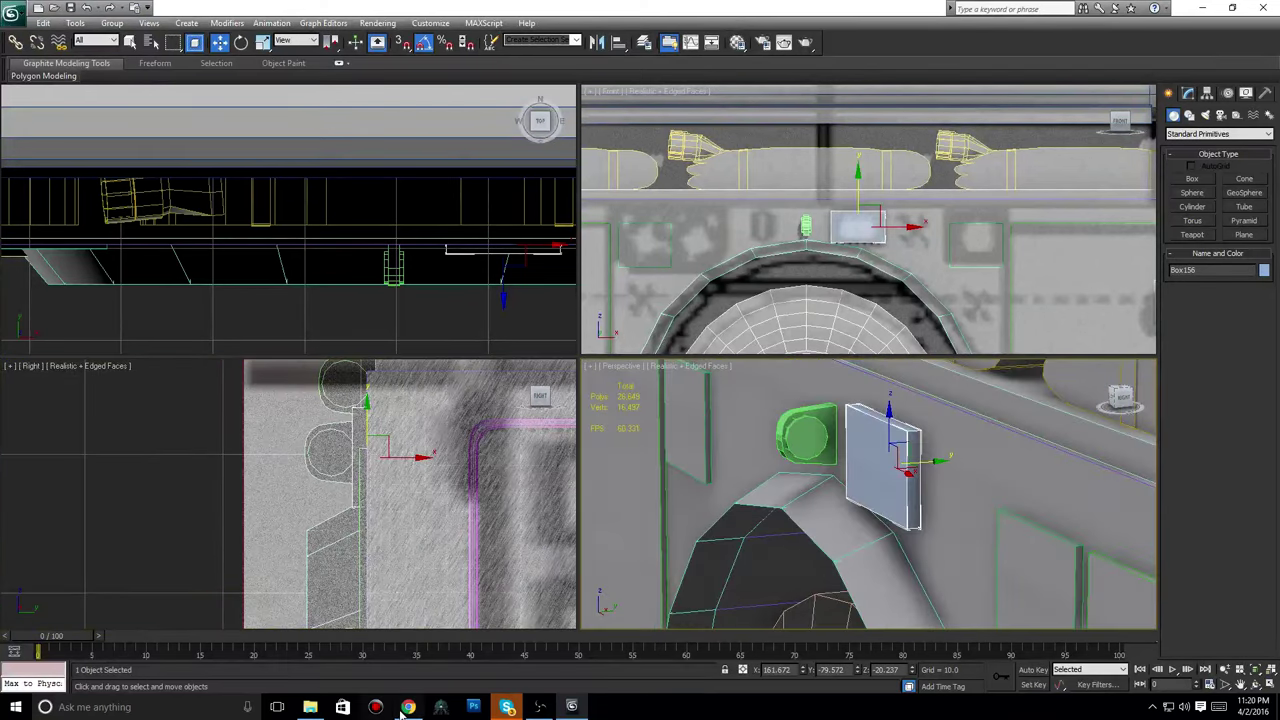
click(408, 707)
click(556, 8)
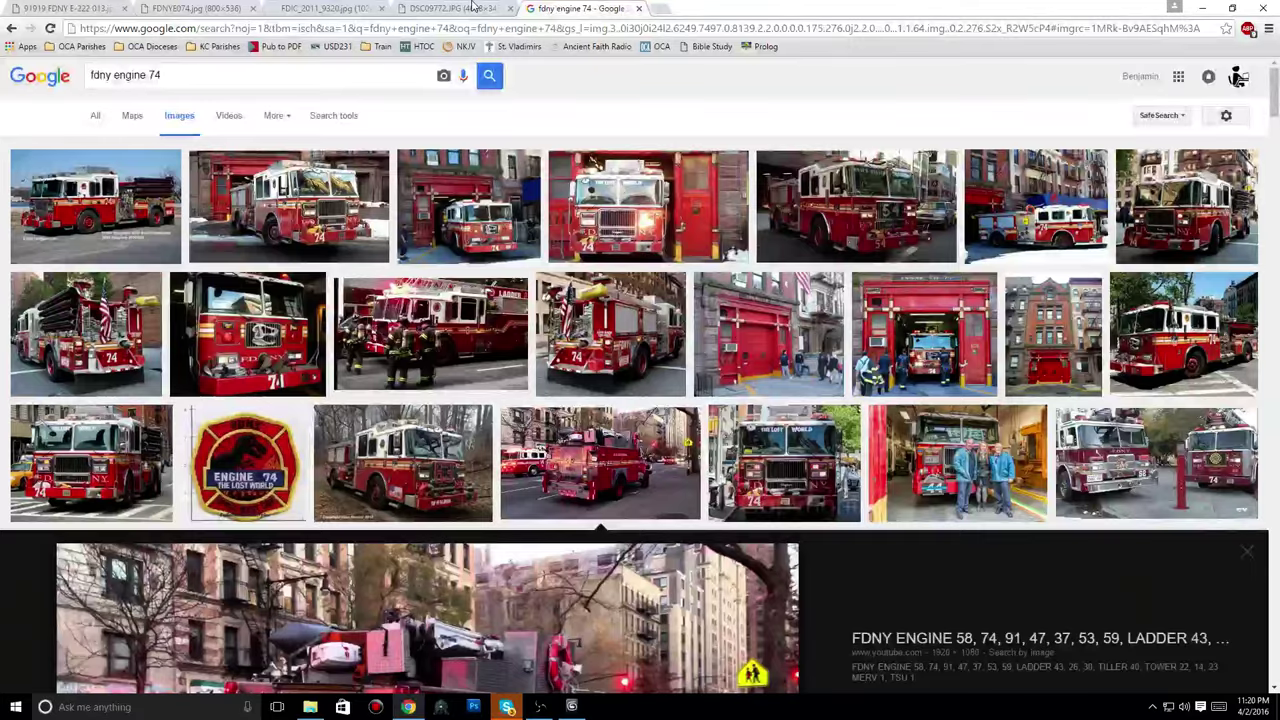
click(473, 8)
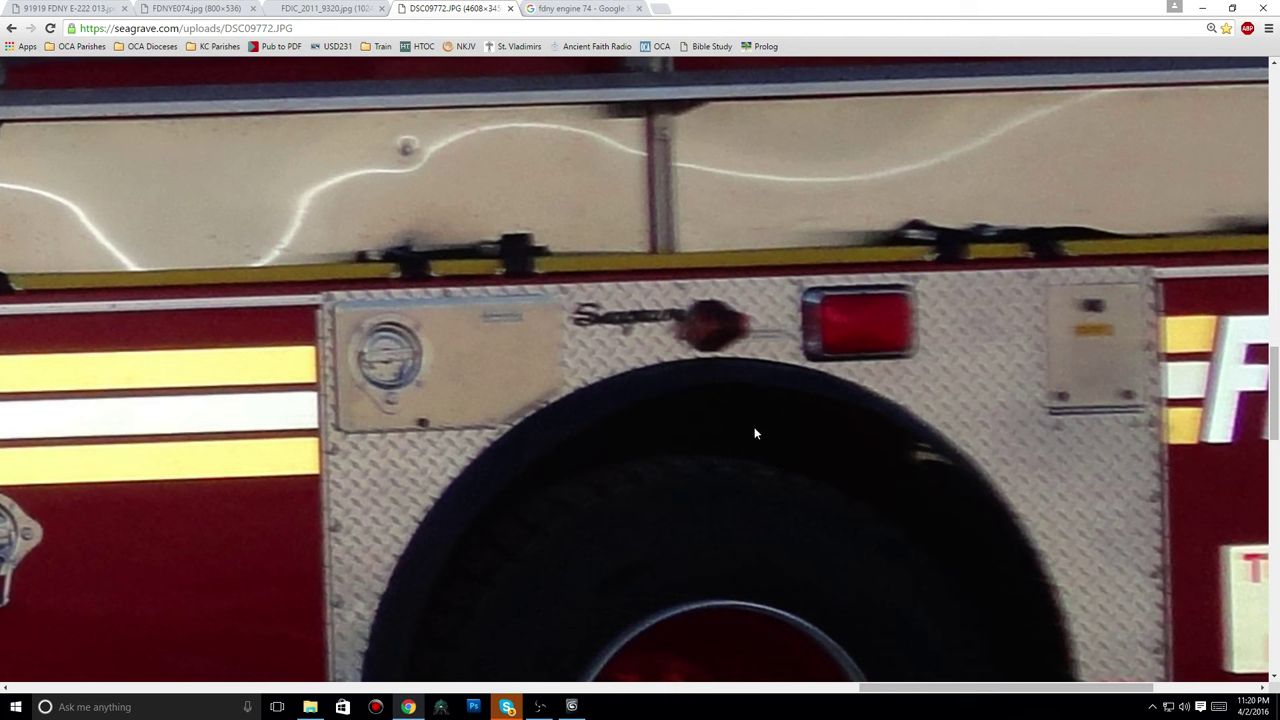
scroll(632, 490, up, 1)
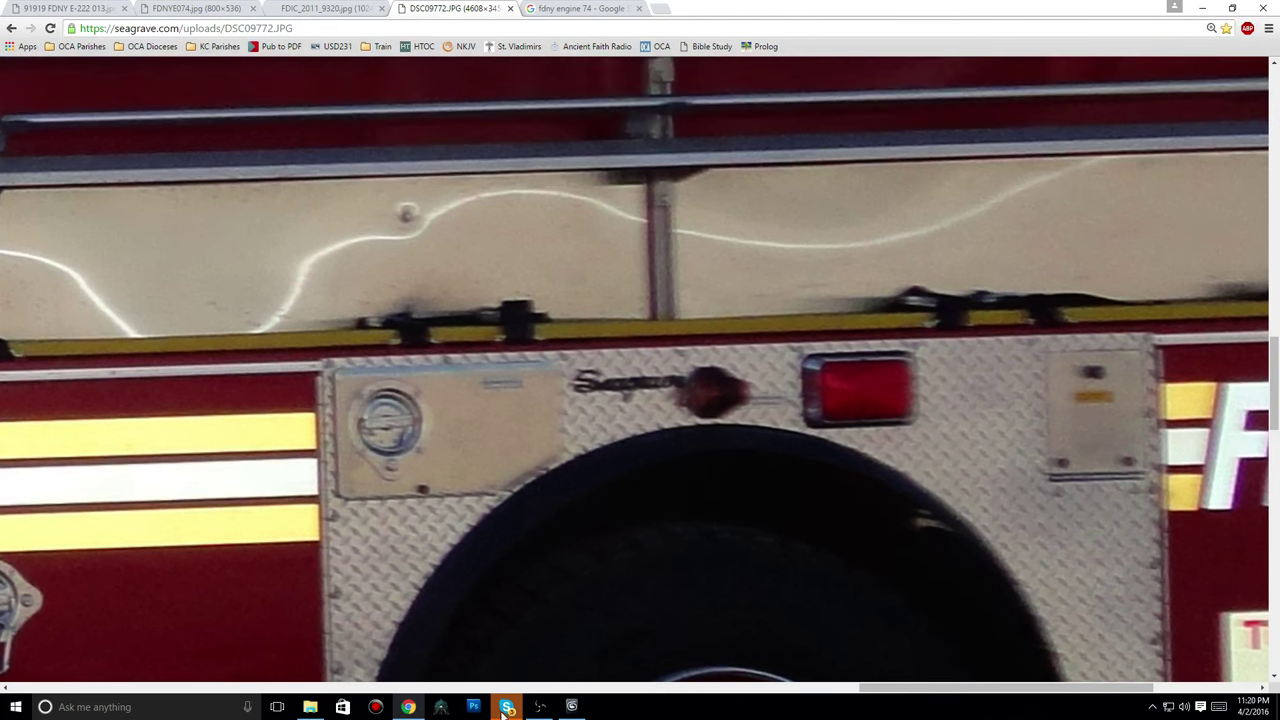
Return to 3ds Max and raise the light box above the wheel arch to Z about -19.2.
click(571, 707)
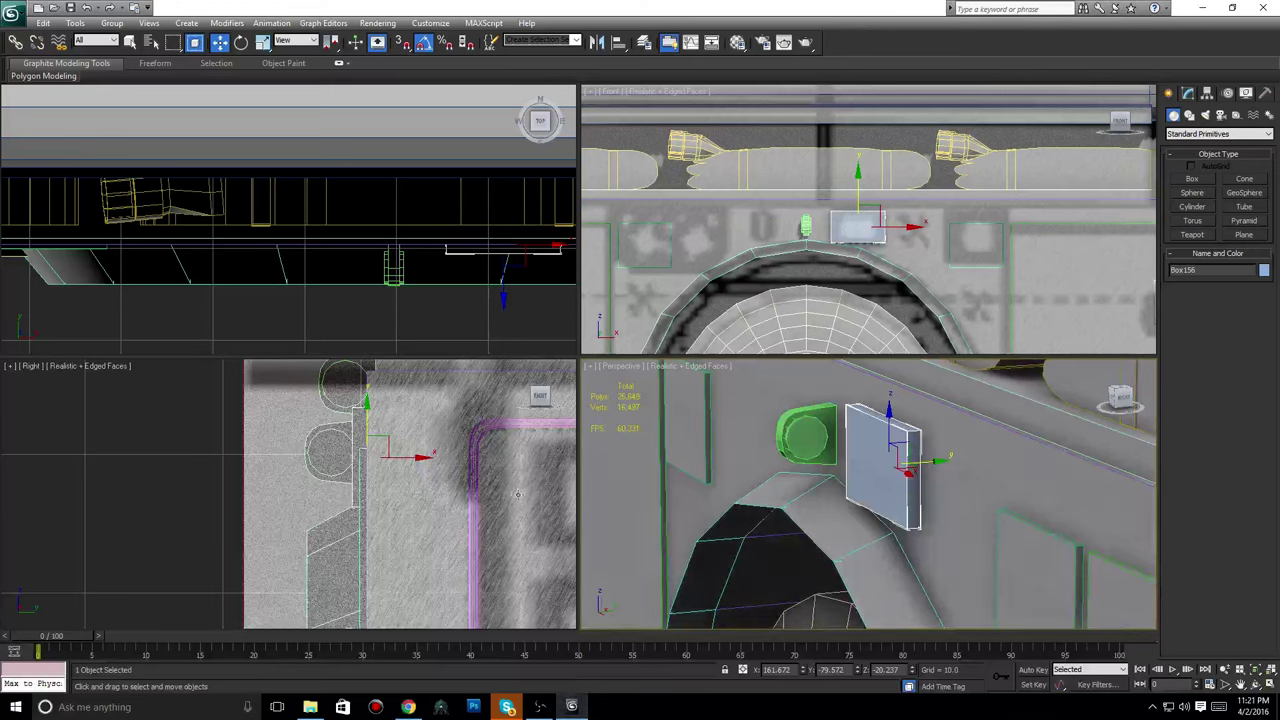
scroll(865, 291, up, 4)
scroll(865, 291, up, 3)
drag(897, 238, 897, 210)
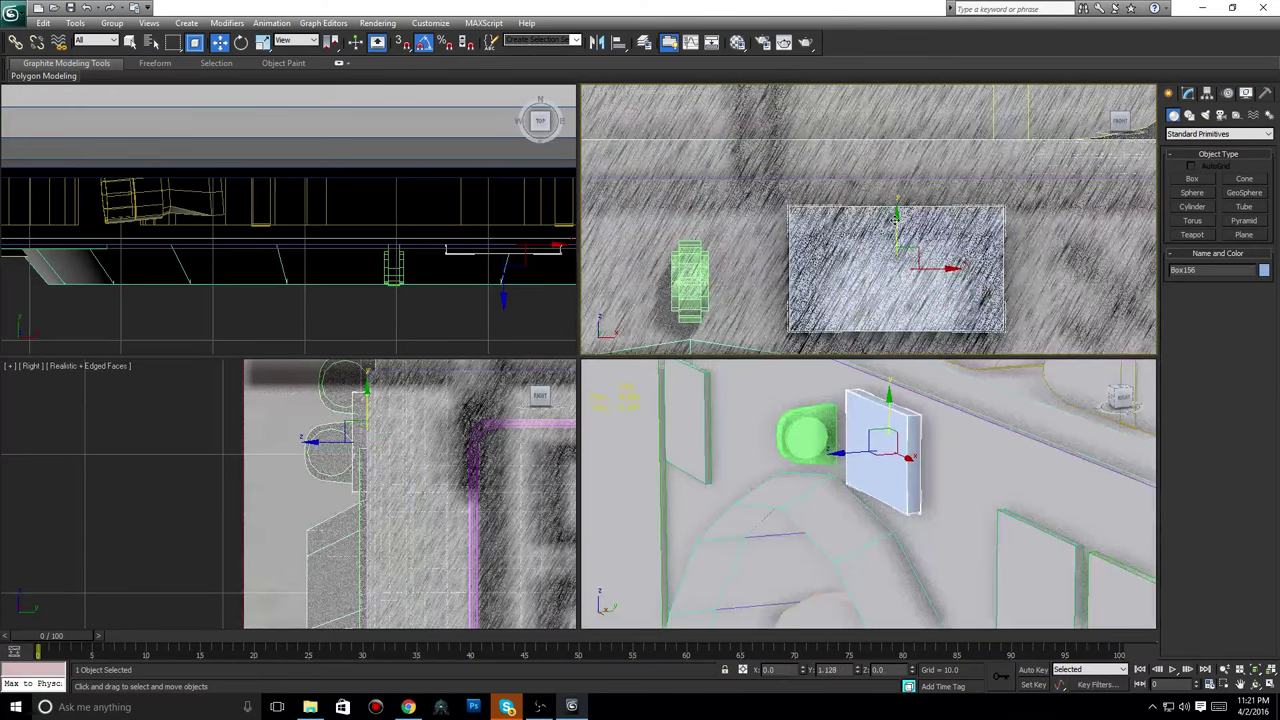
scroll(885, 271, down, 3)
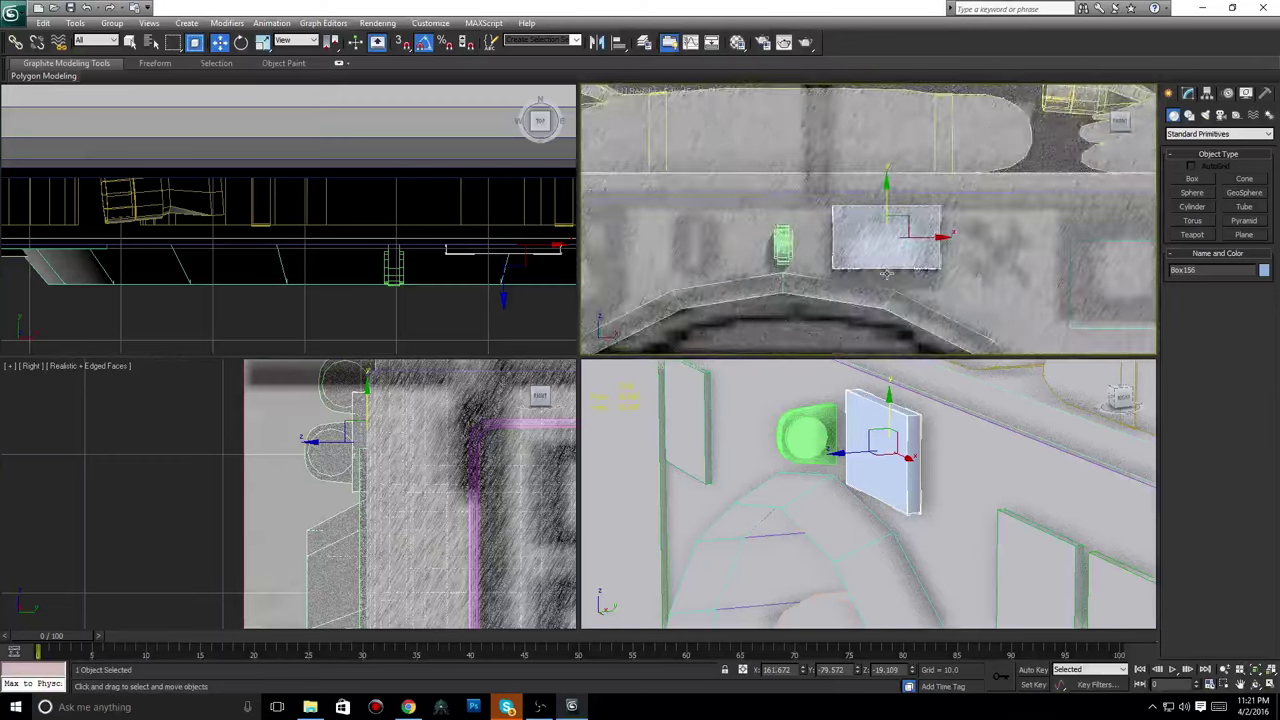
scroll(889, 216, up, 2)
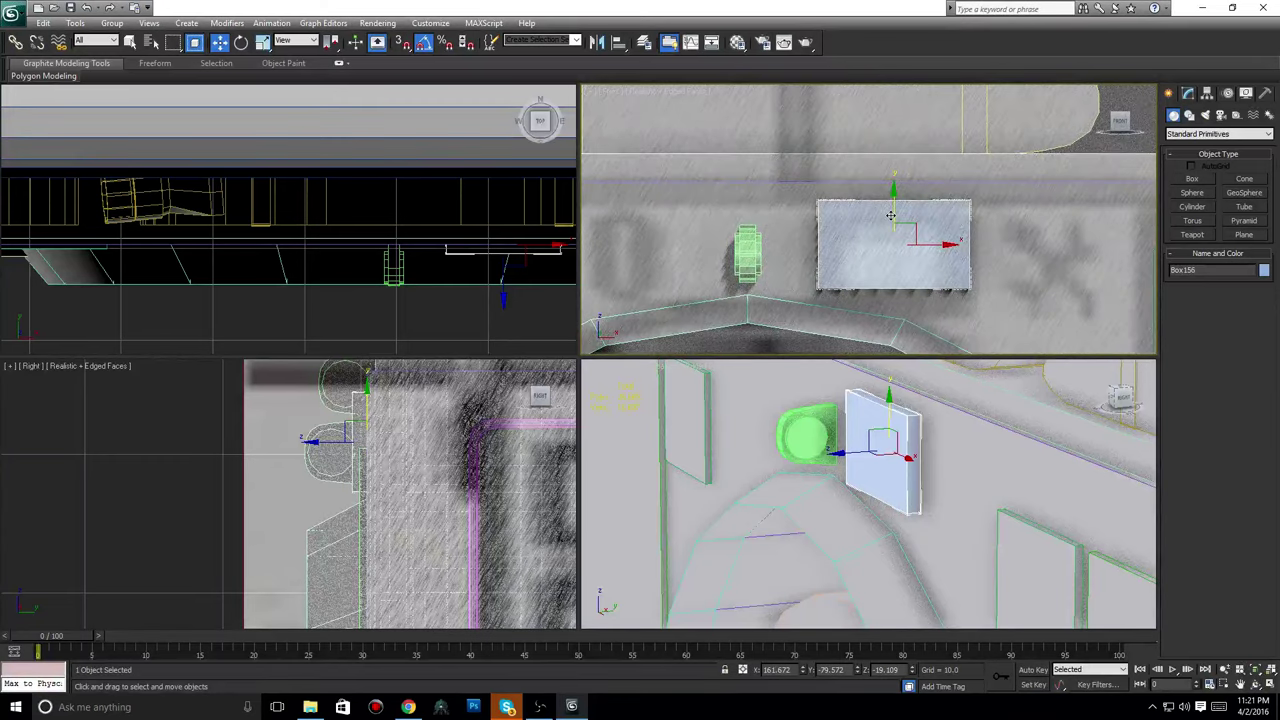
drag(892, 216, 892, 218)
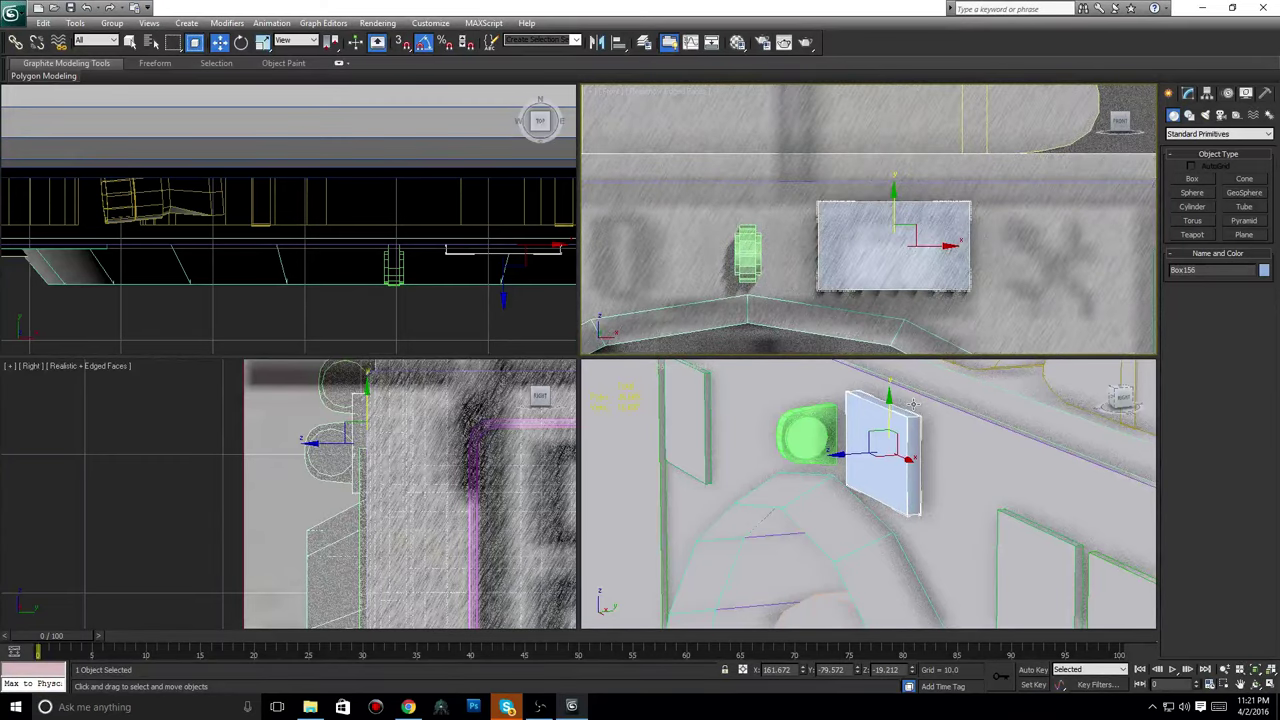
Widen the light box slightly by moving the end face farthest from the round lamp outward, and deselect the face.
click(1189, 93)
click(1231, 281)
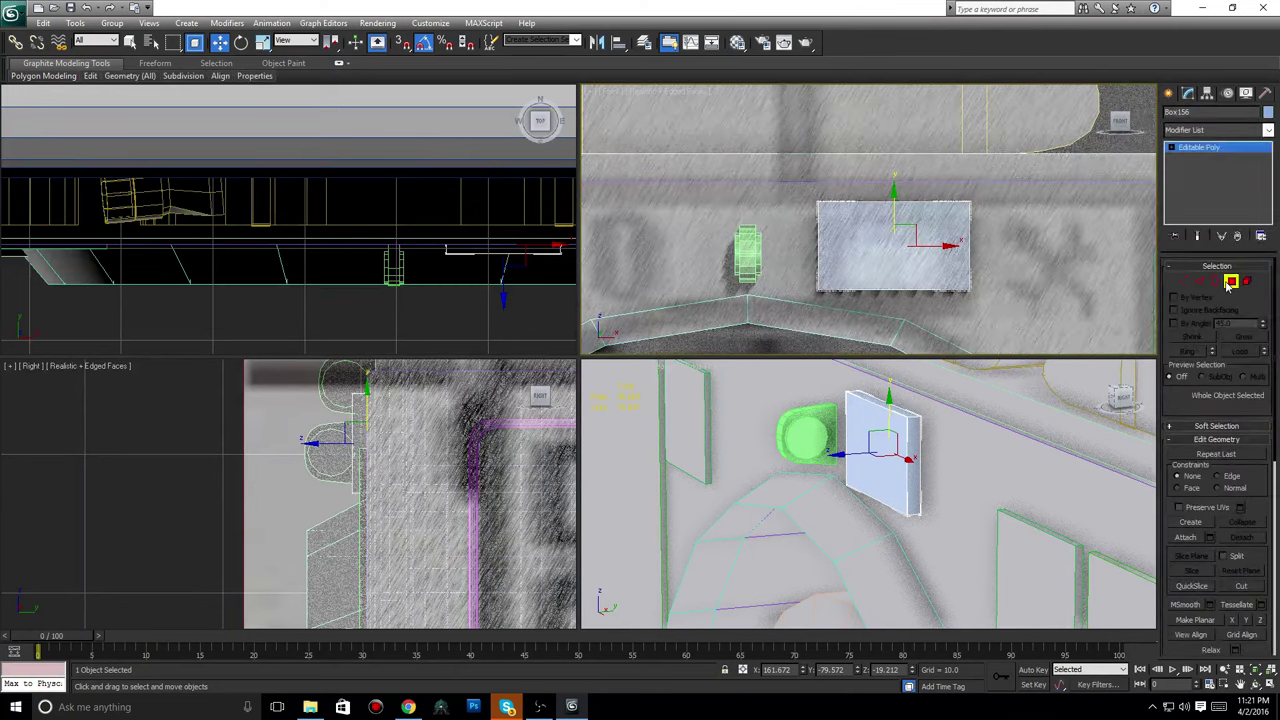
click(916, 468)
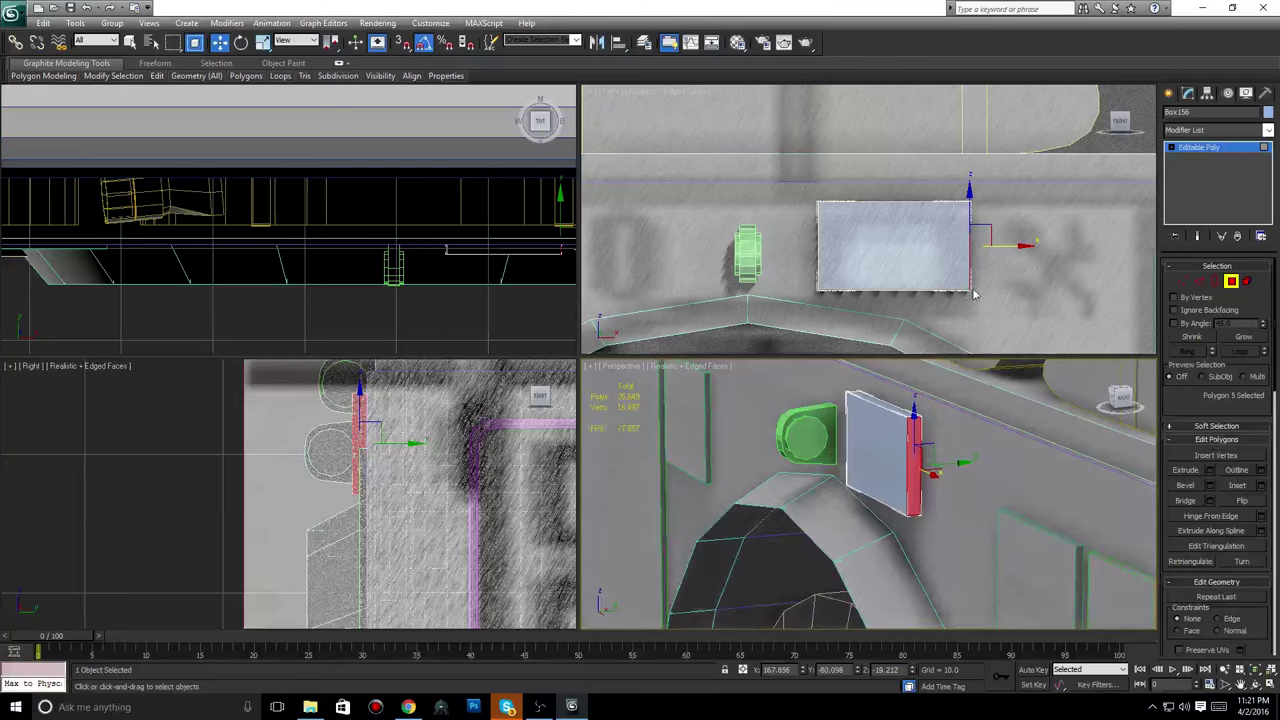
drag(982, 245, 997, 242)
mouse_move(976, 470)
alt+middle_down()
mouse_move(955, 466)
mouse_move(993, 460)
alt+middle_up()
click(983, 454)
Thicken the light box by moving its front face out from the truck's side to Y about -80.9.
scroll(960, 464, down, 3)
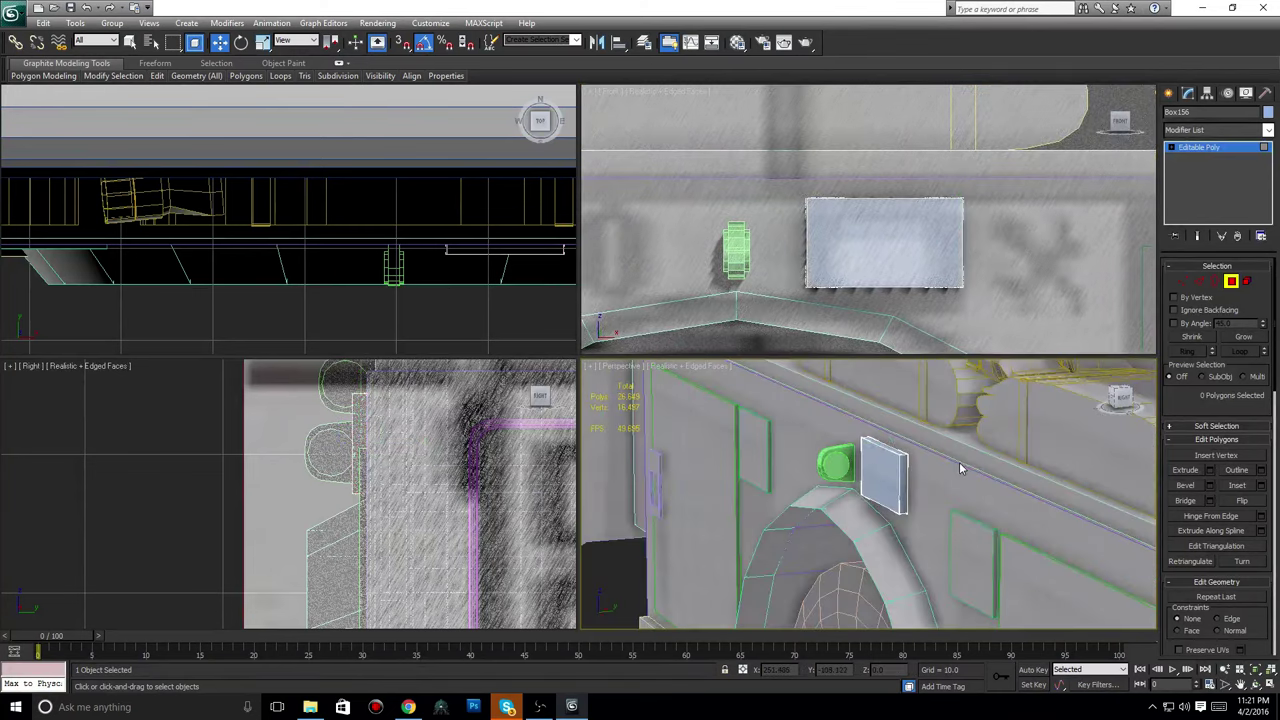
click(884, 479)
scroll(275, 454, up, 2)
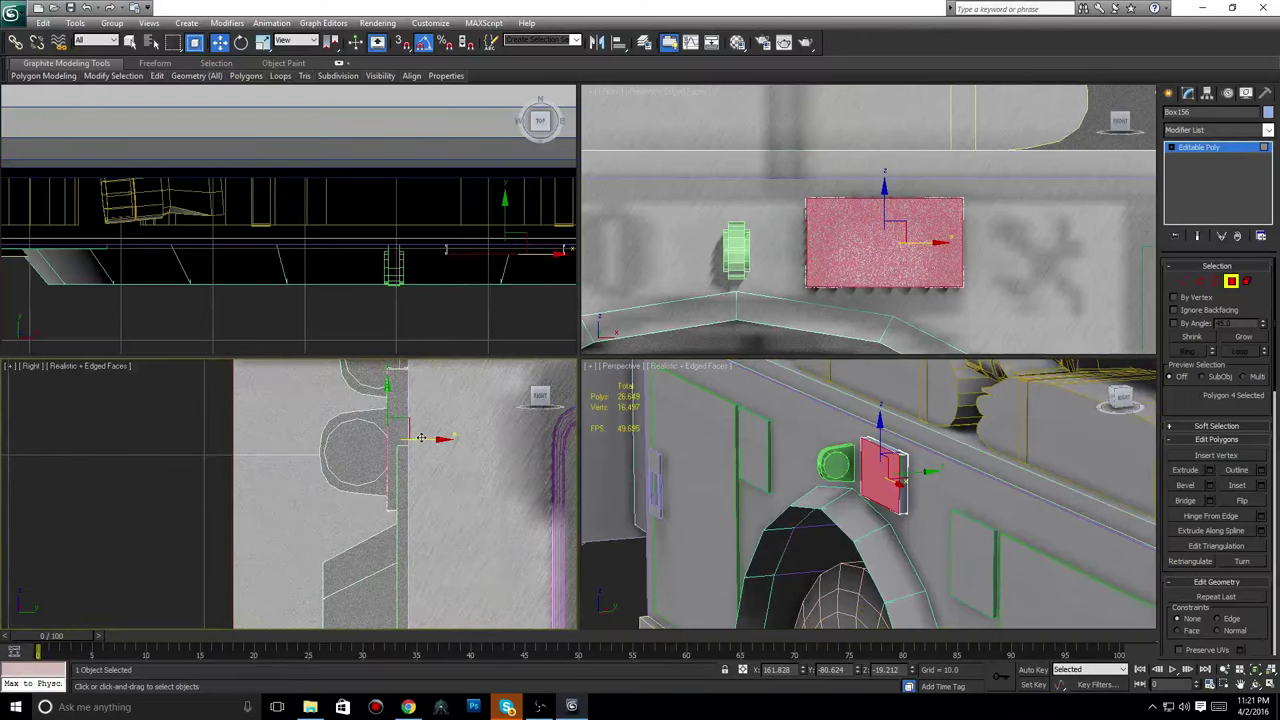
drag(420, 438, 401, 440)
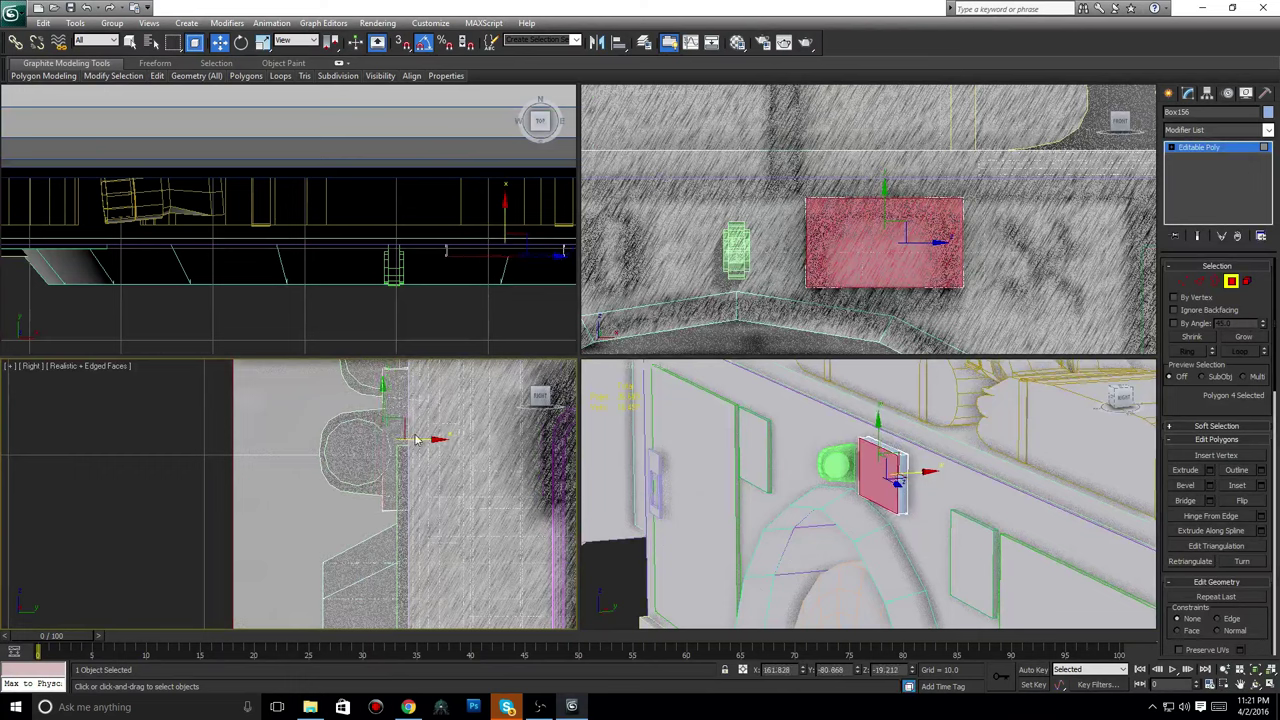
Check how far the side light protrudes in the FDNY Engine 74 image results and the DSC09772.JPG photo.
click(527, 711)
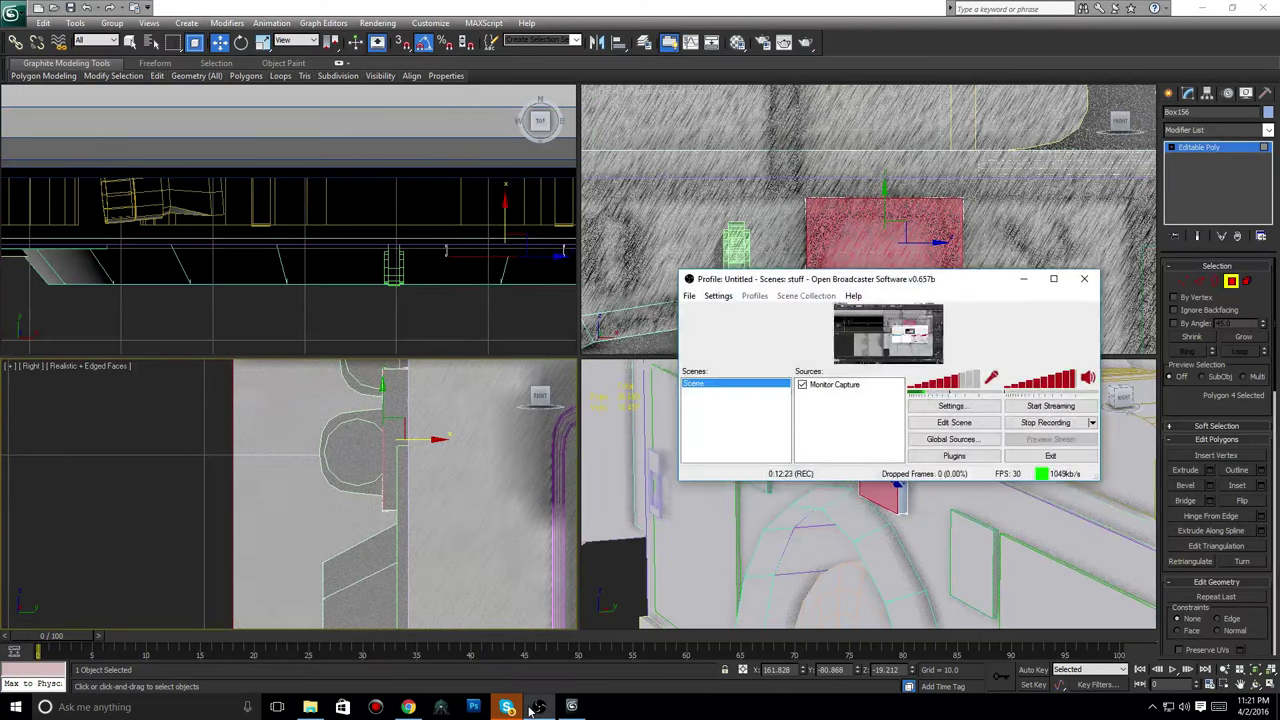
click(527, 711)
click(409, 708)
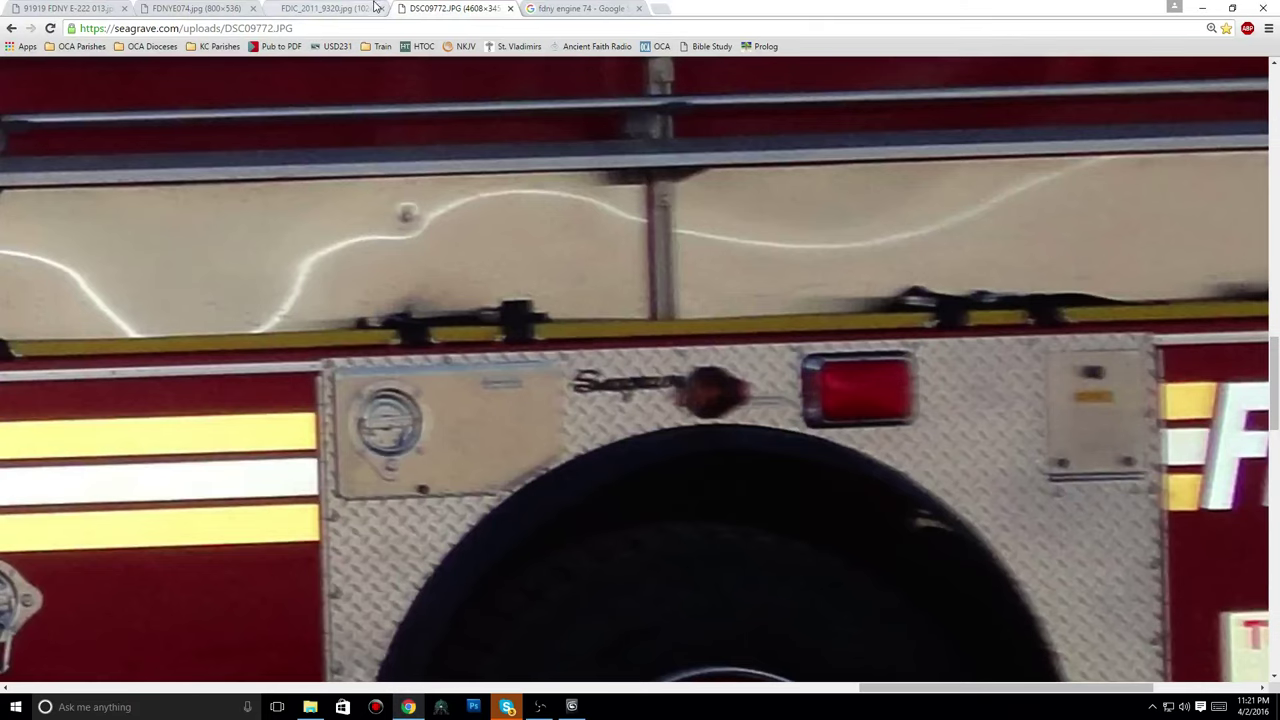
click(596, 8)
scroll(612, 405, down, 2)
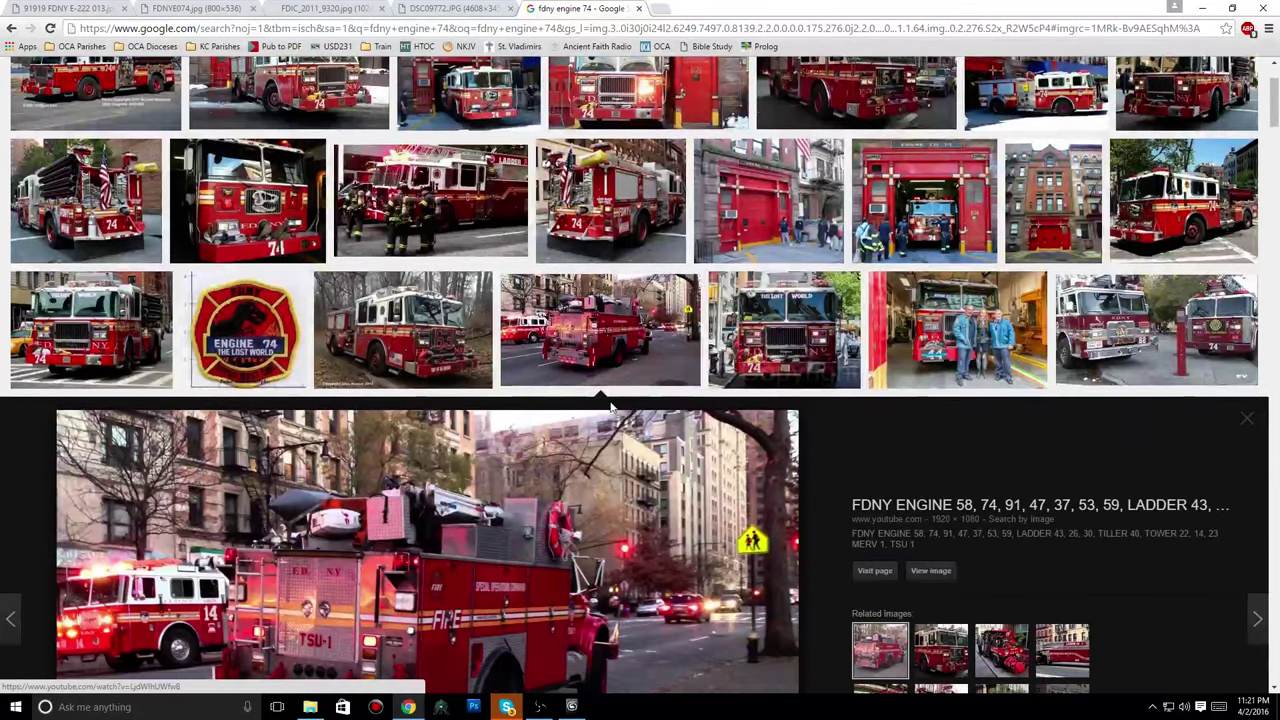
scroll(612, 405, up, 2)
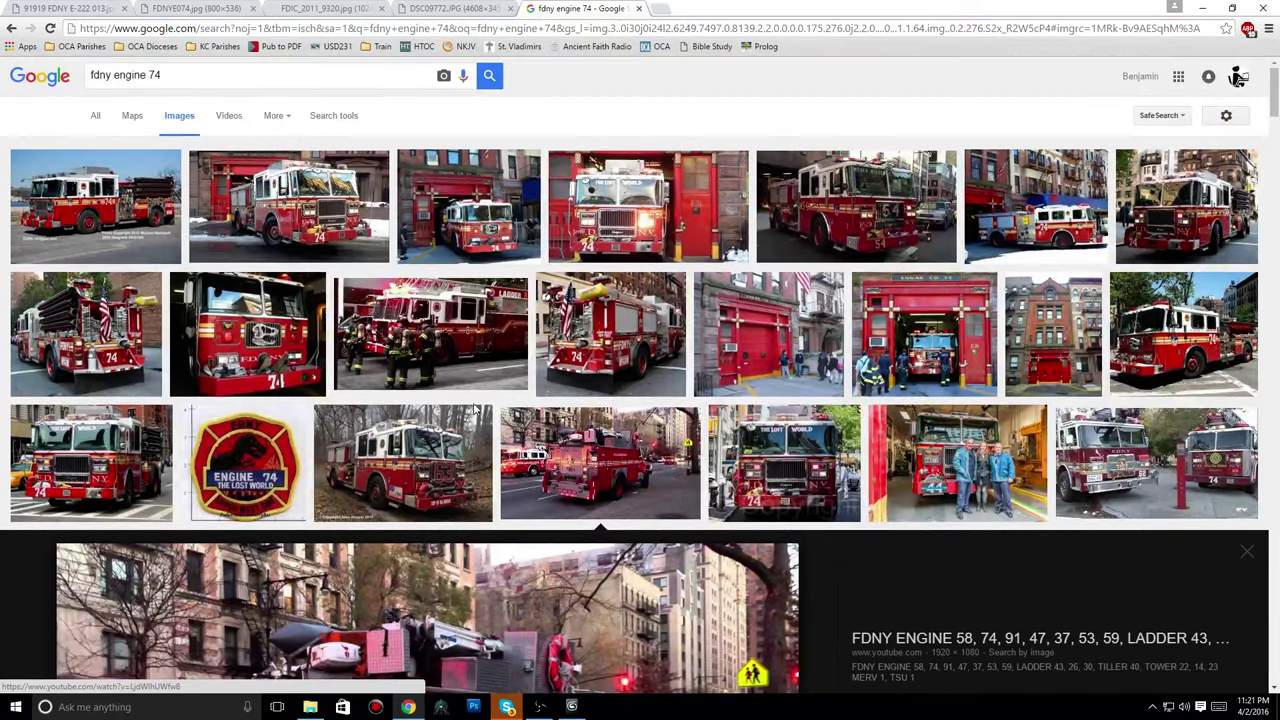
click(593, 368)
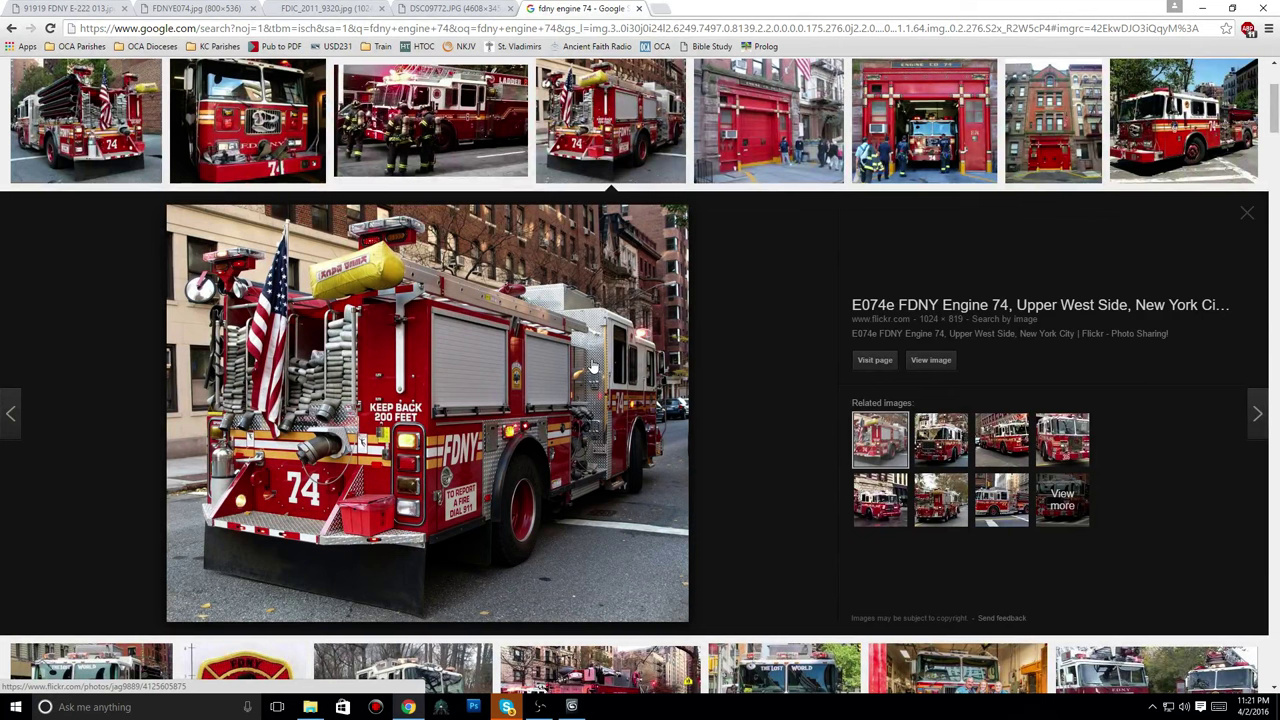
click(455, 8)
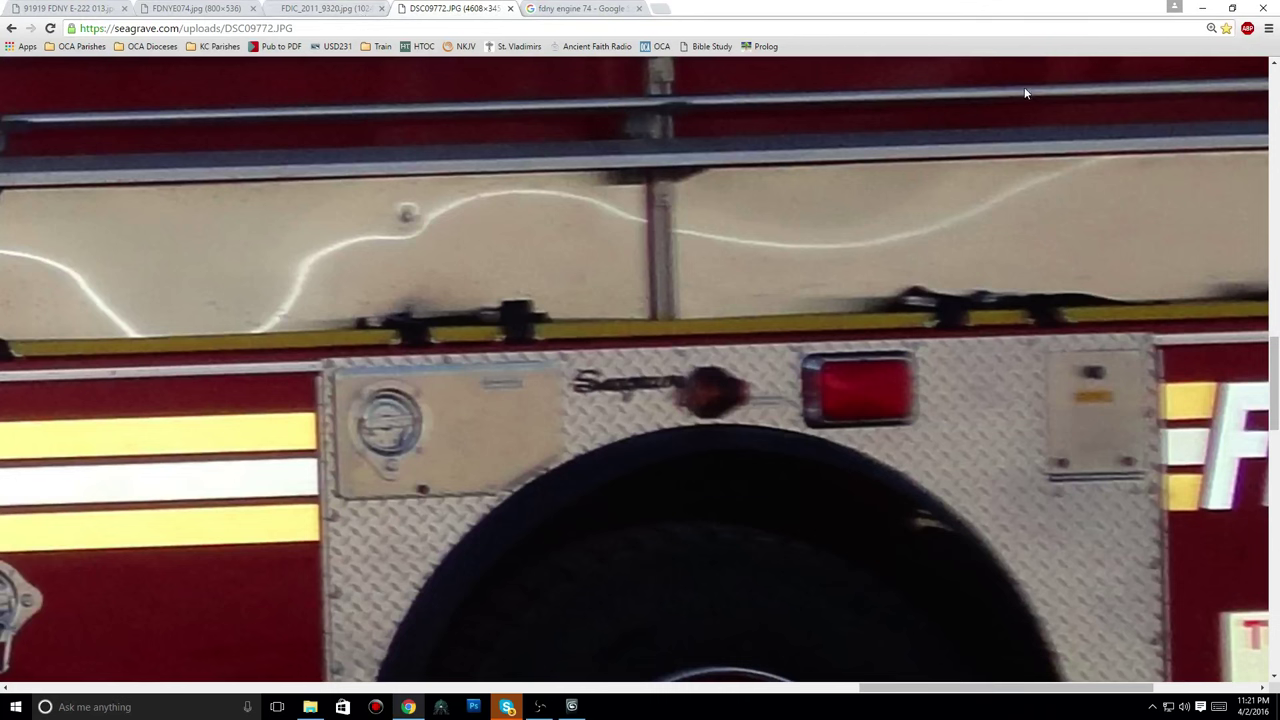
Return to 3ds Max, pull the light box's front face back in to Y about -80.75, and deselect it.
click(1203, 8)
scroll(437, 447, up, 2)
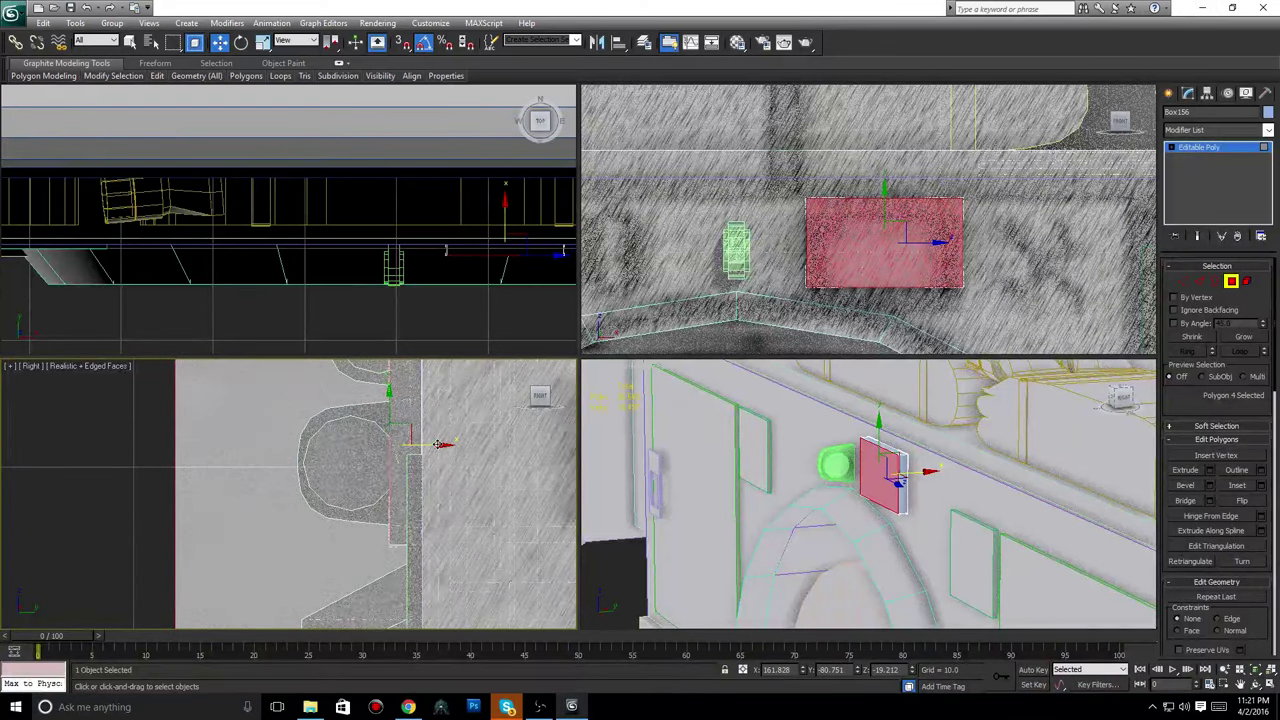
scroll(893, 507, up, 4)
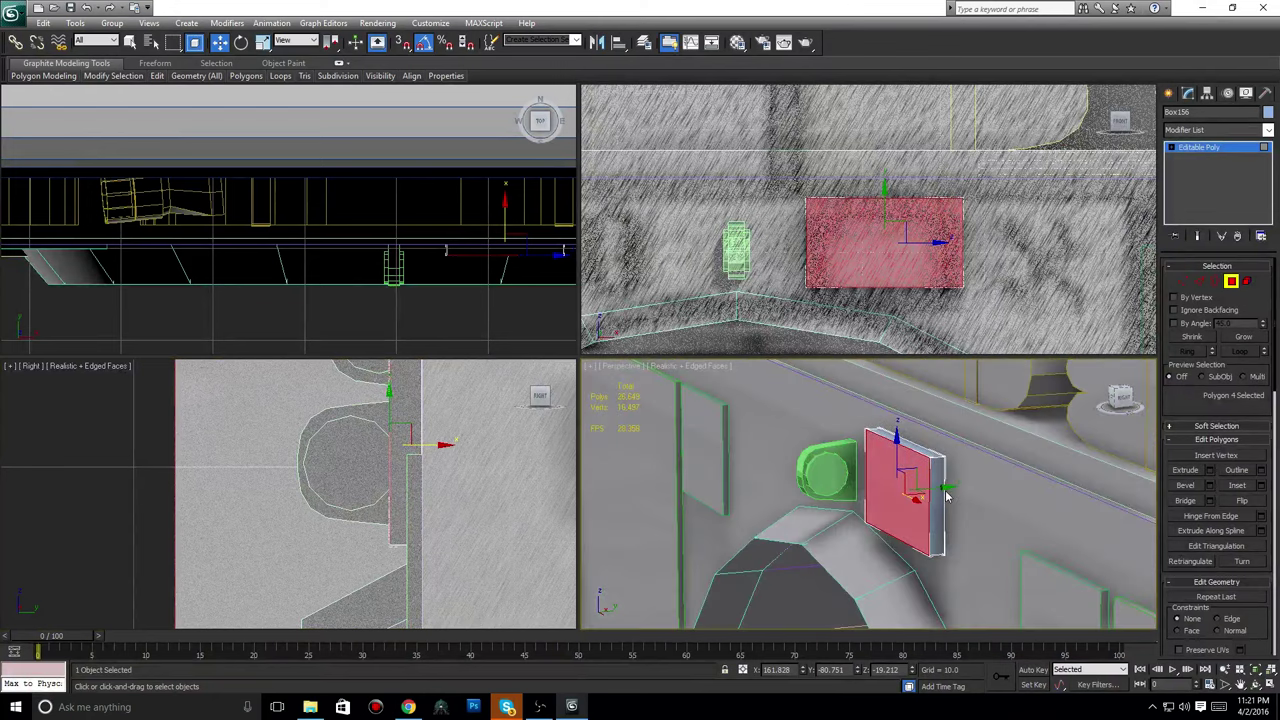
click(952, 488)
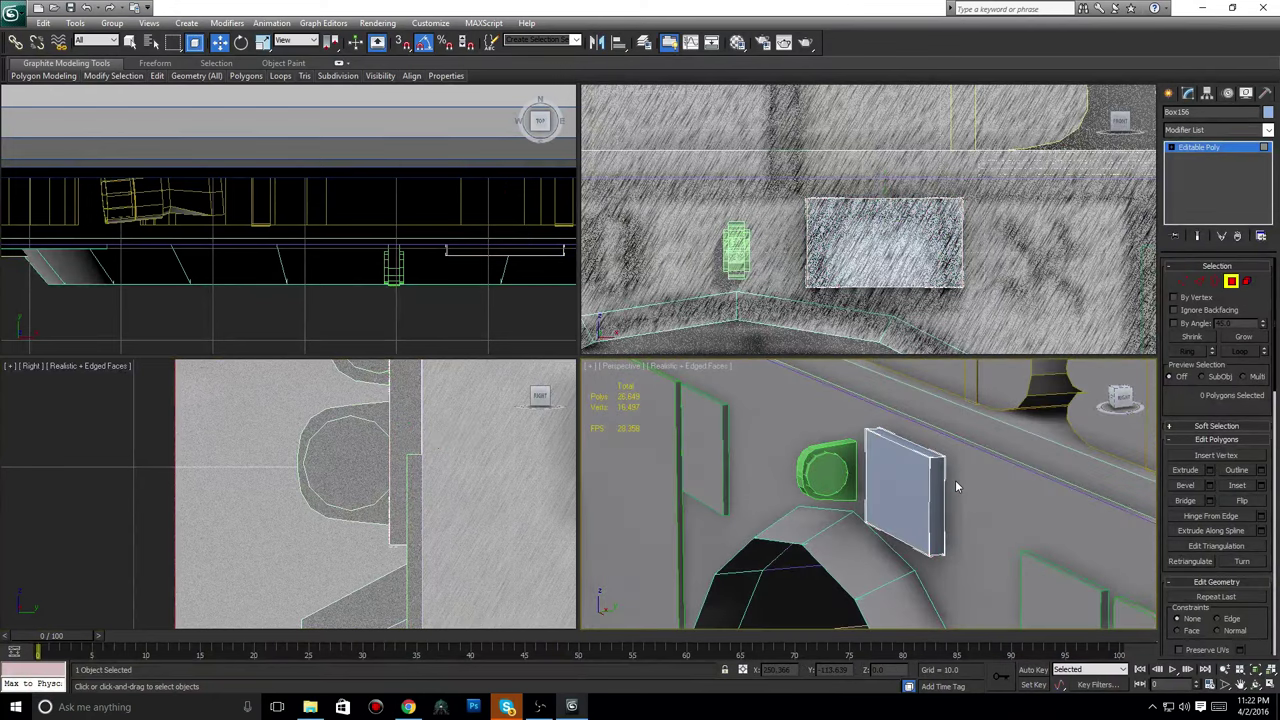
Center the light box's pivot on the object.
right_click(907, 482)
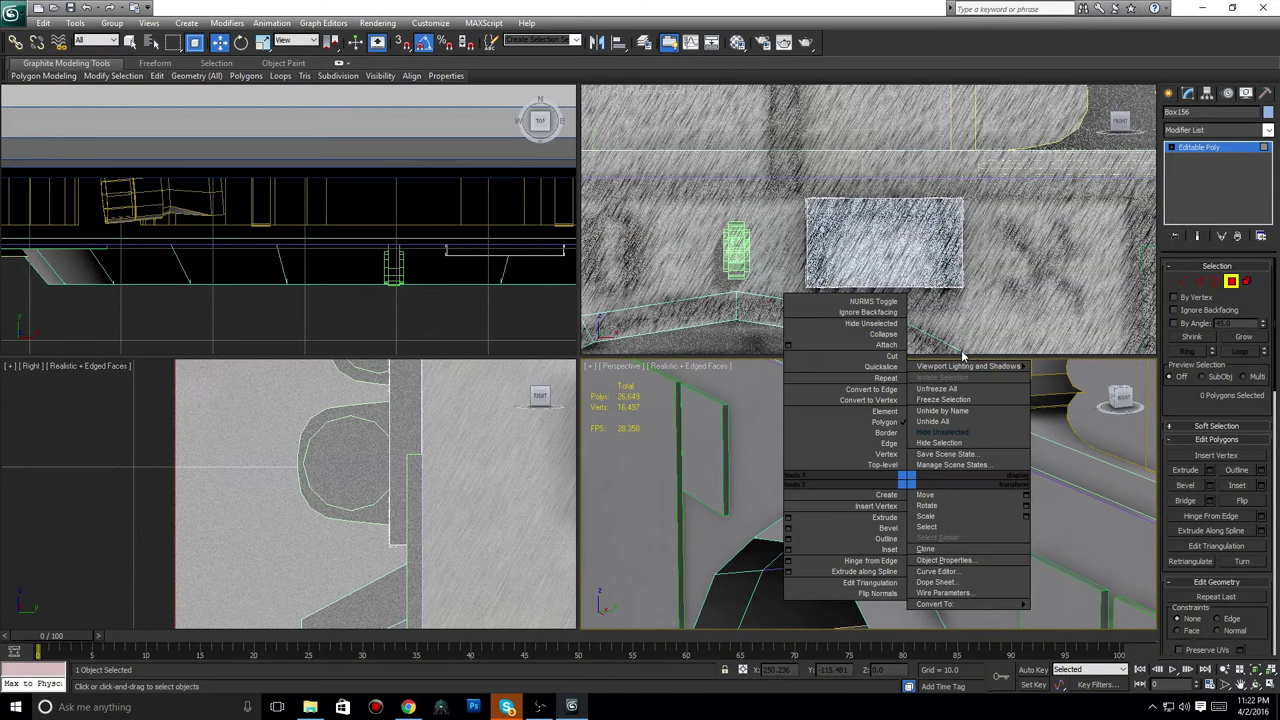
click(1207, 93)
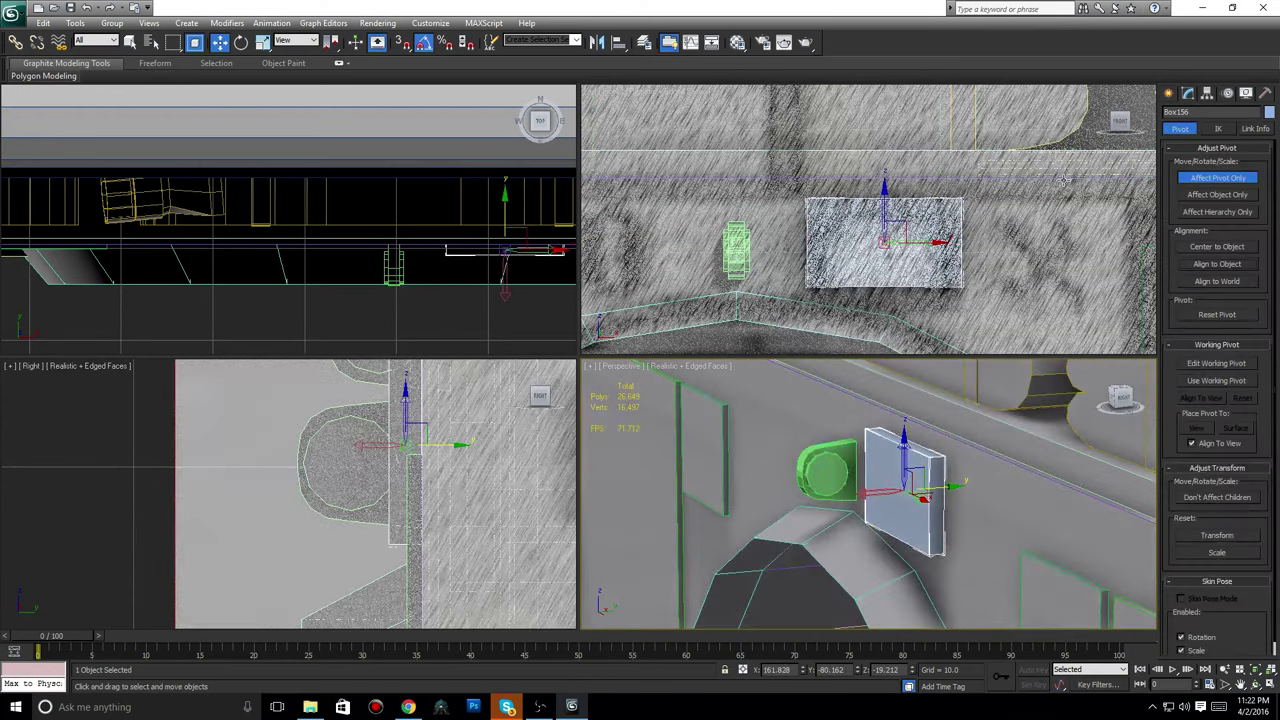
click(1170, 93)
Try cloning the light box as a copy pulled away from the truck's side to Y about -94.3, and undo the clone.
key(ctrl+v)
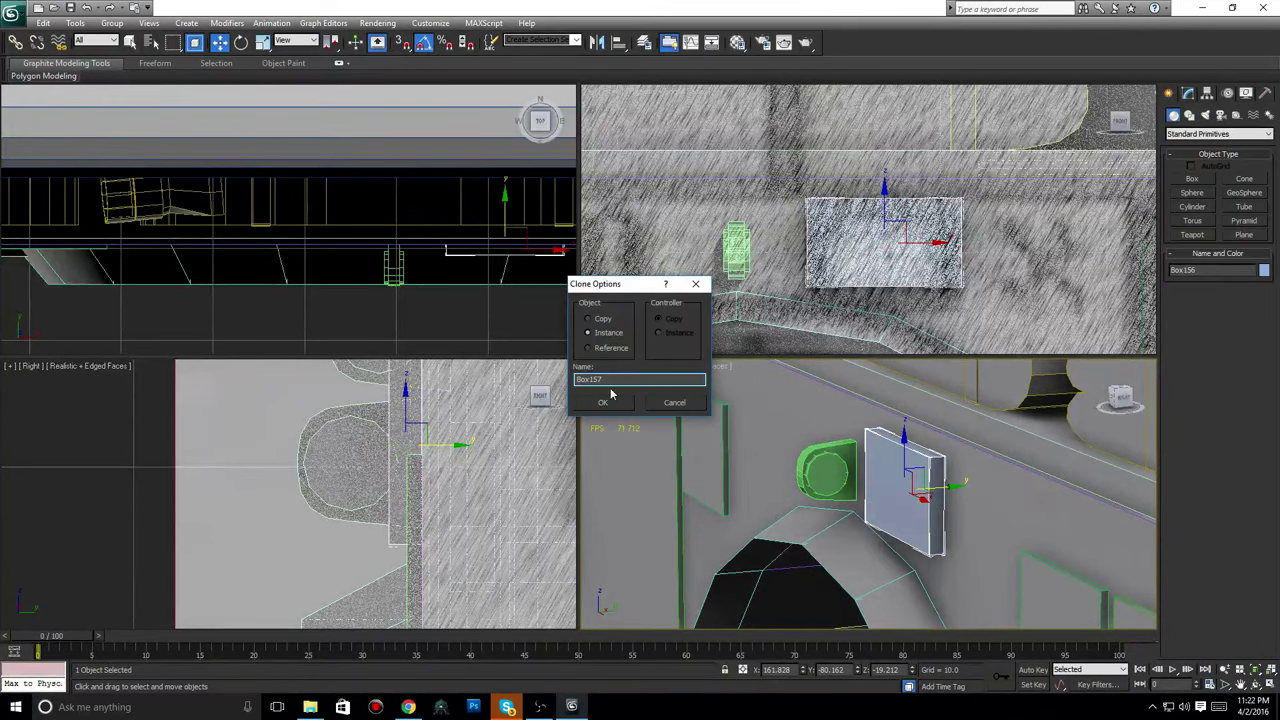
click(604, 318)
click(603, 402)
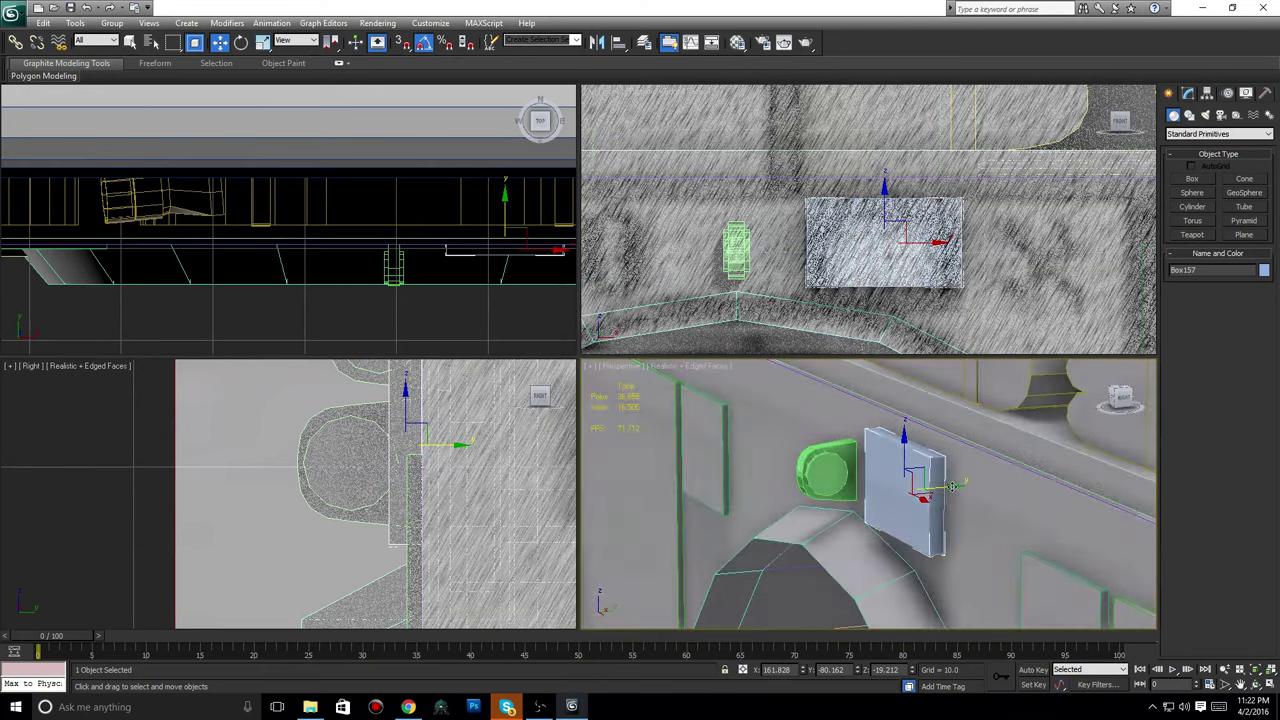
drag(950, 486, 925, 493)
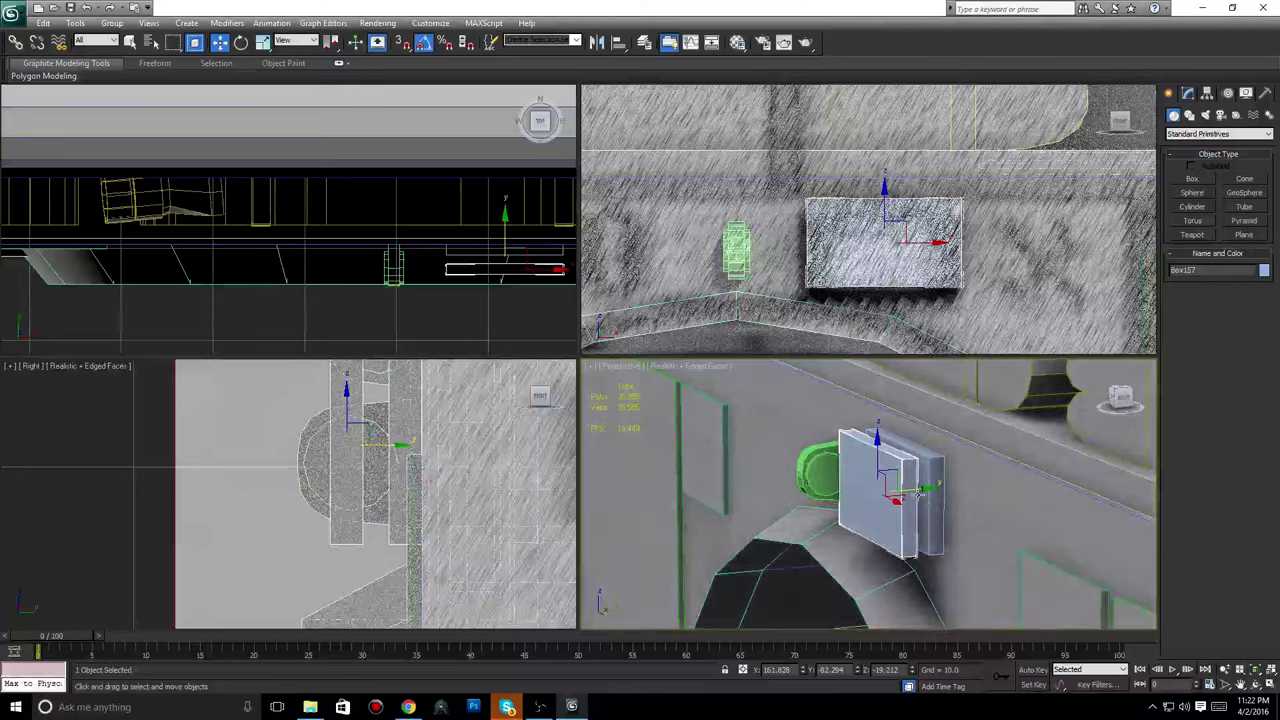
drag(910, 488, 860, 497)
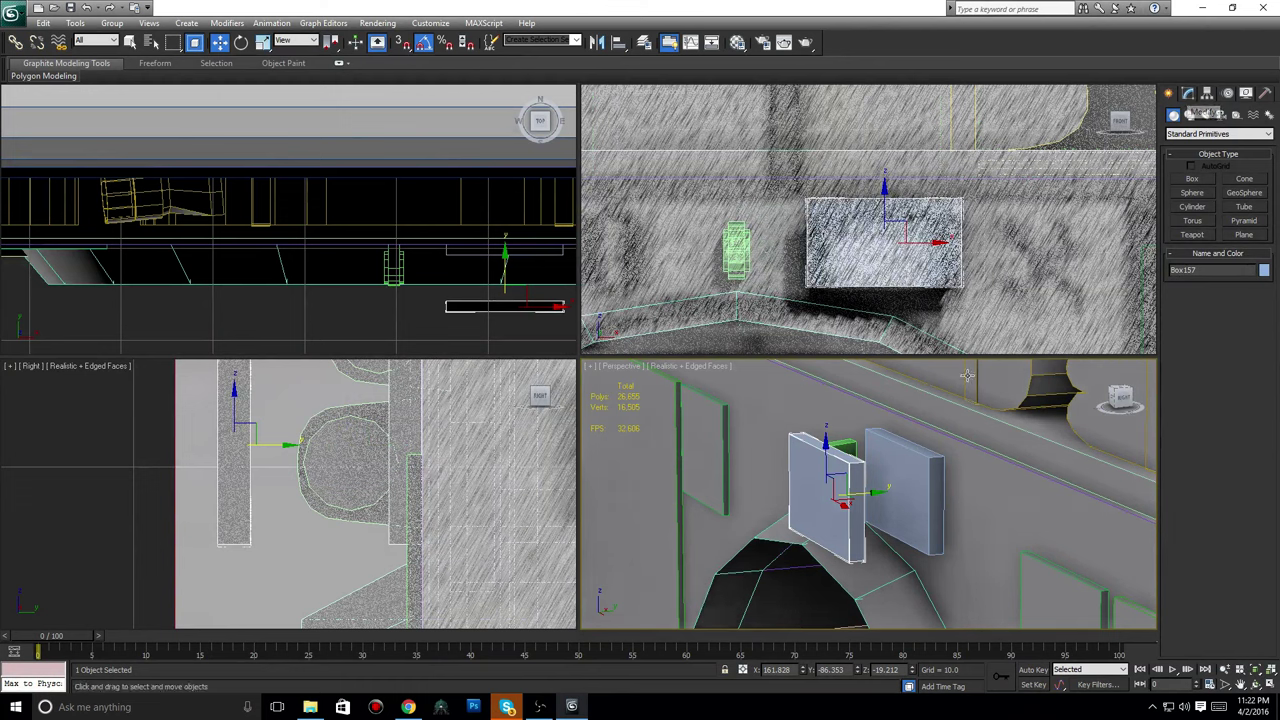
drag(868, 493, 767, 501)
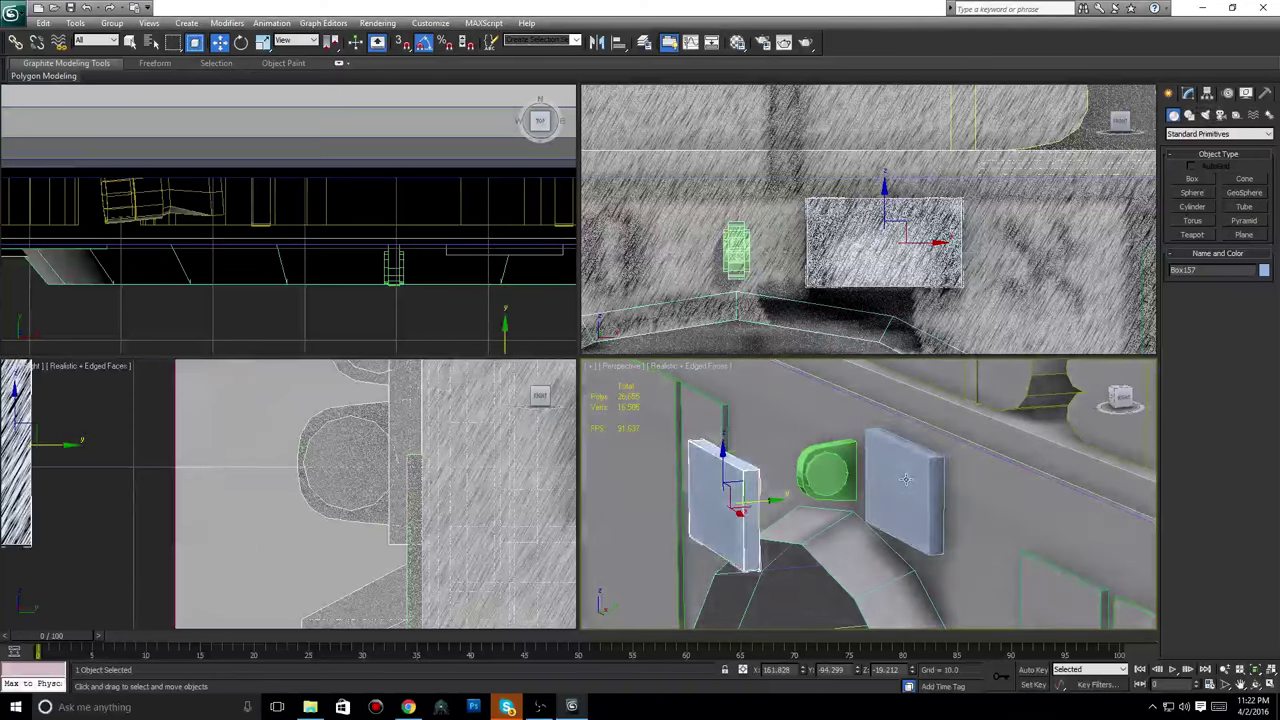
click(907, 468)
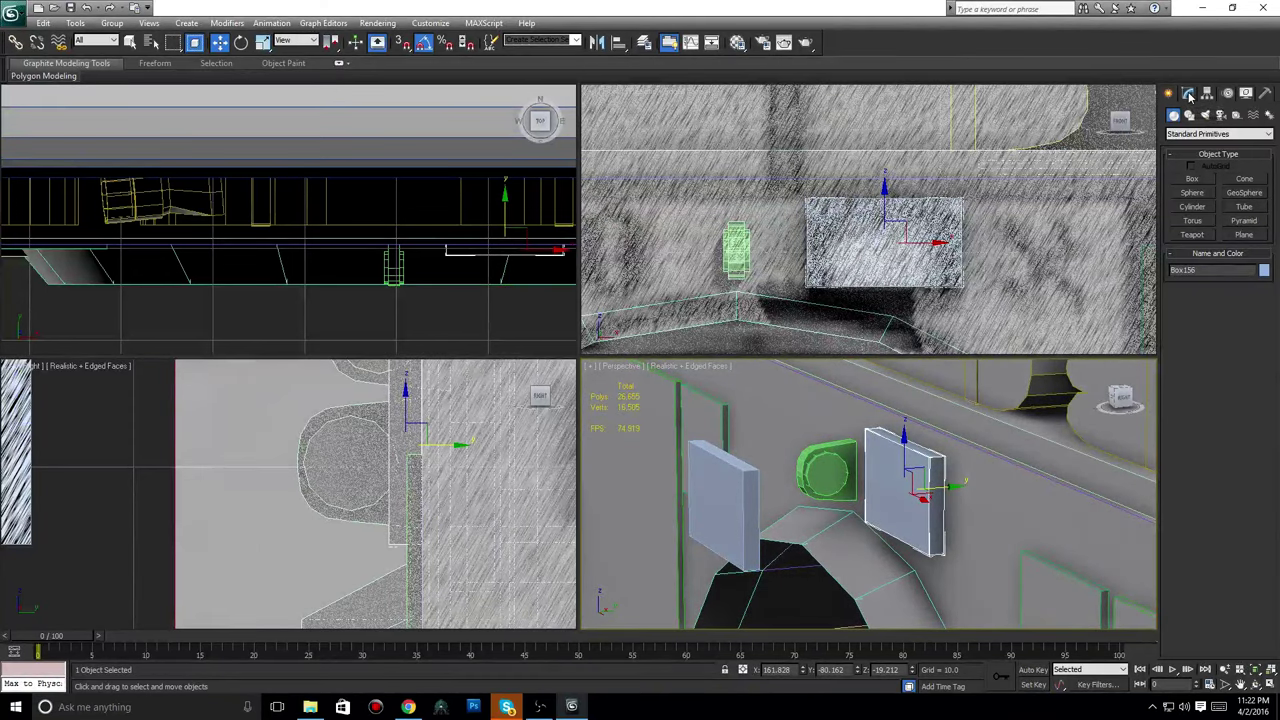
click(738, 516)
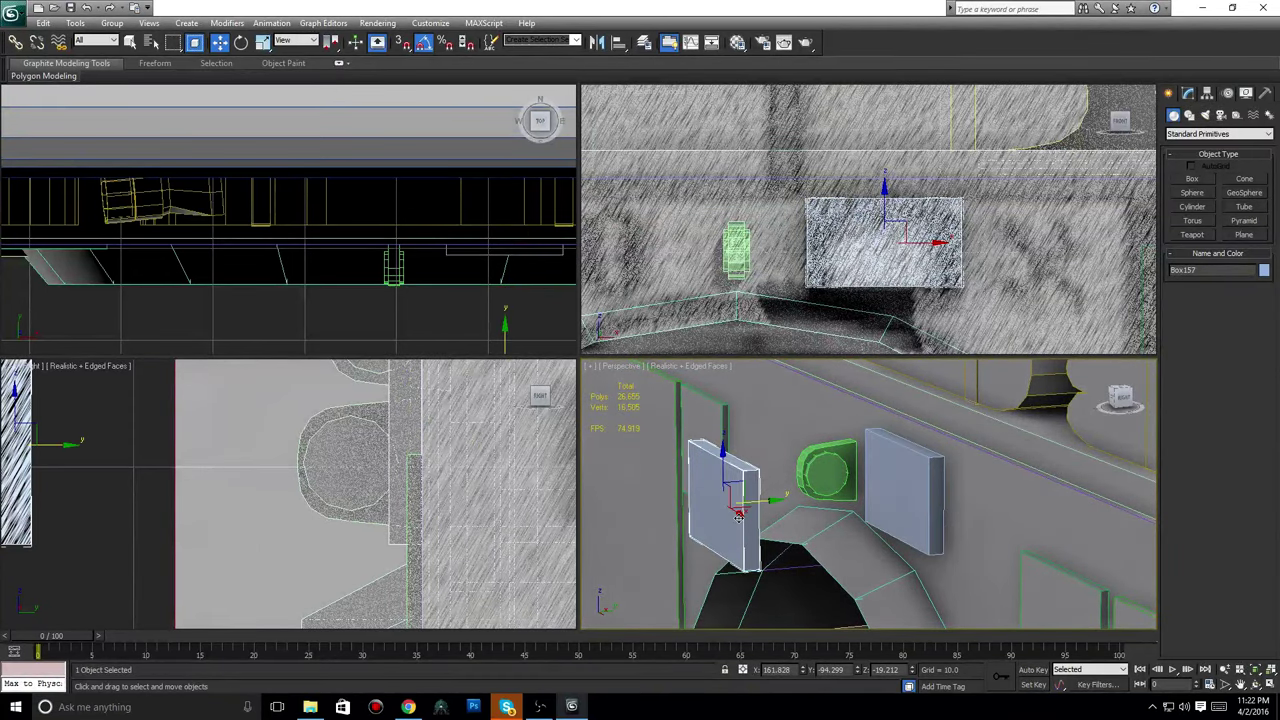
key(ctrl+z)
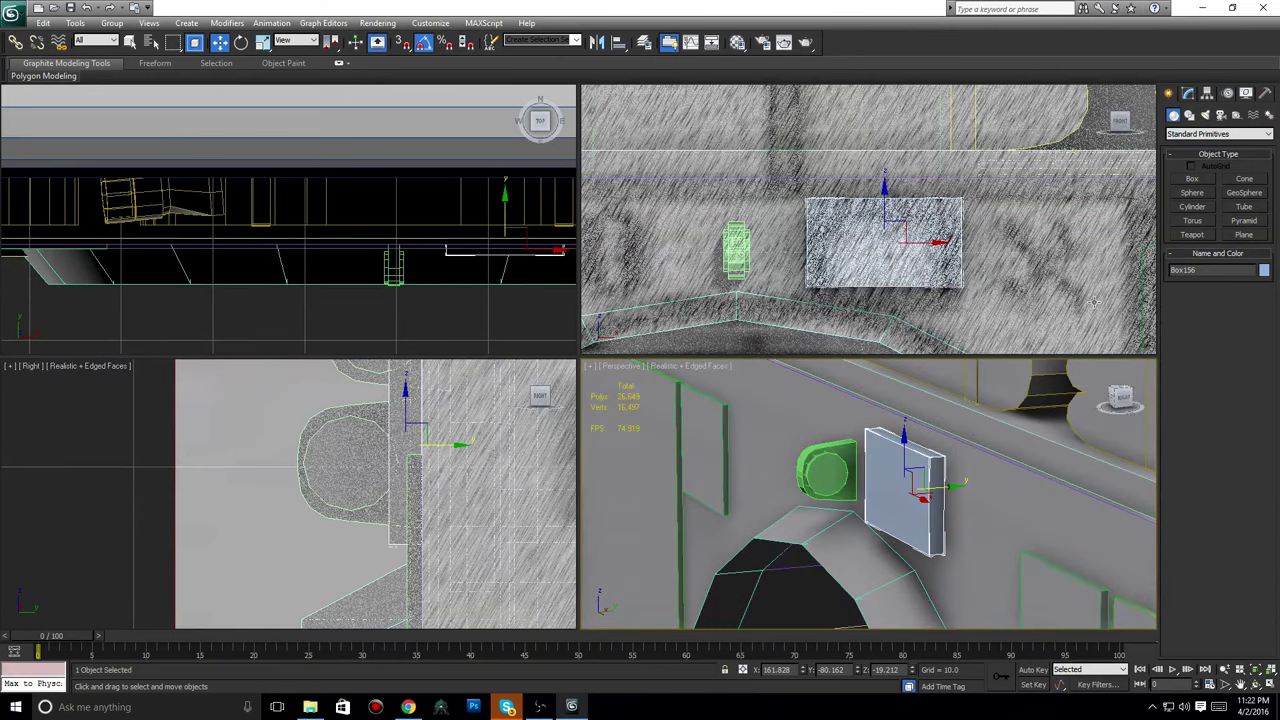
Select the front polygon of the rectangular light box and switch to the Scale tool.
click(1188, 93)
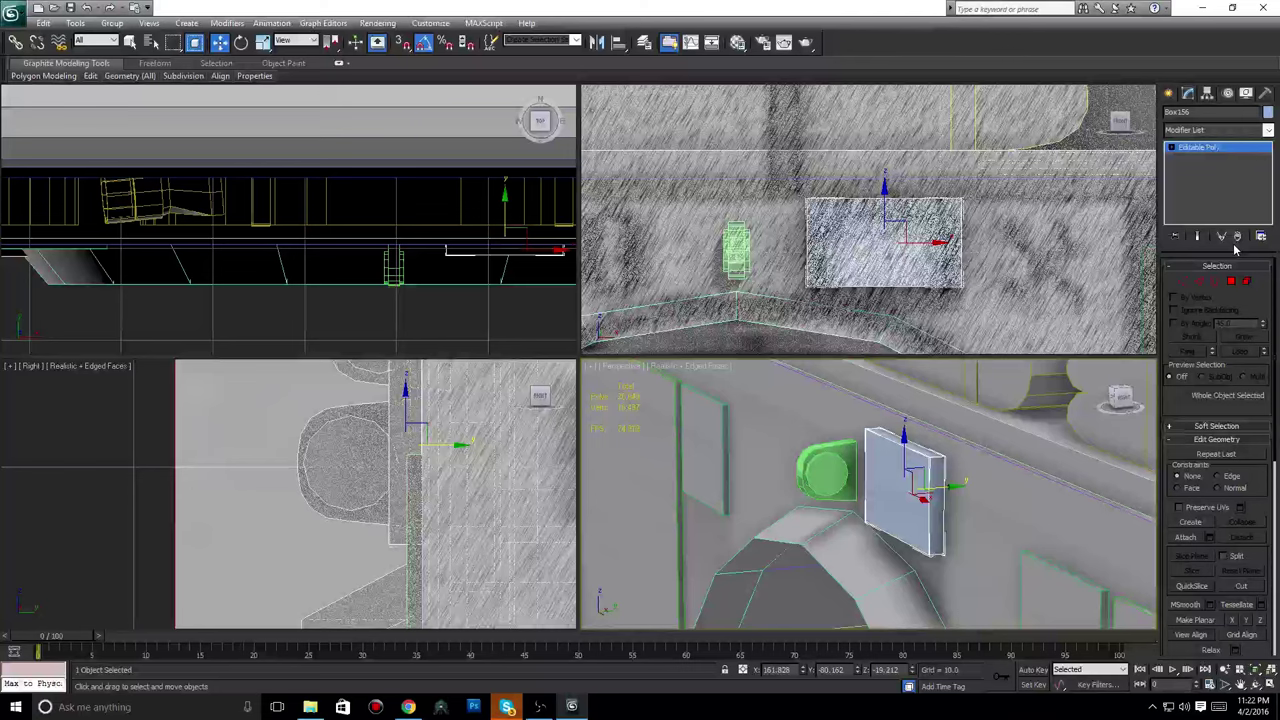
click(1231, 281)
click(890, 478)
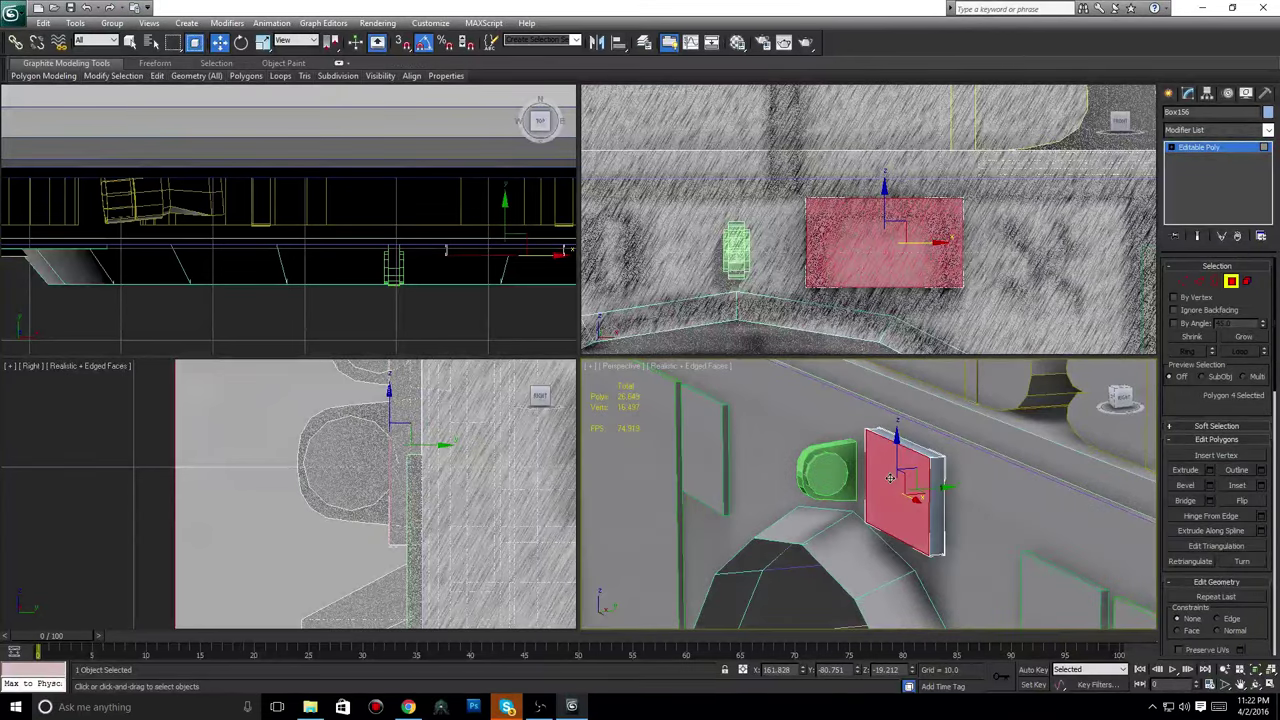
middle_drag(904, 275, 880, 271)
scroll(880, 271, up, 2)
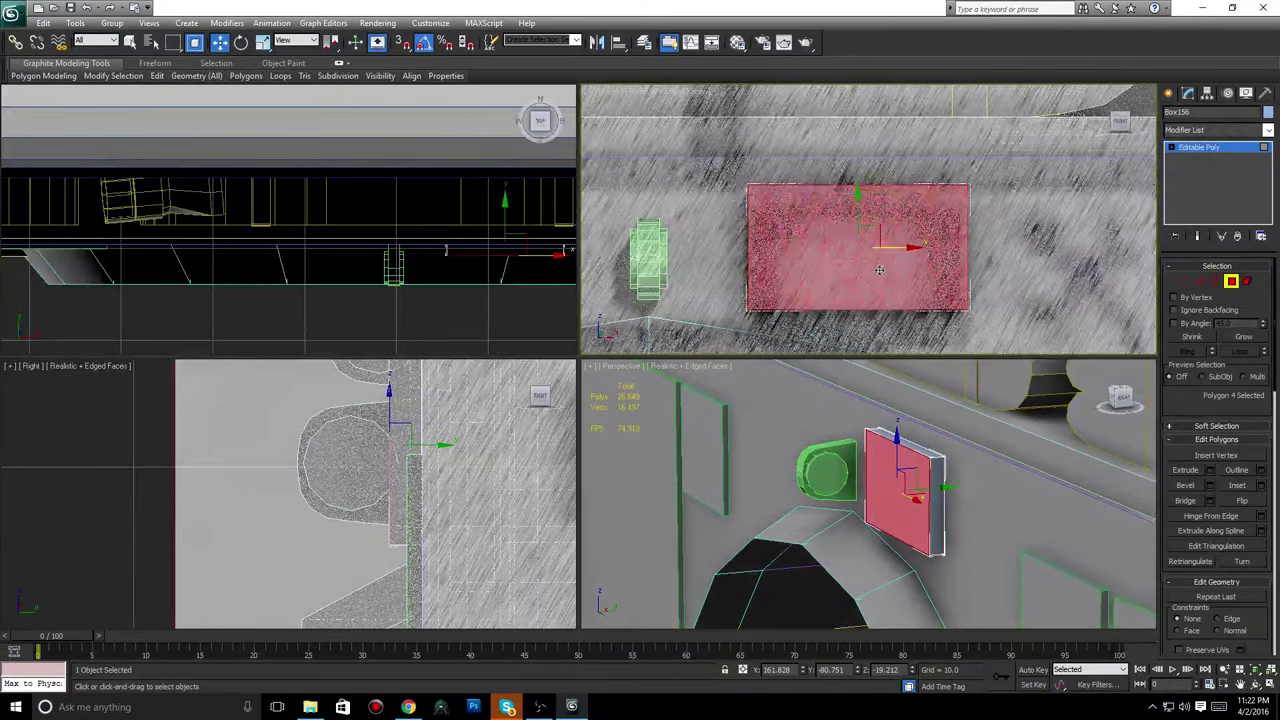
click(262, 42)
Try scaling the light box's front face uniformly while comparing it with the side light in the DSC09772.JPG photo.
click(410, 708)
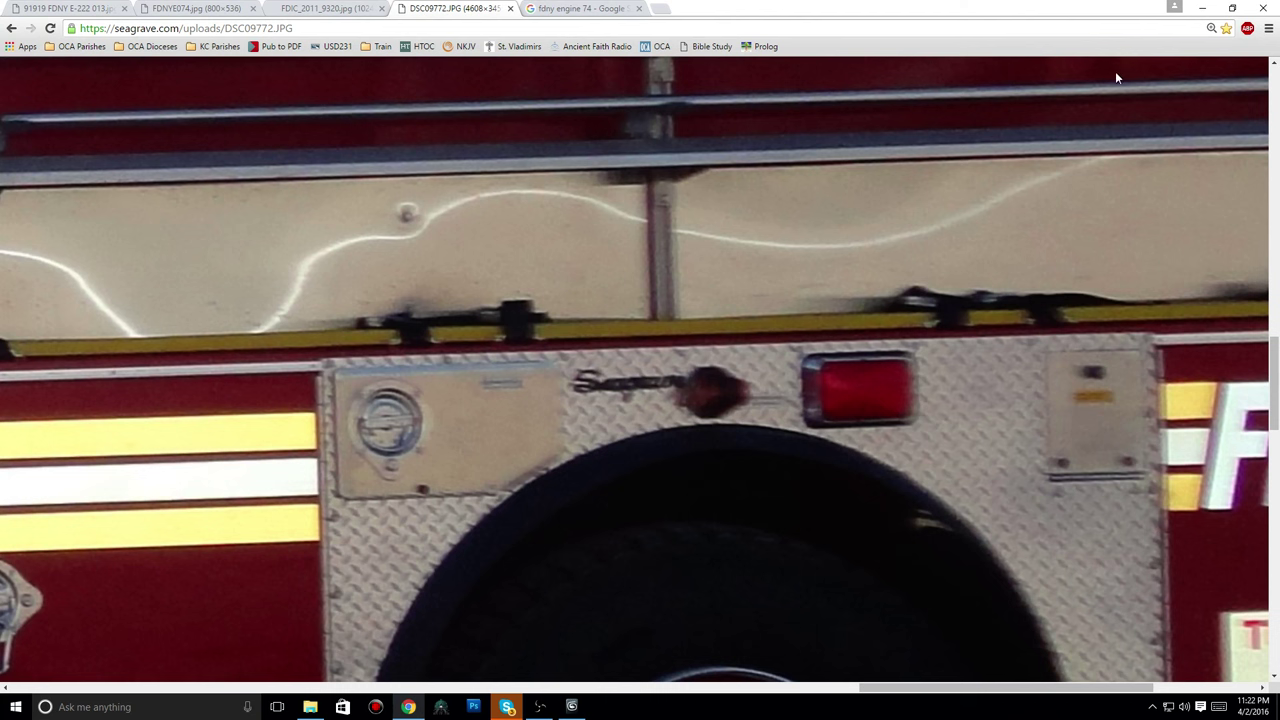
click(1197, 11)
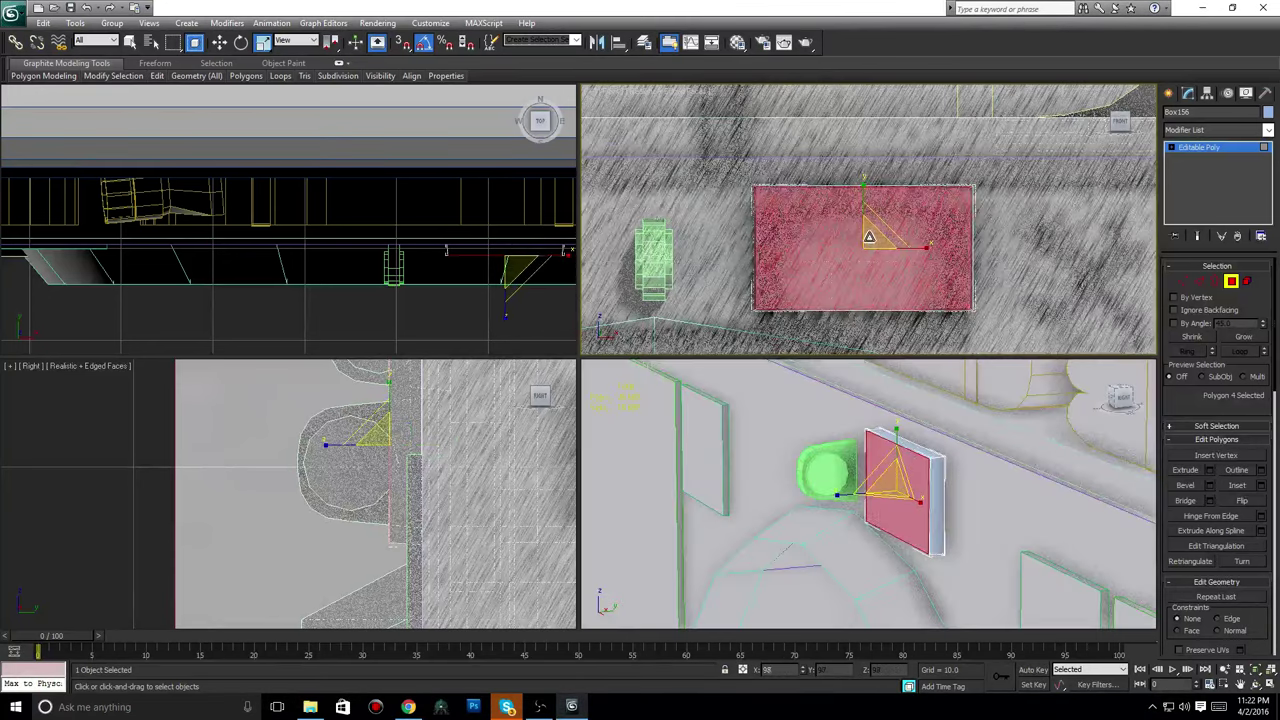
drag(867, 238, 862, 247)
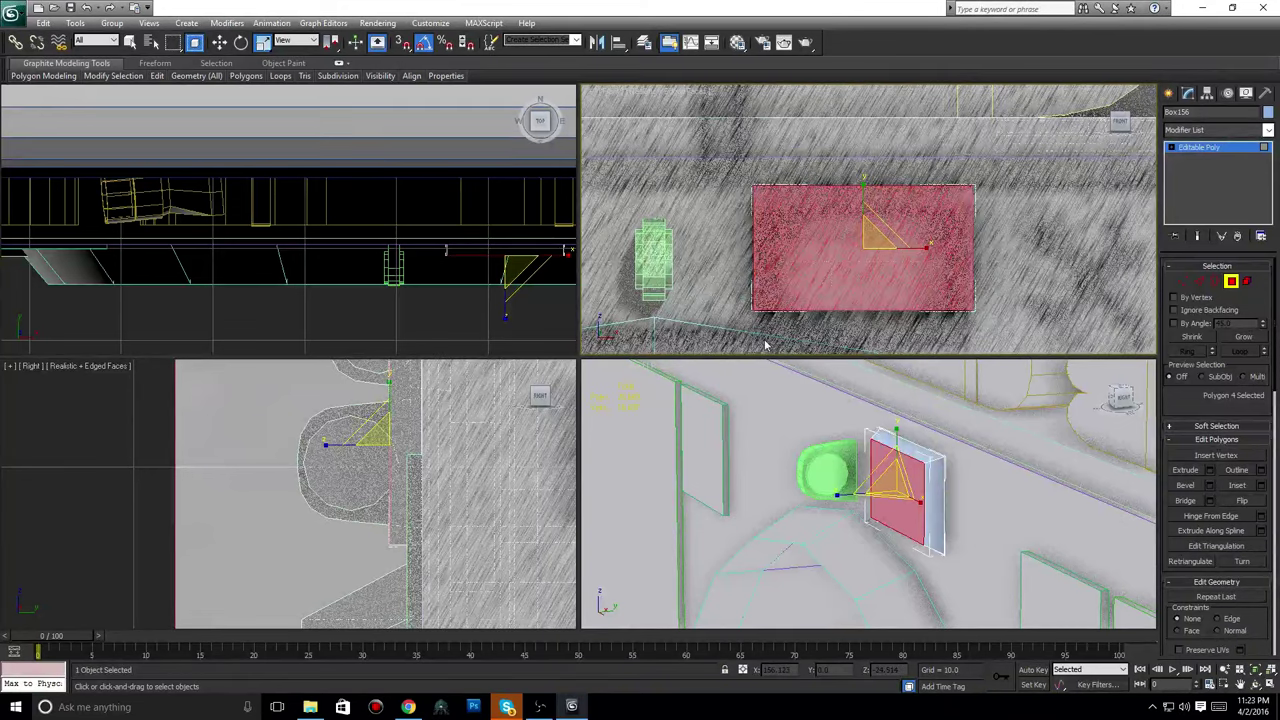
click(416, 707)
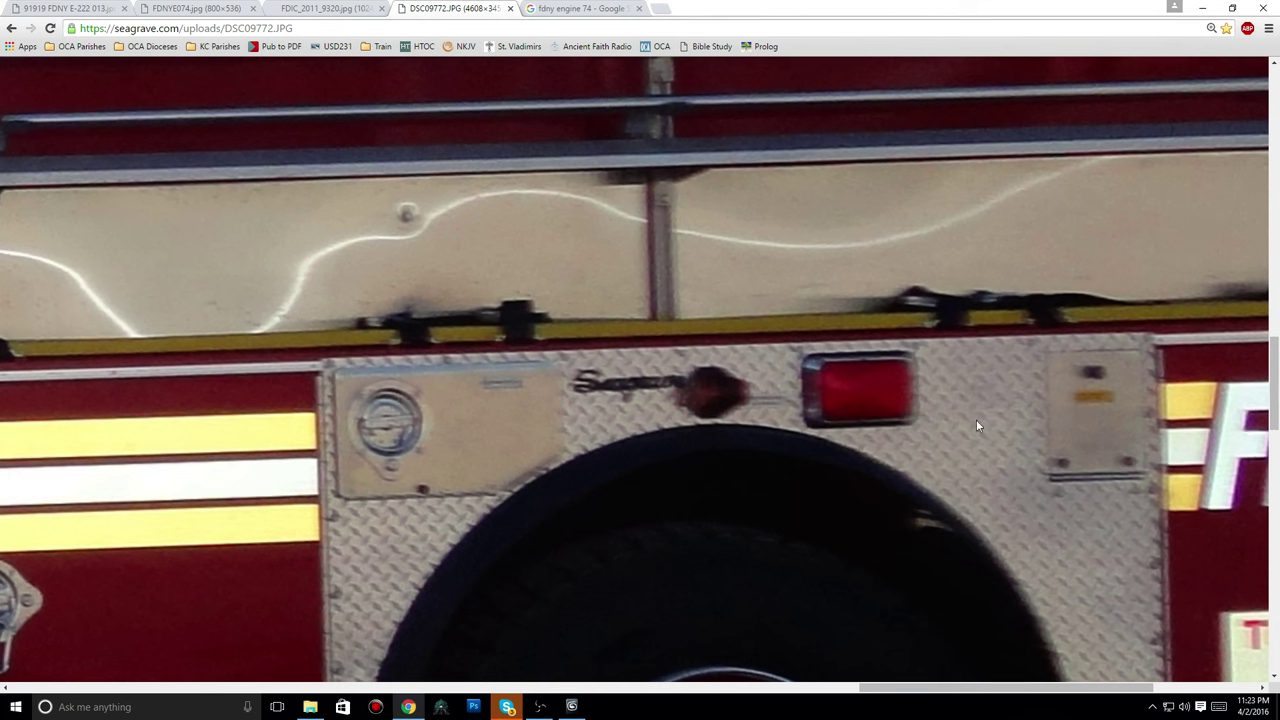
click(1207, 8)
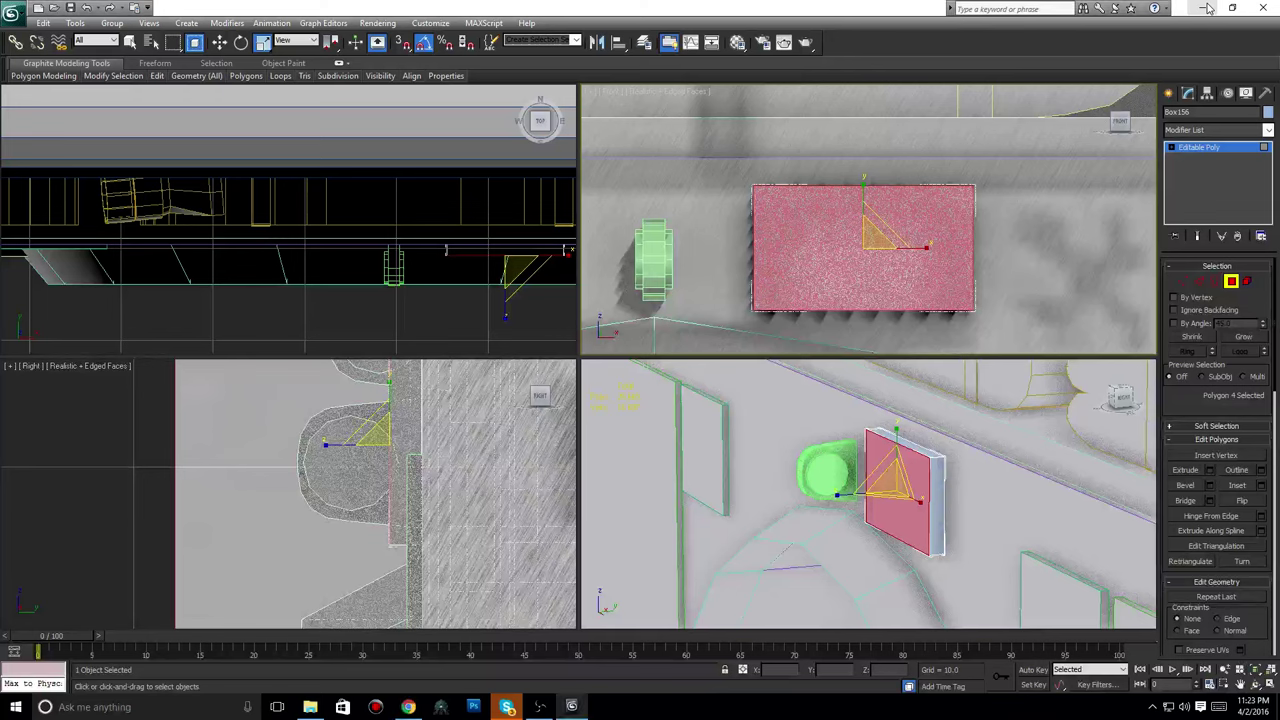
Scale the light box's front face down slightly in height and more in width to taper its sides.
scroll(862, 230, up, 5)
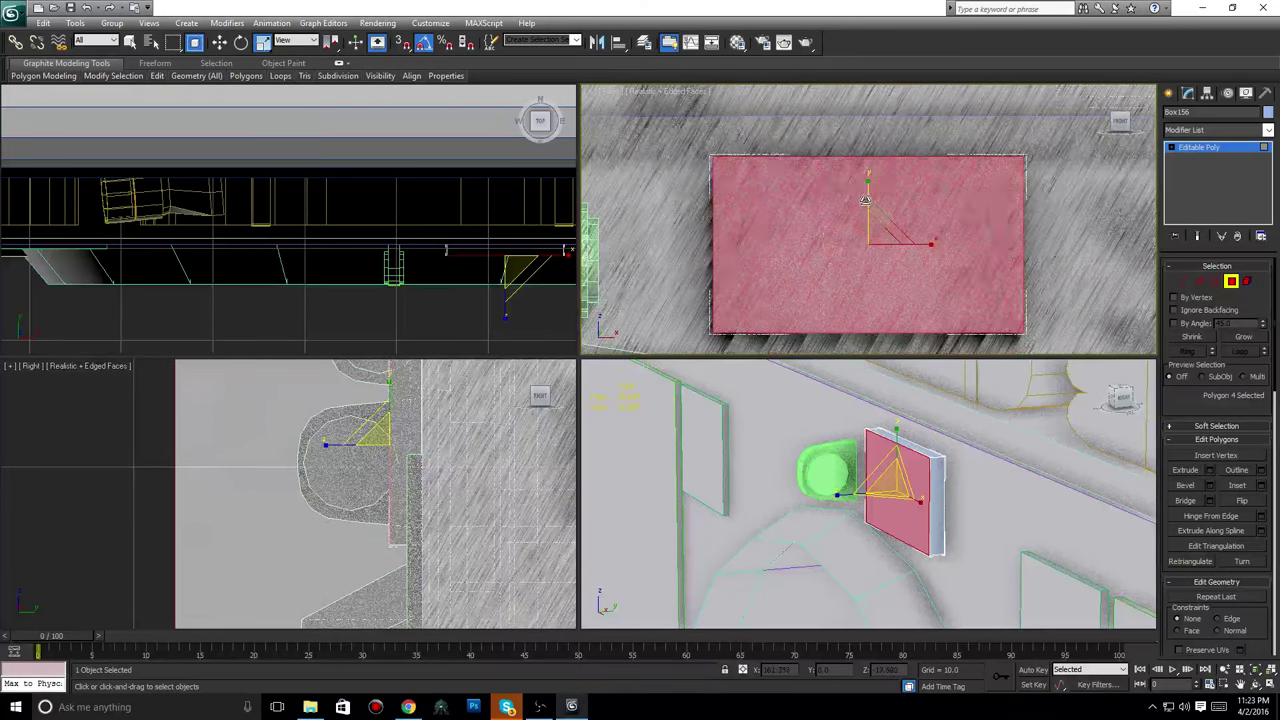
drag(868, 190, 868, 196)
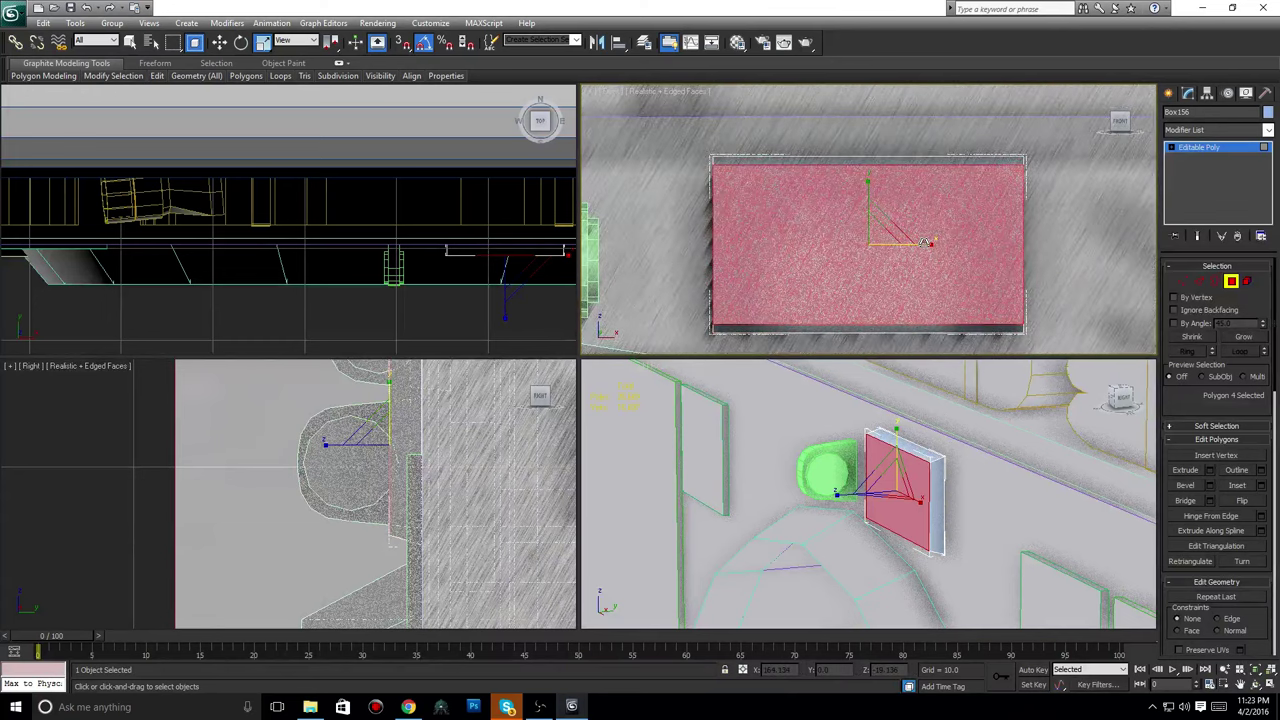
drag(925, 243, 915, 244)
mouse_move(1120, 398)
mouse_down()
mouse_move(1105, 392)
mouse_move(1122, 398)
mouse_up()
alt+middle_drag(868, 500, 985, 496)
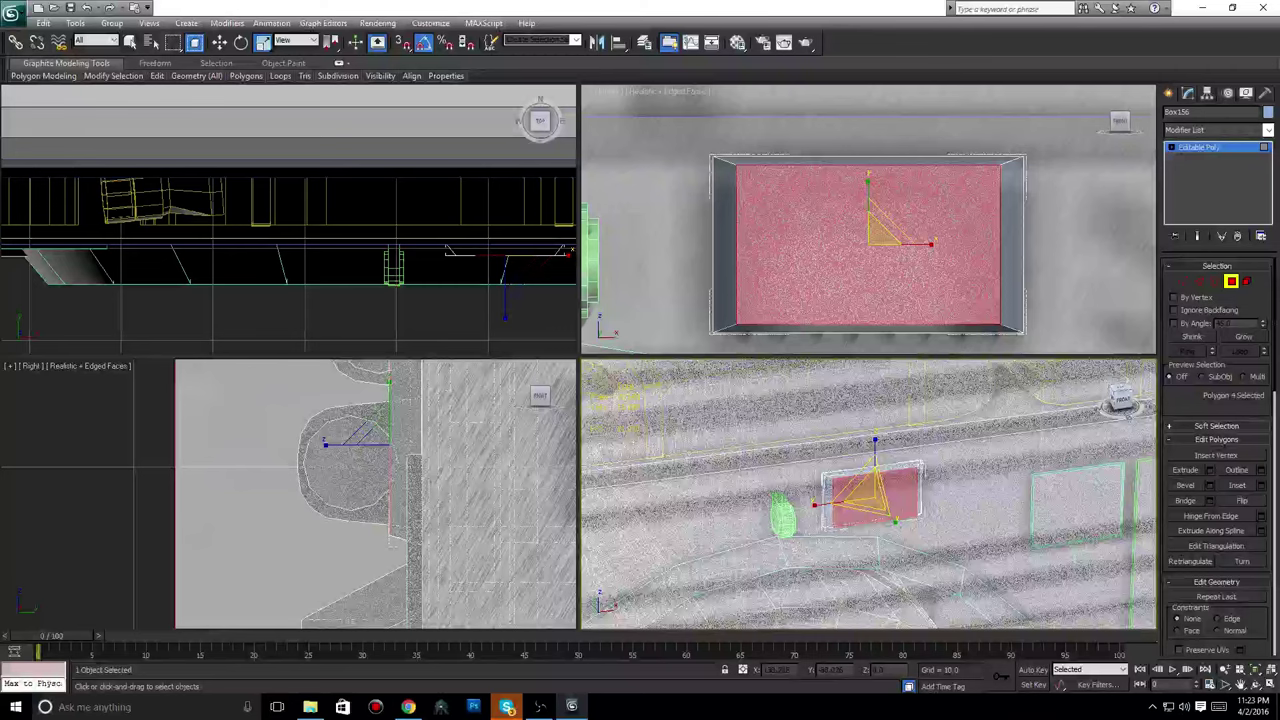
alt+middle_drag(918, 548, 902, 477)
scroll(898, 471, up, 6)
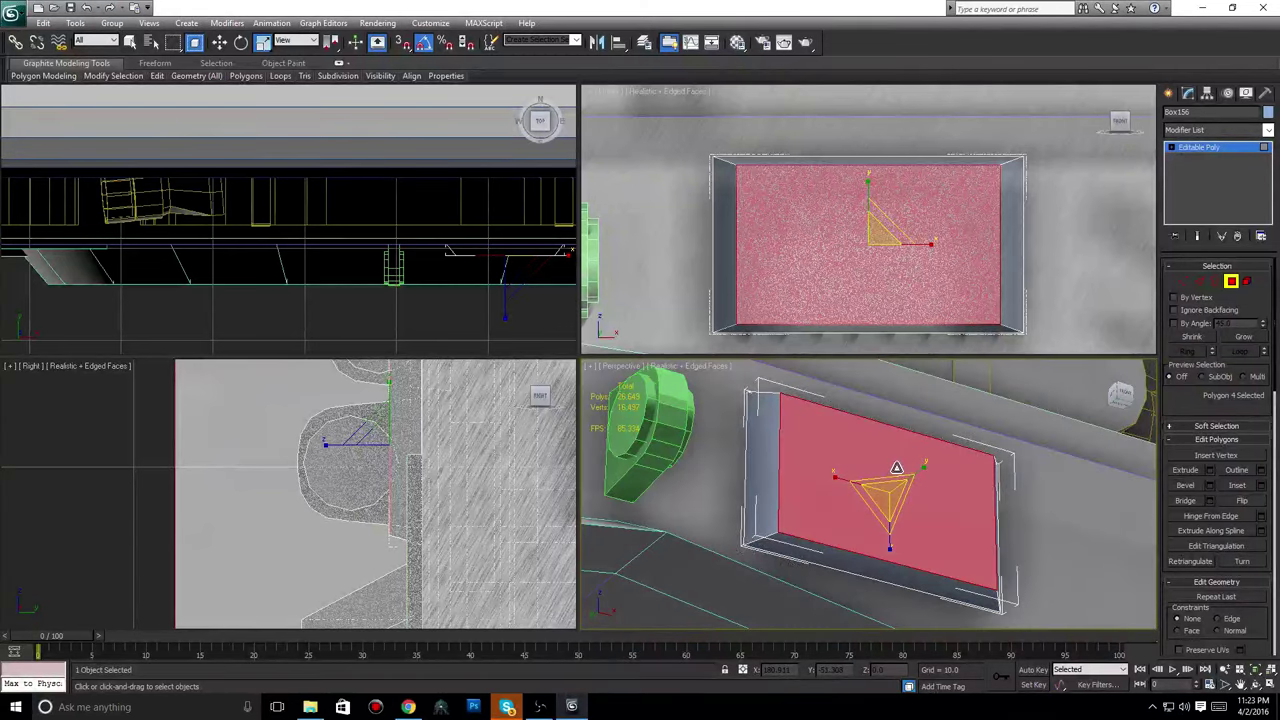
scroll(897, 468, down, 3)
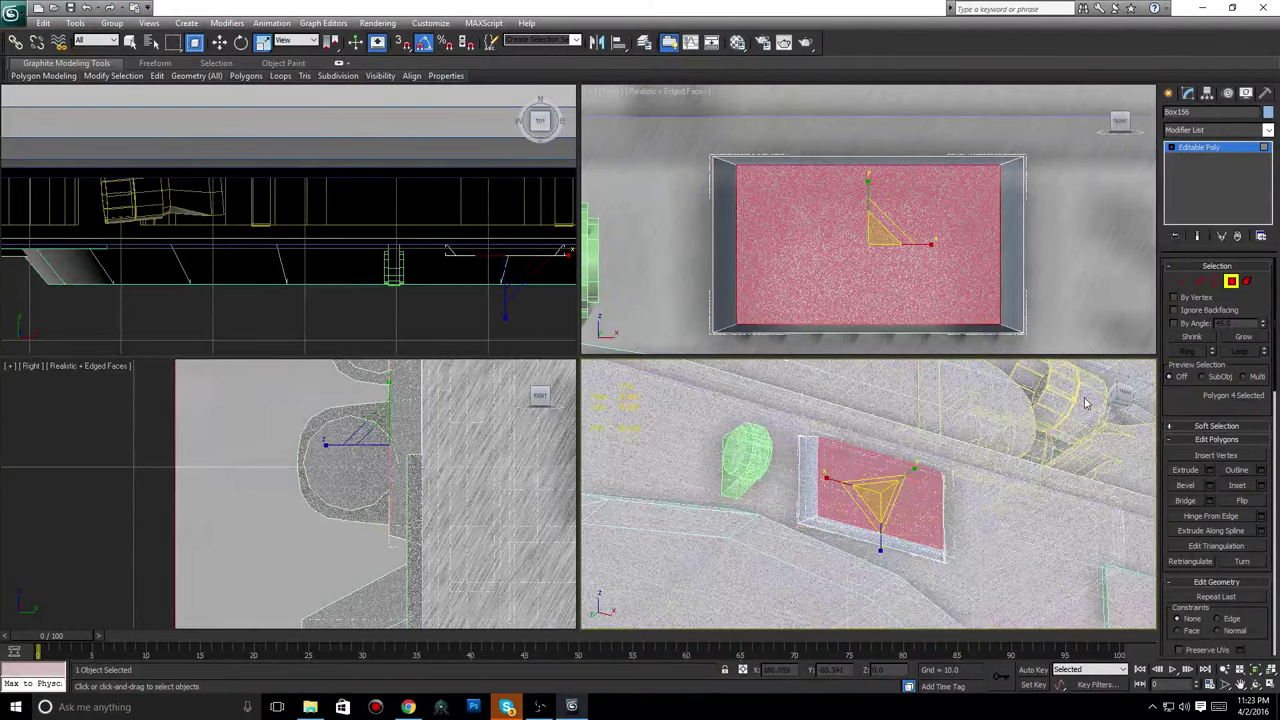
mouse_move(1120, 397)
mouse_down()
mouse_move(1066, 436)
mouse_move(1106, 400)
mouse_up()
scroll(943, 502, down, 3)
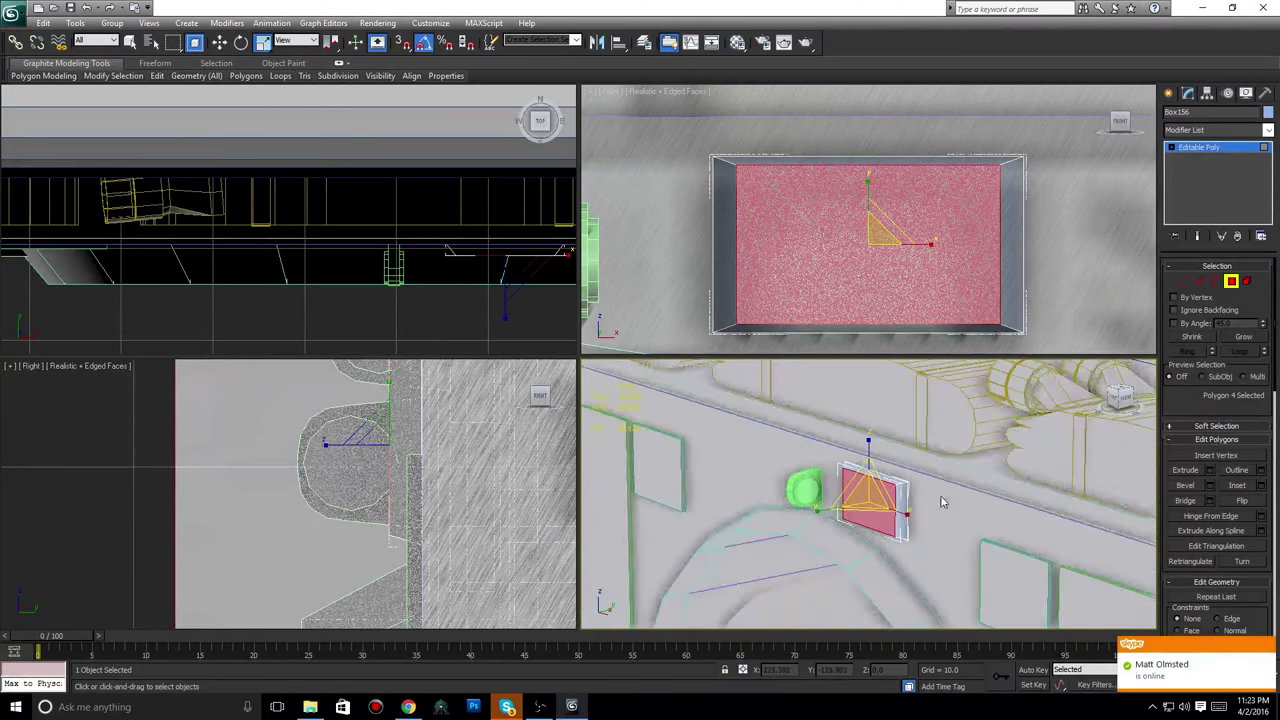
Clone the whole tapered light box as a copy and move the copy away from the truck's side to Y about -95.8.
click(1168, 92)
key(r)
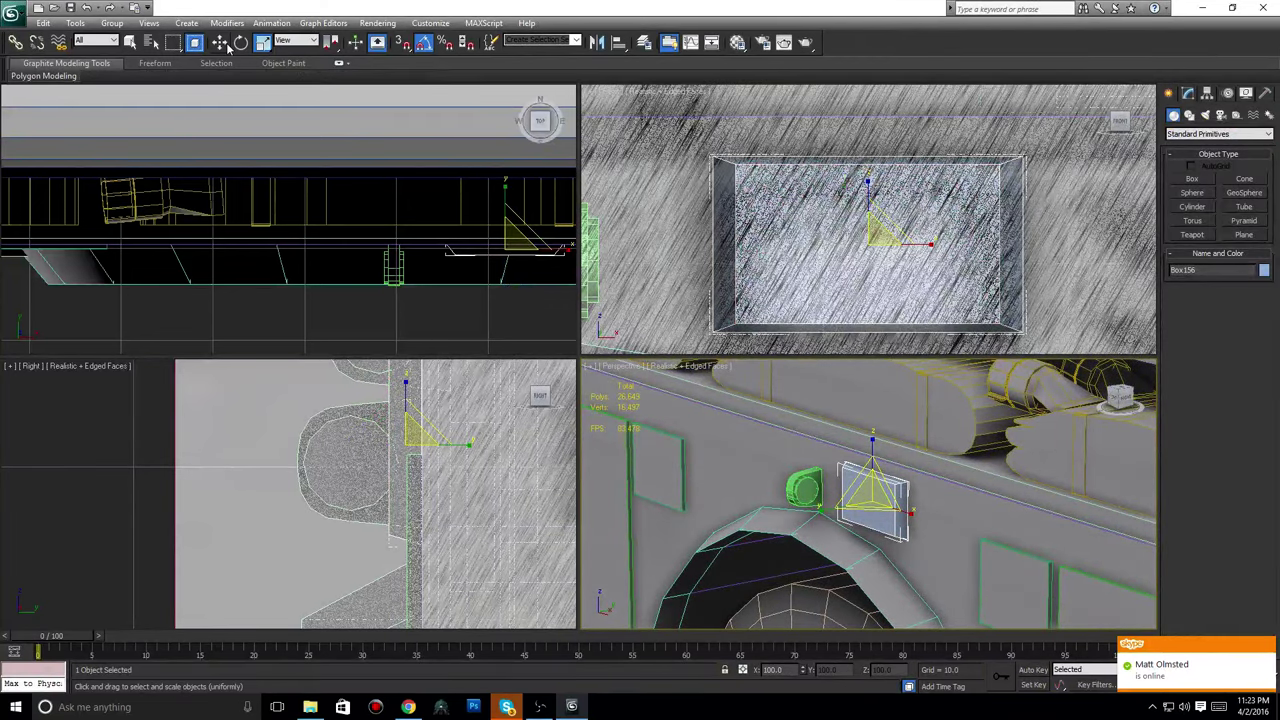
click(219, 42)
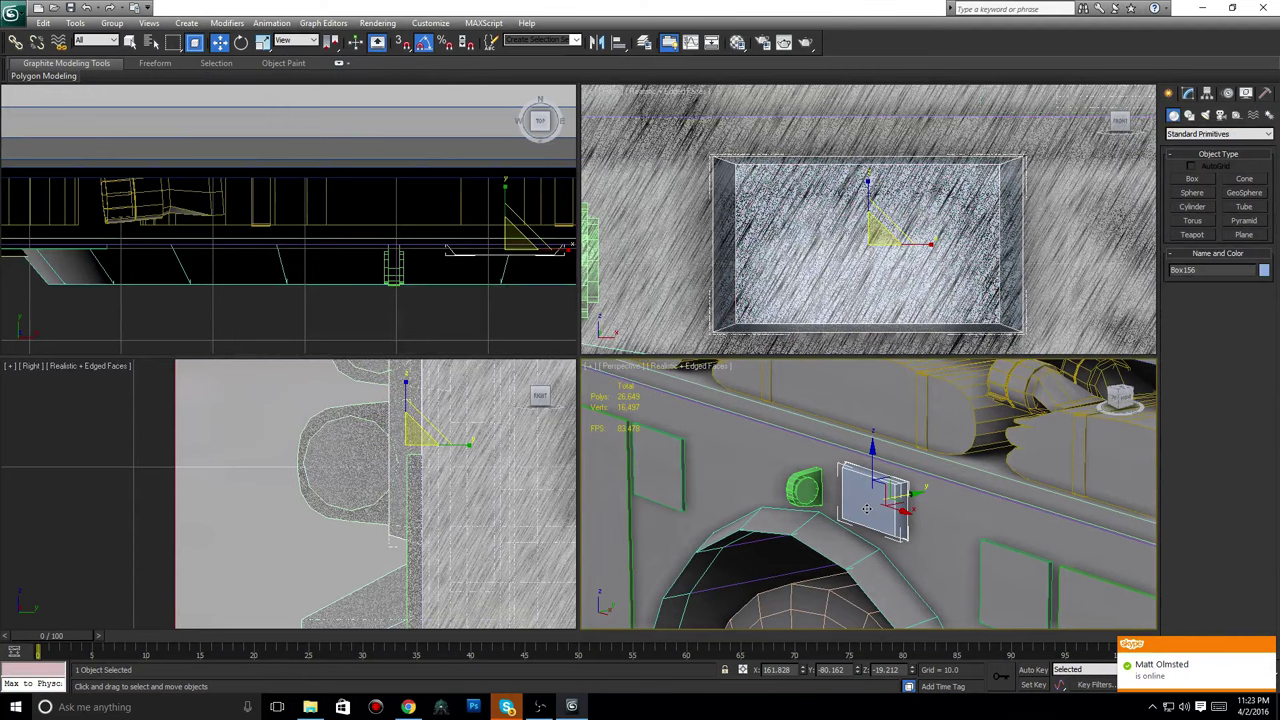
key(ctrl+v)
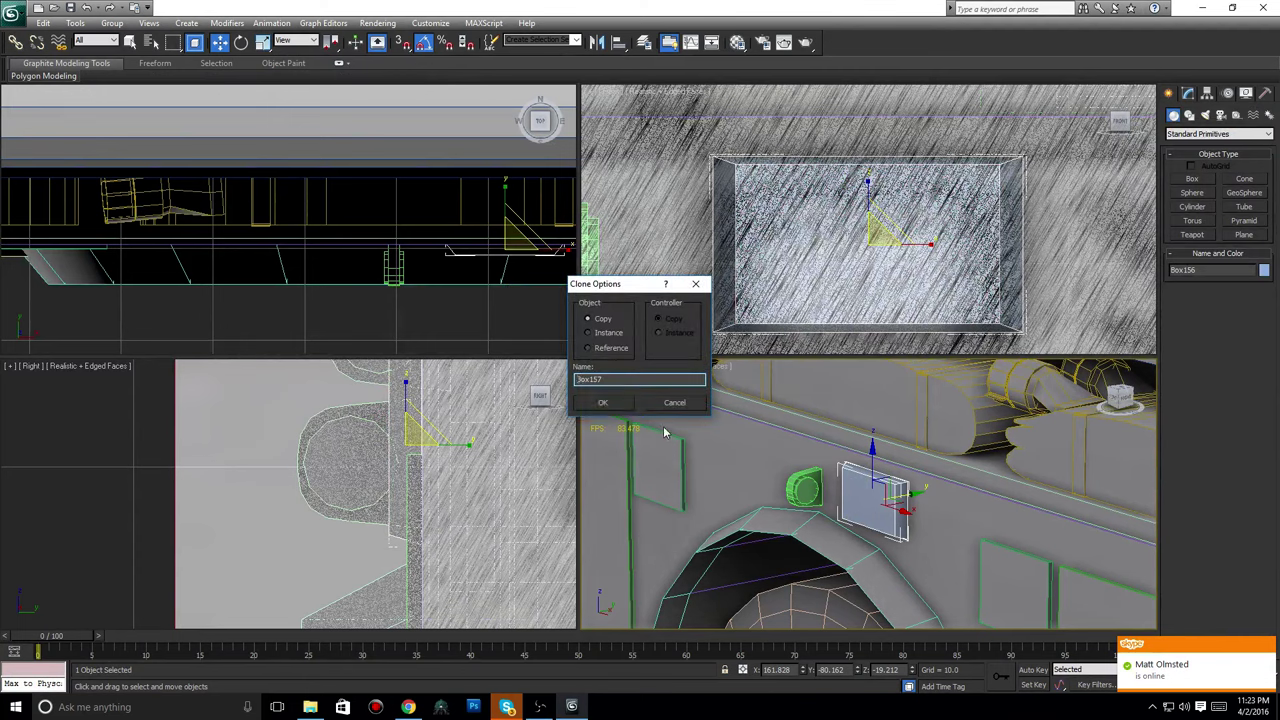
click(607, 407)
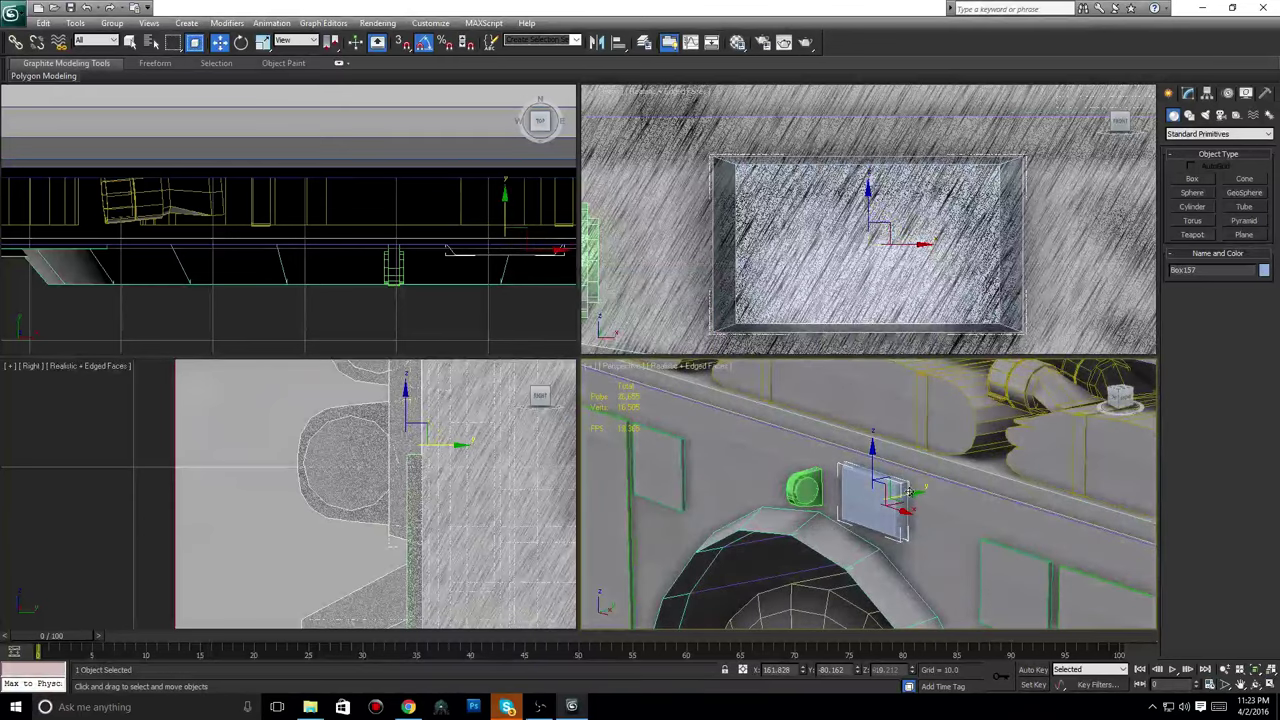
drag(898, 488, 842, 520)
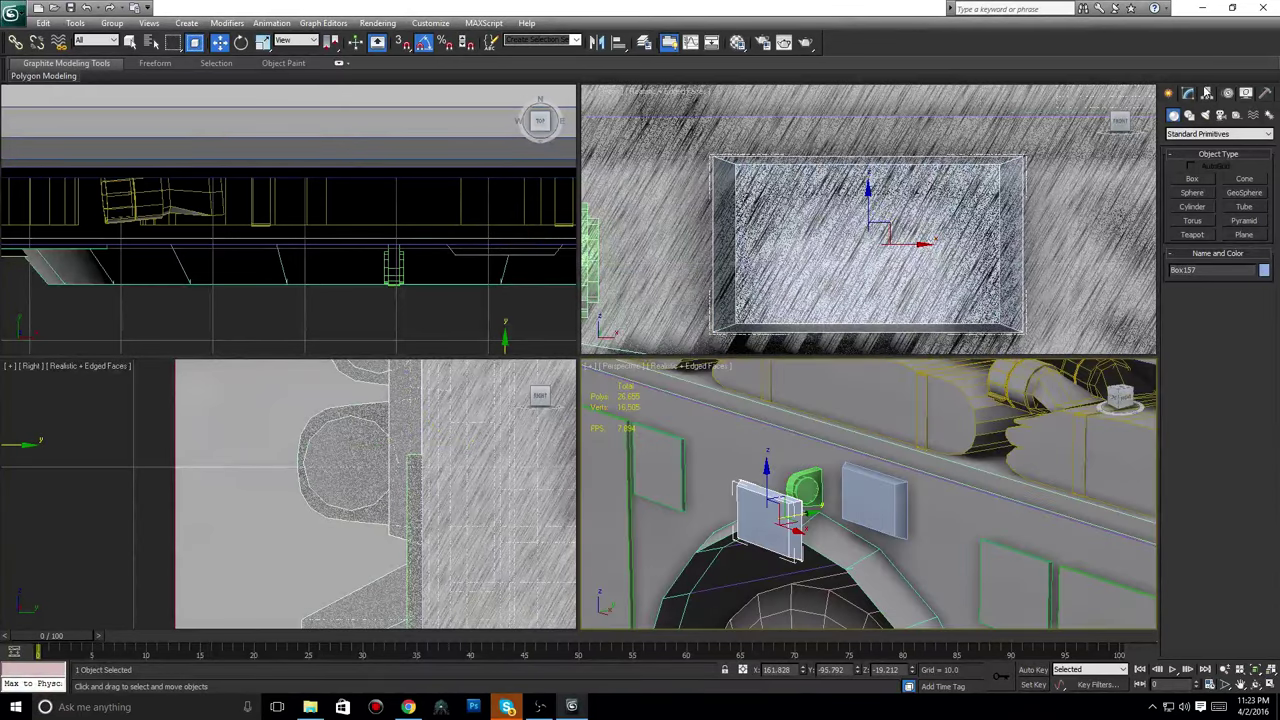
Start edge-level editing on the light box copy, close up on its front corner.
click(1188, 92)
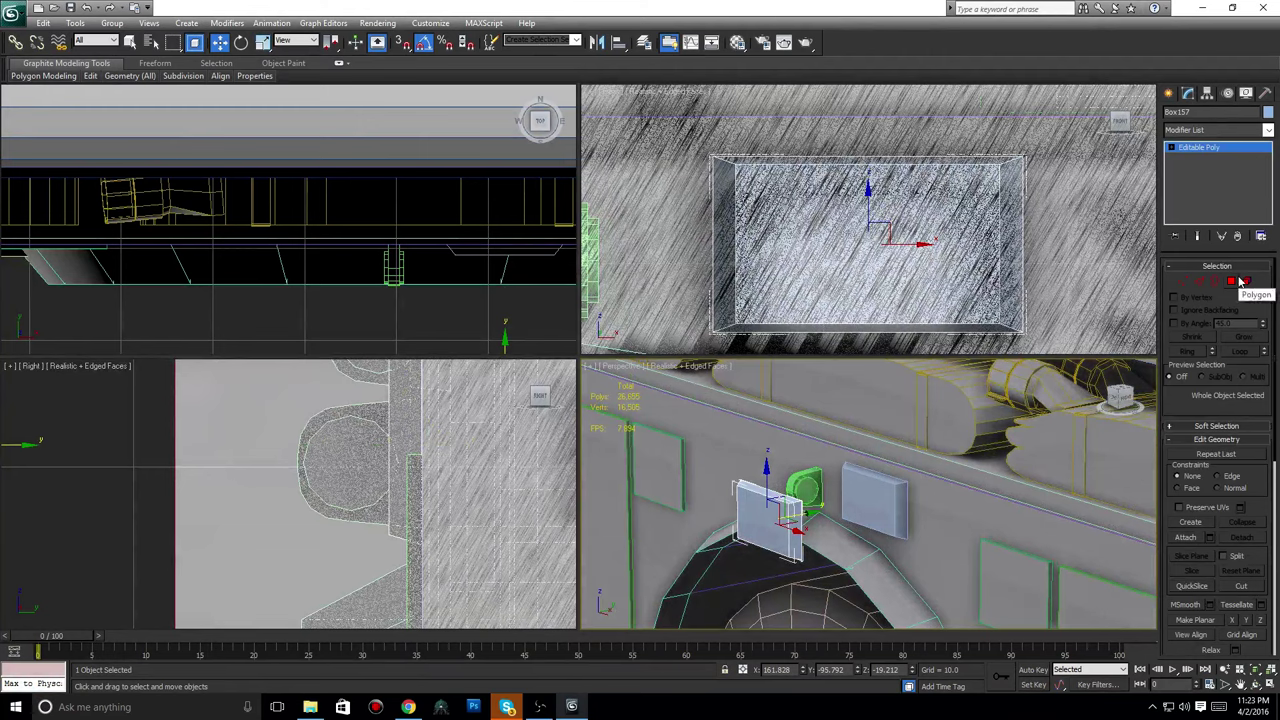
click(1199, 281)
scroll(949, 503, up, 3)
scroll(949, 503, up, 5)
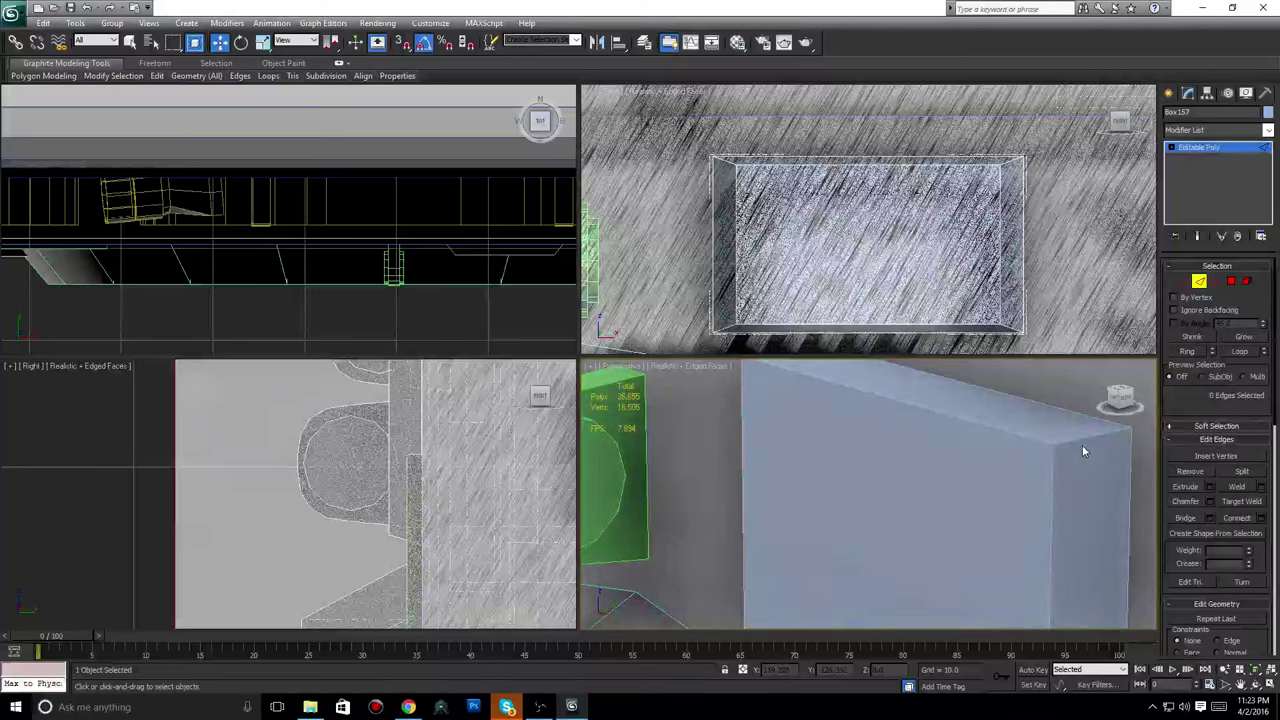
Select the four short corner edges of the tapered box mounted on the wall beside the green light.
scroll(1075, 447, down, 8)
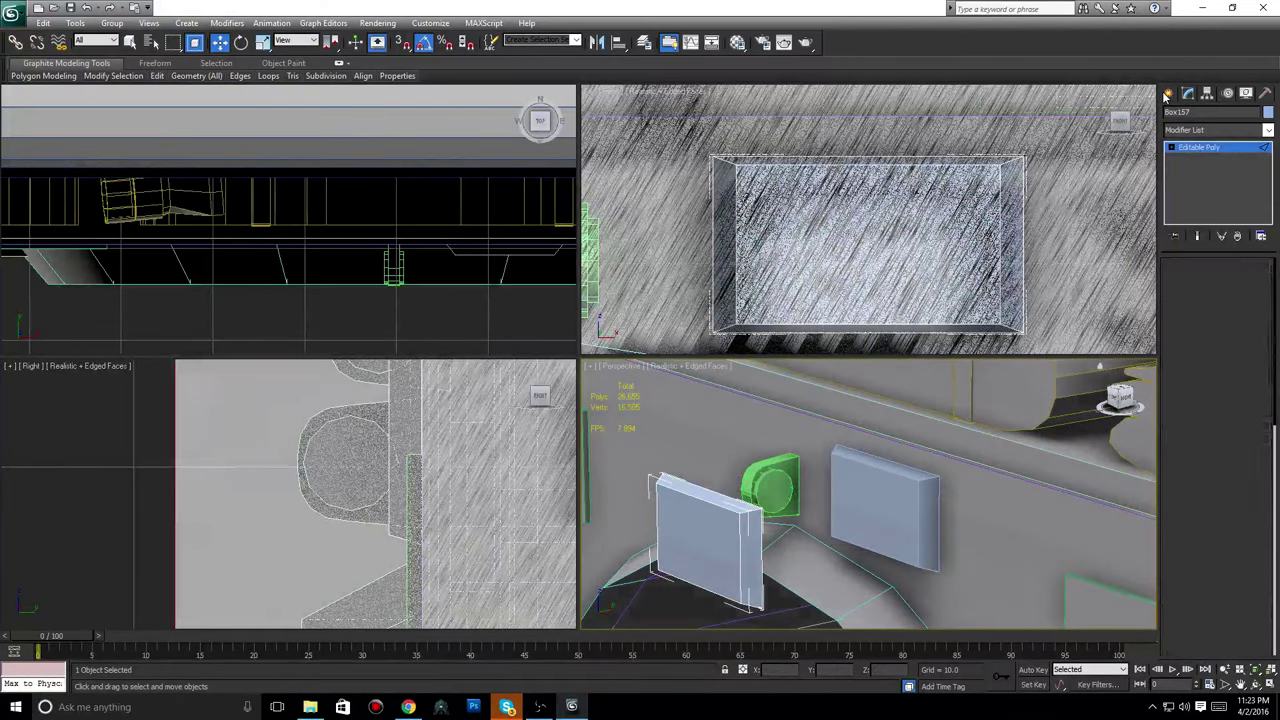
click(1167, 93)
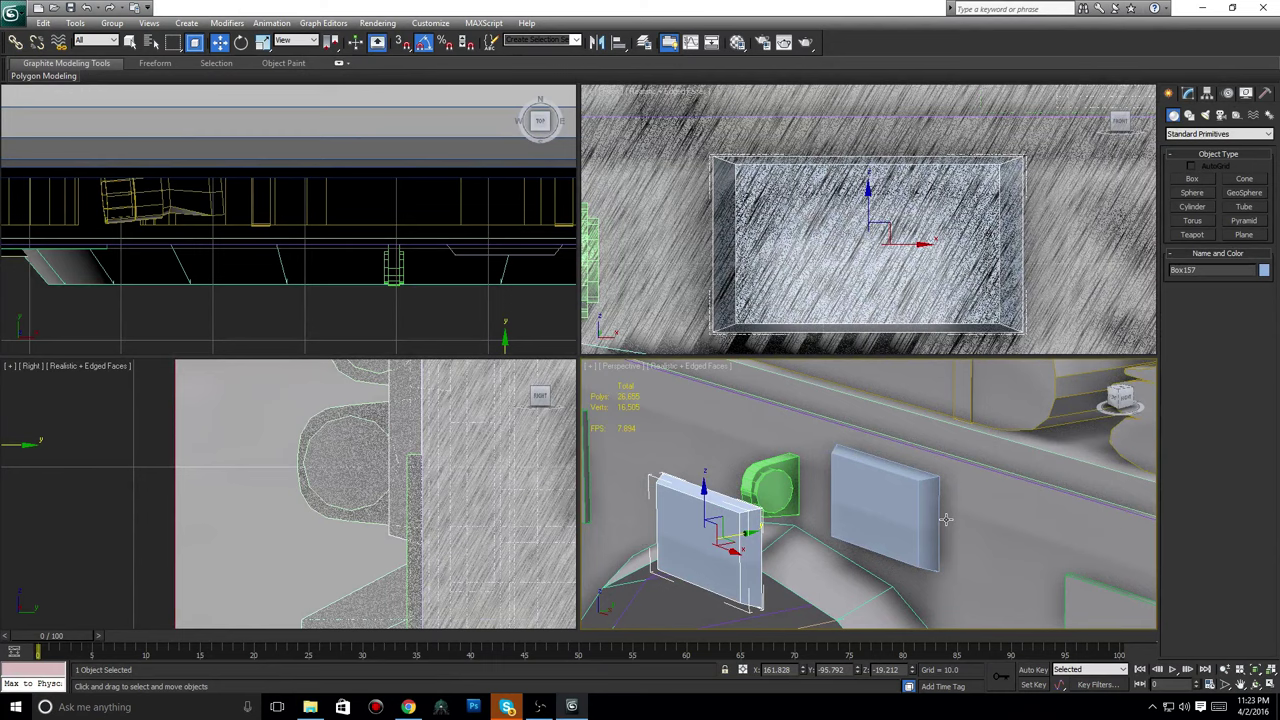
click(946, 519)
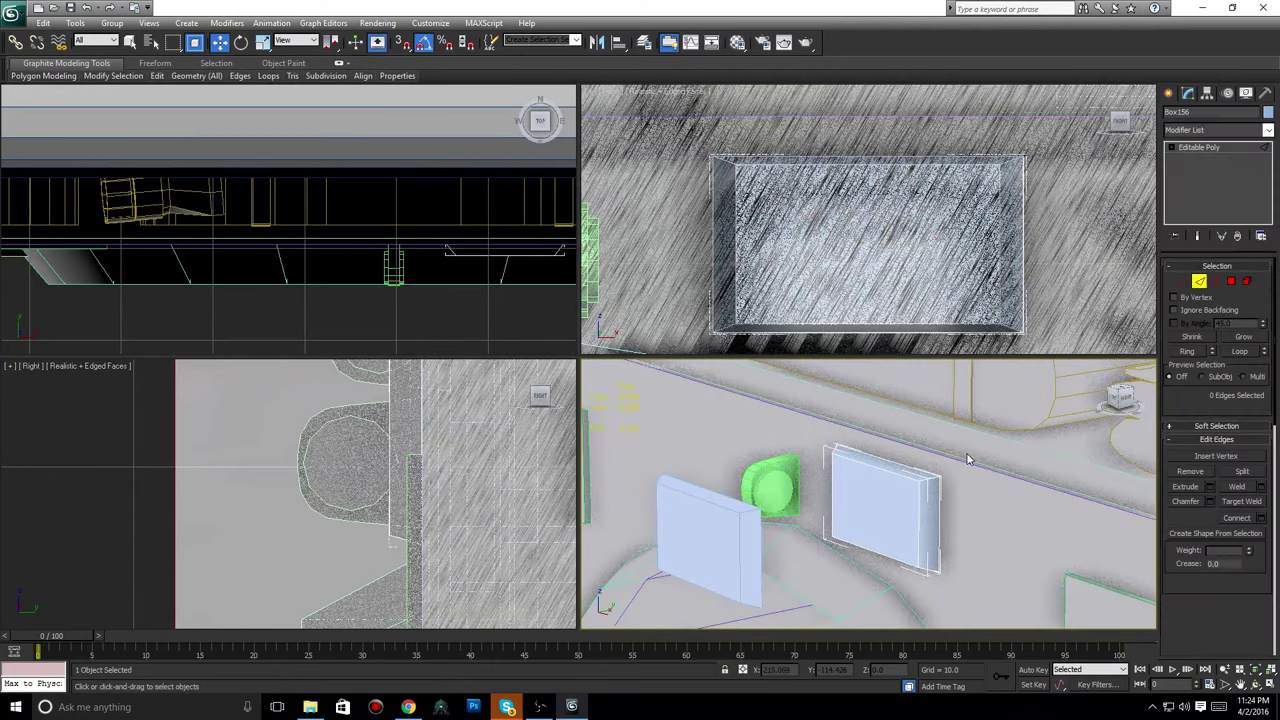
click(931, 479)
alt+middle_drag(840, 462, 902, 498)
scroll(896, 482, up, 6)
ctrl+click(975, 431)
ctrl+click(870, 524)
key(ctrl+z)
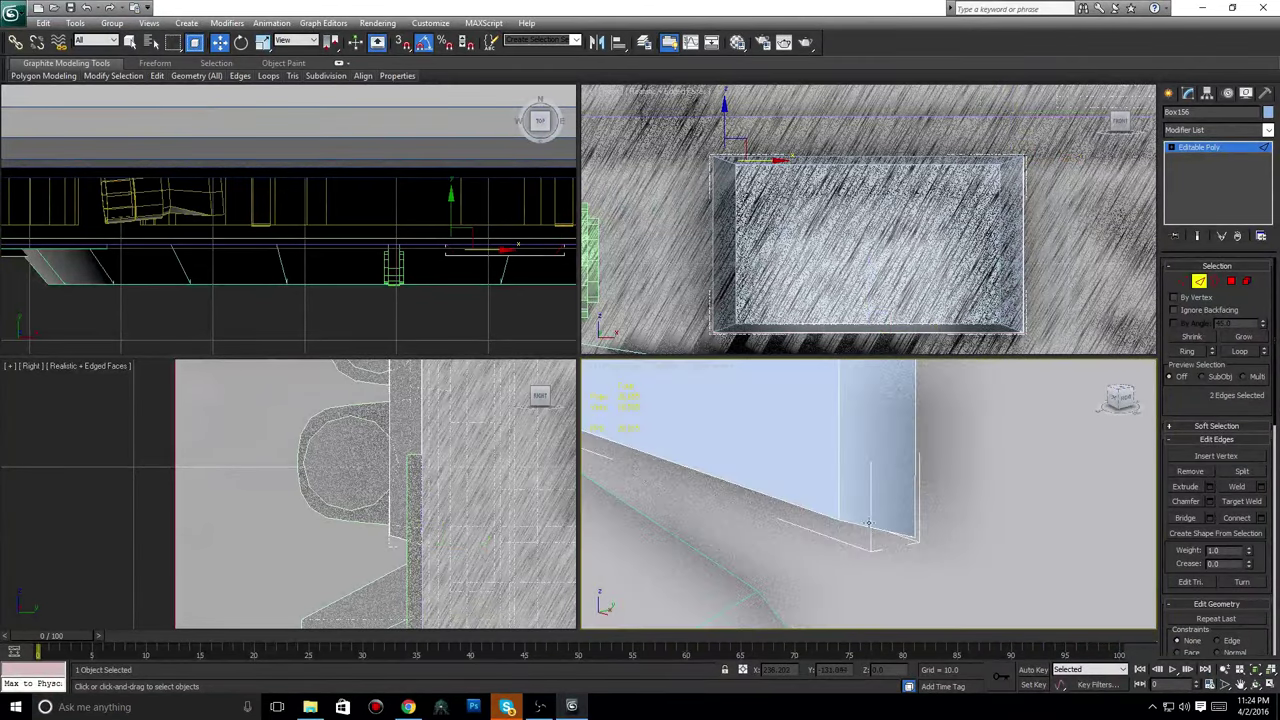
ctrl+click(854, 525)
scroll(855, 525, down, 4)
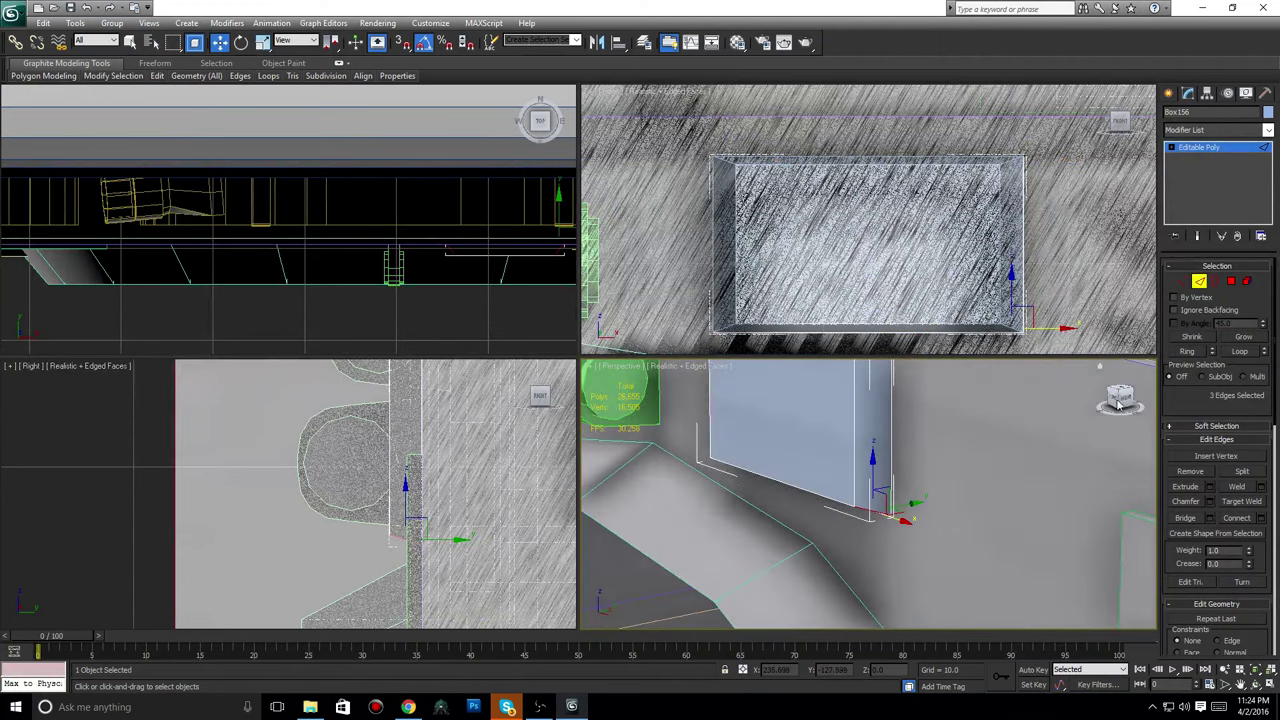
click(1120, 400)
alt+middle_drag(785, 474, 746, 484)
ctrl+click(745, 484)
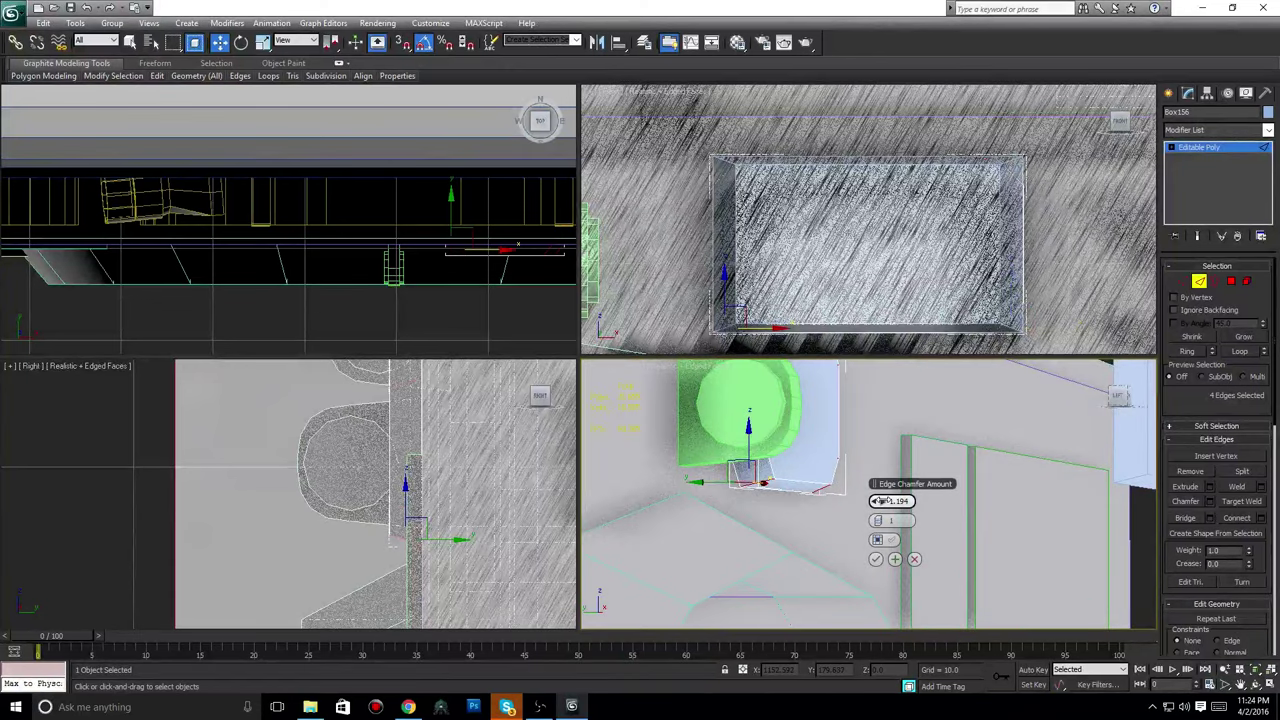
Chamfer the four selected corner edges of the wall-mounted box with 4 segments.
key(ctrl+shift+c)
click(883, 524)
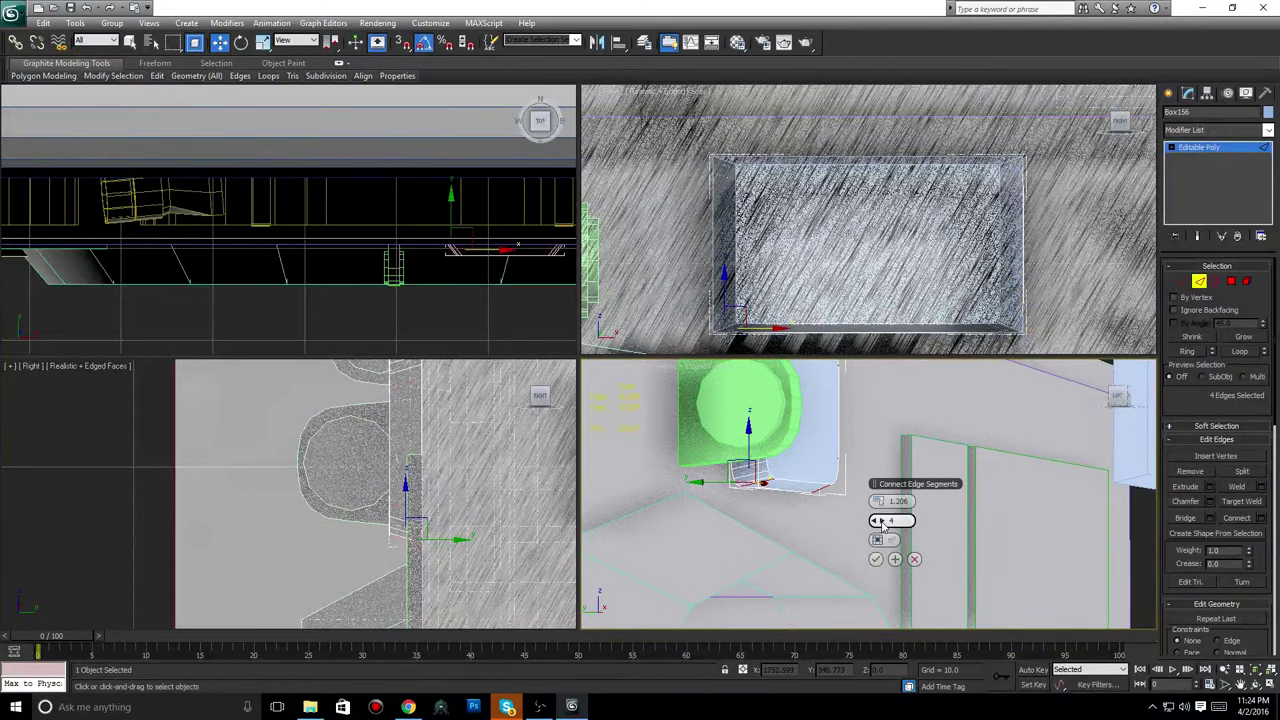
click(883, 524)
click(883, 524)
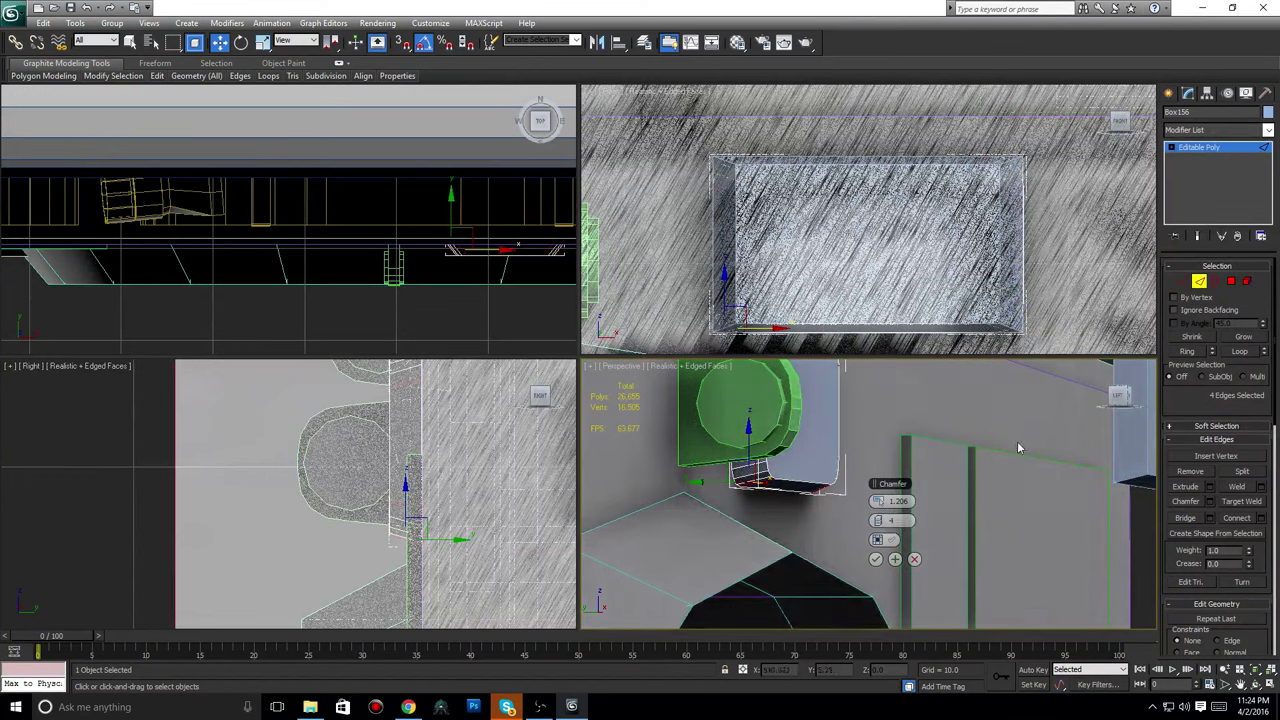
Inspect the rounded corners from several angles and set the edge chamfer amount to 1.2.
middle_drag(837, 509, 861, 521)
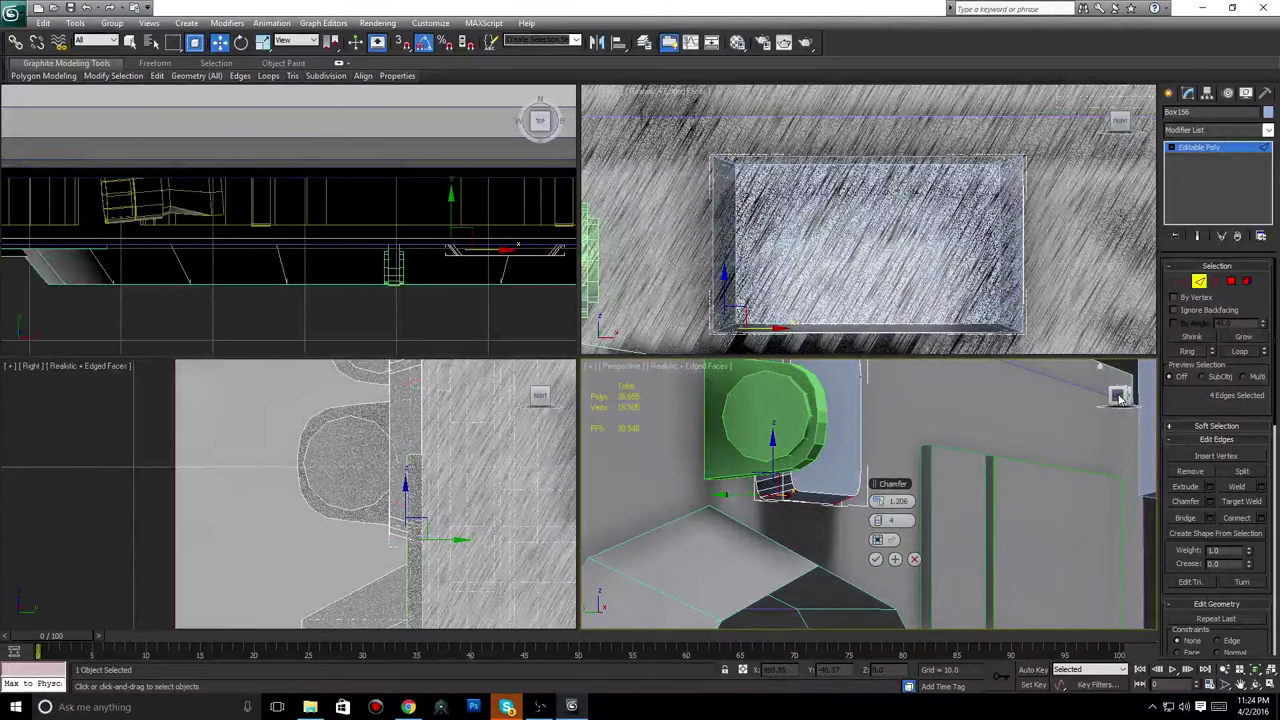
click(1122, 397)
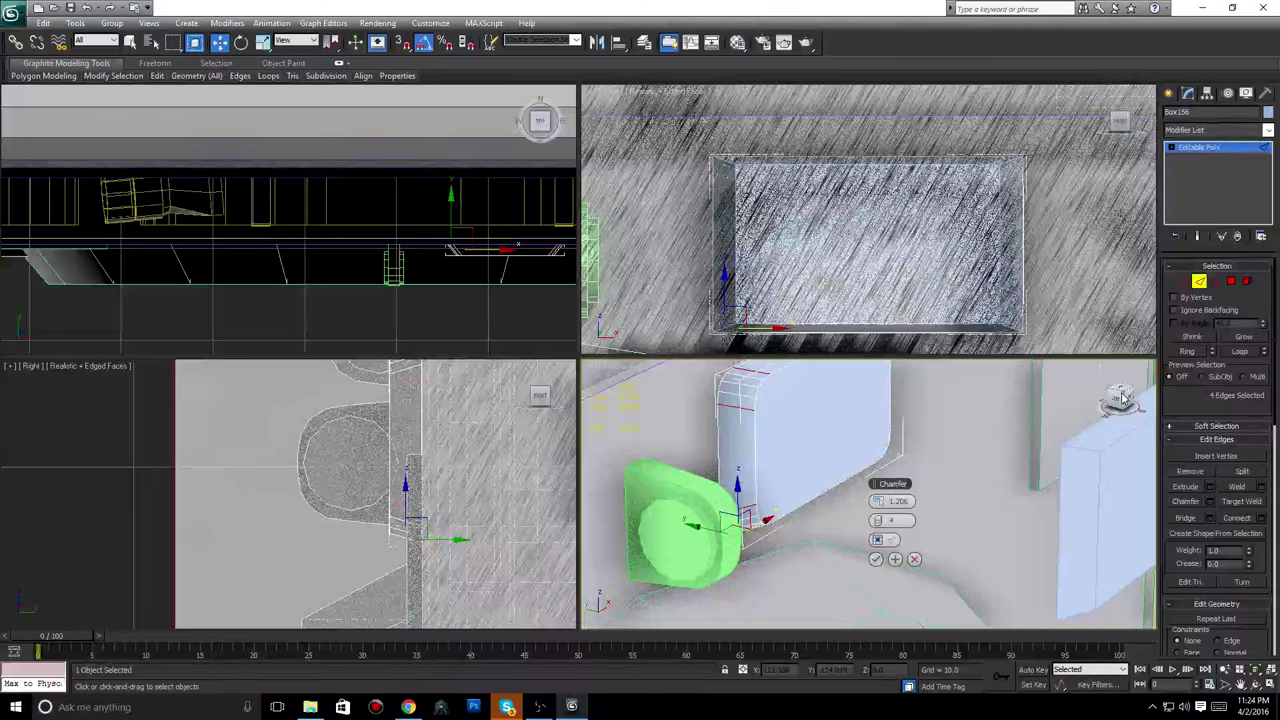
drag(1122, 398, 1085, 418)
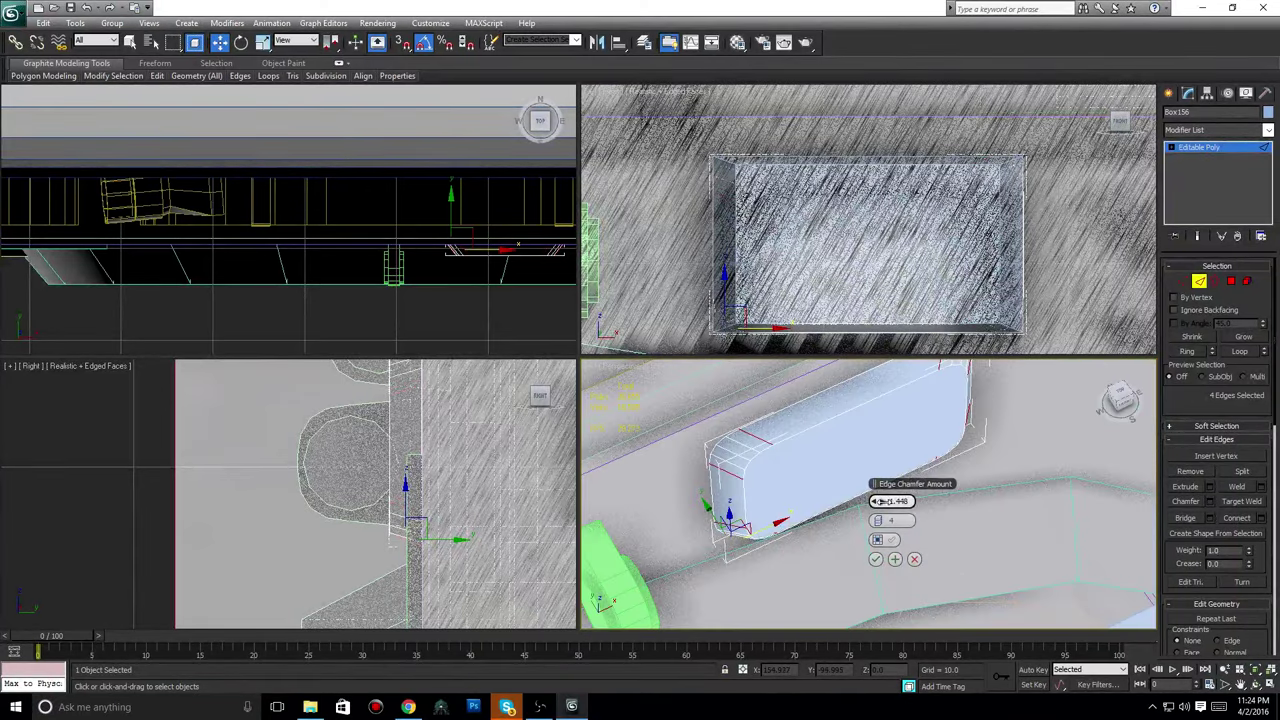
drag(881, 504, 886, 503)
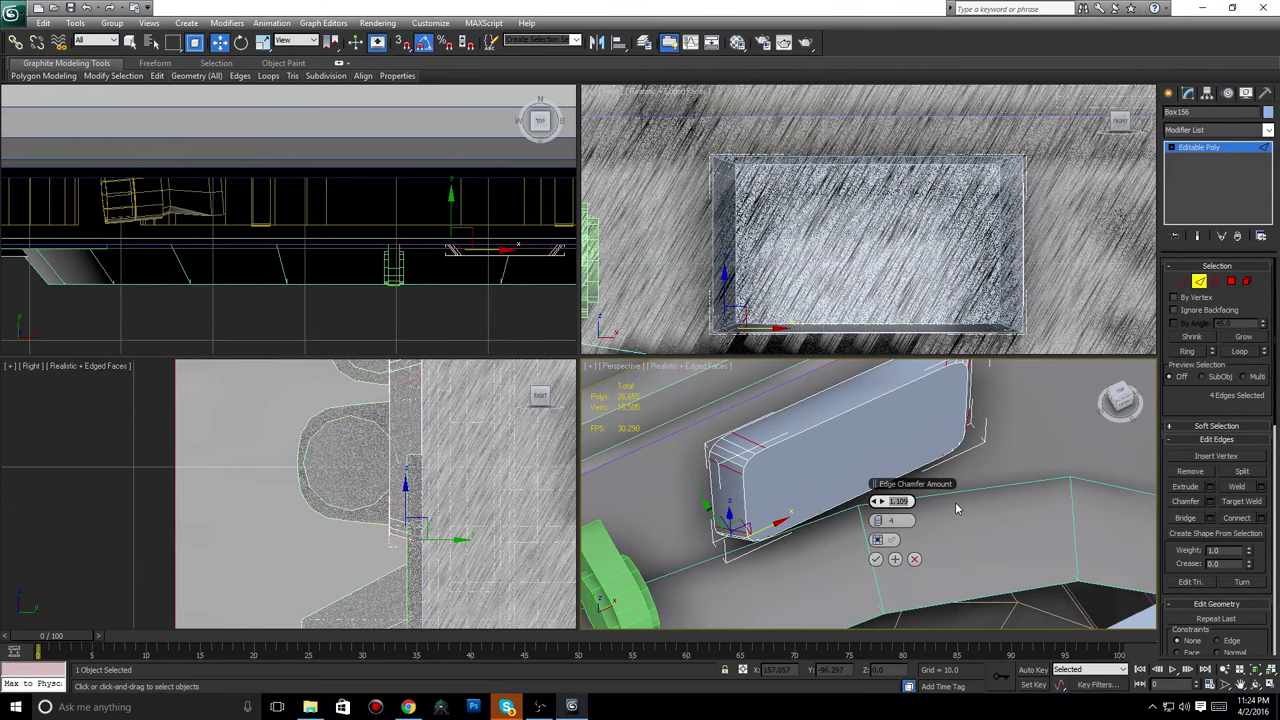
text(1.2)
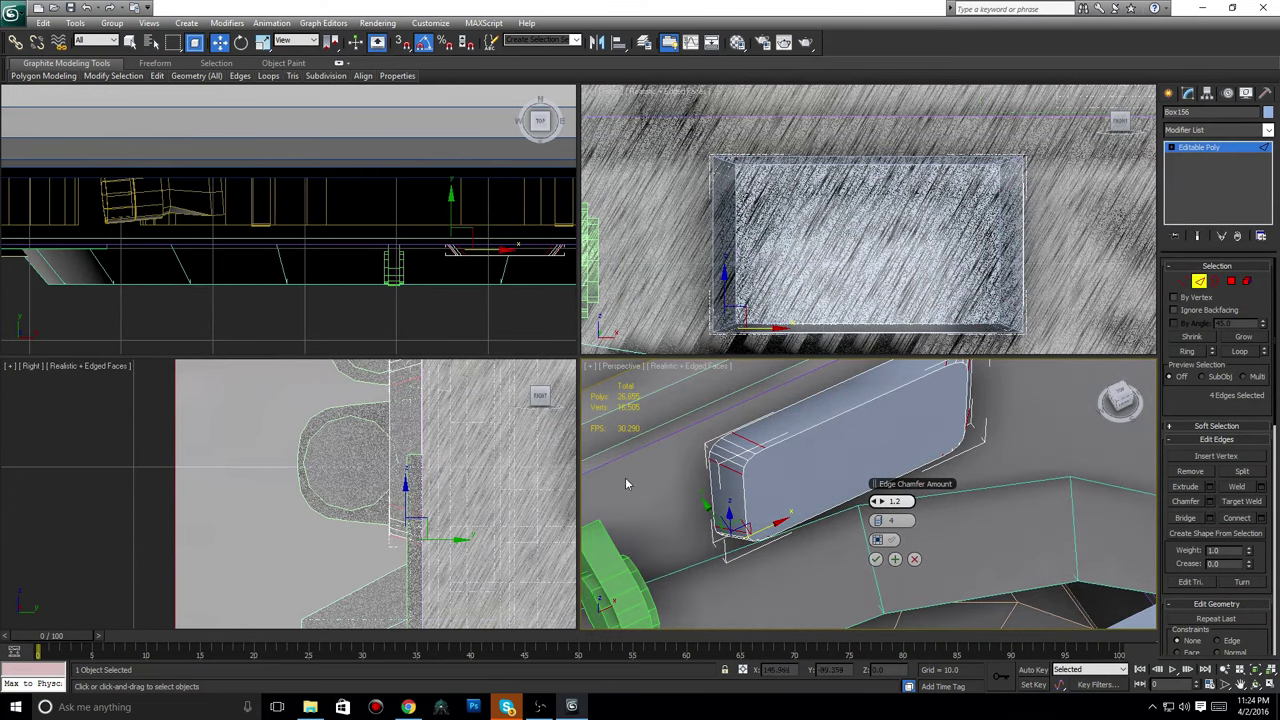
key(Return)
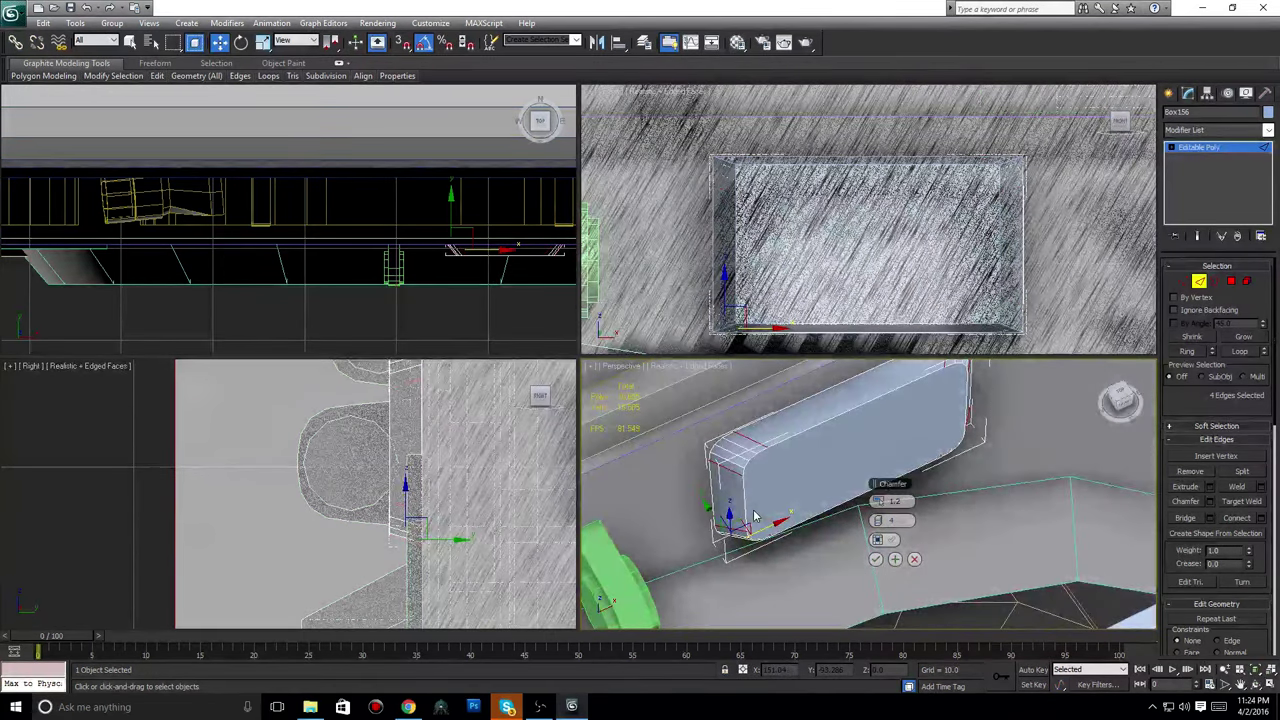
Compare the rounded box with the red side light in the Chrome reference photo, and apply the chamfer in 3ds Max.
click(414, 707)
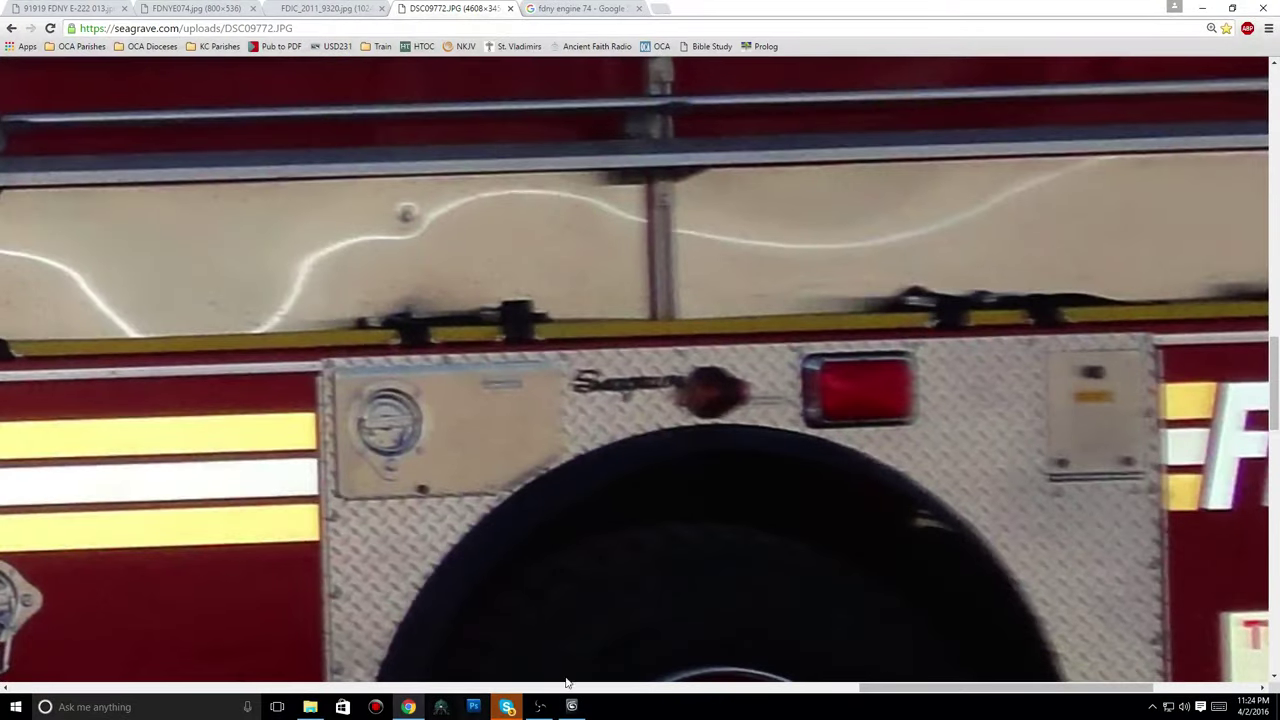
click(1204, 7)
scroll(902, 500, down, 5)
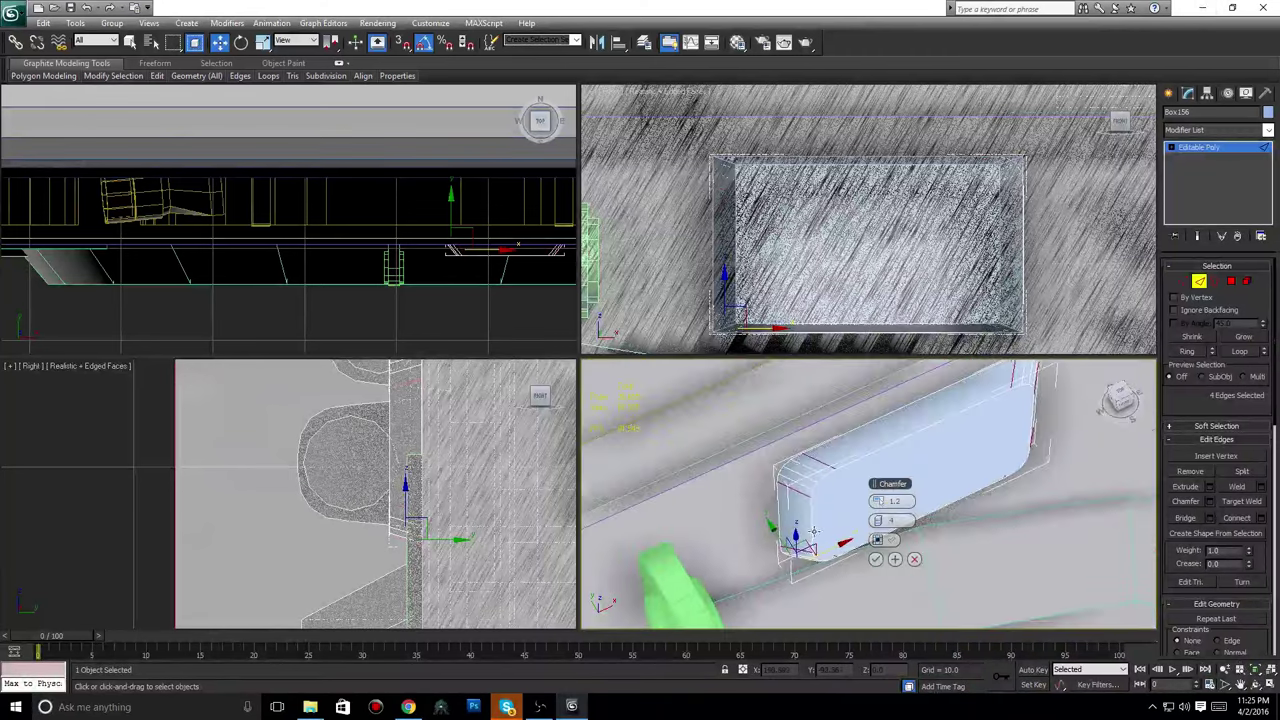
drag(1130, 405, 1122, 397)
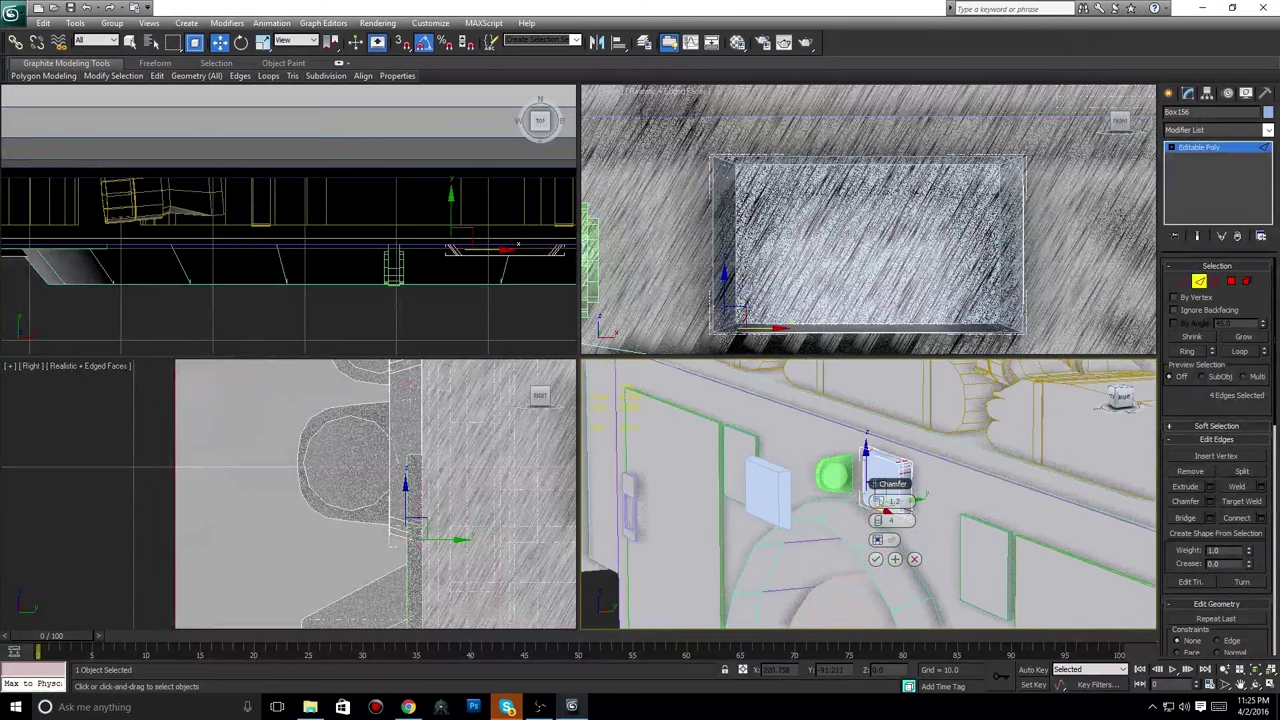
scroll(1032, 487, up, 6)
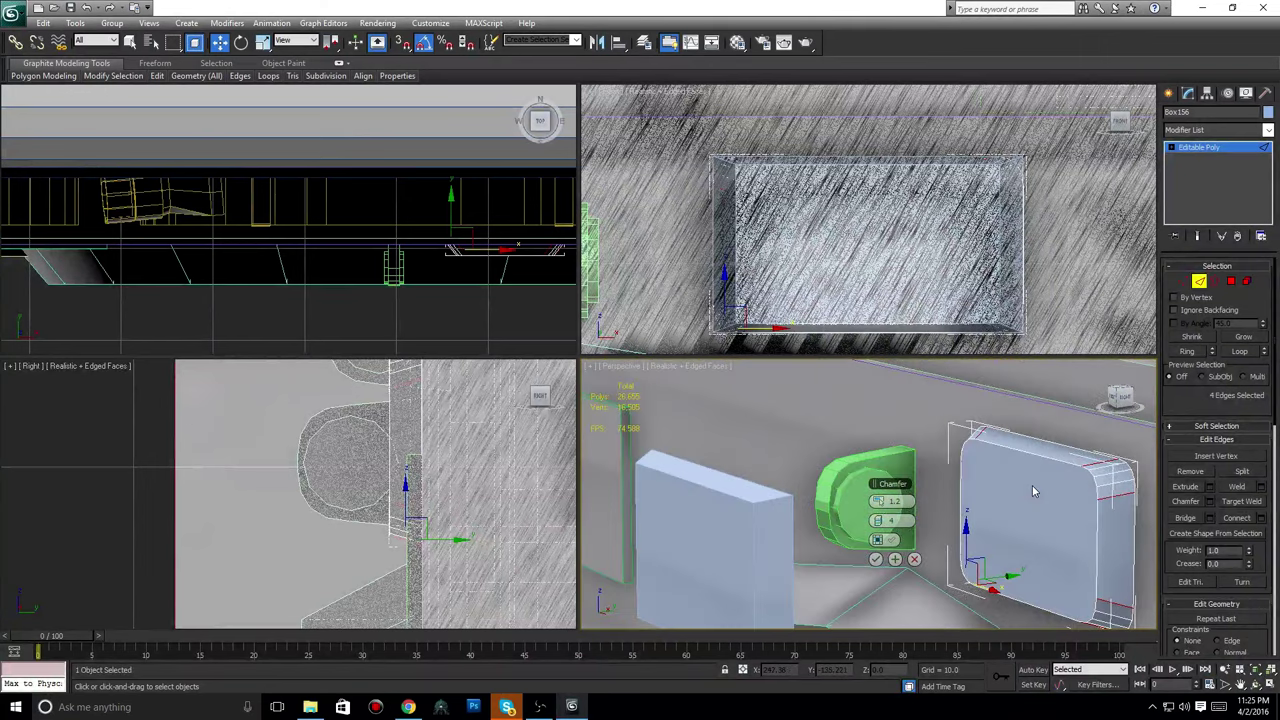
click(877, 560)
Rotate the loose unrounded box around its vertical axis so its wide face points away from the truck.
scroll(877, 493, down, 6)
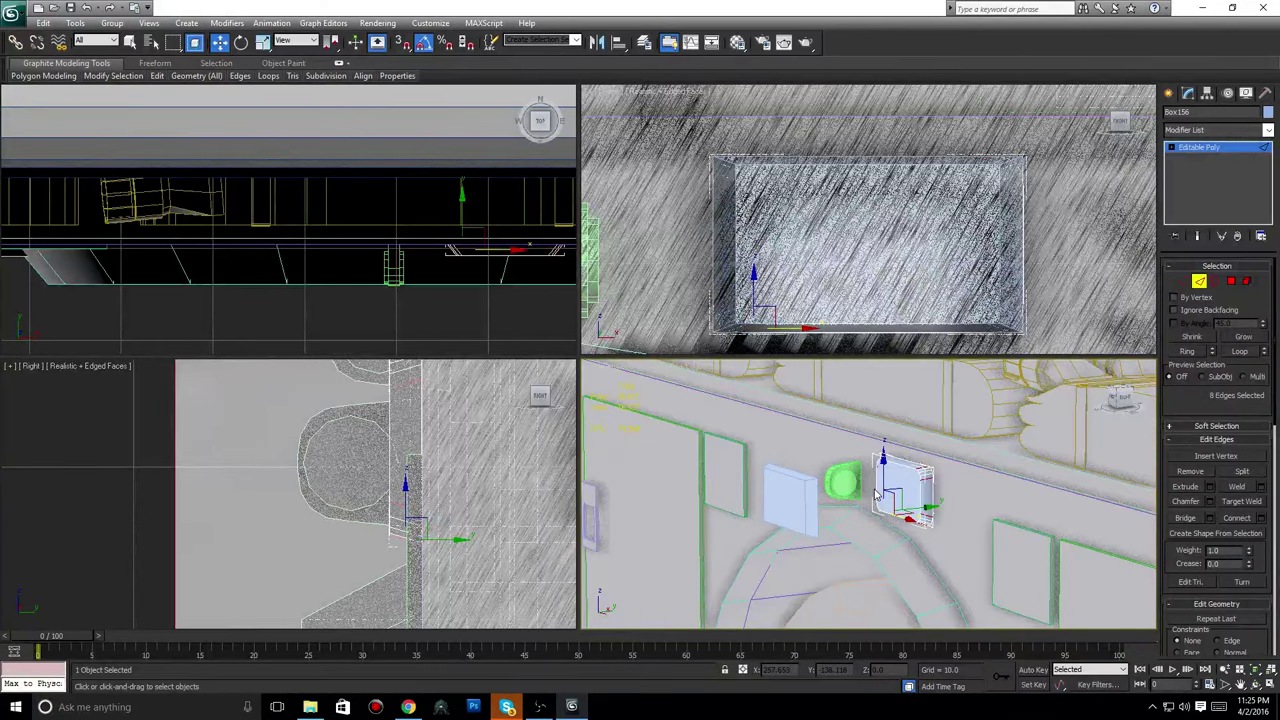
click(804, 500)
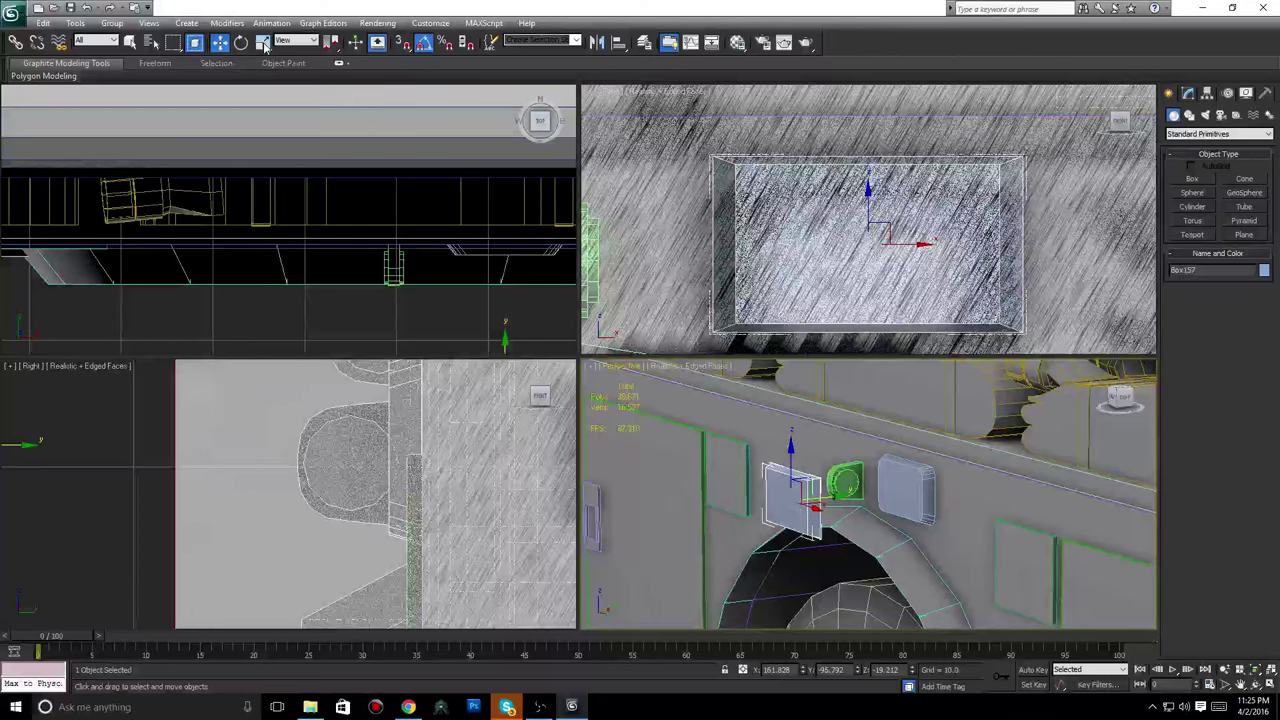
key(e)
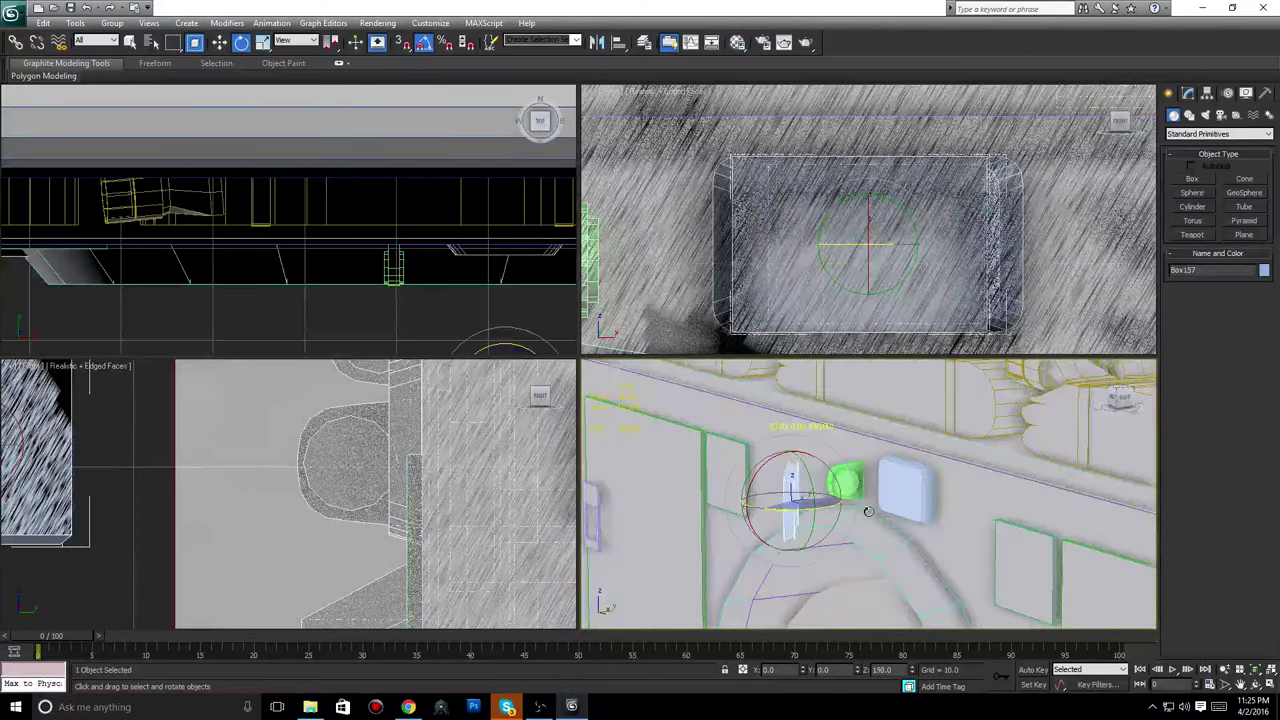
drag(892, 507, 887, 507)
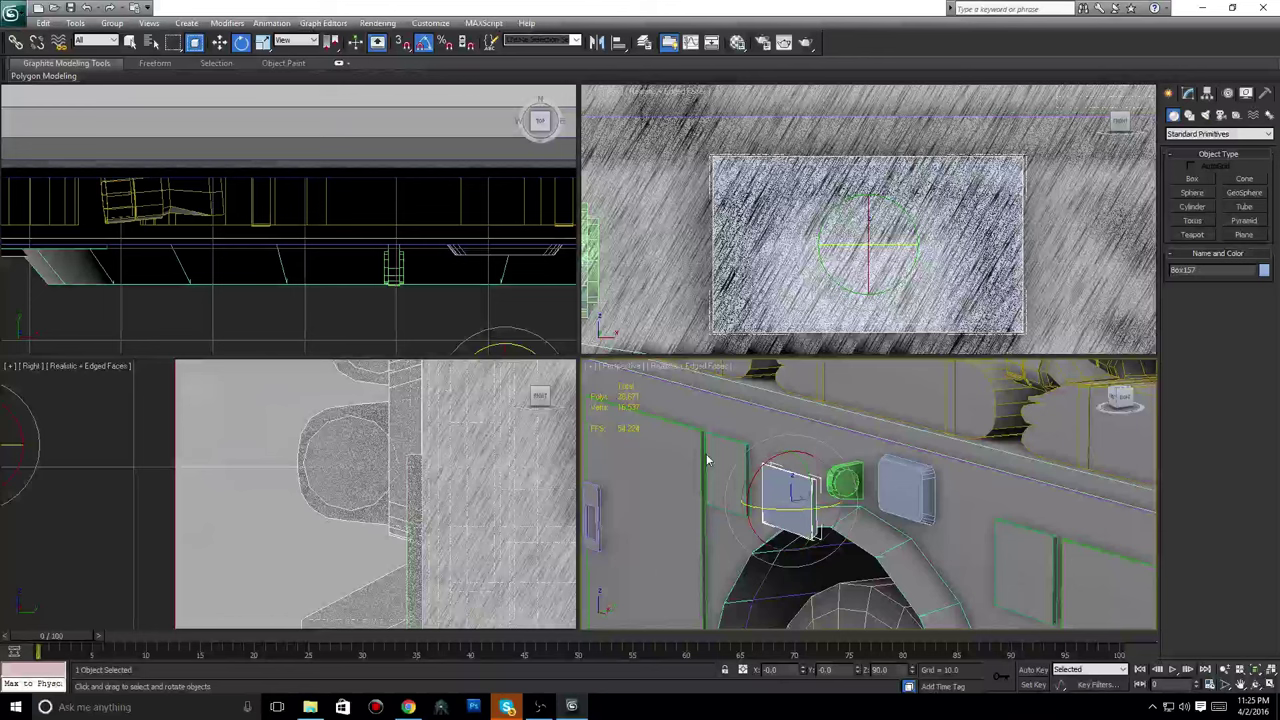
Turn on snapping and move only the loose box's pivot onto the midpoint of its truck-facing side.
click(222, 42)
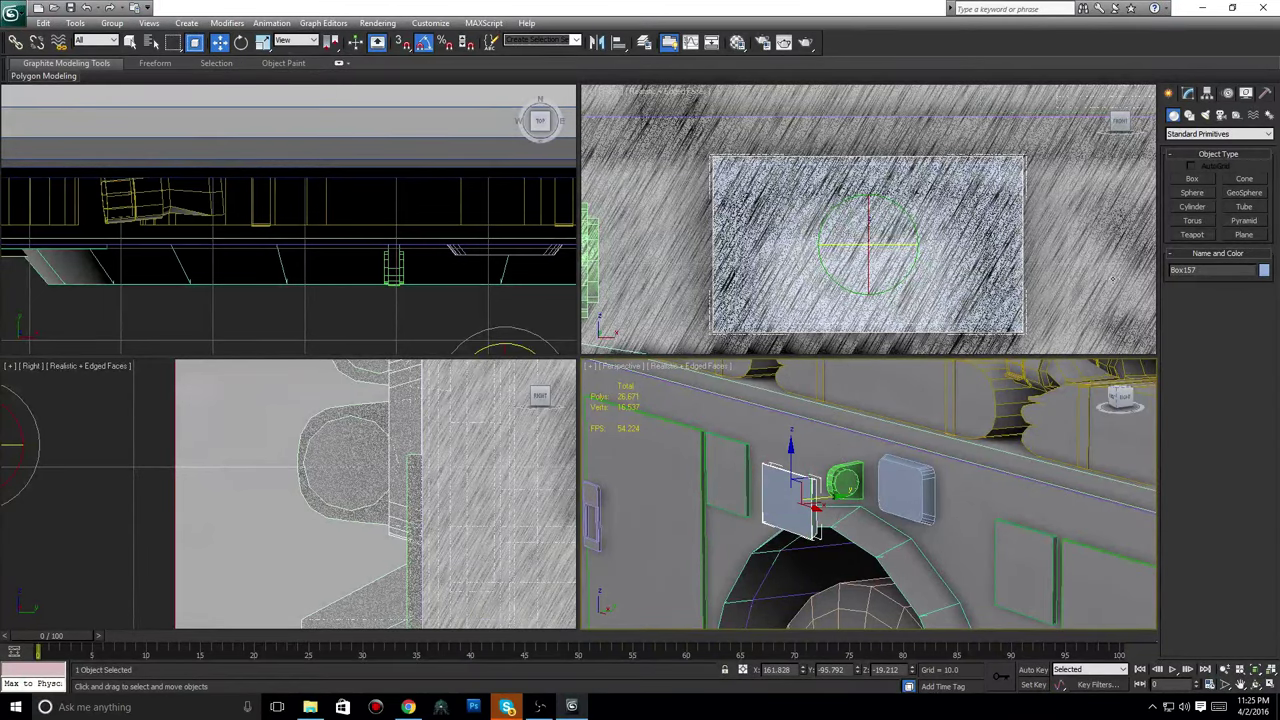
click(1206, 93)
scroll(493, 413, down, 8)
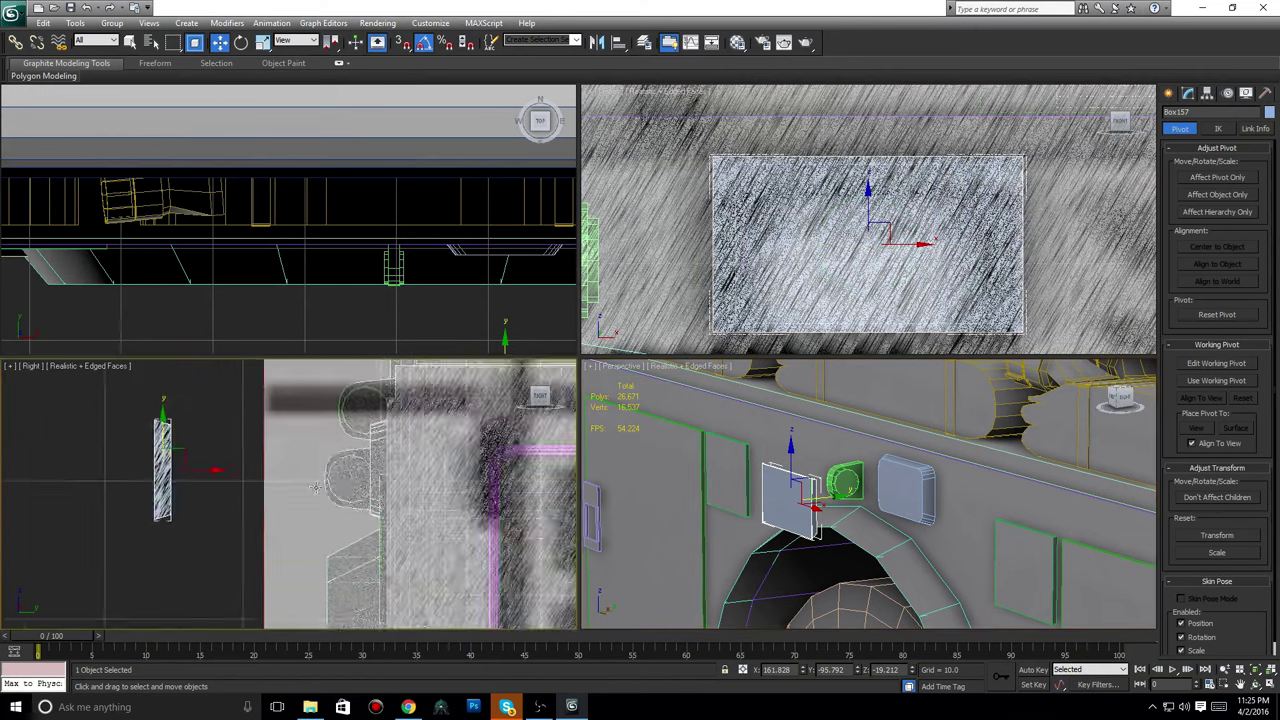
middle_drag(850, 385, 805, 455)
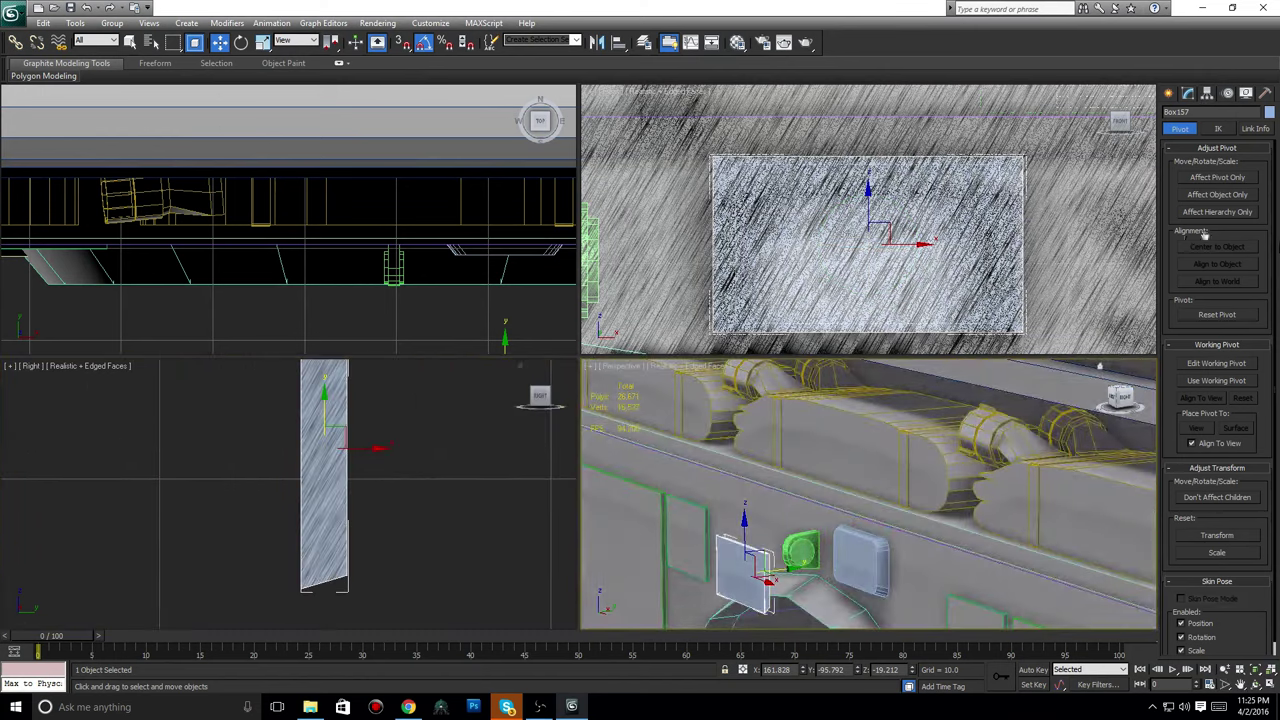
click(1217, 179)
click(402, 43)
middle_drag(484, 488, 458, 489)
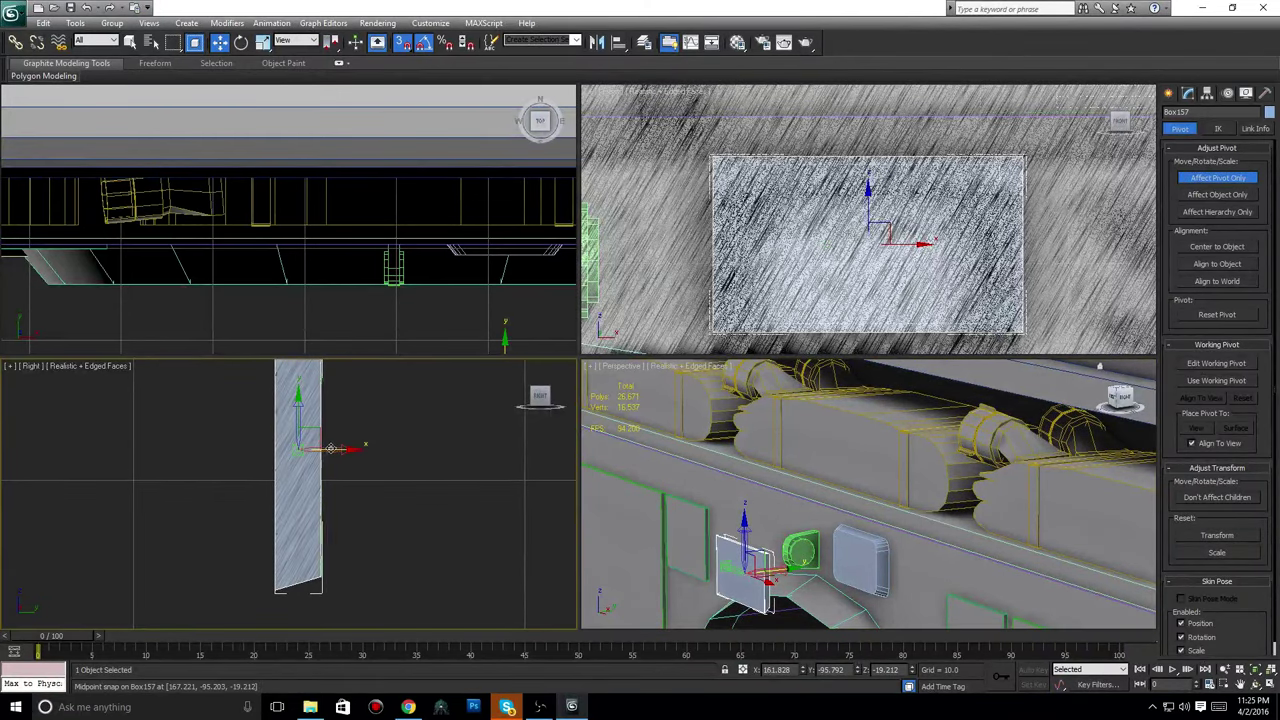
drag(330, 448, 340, 449)
middle_drag(381, 466, 238, 483)
click(1169, 93)
Snap the loose box along Y to about -80.75 so its back sits against the rounded box's front face.
scroll(346, 526, down, 3)
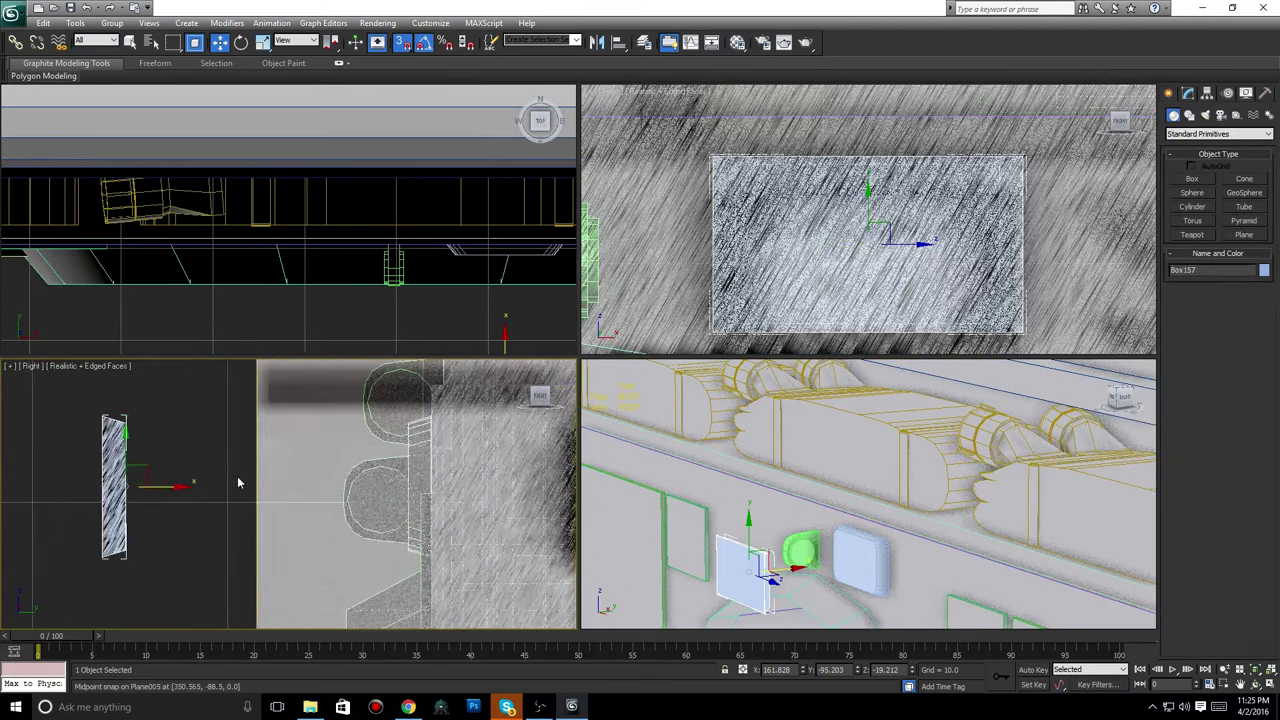
scroll(238, 483, up, 2)
drag(86, 485, 461, 463)
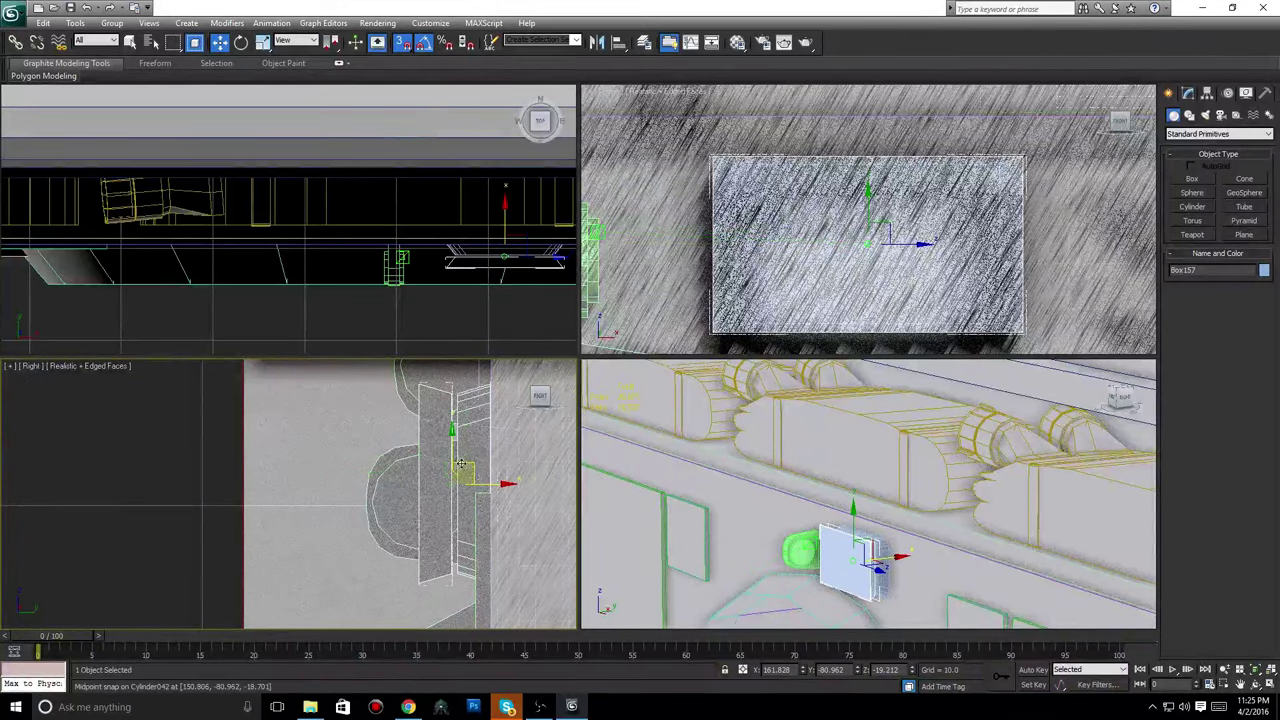
scroll(418, 465, up, 2)
middle_drag(369, 503, 143, 505)
scroll(275, 496, up, 2)
drag(263, 499, 230, 492)
Thin the outer box by moving its front polygon toward the truck, to about Y -81.36.
middle_drag(221, 531, 271, 434)
scroll(271, 432, down, 2)
middle_drag(819, 540, 835, 487)
scroll(835, 488, up, 4)
mouse_move(915, 510)
middle_down()
mouse_move(881, 491)
mouse_move(865, 459)
middle_up()
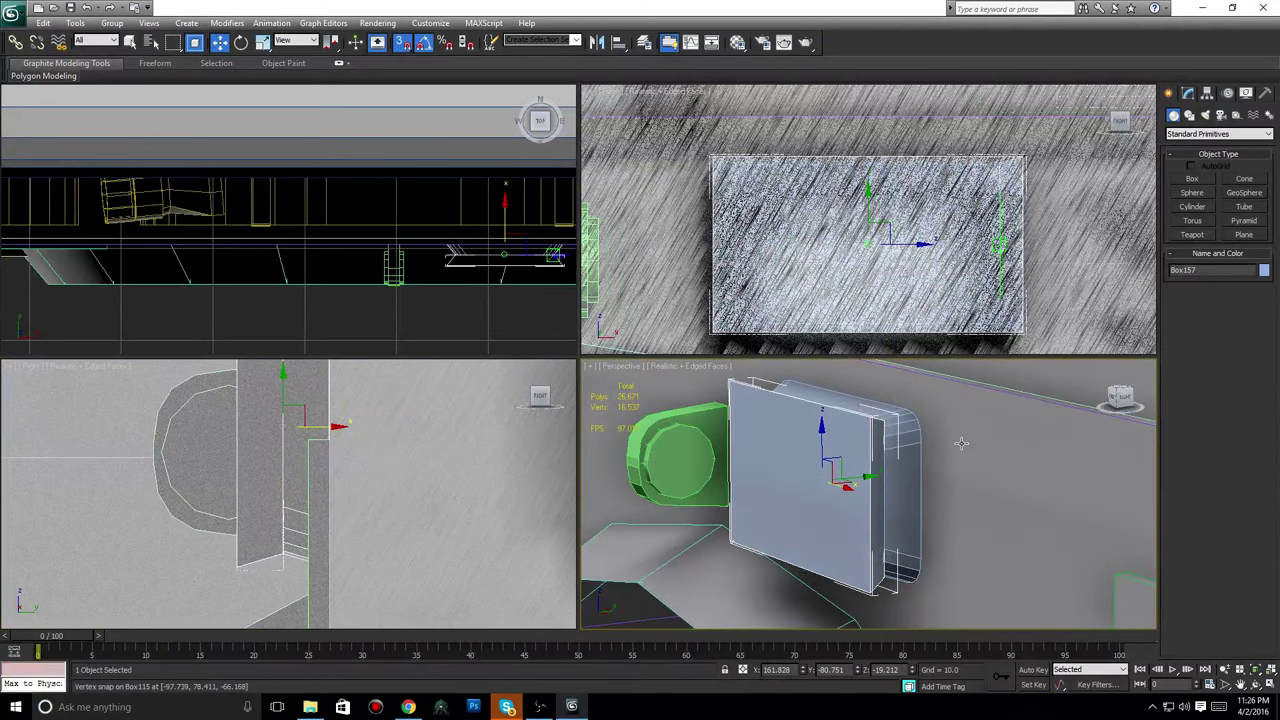
click(1188, 93)
click(1188, 93)
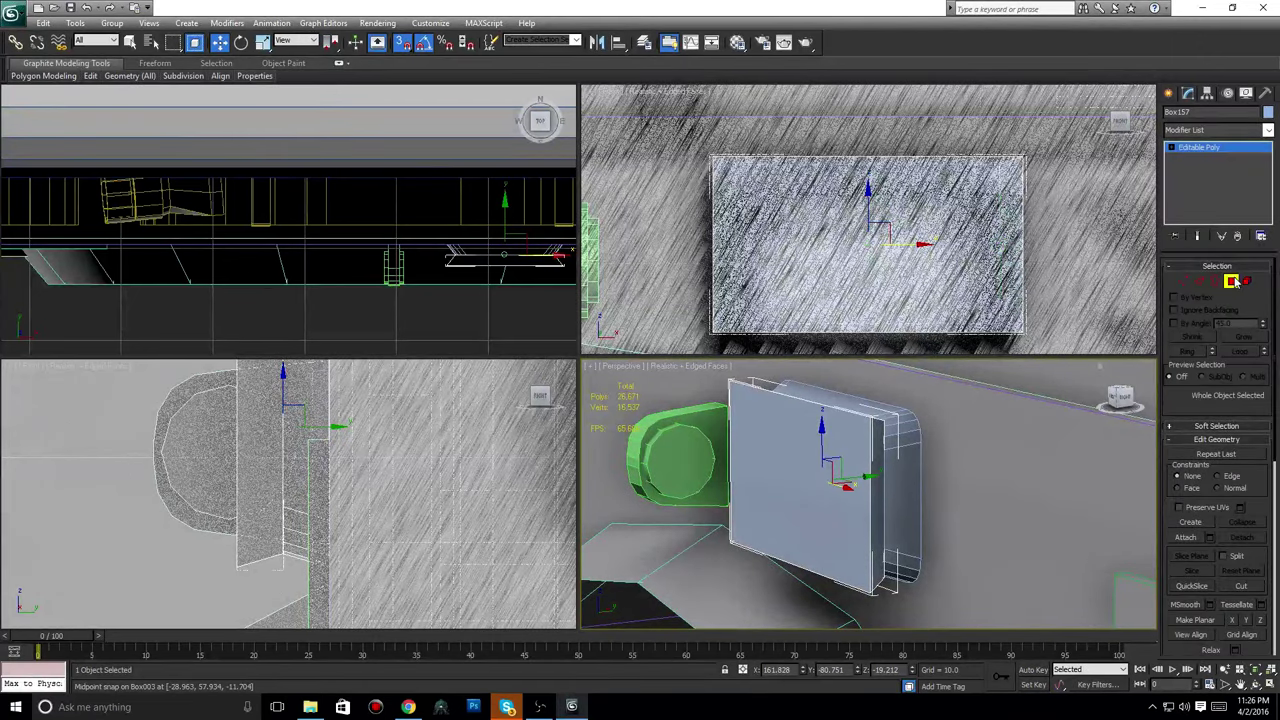
click(1231, 281)
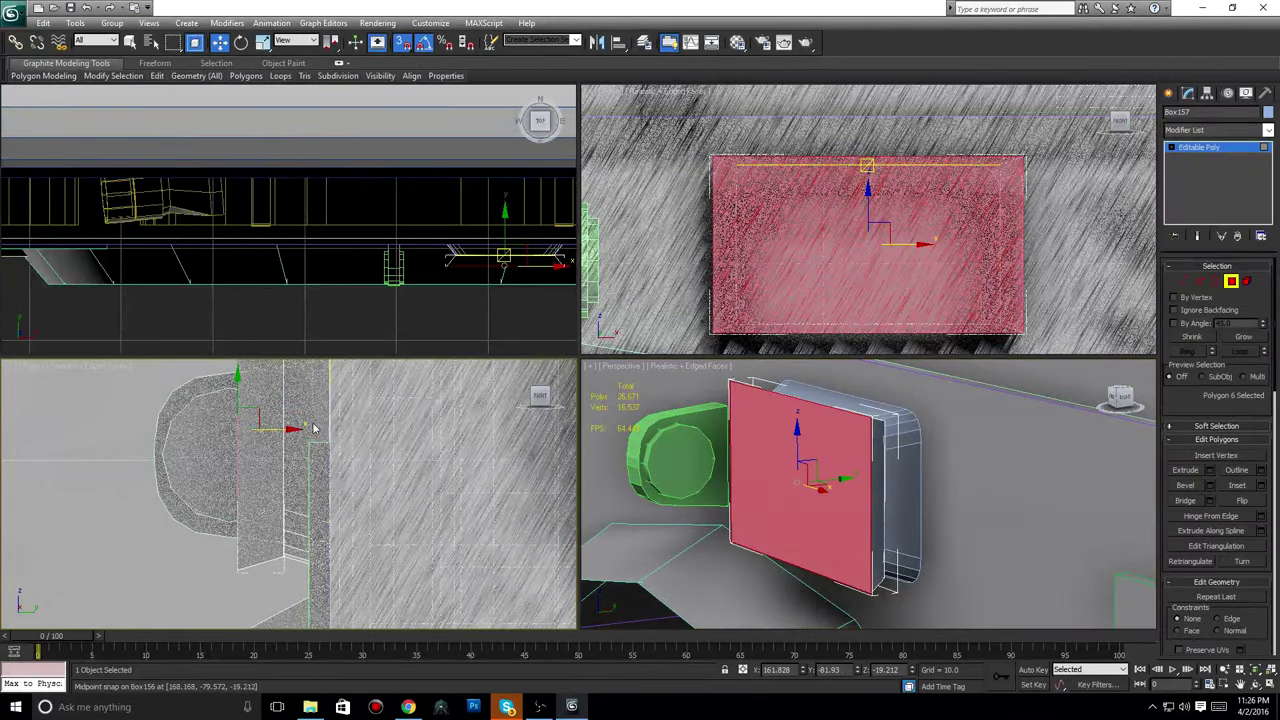
drag(277, 432, 298, 431)
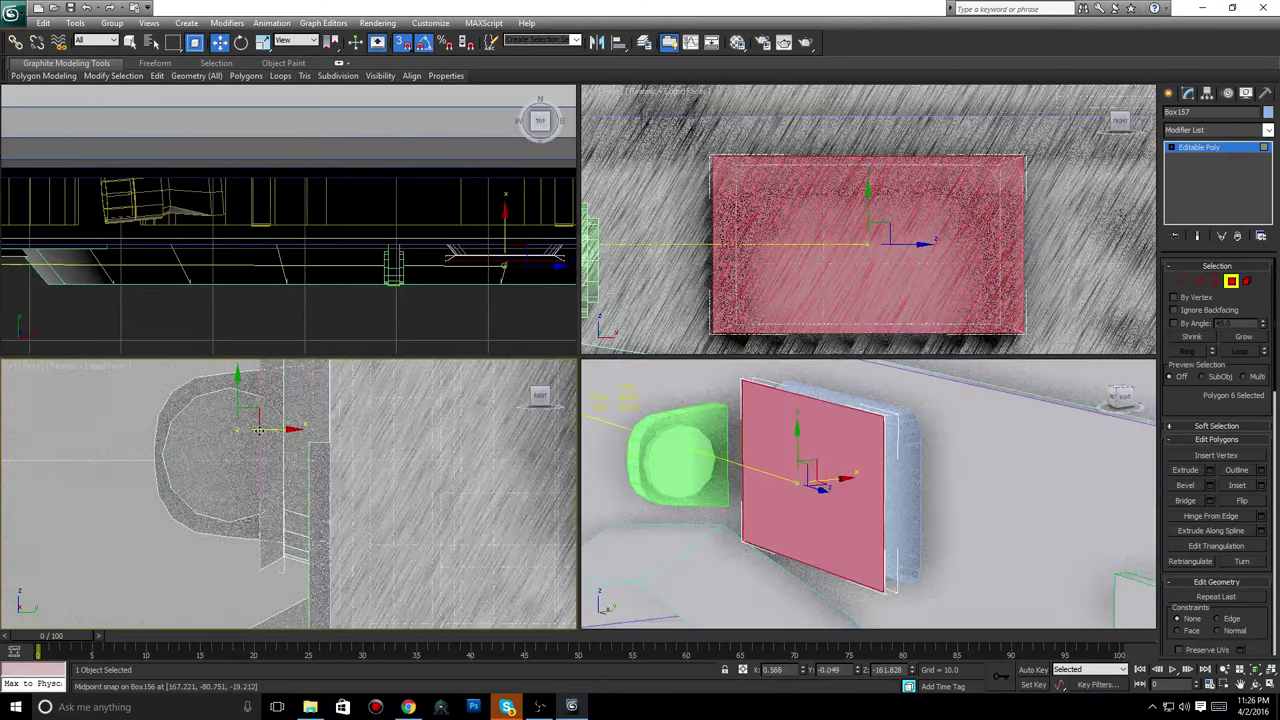
Turn off snapping and move the front polygon slightly outward to about Y -81.57.
click(401, 42)
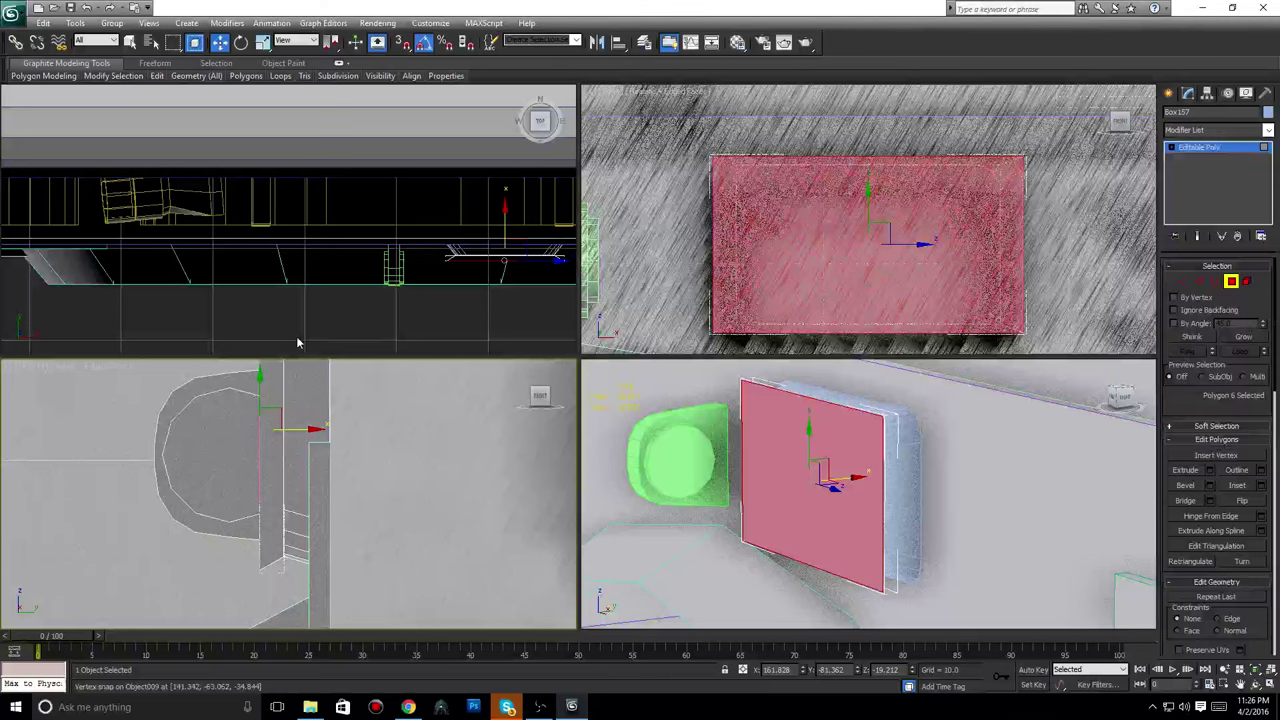
scroll(271, 481, down, 4)
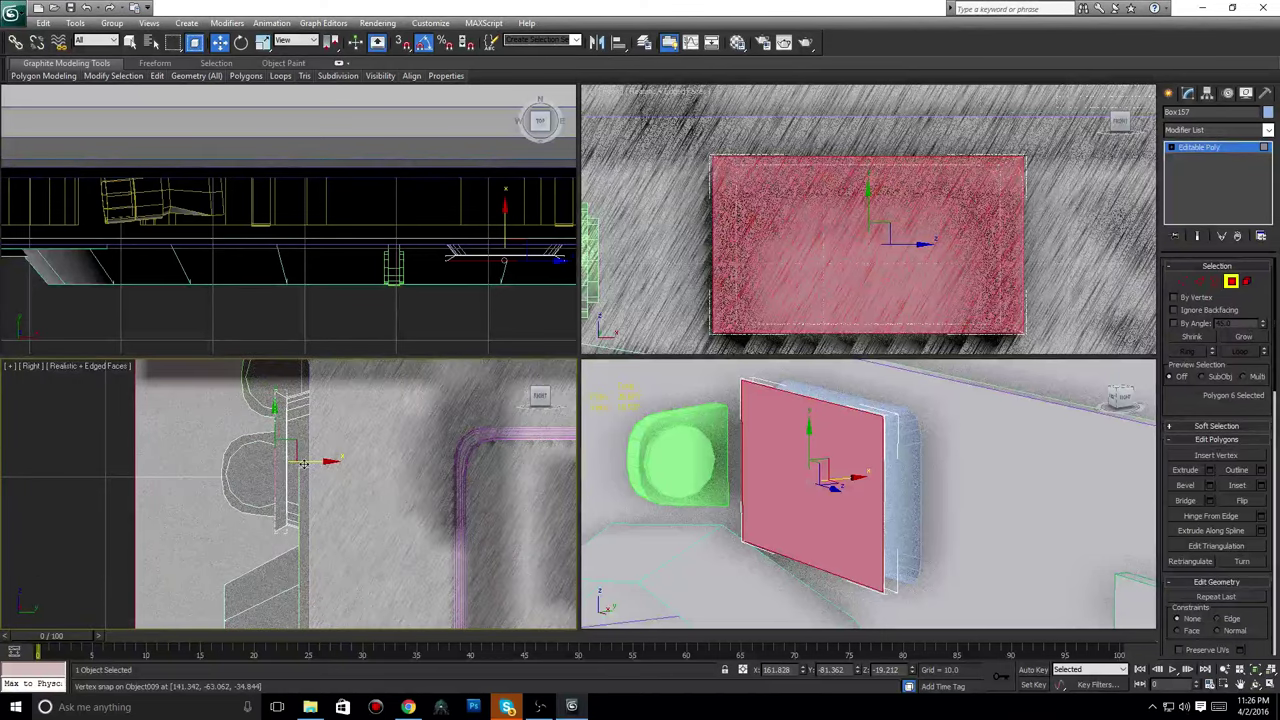
drag(303, 462, 298, 462)
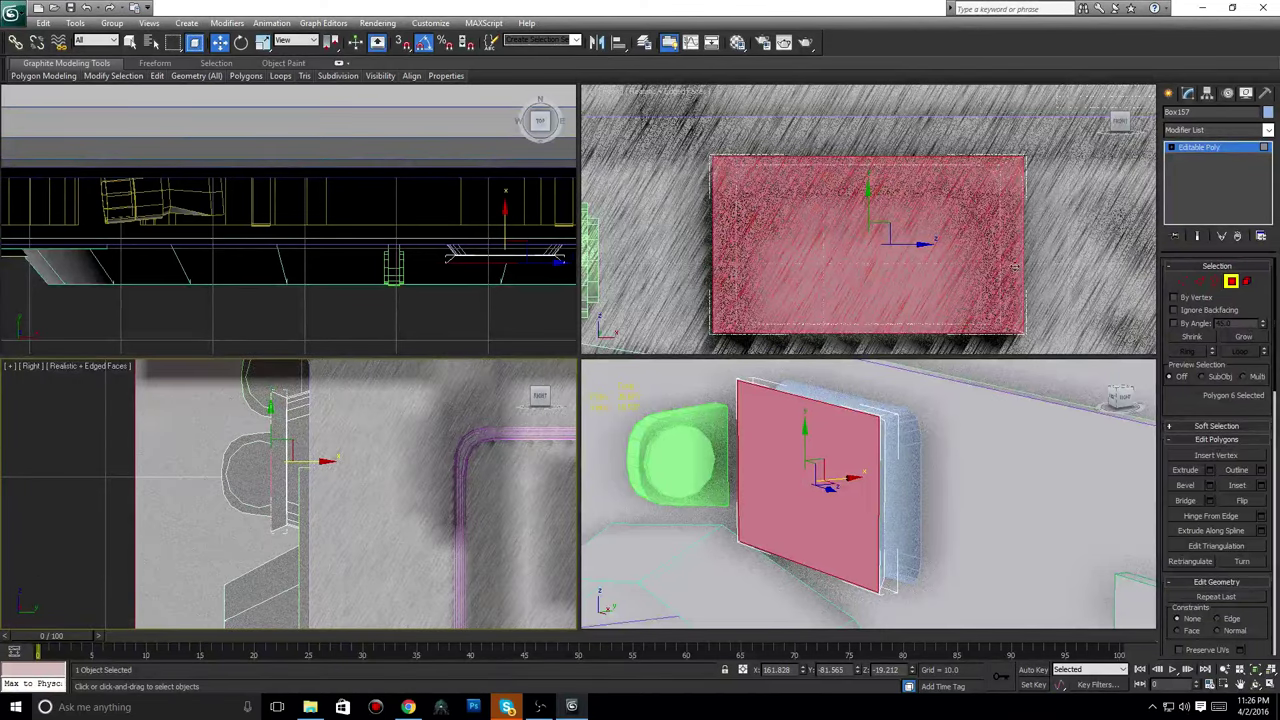
Scale the outer box's front polygon down uniformly so the box's sides taper inward toward the front.
click(262, 43)
middle_drag(885, 307, 894, 310)
drag(895, 238, 838, 284)
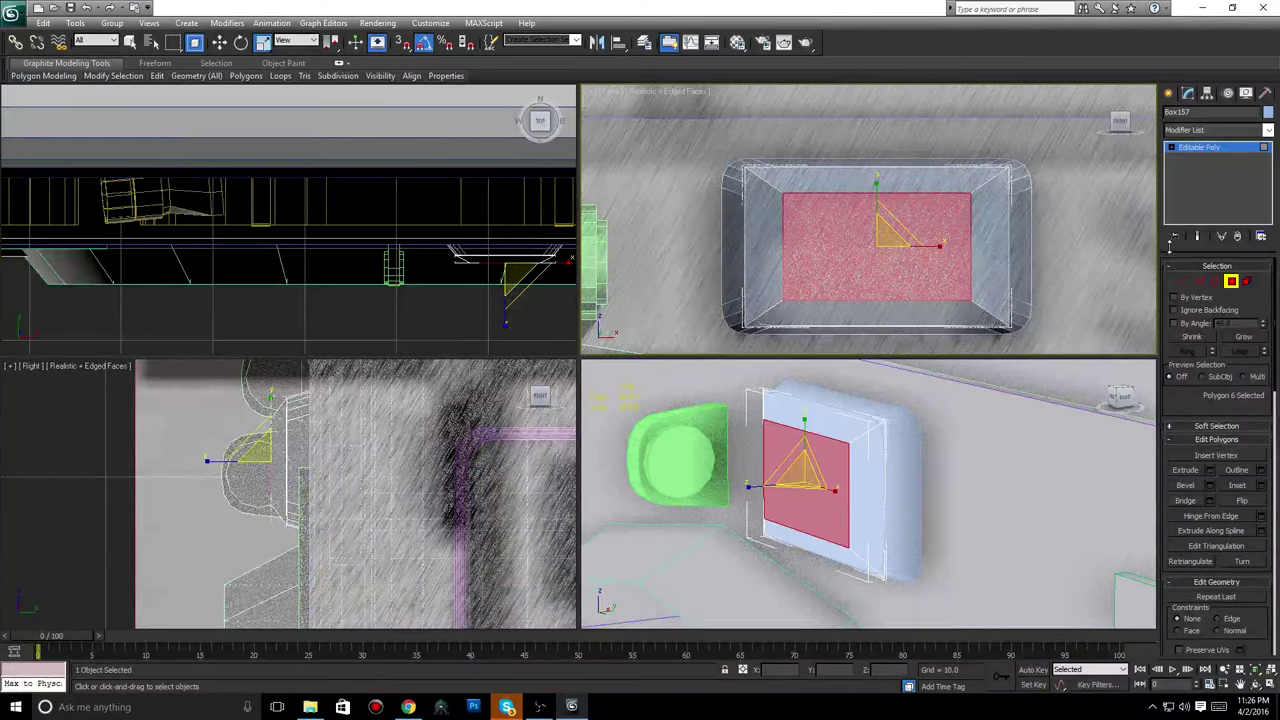
Set up a chamfer on the outer box's four slanted corner edges with an amount of 1.2 and 4 segments.
click(1205, 283)
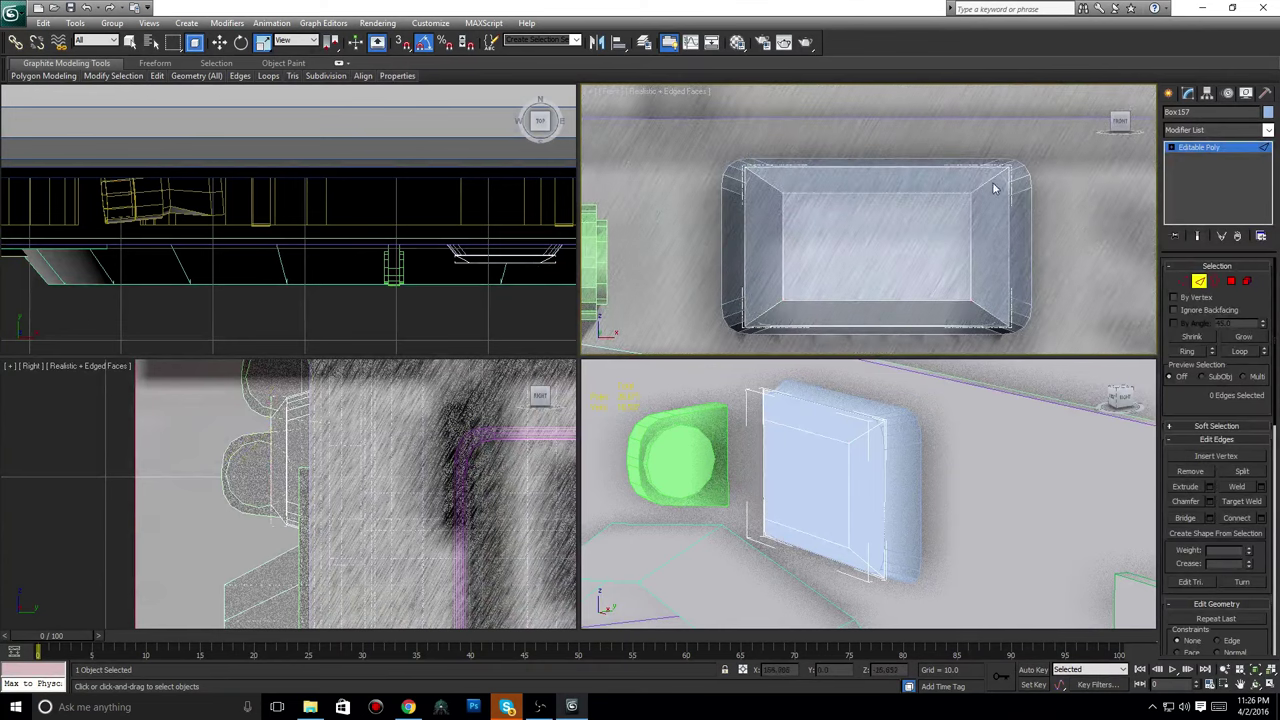
middle_drag(916, 454, 932, 464)
click(886, 440)
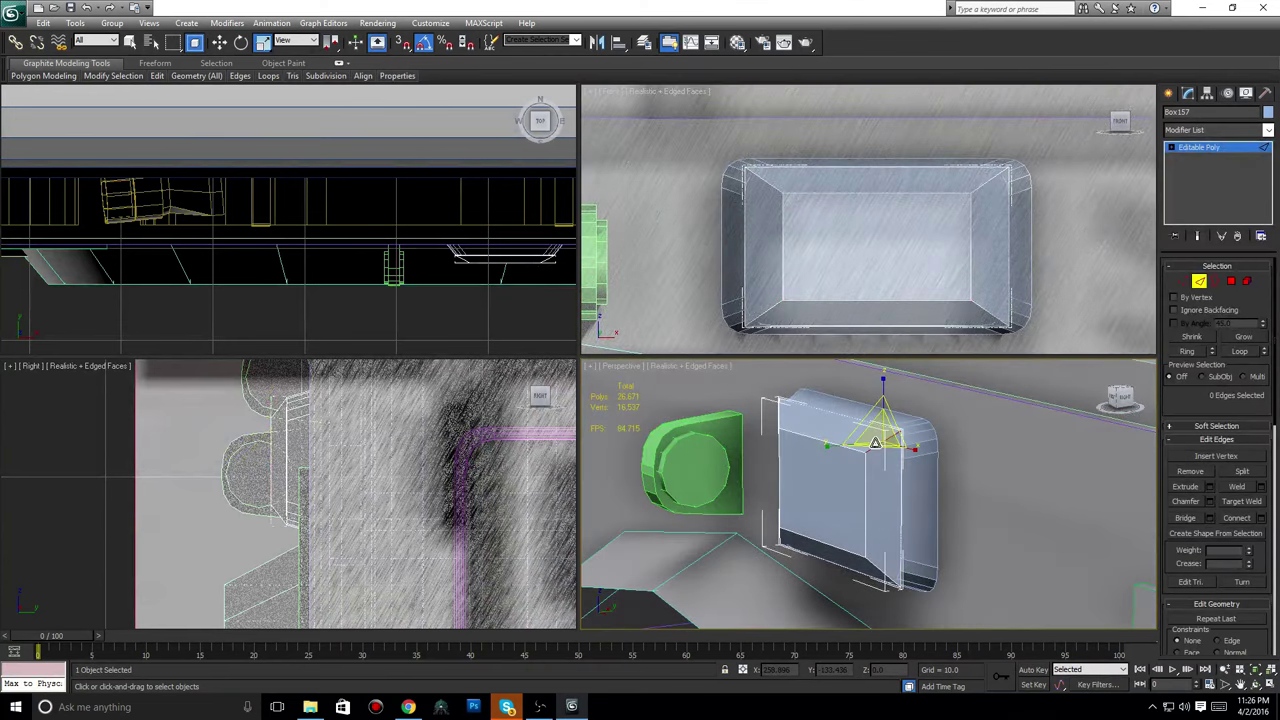
ctrl+click(780, 415)
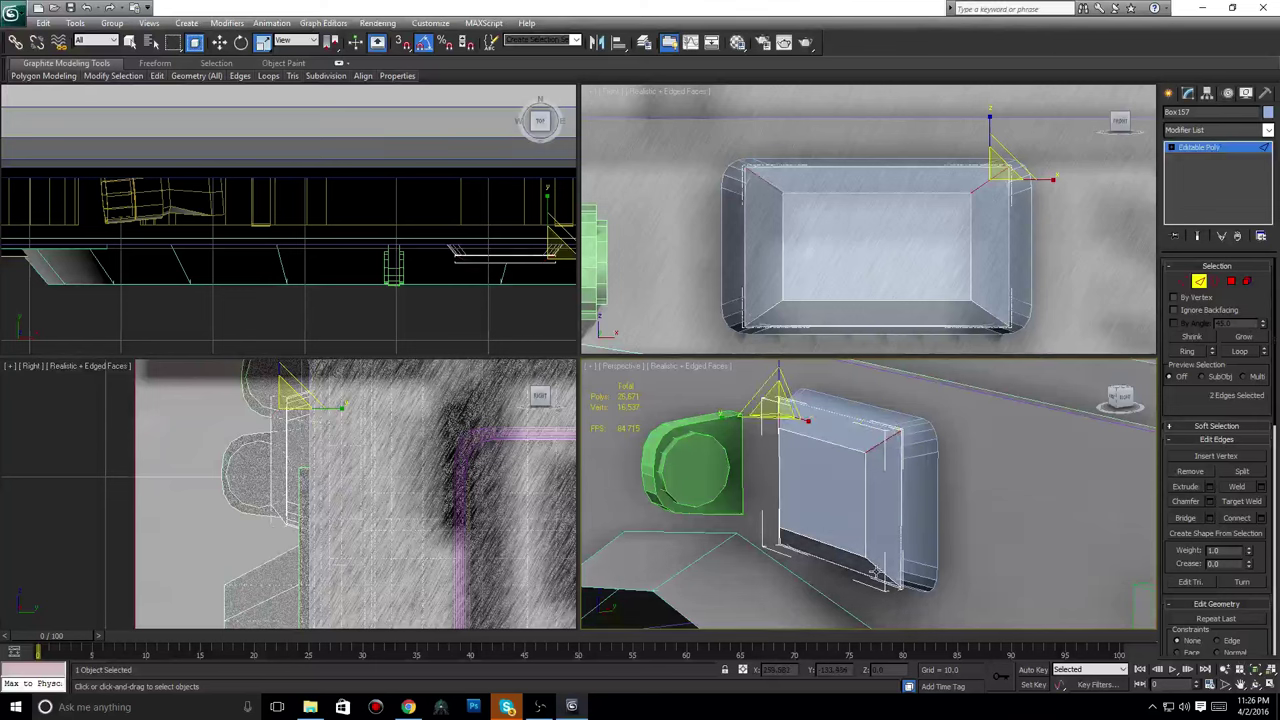
ctrl+click(874, 568)
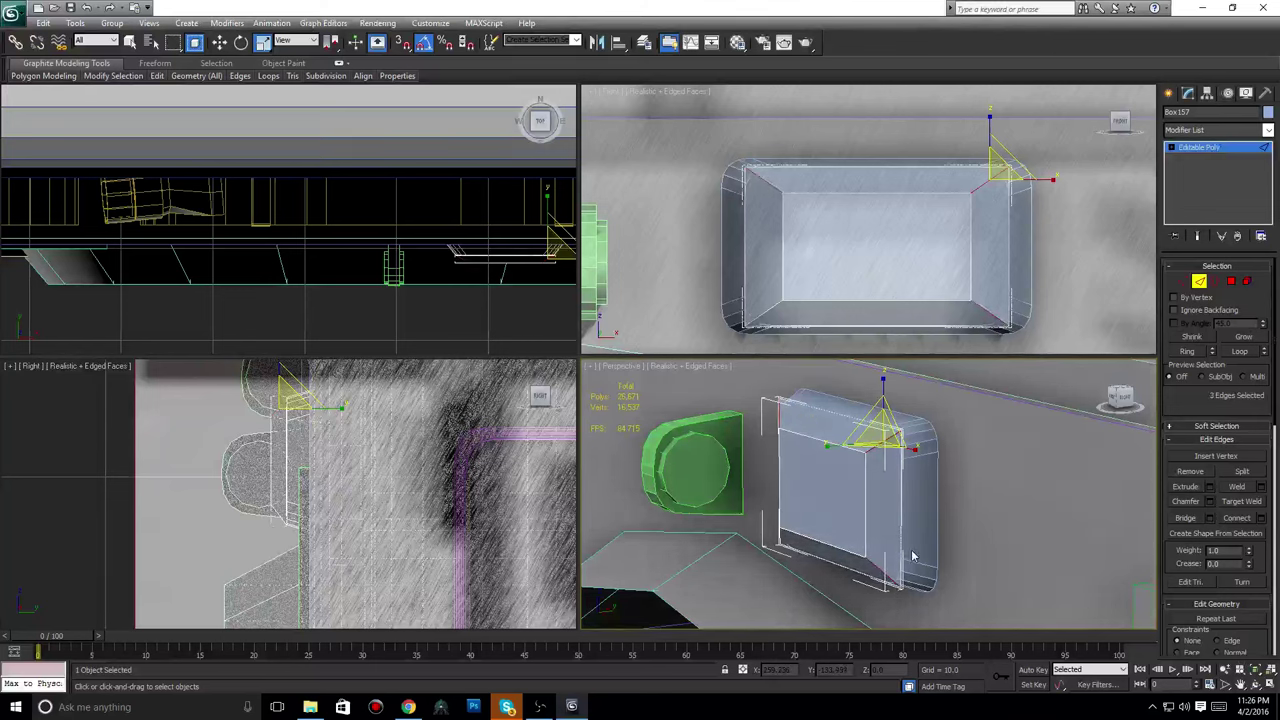
click(1122, 397)
alt+middle_drag(700, 495, 829, 501)
ctrl+click(838, 450)
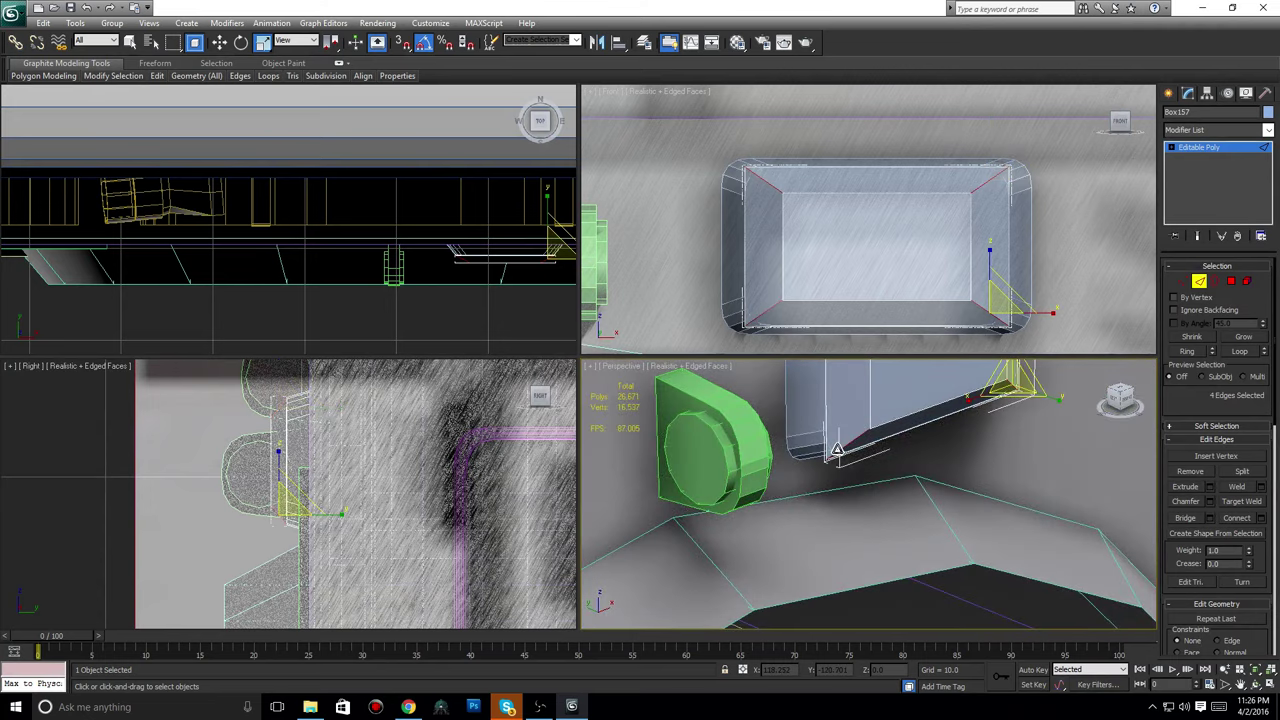
middle_drag(877, 420, 878, 452)
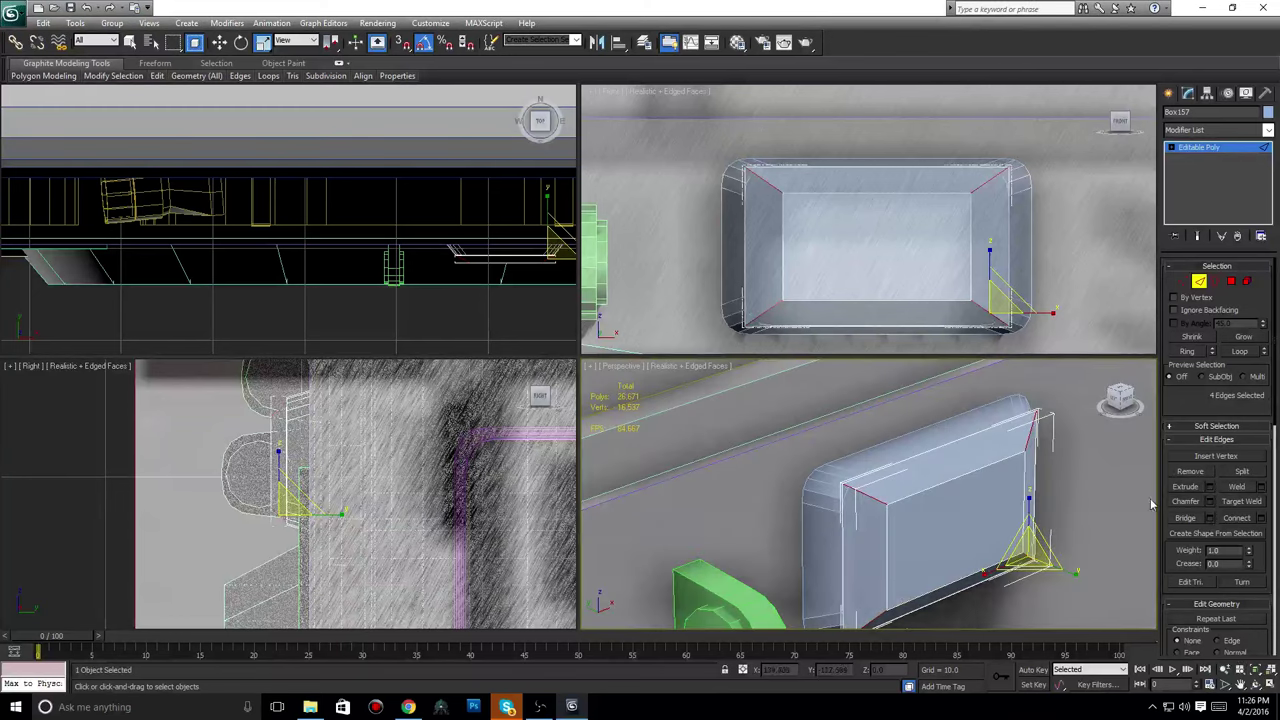
click(1261, 518)
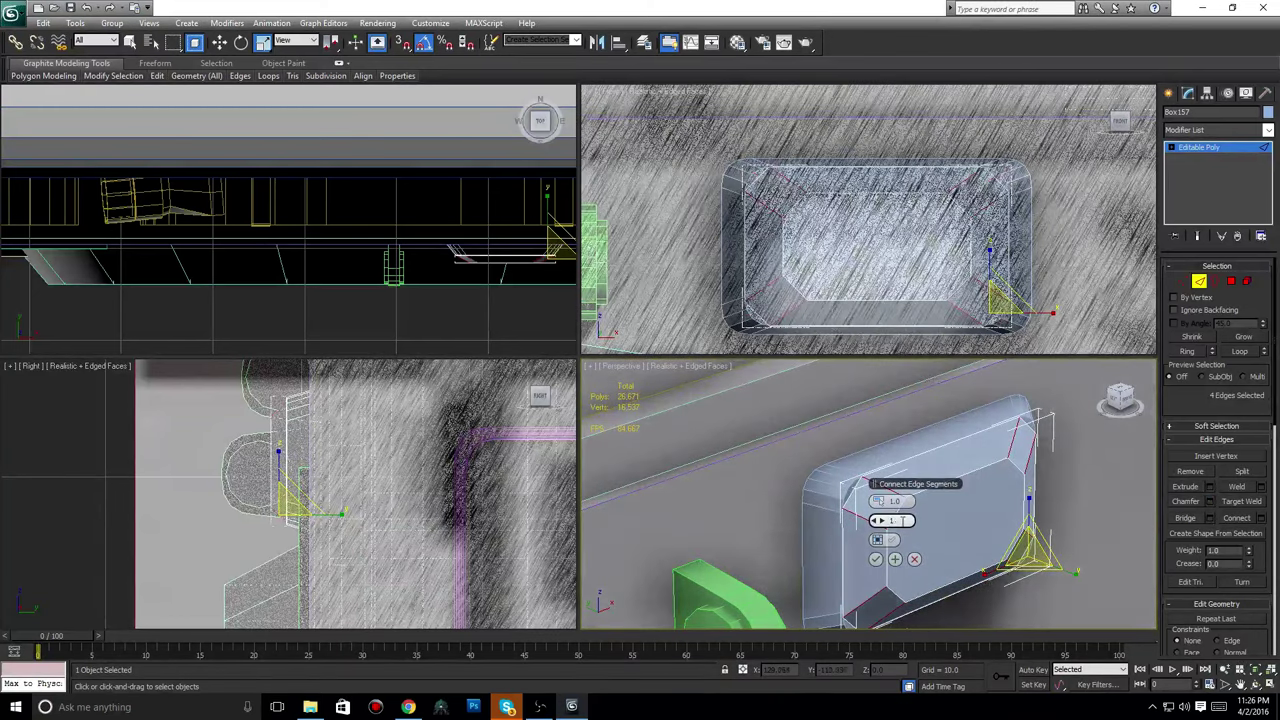
click(882, 521)
click(882, 521)
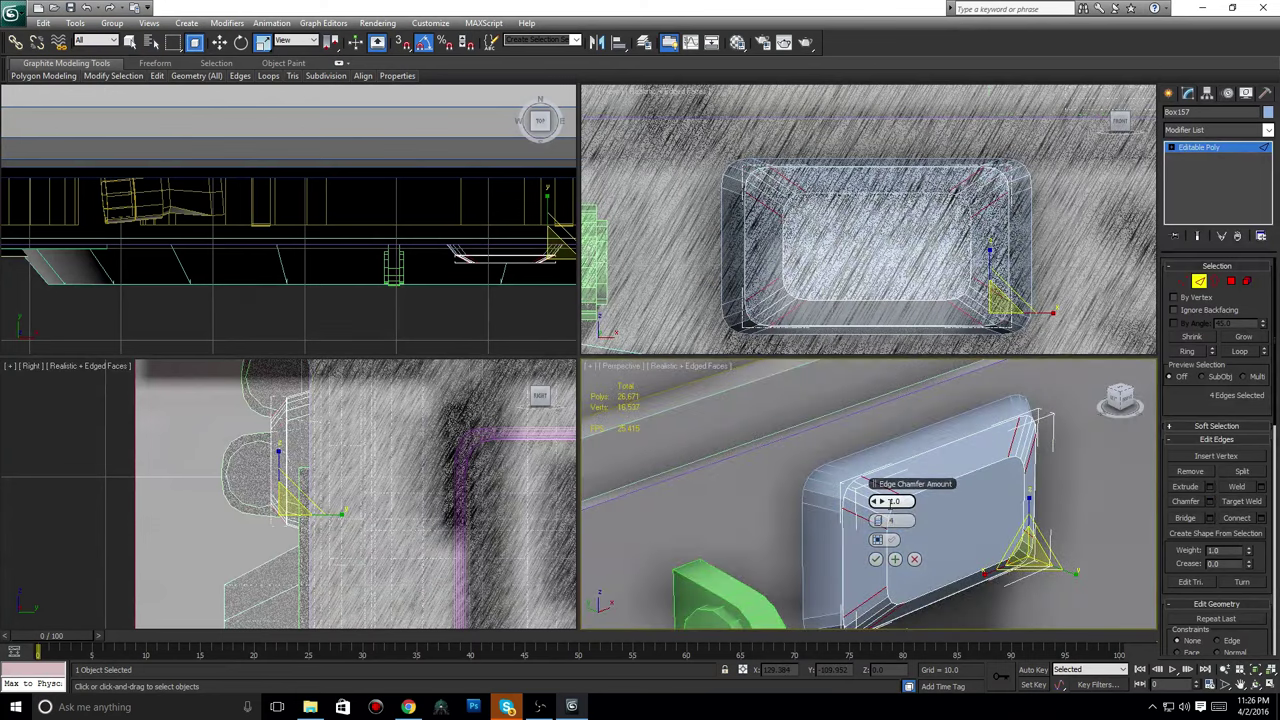
click(882, 502)
click(882, 502)
Add the upper and lower edges of the box's front face to the open chamfer.
mouse_move(758, 522)
middle_down()
mouse_move(748, 499)
mouse_move(751, 513)
middle_up()
scroll(751, 511, down, 5)
scroll(753, 509, up, 5)
alt+middle_drag(822, 488, 827, 455)
ctrl+click(827, 454)
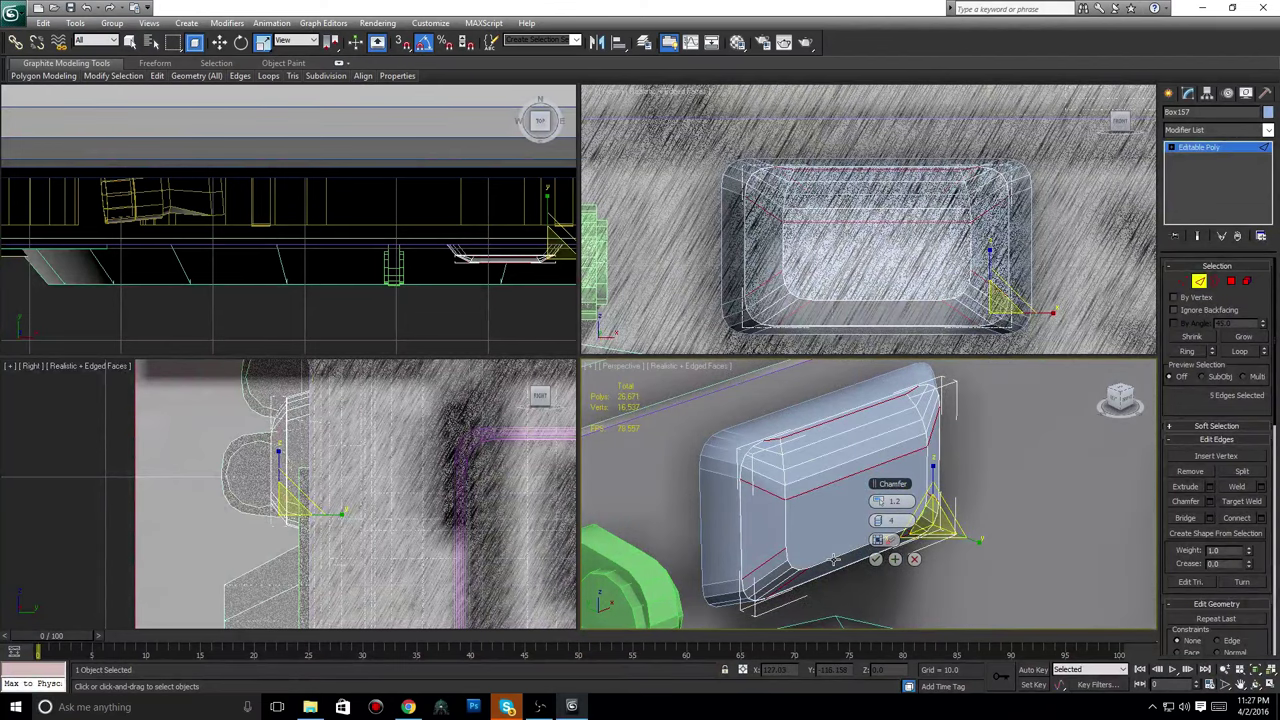
ctrl+click(831, 557)
ctrl+click(787, 528)
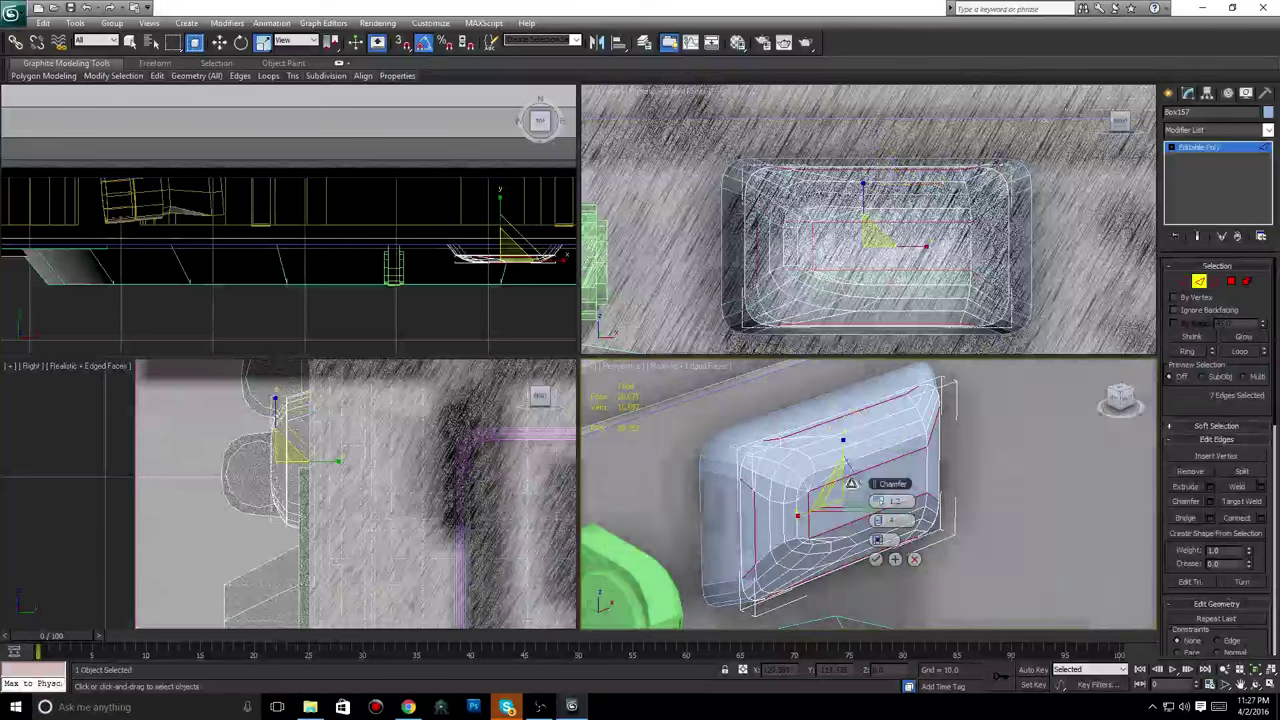
ctrl+click(926, 470)
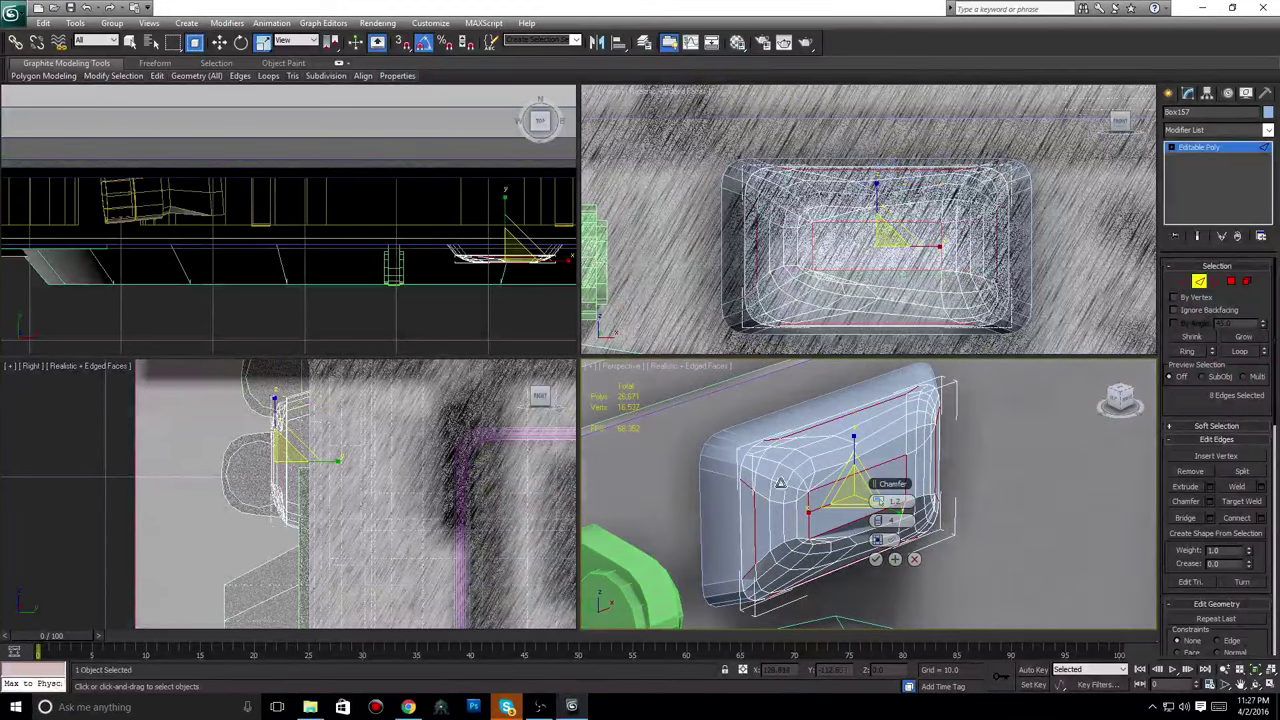
alt+middle_drag(913, 483, 895, 479)
key(ctrl+z)
key(ctrl+z)
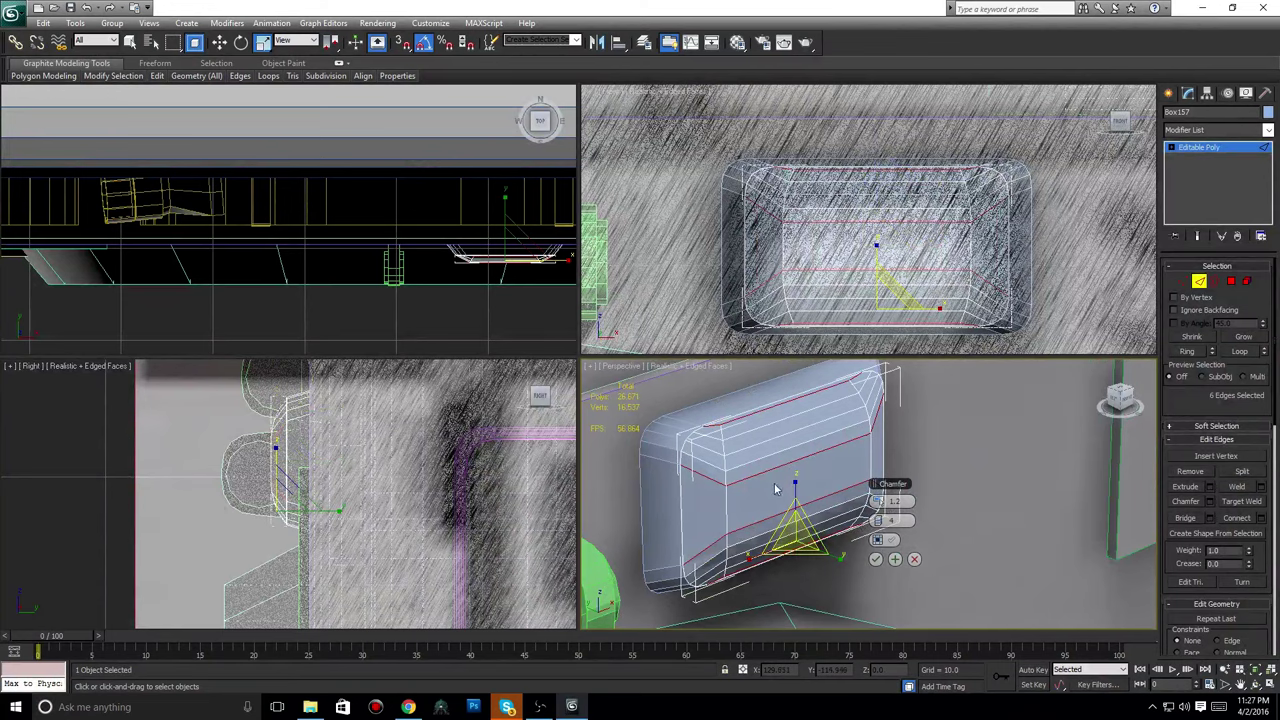
Examine the shape of the red side light in the reference photo in Chrome, and return to 3ds Max.
middle_drag(776, 486, 874, 484)
scroll(951, 466, down, 5)
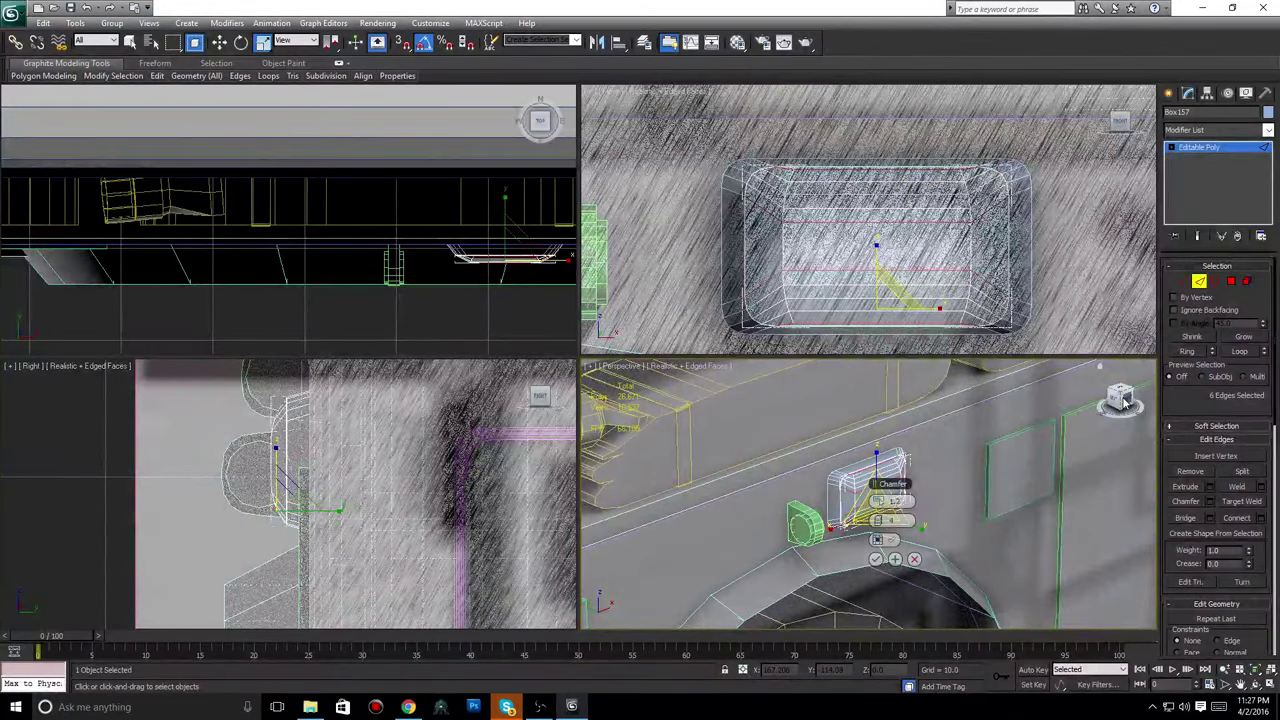
click(408, 707)
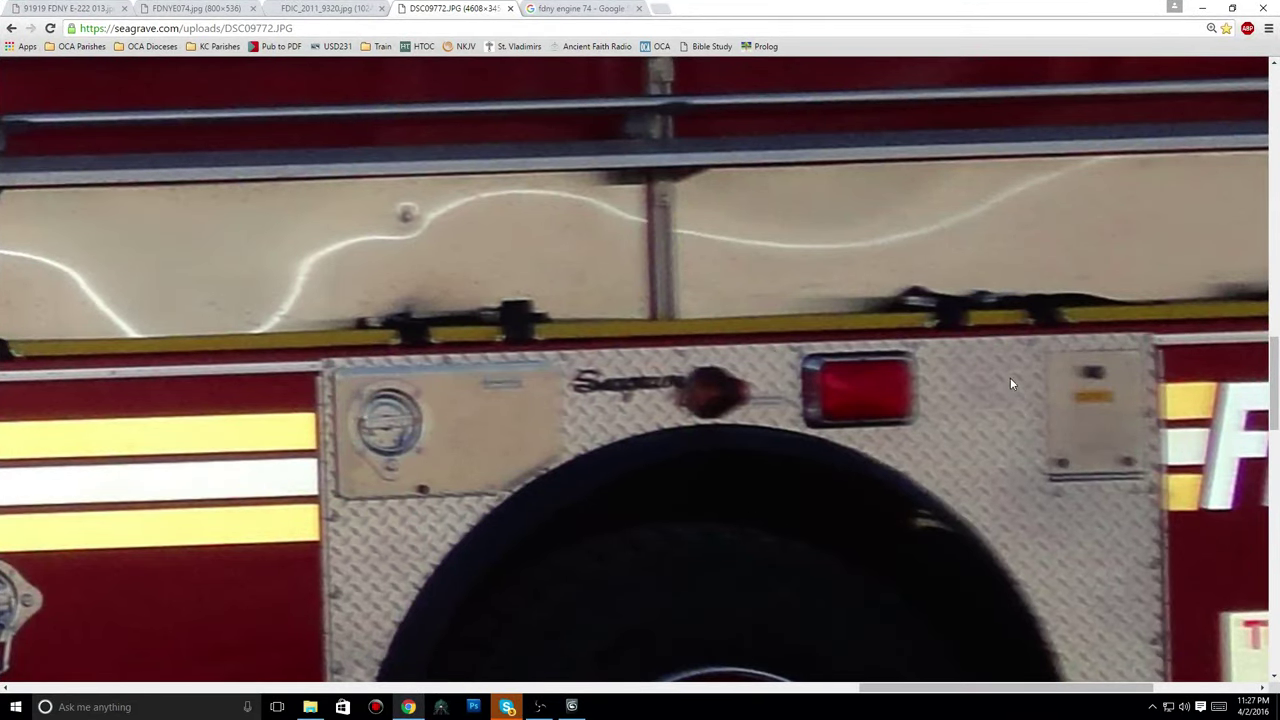
click(1203, 8)
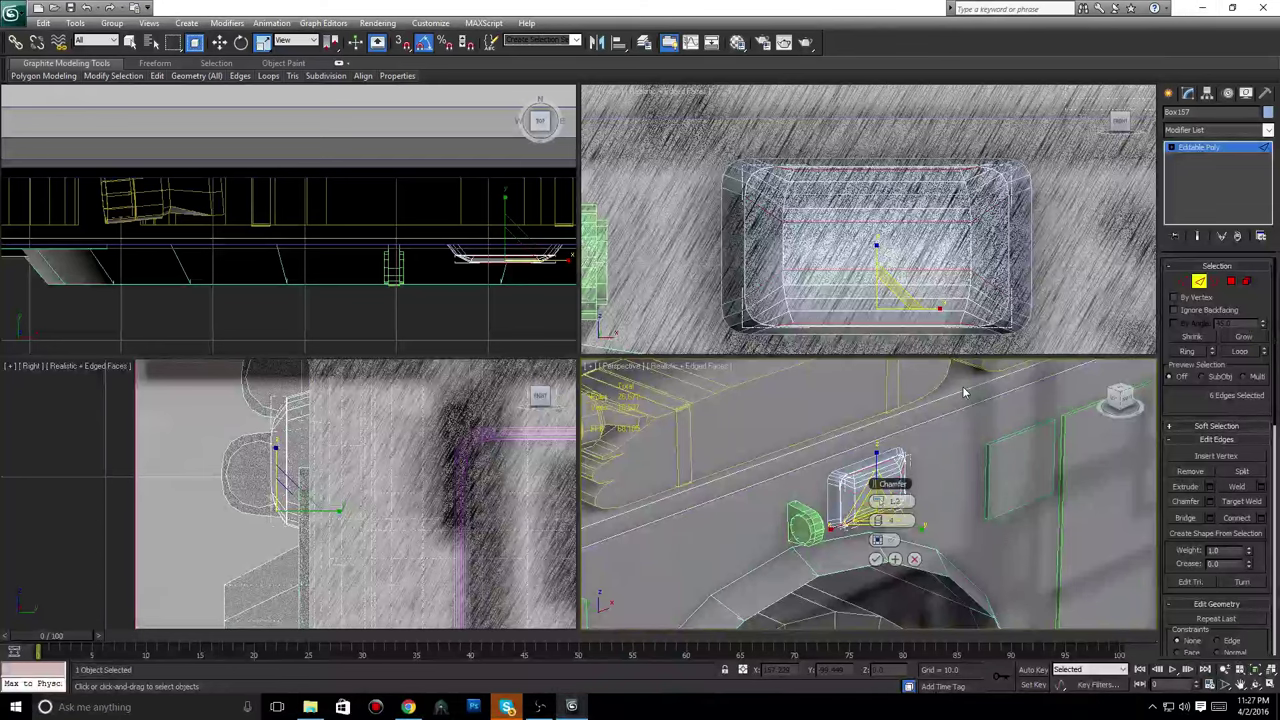
Switch the perspective view to plain Realistic shading without edged faces and inspect the light's chamfered shape on the truck.
middle_drag(890, 315, 910, 312)
scroll(918, 474, up, 6)
scroll(921, 483, down, 1)
click(1128, 401)
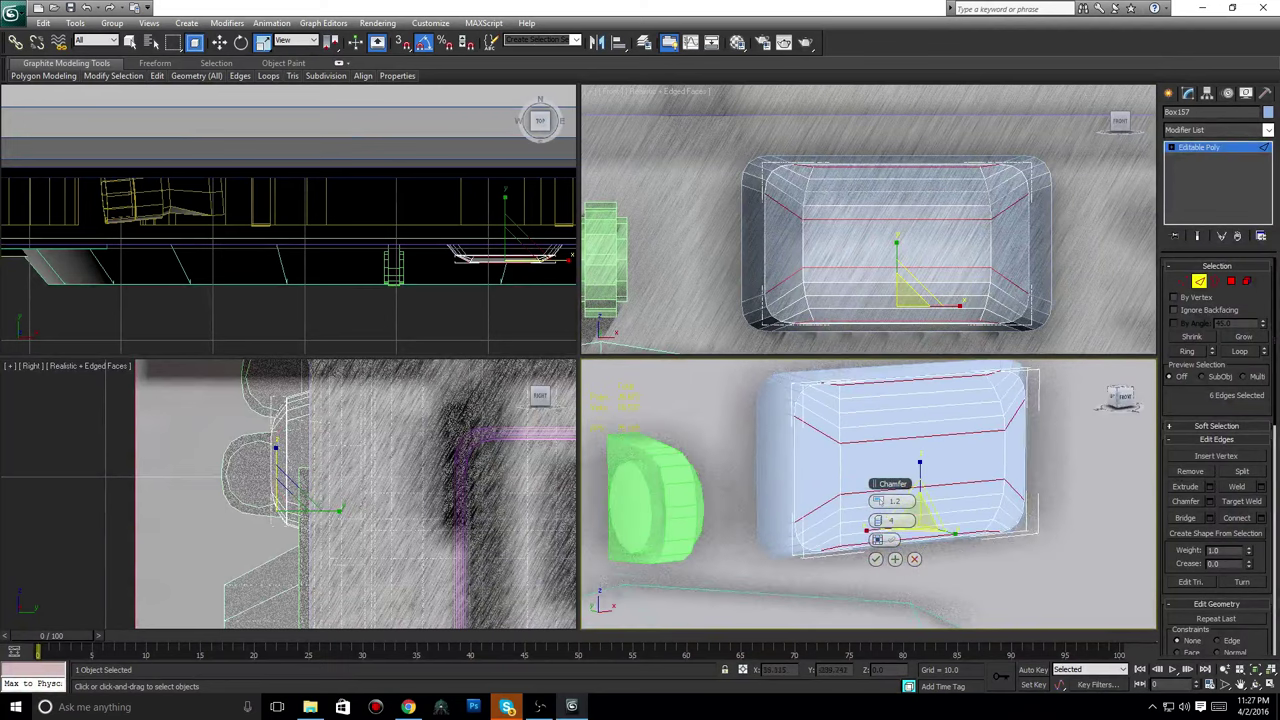
drag(1126, 400, 1131, 402)
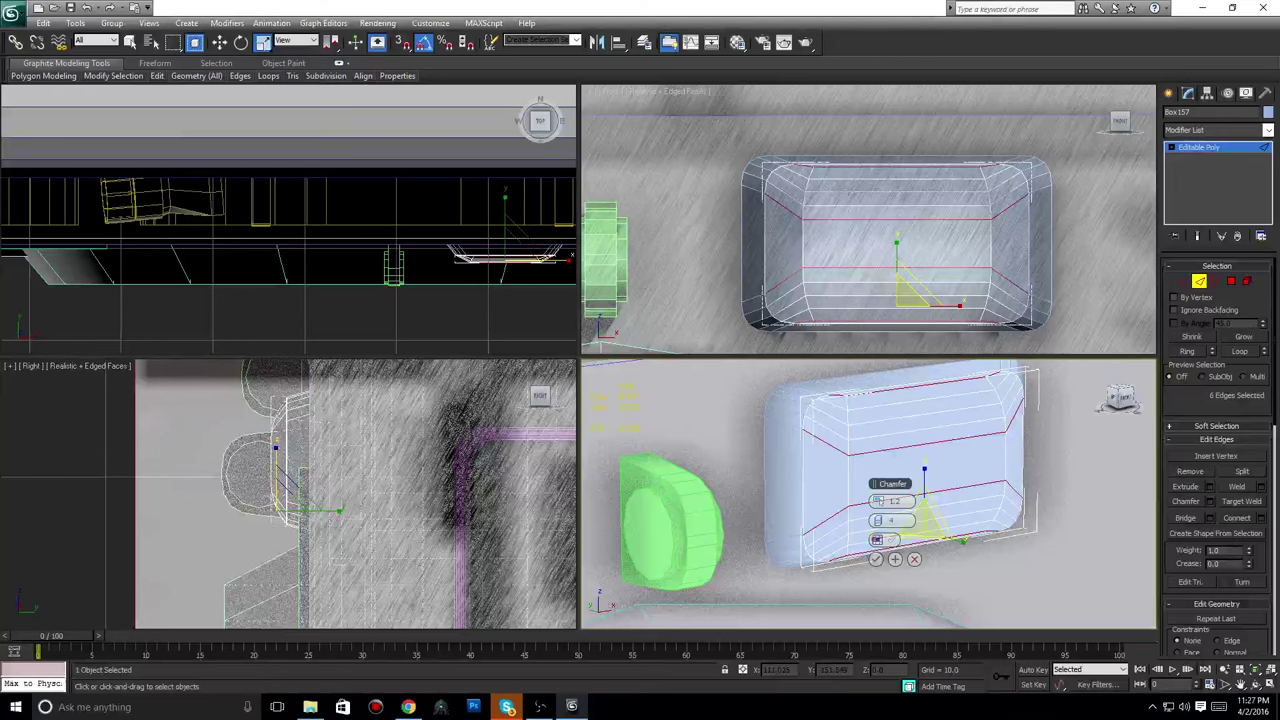
alt+middle_drag(963, 541, 706, 483)
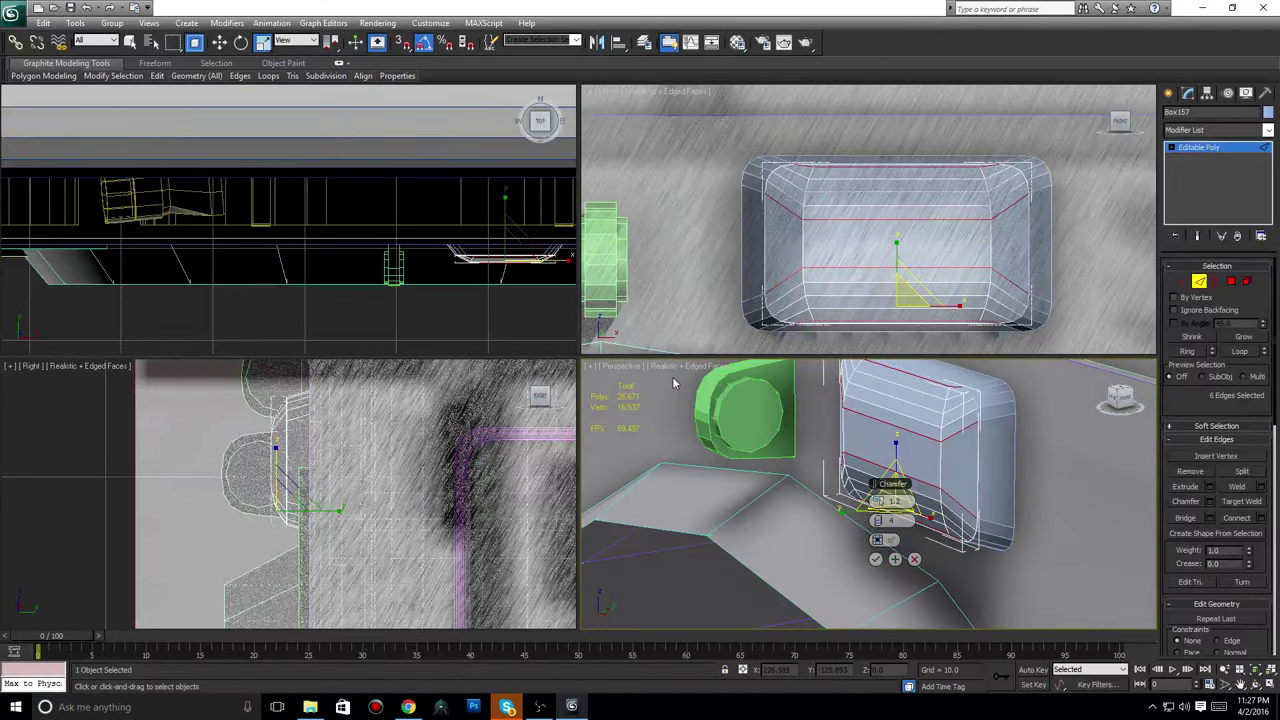
click(672, 368)
click(749, 426)
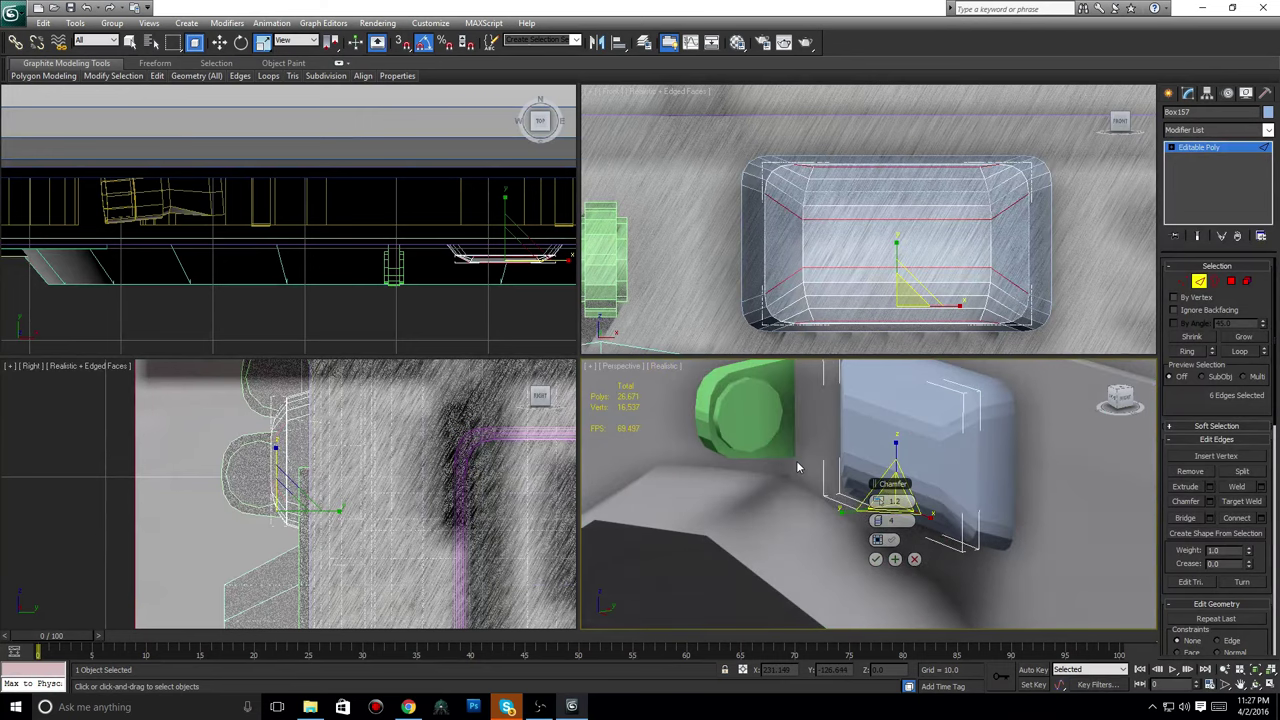
mouse_move(796, 467)
alt+middle_down()
mouse_move(993, 460)
mouse_move(1027, 445)
alt+middle_up()
drag(1121, 399, 1117, 413)
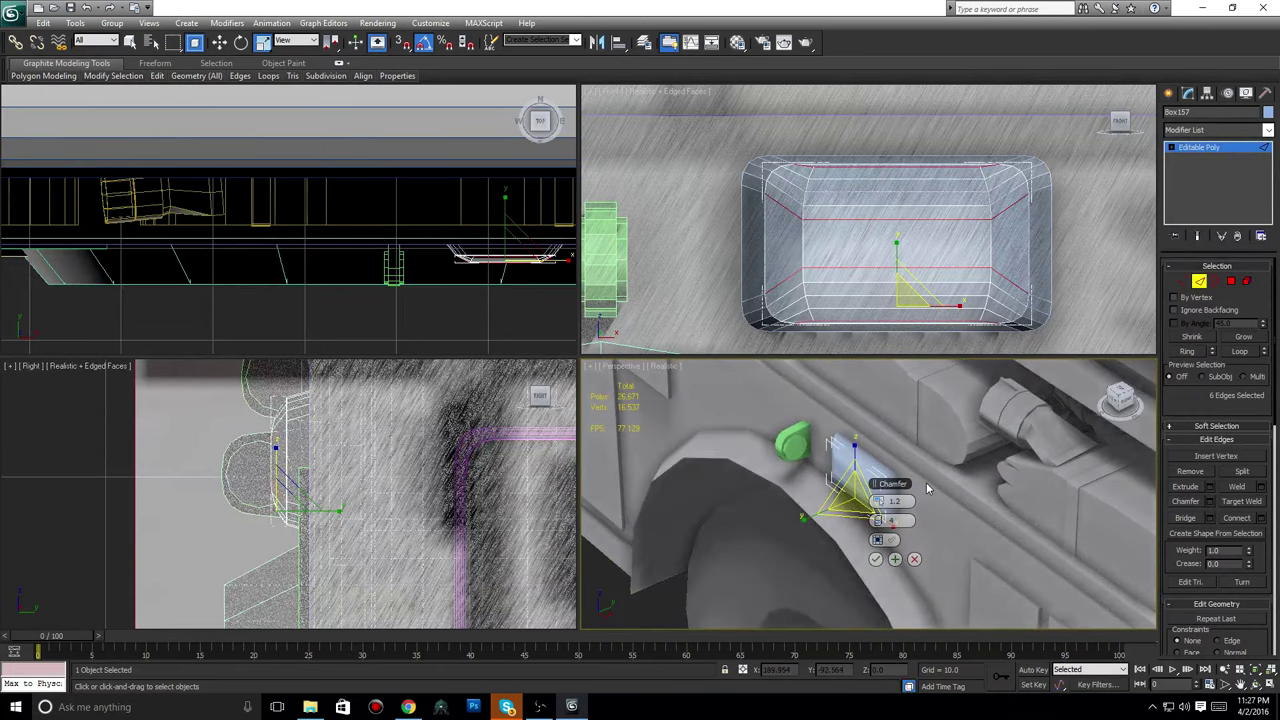
click(567, 711)
click(566, 712)
click(531, 710)
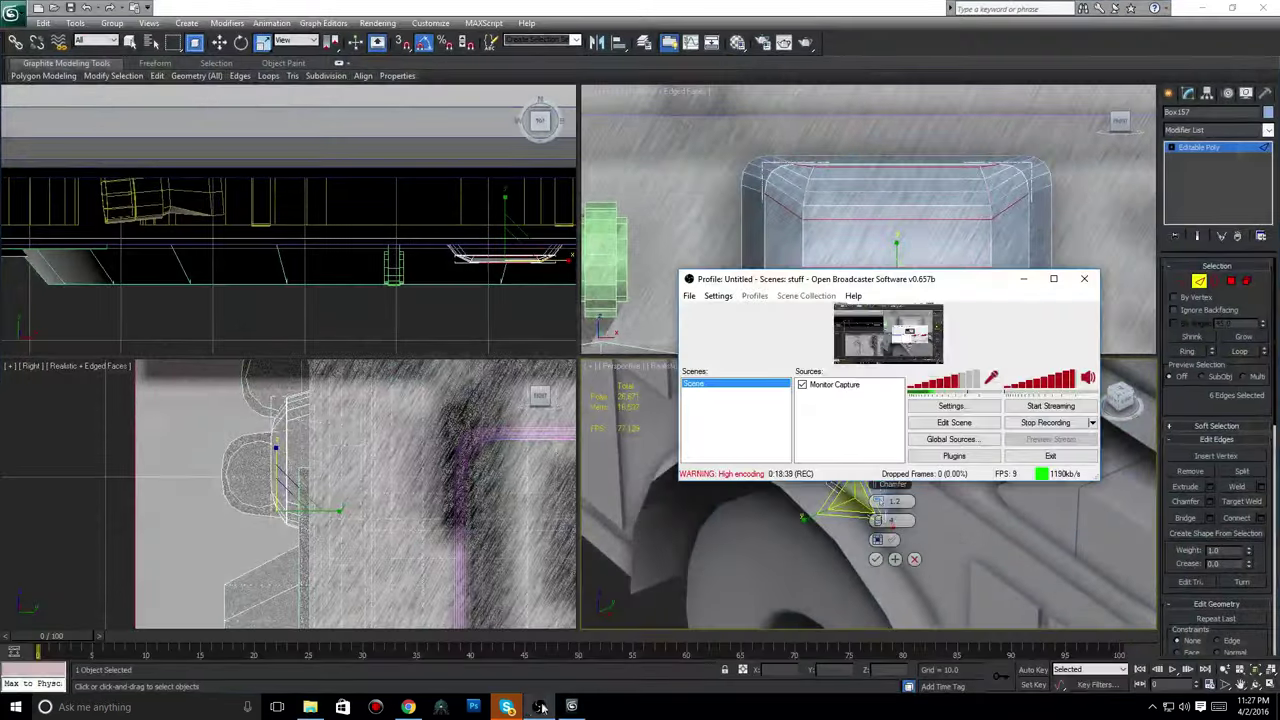
click(1021, 281)
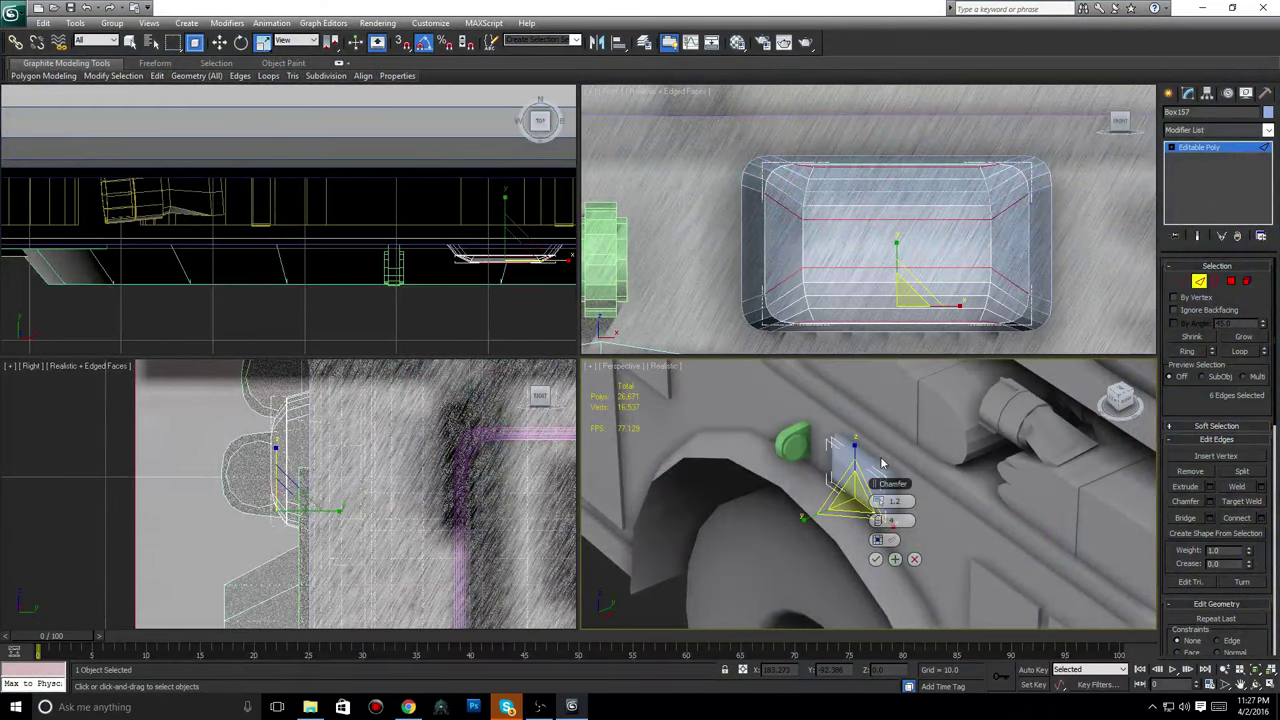
alt+middle_drag(877, 457, 798, 468)
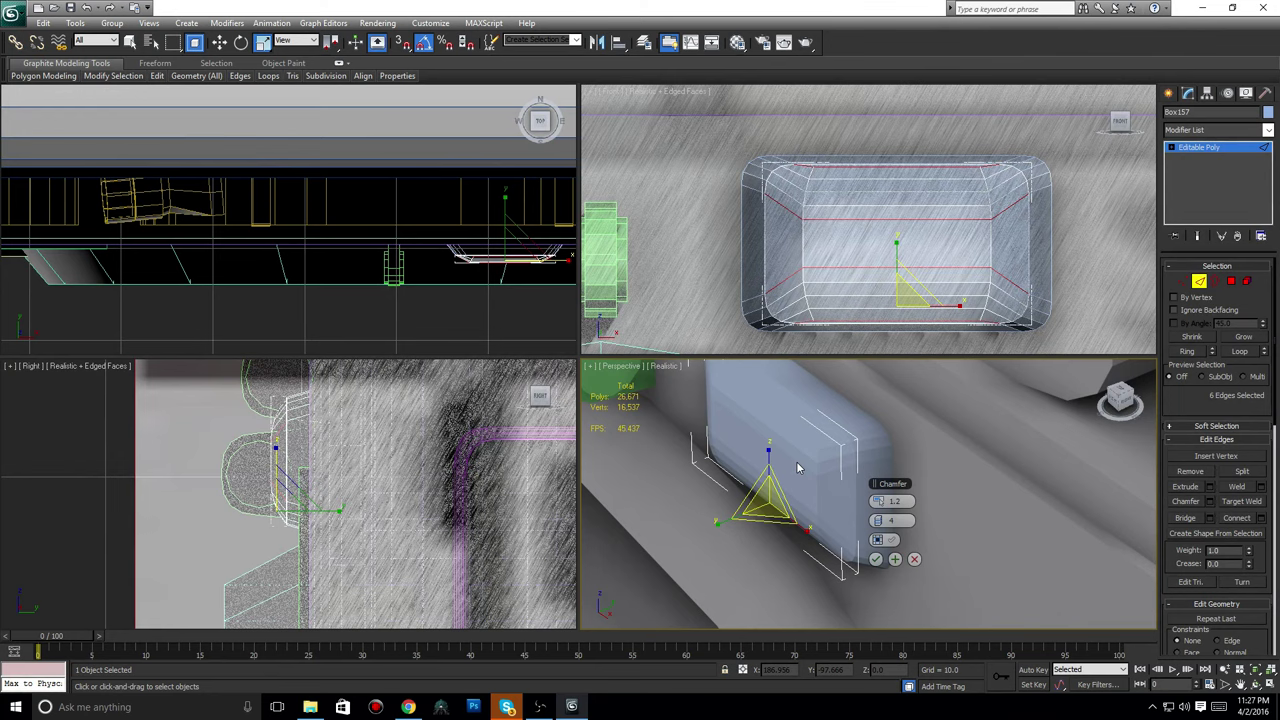
scroll(1071, 268, down, 2)
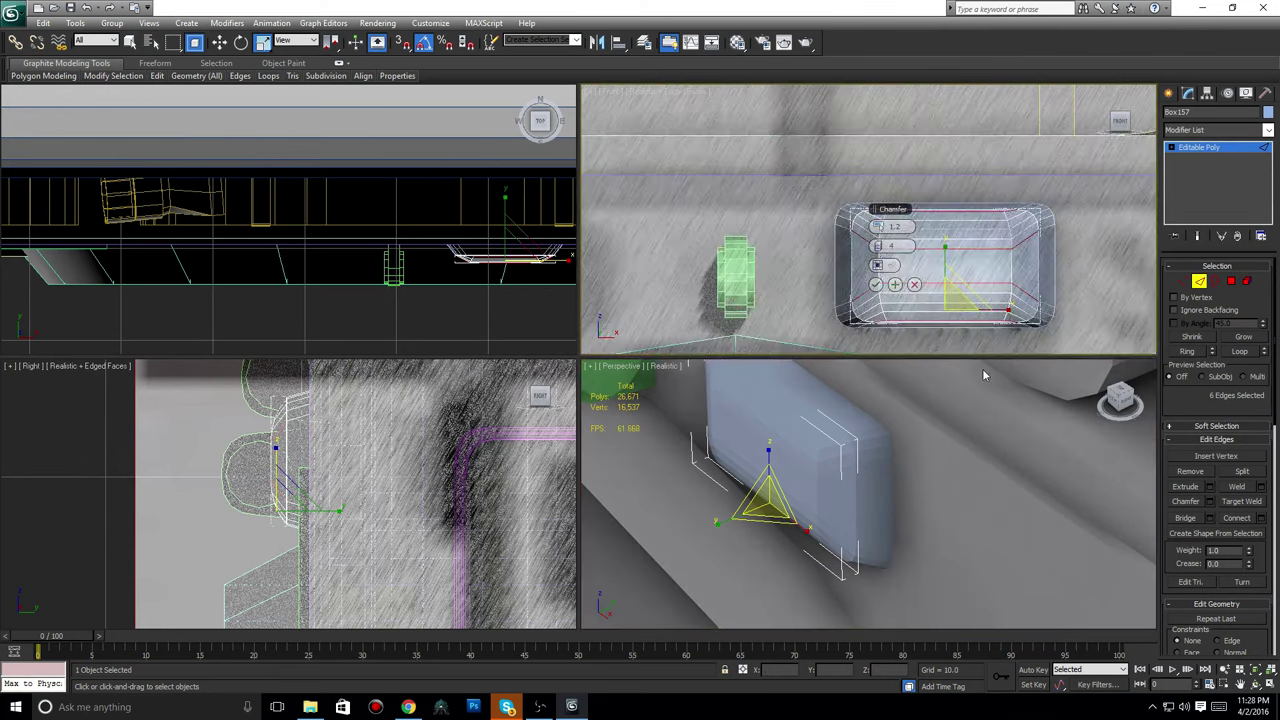
scroll(985, 290, up, 2)
scroll(985, 290, up, 1)
scroll(971, 295, up, 1)
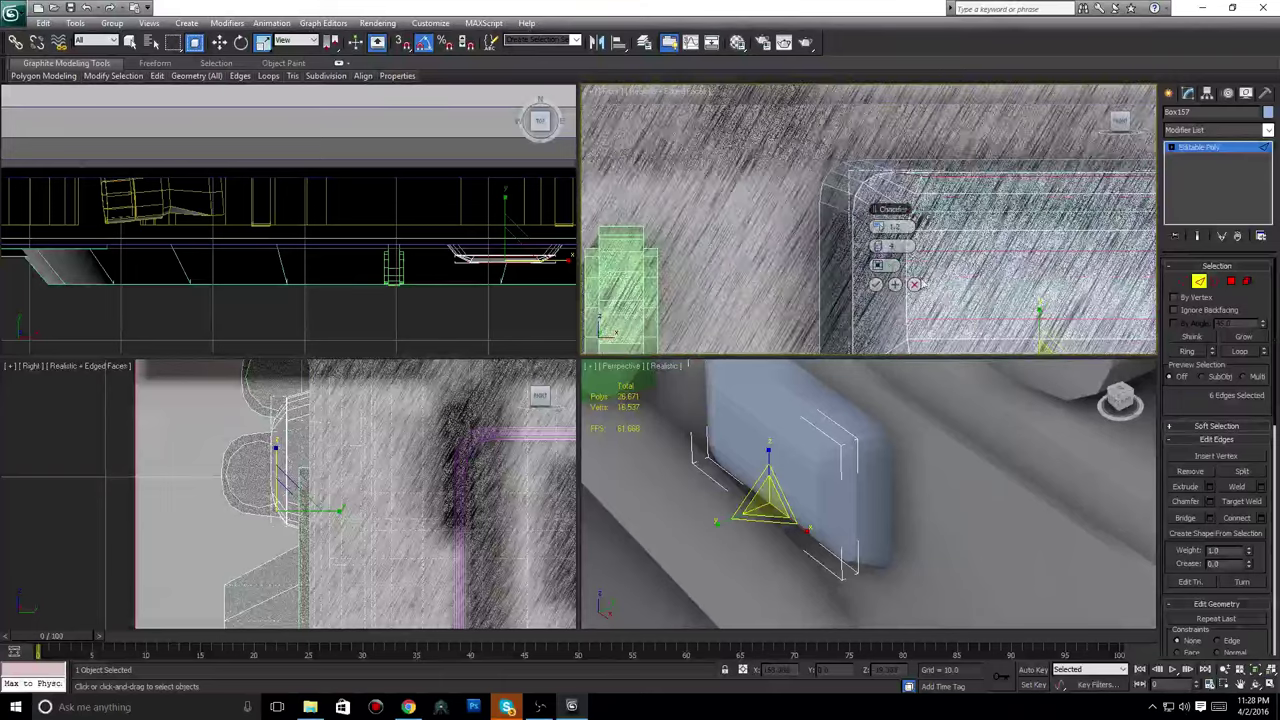
middle_drag(937, 304, 1004, 286)
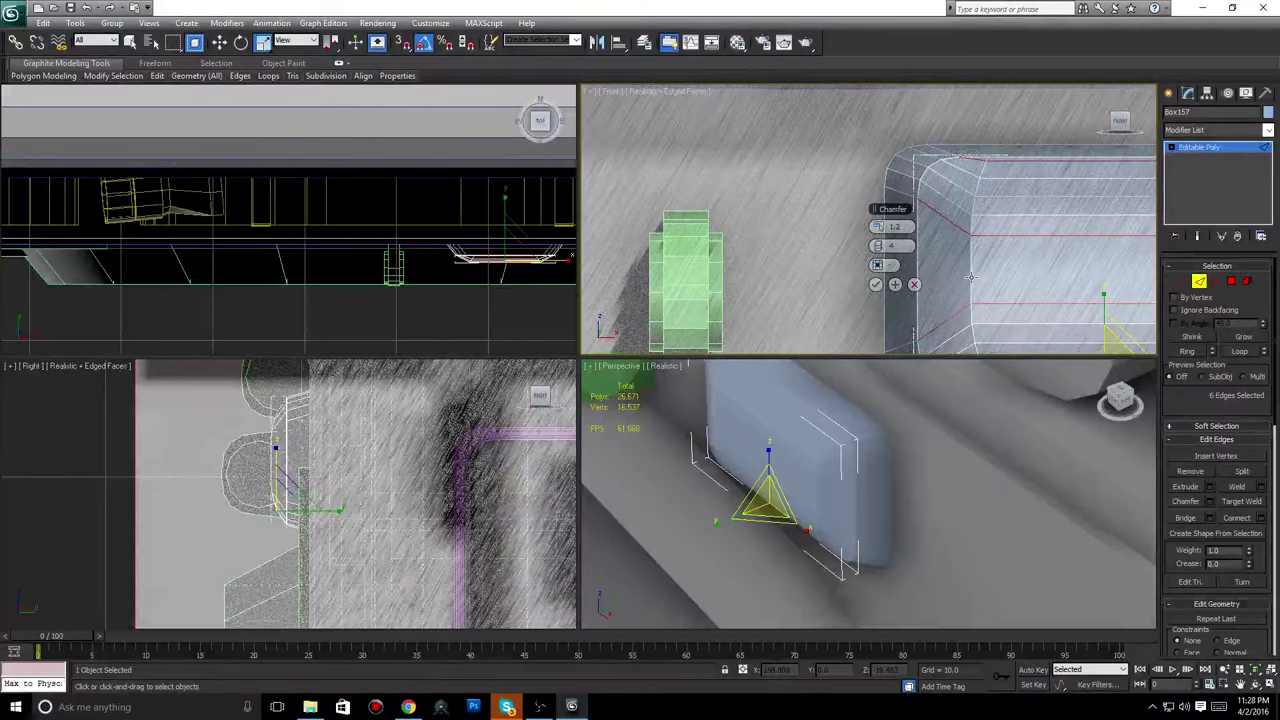
ctrl+click(976, 284)
scroll(988, 279, down, 2)
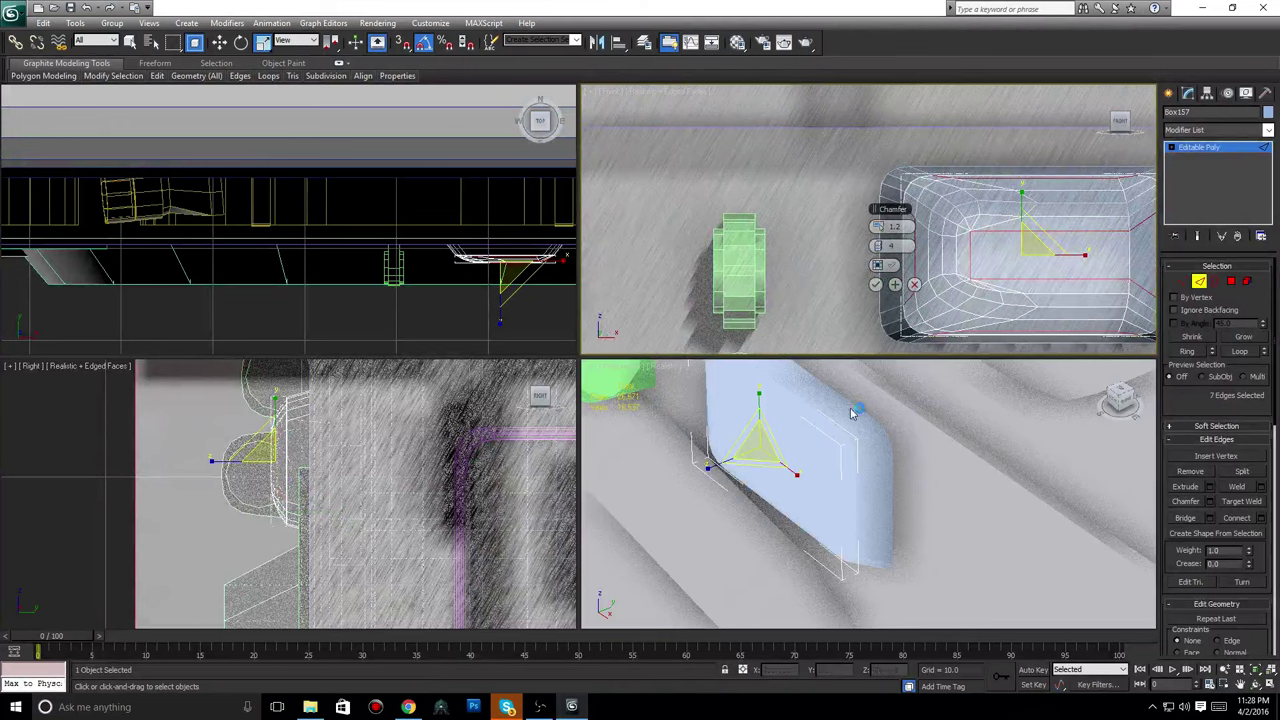
middle_drag(775, 415, 824, 487)
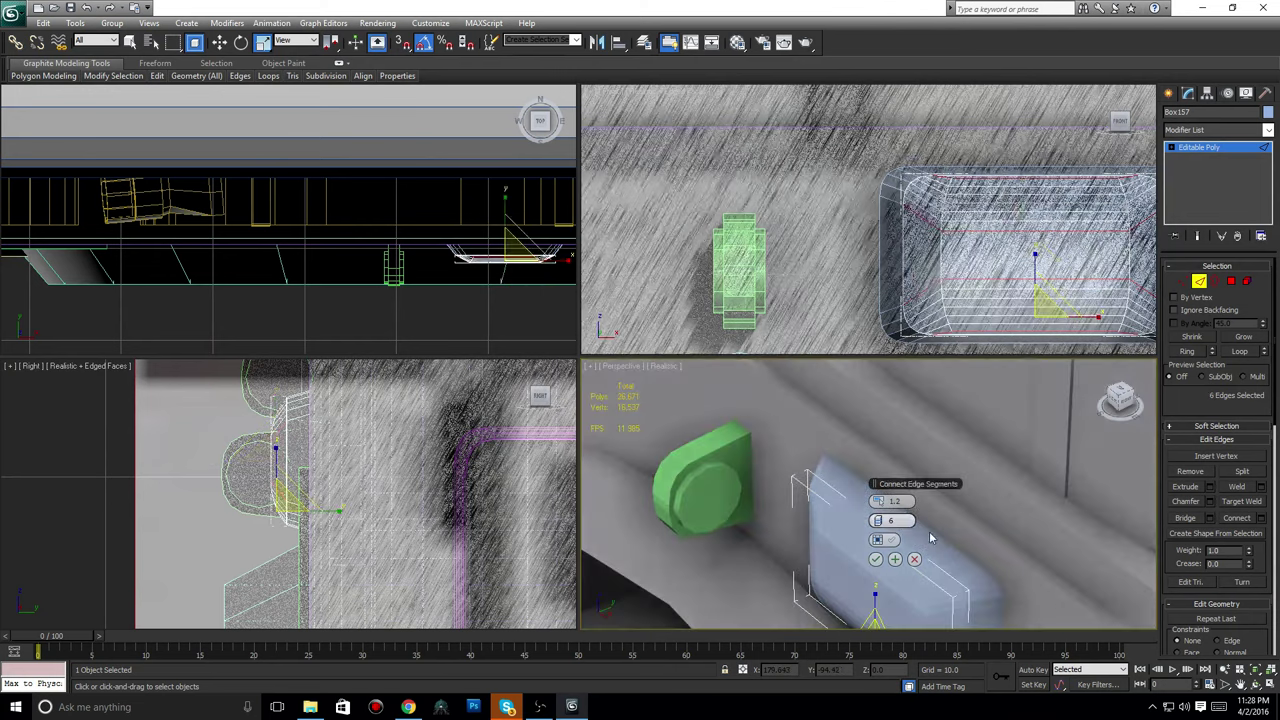
Set the chamfer to 4 segments and apply it to the six selected edges with an amount of 1.2.
alt+middle_drag(931, 537, 963, 500)
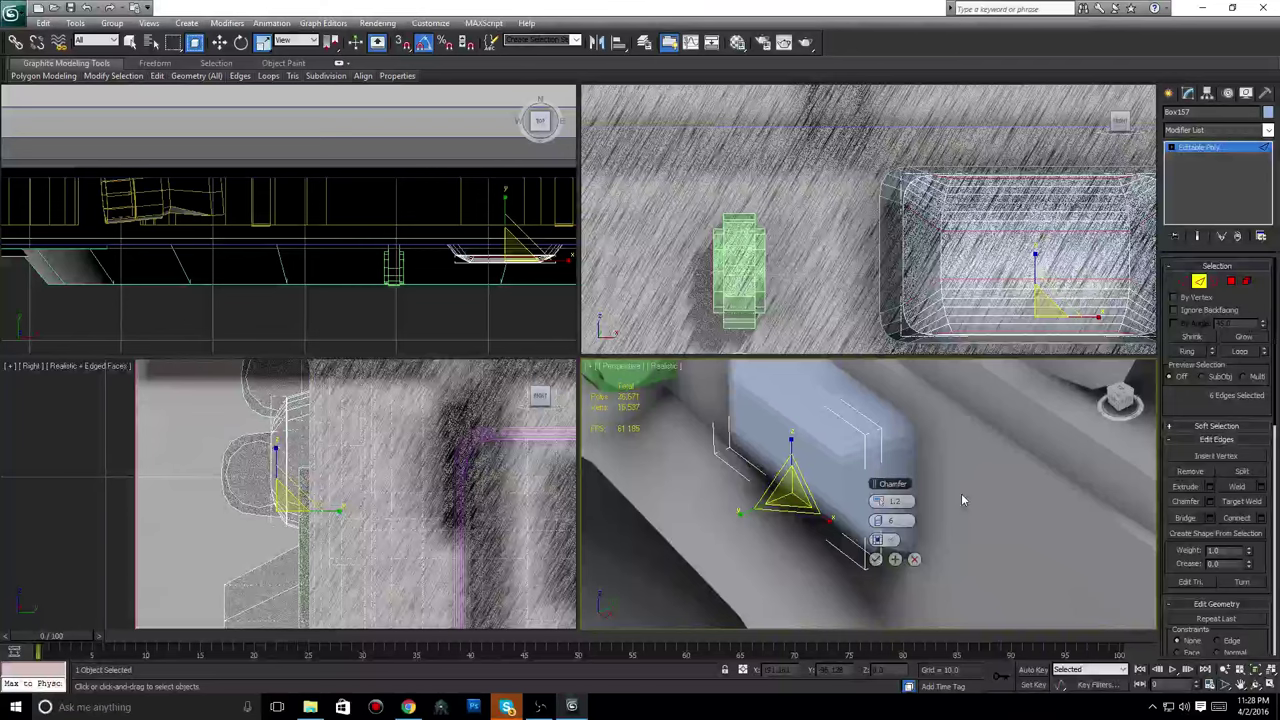
click(879, 524)
click(879, 524)
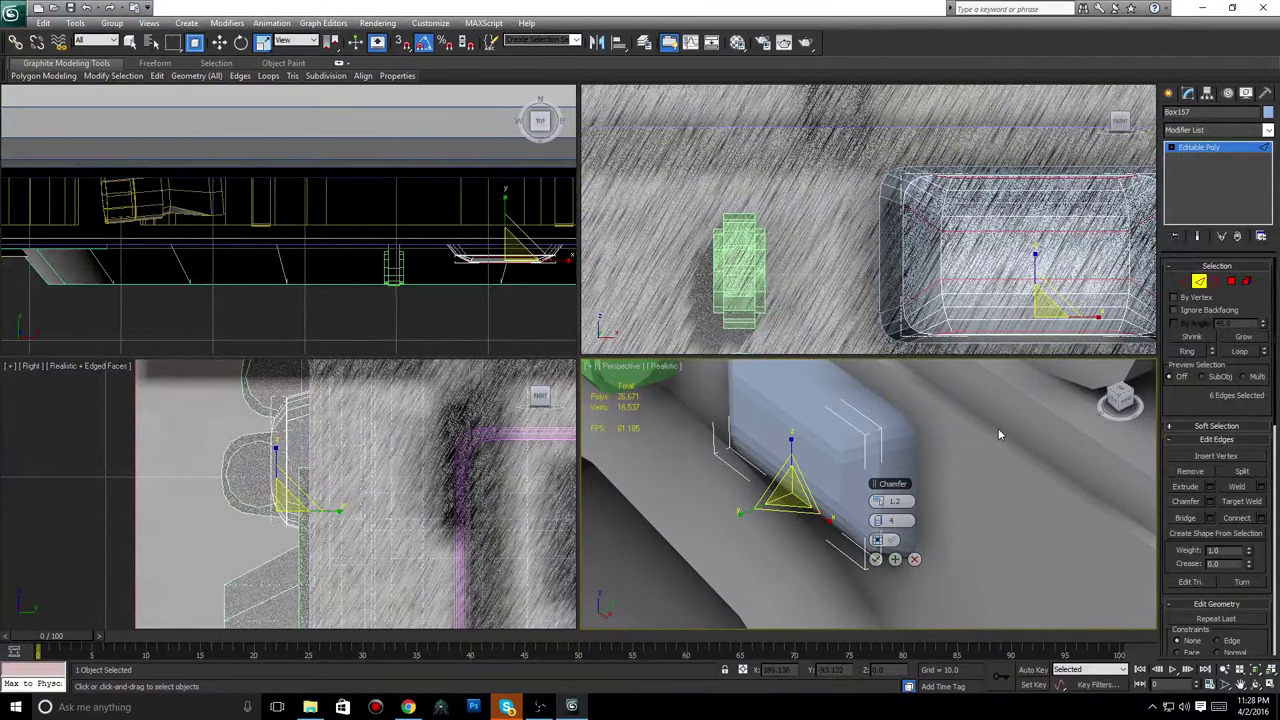
middle_drag(976, 299, 859, 289)
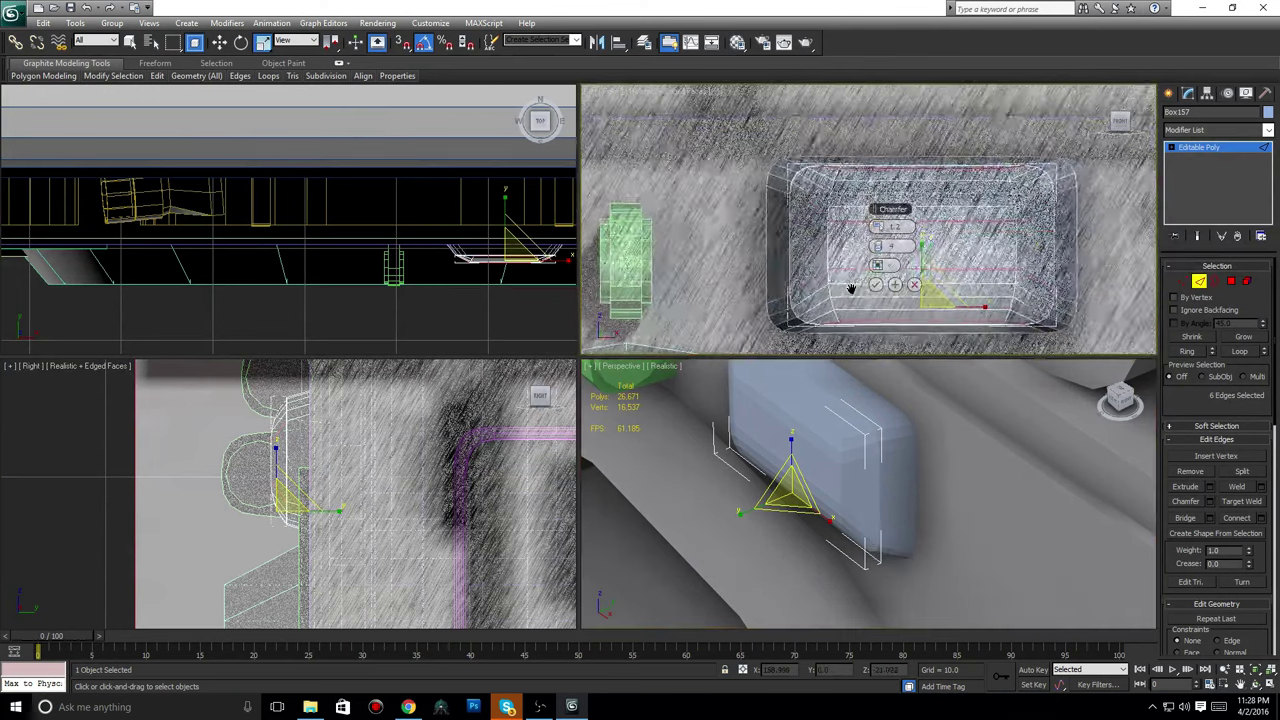
click(877, 284)
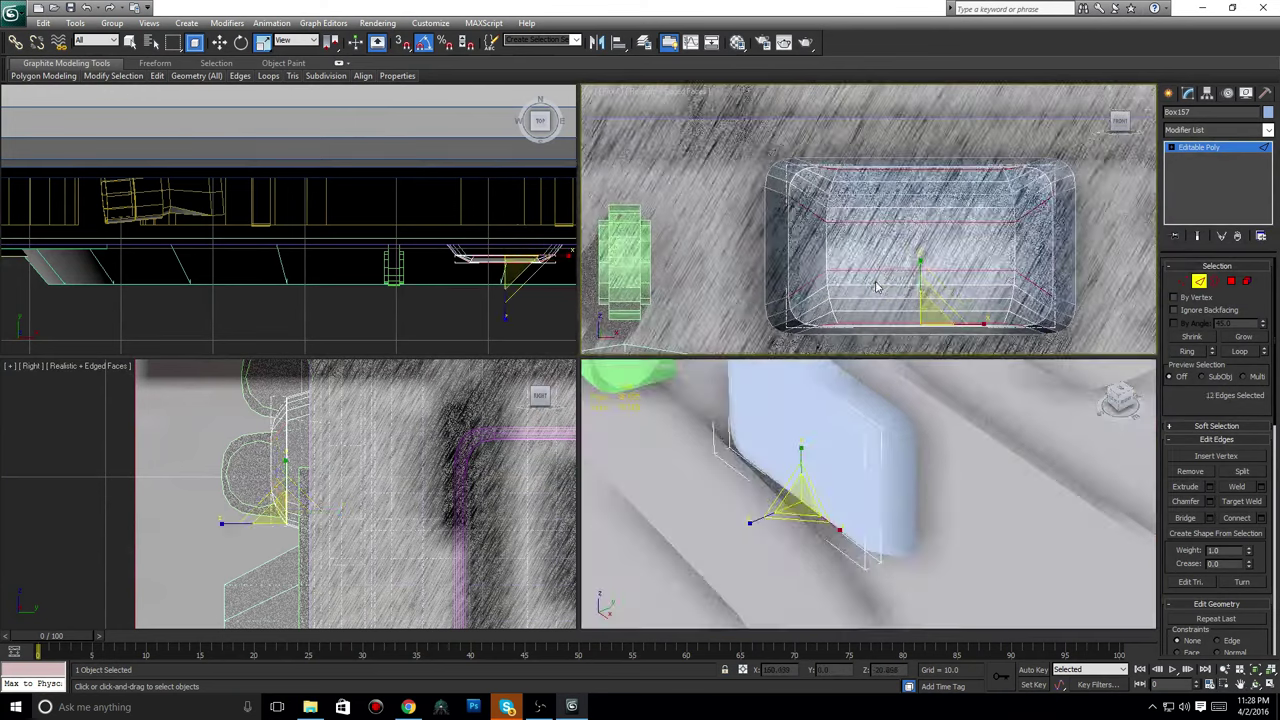
Try a 4-segment chamfer on the two short side edges of the light's front face, reducing the amount to 0.391 and 0.159.
click(826, 244)
ctrl+click(1019, 251)
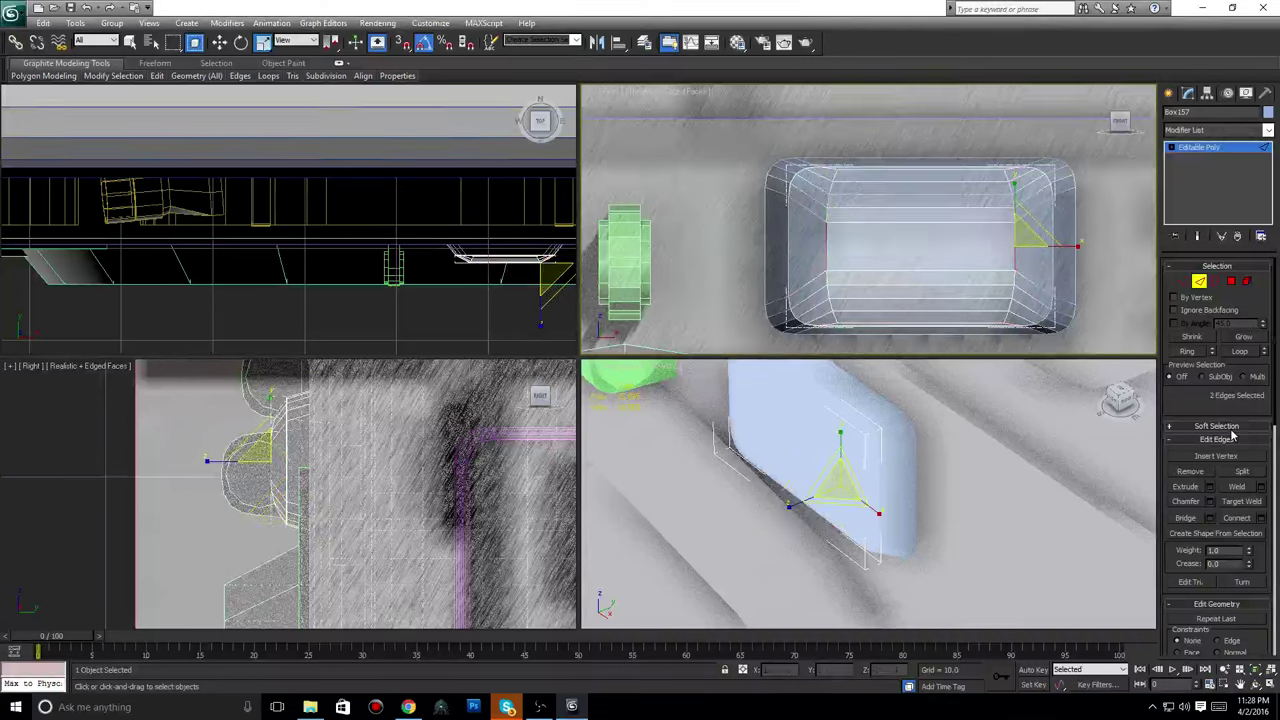
click(1190, 501)
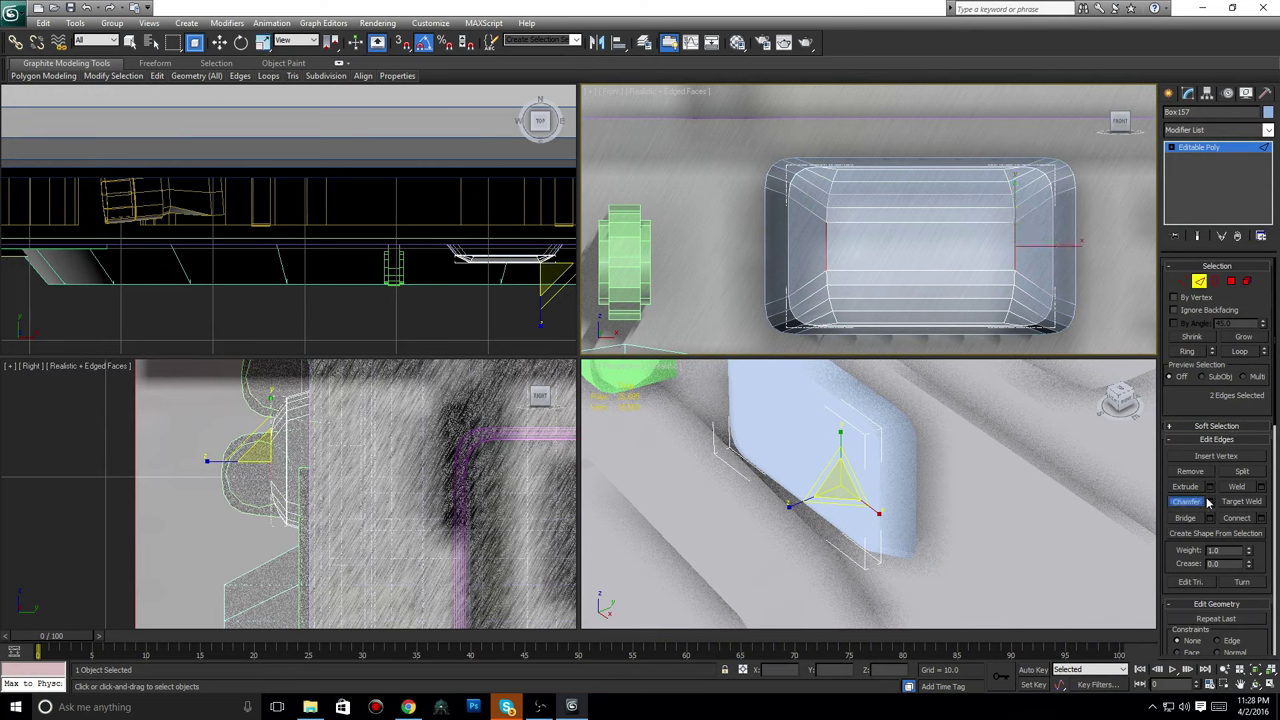
click(1209, 502)
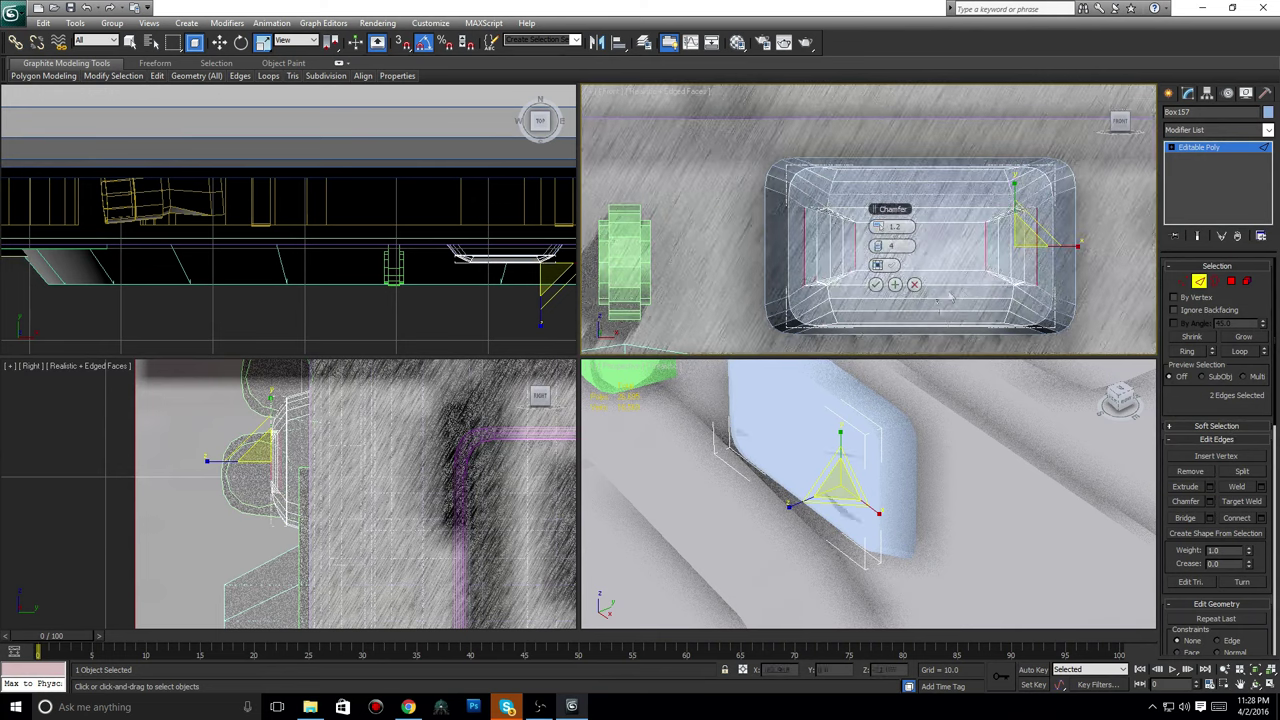
scroll(884, 204, up, 2)
click(889, 245)
drag(879, 227, 846, 242)
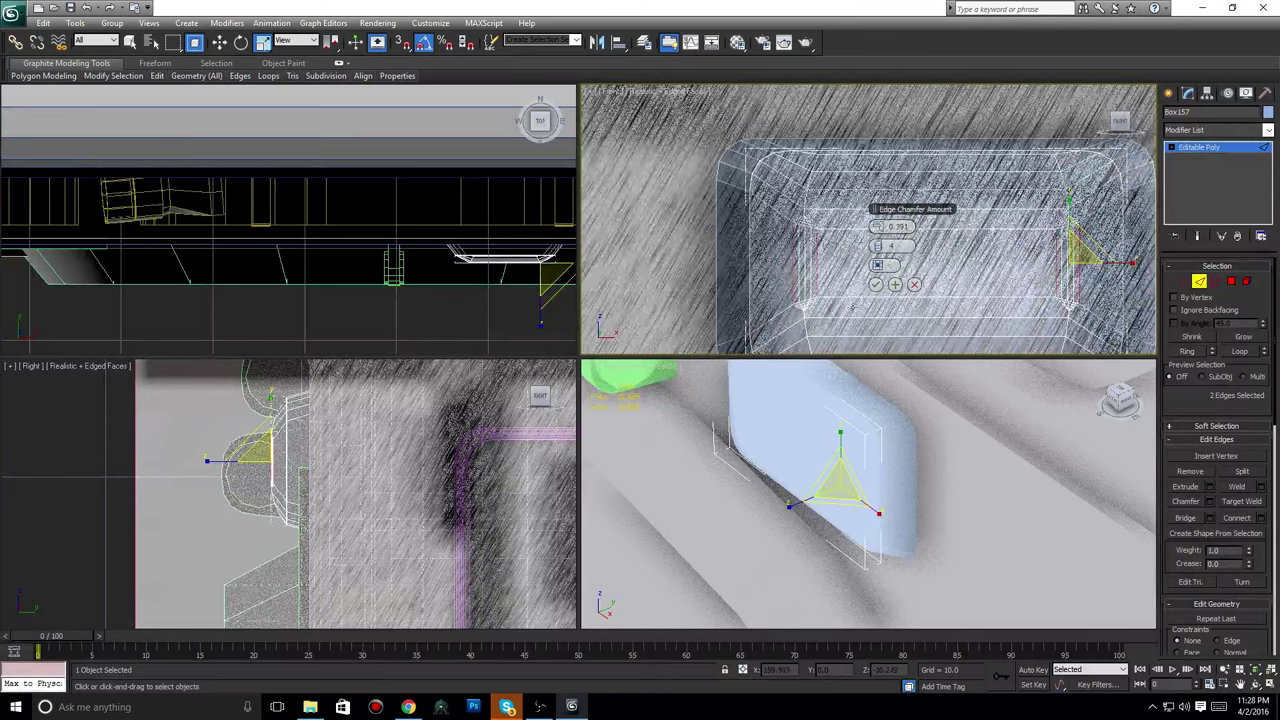
middle_drag(731, 430, 689, 526)
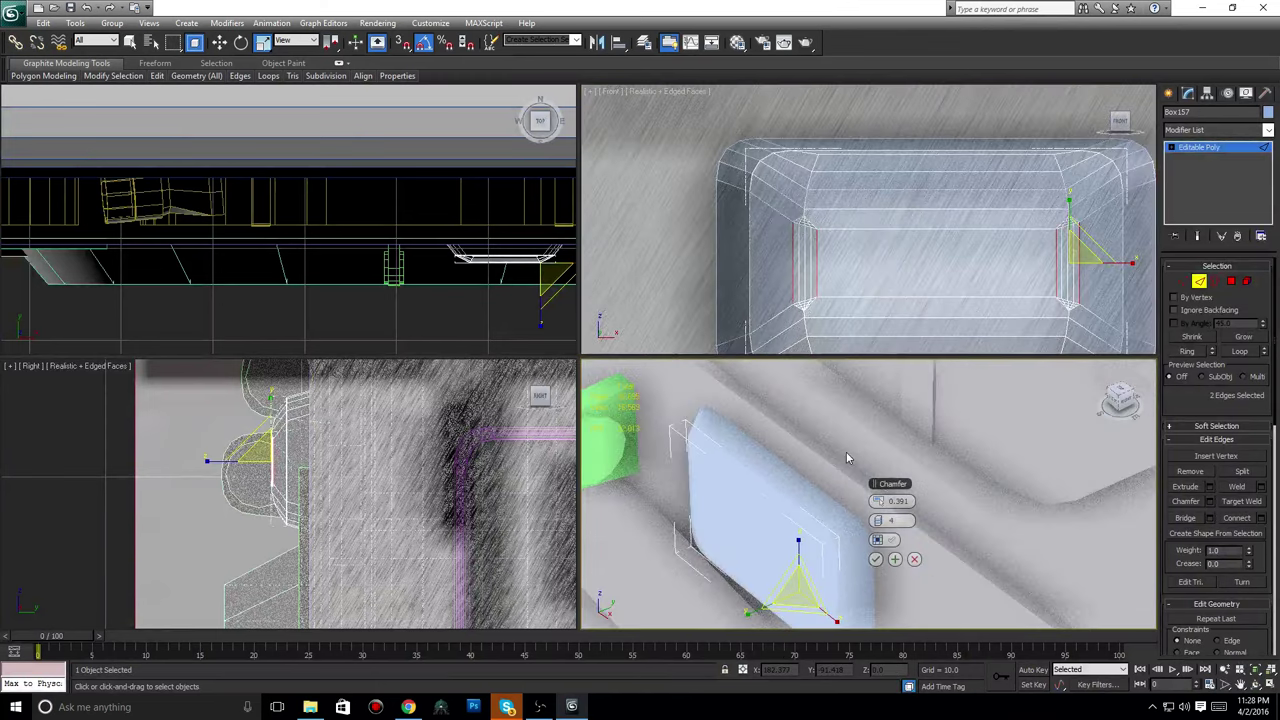
middle_drag(872, 265, 902, 244)
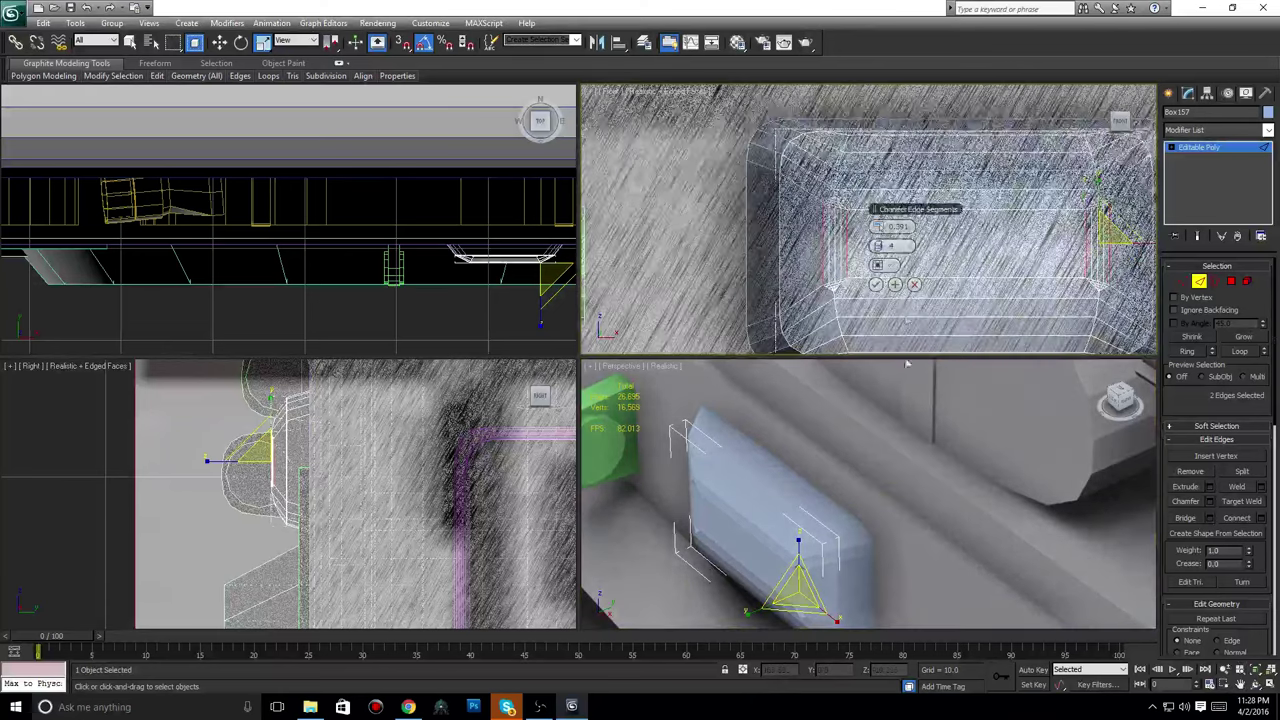
middle_drag(803, 518, 880, 434)
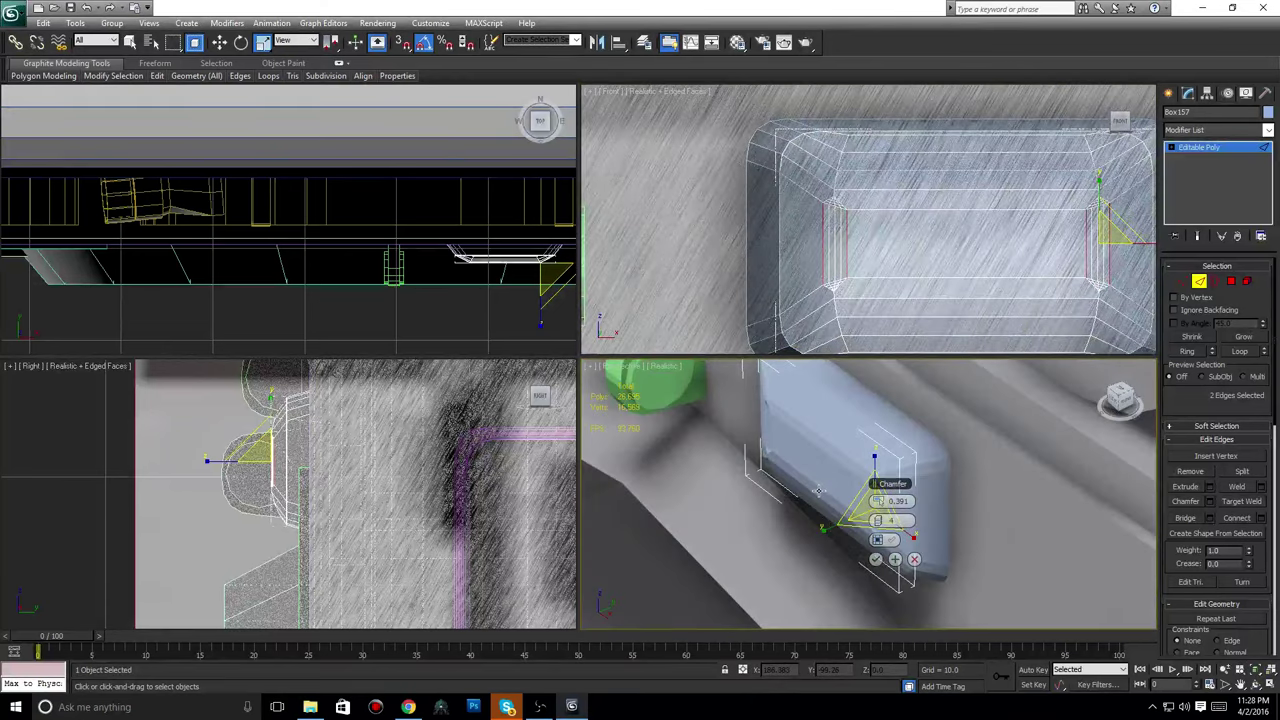
drag(878, 501, 878, 513)
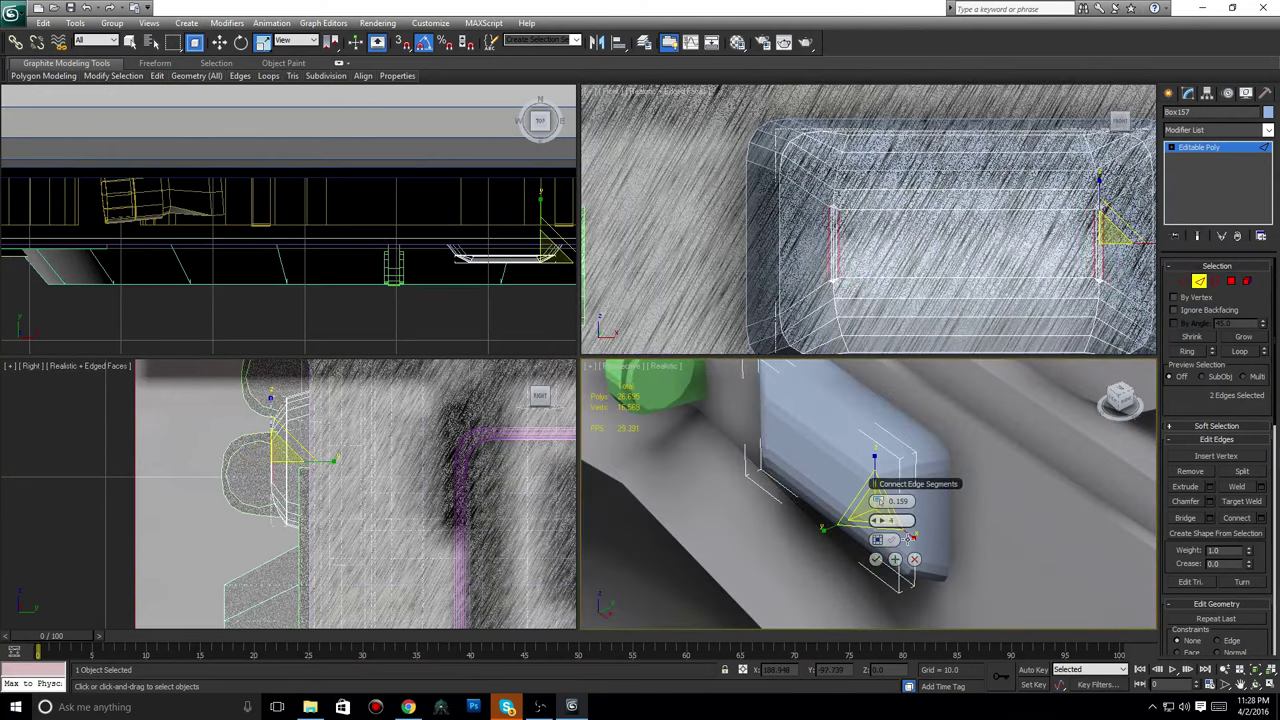
click(914, 559)
Deselect the edges and inspect the chamfered light on the truck from a distance and up close at several angles.
scroll(904, 564, down, 10)
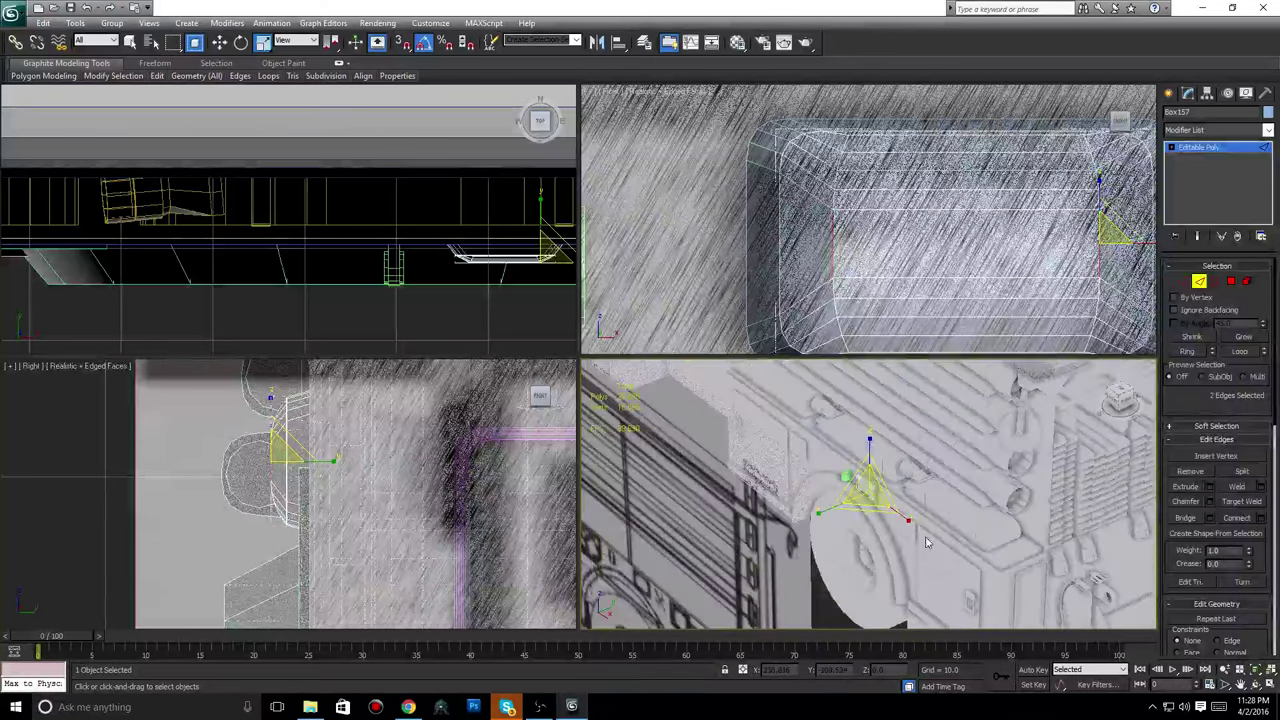
scroll(833, 582, down, 3)
alt+middle_drag(836, 584, 880, 614)
click(880, 612)
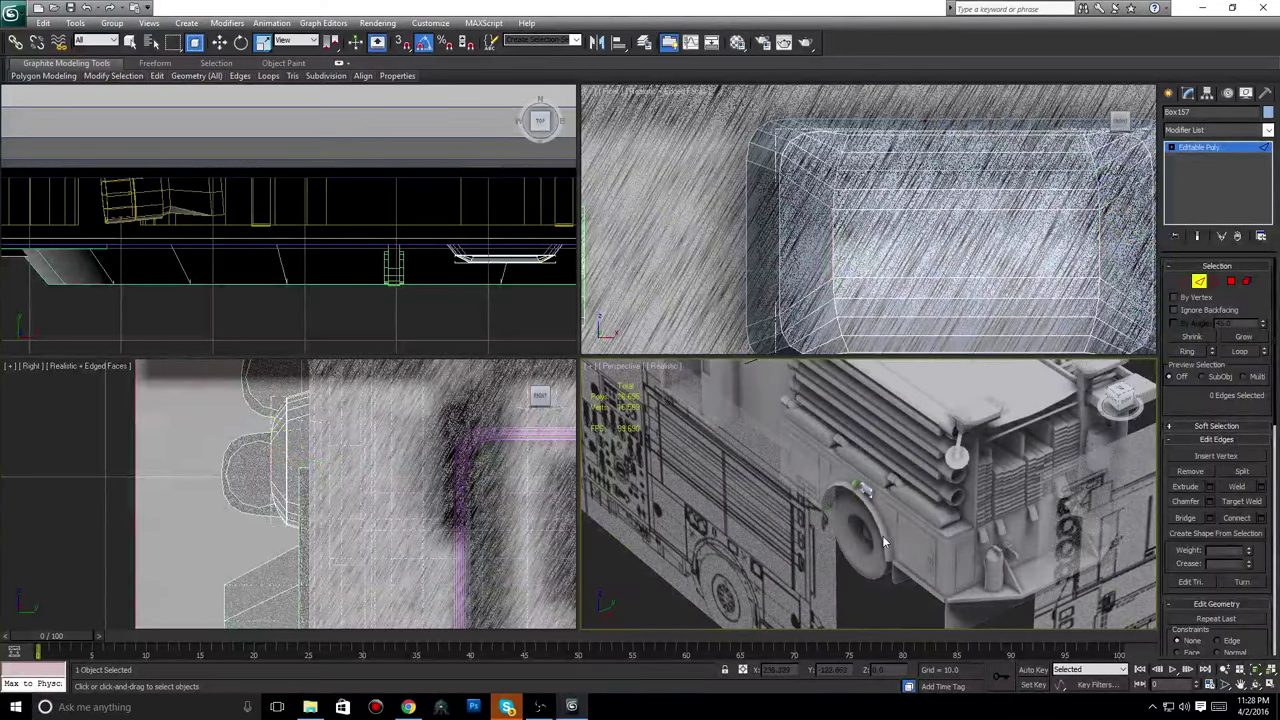
scroll(884, 545, up, 10)
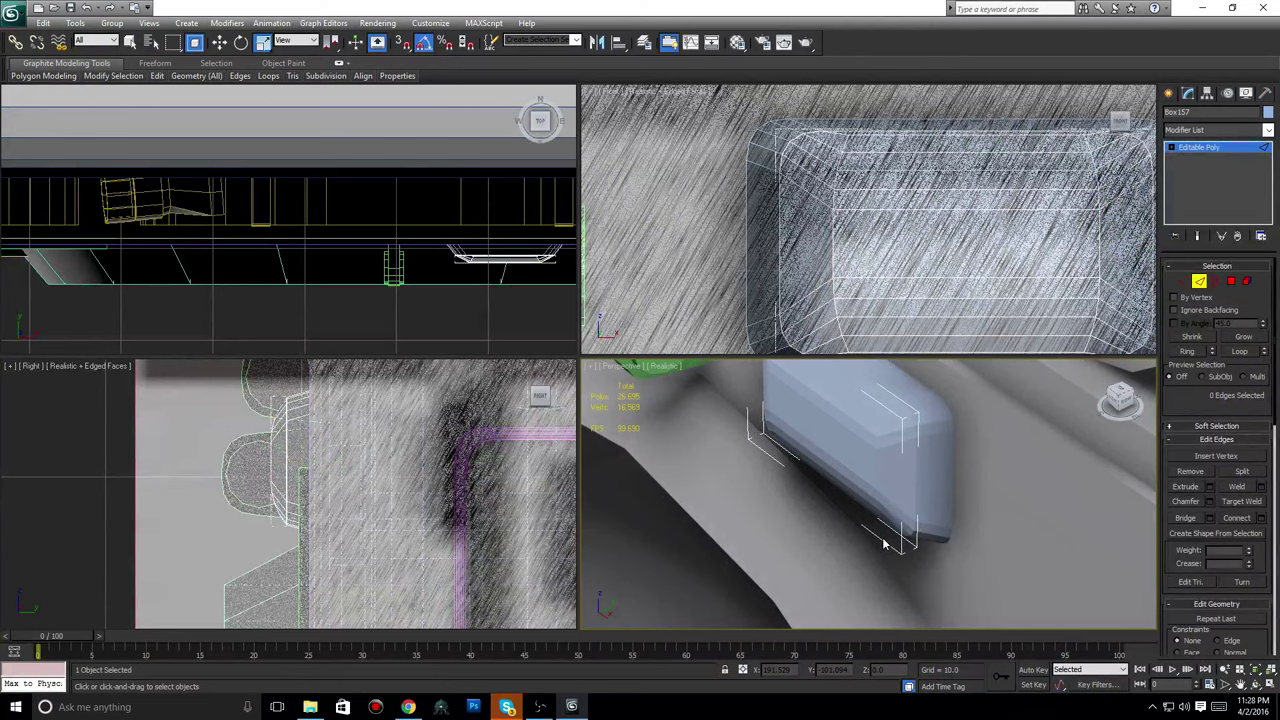
alt+middle_drag(884, 543, 977, 537)
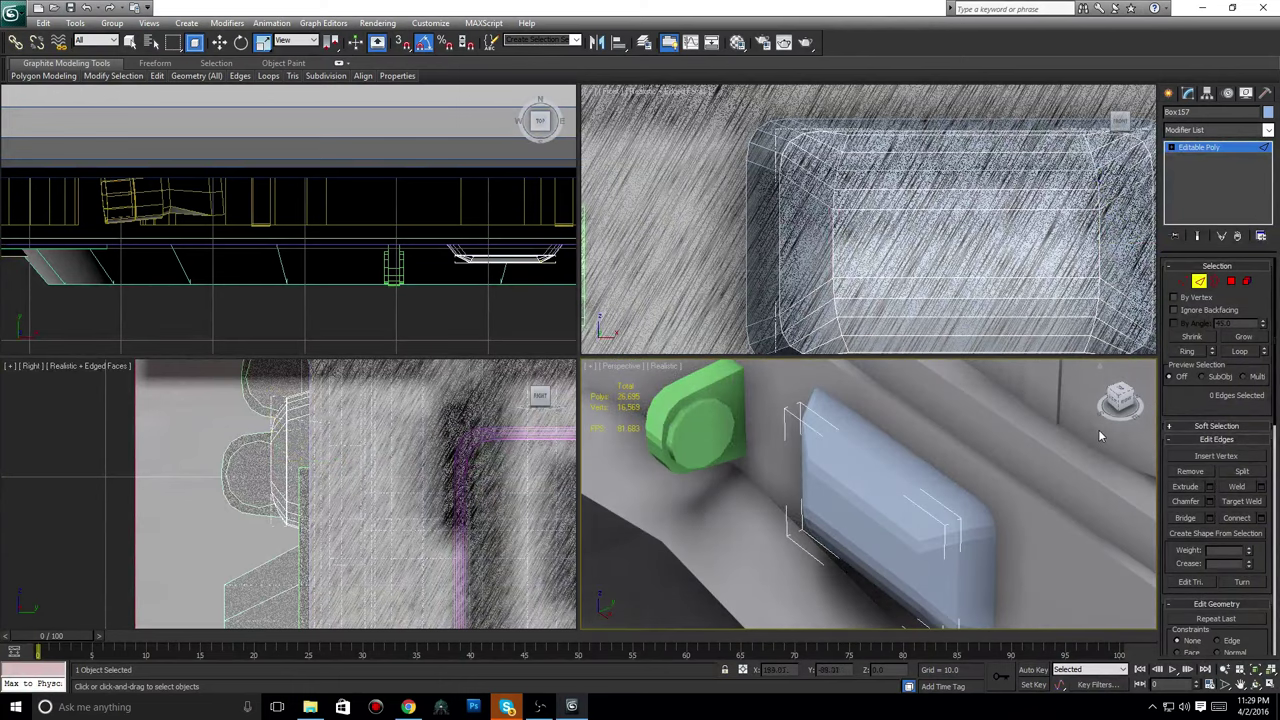
drag(1117, 403, 1142, 388)
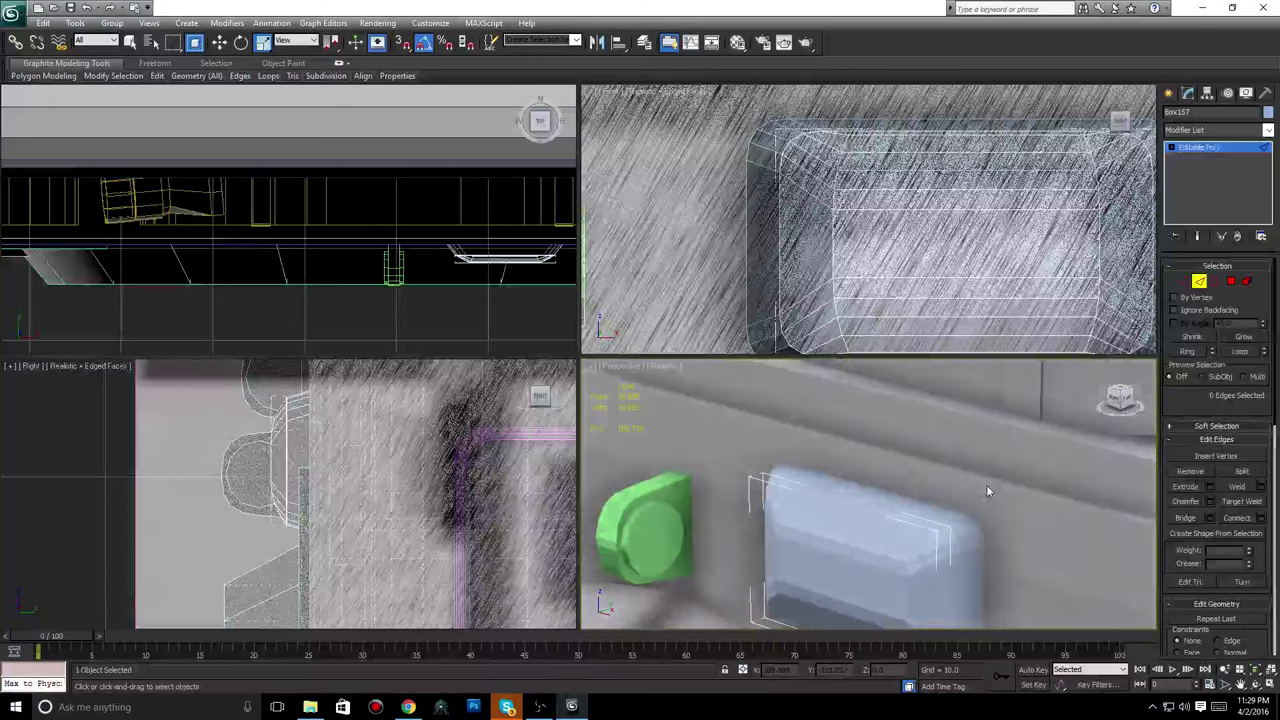
alt+middle_drag(986, 484, 1000, 467)
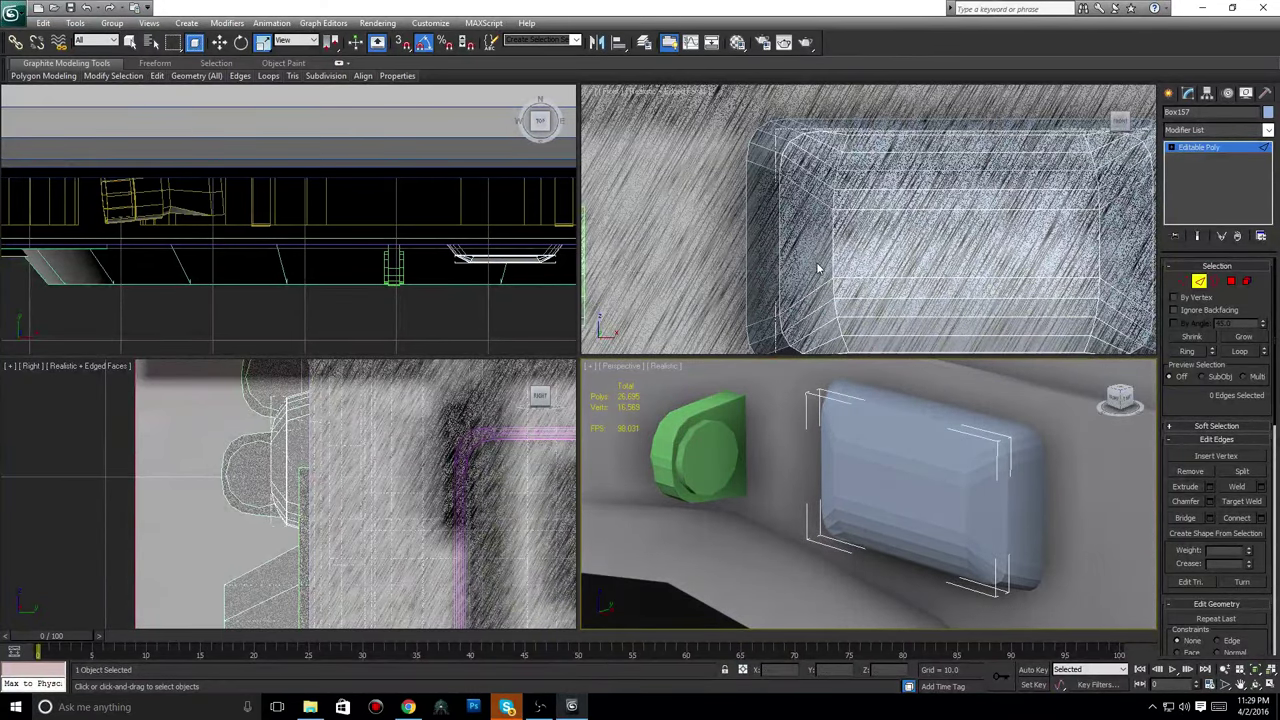
Render the perspective view of the light with the Default Scanline renderer.
click(385, 23)
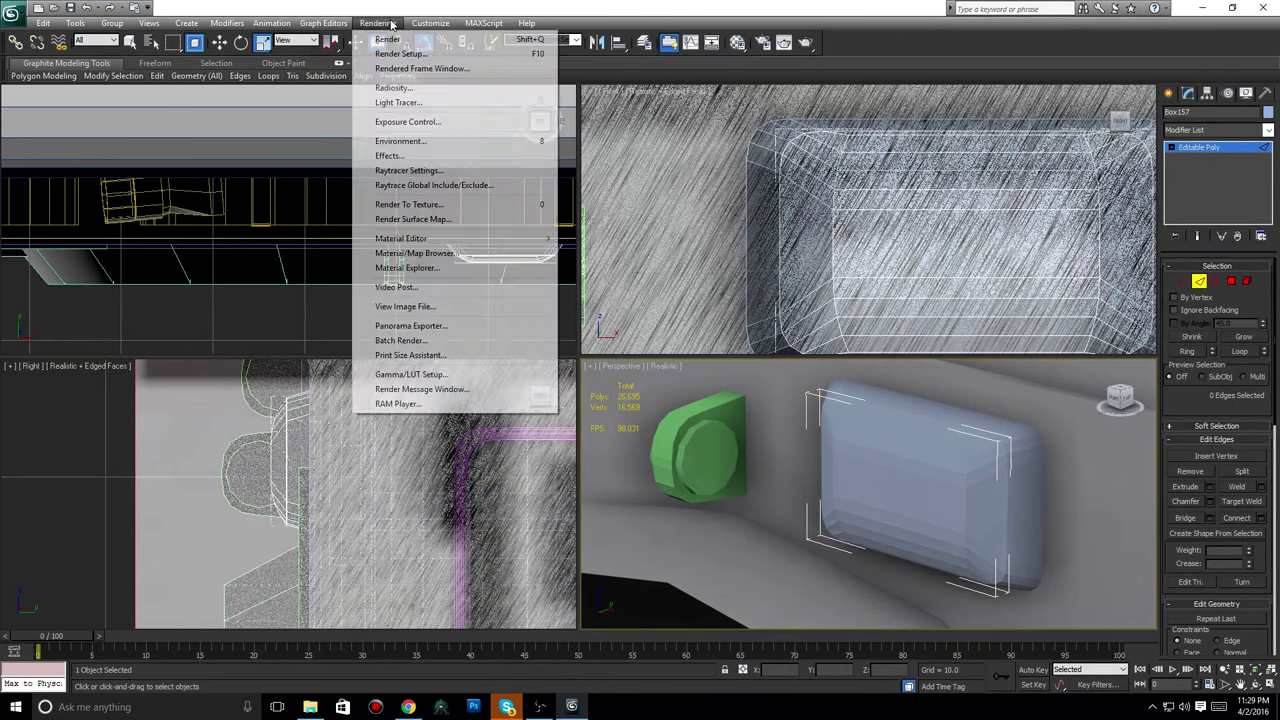
click(392, 55)
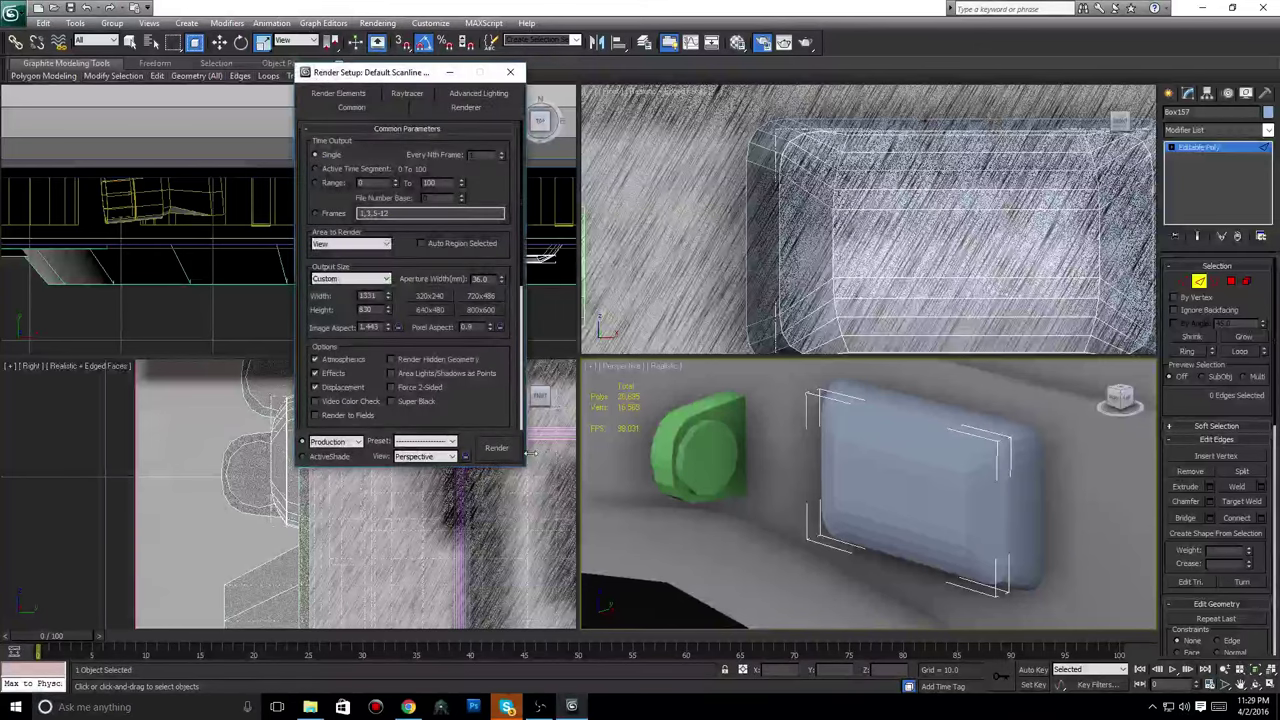
click(497, 448)
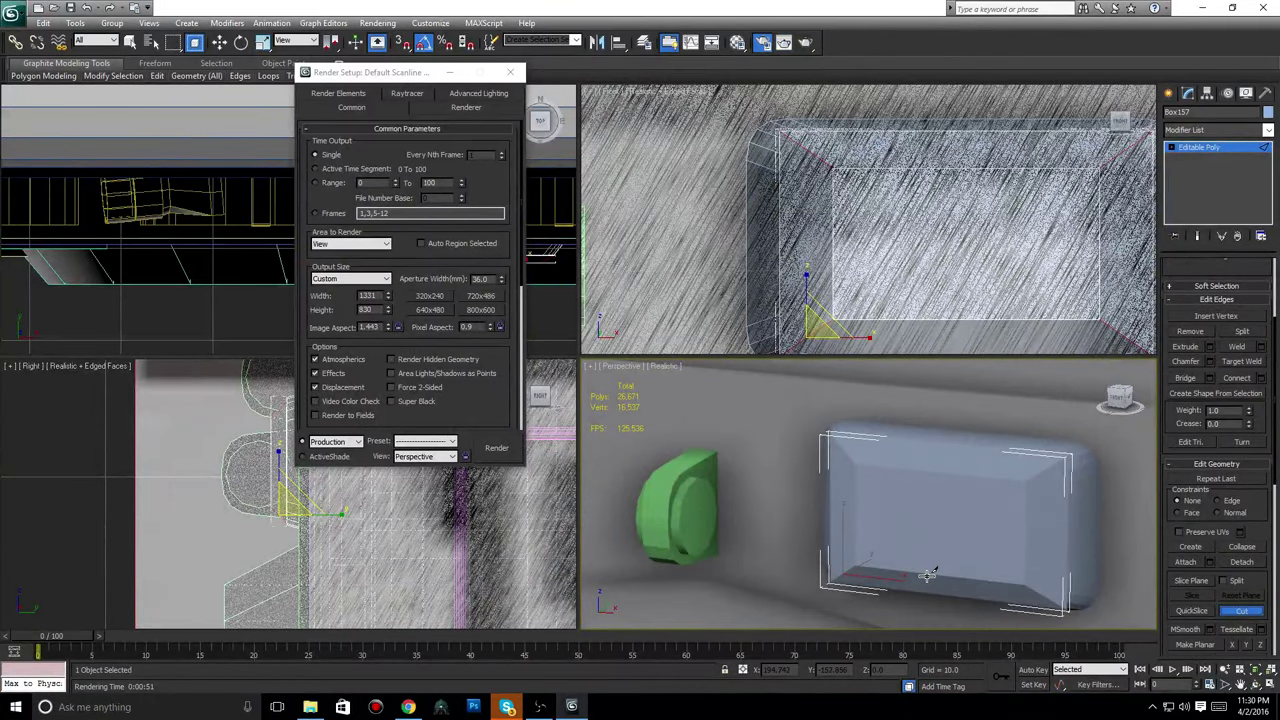
Cut a vertical line down the middle of the light's front and across both bevels, showing edged faces in the perspective view.
click(937, 593)
click(938, 575)
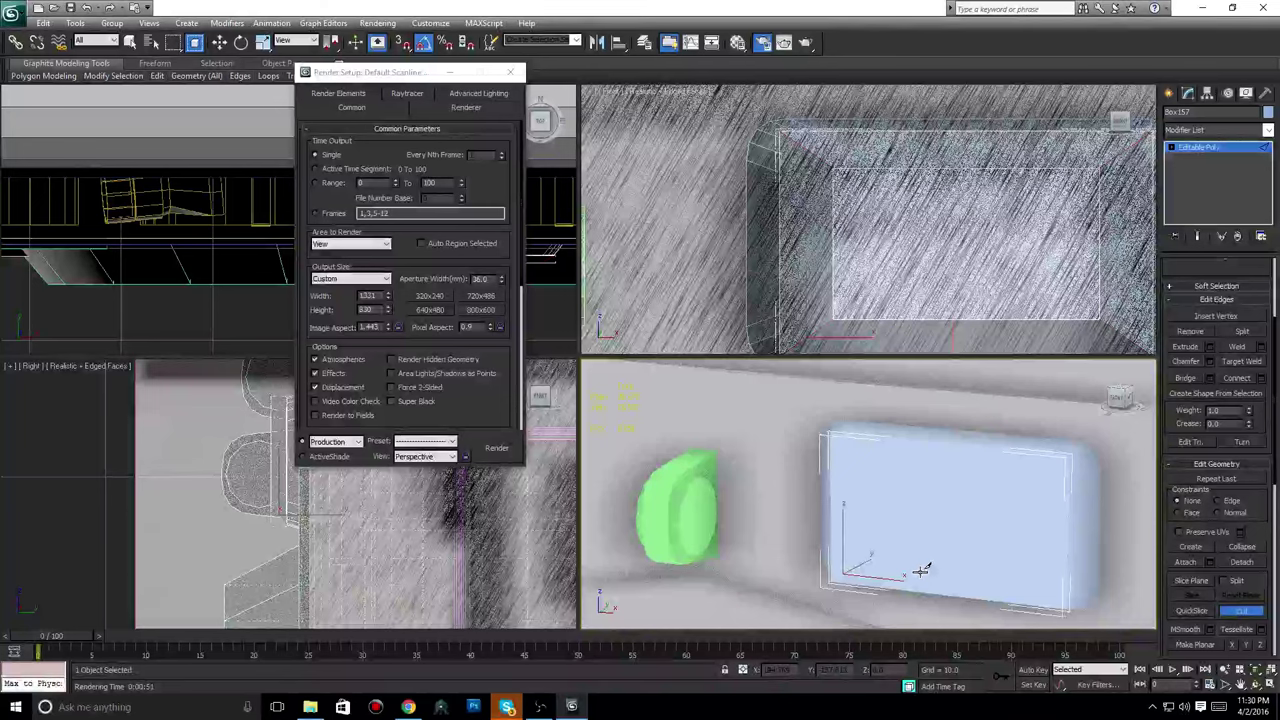
click(672, 366)
click(745, 428)
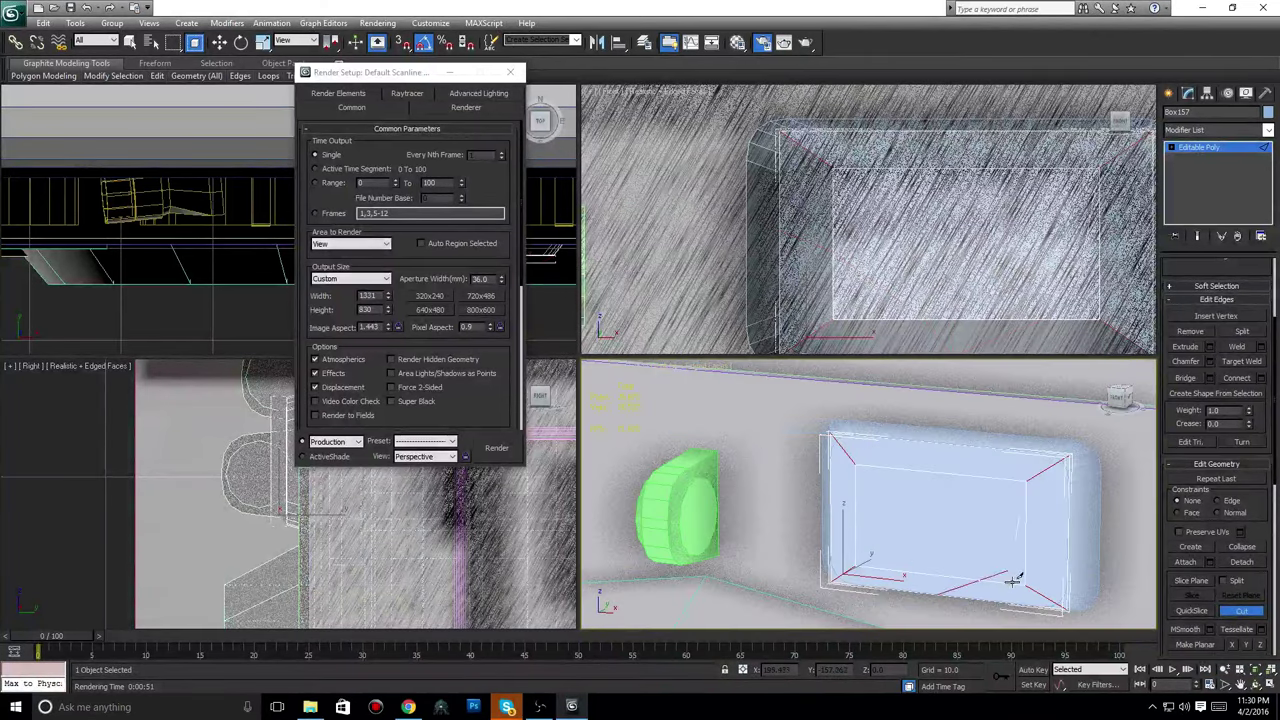
click(938, 573)
click(935, 471)
click(945, 450)
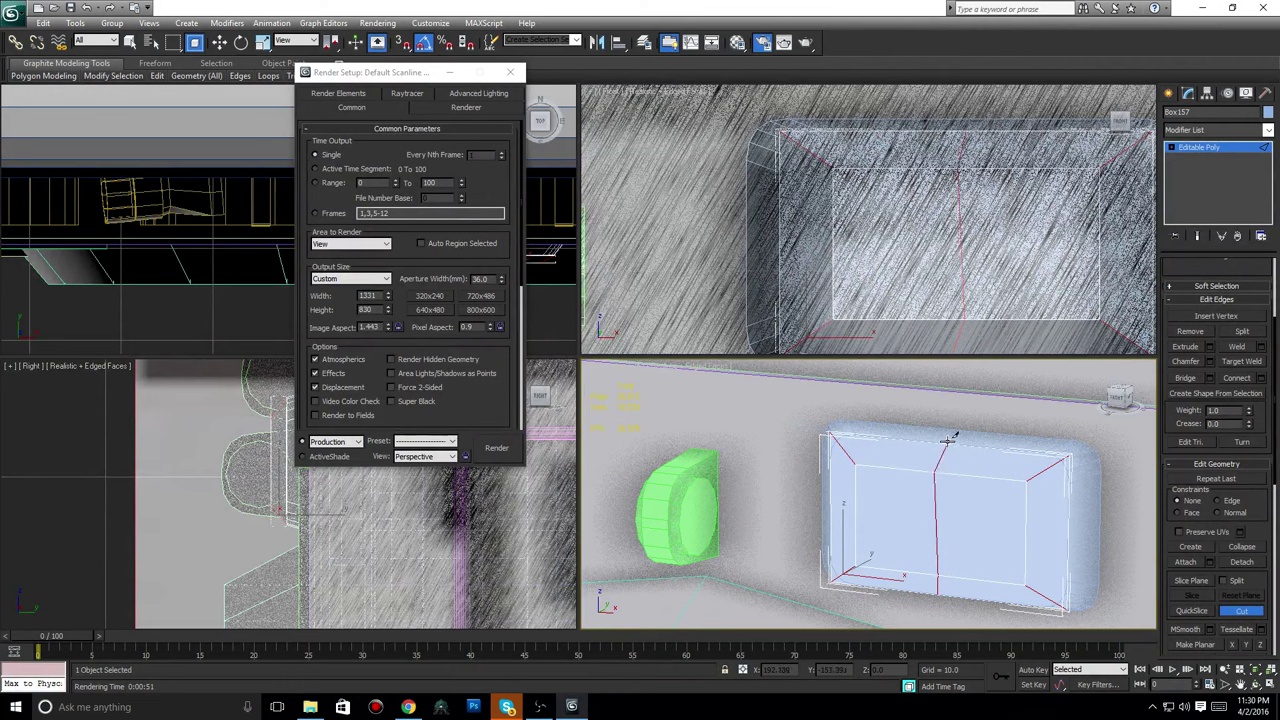
right_click(1075, 523)
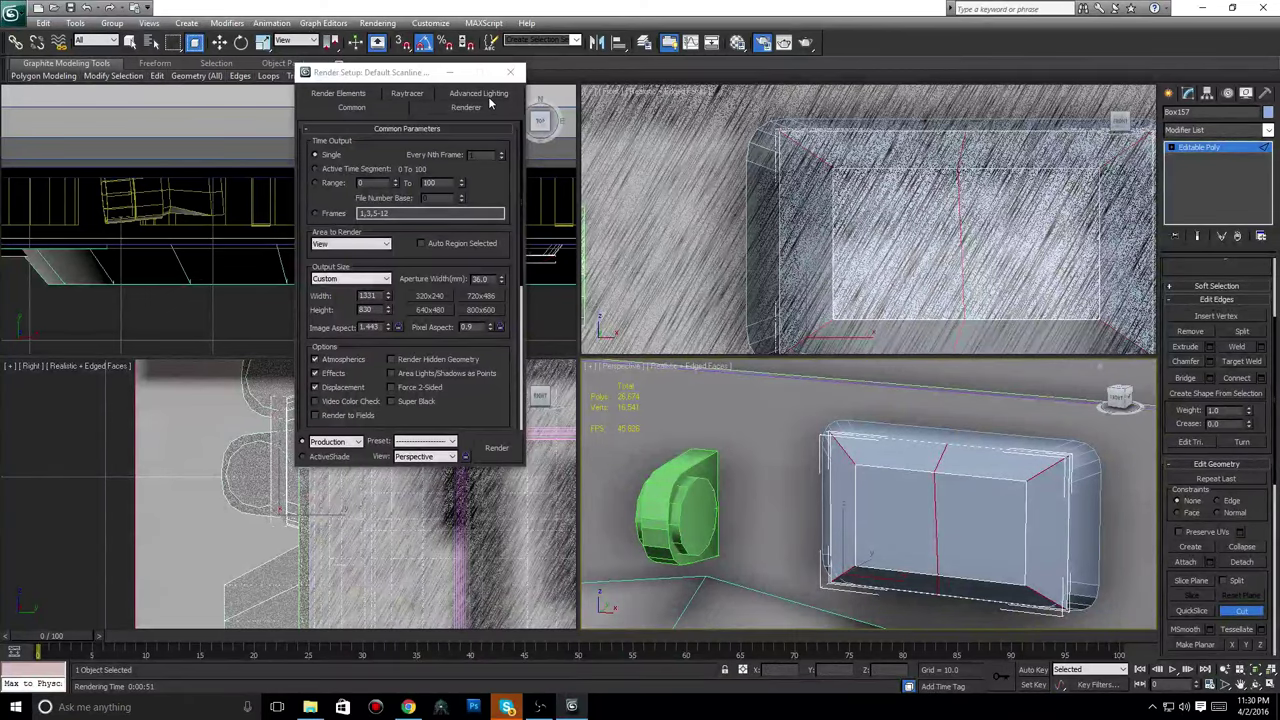
Move the cut's lower inner vertex horizontally to X 161.828, snapping to the midpoint of the base's upper edge.
key(1)
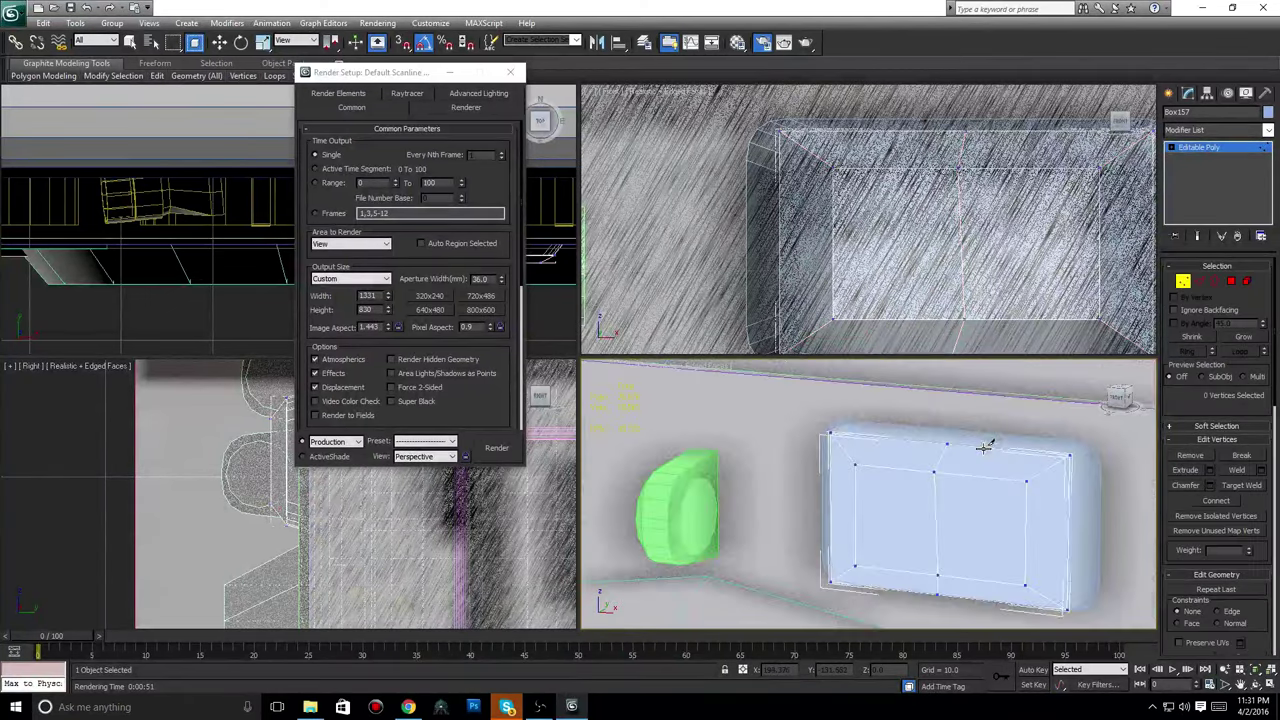
click(221, 46)
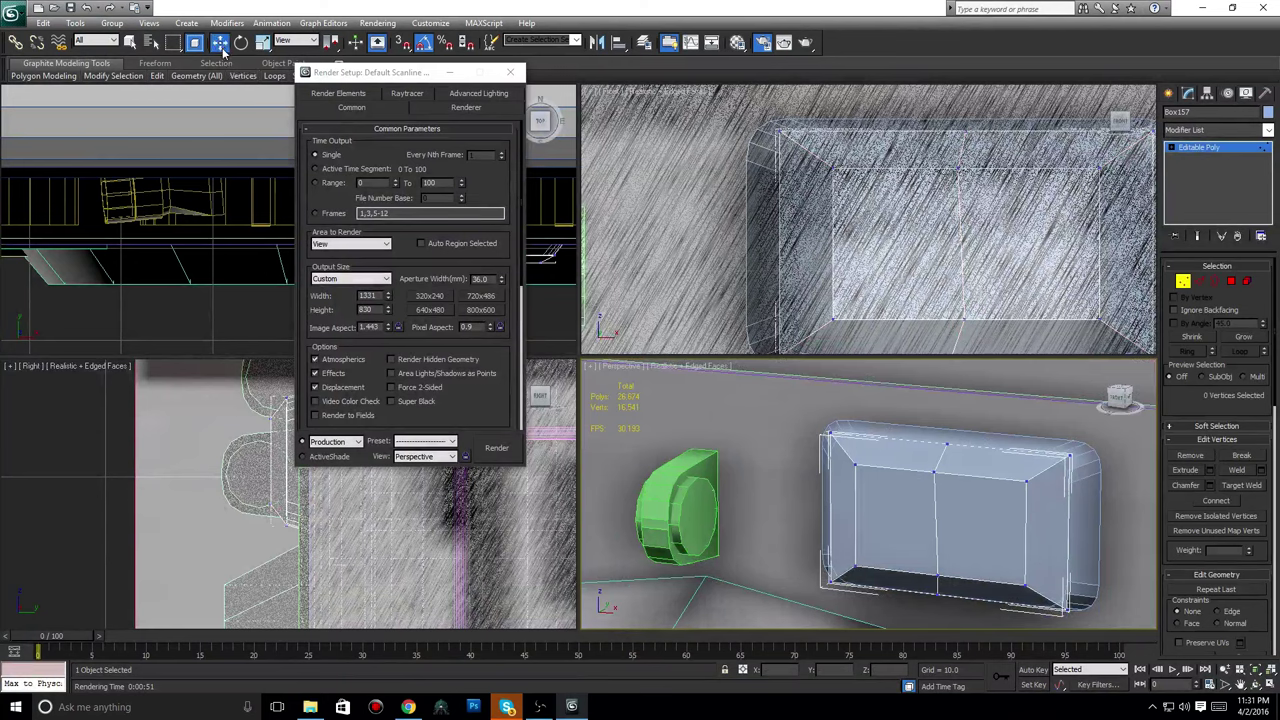
click(452, 73)
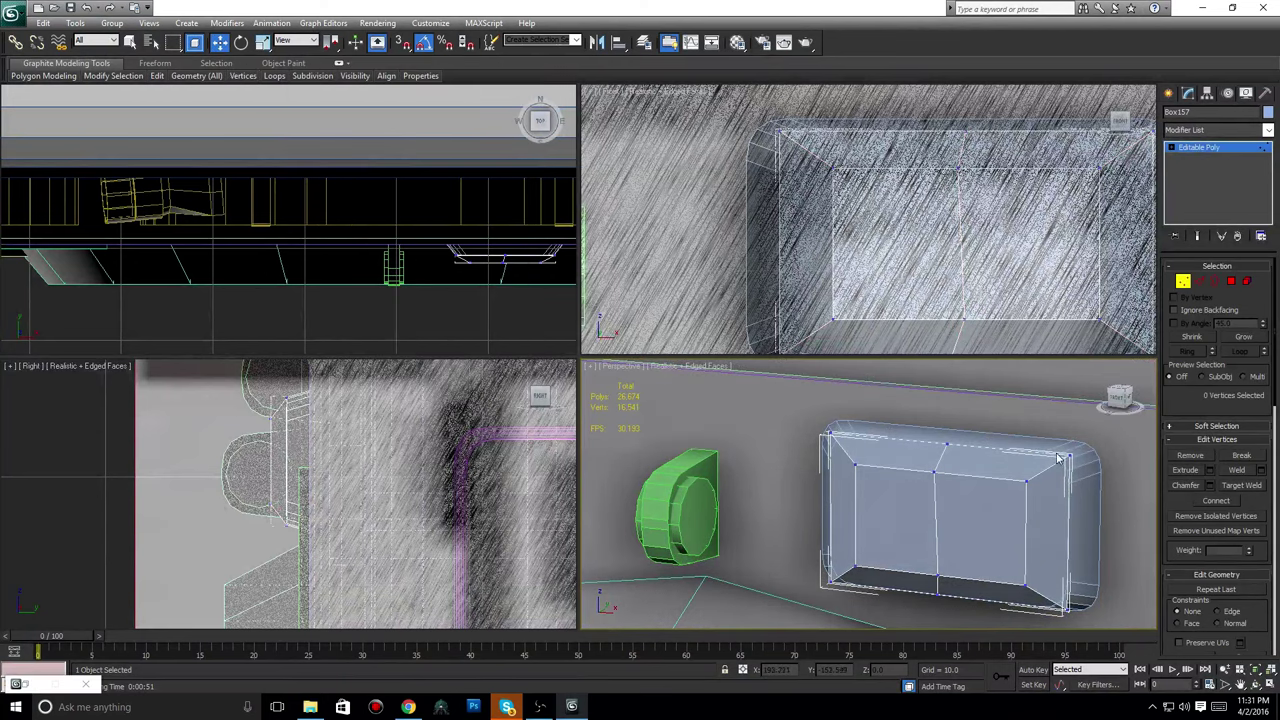
middle_drag(932, 265, 830, 241)
click(841, 287)
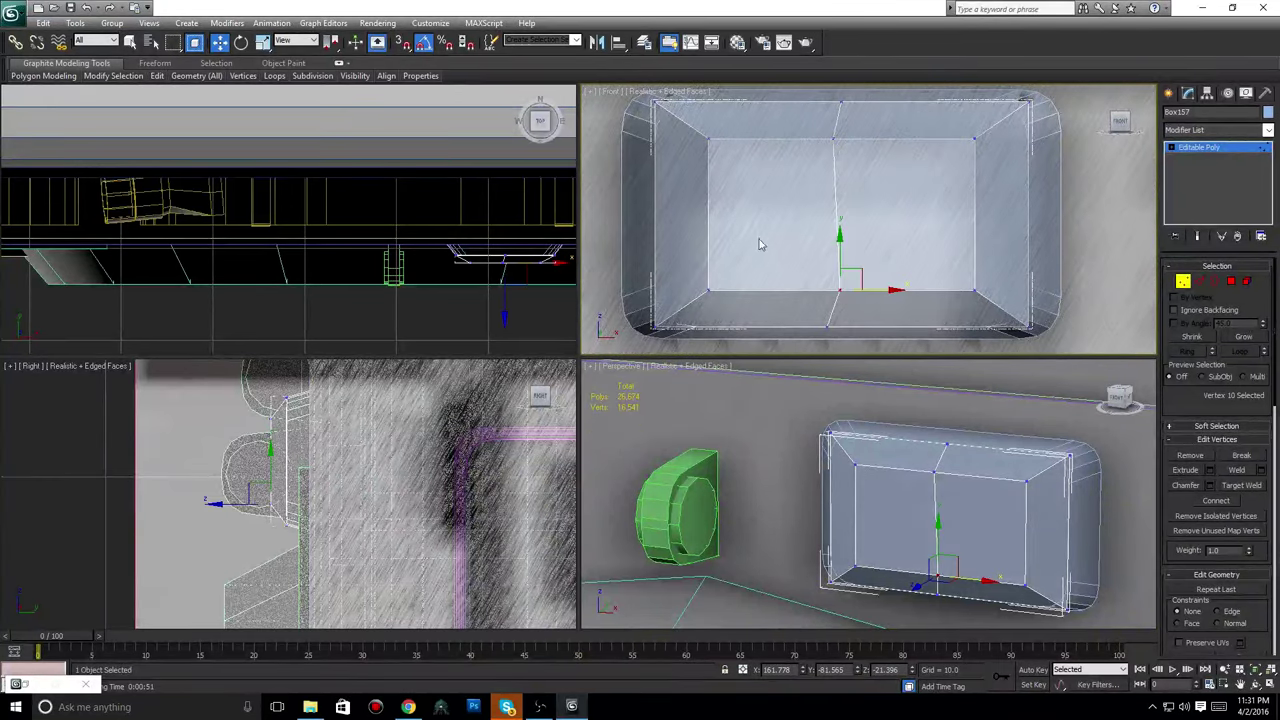
key(s)
scroll(693, 226, up, 2)
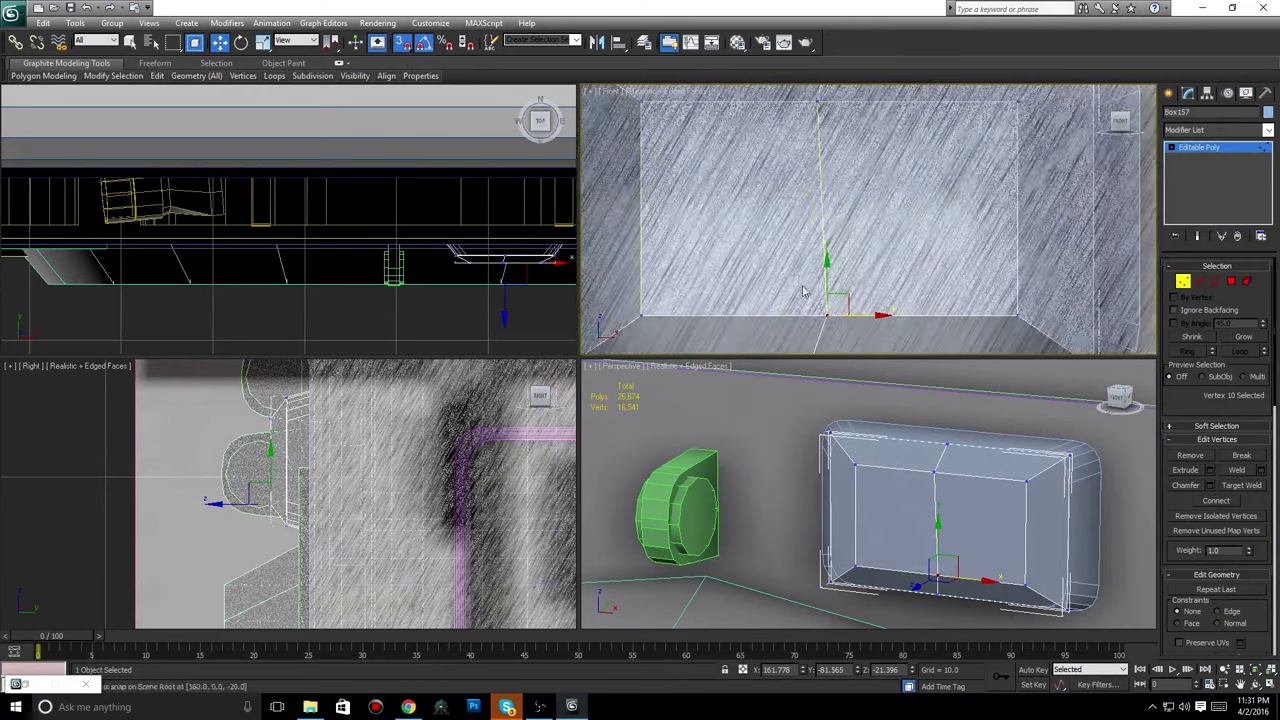
mouse_move(840, 317)
mouse_down()
mouse_move(924, 315)
mouse_move(853, 315)
mouse_up()
scroll(862, 308, down, 3)
middle_drag(864, 306, 865, 326)
scroll(865, 325, up, 4)
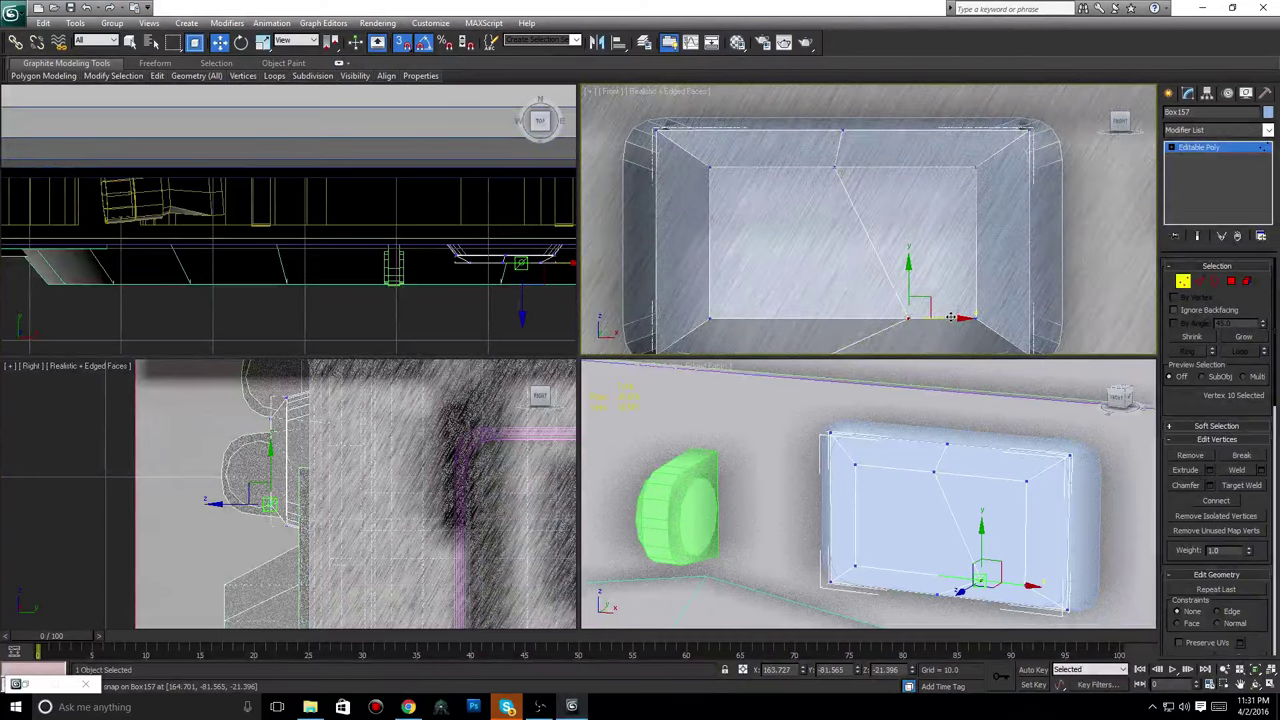
drag(951, 318, 842, 113)
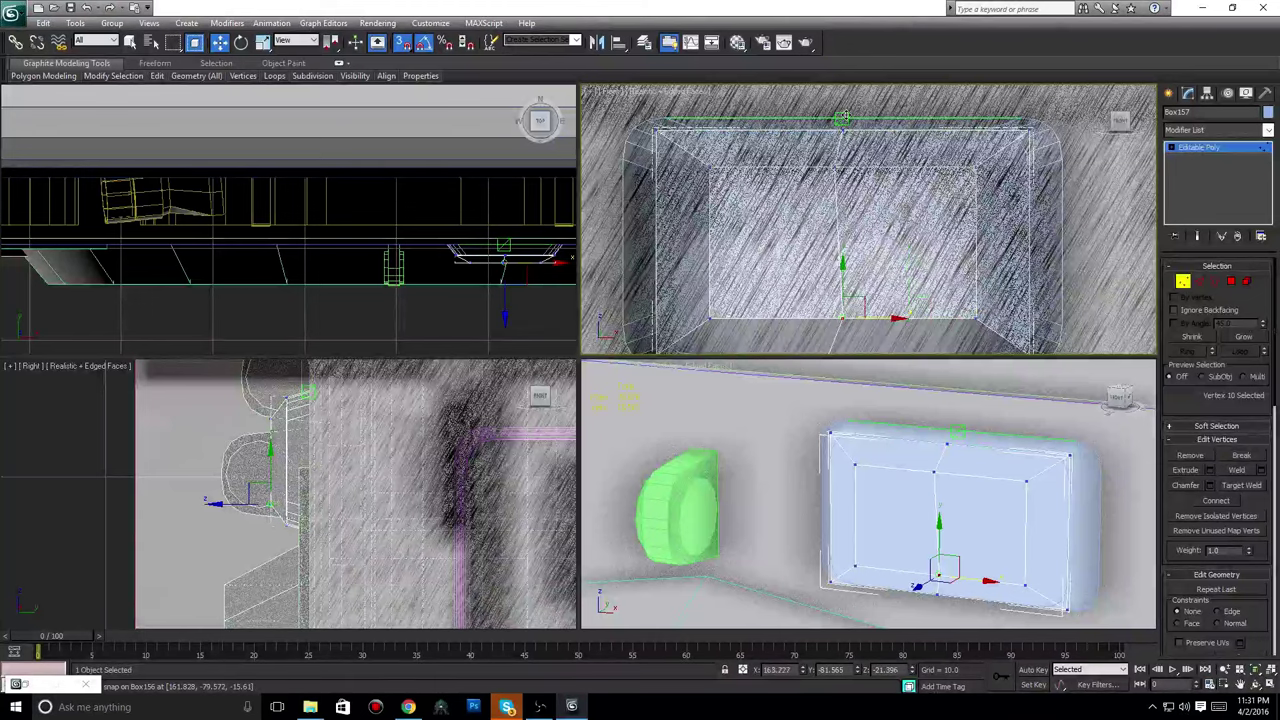
Straighten the rest of the centre cut by snapping its upper inner and lower outer vertices horizontally to X 161.828.
click(834, 168)
mouse_move(843, 168)
mouse_down()
mouse_move(845, 135)
mouse_move(845, 166)
mouse_up()
click(845, 135)
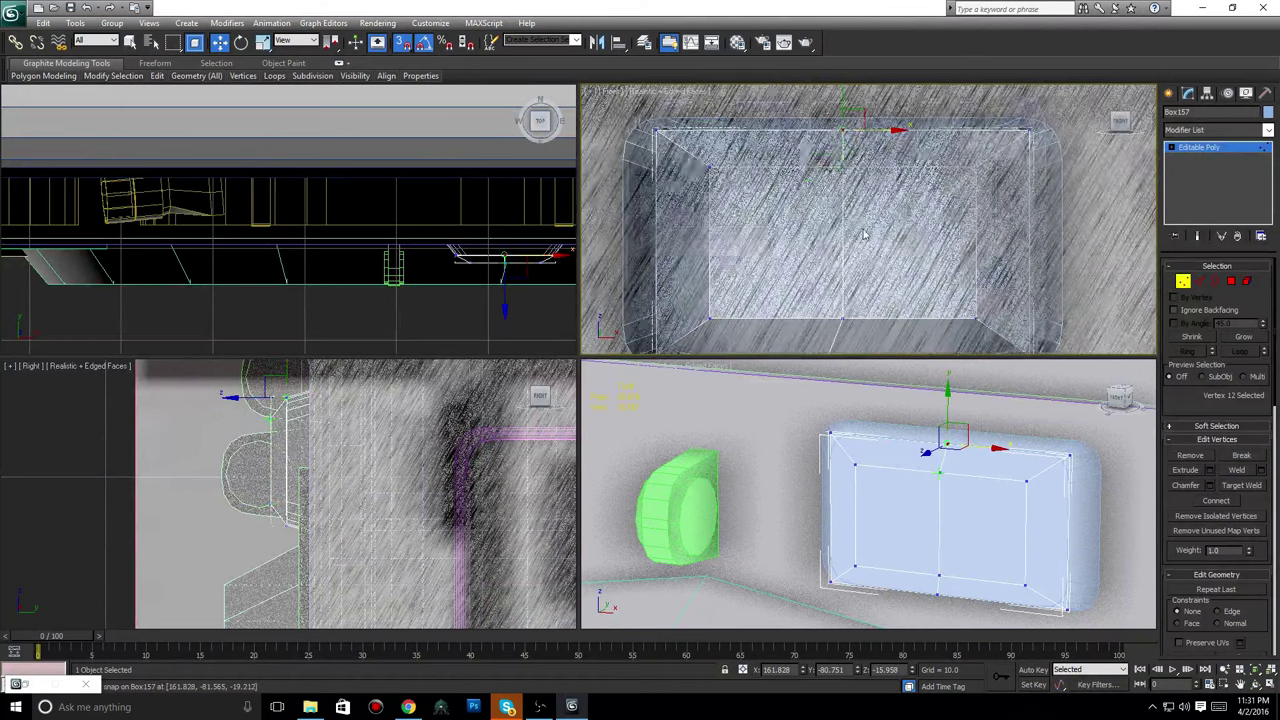
middle_drag(865, 231, 827, 140)
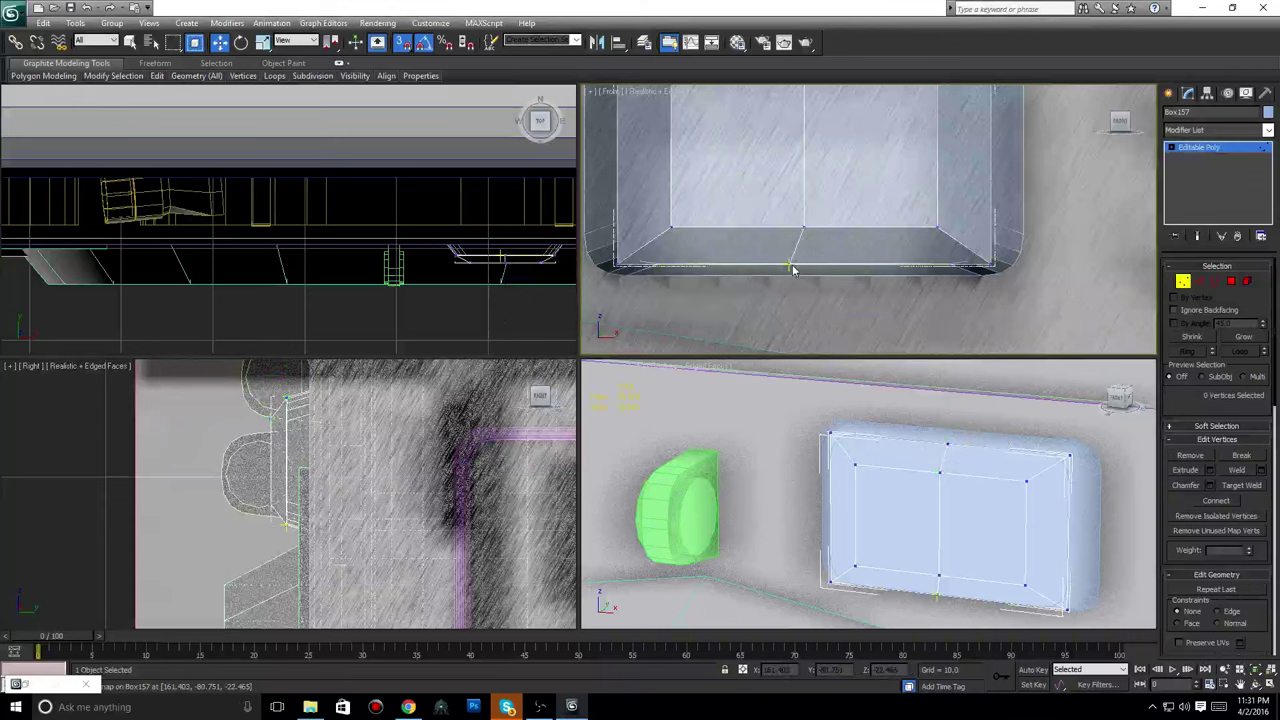
click(790, 265)
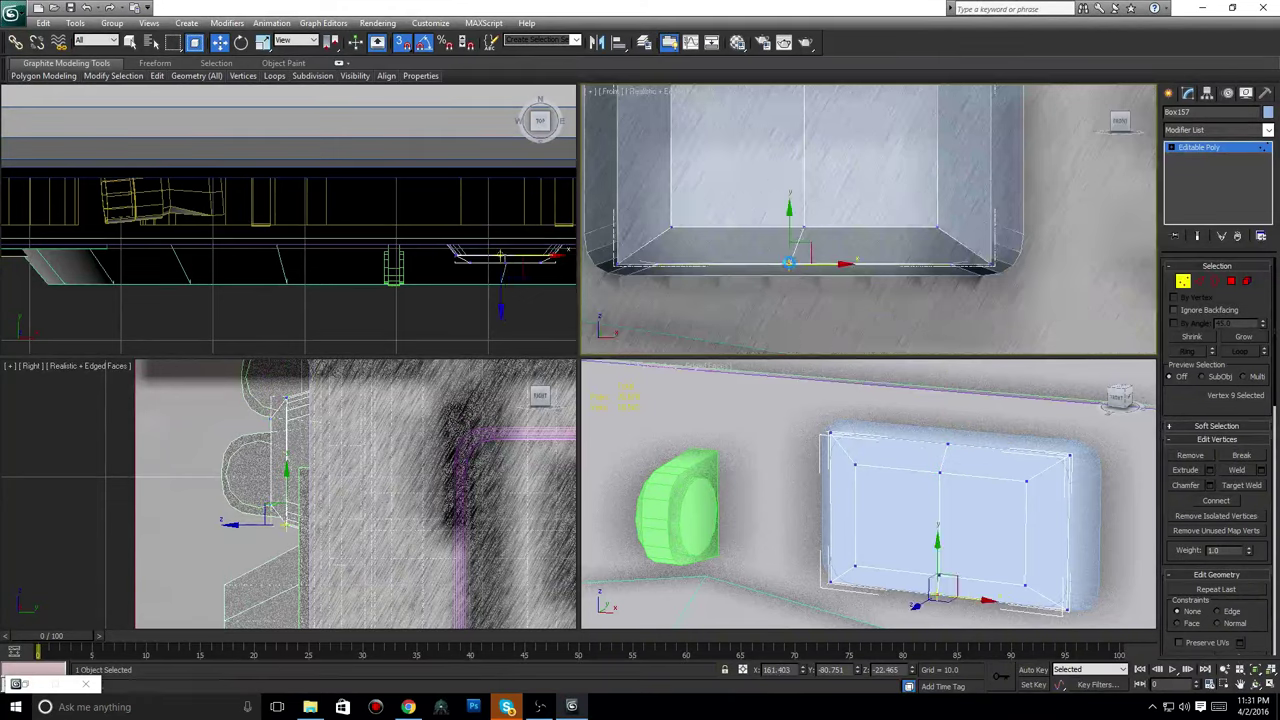
drag(790, 263, 803, 263)
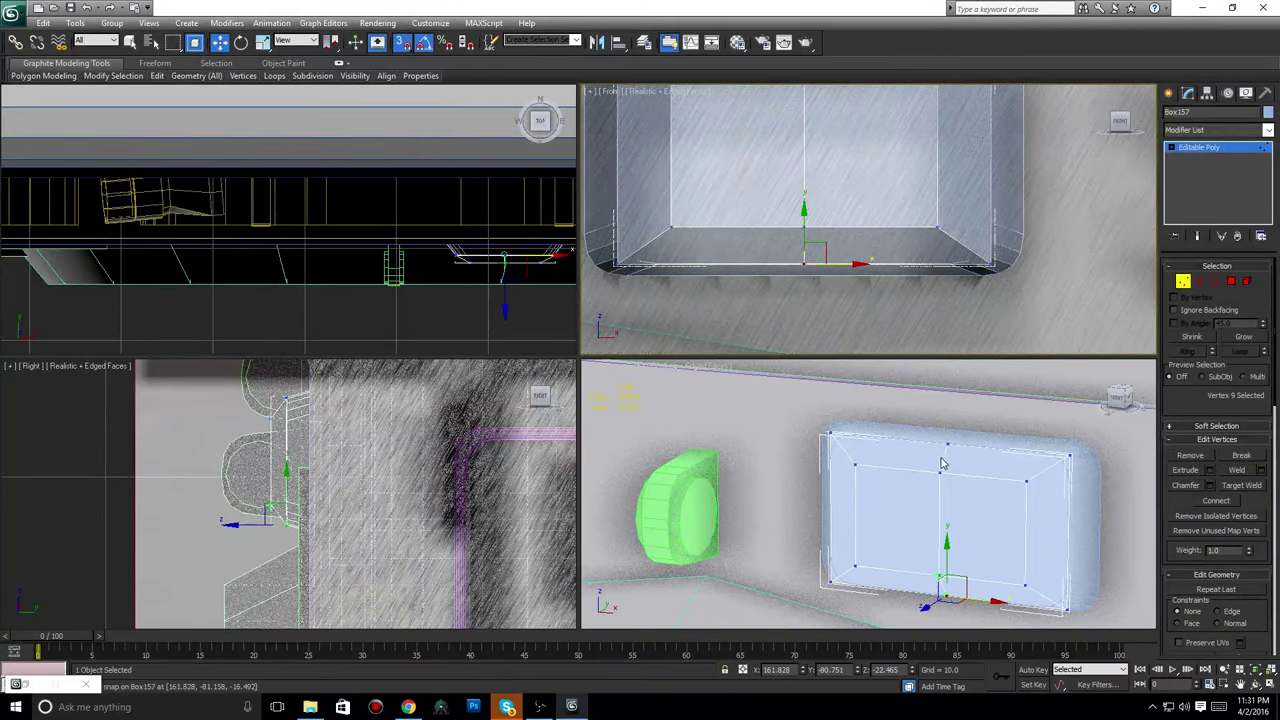
Select the upper and lower vertices of the centre cut and shift them away from the truck body with snapping turned off.
click(947, 444)
ctrl+click(940, 473)
ctrl+click(938, 574)
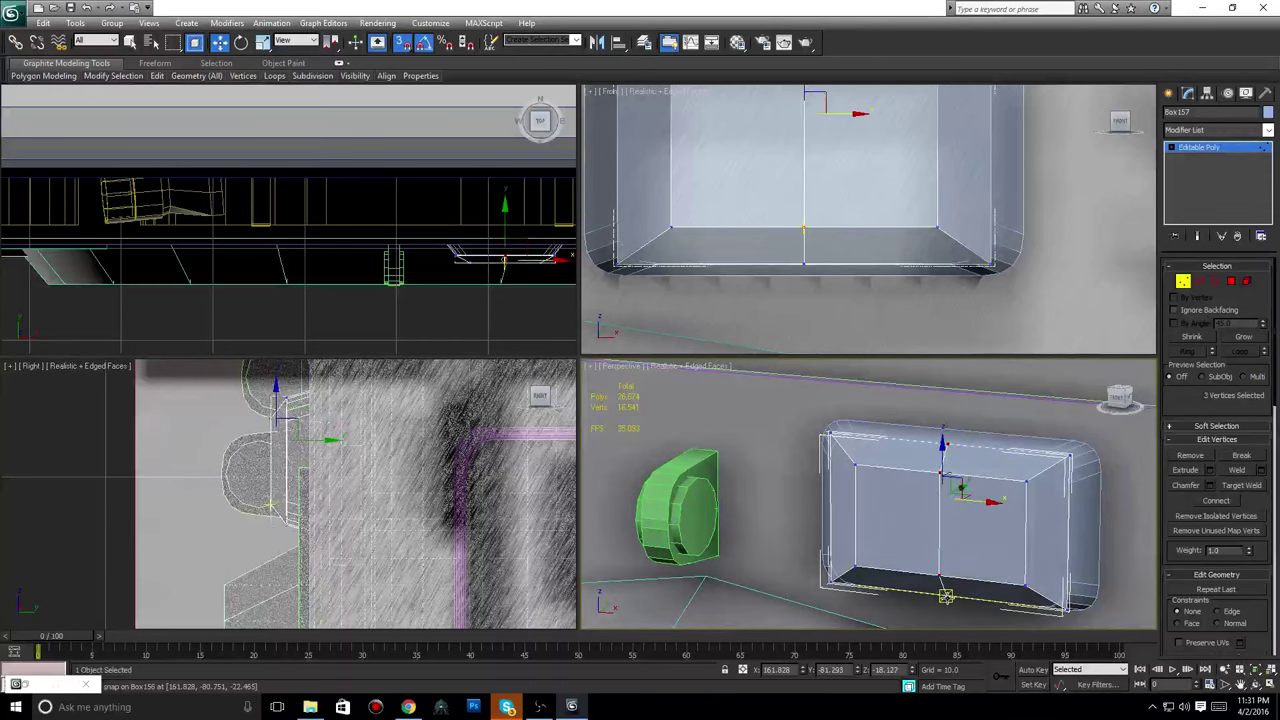
ctrl+click(942, 592)
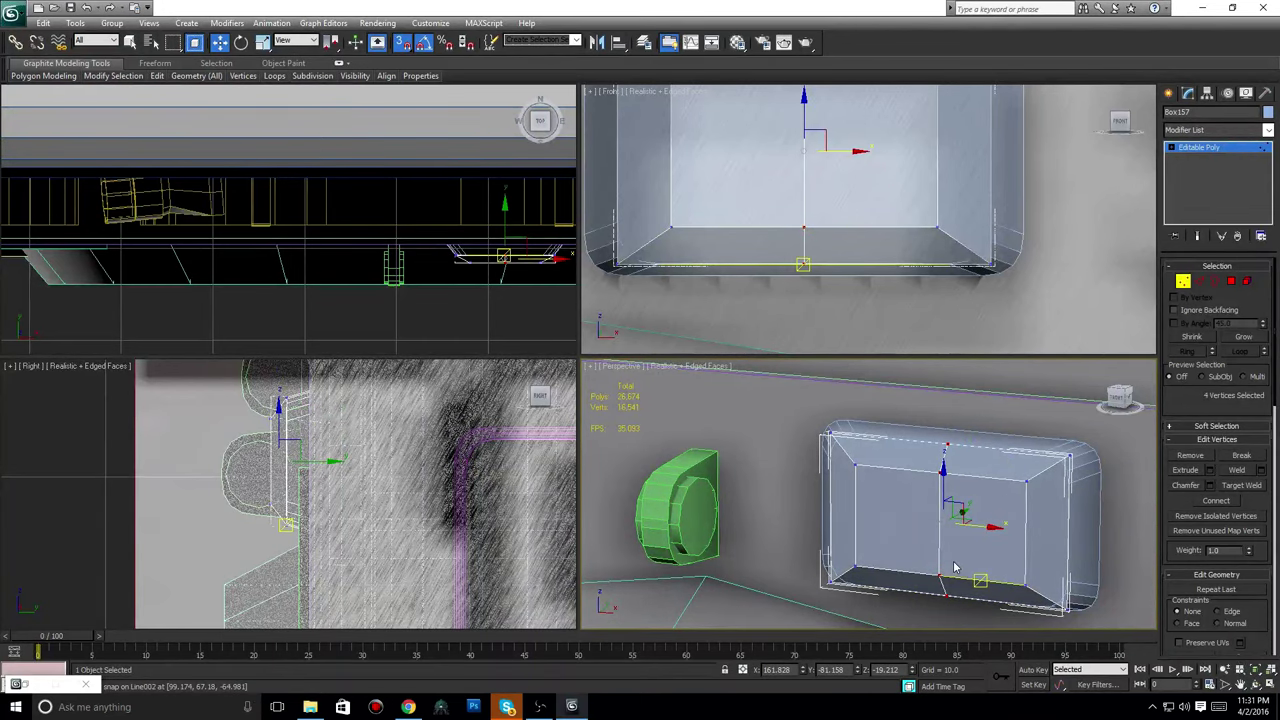
scroll(373, 524, up, 10)
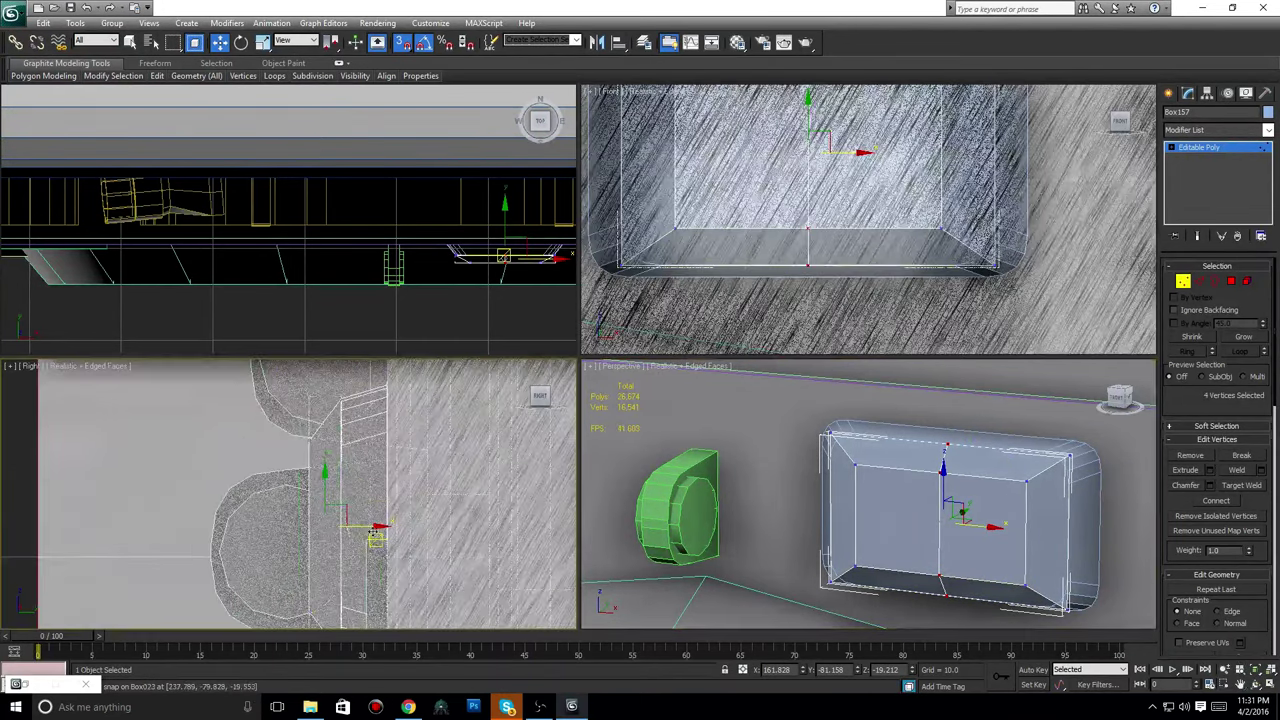
drag(372, 526, 341, 527)
click(401, 47)
drag(366, 526, 346, 527)
Select only the two inner vertices of the centre cut and move them outward to Y -81.719 in the right view.
alt+middle_drag(992, 506, 970, 490)
drag(970, 492, 972, 470)
alt+middle_drag(968, 470, 936, 470)
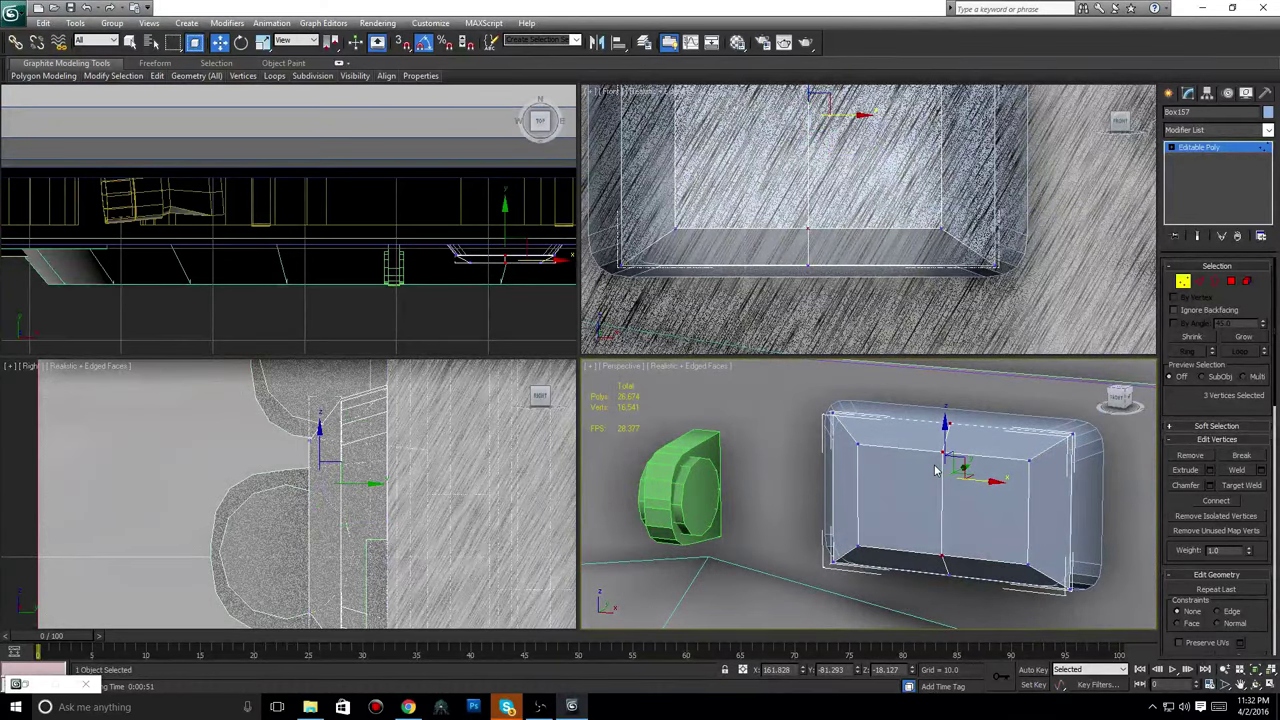
click(943, 449)
click(950, 562)
ctrl+click(944, 557)
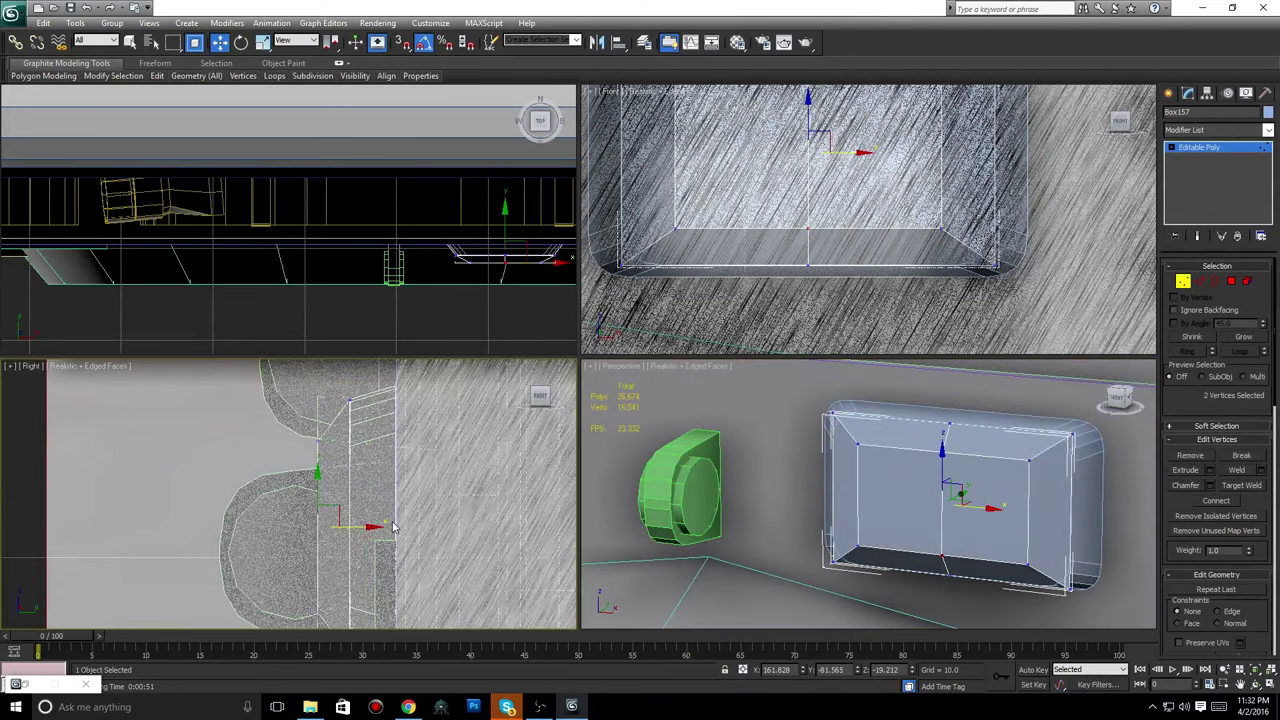
middle_drag(384, 523, 409, 491)
drag(382, 494, 380, 495)
middle_drag(879, 496, 892, 480)
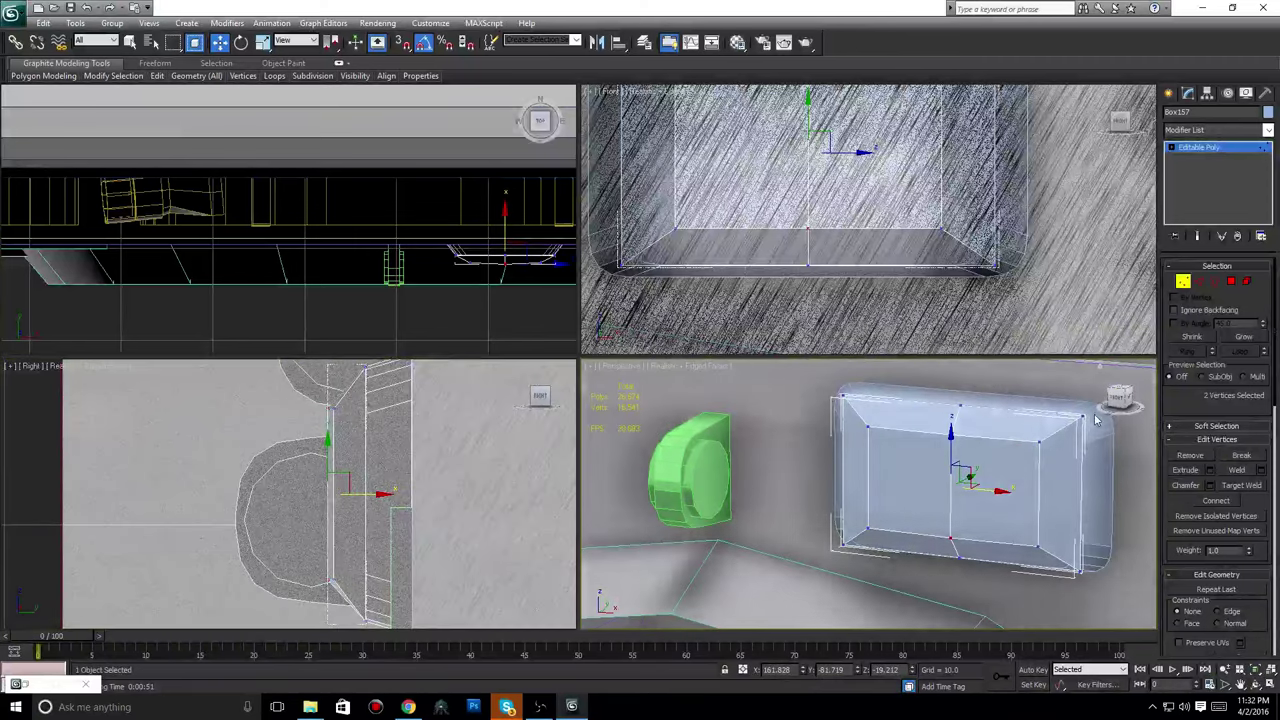
Select the light's upper front edges, both upper corner bevel edges and one lower corner bevel edge.
drag(1122, 403, 1112, 408)
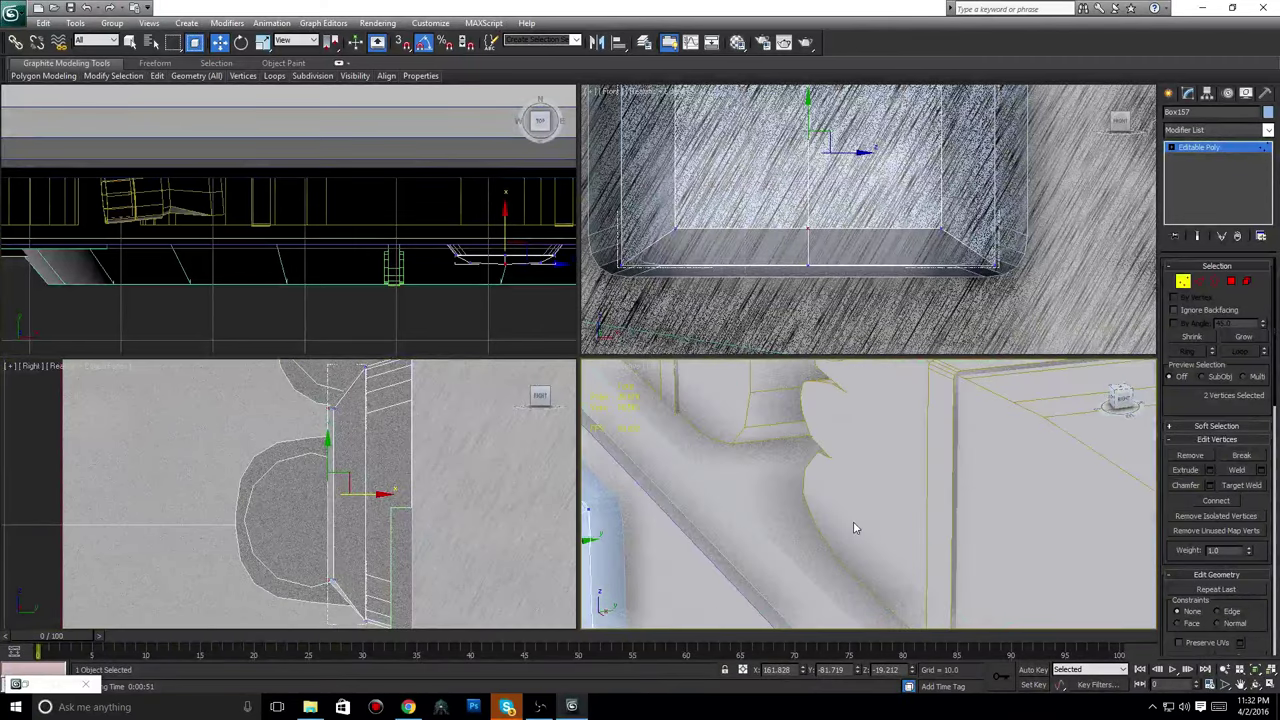
scroll(838, 519, down, 3)
middle_drag(820, 501, 829, 505)
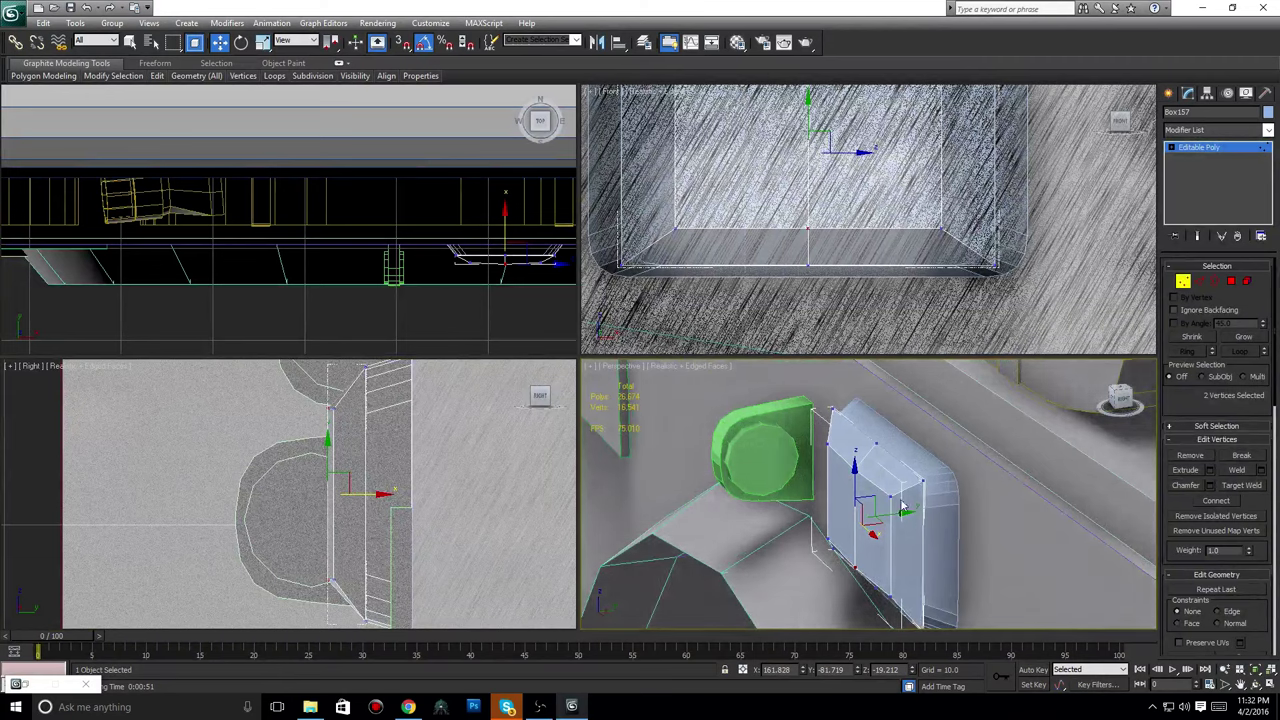
click(1200, 283)
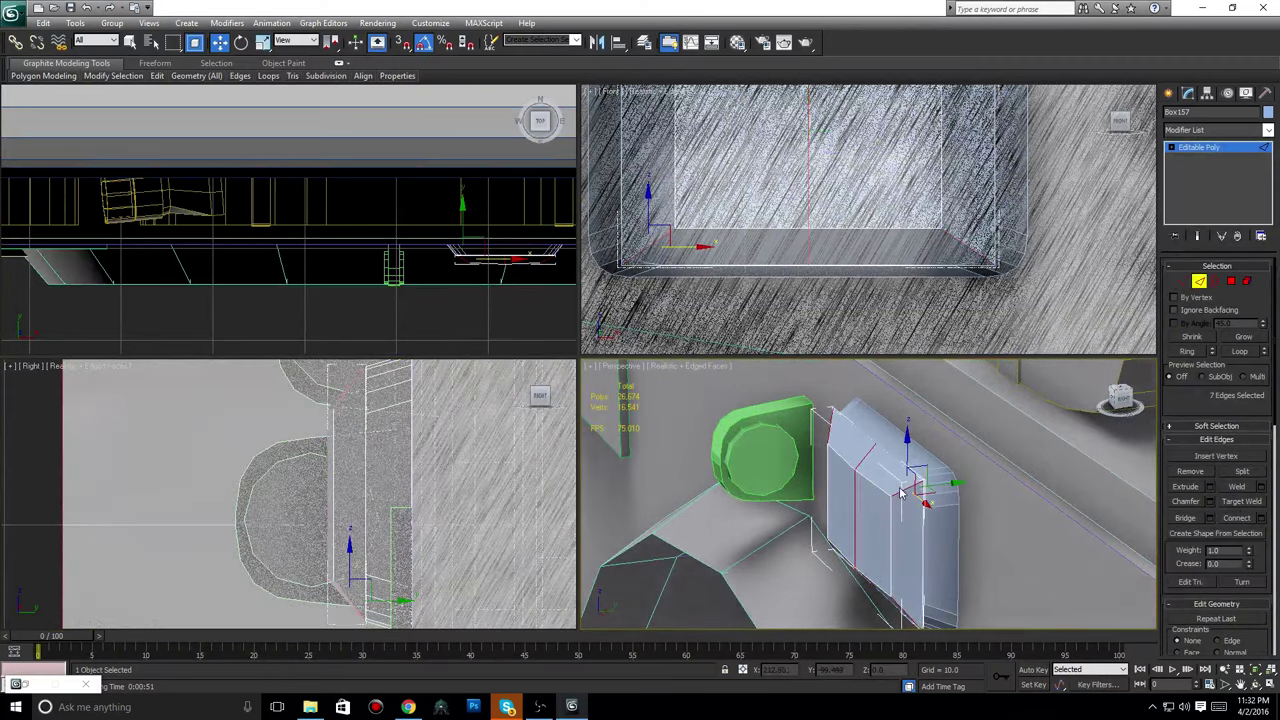
middle_drag(938, 548, 890, 495)
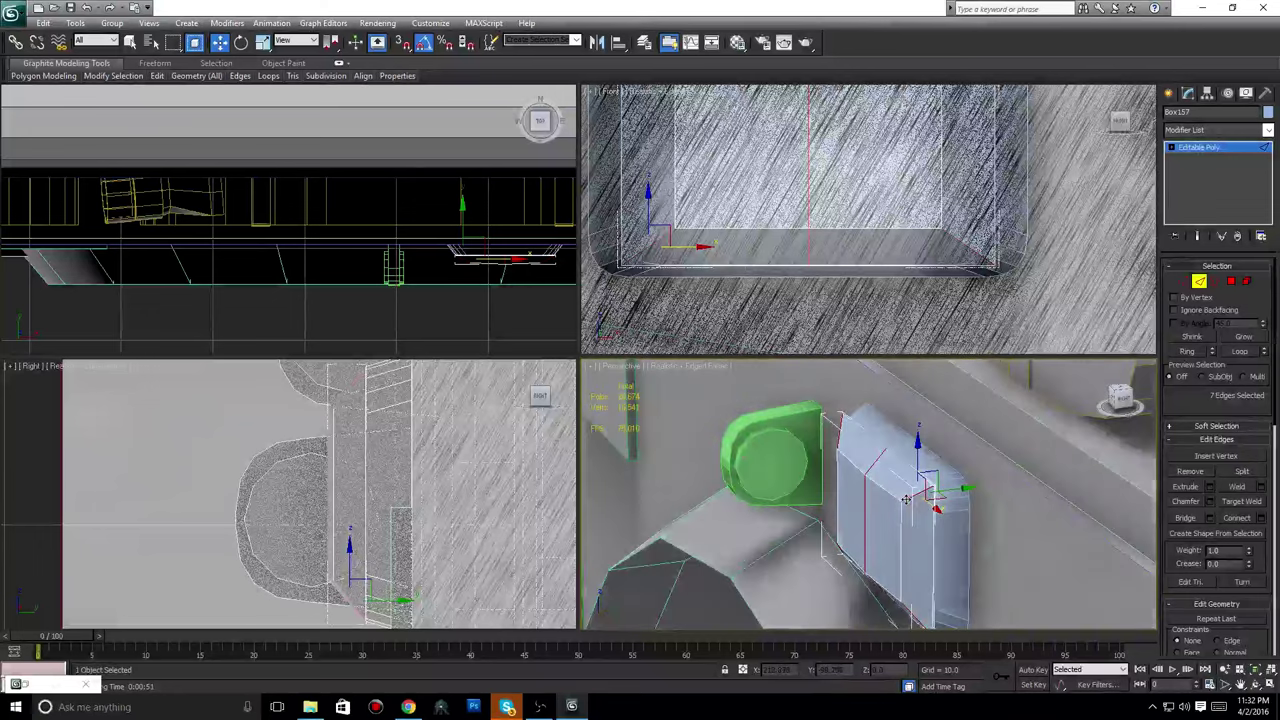
click(887, 490)
ctrl+click(843, 457)
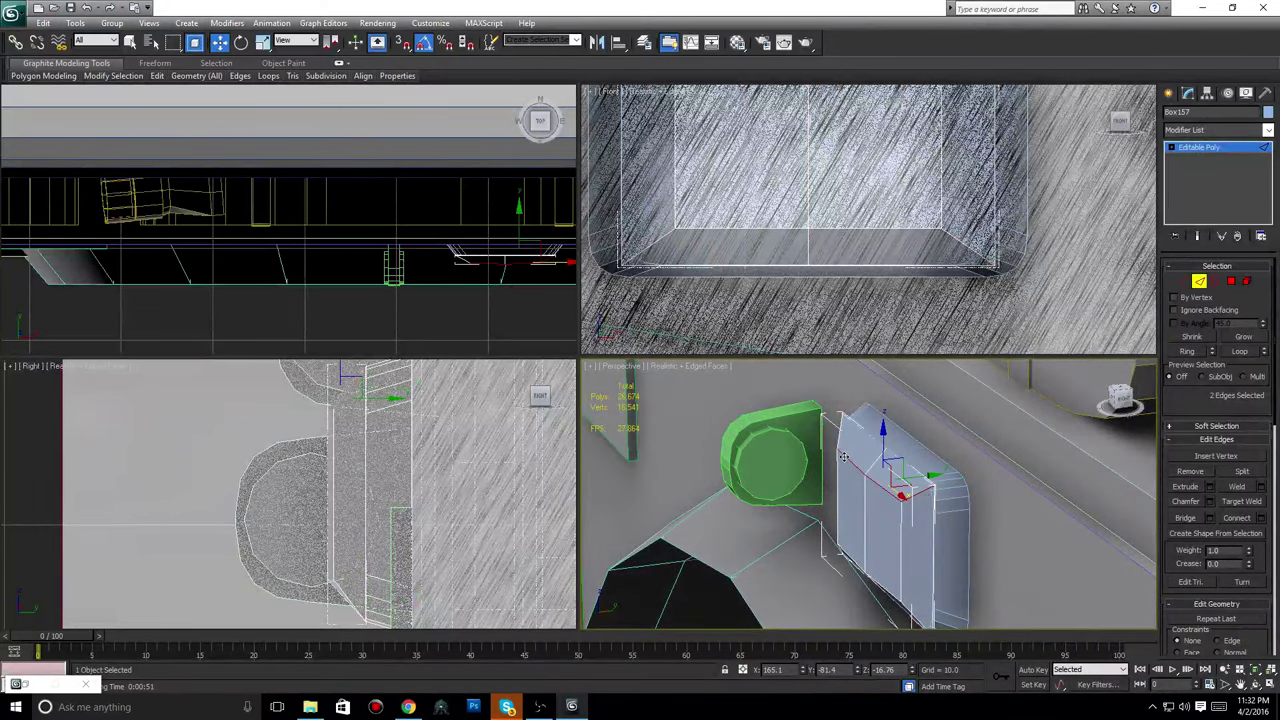
mouse_move(1125, 405)
mouse_down()
mouse_move(1152, 404)
mouse_move(1121, 412)
mouse_up()
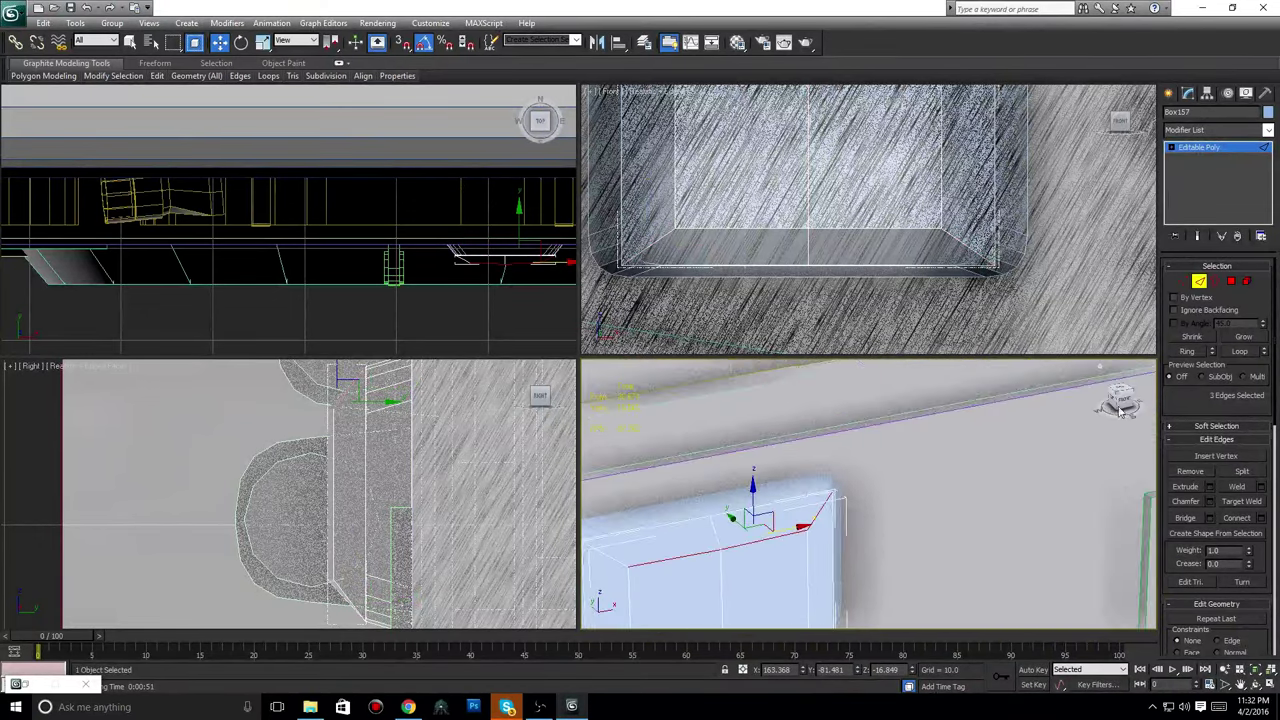
middle_drag(806, 522, 846, 485)
ctrl+click(845, 485)
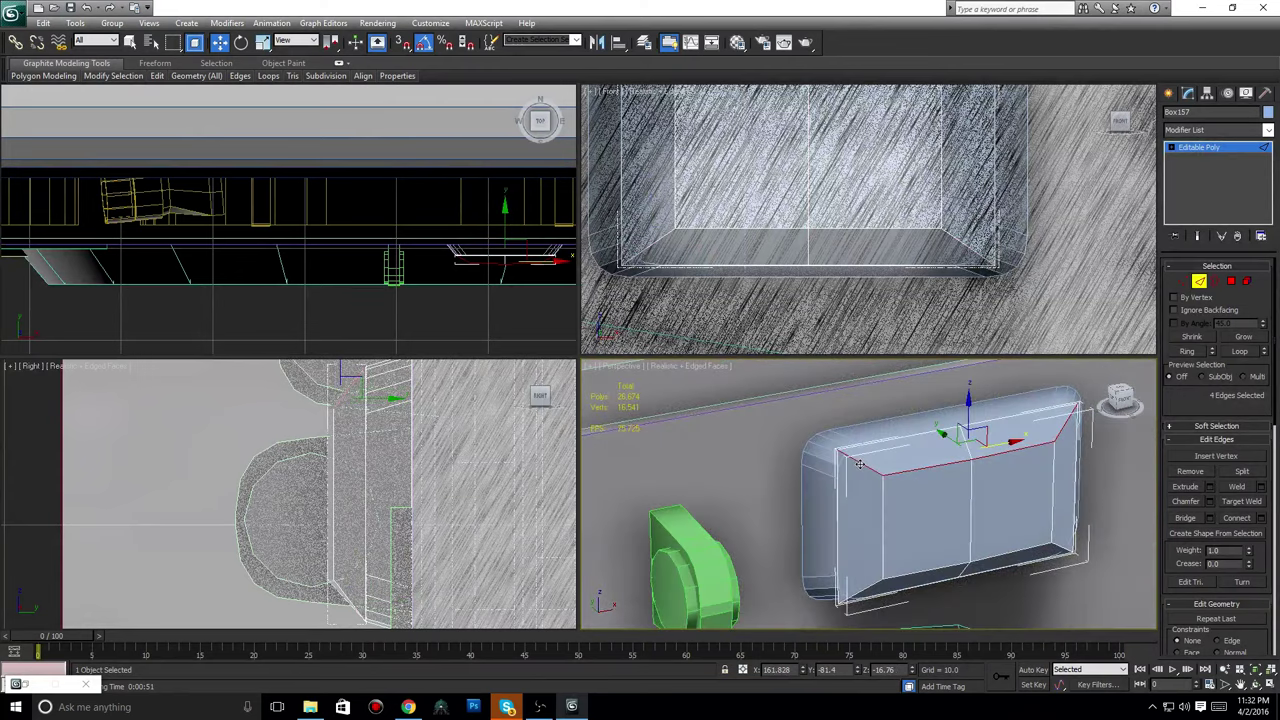
ctrl+click(863, 593)
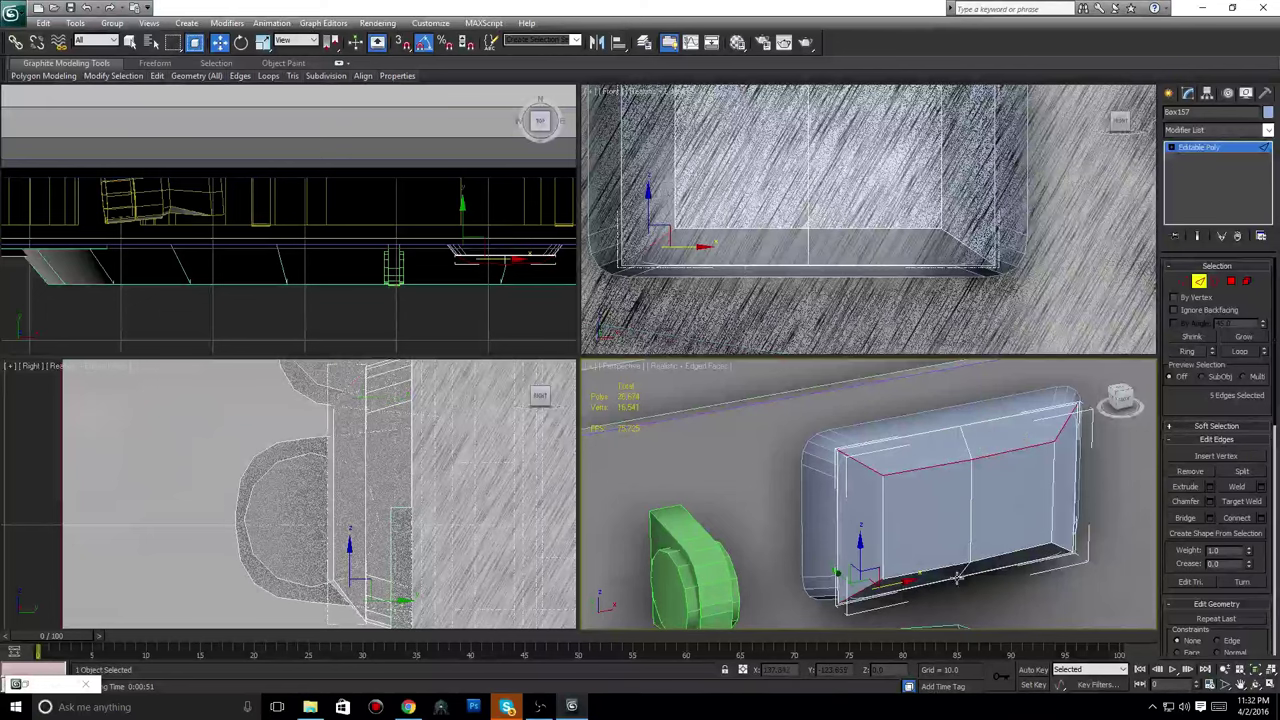
Start a chamfer with amount 1.0 and 3 segments, extending the selection to the lower front edges and the remaining lower corner edge.
ctrl+click(1060, 547)
ctrl+click(1060, 546)
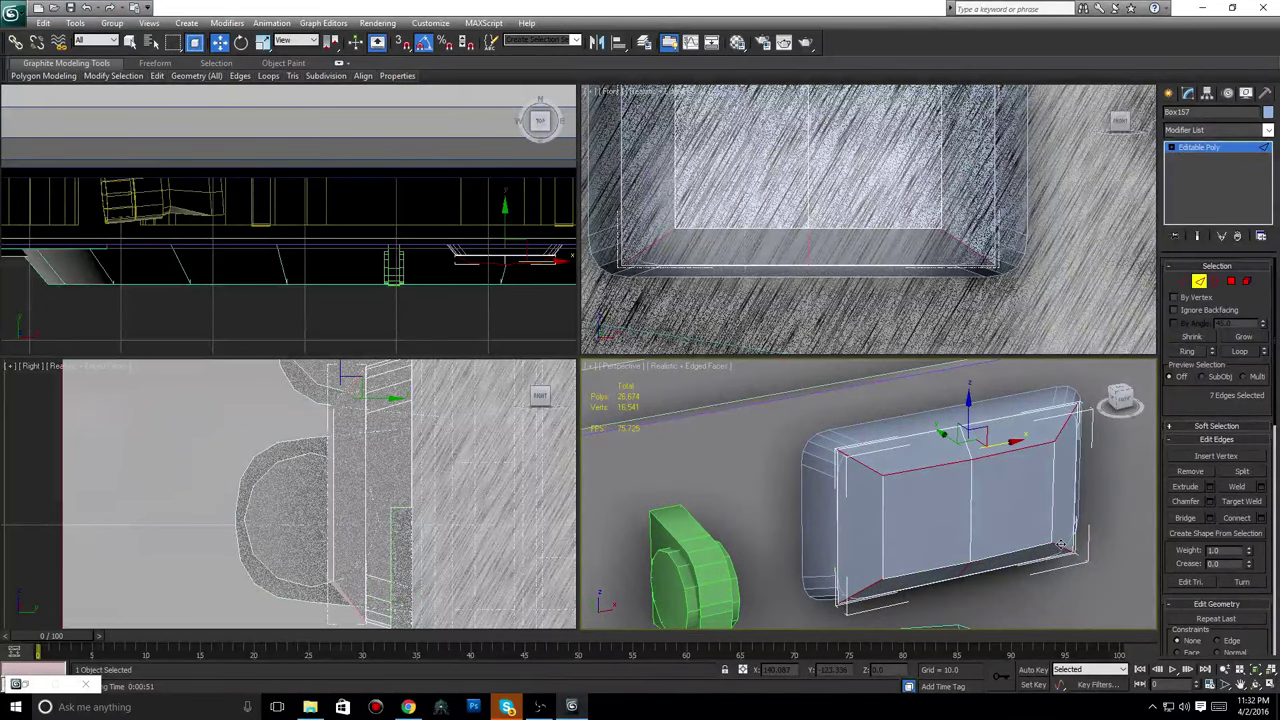
click(1210, 502)
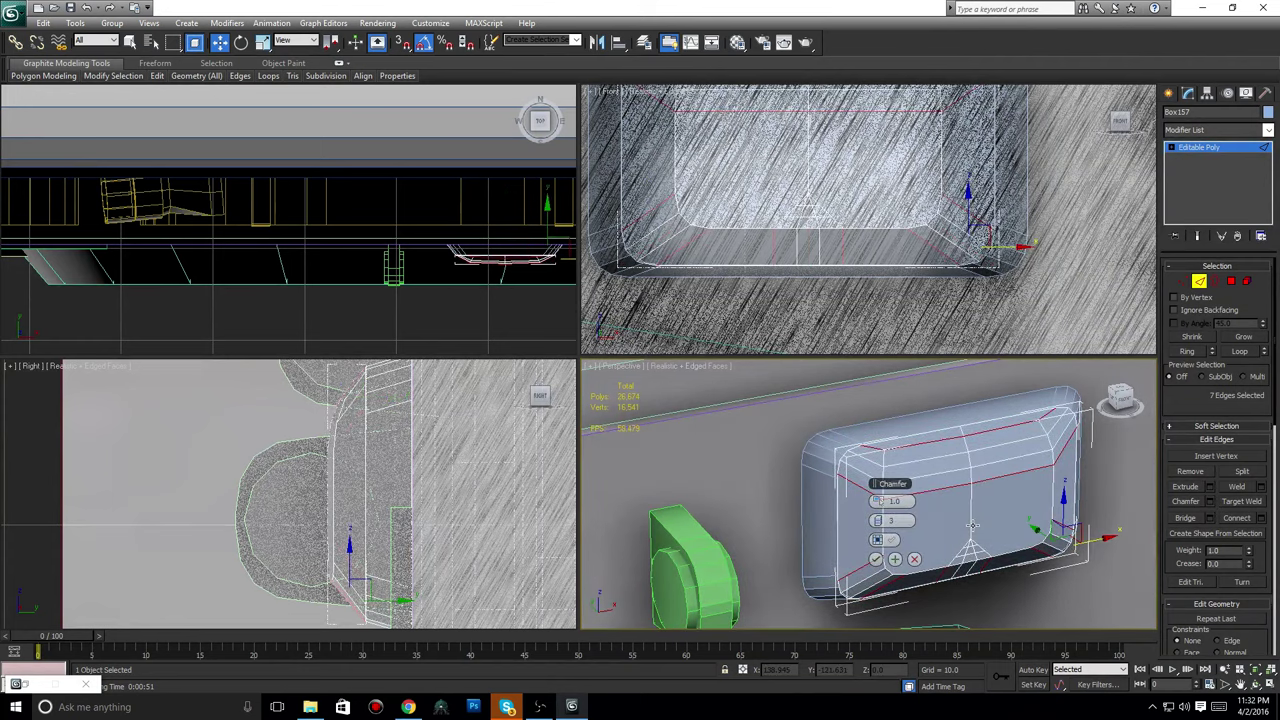
key(ctrl+z)
key(ctrl+z)
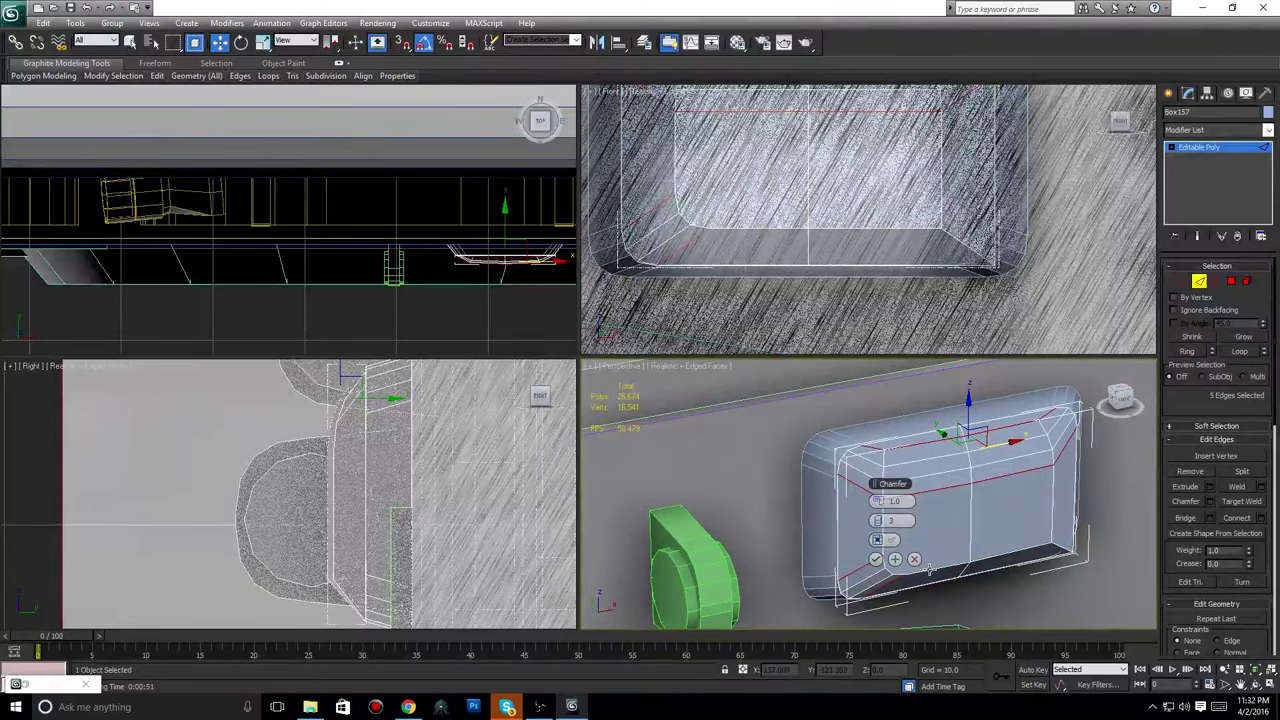
ctrl+click(1009, 553)
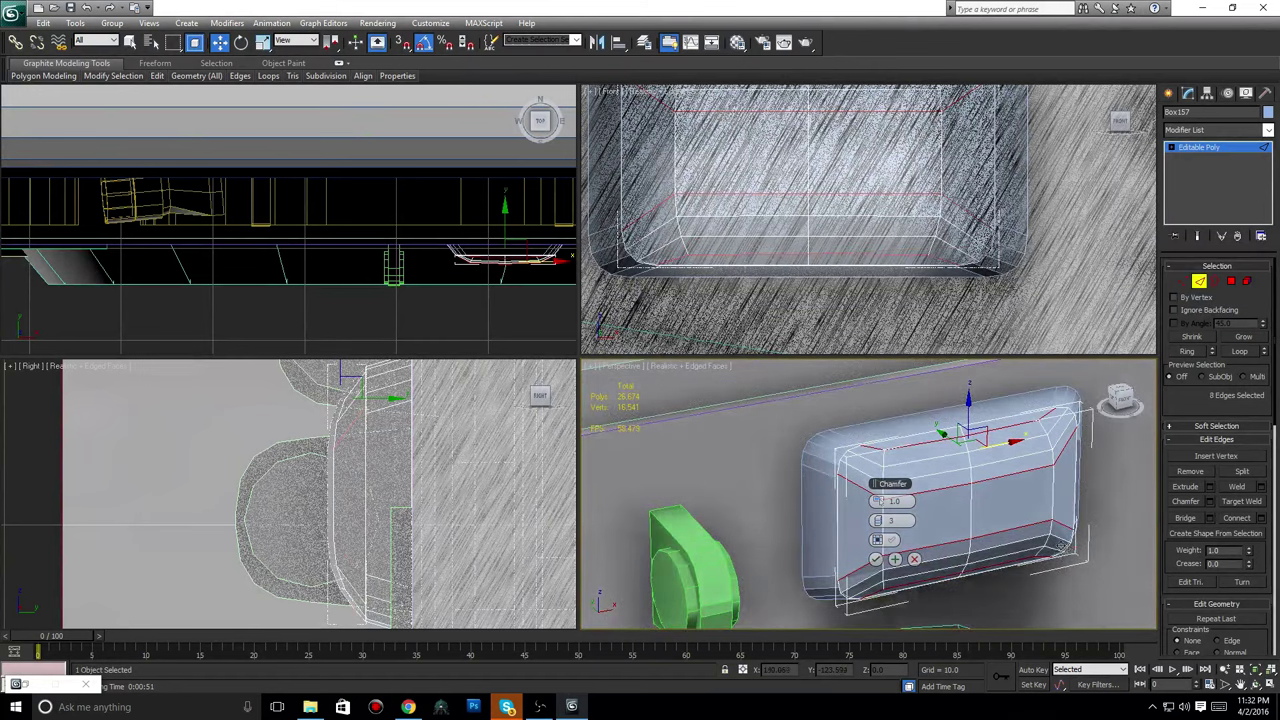
middle_drag(1069, 532, 1040, 539)
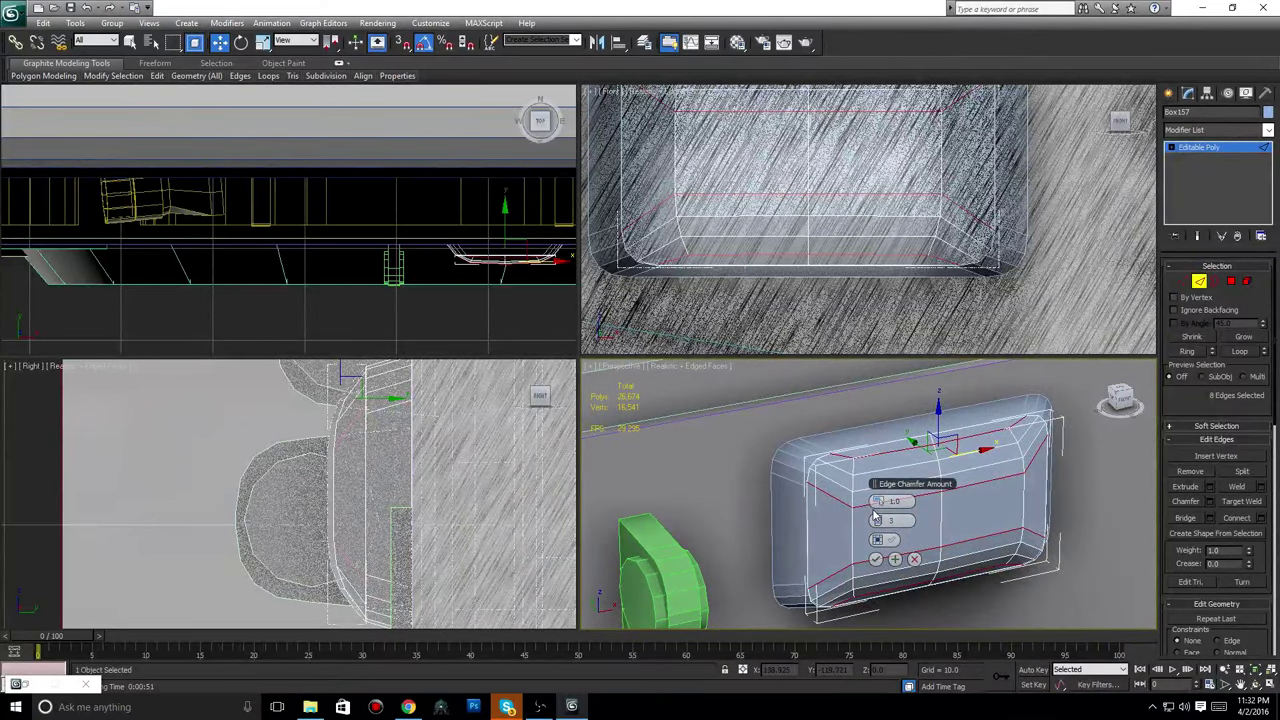
Try to include the light's vertical centre edge in the chamfer.
alt+middle_drag(873, 515, 745, 500)
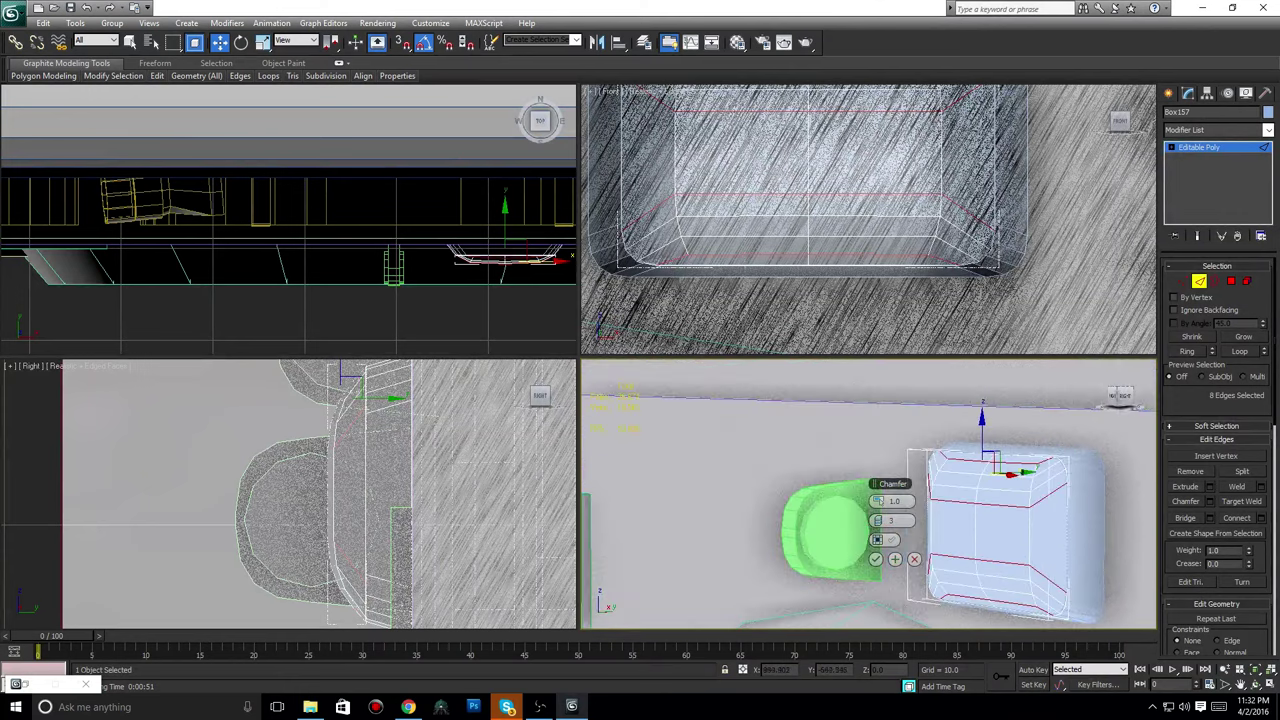
ctrl+click(975, 522)
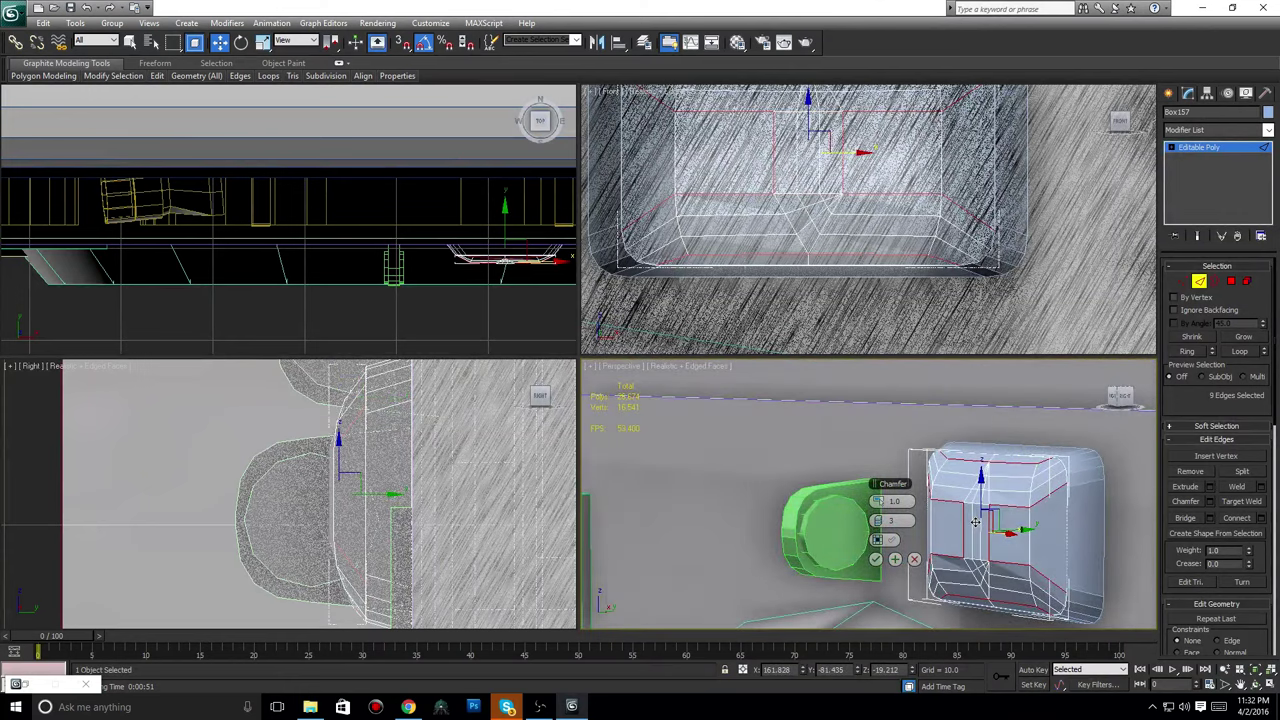
key(ctrl+z)
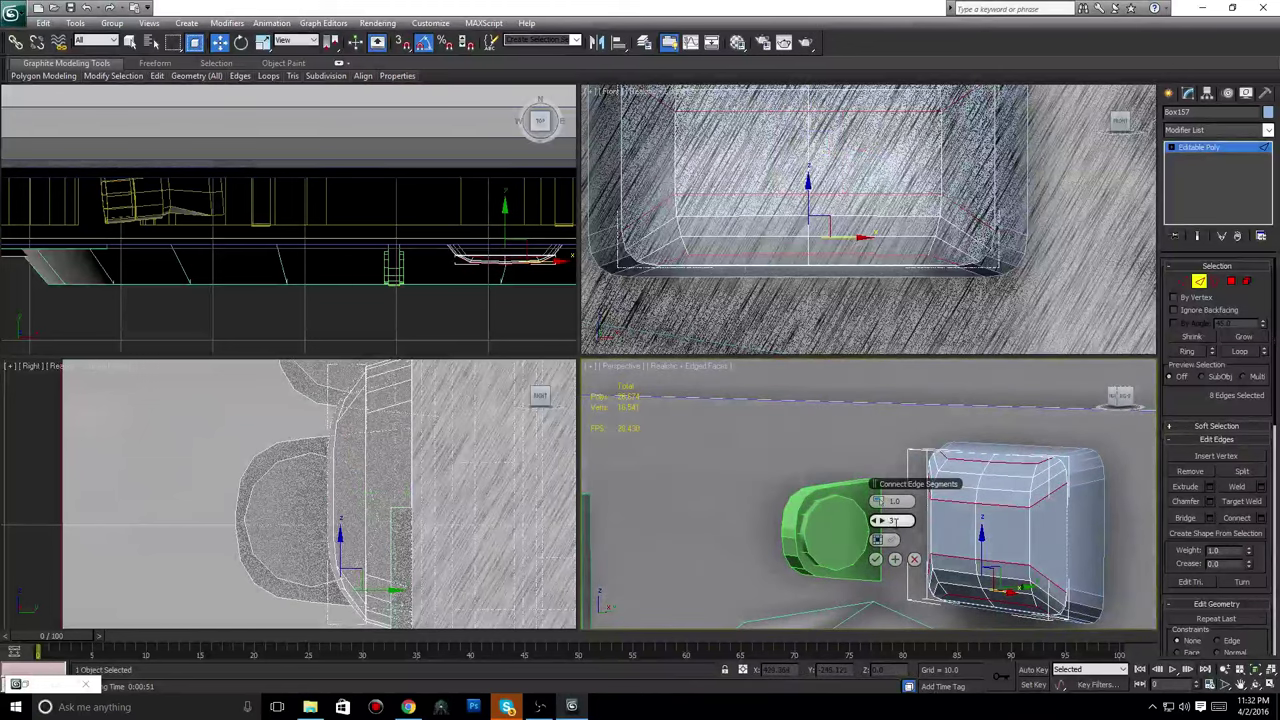
Increase the edge chamfer to 4 segments at amount 1.0, checking the rounded light from other angles.
click(880, 520)
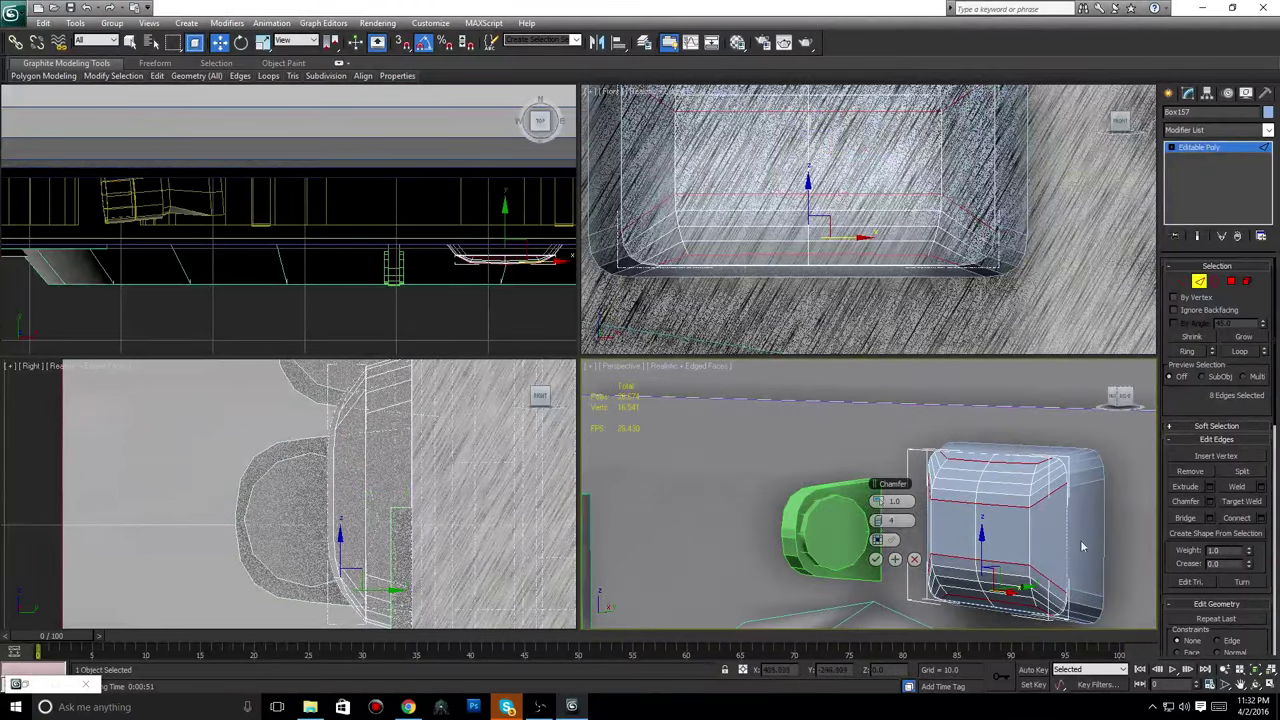
alt+middle_drag(1082, 546, 1060, 530)
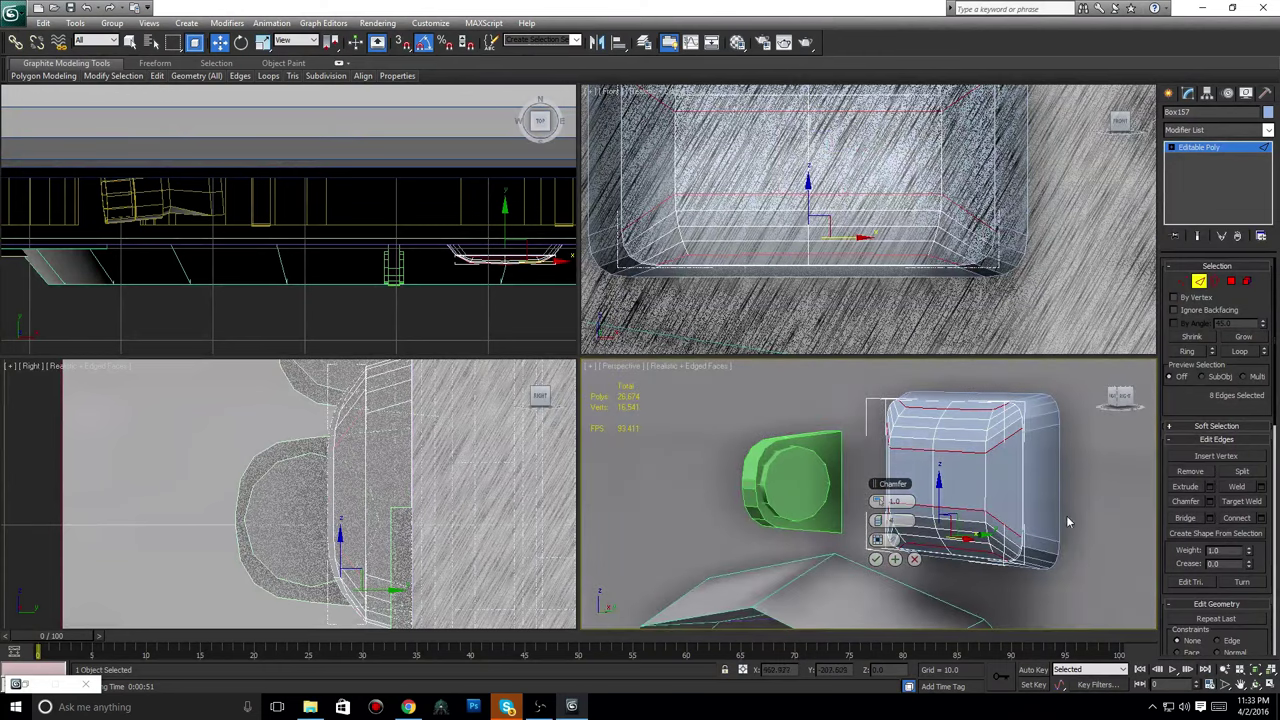
middle_drag(1011, 457, 994, 464)
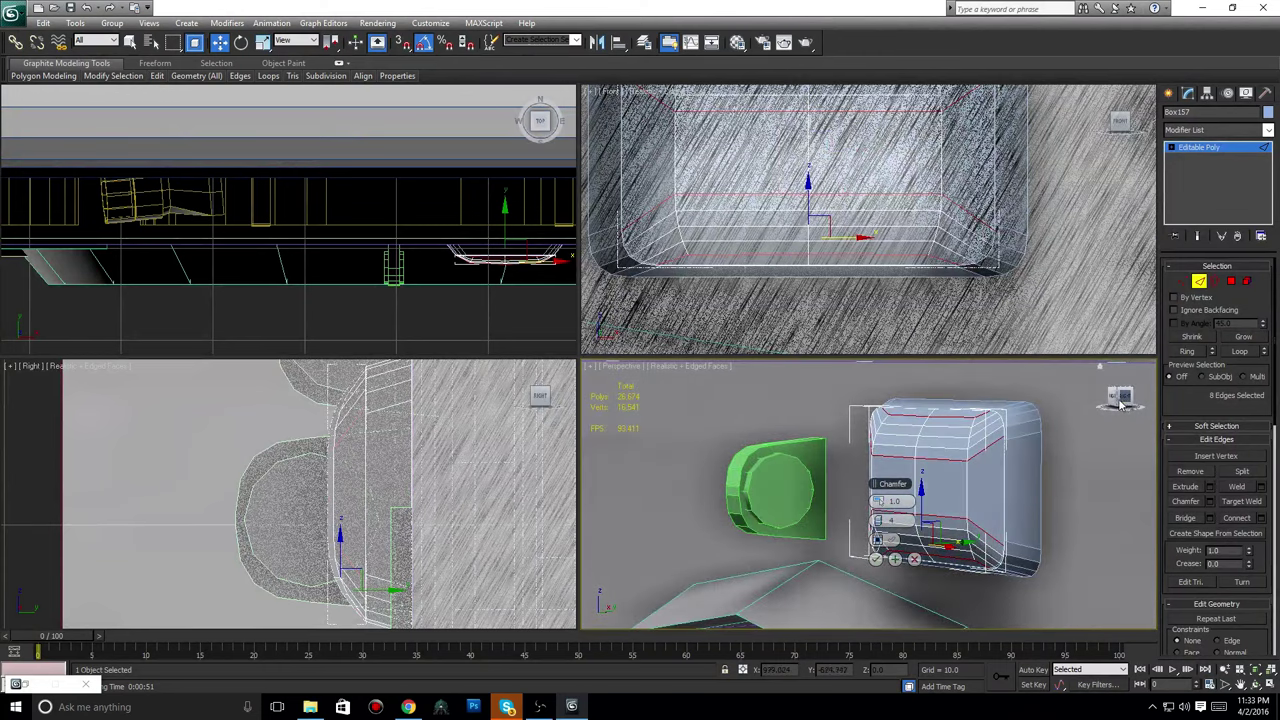
drag(1120, 404, 1076, 416)
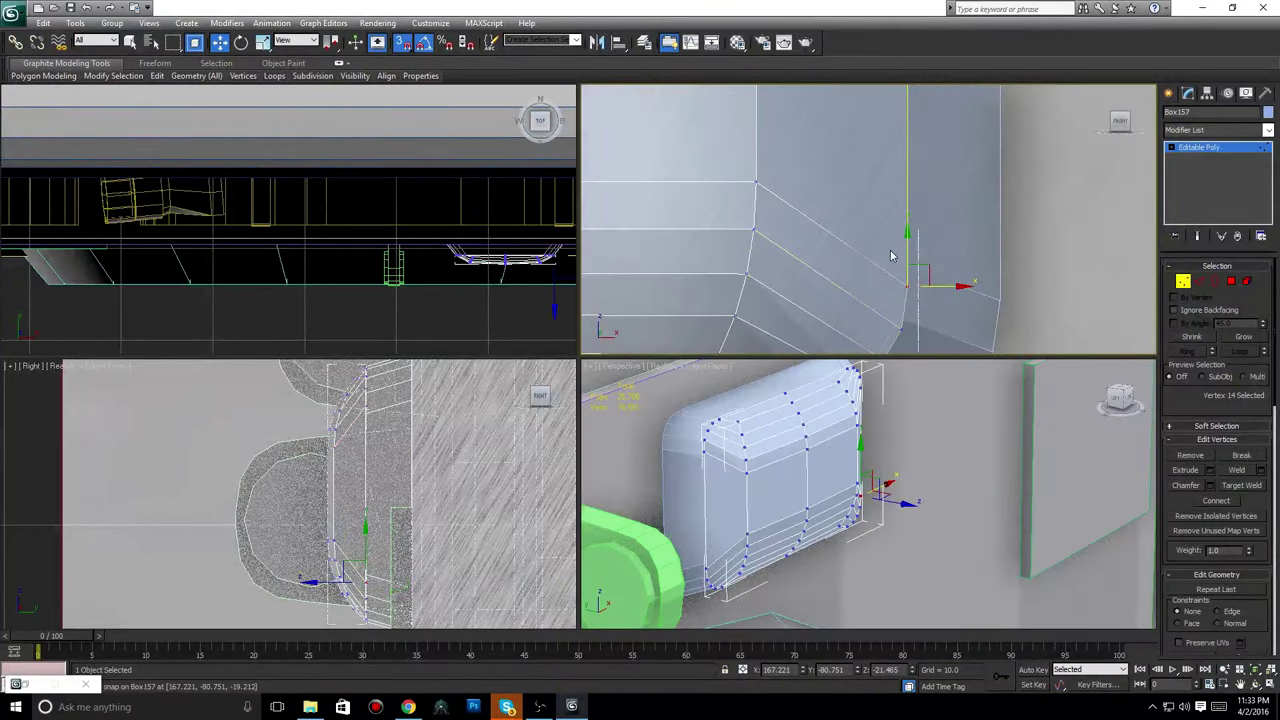
Raise the first vertex of the light's lower corner curve to Z -21.265 and lift the adjacent vertex below it in the front view.
drag(908, 246, 908, 226)
middle_drag(903, 321, 914, 259)
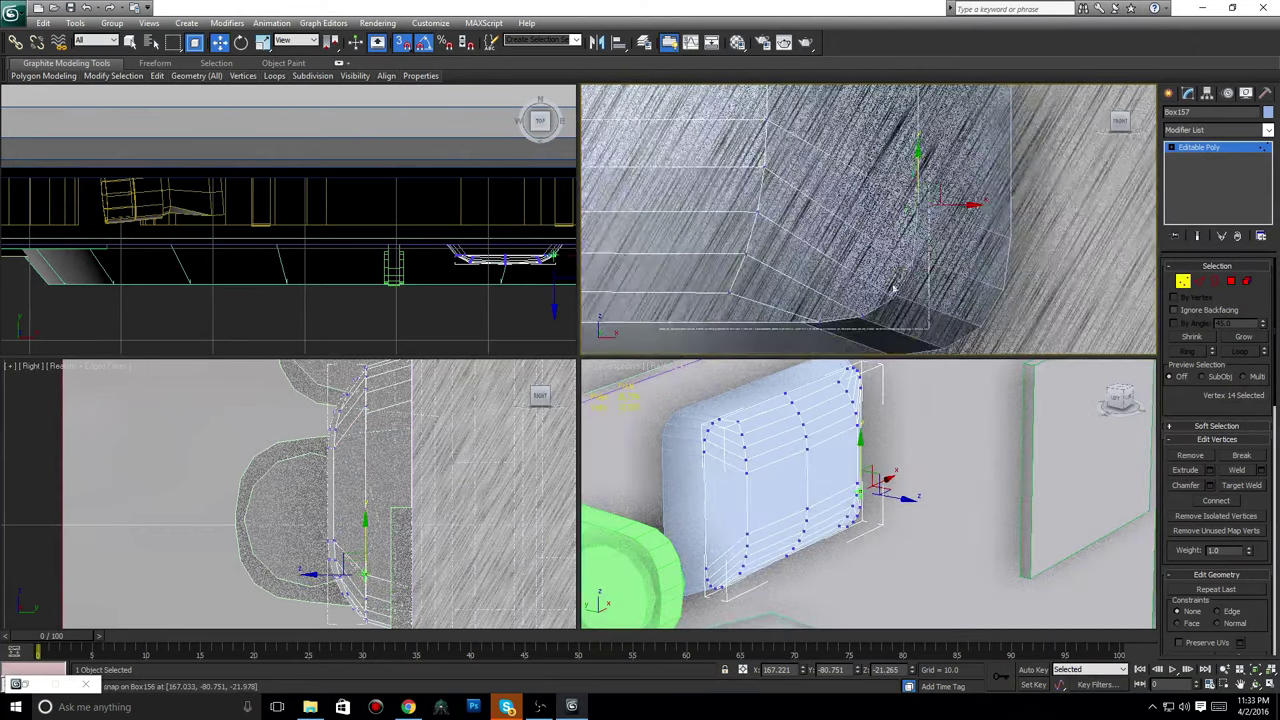
click(909, 268)
drag(913, 246, 913, 234)
Move the third vertex of the lower corner curve to X 166.921, Z -22.165.
ctrl+click(892, 297)
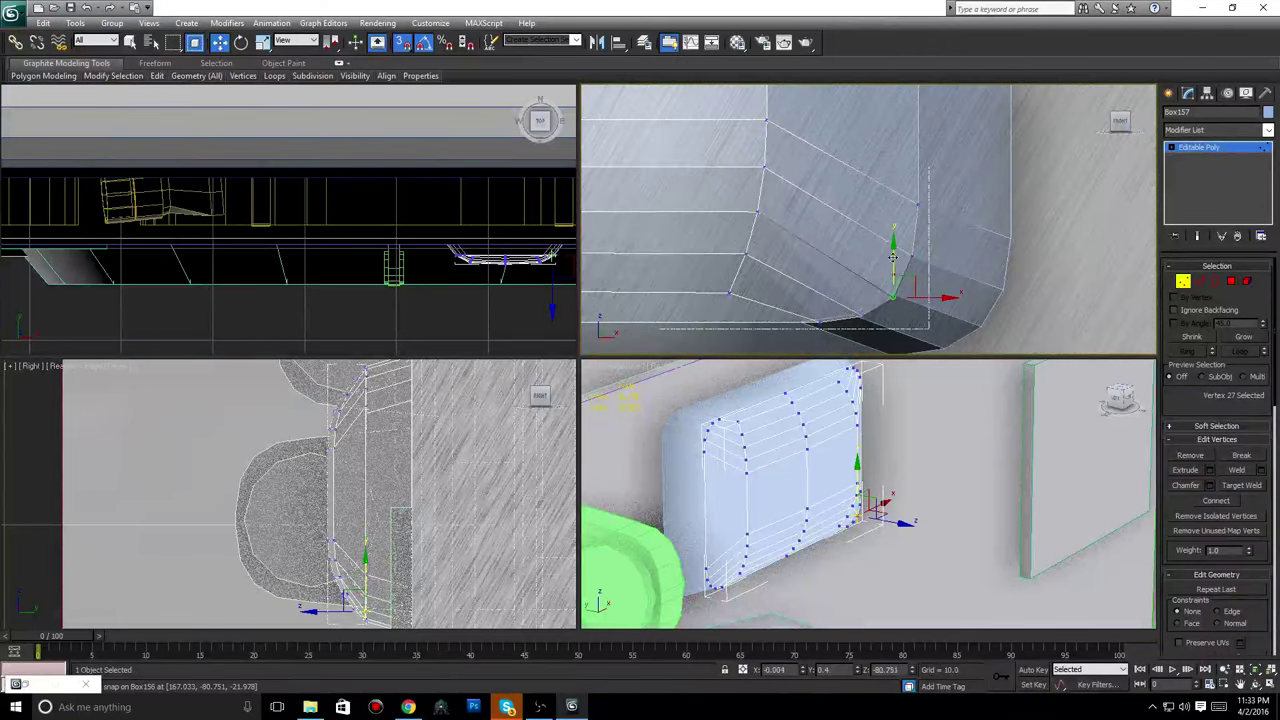
scroll(880, 310, up, 6)
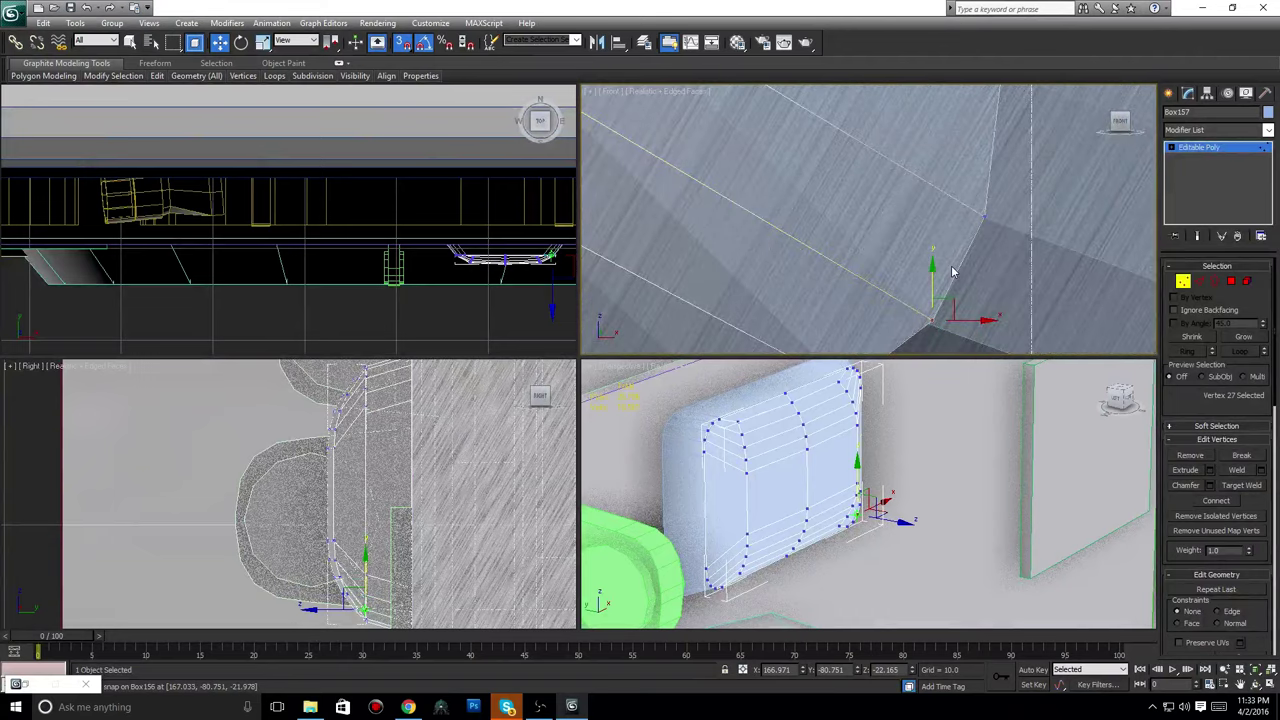
middle_drag(952, 272, 916, 231)
drag(896, 280, 893, 282)
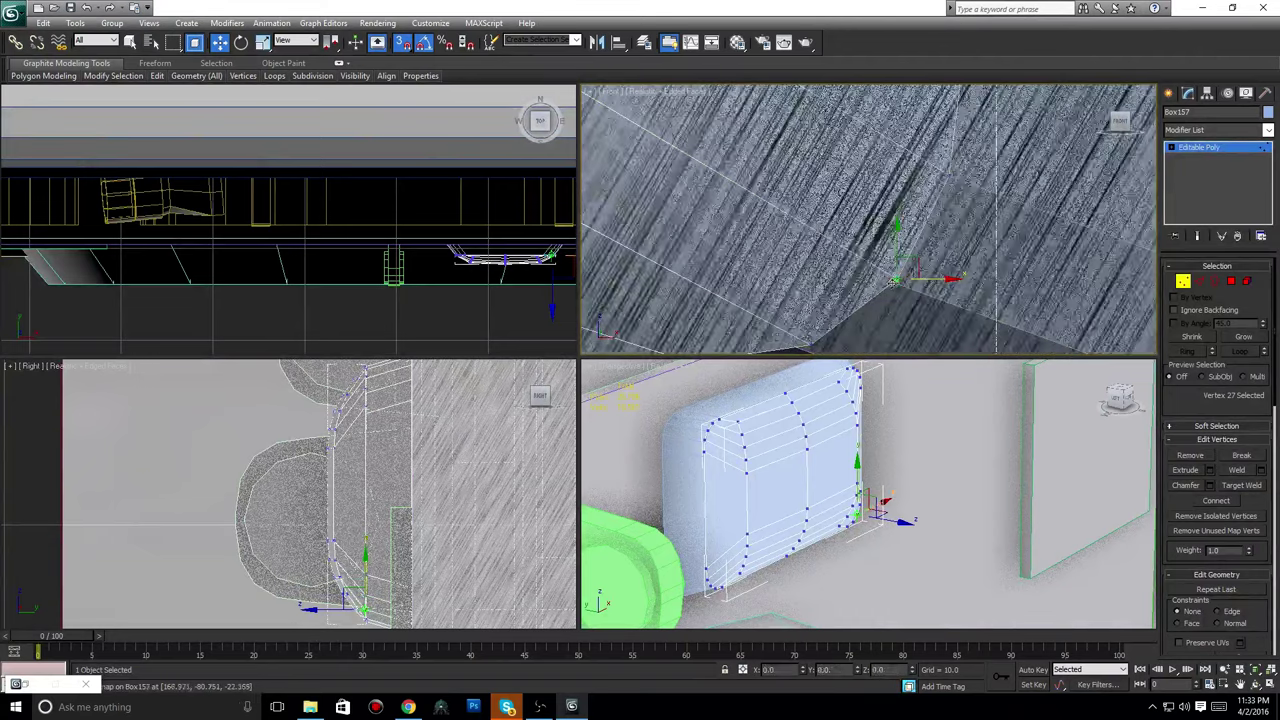
middle_drag(896, 281, 882, 293)
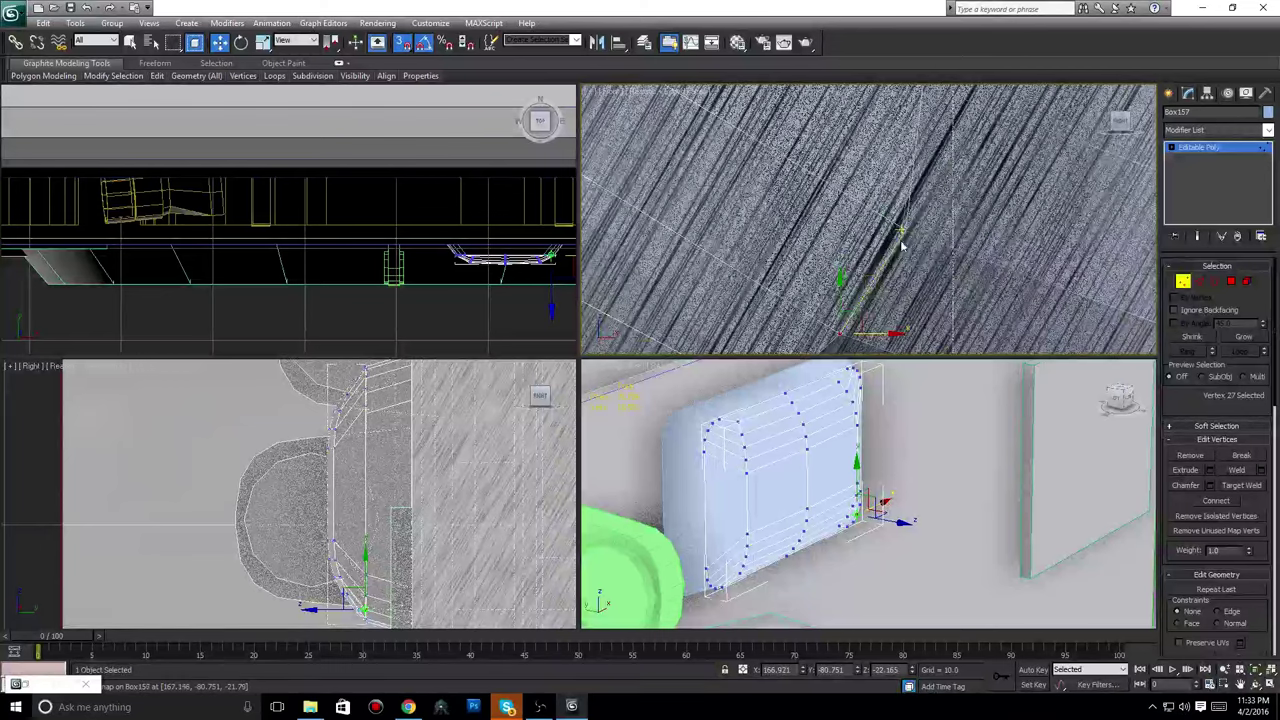
scroll(900, 245, down, 5)
Shift the third vertex of the light's lower right corner curve to X 166.821, Z -22.165.
mouse_move(940, 229)
mouse_down()
mouse_move(891, 229)
mouse_move(934, 218)
mouse_up()
drag(892, 264, 895, 226)
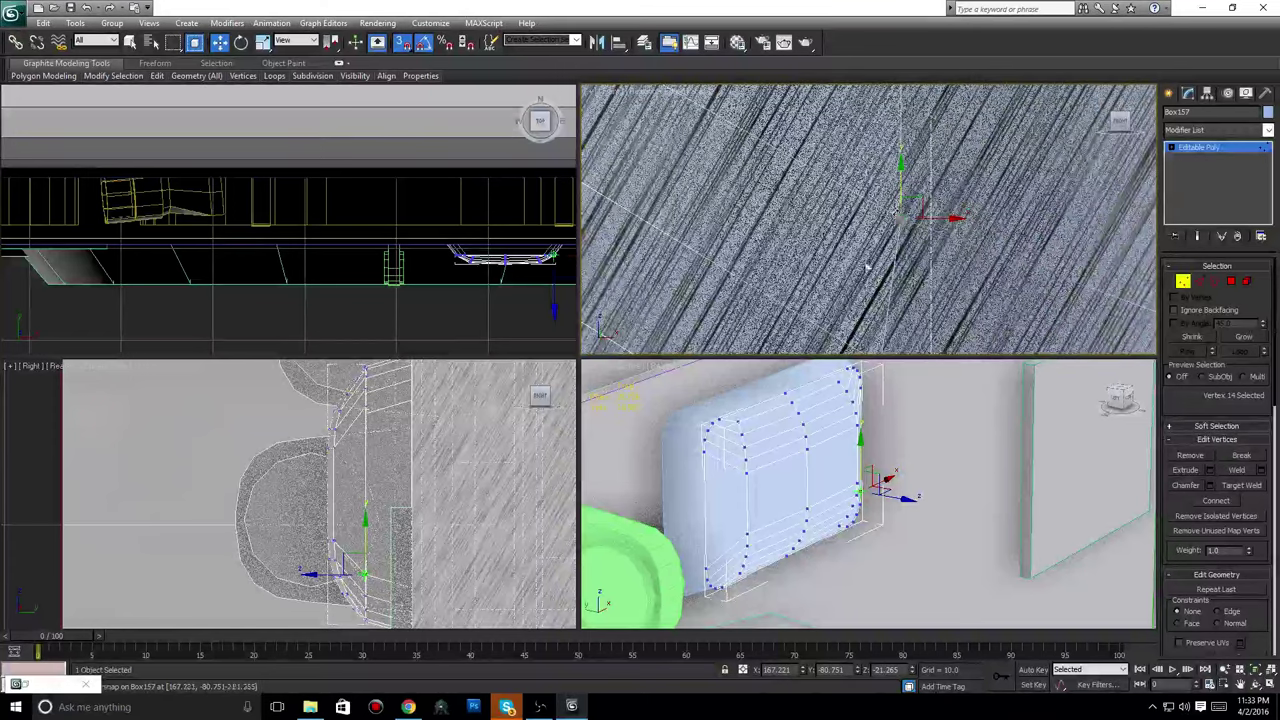
scroll(845, 305, up, 2)
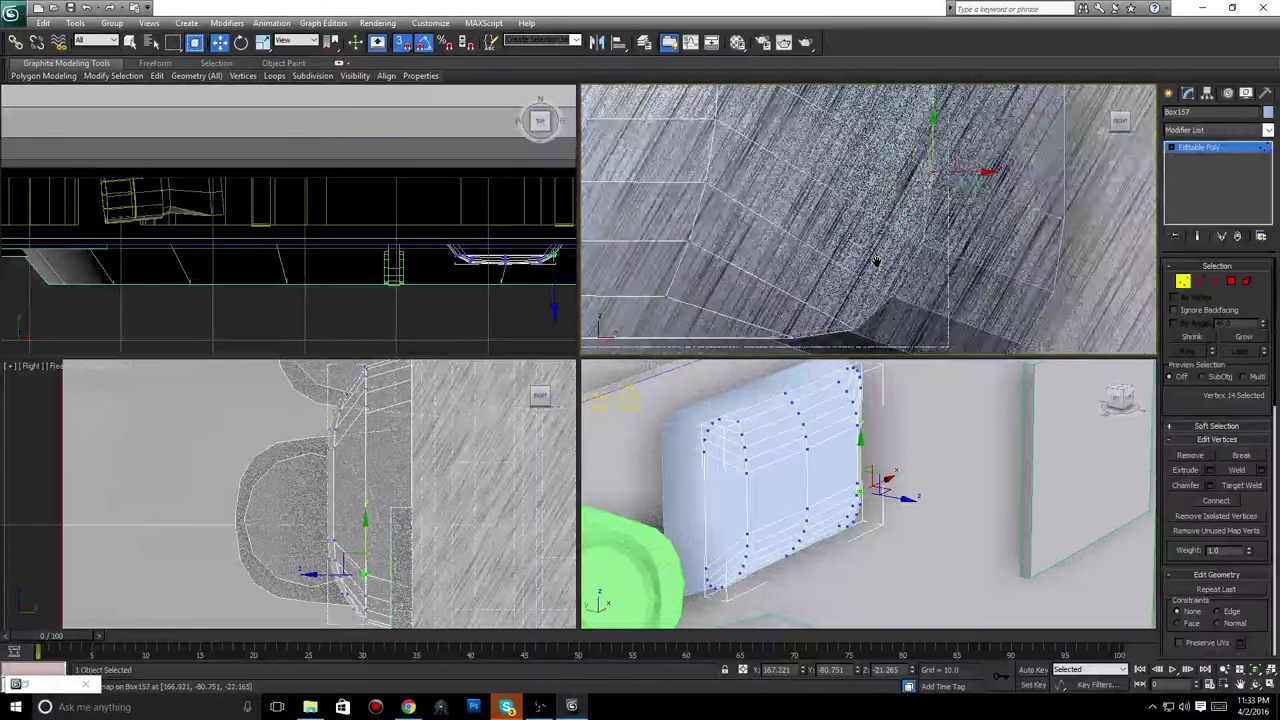
click(944, 286)
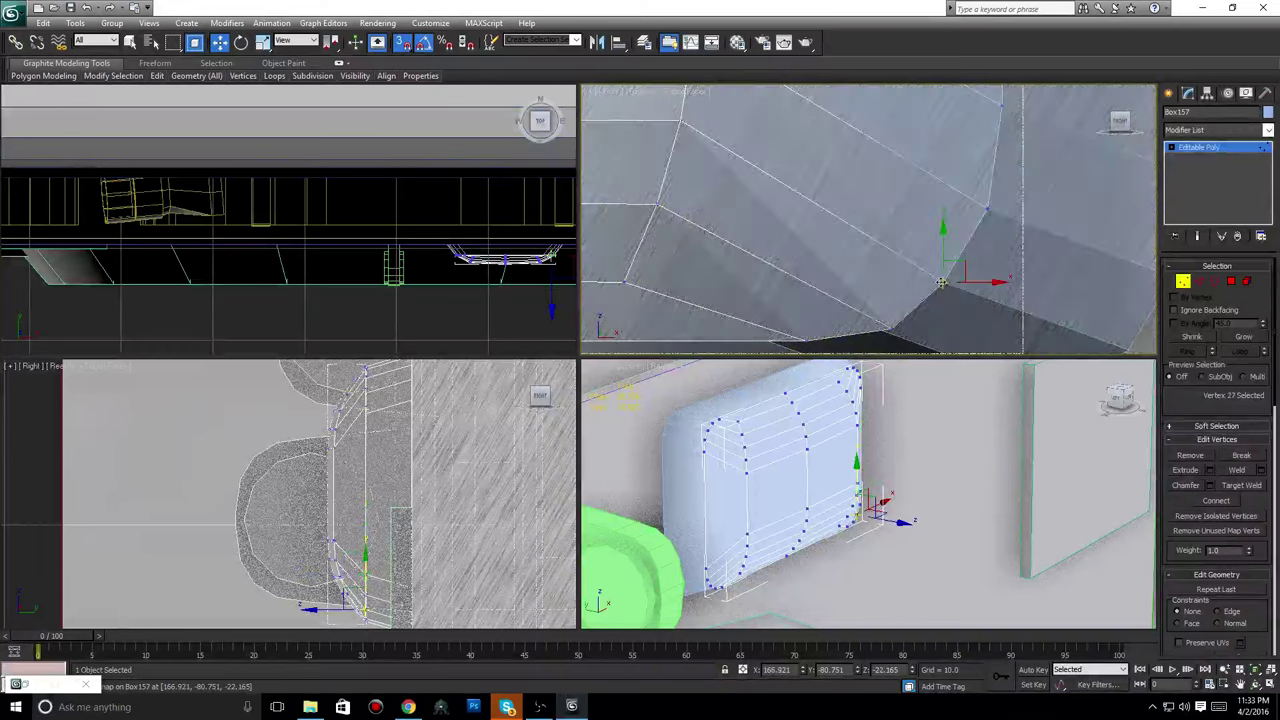
middle_drag(957, 283, 946, 237)
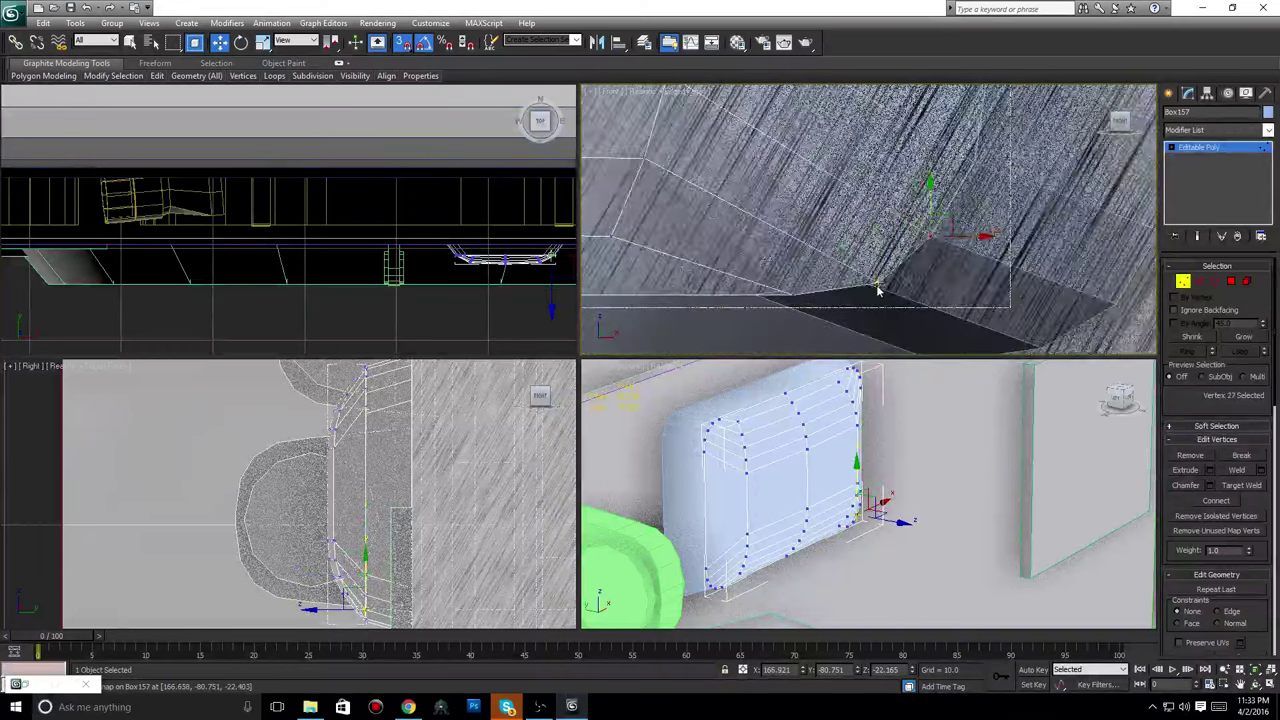
Move the fourth vertex of the lower right corner curve to X 166.546, Z -22.39.
click(879, 285)
middle_drag(880, 286, 904, 252)
scroll(904, 252, up, 3)
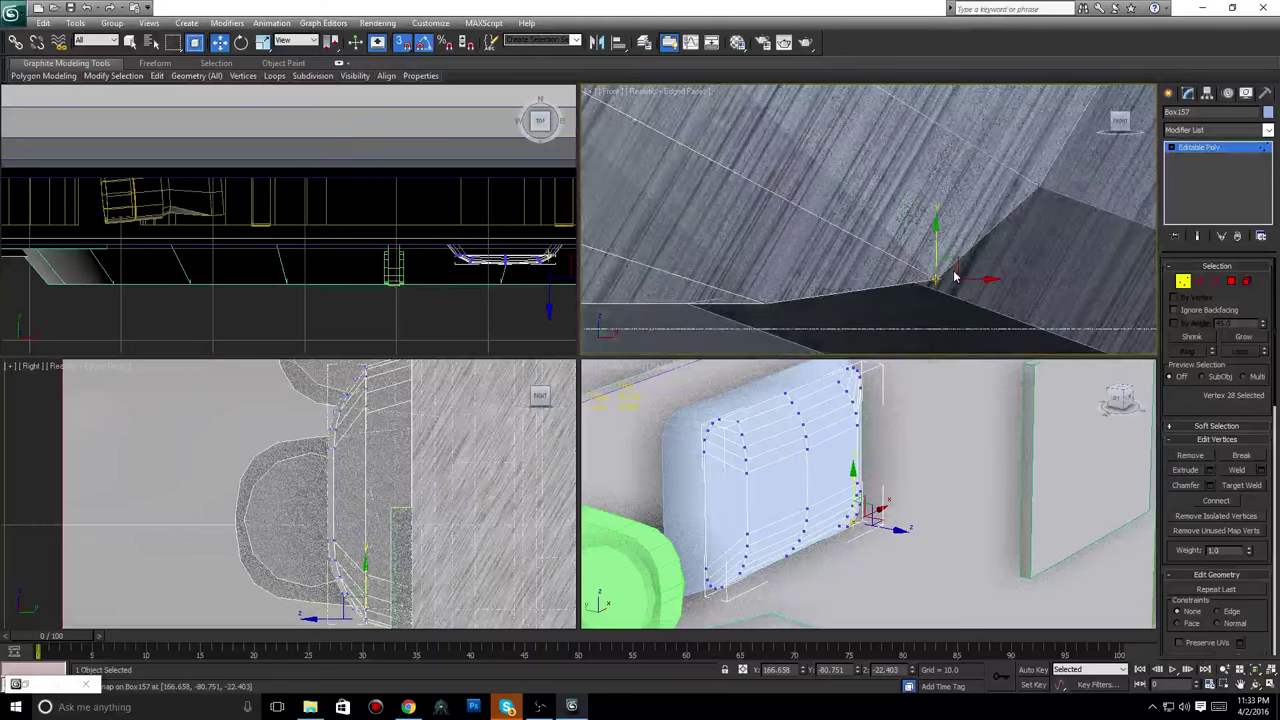
mouse_move(937, 277)
mouse_down()
mouse_move(887, 282)
mouse_move(879, 262)
mouse_move(891, 275)
mouse_move(873, 291)
mouse_up()
middle_drag(818, 296, 866, 289)
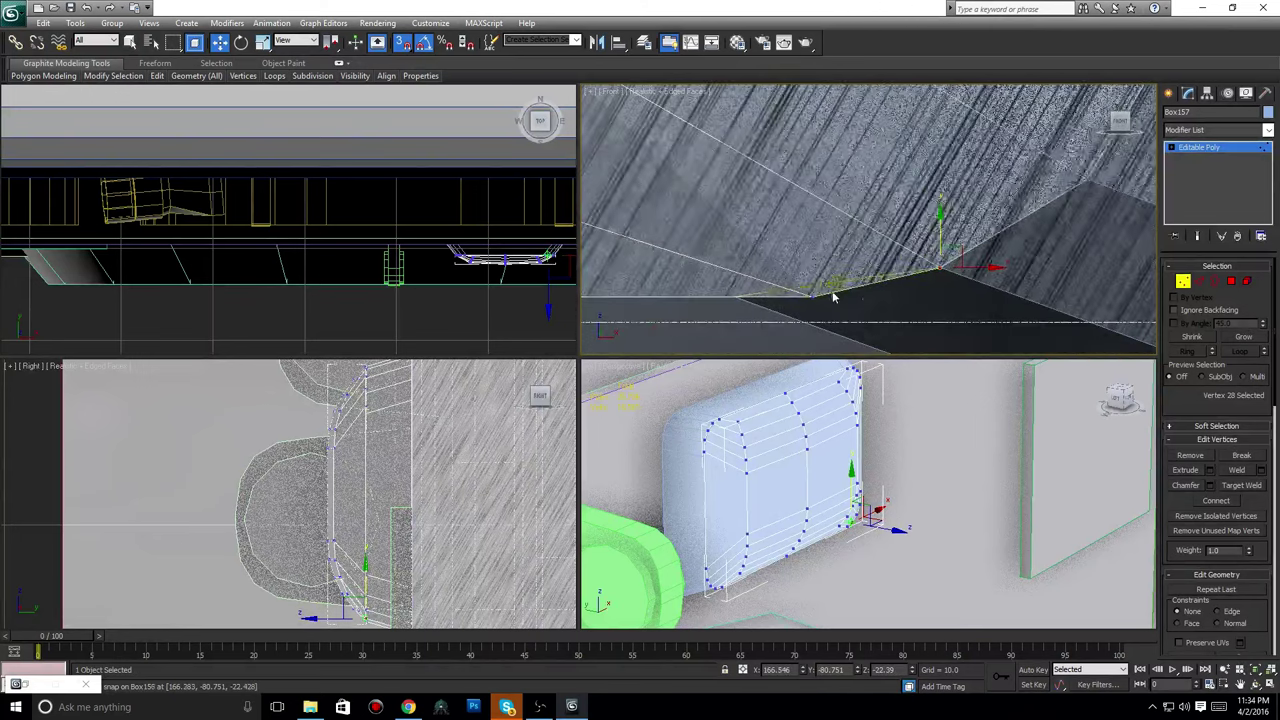
Slide the end vertex of the lower right corner curve along the light's bottom edge to X 166.021.
click(815, 298)
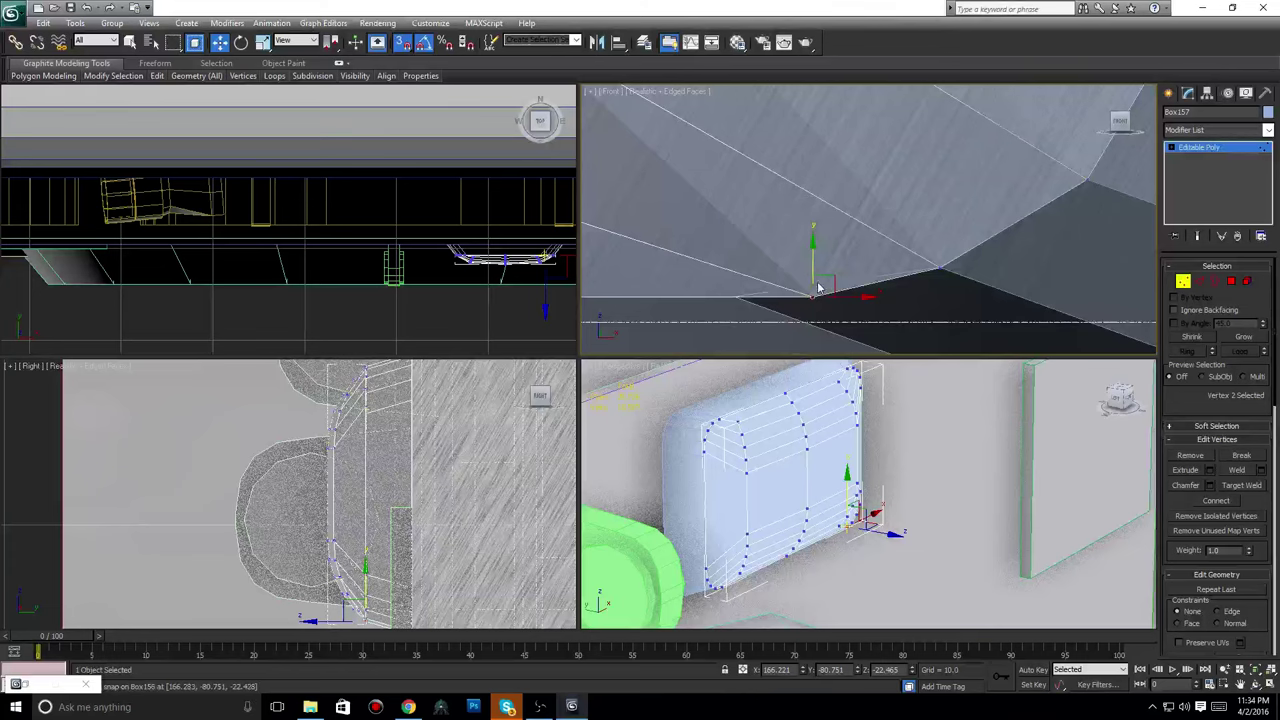
drag(863, 299, 775, 296)
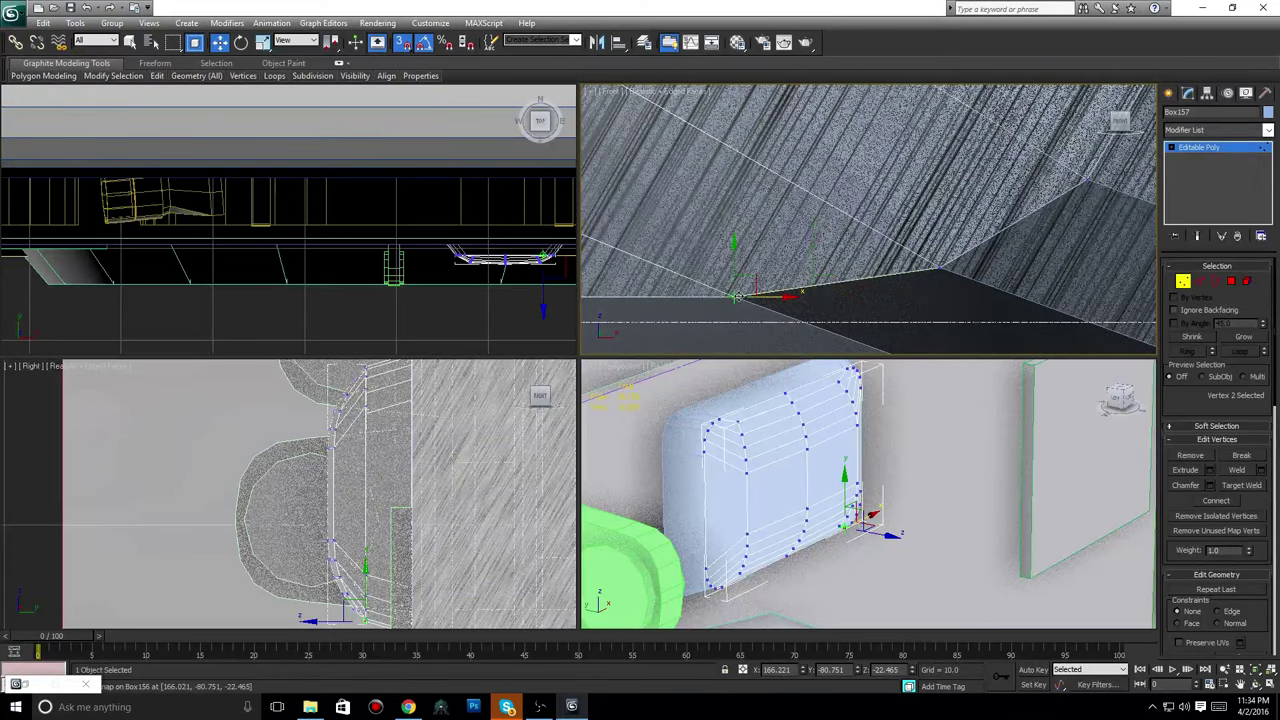
middle_drag(791, 283, 851, 280)
scroll(851, 281, up, 1)
scroll(851, 281, down, 5)
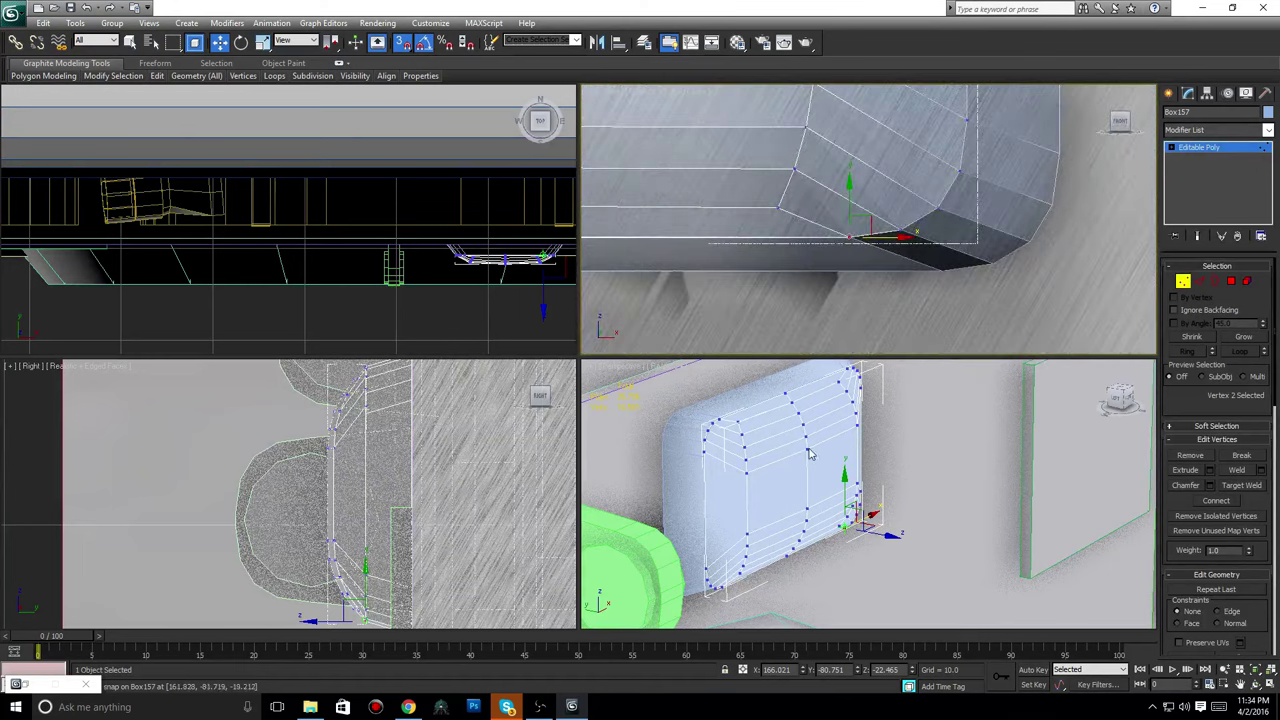
Raise the first vertex of the light's lower left corner curve to Z -21.265 in the front view.
middle_drag(890, 306, 903, 341)
scroll(916, 296, down, 7)
middle_drag(851, 234, 856, 293)
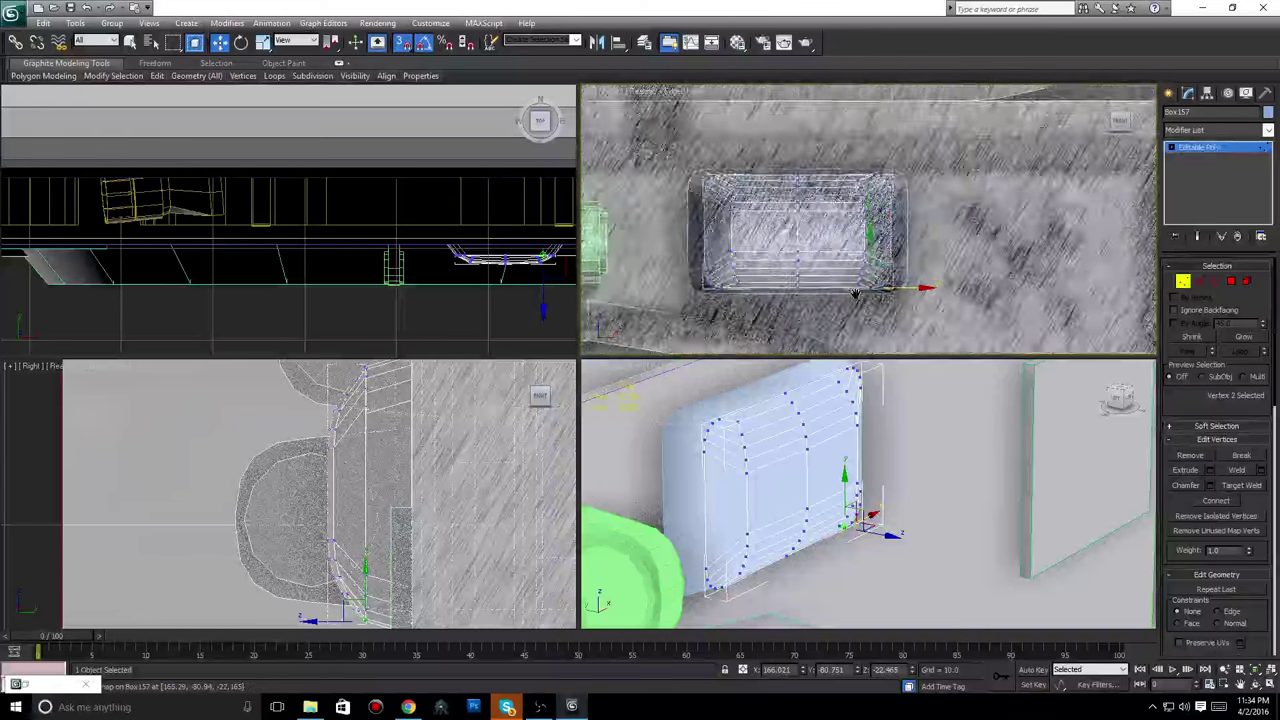
scroll(855, 293, up, 3)
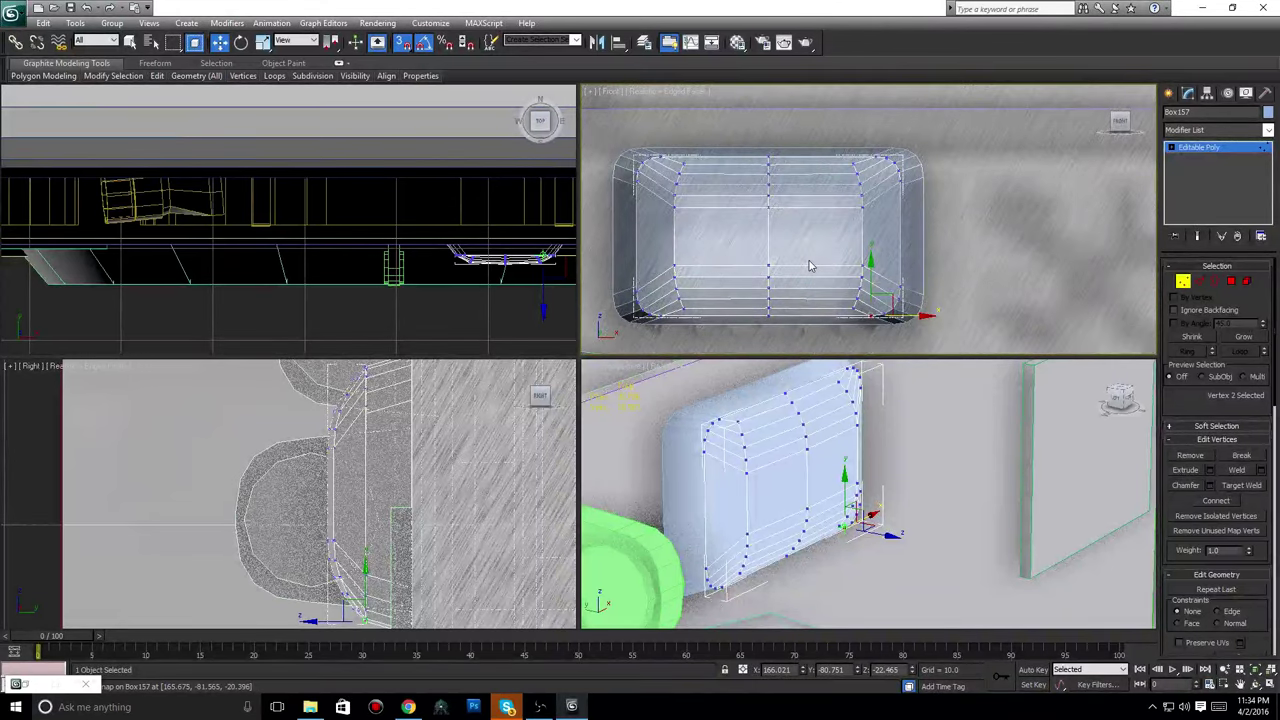
middle_drag(612, 284, 920, 235)
scroll(763, 259, up, 5)
scroll(765, 259, down, 3)
scroll(917, 249, up, 3)
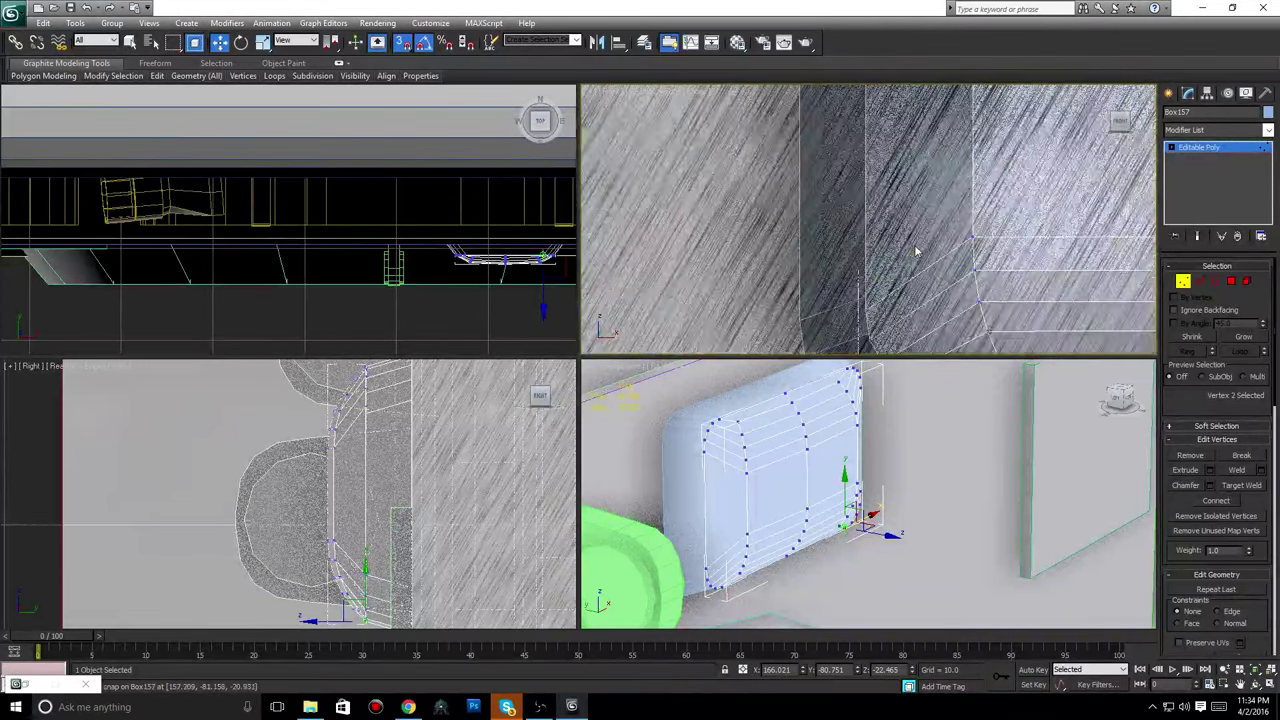
scroll(916, 251, up, 2)
middle_drag(911, 300, 893, 232)
click(840, 271)
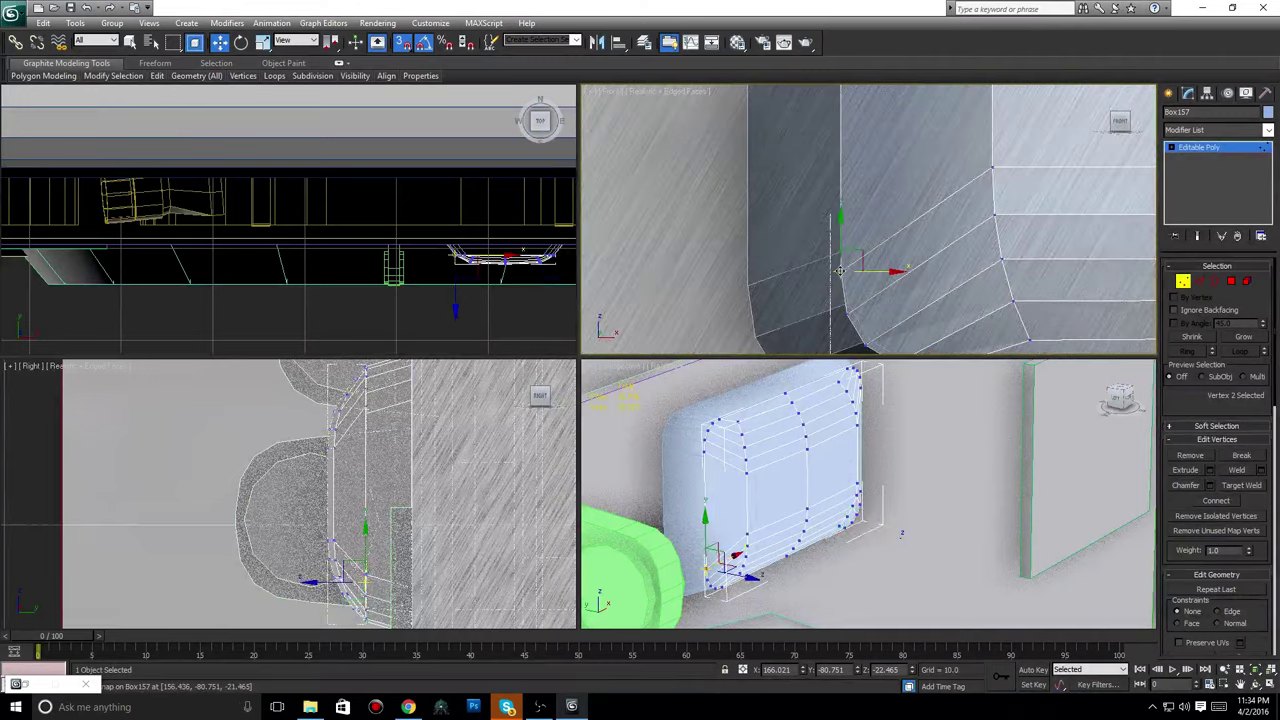
scroll(840, 270, up, 3)
click(806, 272)
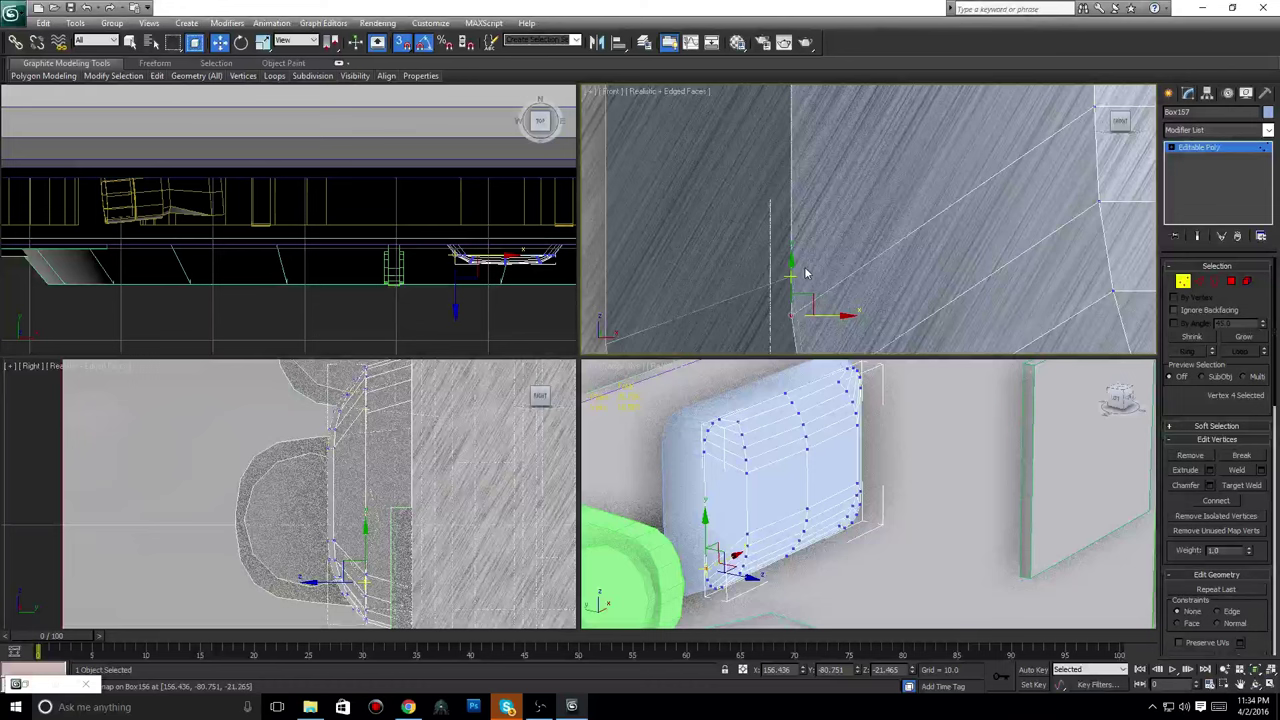
drag(792, 292, 800, 273)
Move the second vertex of the lower left corner curve to X 156.511, Z -21.79.
scroll(842, 308, down, 2)
middle_drag(838, 345, 802, 268)
scroll(828, 298, up, 3)
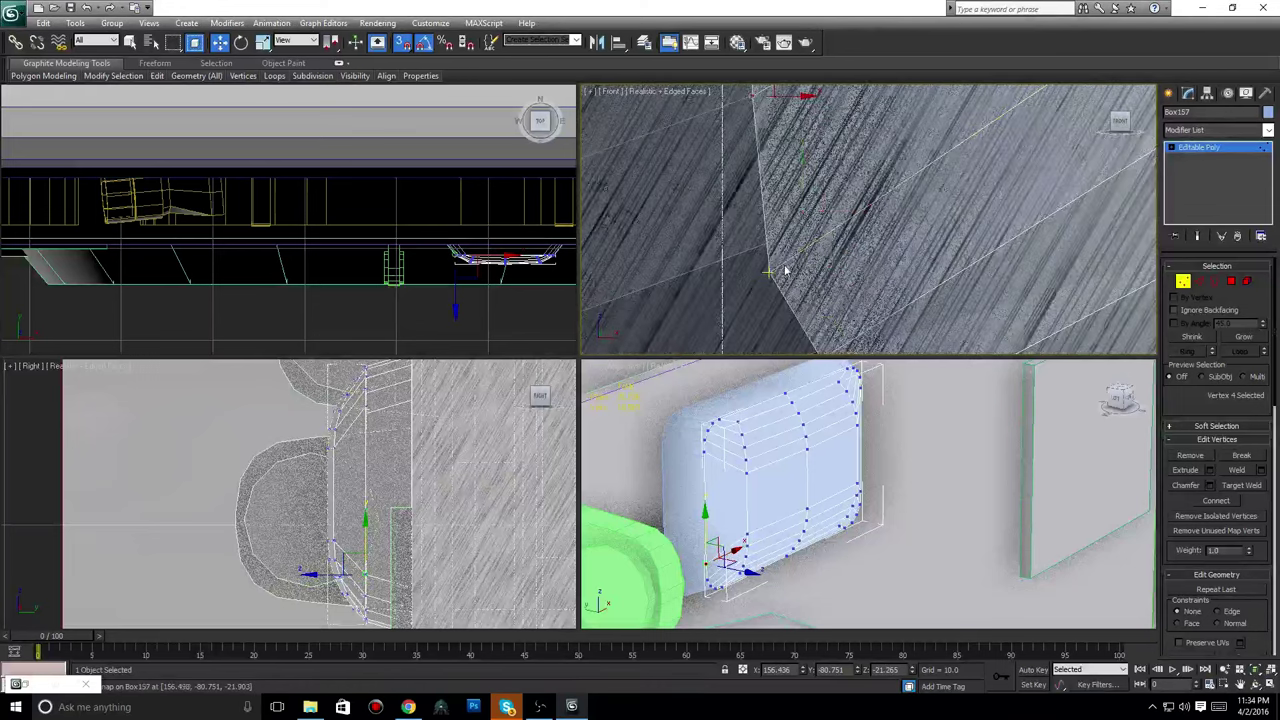
click(770, 274)
drag(771, 251, 775, 242)
click(812, 248)
click(770, 240)
middle_drag(828, 258, 793, 190)
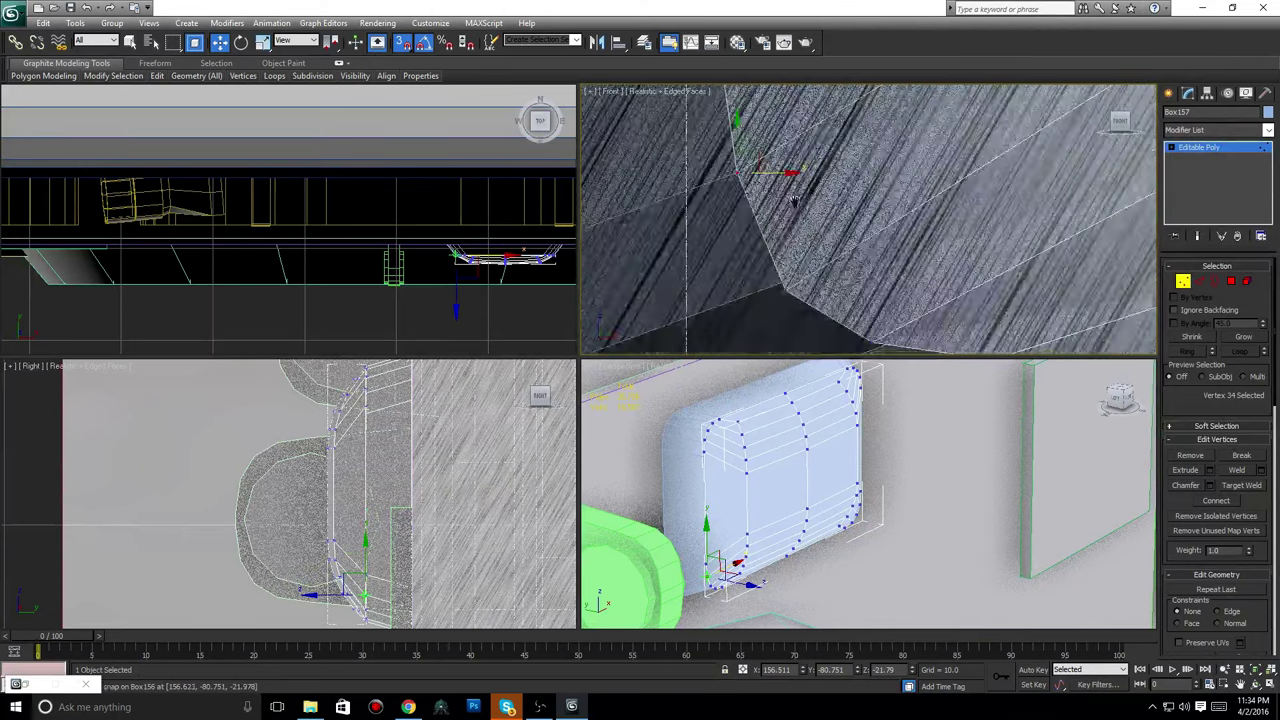
Nudge the third vertex of the lower left corner curve inward and slide its bottom end vertex to X 157.636, Z -22.465.
click(786, 292)
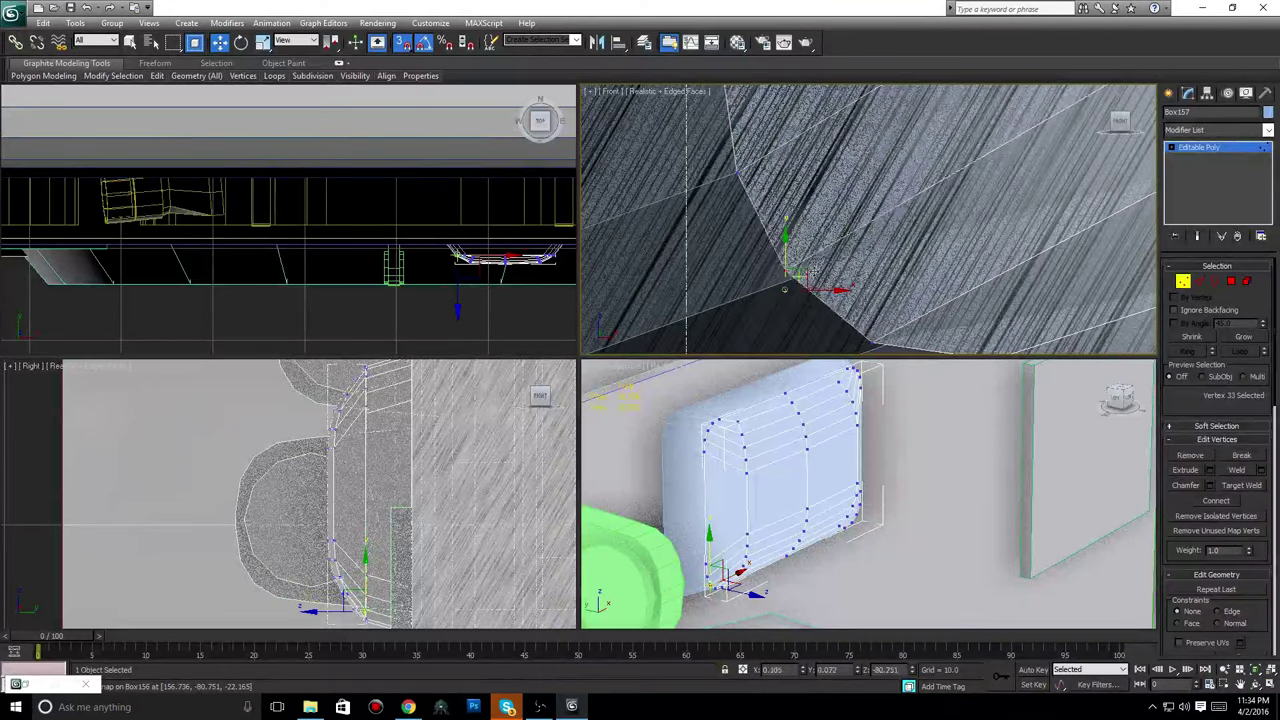
drag(786, 265, 832, 278)
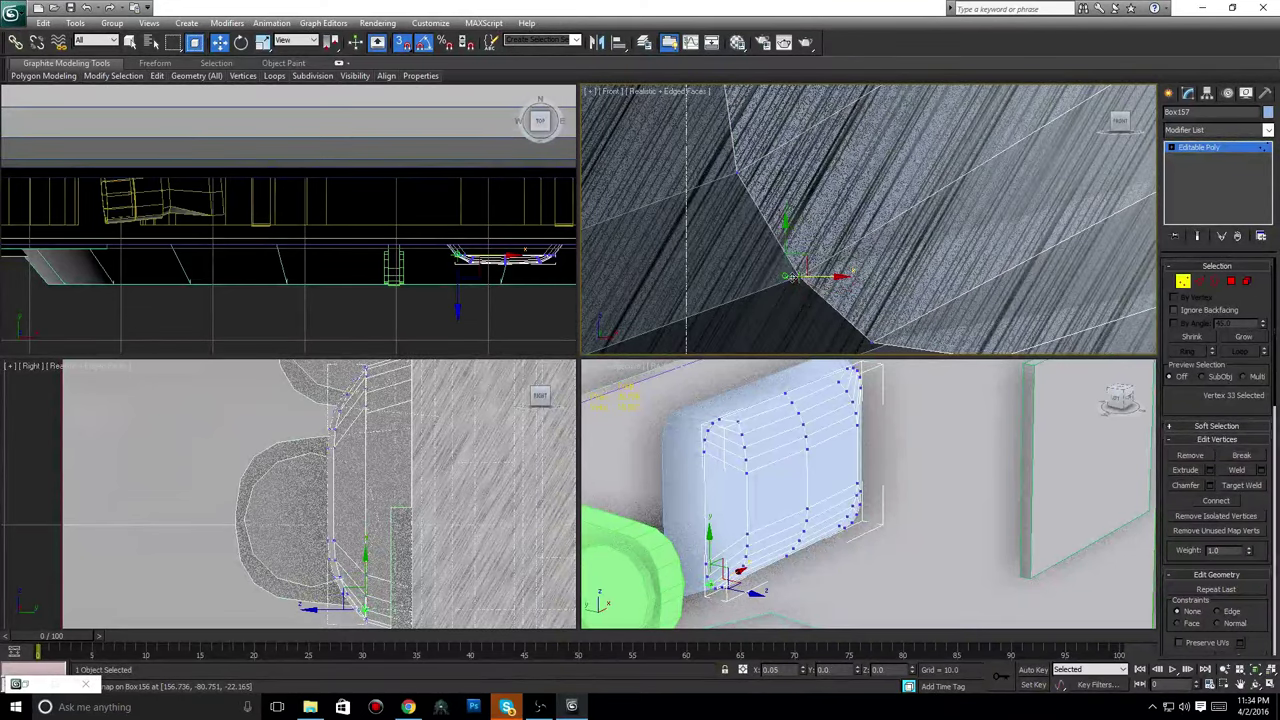
middle_drag(897, 347, 860, 309)
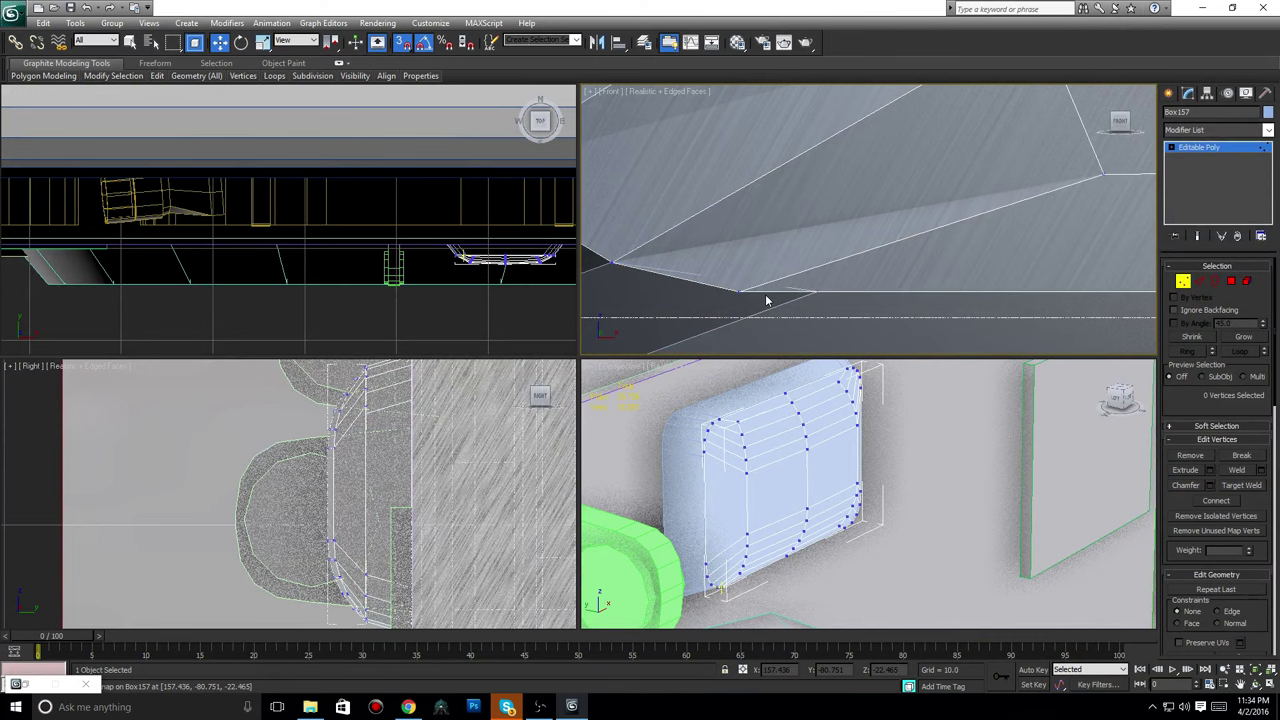
click(737, 291)
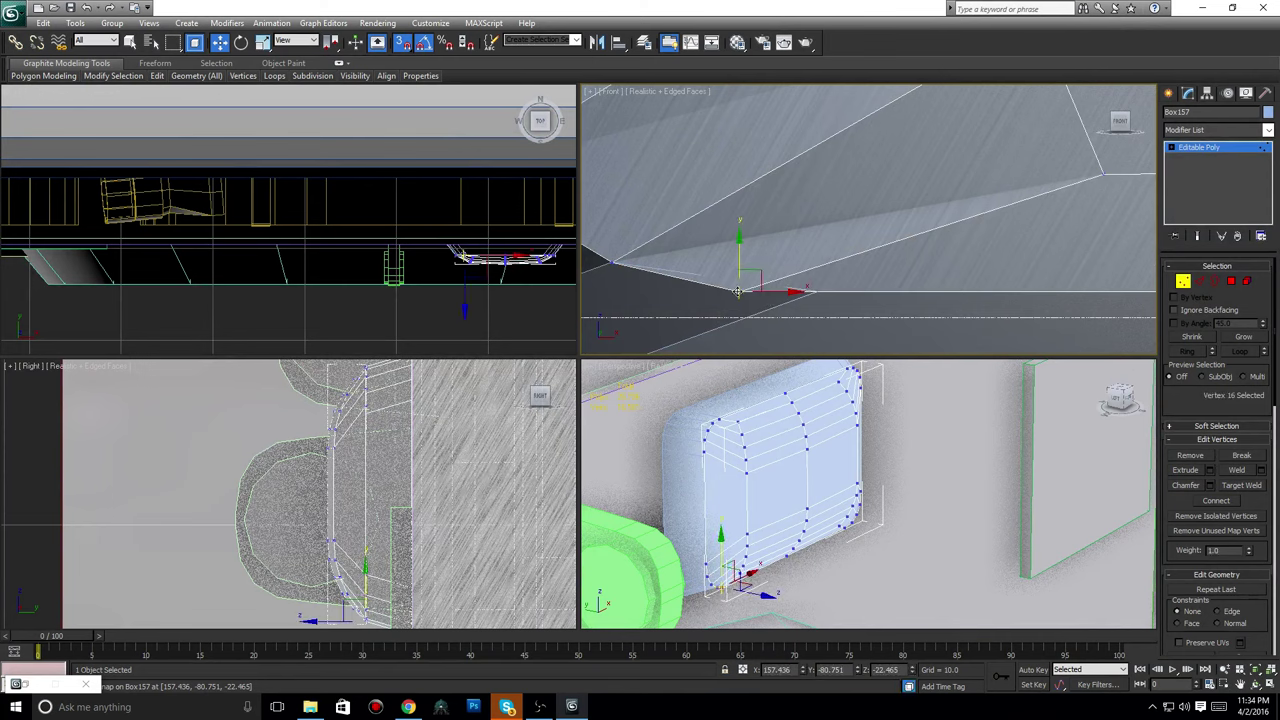
drag(780, 291, 932, 297)
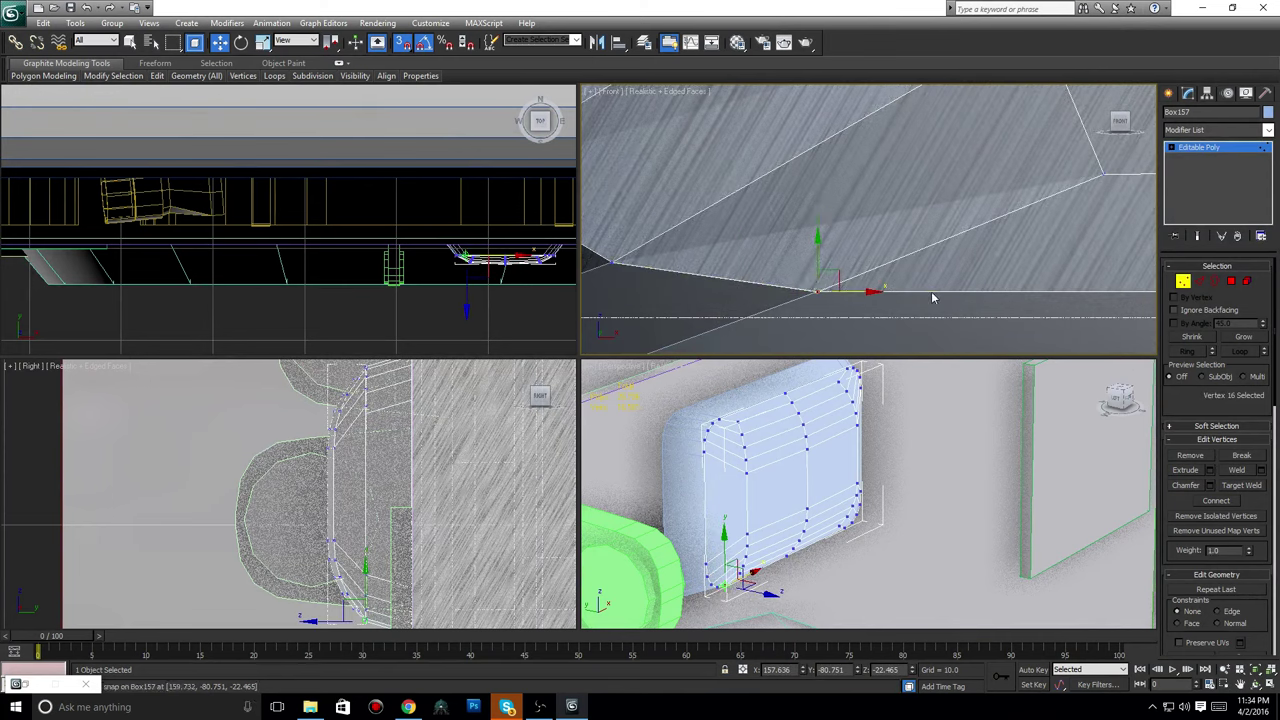
Lower the first vertex of the light's upper left corner curve to Z -17.158.
scroll(815, 281, down, 5)
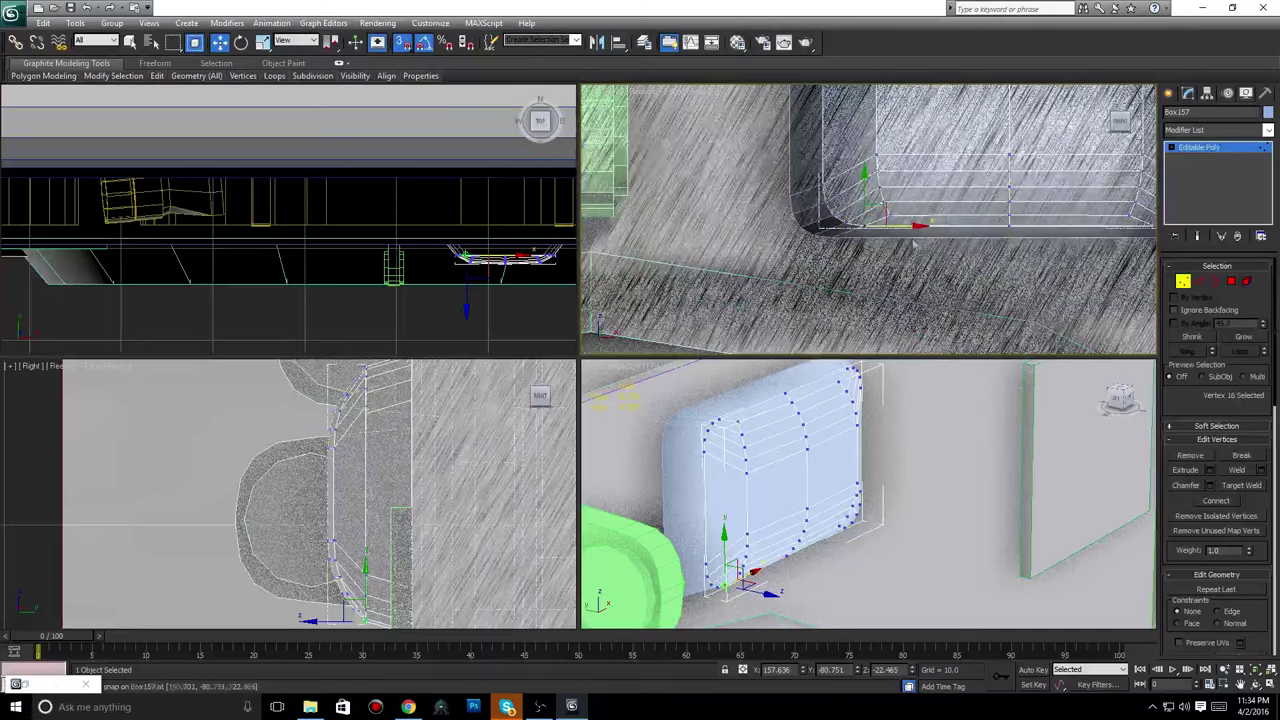
scroll(914, 244, down, 2)
middle_drag(914, 244, 800, 350)
scroll(775, 165, up, 4)
middle_drag(775, 165, 886, 260)
scroll(871, 218, up, 8)
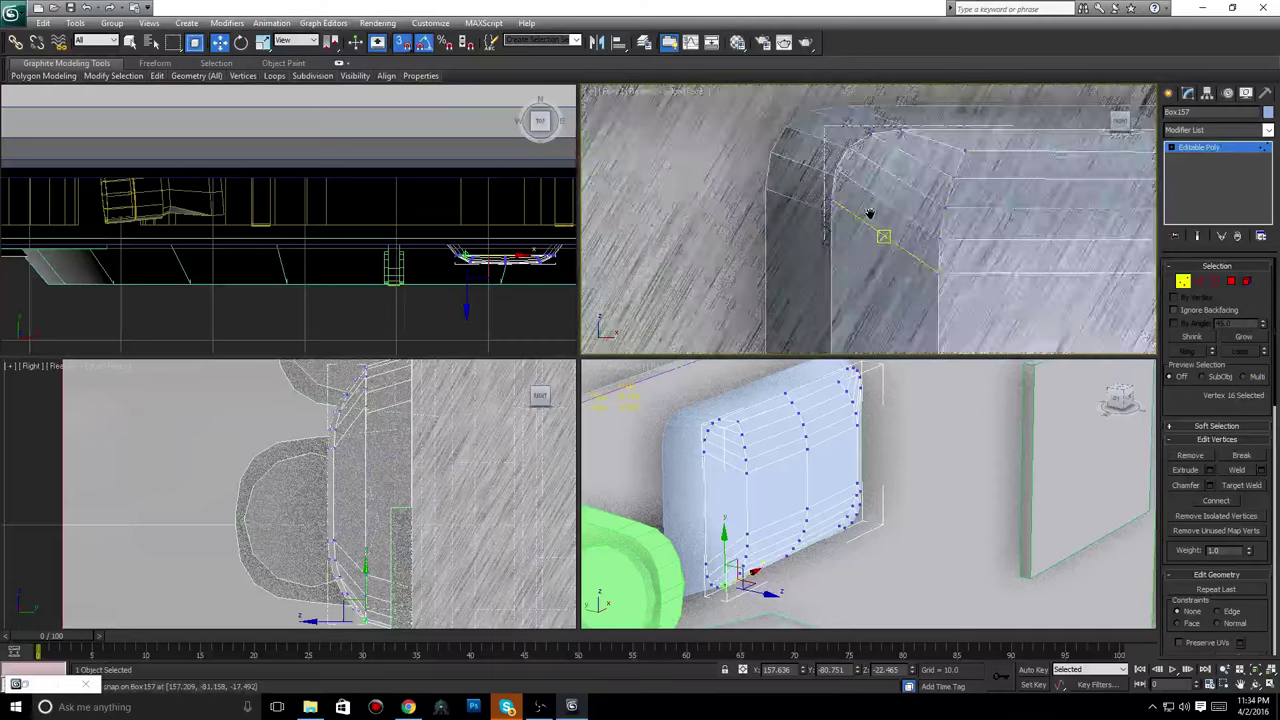
click(720, 141)
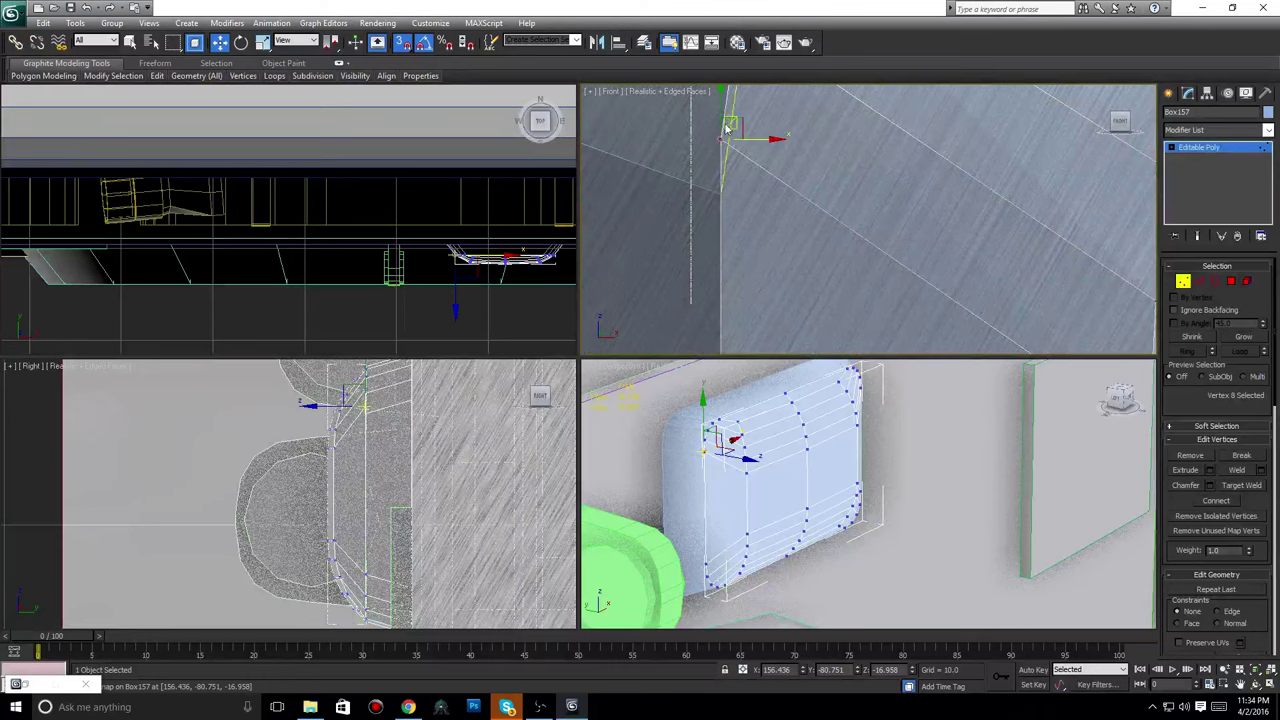
middle_drag(721, 117, 768, 281)
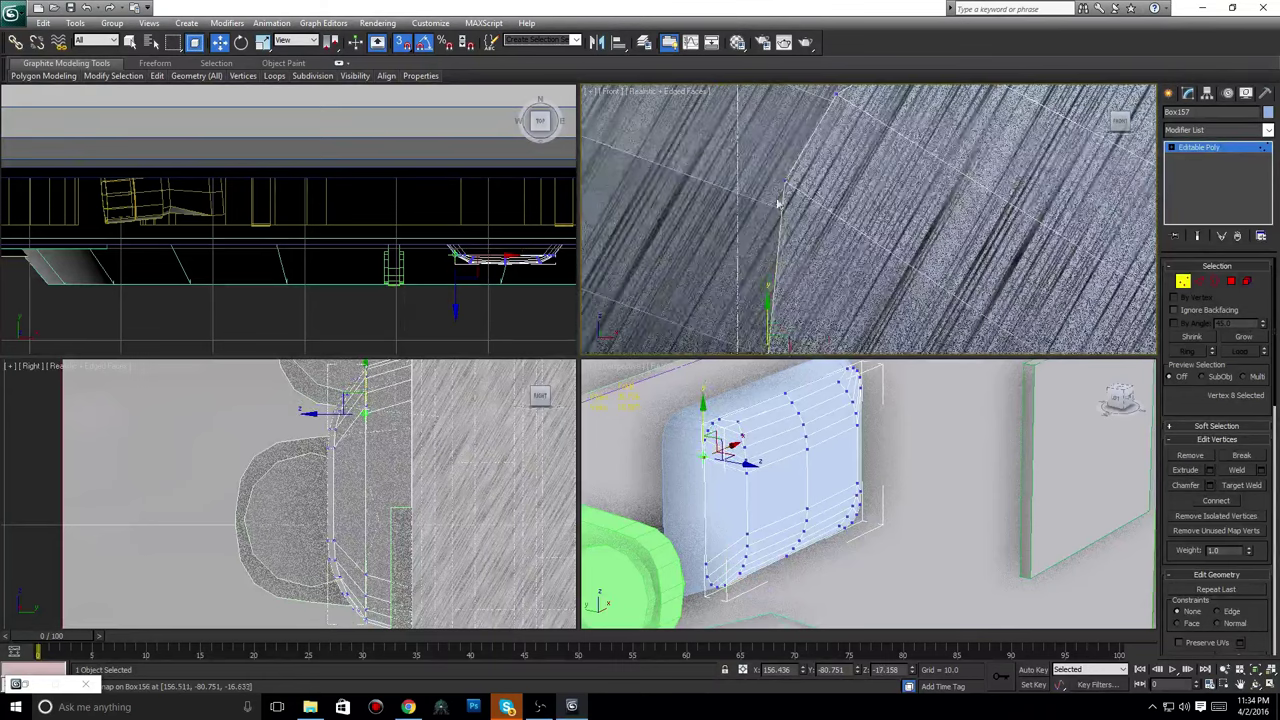
Move the second vertex of the upper left corner curve to X 156.511, Z -16.633 and shift the third vertex inward.
click(786, 181)
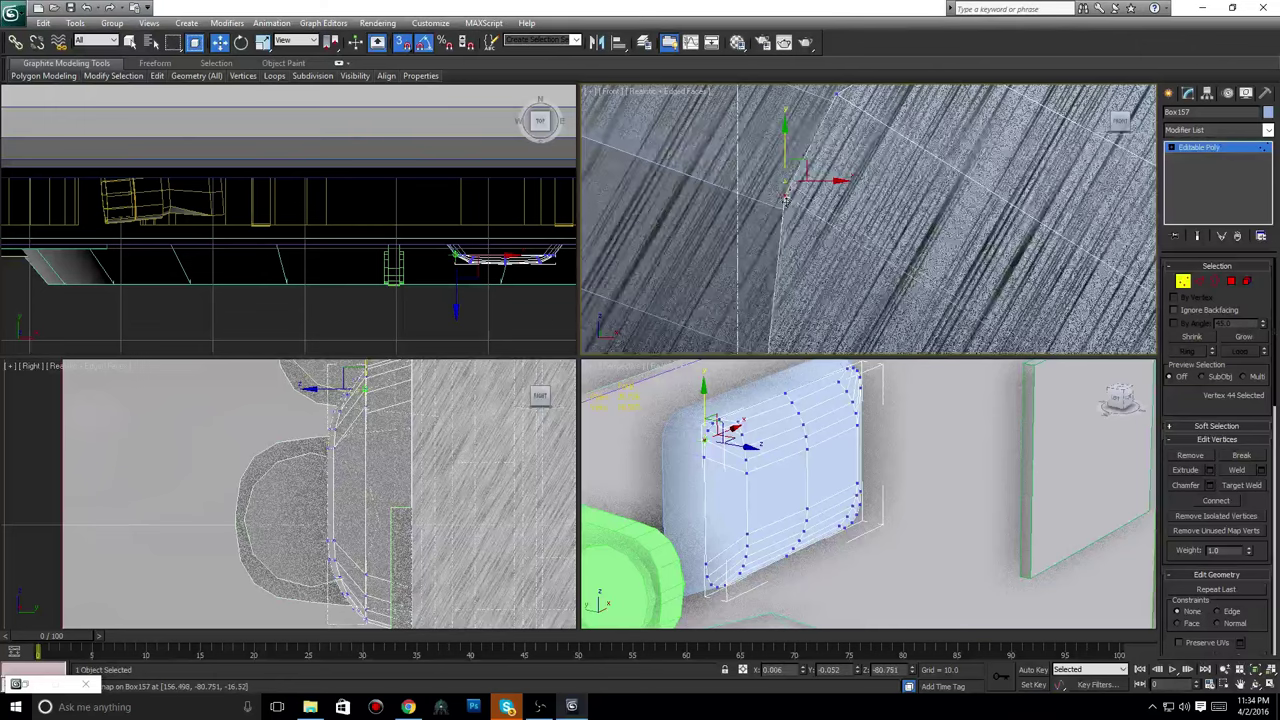
drag(786, 180, 840, 212)
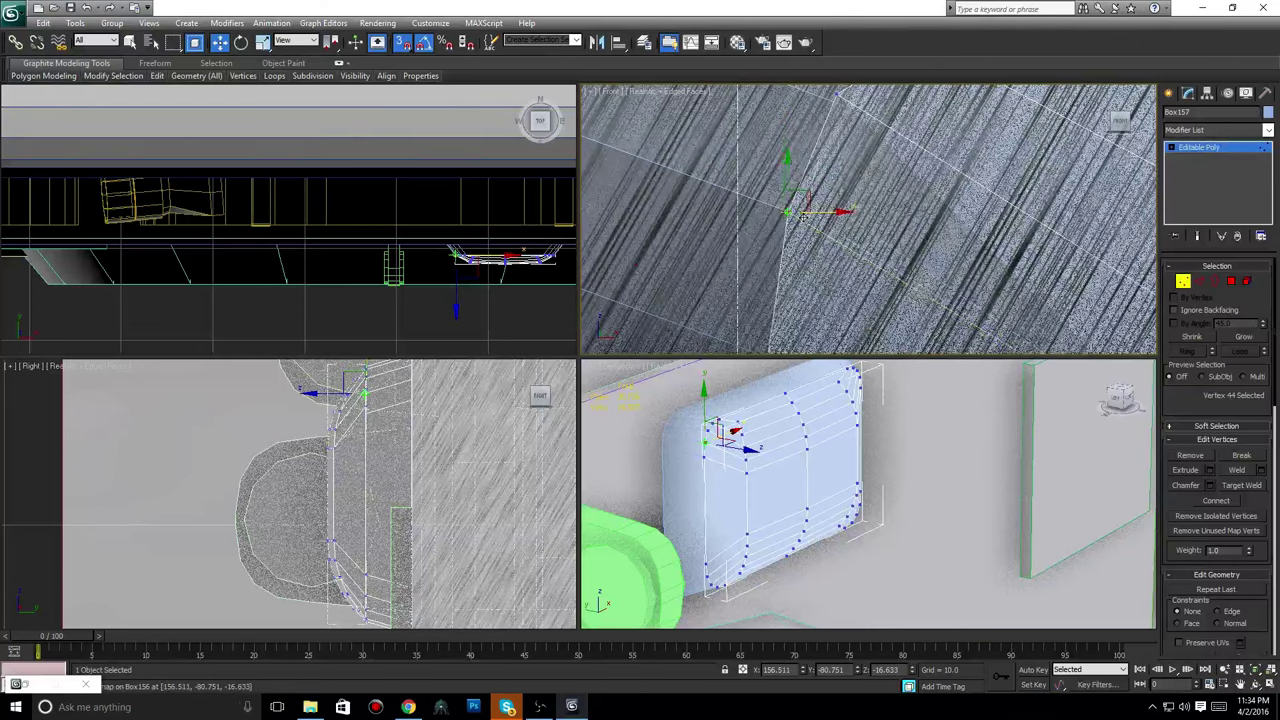
middle_drag(829, 174, 777, 268)
click(783, 188)
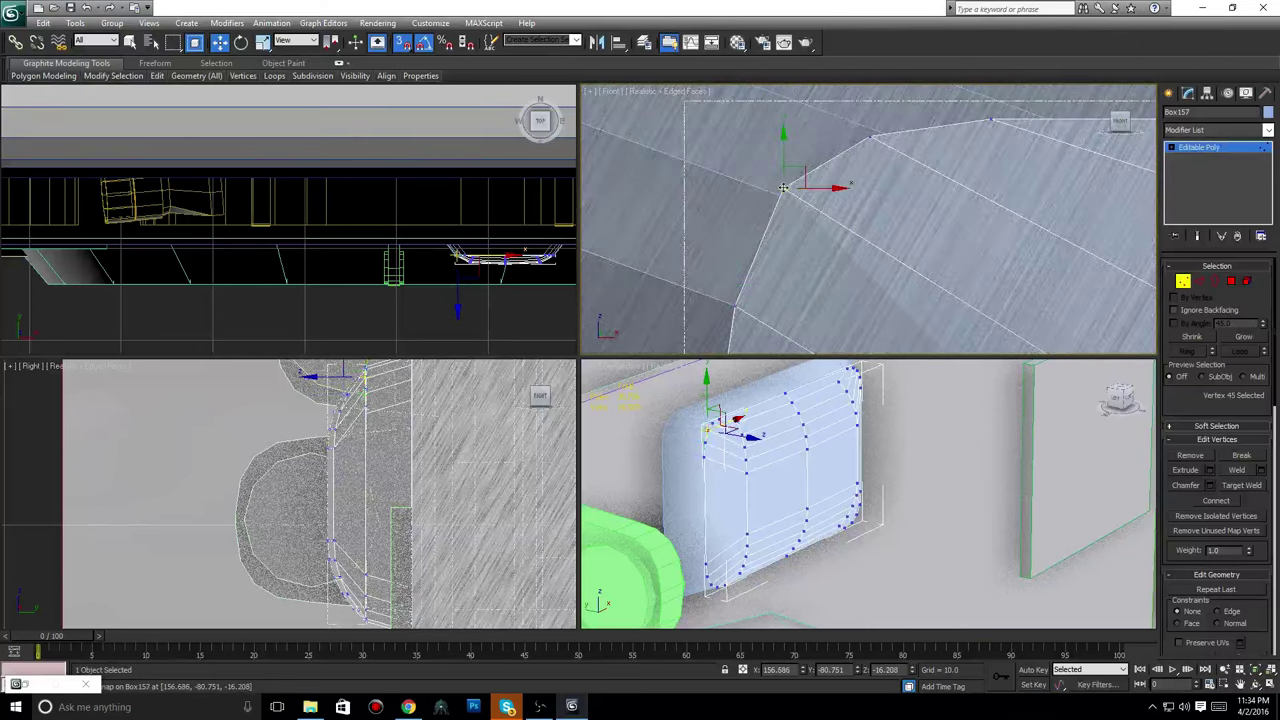
mouse_move(783, 188)
mouse_down()
mouse_move(776, 198)
mouse_move(802, 218)
mouse_move(790, 255)
mouse_up()
drag(790, 256, 825, 208)
Move the fourth vertex of the upper left corner curve to X 157.111, Z -16.033.
middle_drag(832, 222, 769, 246)
click(808, 160)
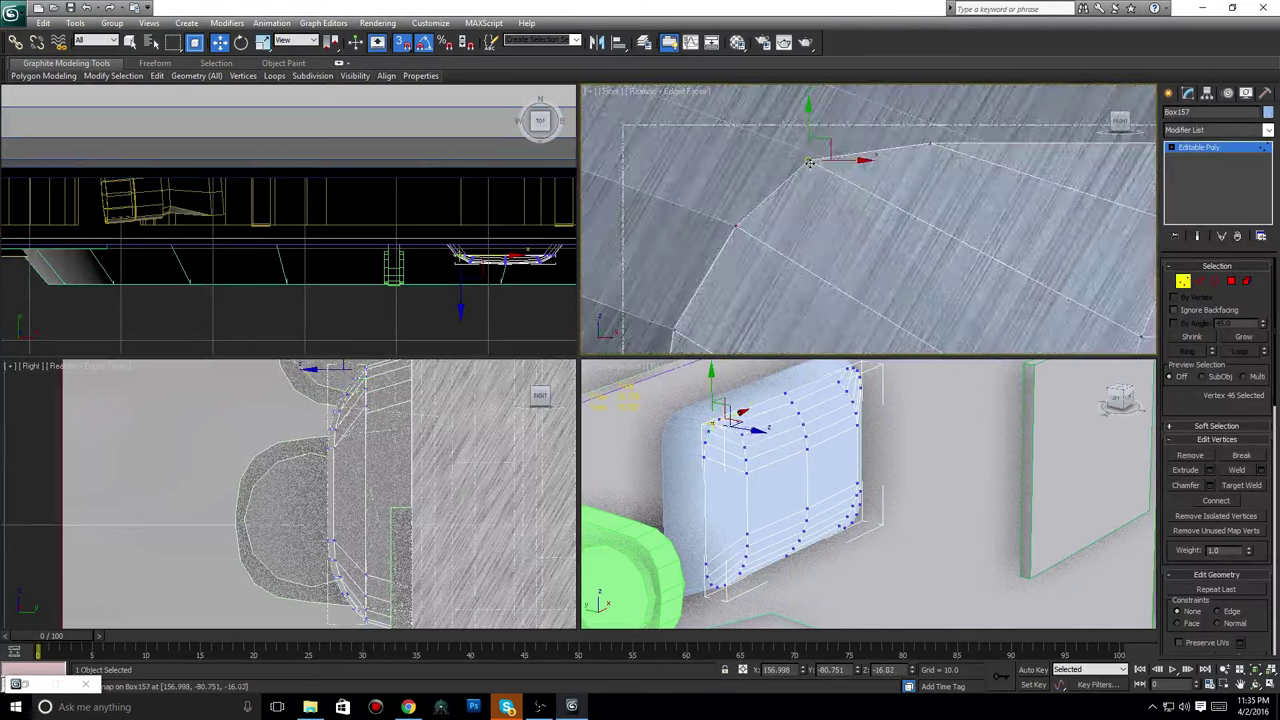
middle_drag(856, 197, 860, 240)
scroll(786, 234, up, 3)
mouse_move(737, 182)
mouse_down()
mouse_move(777, 191)
mouse_move(745, 191)
mouse_move(740, 170)
mouse_up()
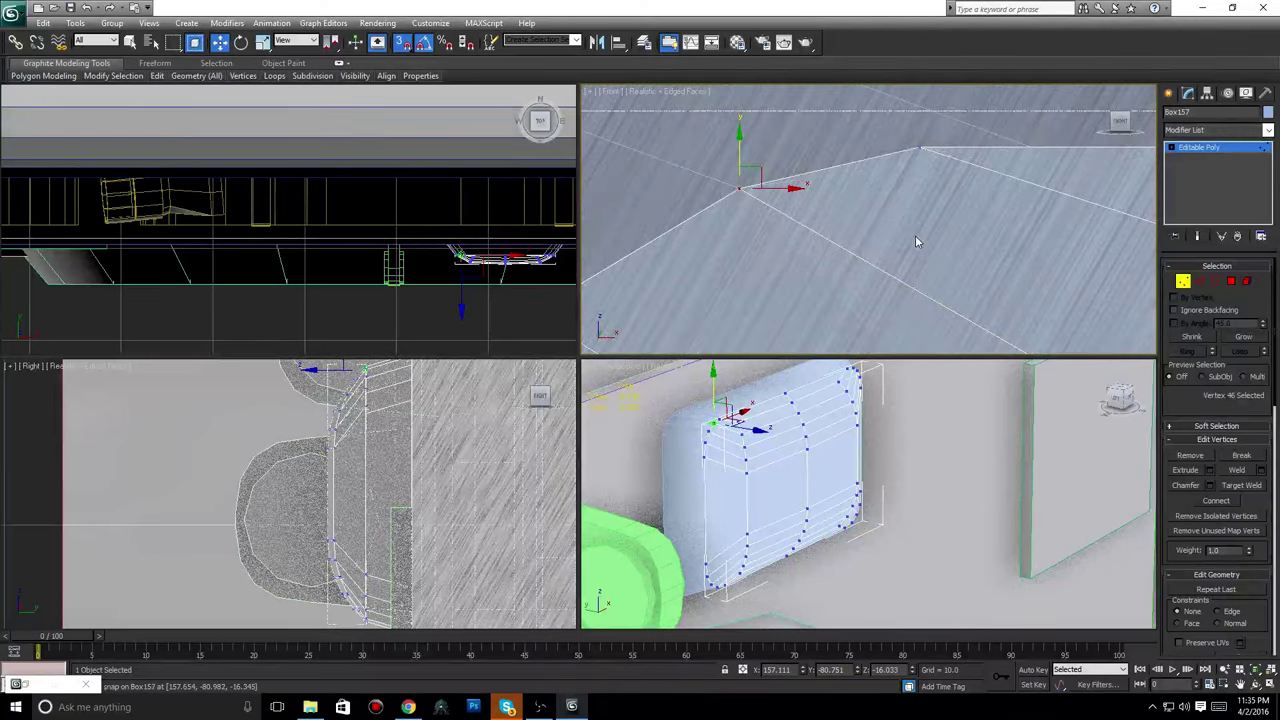
Slide the top end vertex of the upper left corner curve to X 157.636, Z -15.958.
middle_drag(907, 212, 804, 242)
click(812, 177)
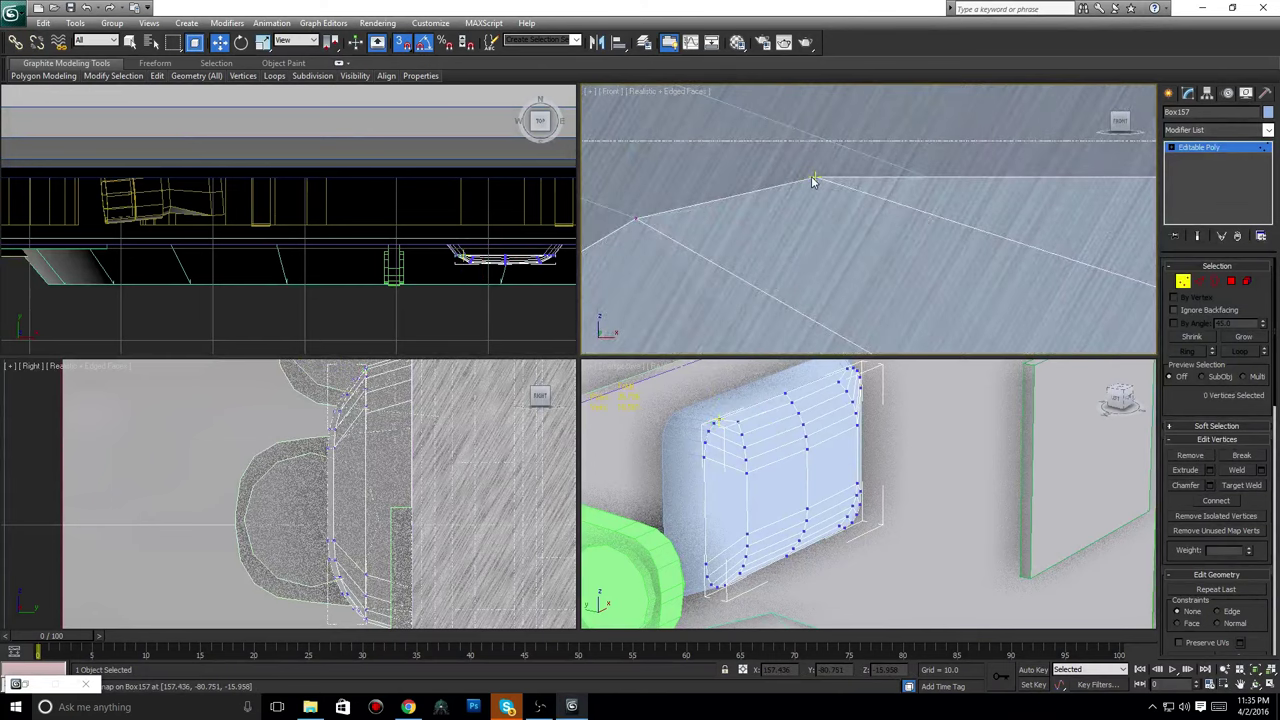
drag(811, 180, 990, 208)
Slide the top end vertex of the light's upper right corner curve to X 166.021, Z -15.958.
scroll(893, 265, down, 5)
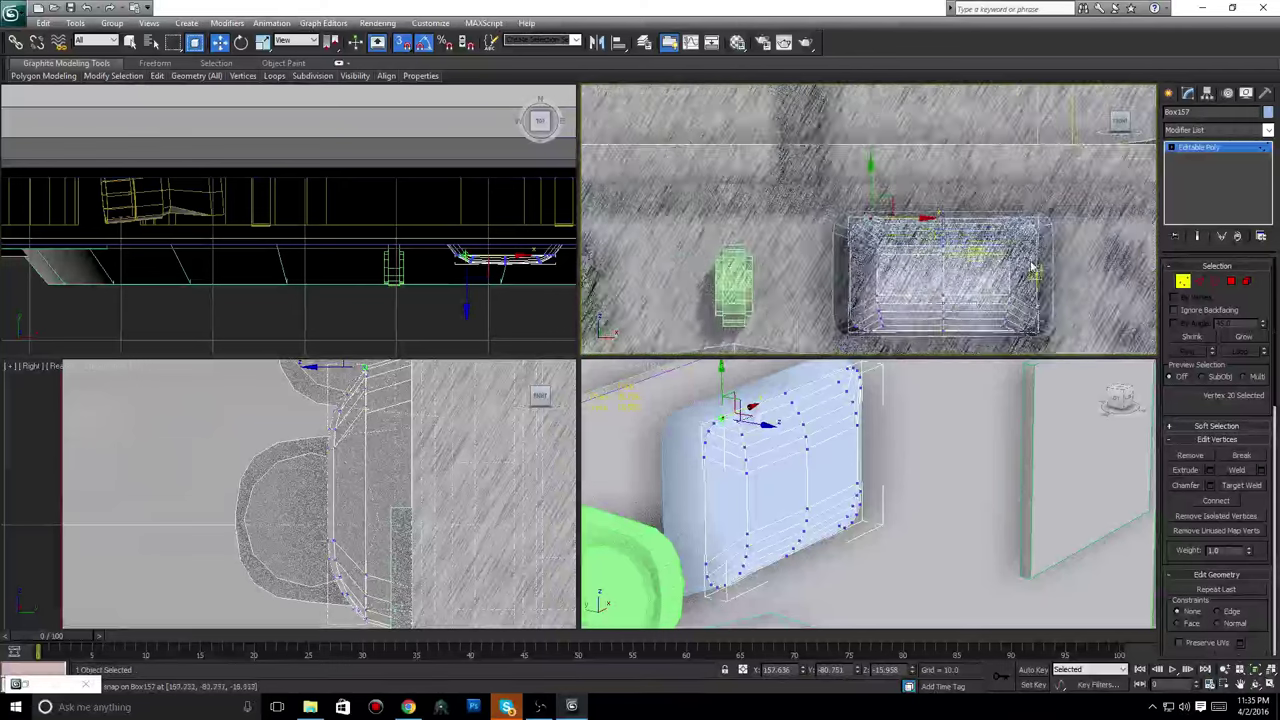
alt+middle_drag(893, 265, 953, 275)
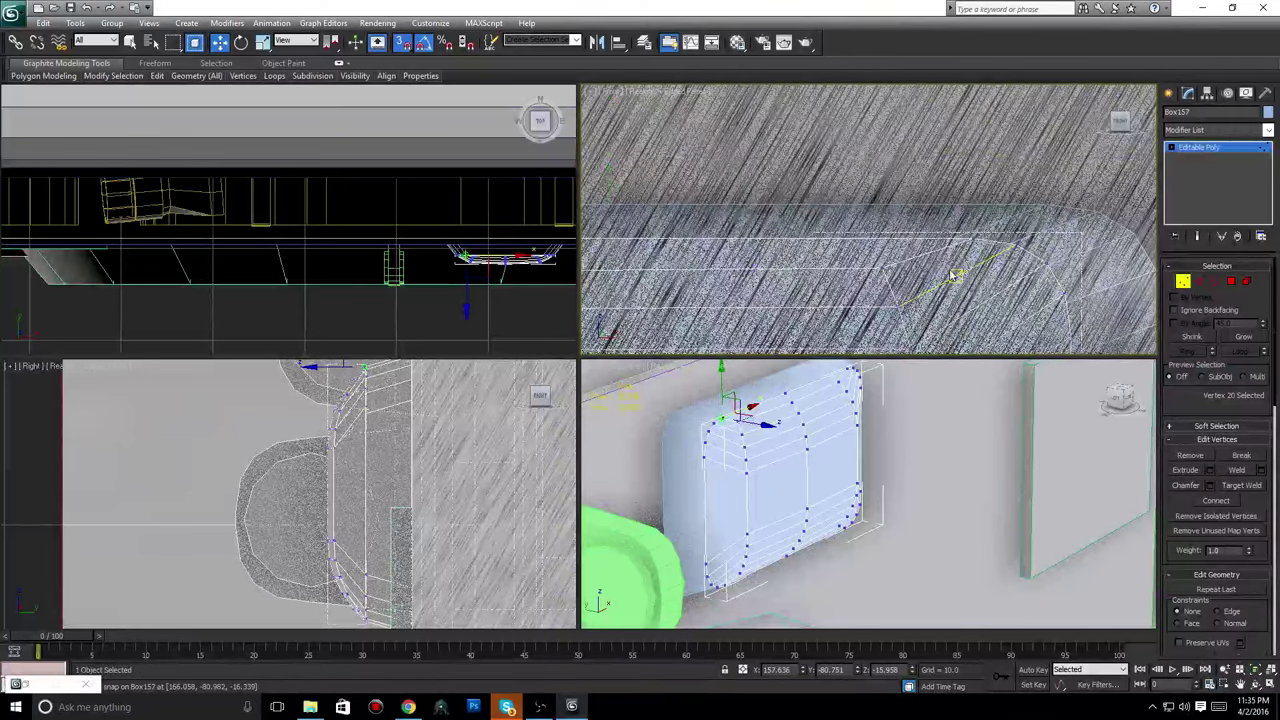
scroll(953, 275, up, 5)
click(893, 242)
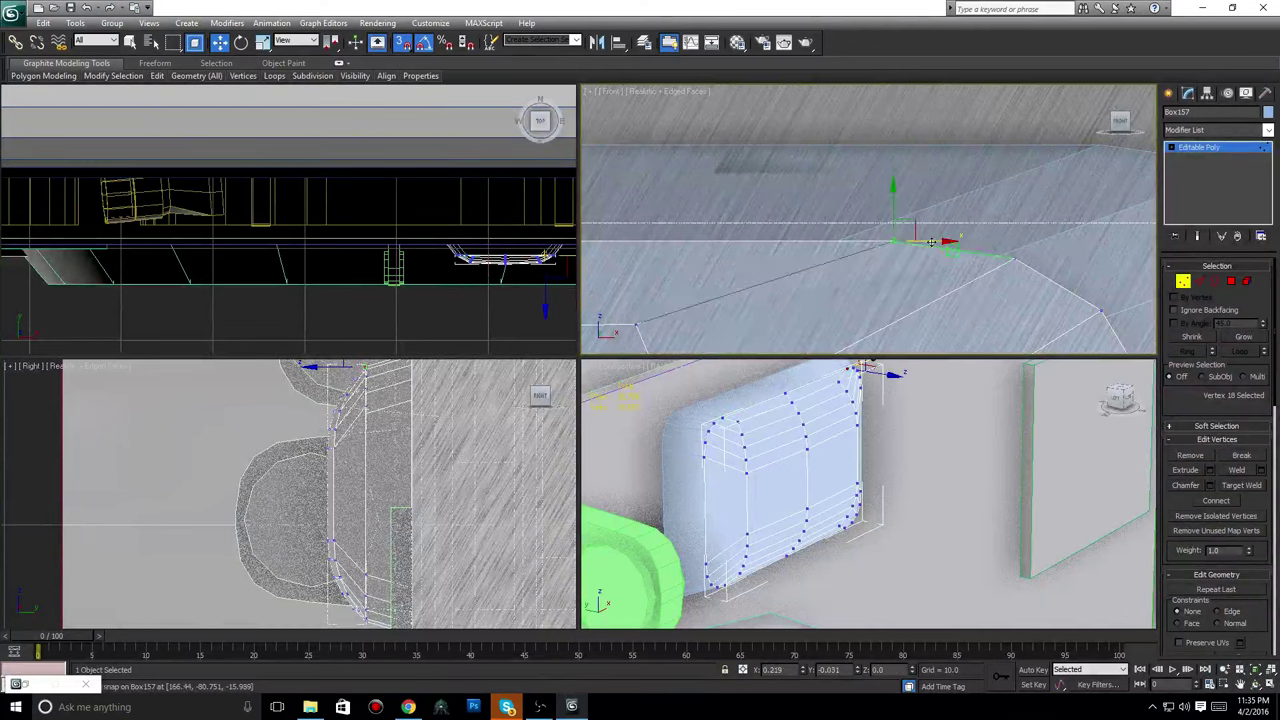
drag(945, 241, 868, 241)
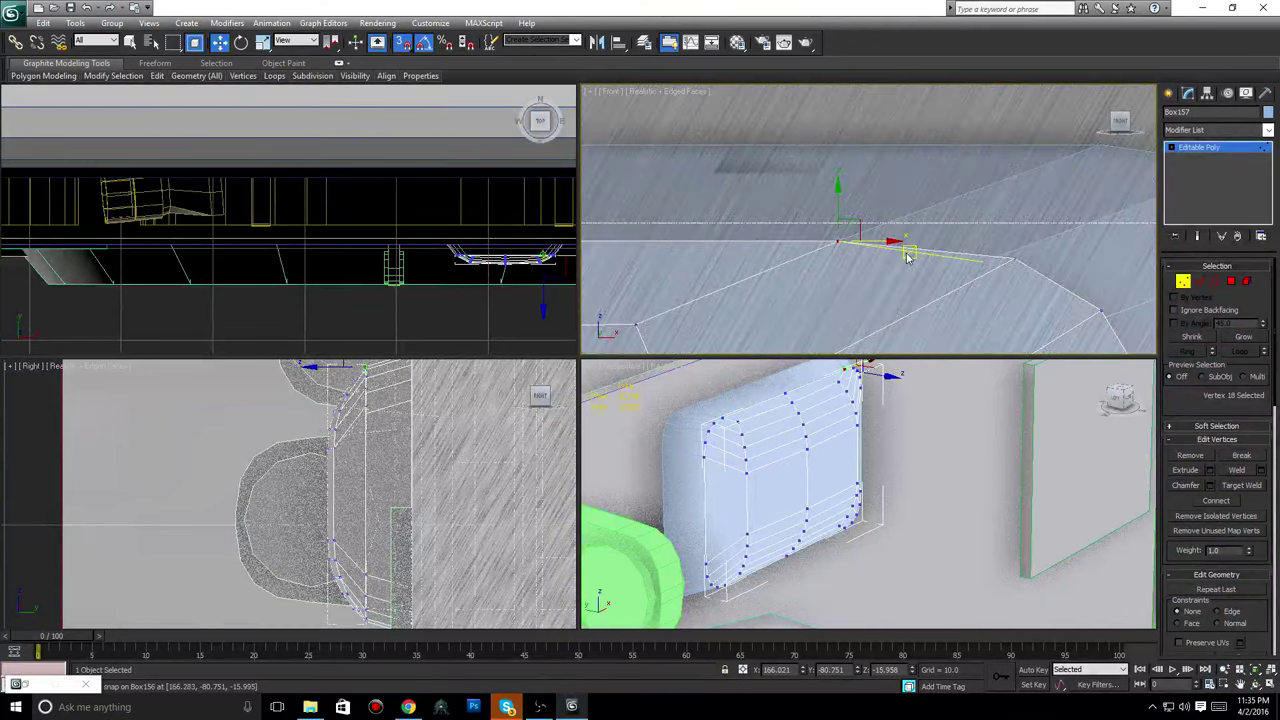
Move the second vertex of the light's upper right corner curve to X 166.546, Z -16.033.
middle_drag(909, 267, 867, 264)
click(975, 256)
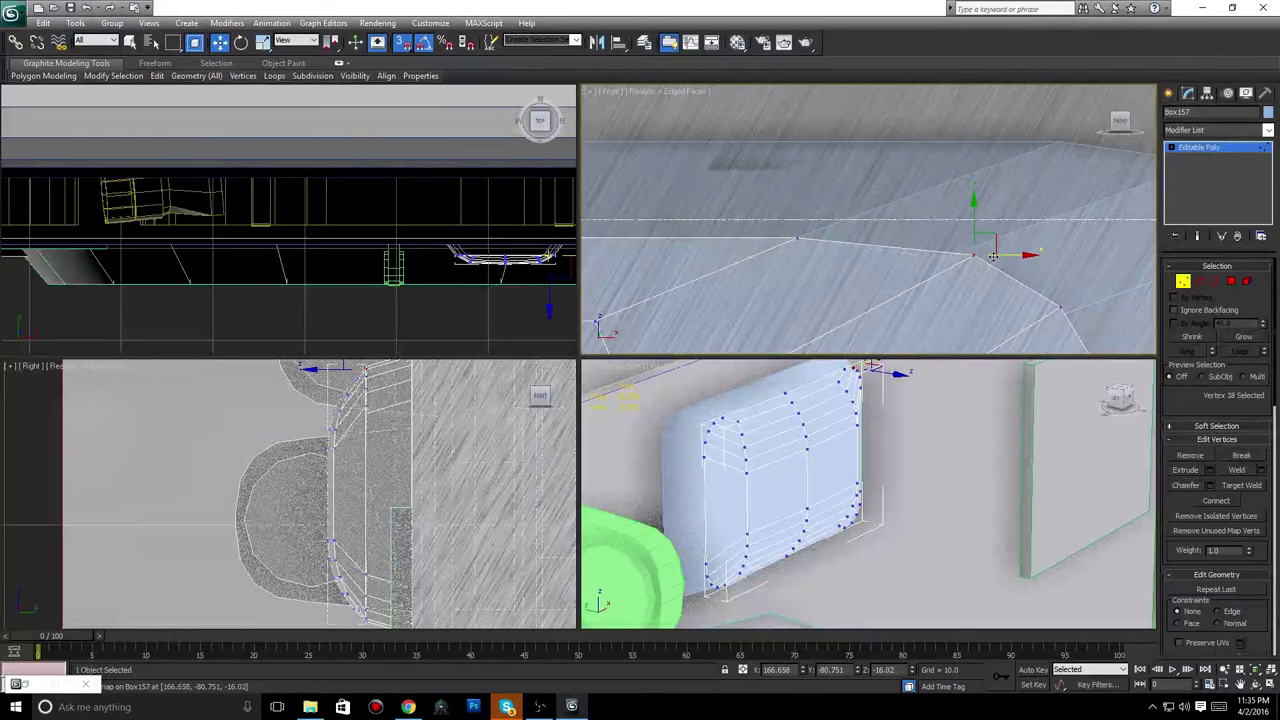
drag(970, 257, 940, 272)
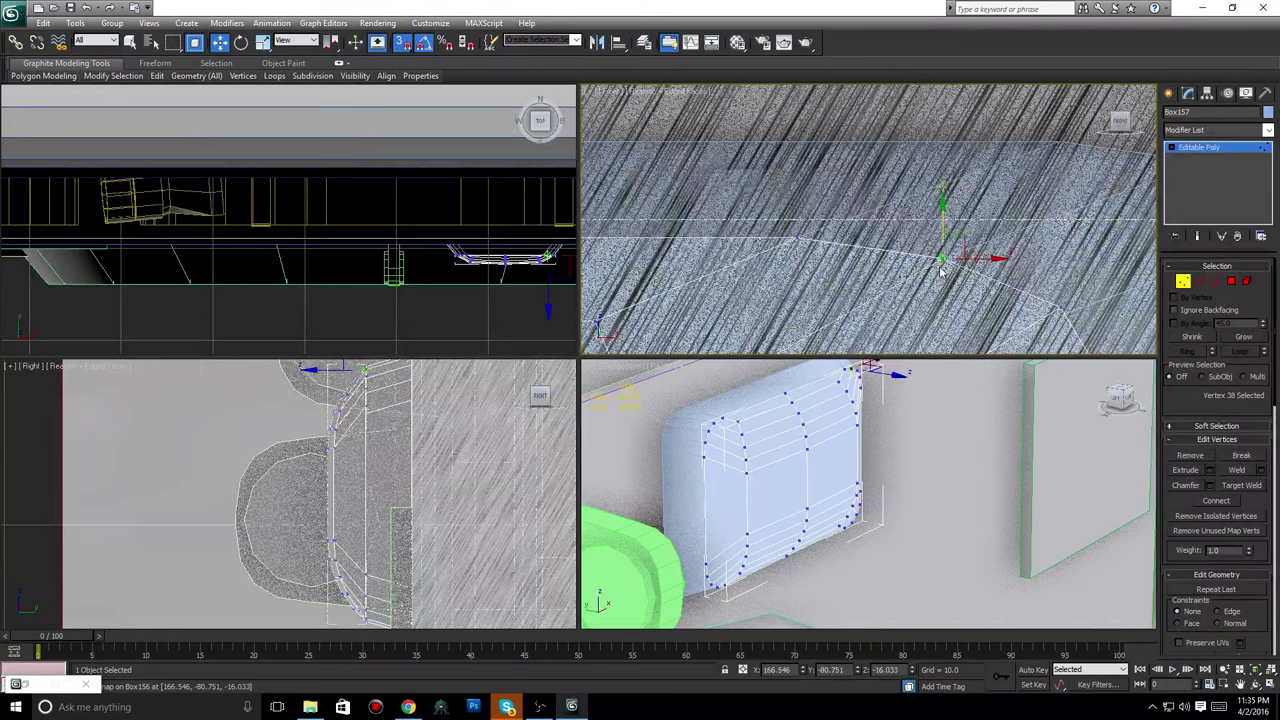
scroll(943, 273, up, 3)
middle_drag(890, 268, 771, 236)
scroll(775, 240, down, 4)
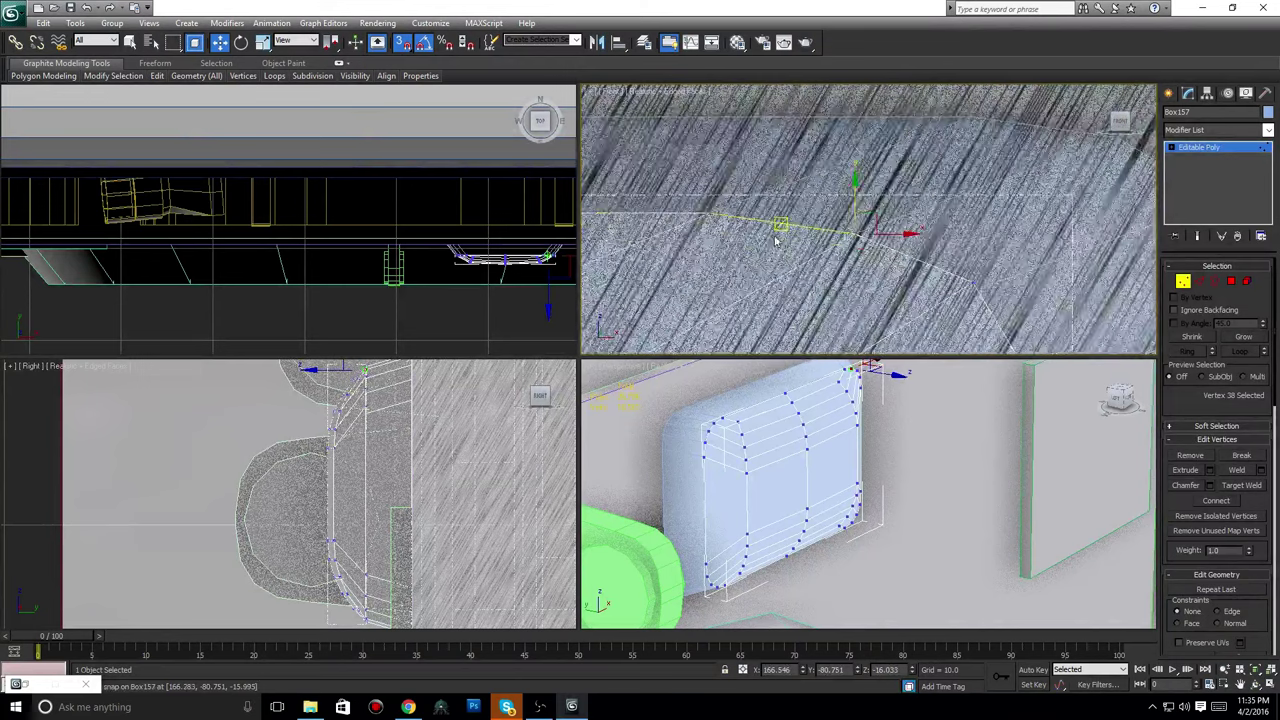
Move the third vertex of the upper right corner curve to X 166.921, Z -16.258.
middle_drag(985, 299, 903, 240)
click(944, 254)
mouse_move(889, 199)
mouse_down()
mouse_move(866, 266)
mouse_move(860, 240)
mouse_move(880, 249)
mouse_move(870, 256)
mouse_up()
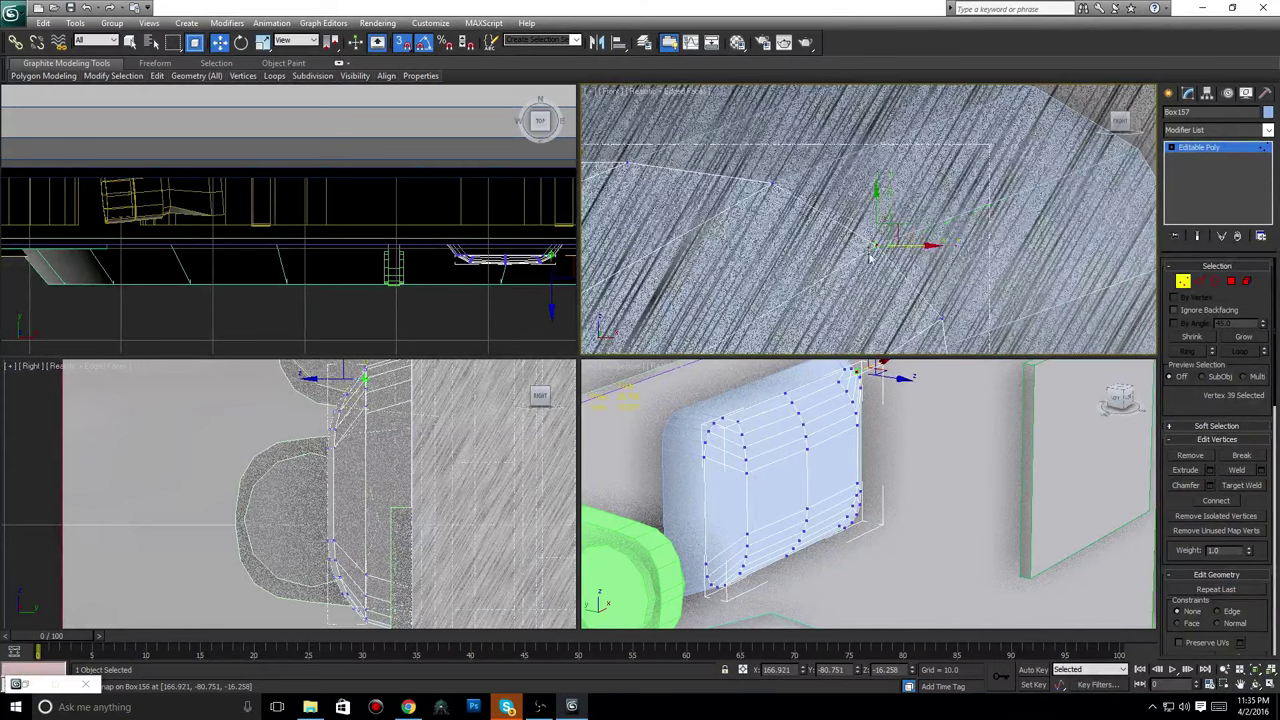
Move the fourth vertex of the upper right corner curve to X 167.146, Z -16.633.
middle_drag(870, 257, 808, 179)
click(876, 240)
middle_drag(874, 237, 868, 216)
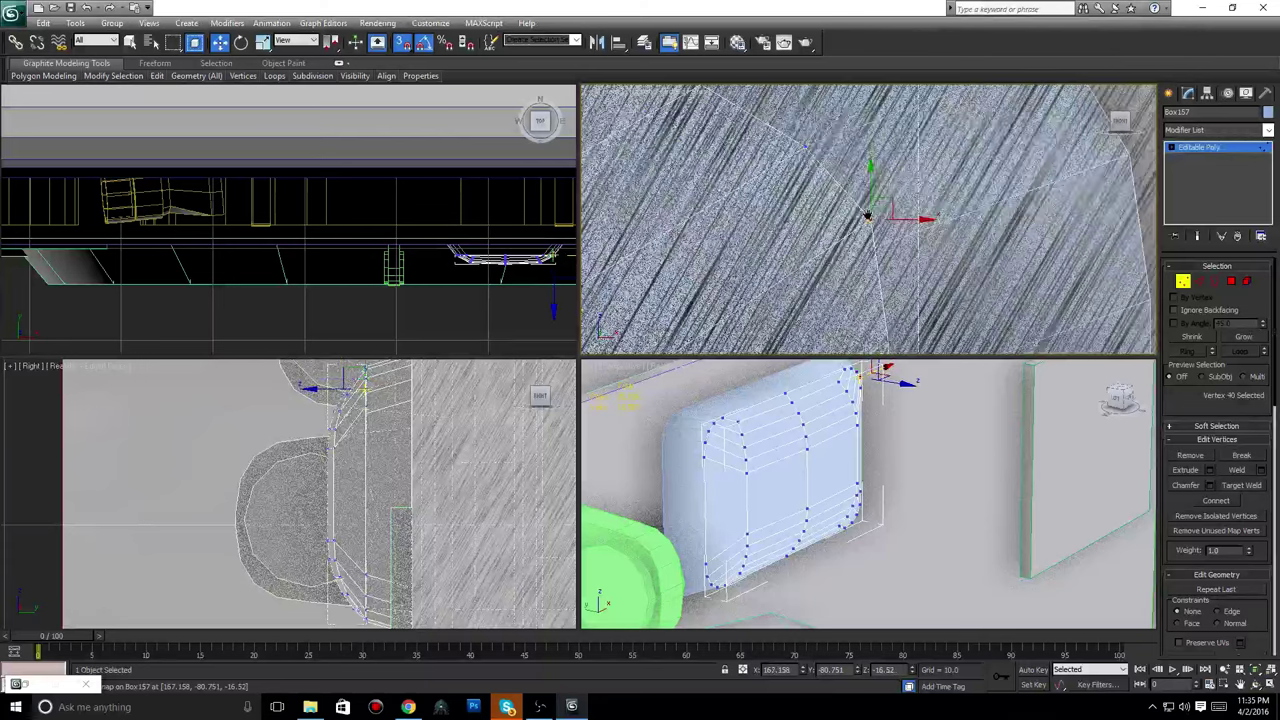
drag(867, 215, 866, 254)
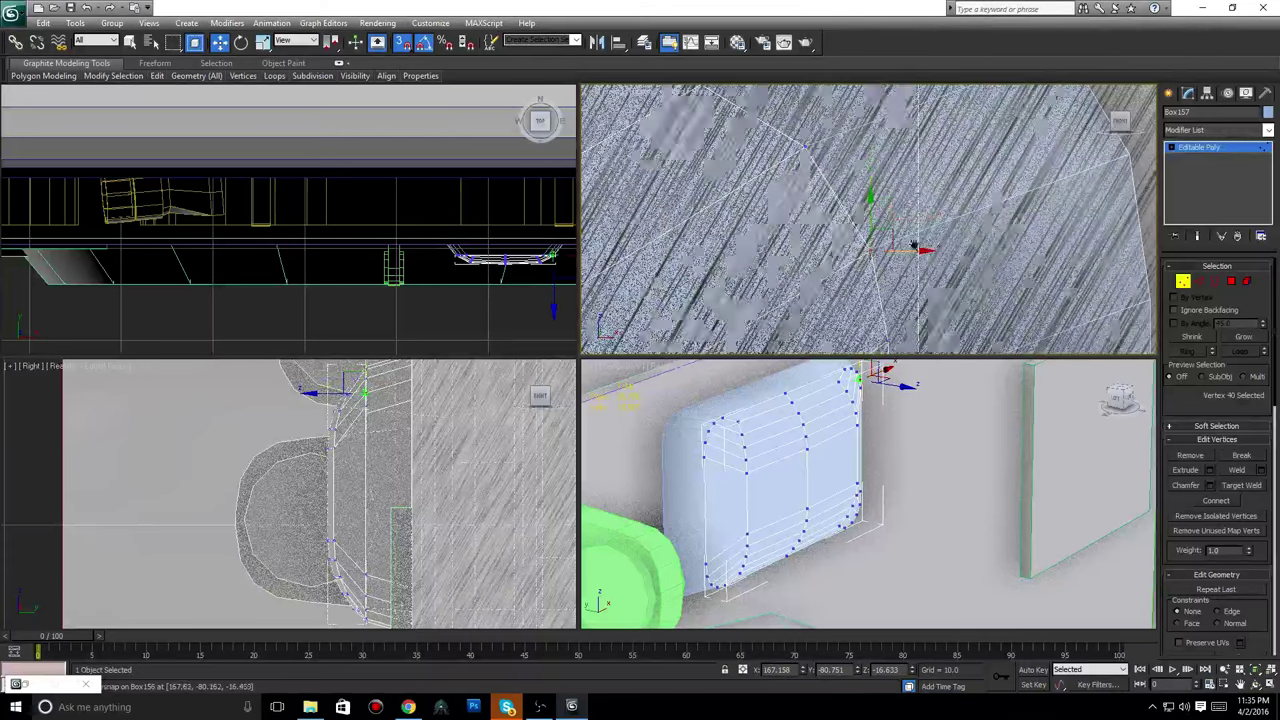
middle_drag(920, 248, 920, 209)
scroll(915, 207, up, 3)
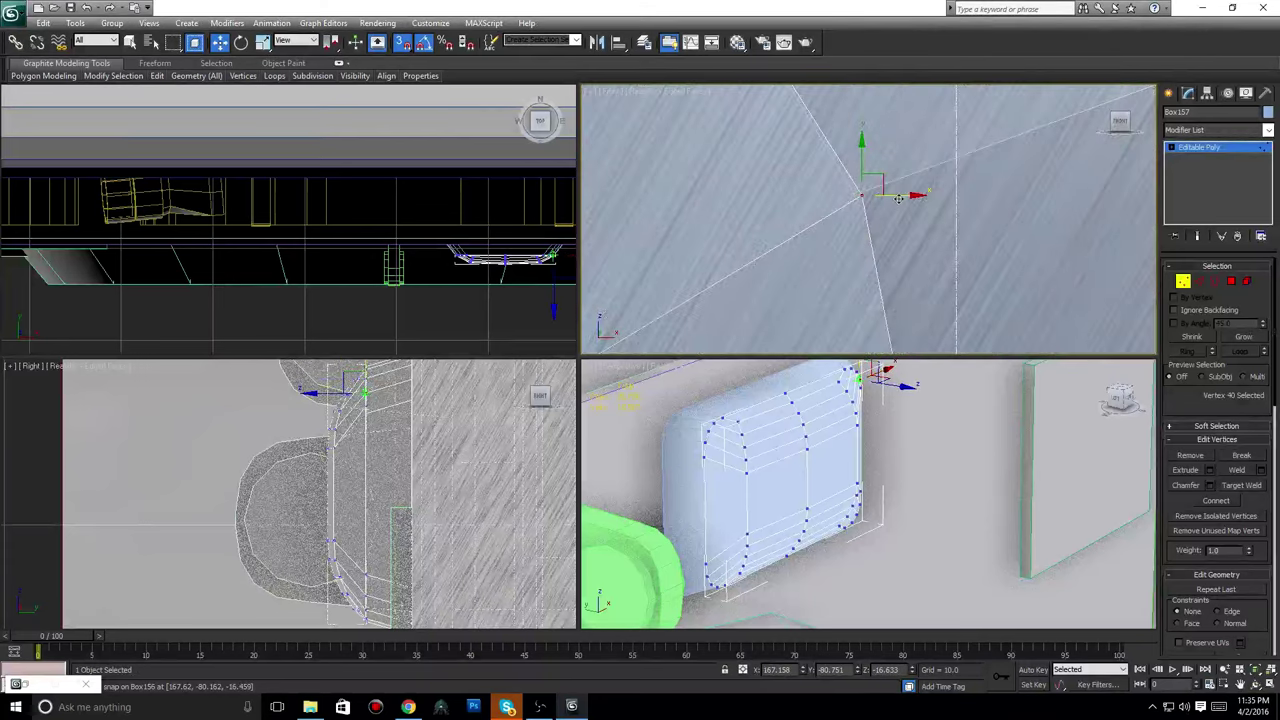
scroll(899, 198, up, 2)
drag(899, 198, 848, 198)
scroll(860, 230, up, 5)
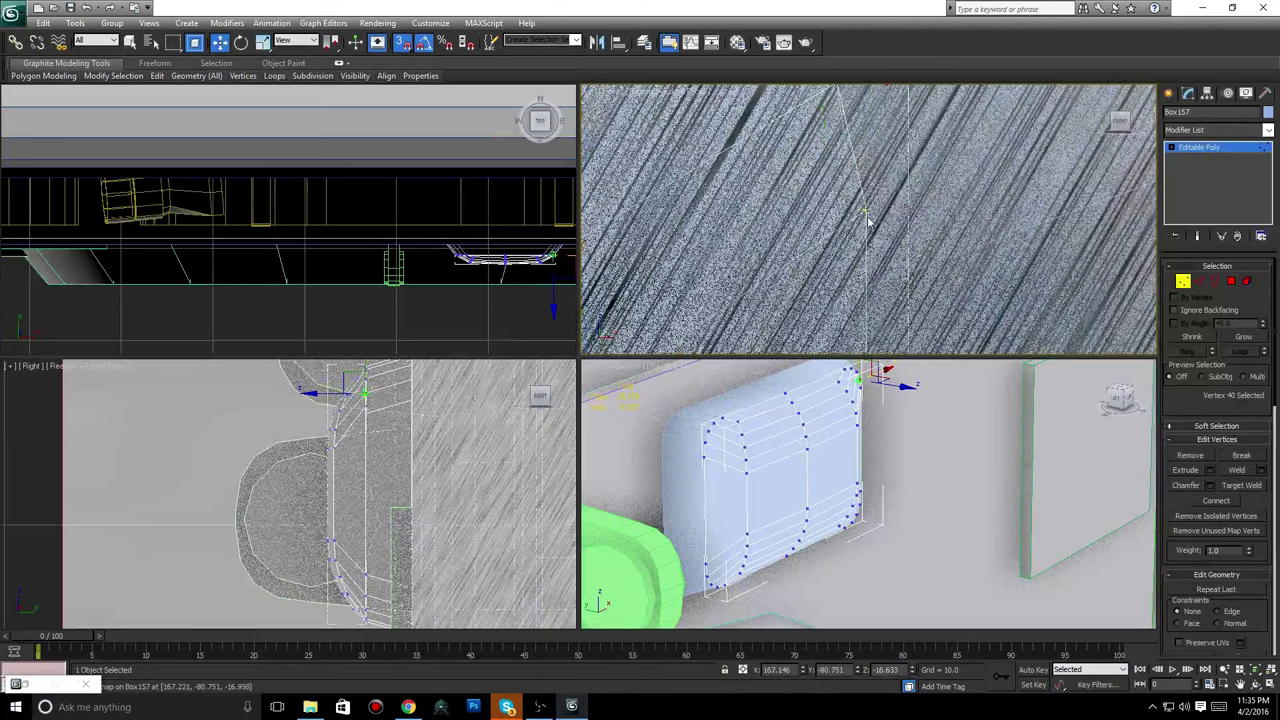
Slide the lower end vertex of the upper right corner curve down to Z -17.158.
click(864, 212)
click(864, 212)
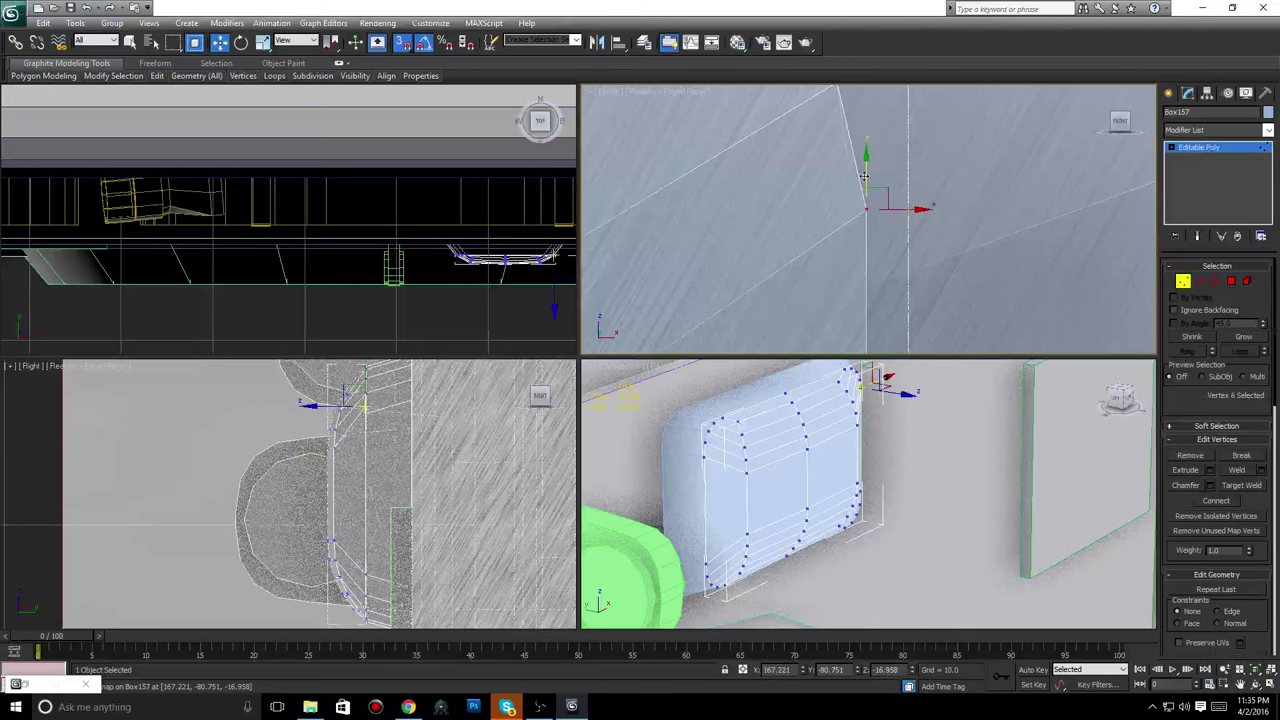
scroll(909, 265, down, 5)
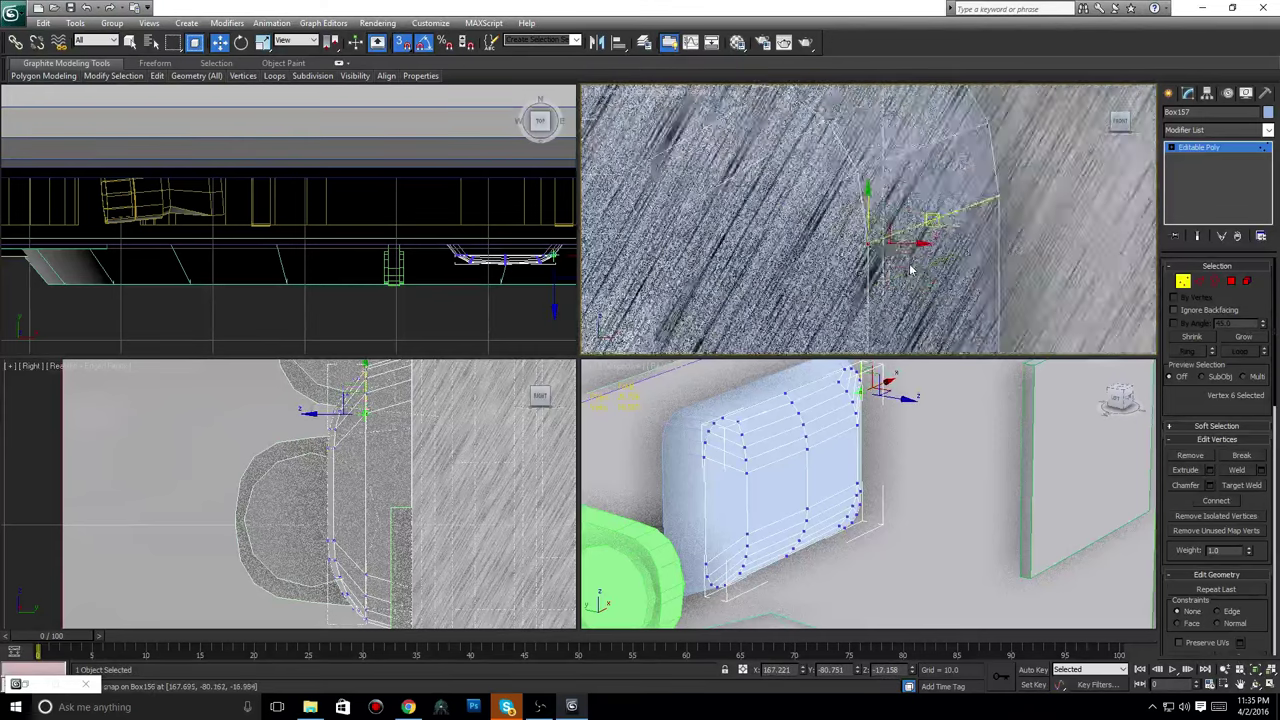
scroll(909, 264, down, 5)
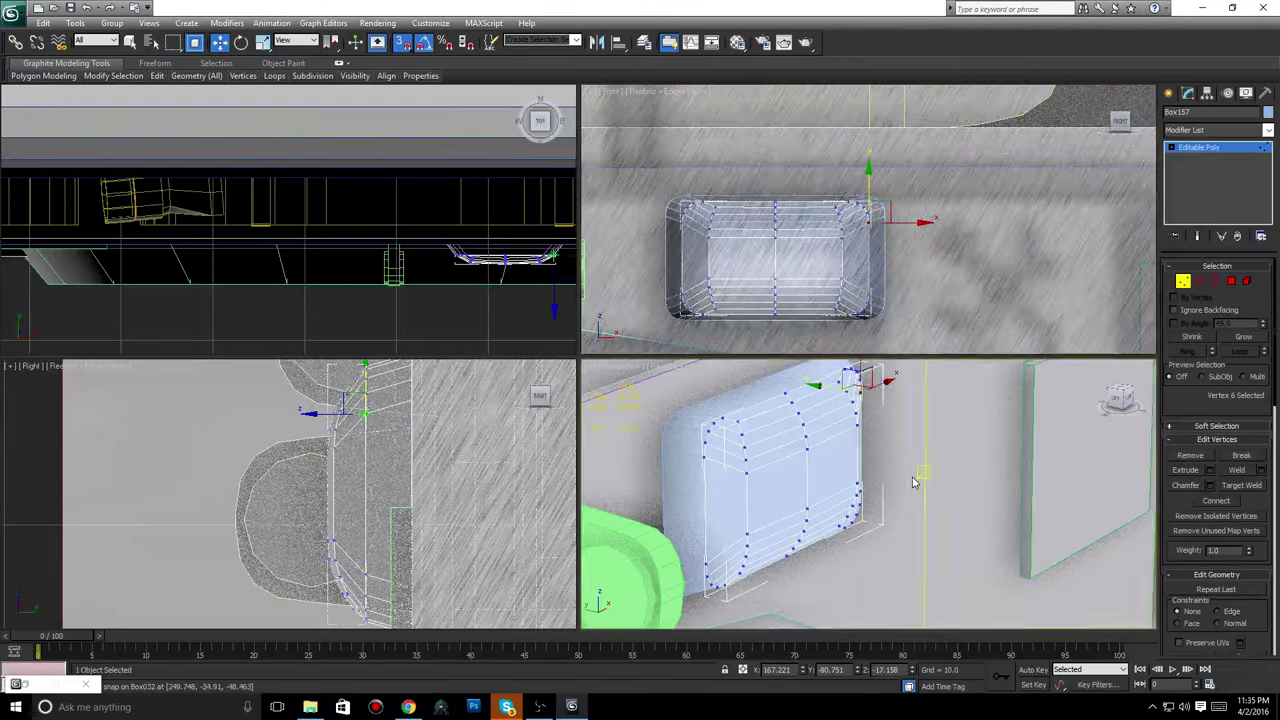
Finish vertex editing on the marker light, deselect it and inspect its rounded shape up close in the perspective view.
scroll(1045, 493, down, 8)
right_click(1045, 493)
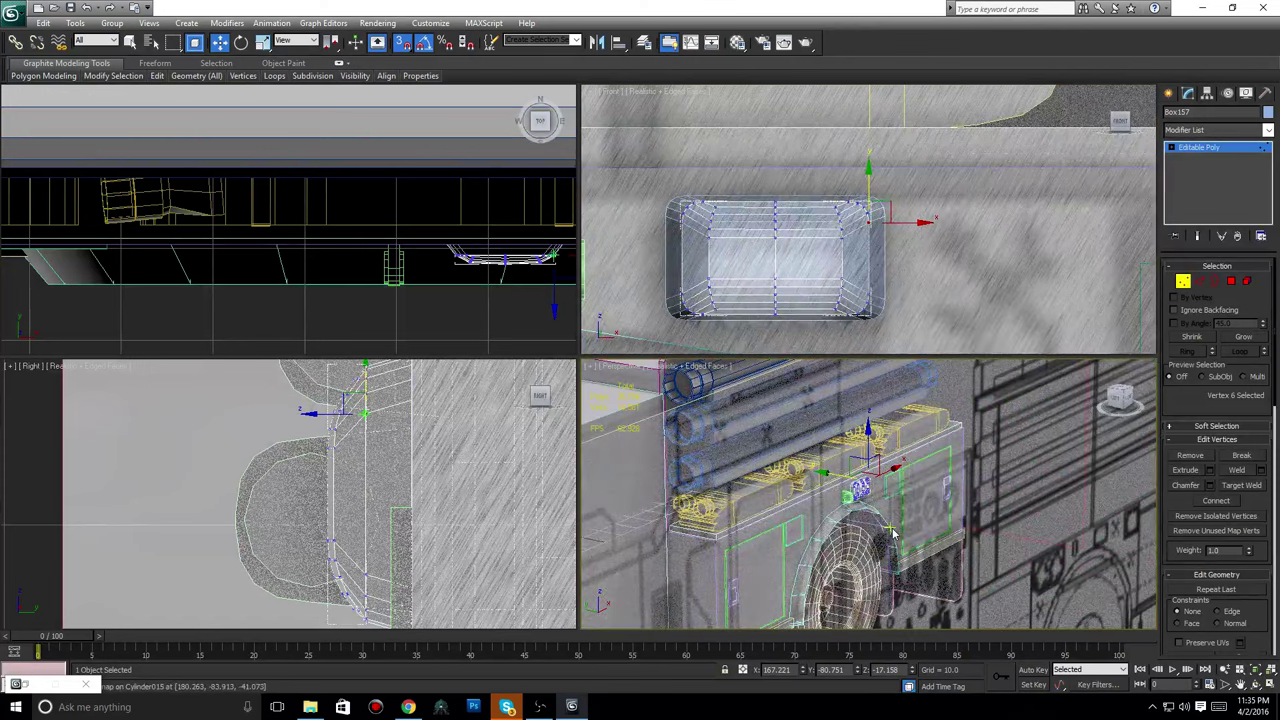
click(1168, 92)
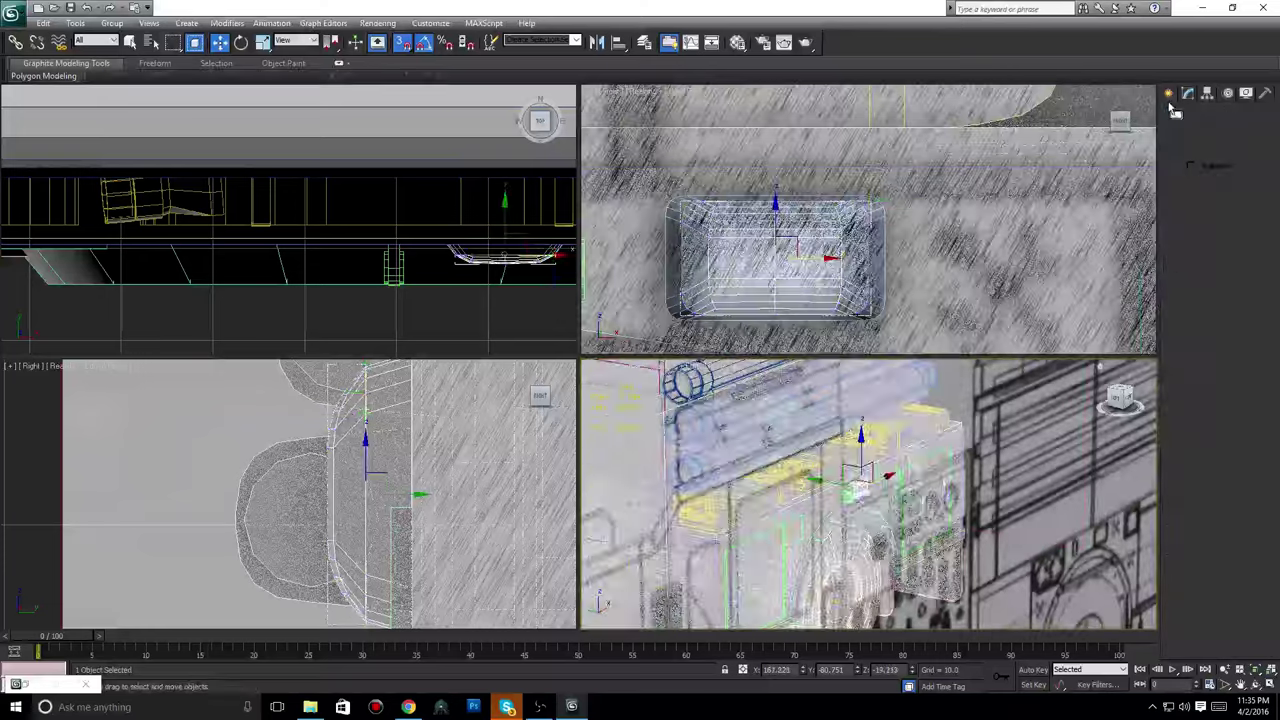
drag(1118, 390, 960, 470)
scroll(902, 488, up, 5)
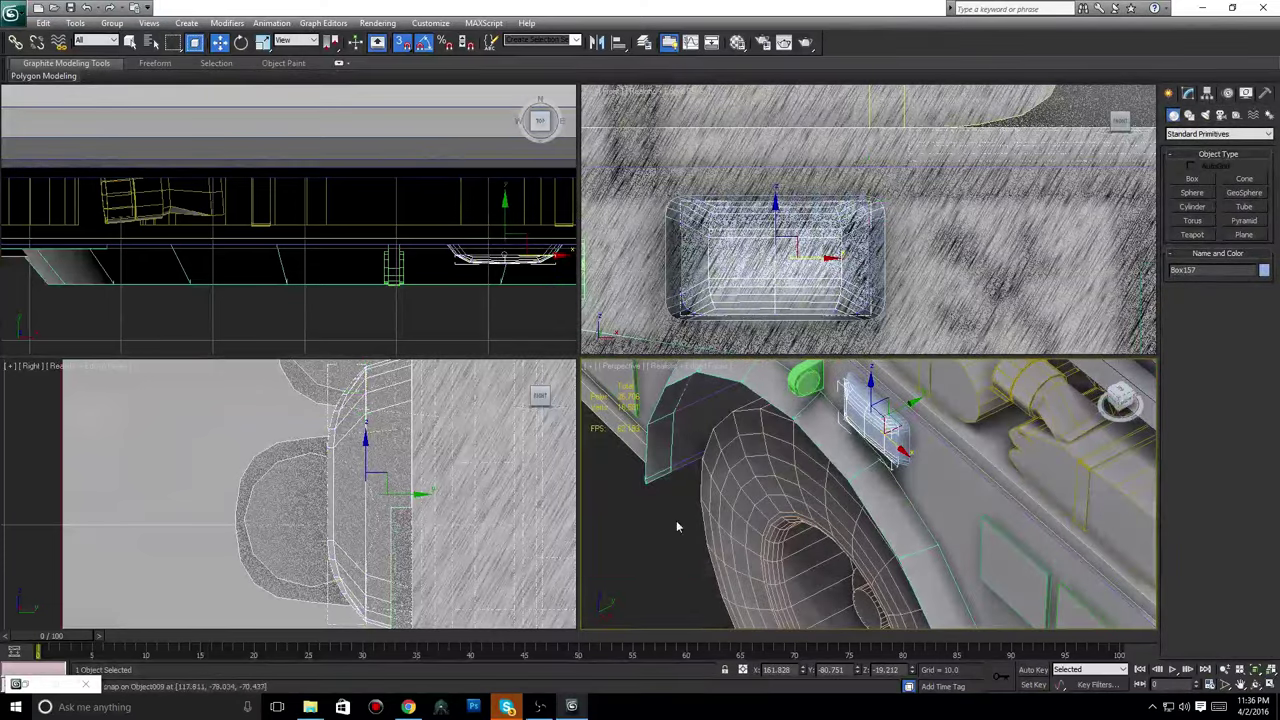
click(628, 553)
alt+middle_drag(917, 474, 942, 482)
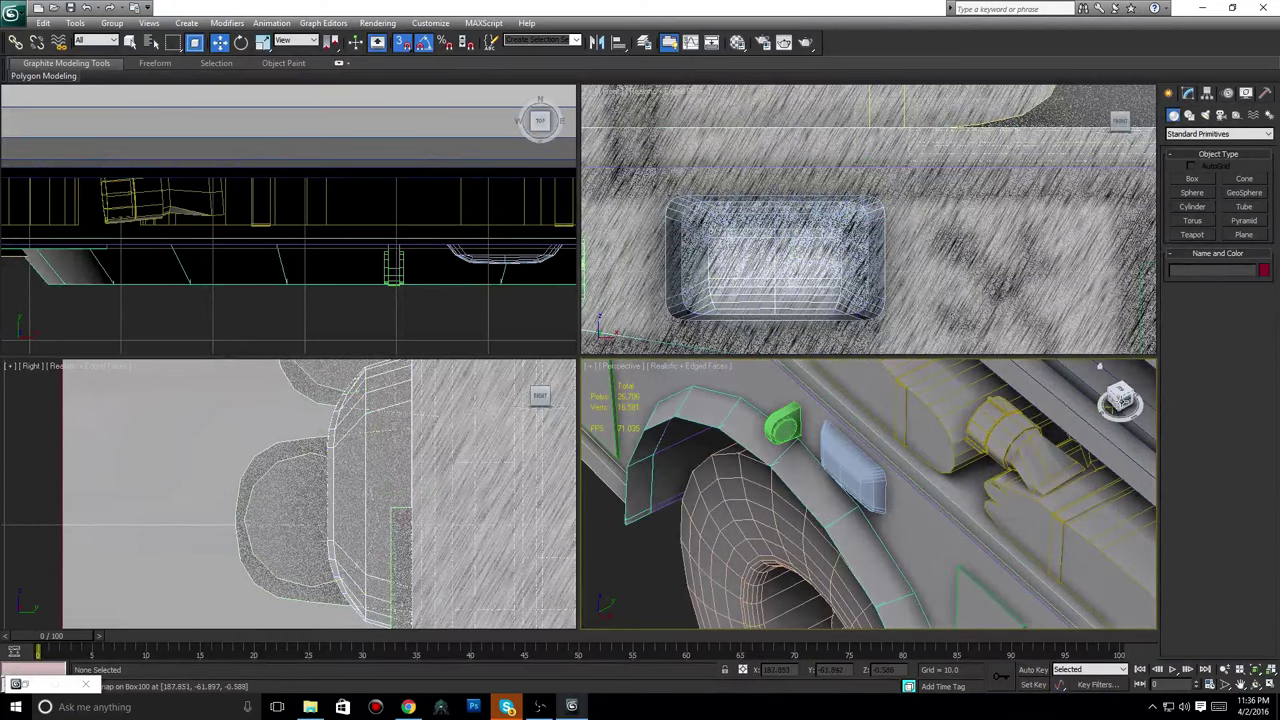
mouse_move(1118, 404)
mouse_down()
mouse_move(1146, 386)
mouse_move(1120, 396)
mouse_move(1134, 404)
mouse_up()
scroll(817, 486, up, 5)
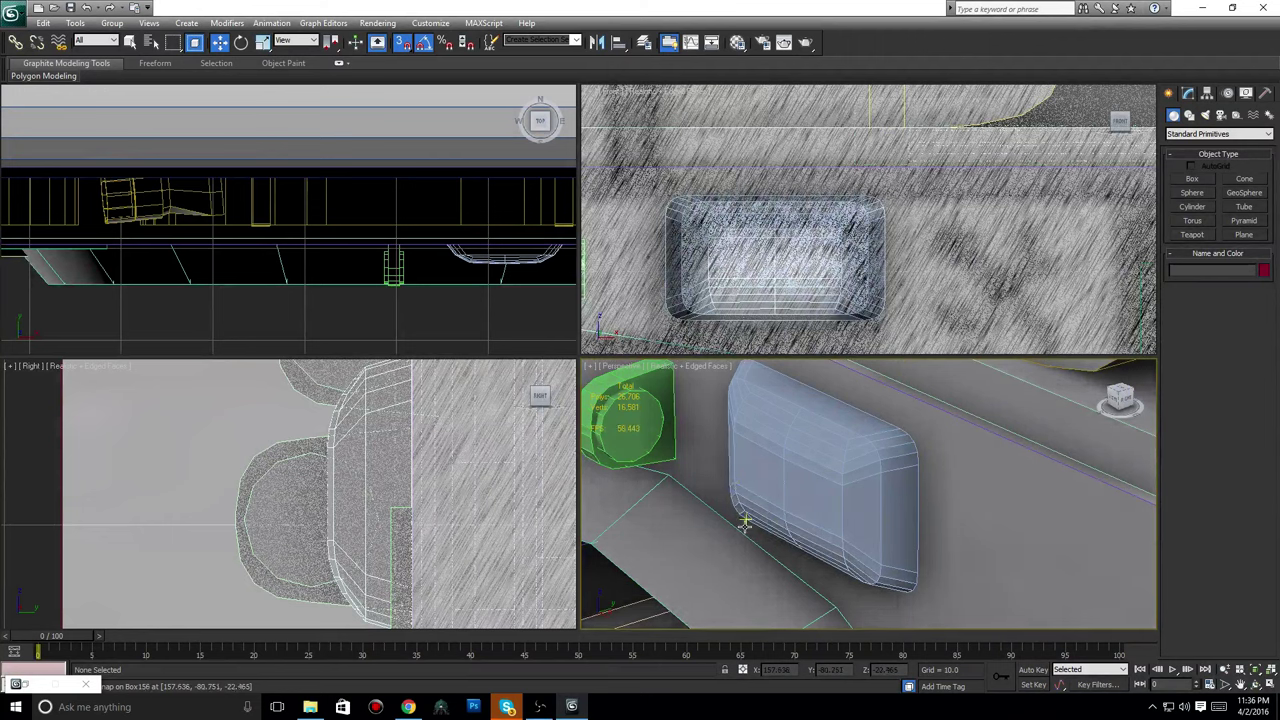
Render the close-up perspective view of the marker light with the Default Scanline Renderer.
click(382, 23)
click(400, 53)
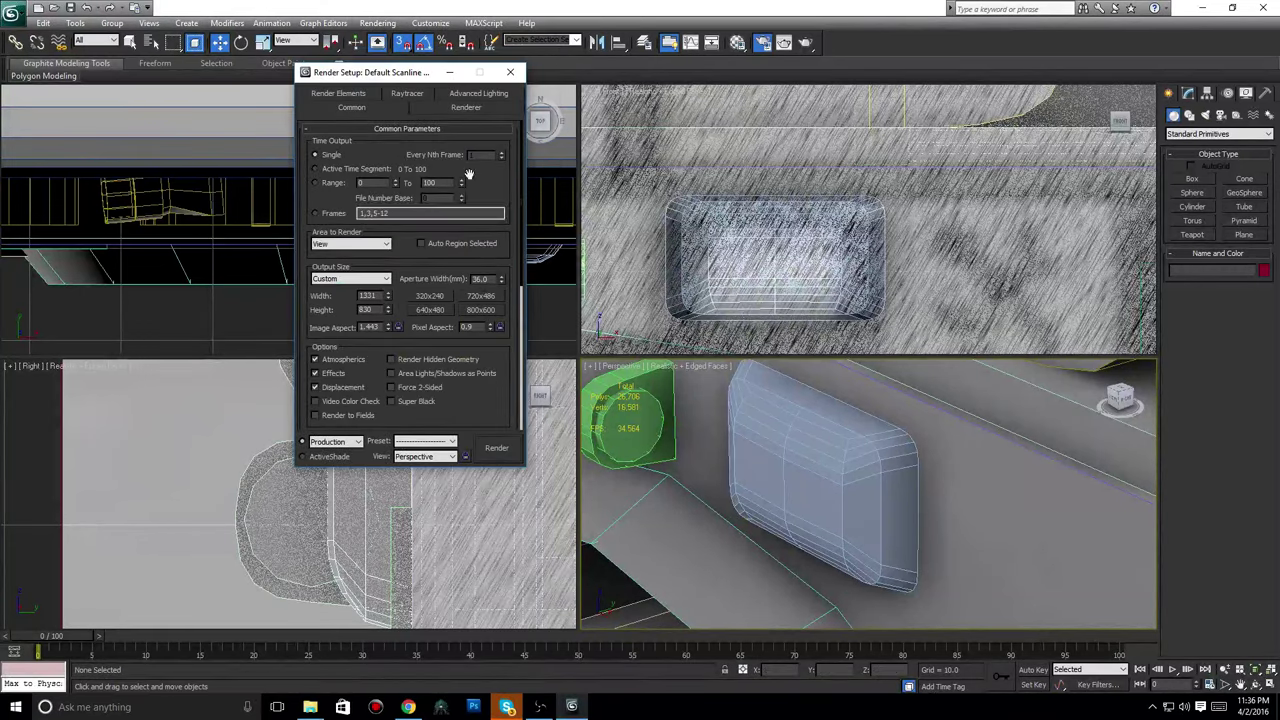
click(493, 450)
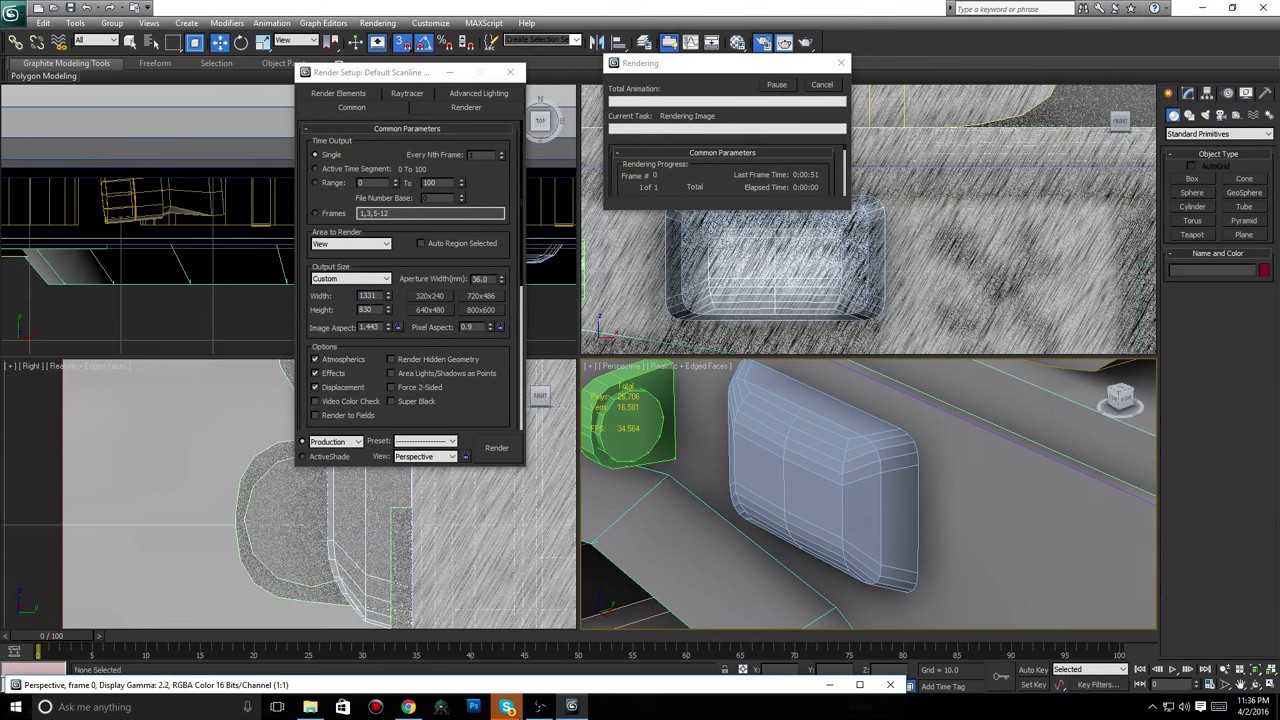
click(539, 707)
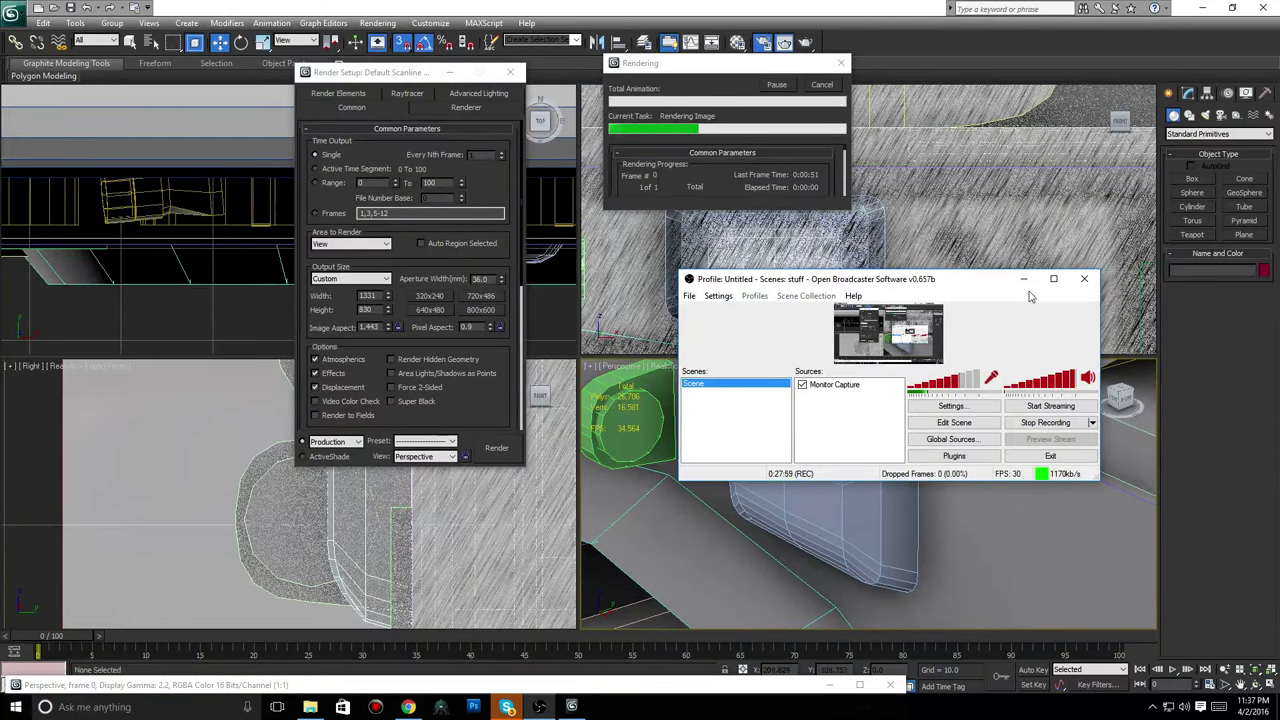
click(825, 624)
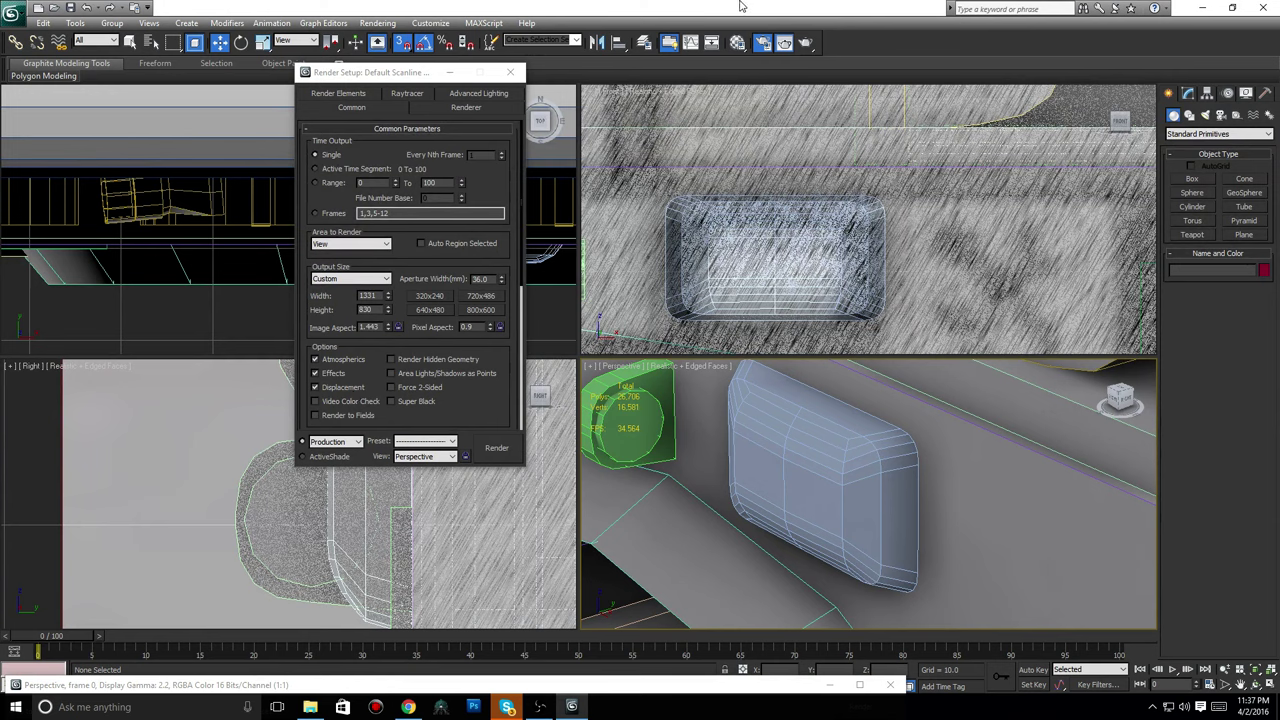
Review the render setup's Raytracer and Light Tracer settings, including the available advanced lighting plug-ins, and close the setup.
click(401, 94)
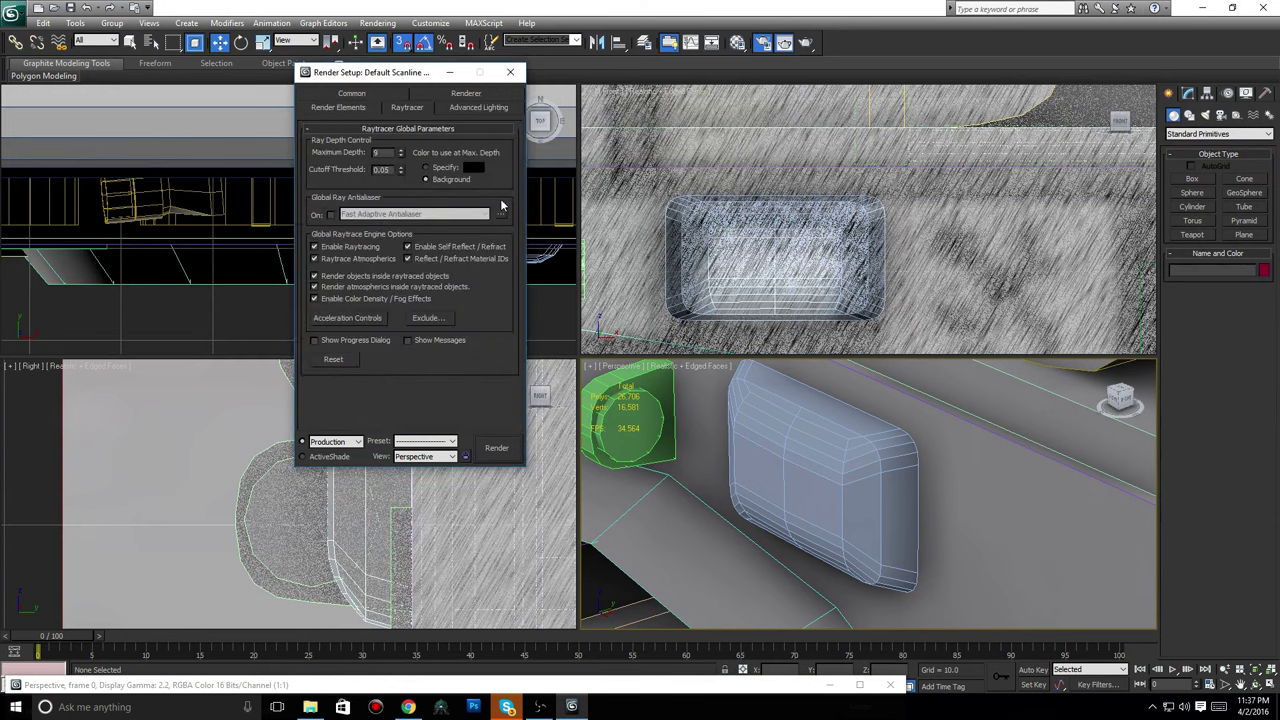
click(472, 108)
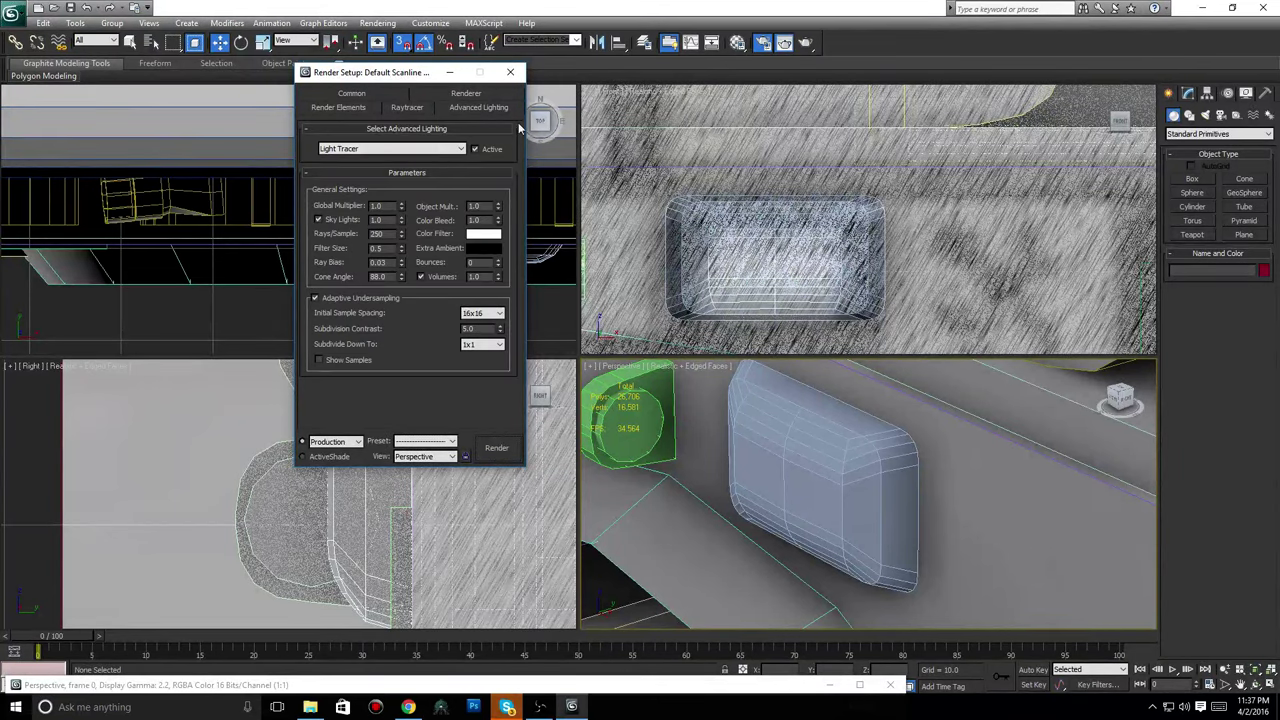
click(445, 150)
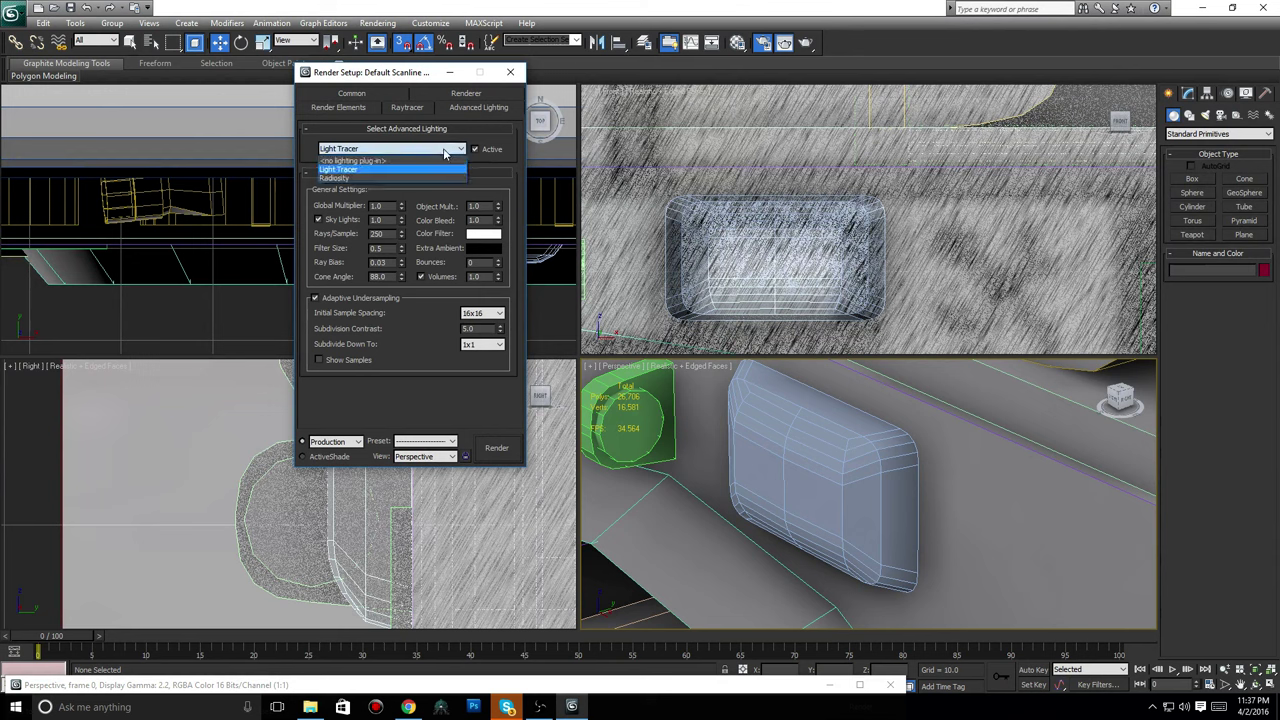
click(445, 150)
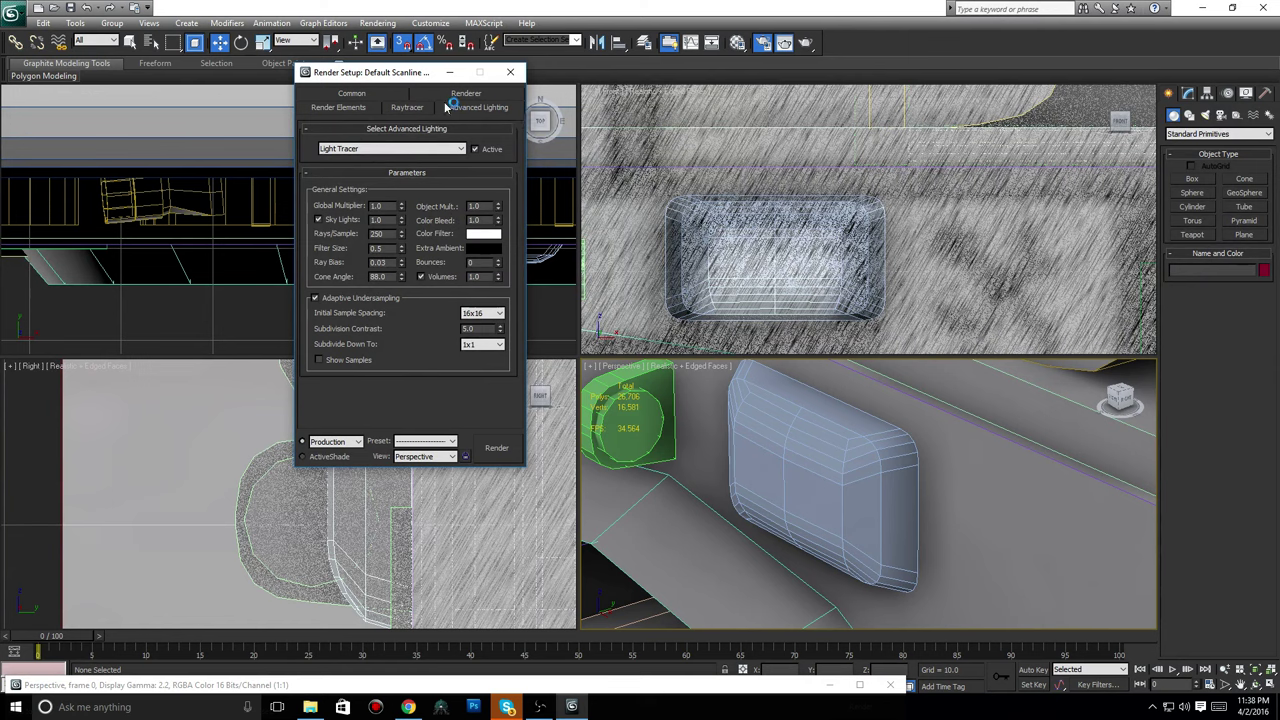
click(392, 108)
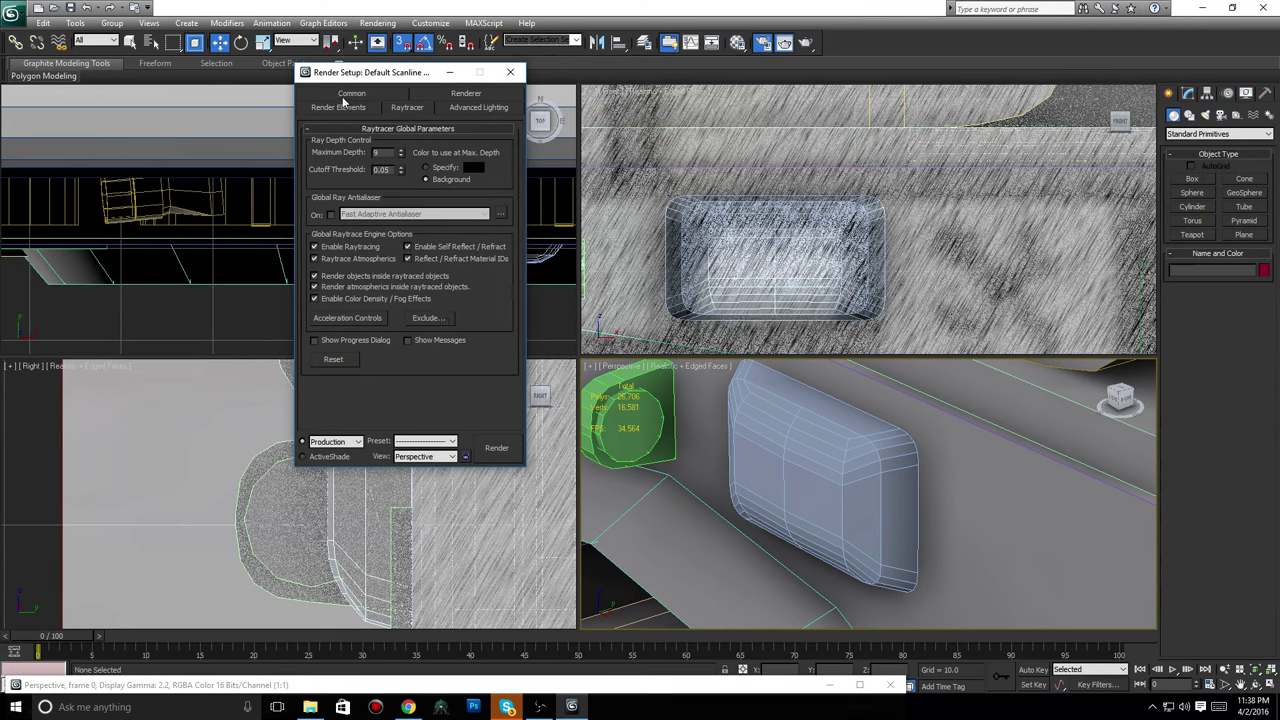
click(343, 96)
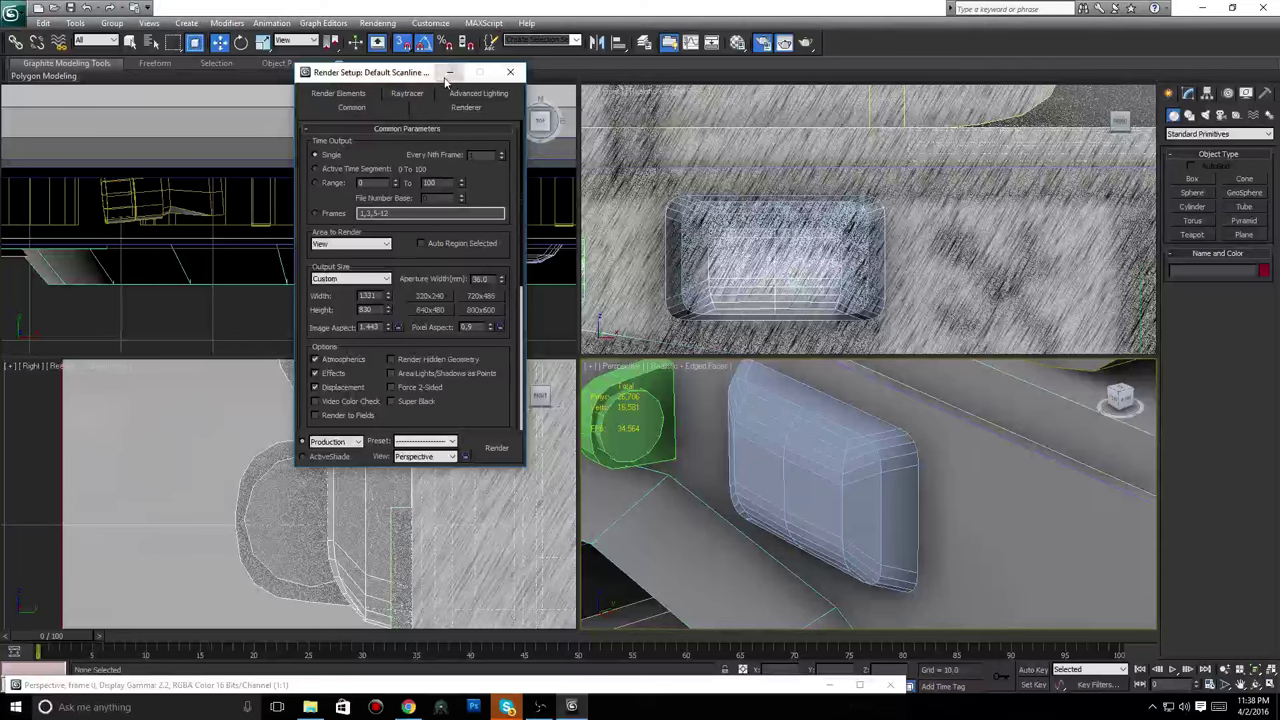
click(510, 72)
scroll(806, 419, down, 10)
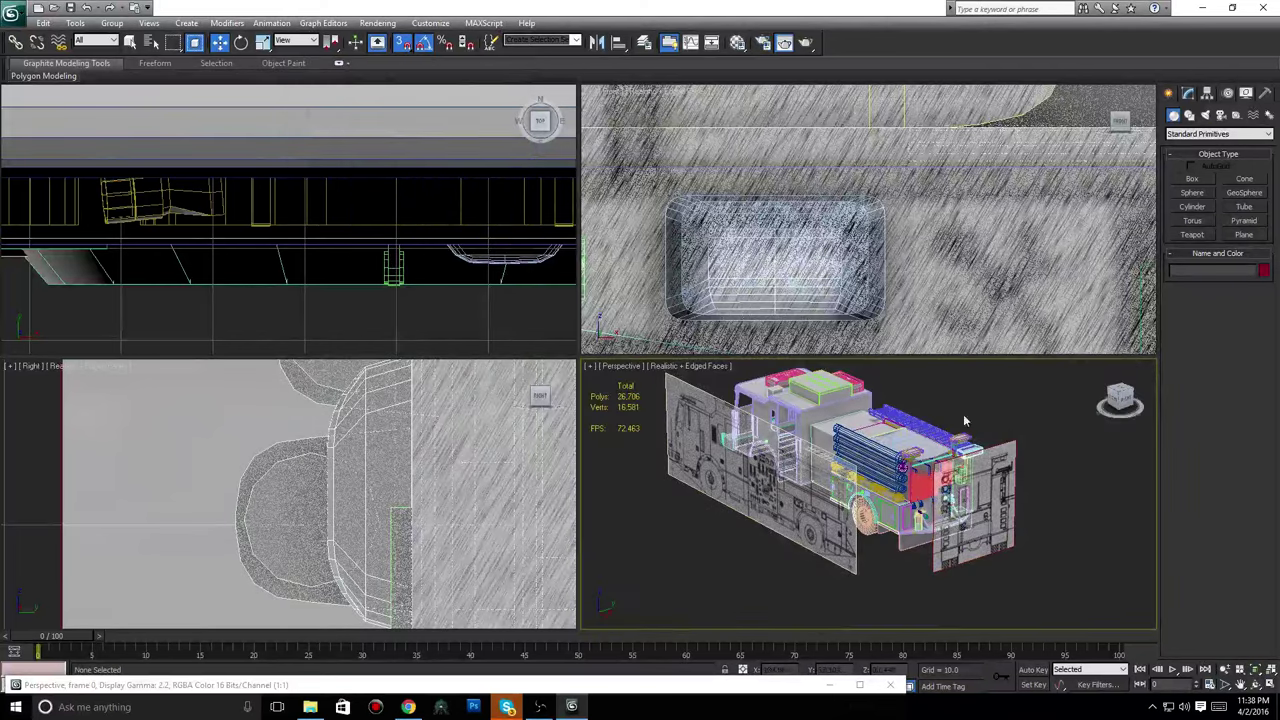
drag(1143, 397, 1060, 400)
click(1120, 401)
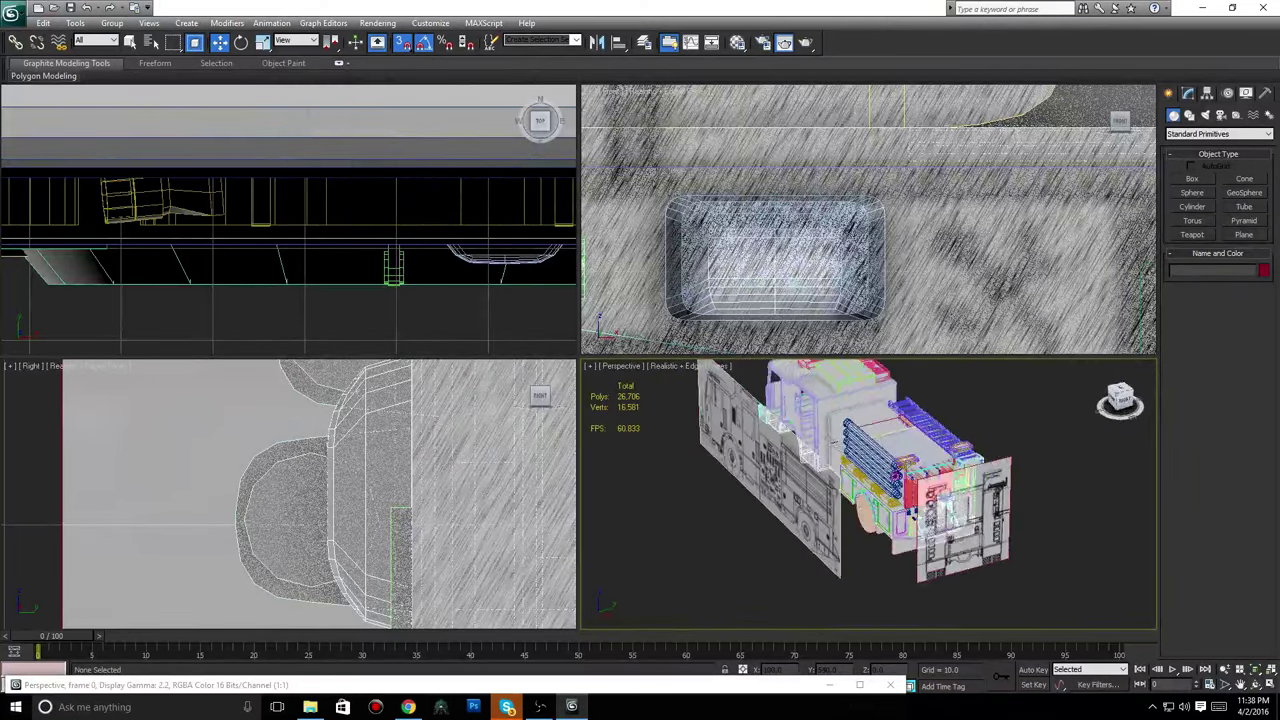
click(1120, 401)
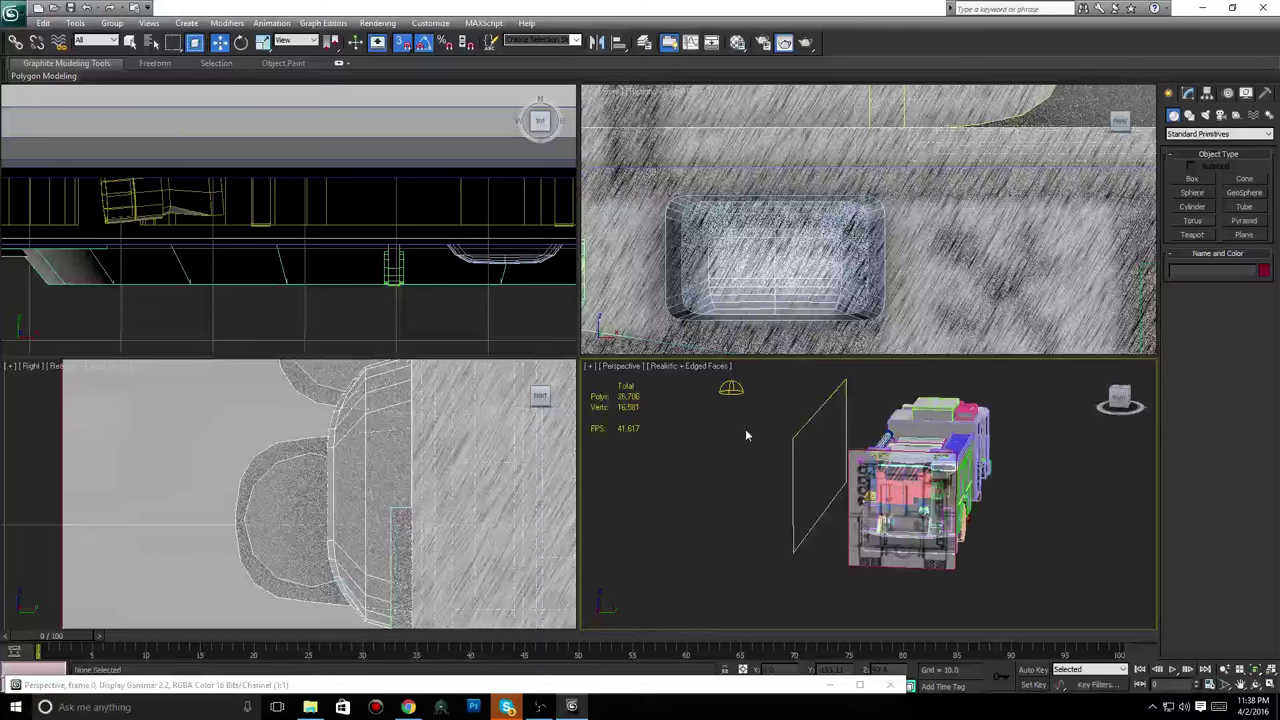
scroll(863, 314, up, 8)
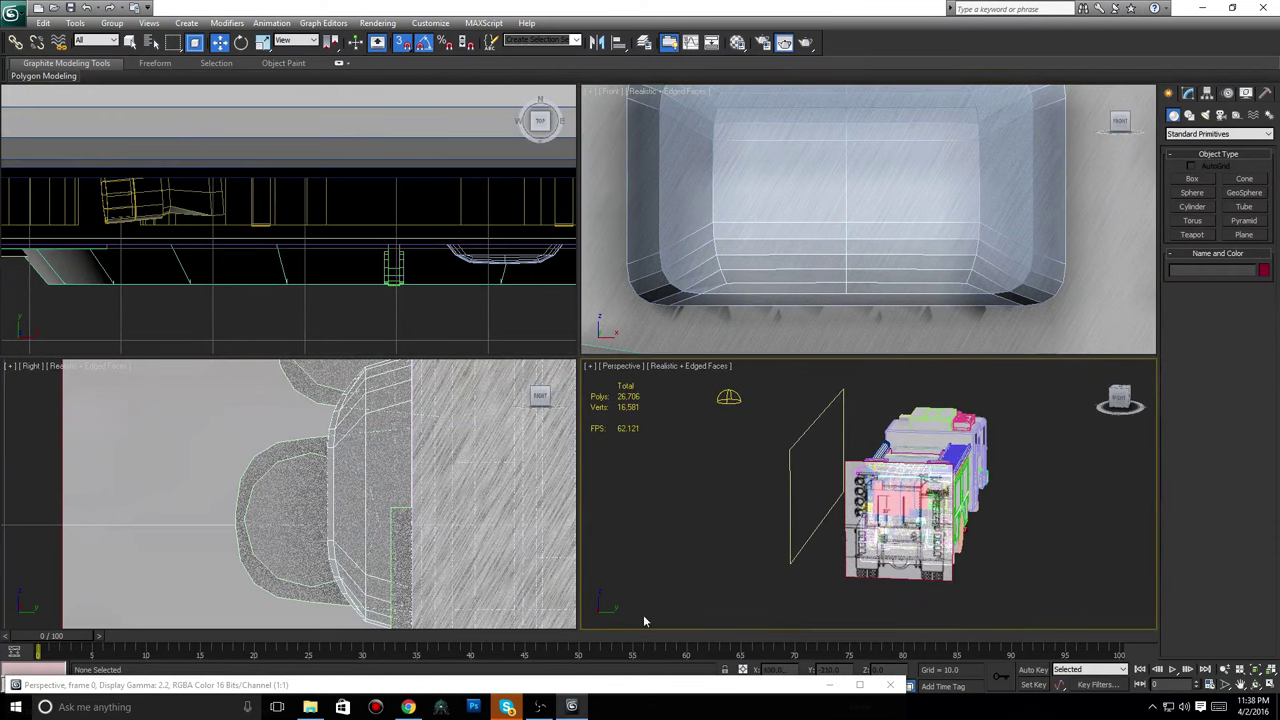
click(539, 707)
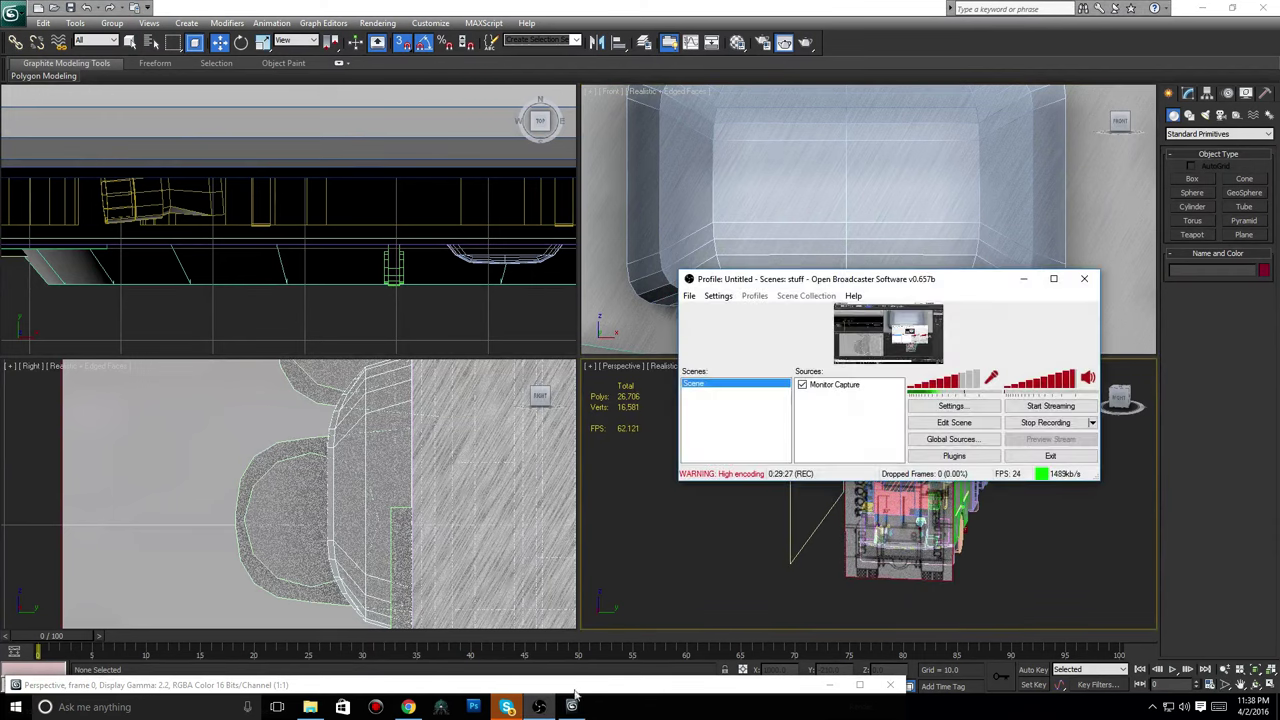
click(1025, 278)
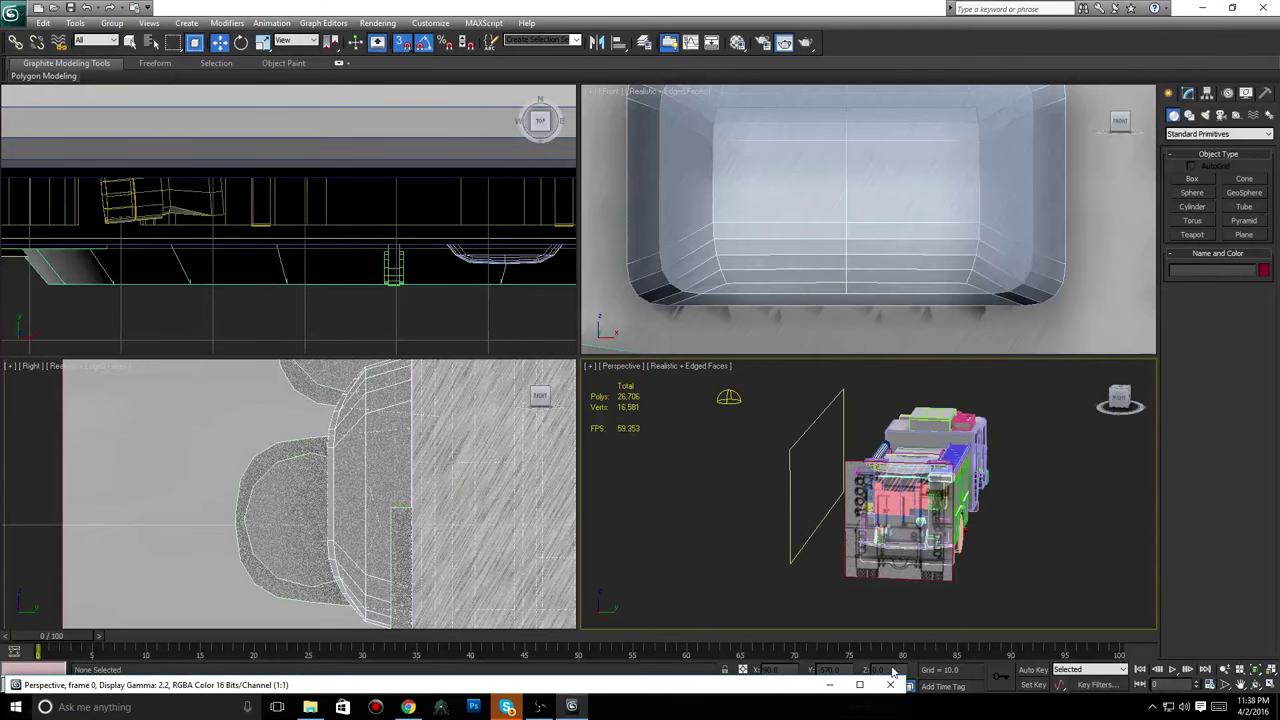
Inspect the rendered image of the marker light at full-screen size and close it.
click(859, 685)
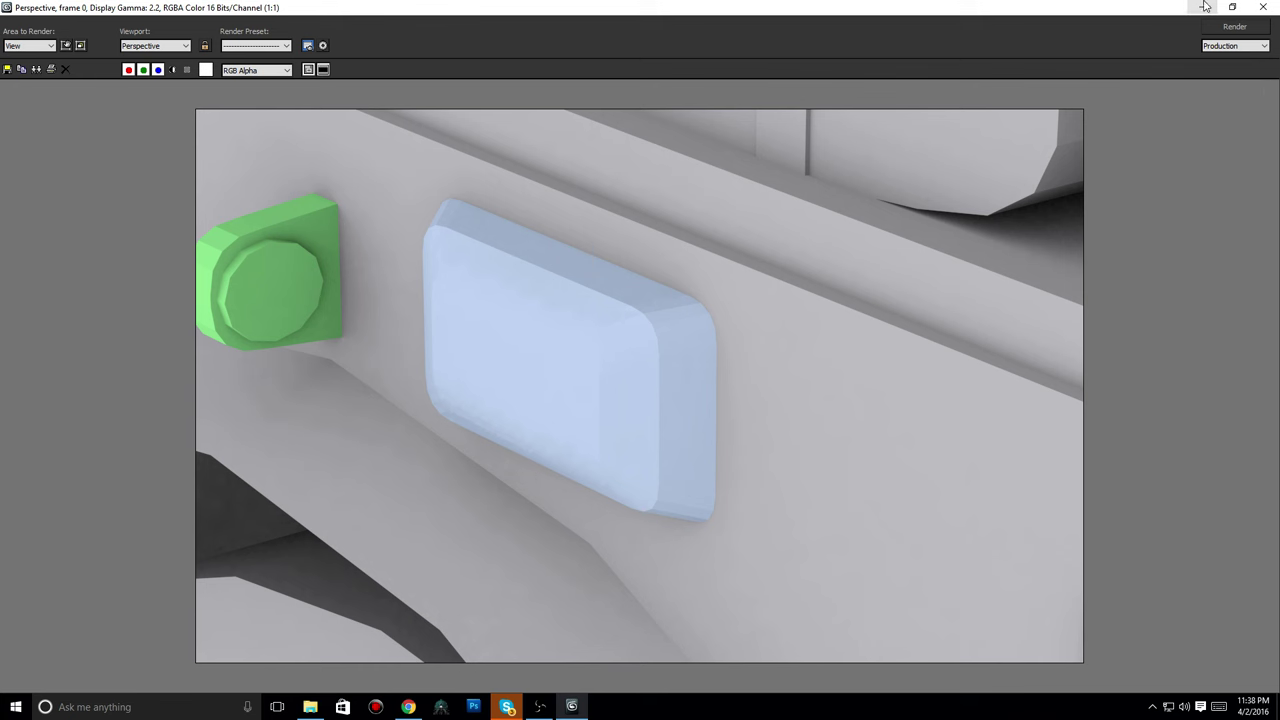
click(1260, 7)
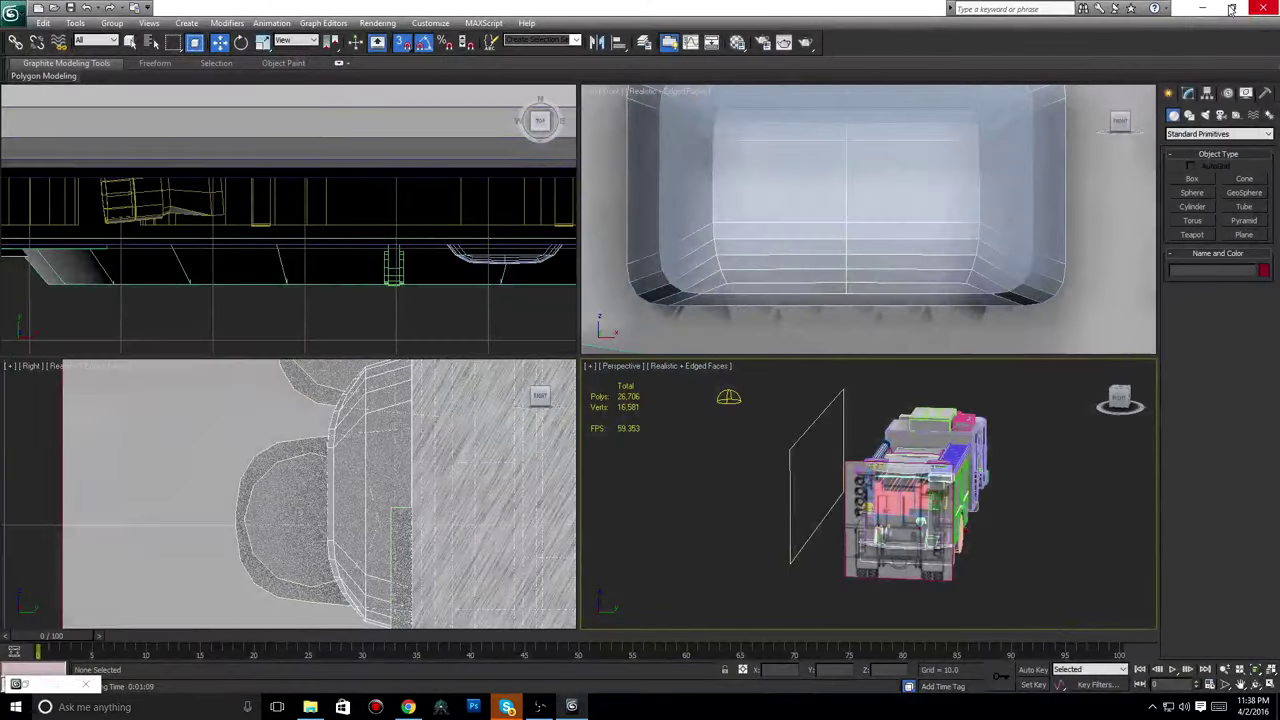
middle_drag(949, 514, 945, 538)
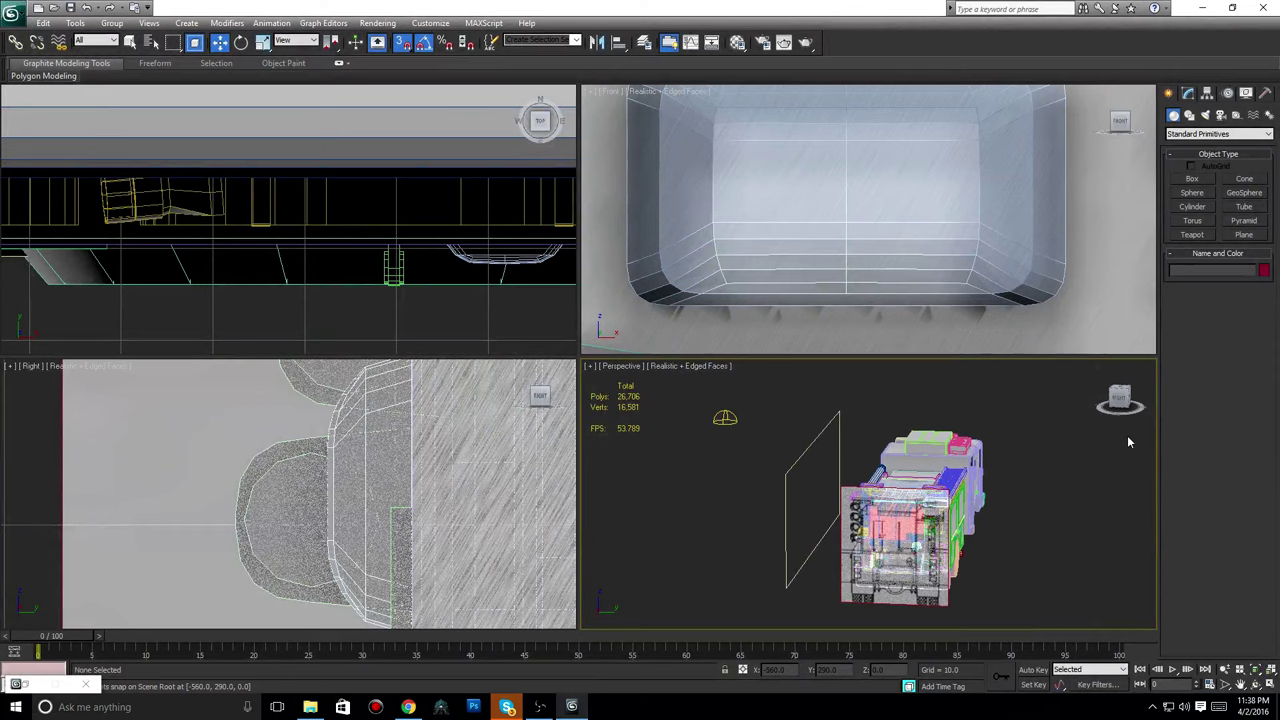
Select one part of the side marker light above the wheel arch and convert it to an Editable Mesh.
alt+middle_drag(1127, 441, 952, 479)
scroll(952, 479, up, 5)
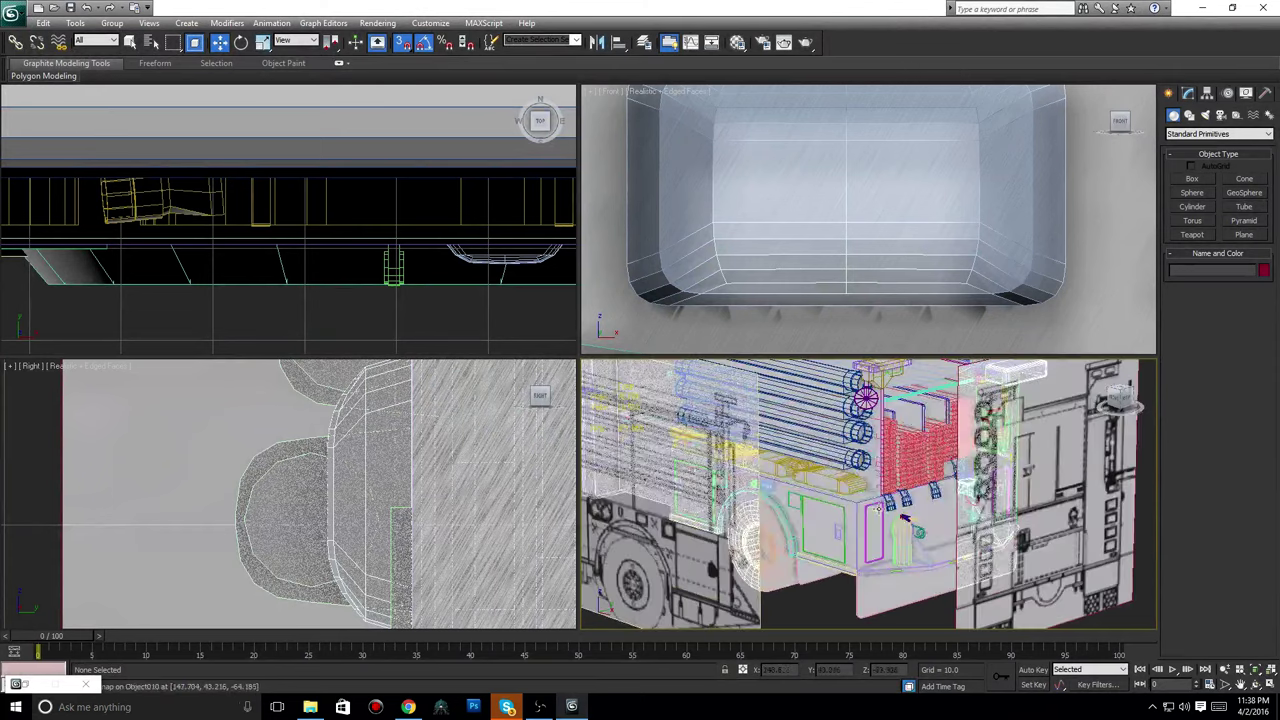
middle_drag(880, 508, 1030, 494)
scroll(1030, 494, up, 3)
alt+middle_drag(845, 446, 895, 462)
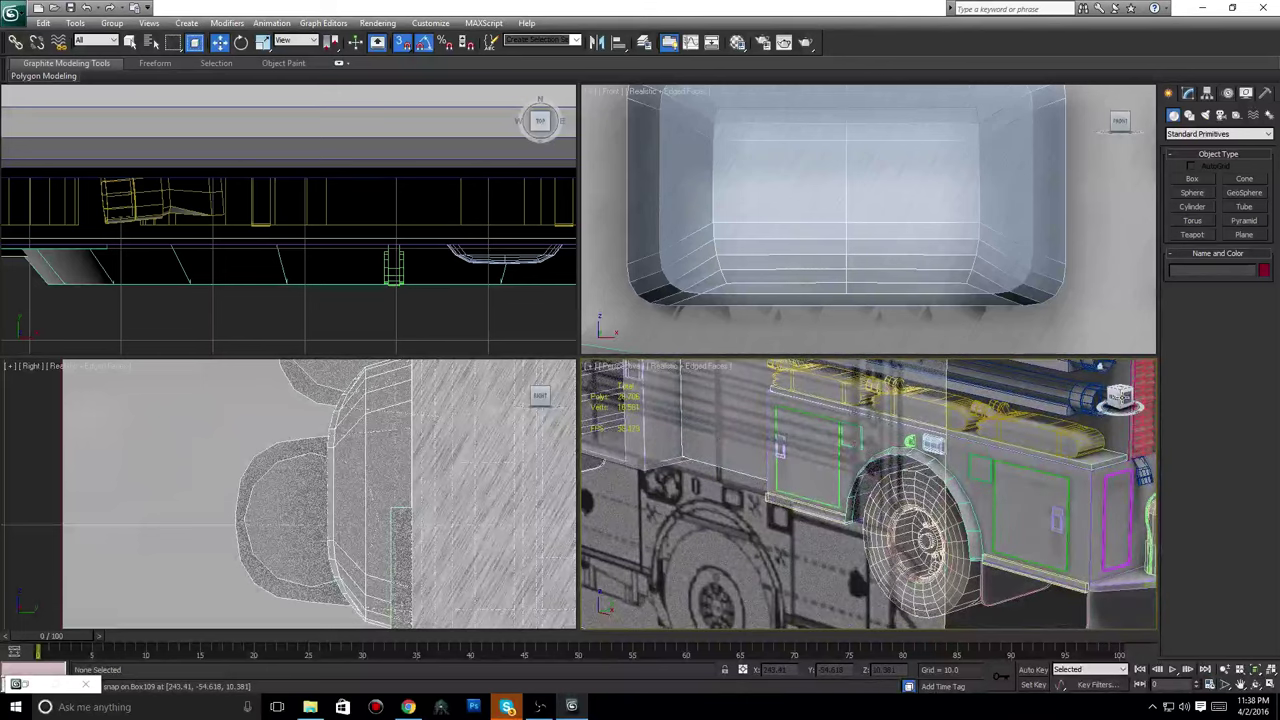
scroll(943, 490, up, 8)
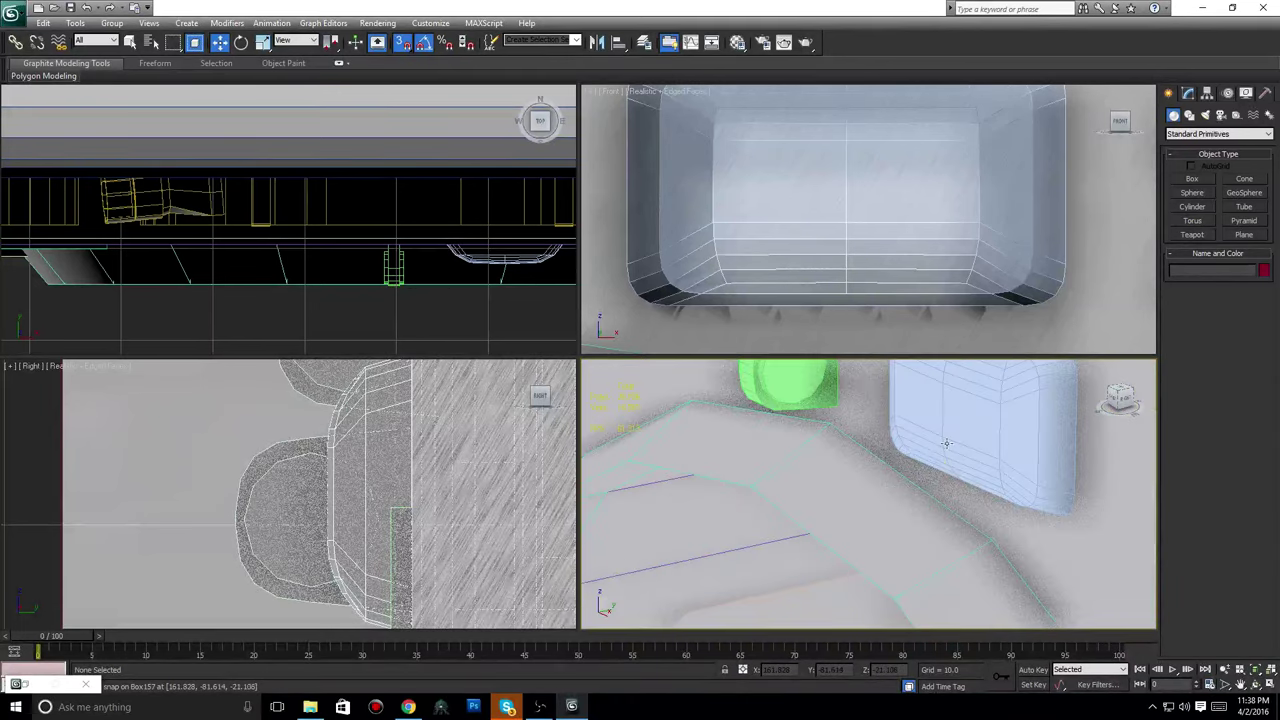
click(945, 436)
alt+middle_drag(945, 436, 857, 528)
right_click(857, 528)
mouse_move(921, 645)
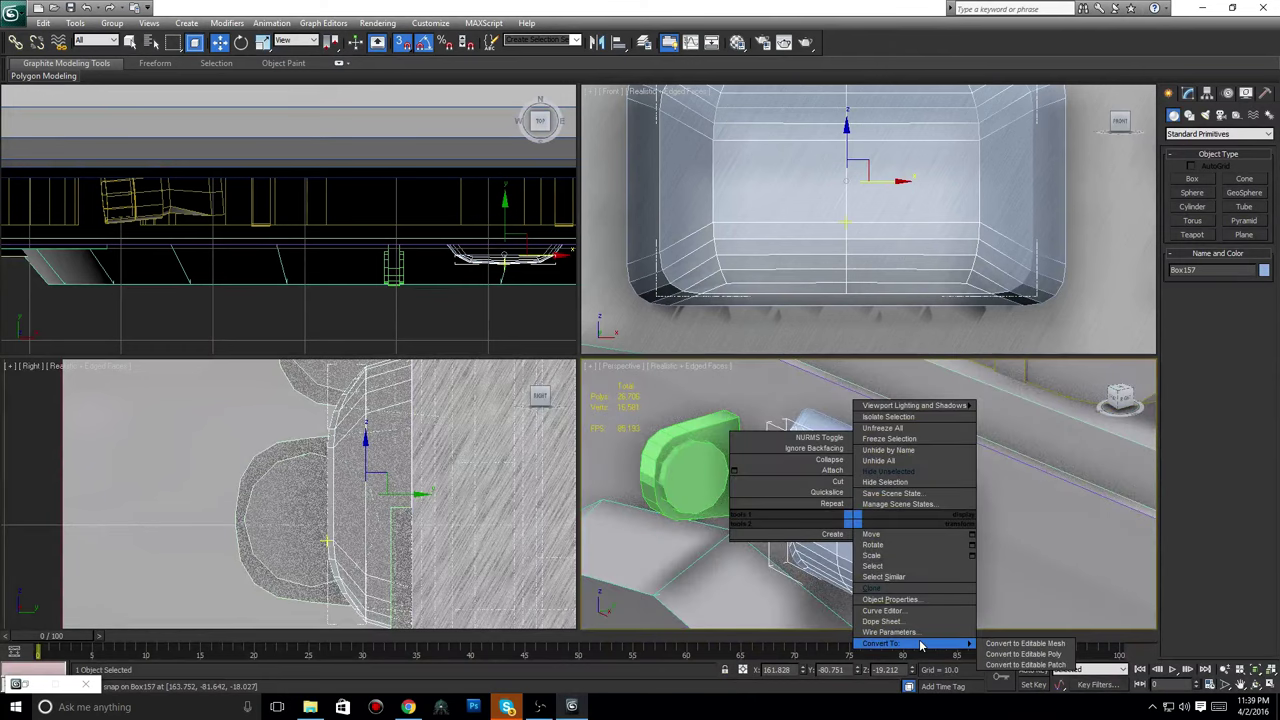
click(1025, 643)
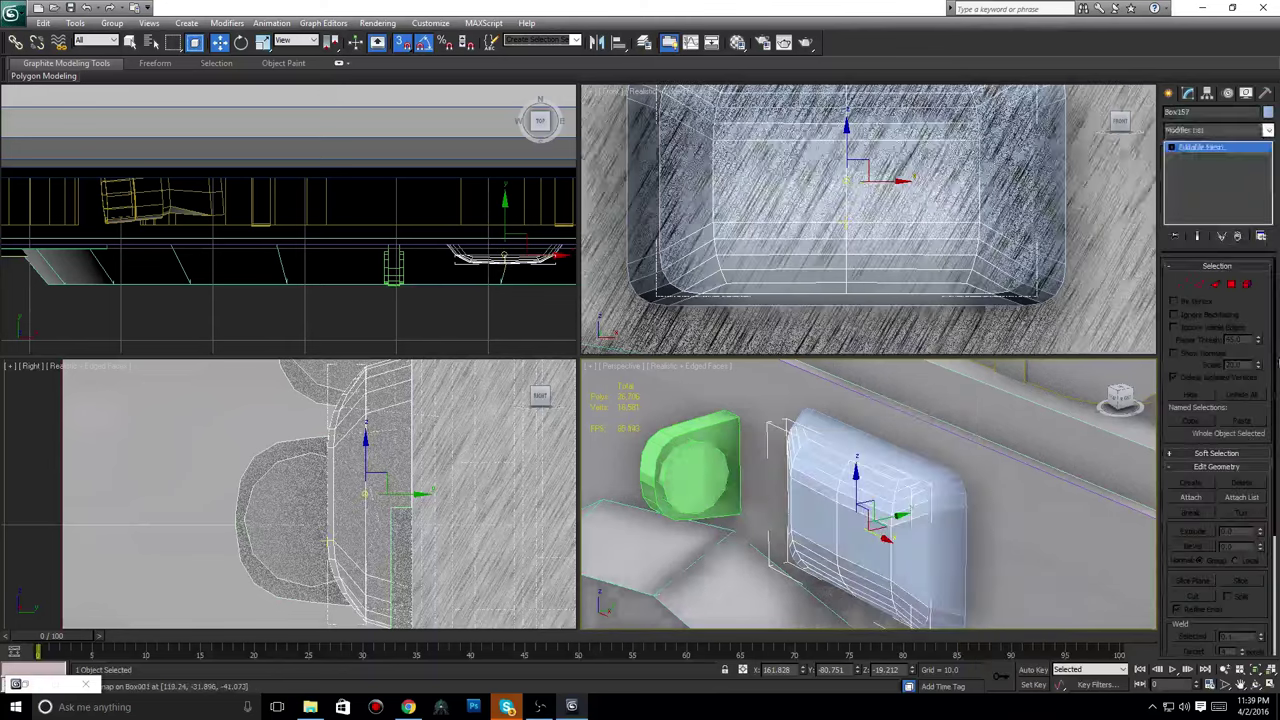
Attach the marker light's other part to the selected mesh so both form one object.
click(1232, 285)
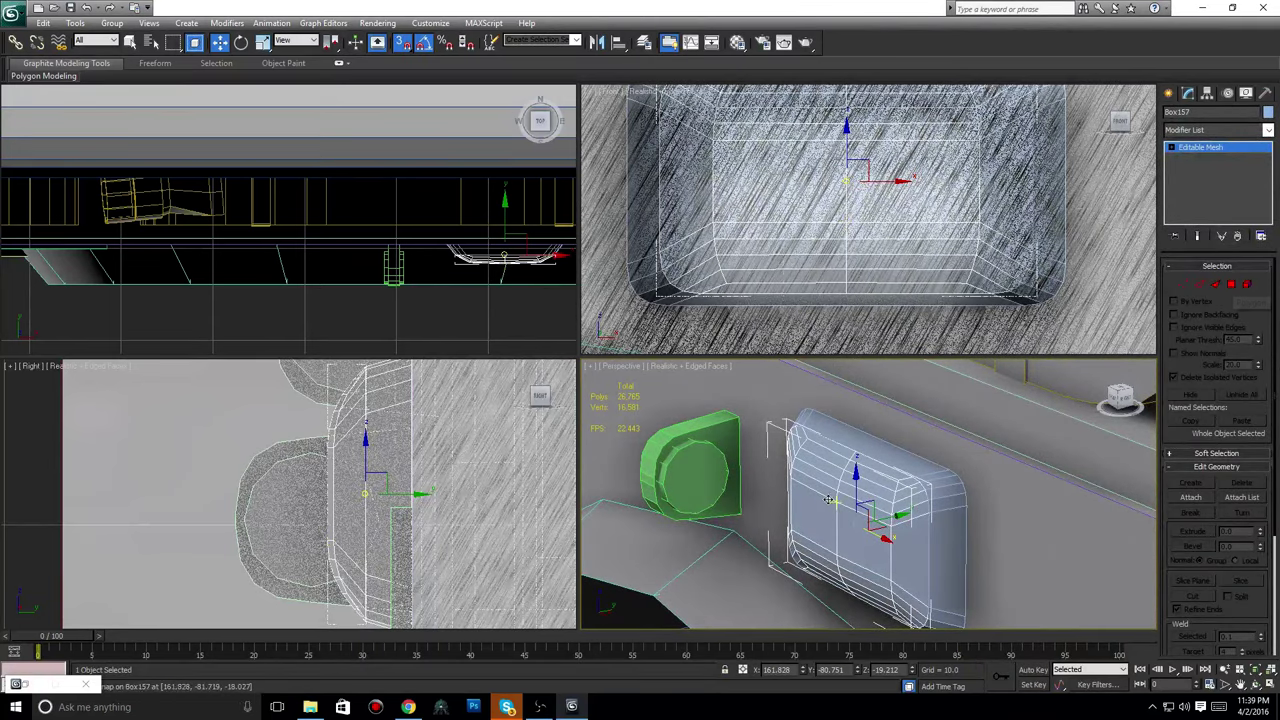
click(1191, 497)
click(943, 510)
right_click(943, 510)
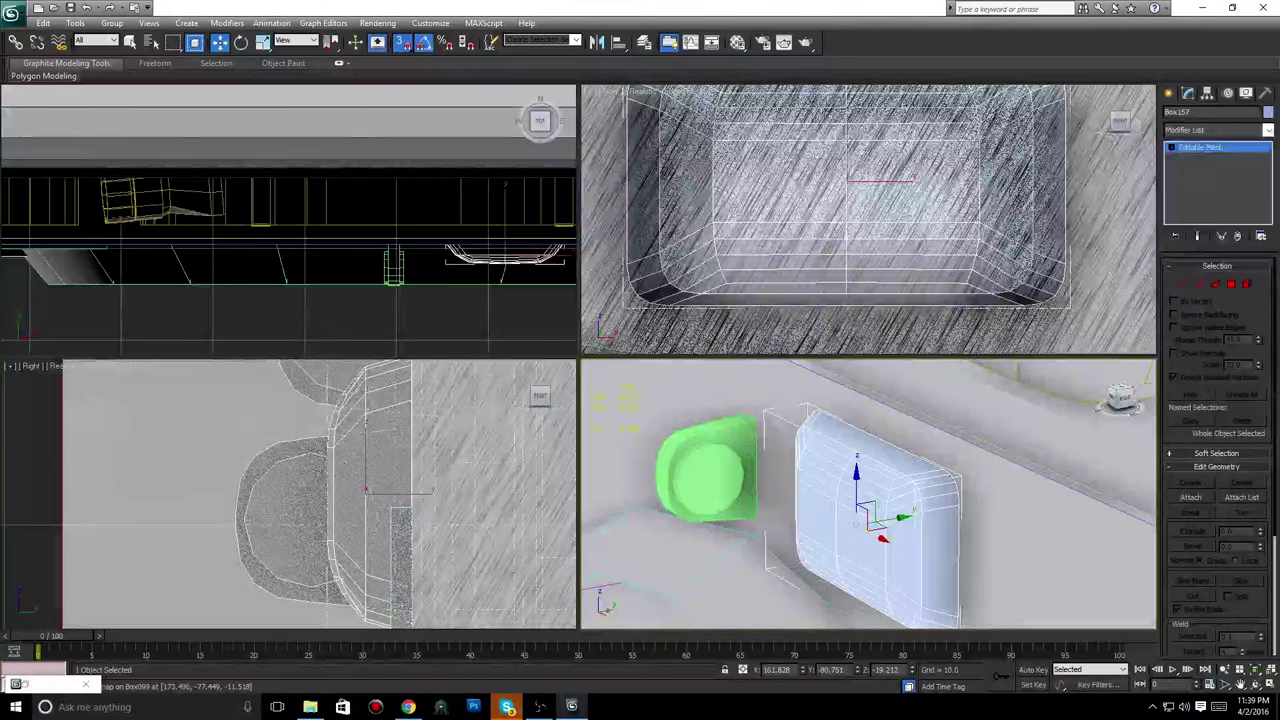
Set the perspective view's display style to Wireframe so the back of the marker light can be reached.
alt+middle_drag(880, 500, 825, 475)
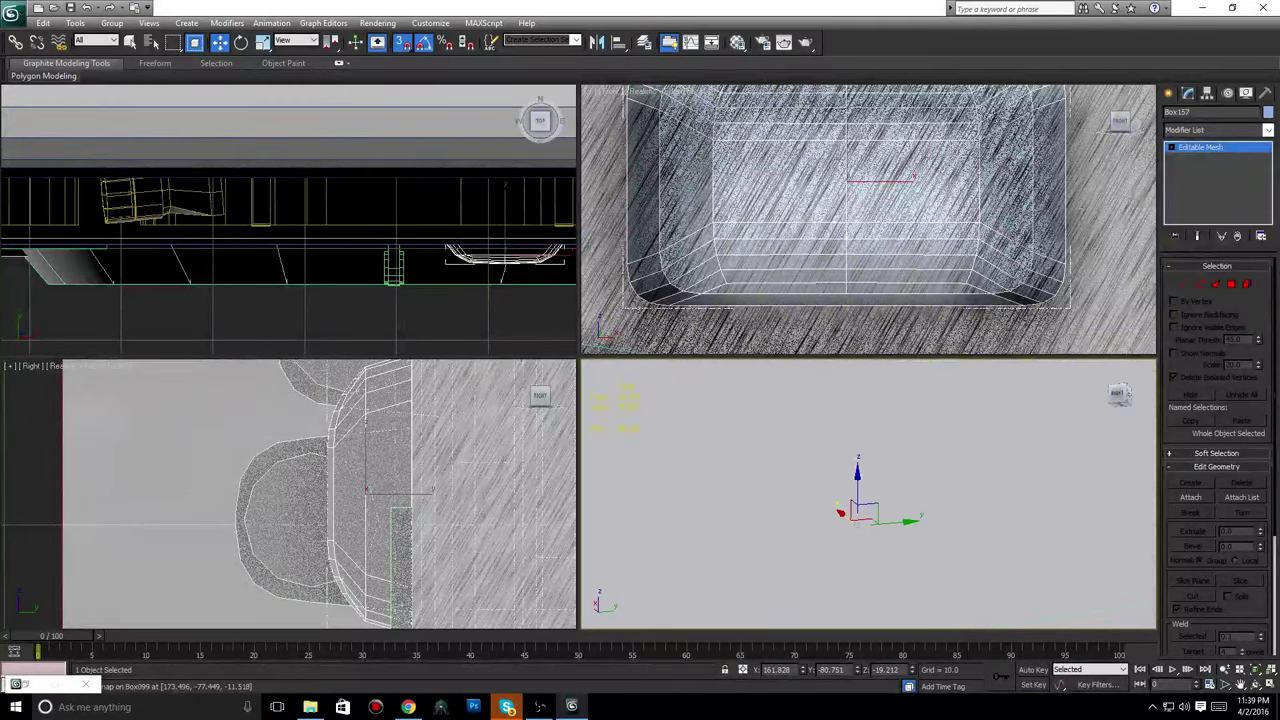
click(663, 367)
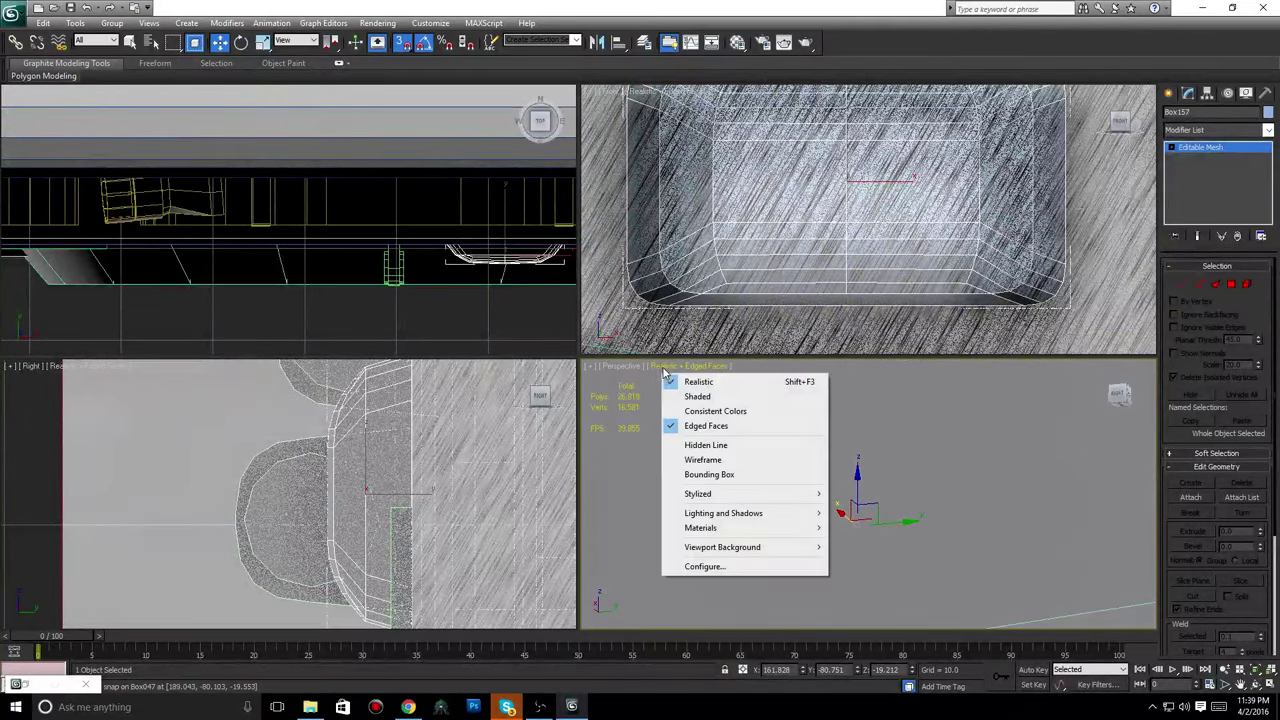
click(722, 446)
click(708, 369)
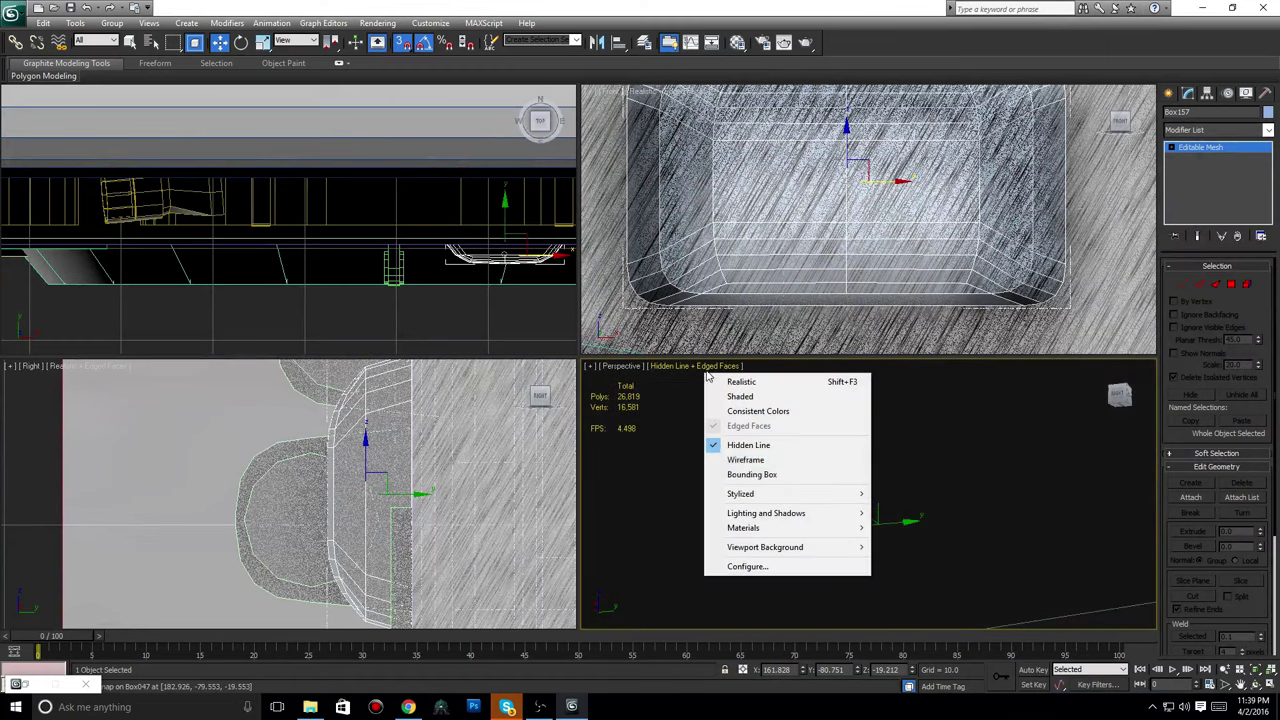
click(752, 458)
middle_drag(770, 480, 762, 552)
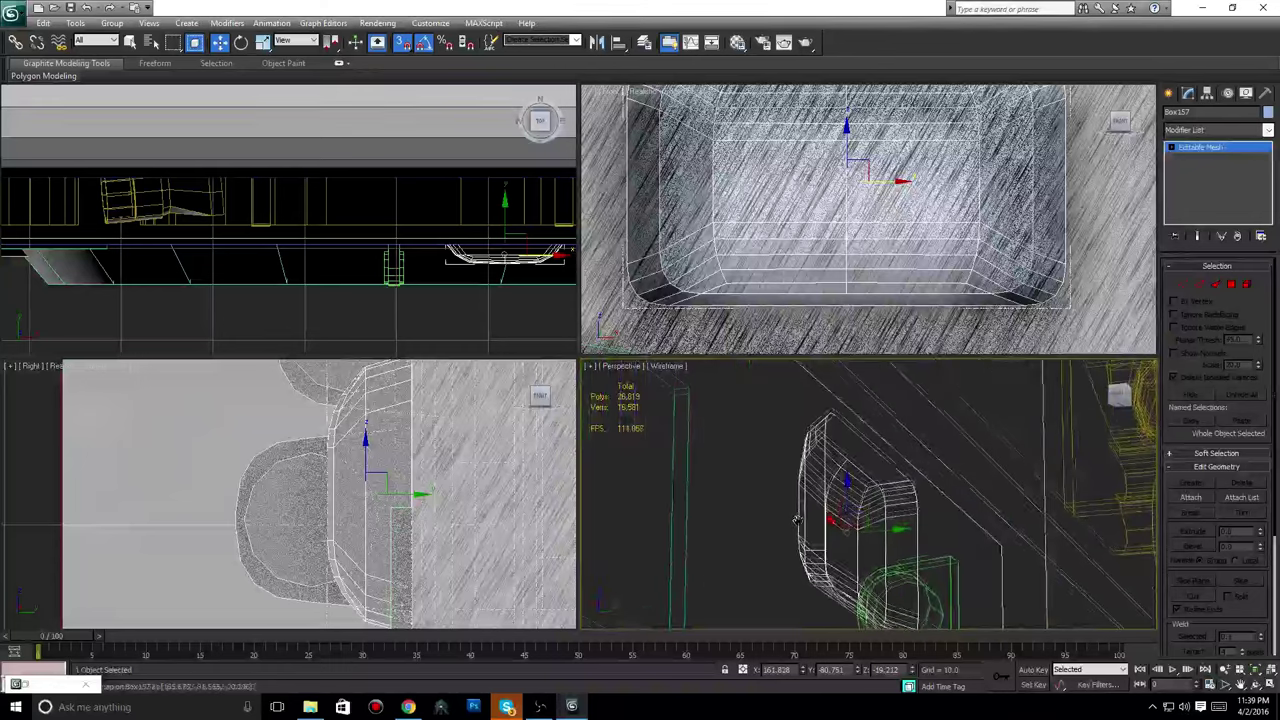
Delete the hidden back and interior polygons of the marker light, leaving only its visible outer shell.
click(1232, 286)
click(893, 494)
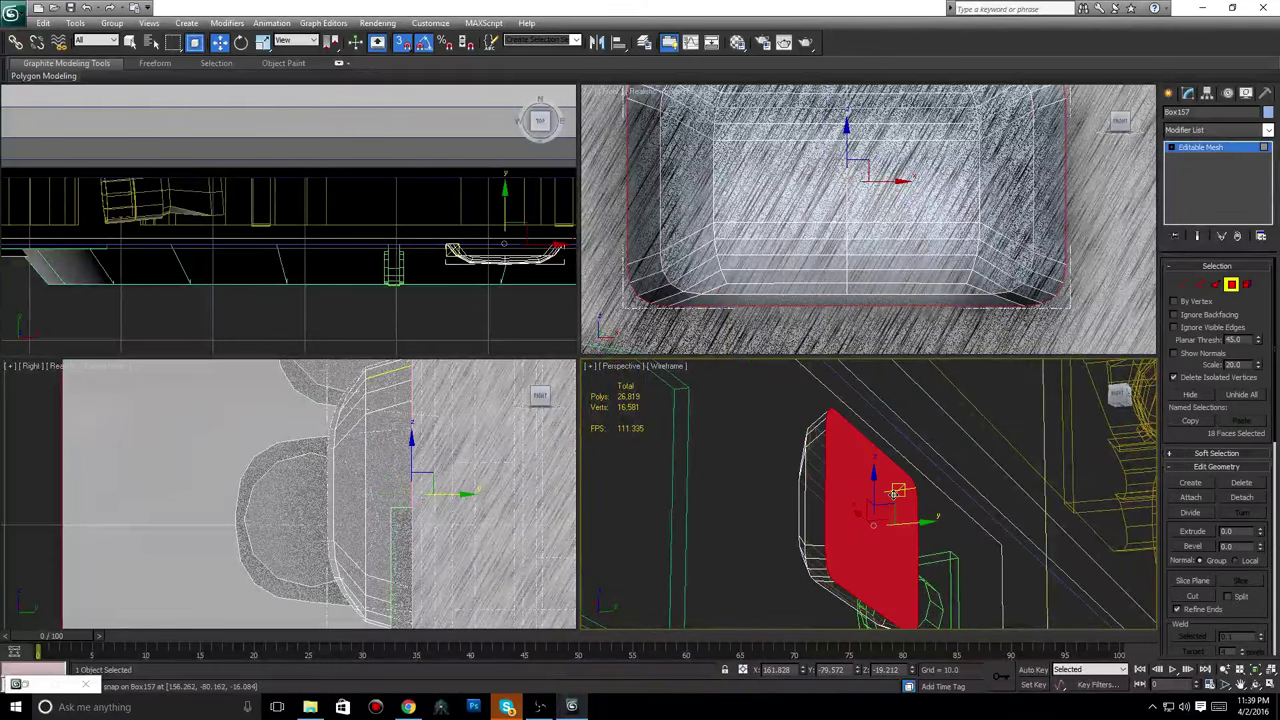
key(Delete)
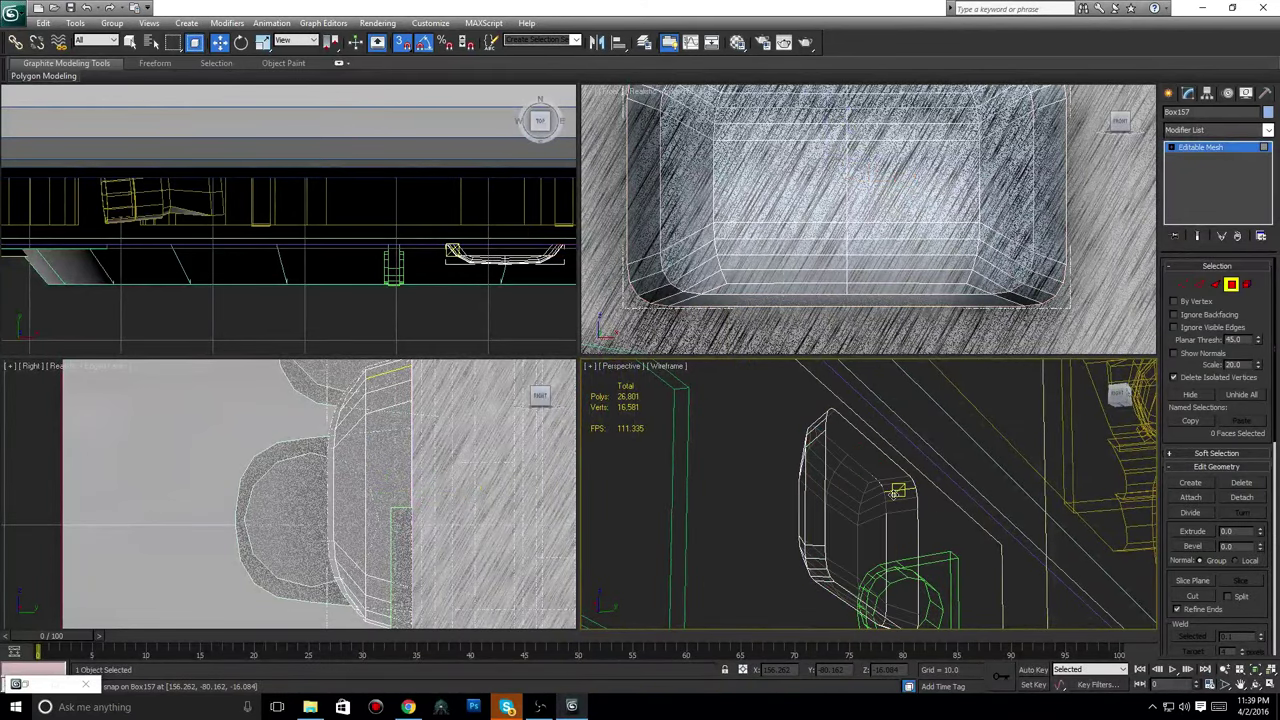
click(845, 517)
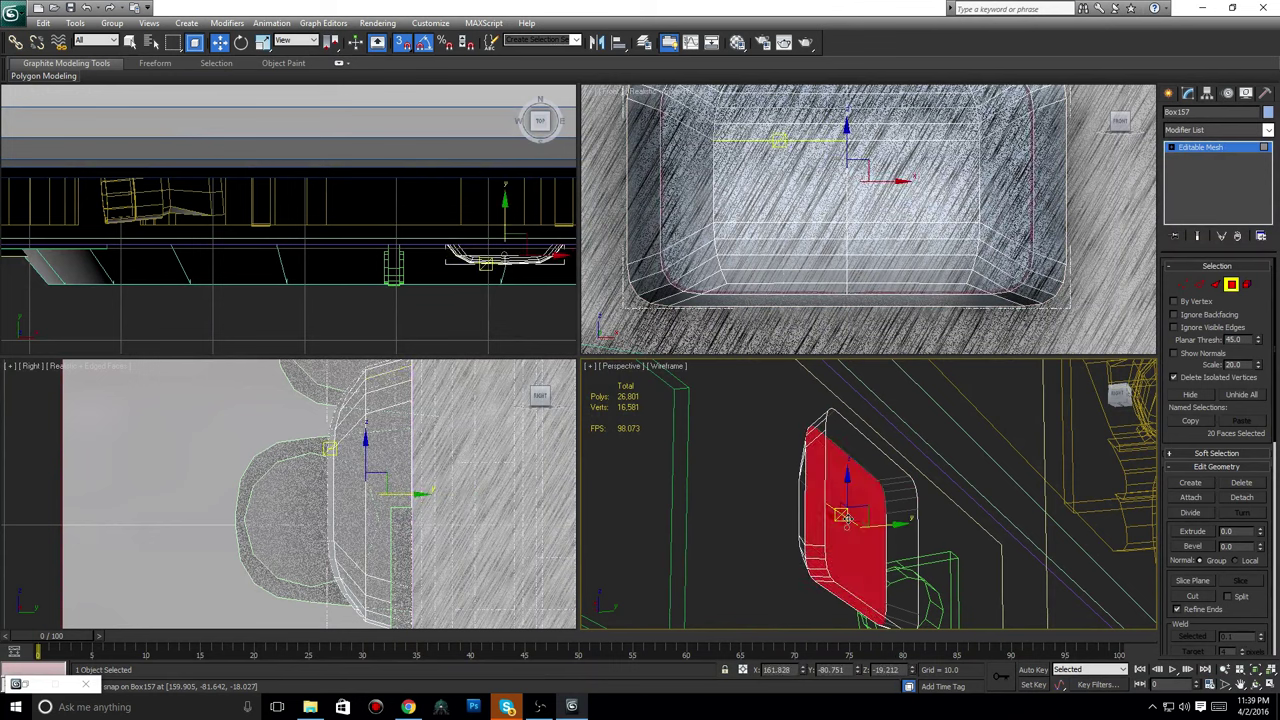
key(Delete)
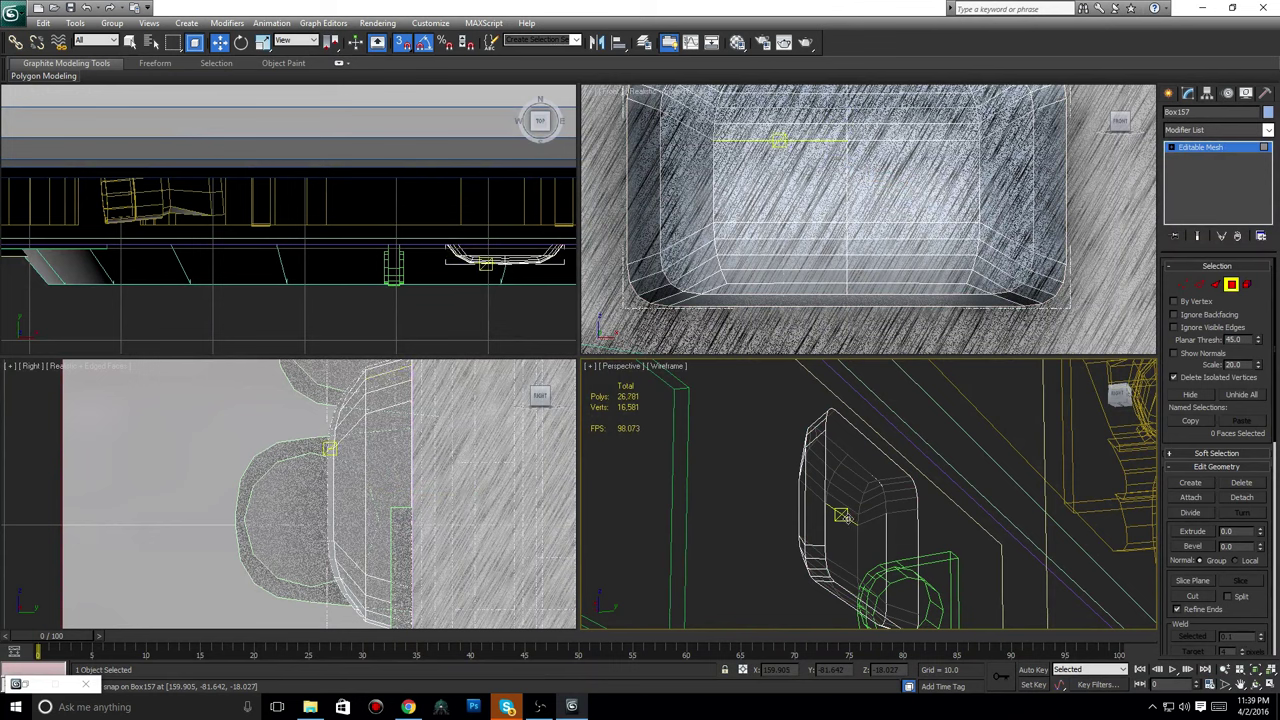
click(842, 515)
key(Delete)
Center the marker light's pivot on the object.
scroll(908, 522, down, 4)
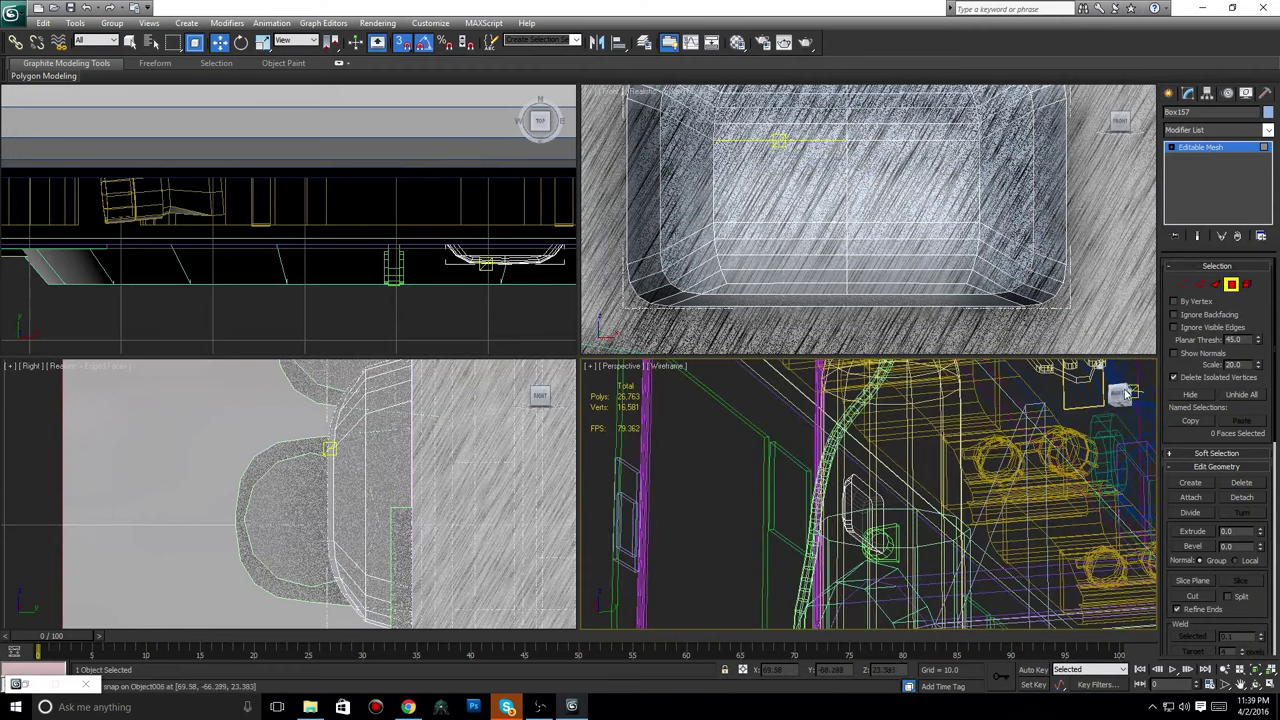
drag(1119, 396, 1158, 404)
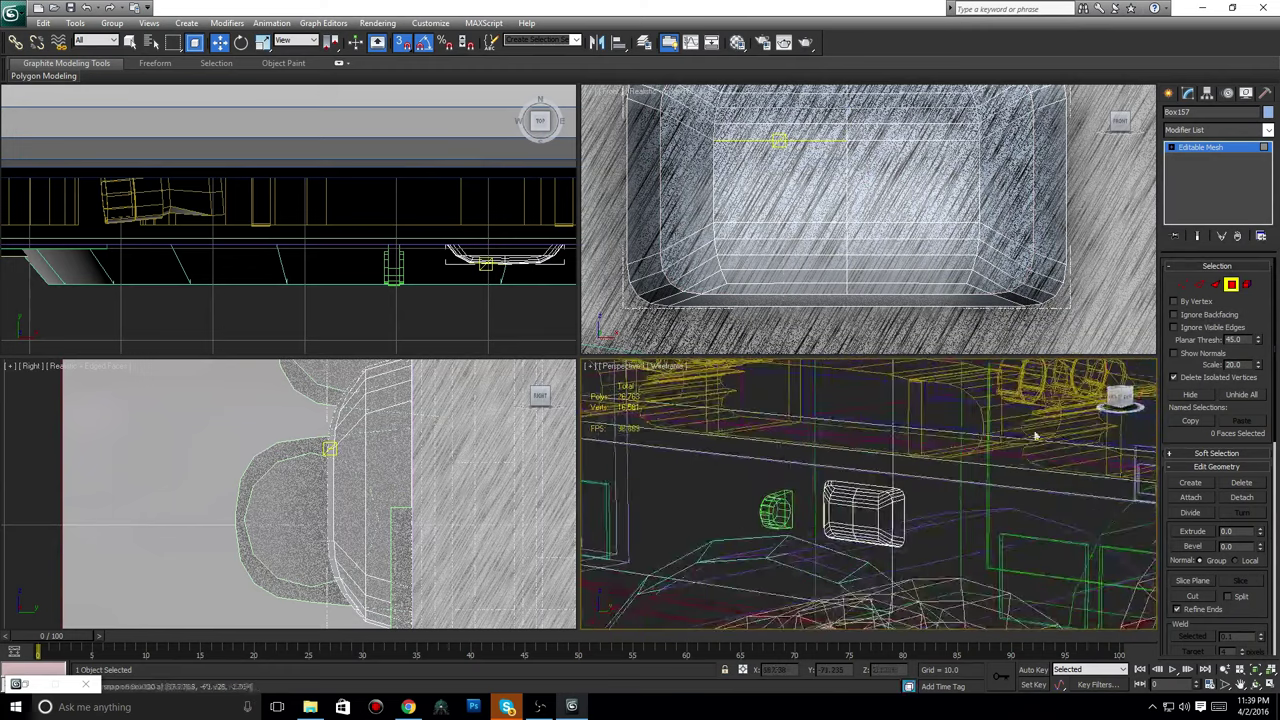
scroll(936, 514, down, 4)
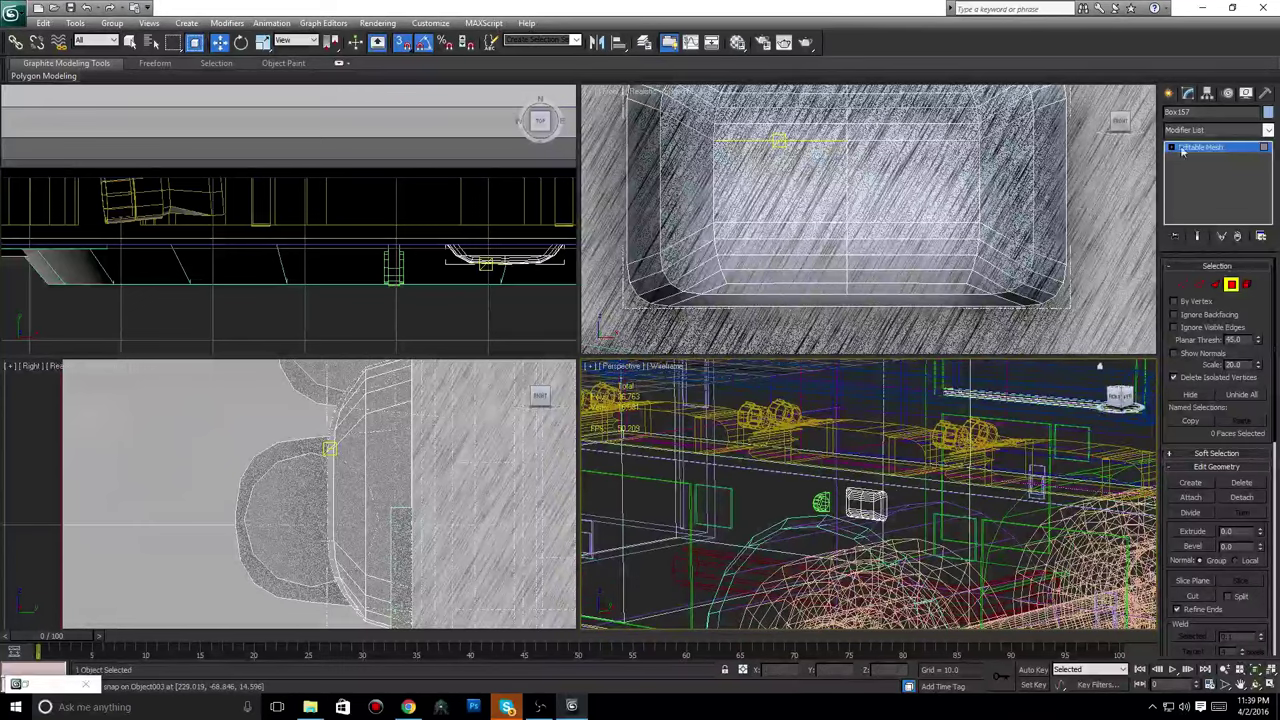
click(1207, 94)
click(1222, 178)
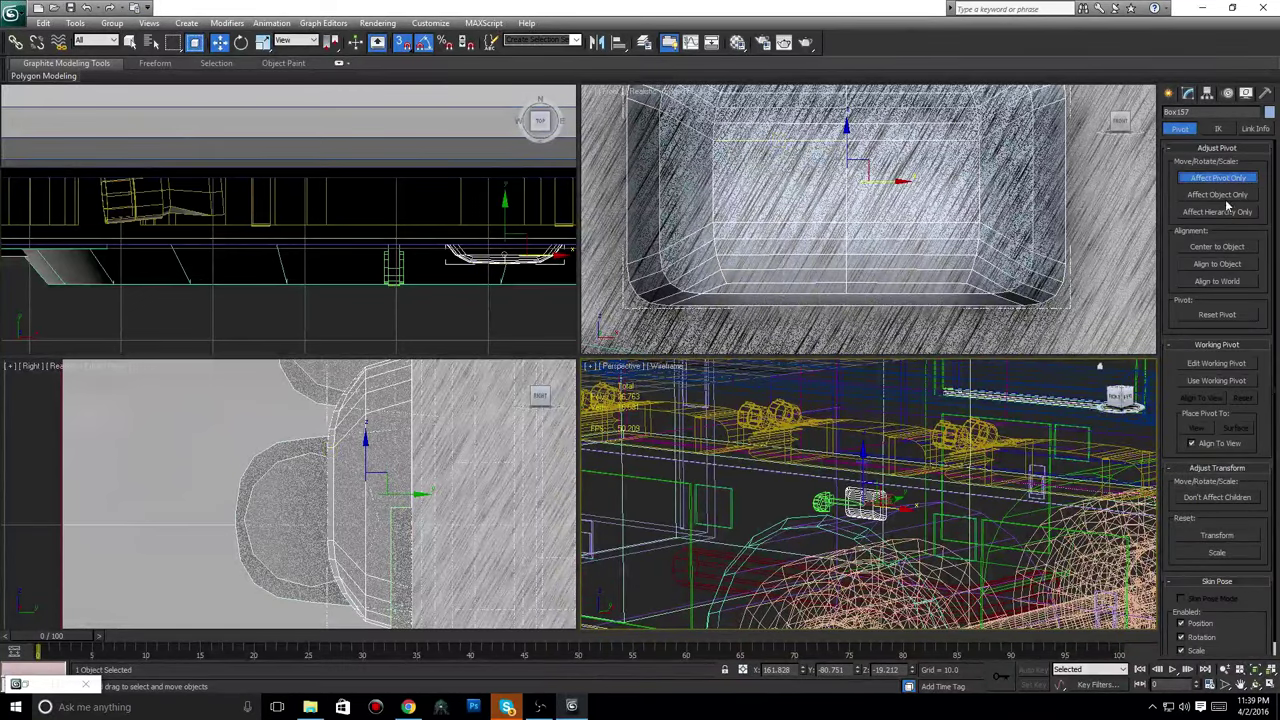
click(1217, 246)
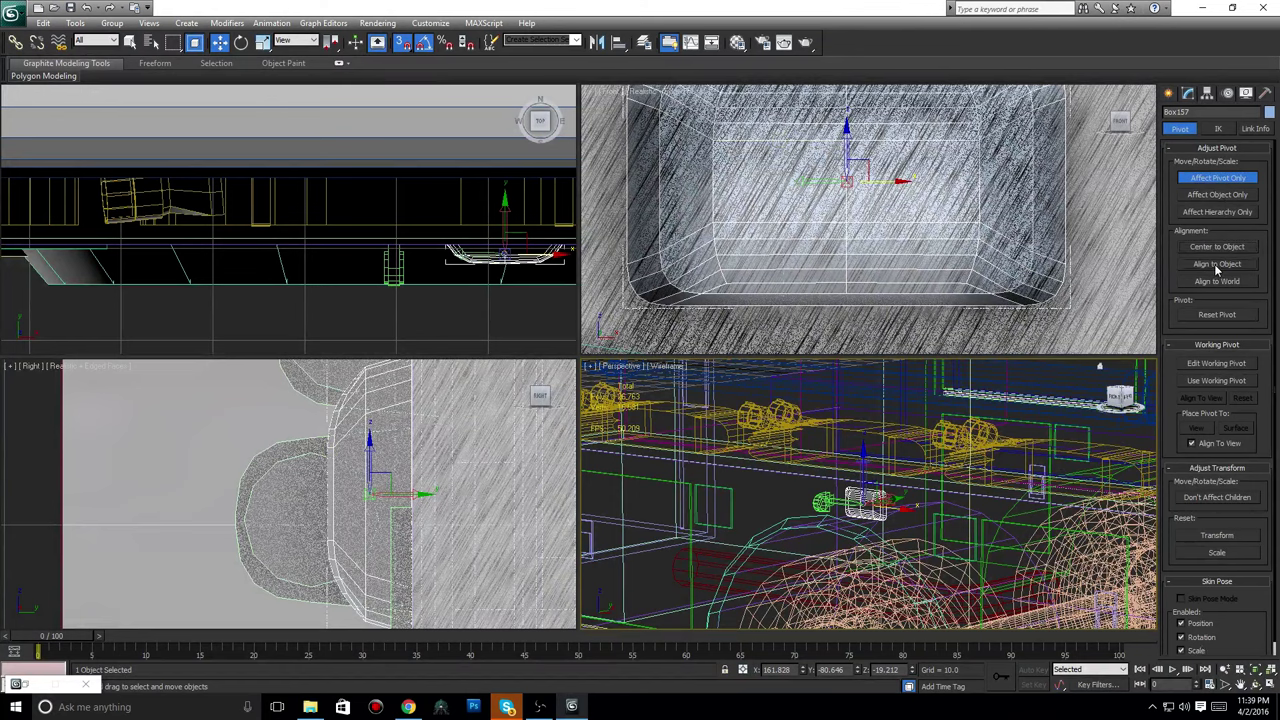
click(1169, 93)
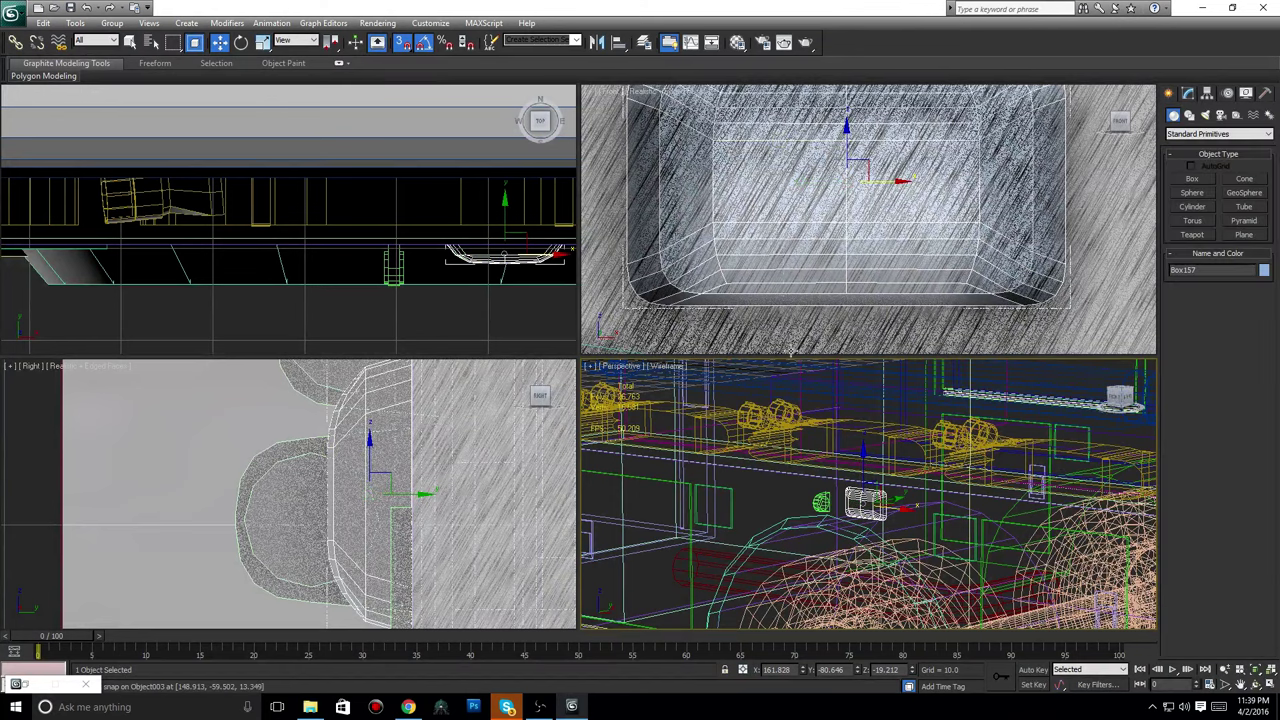
Move only the marker light's pivot along Y onto its open back edge, and leave pivot editing.
middle_drag(401, 484, 336, 480)
scroll(389, 486, up, 2)
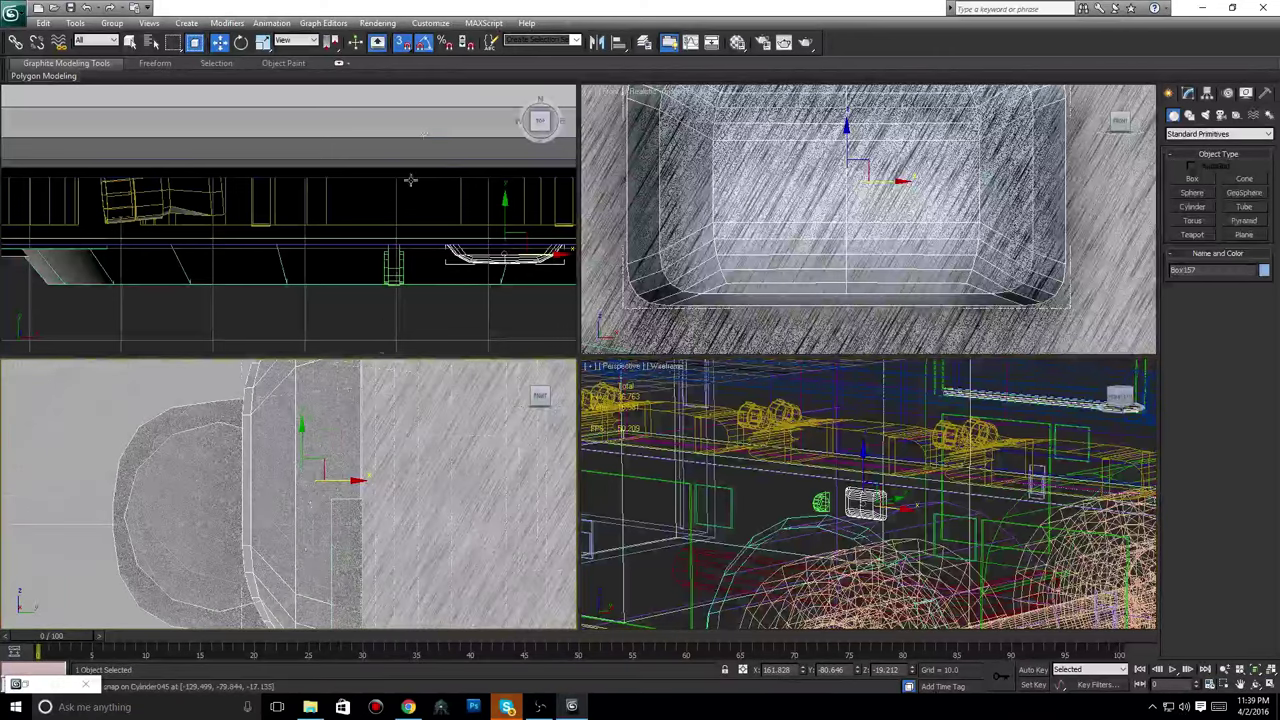
click(1188, 93)
click(1208, 93)
click(1217, 178)
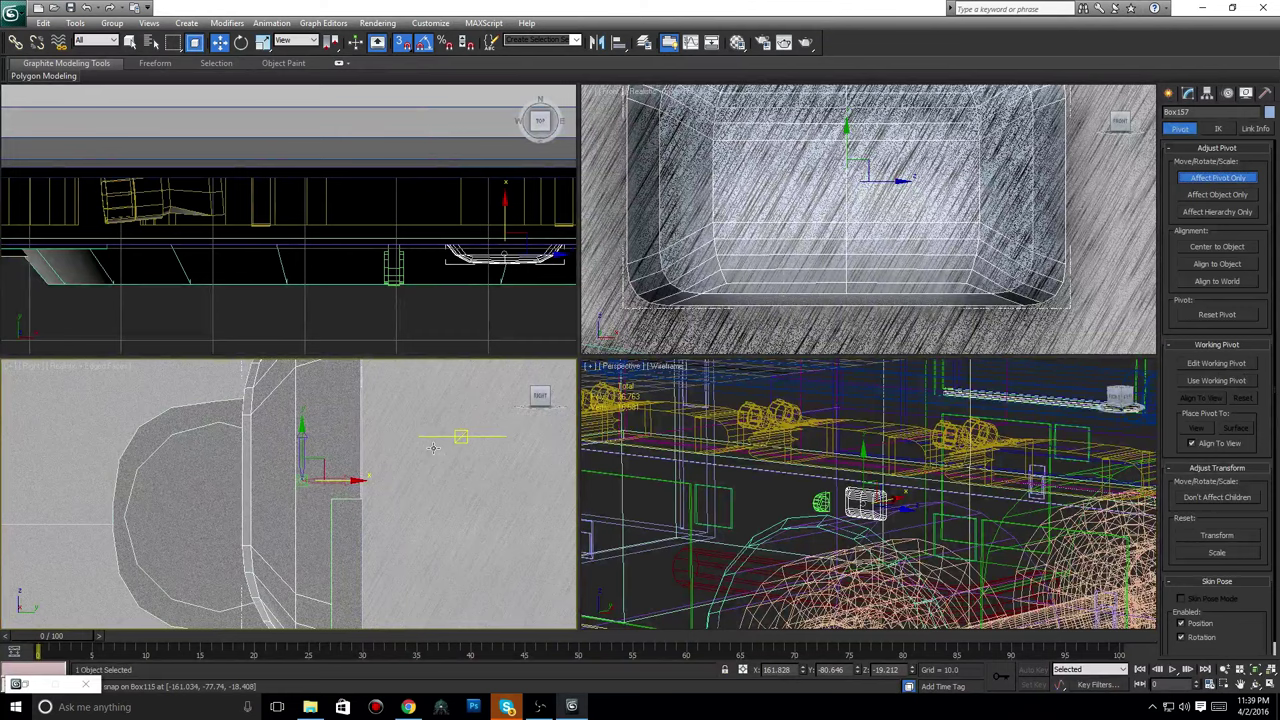
scroll(432, 447, up, 4)
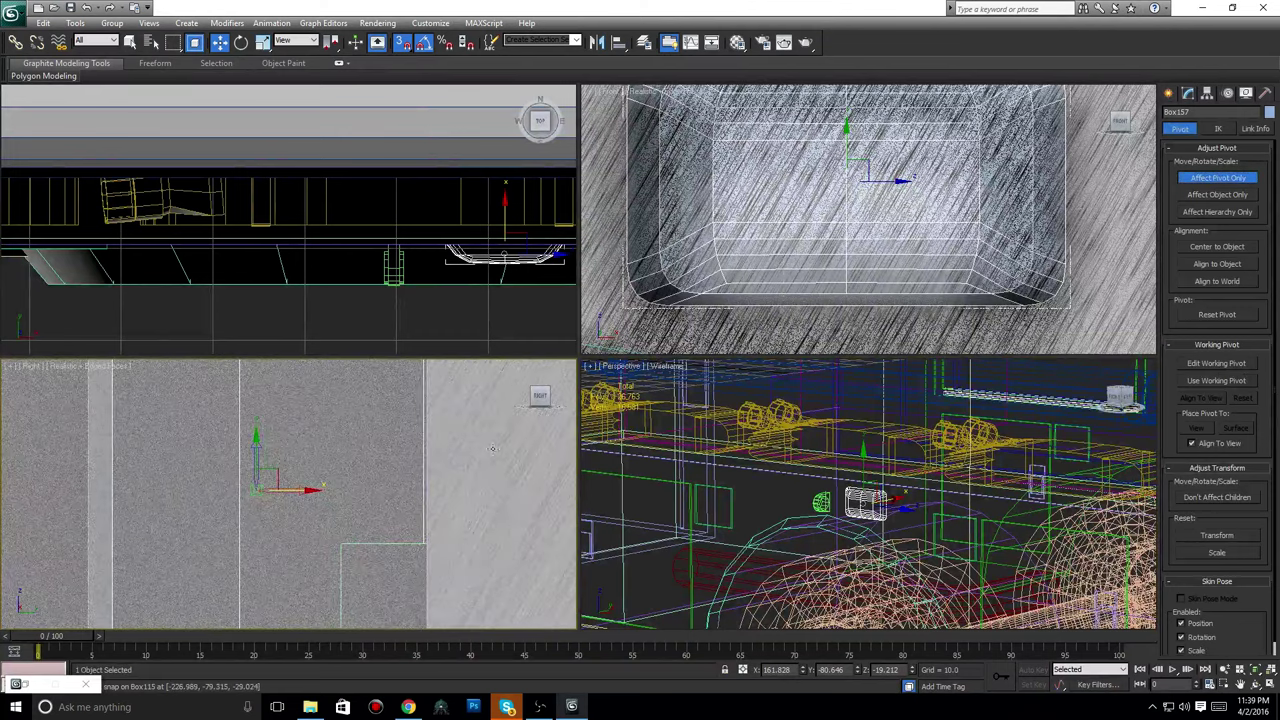
scroll(907, 530, up, 8)
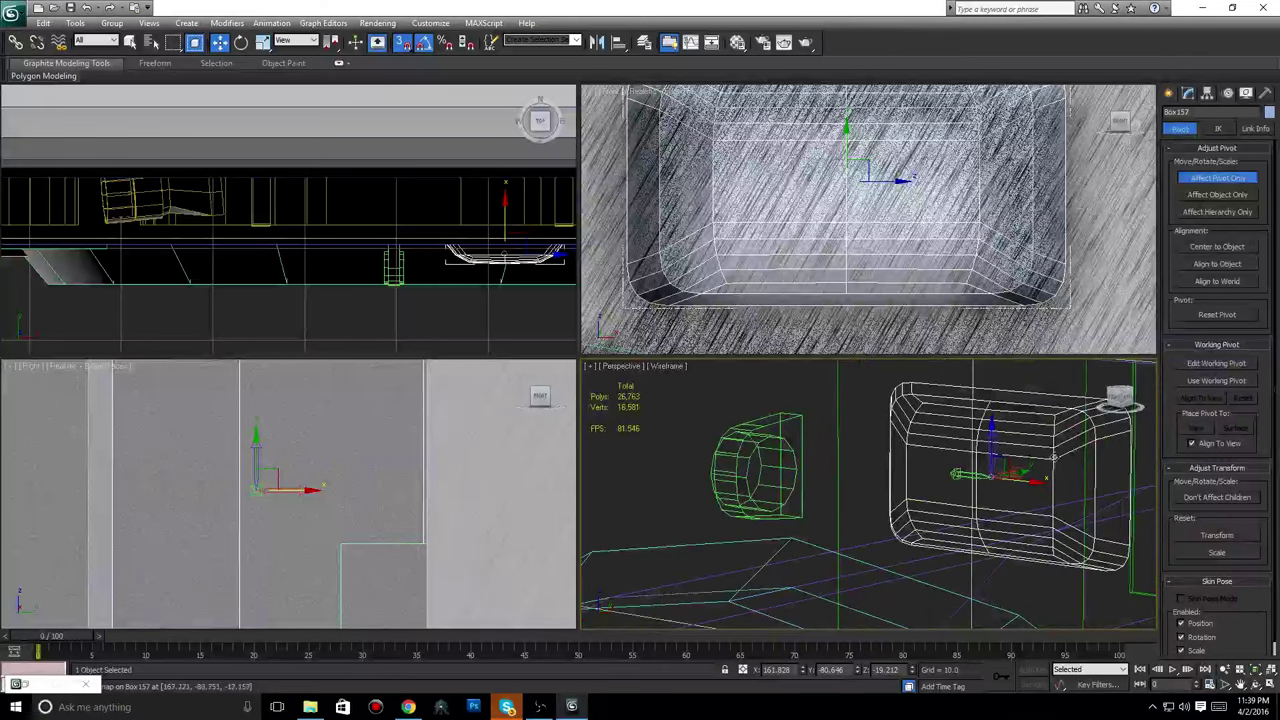
middle_drag(908, 531, 947, 421)
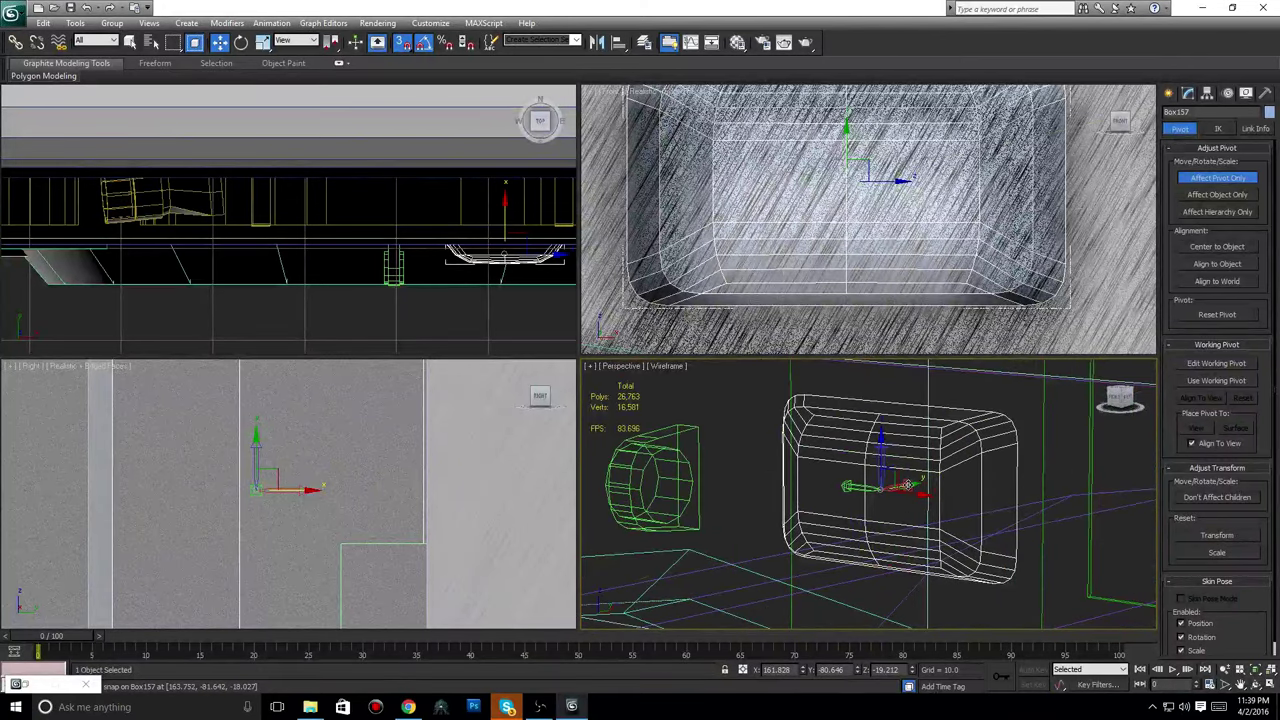
mouse_move(914, 487)
mouse_down()
mouse_move(935, 401)
mouse_move(928, 386)
mouse_move(918, 396)
mouse_up()
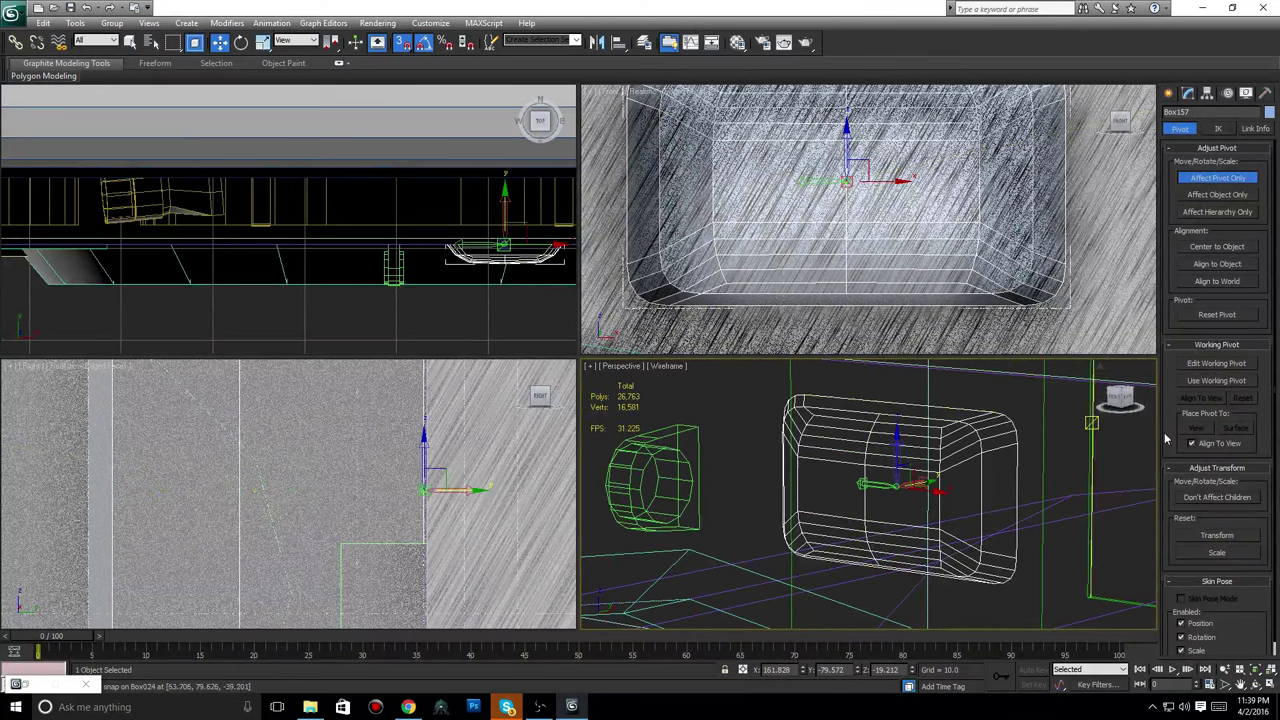
middle_drag(453, 487, 416, 472)
scroll(416, 471, up, 3)
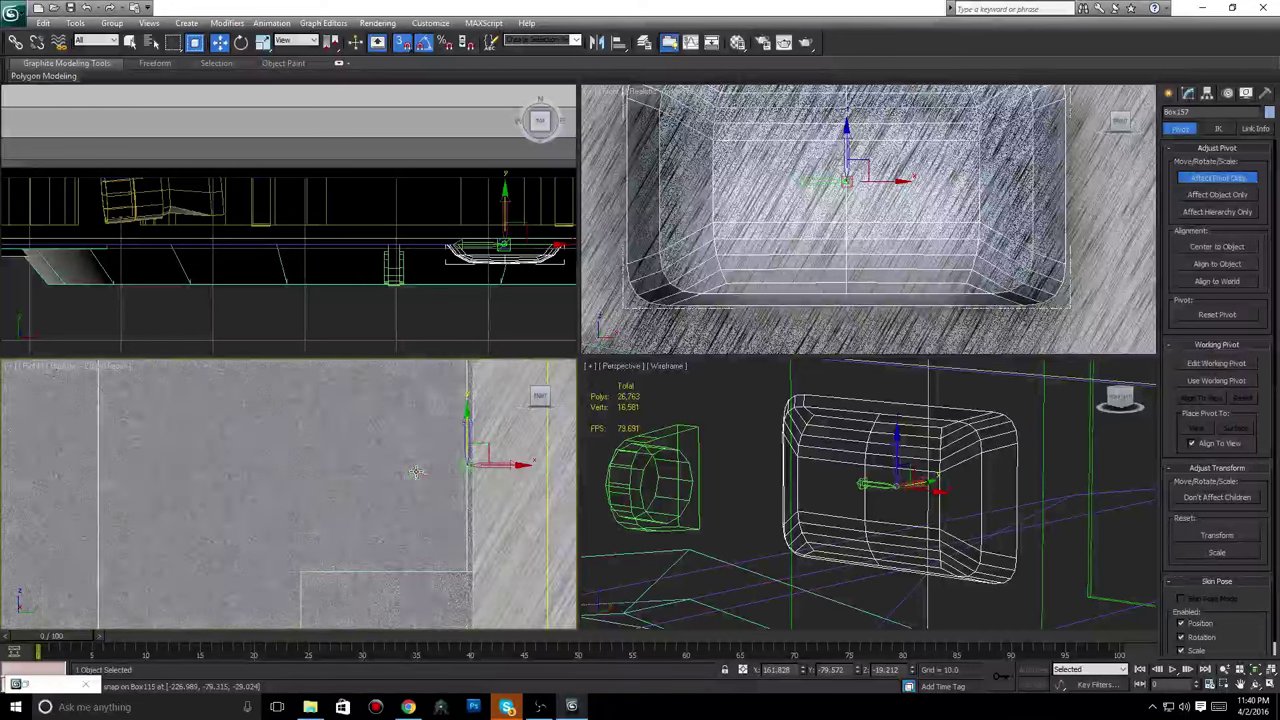
scroll(415, 471, down, 6)
scroll(415, 472, down, 5)
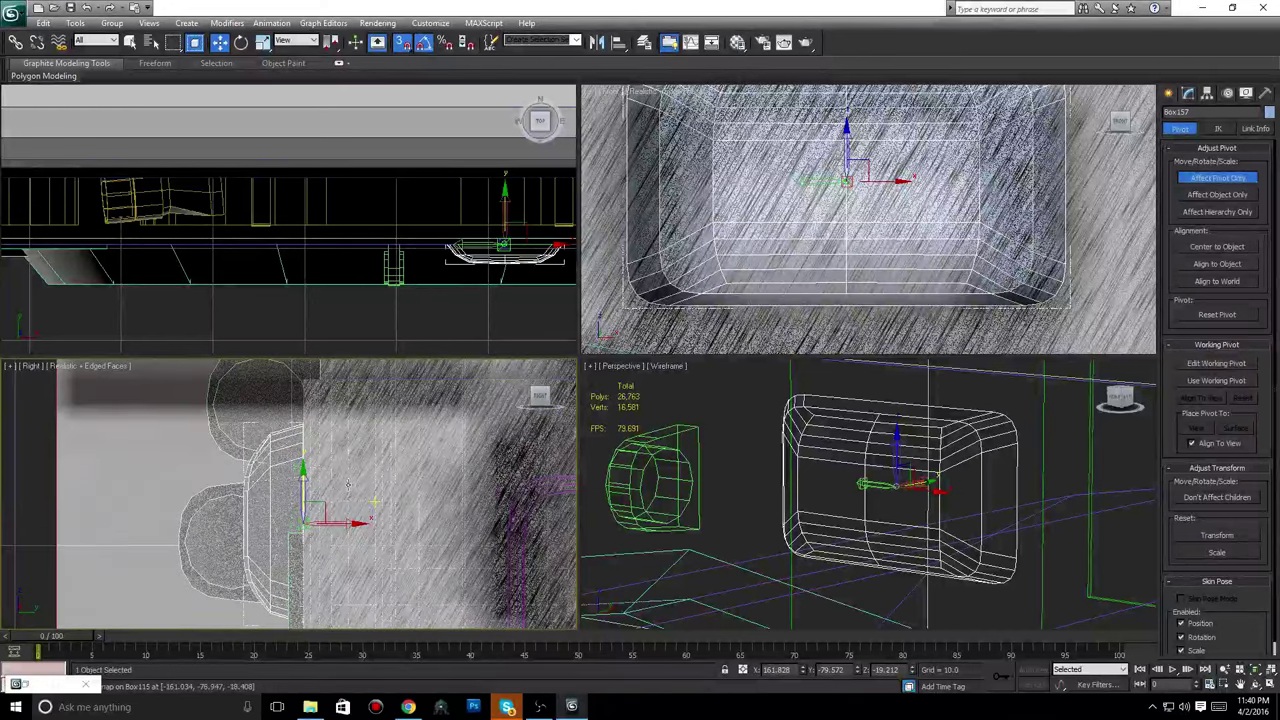
click(1172, 93)
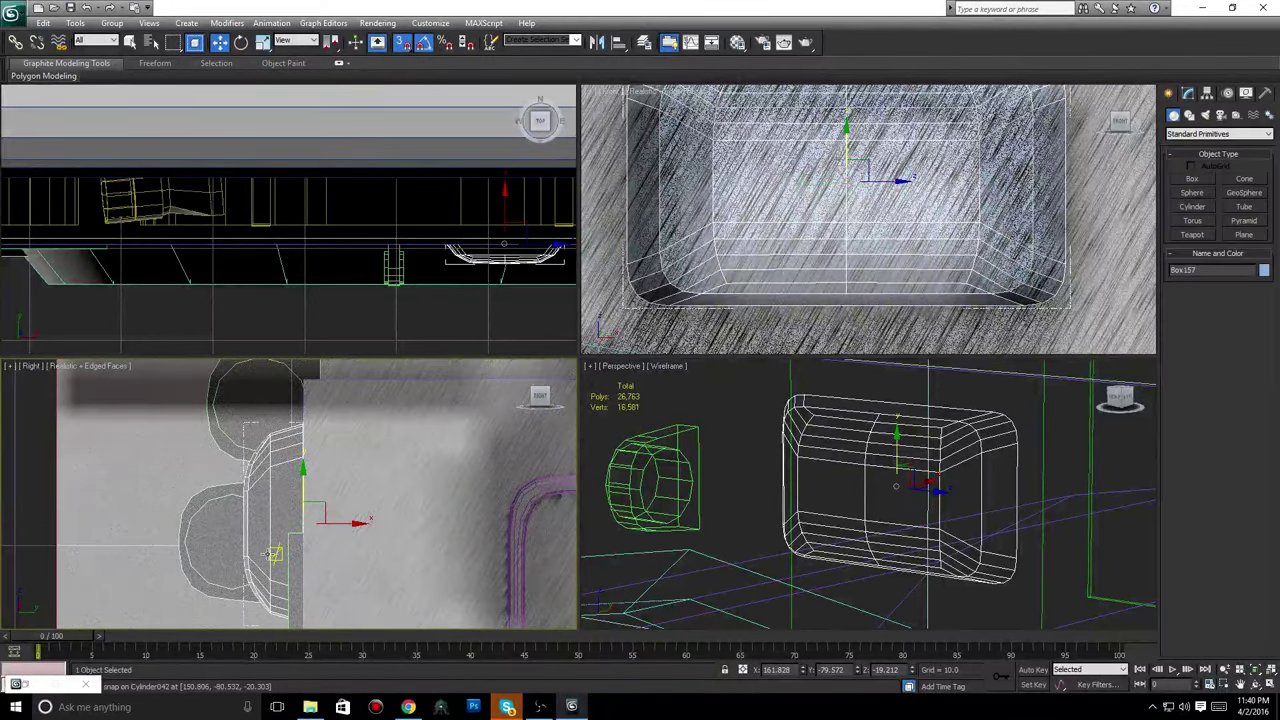
Shift the marker light slightly along its depth axis so its back edge sits against the truck's body surface.
middle_drag(274, 544, 381, 424)
scroll(263, 536, up, 4)
scroll(263, 536, up, 2)
scroll(381, 424, up, 1)
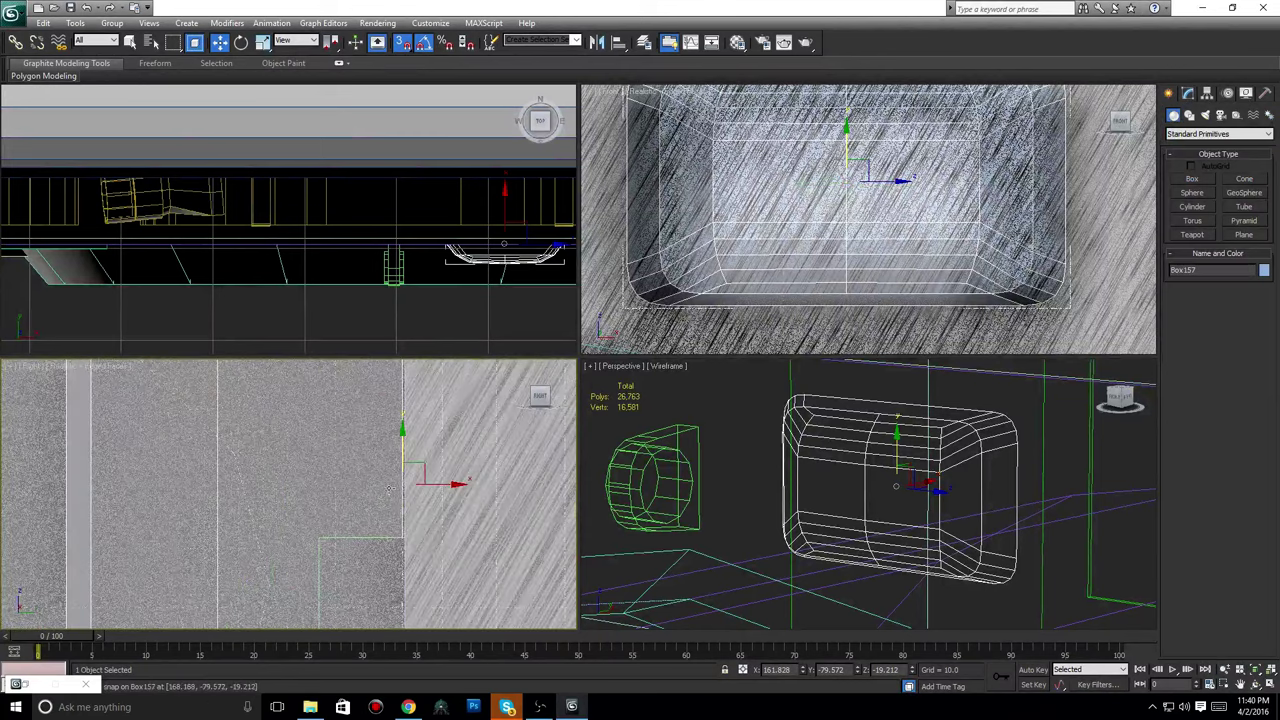
drag(430, 485, 421, 487)
Clone the finished marker light in place.
scroll(966, 528, down, 6)
scroll(966, 528, up, 3)
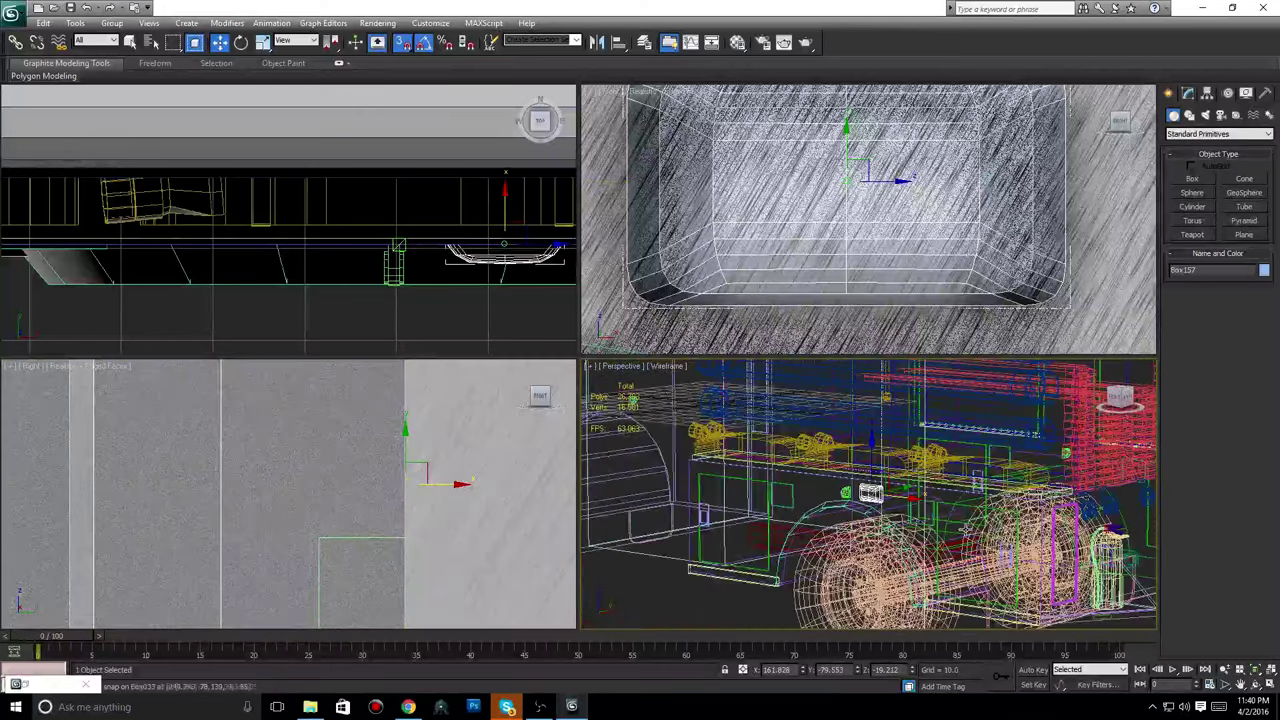
alt+middle_drag(1000, 473, 943, 514)
scroll(941, 514, up, 5)
right_click(955, 520)
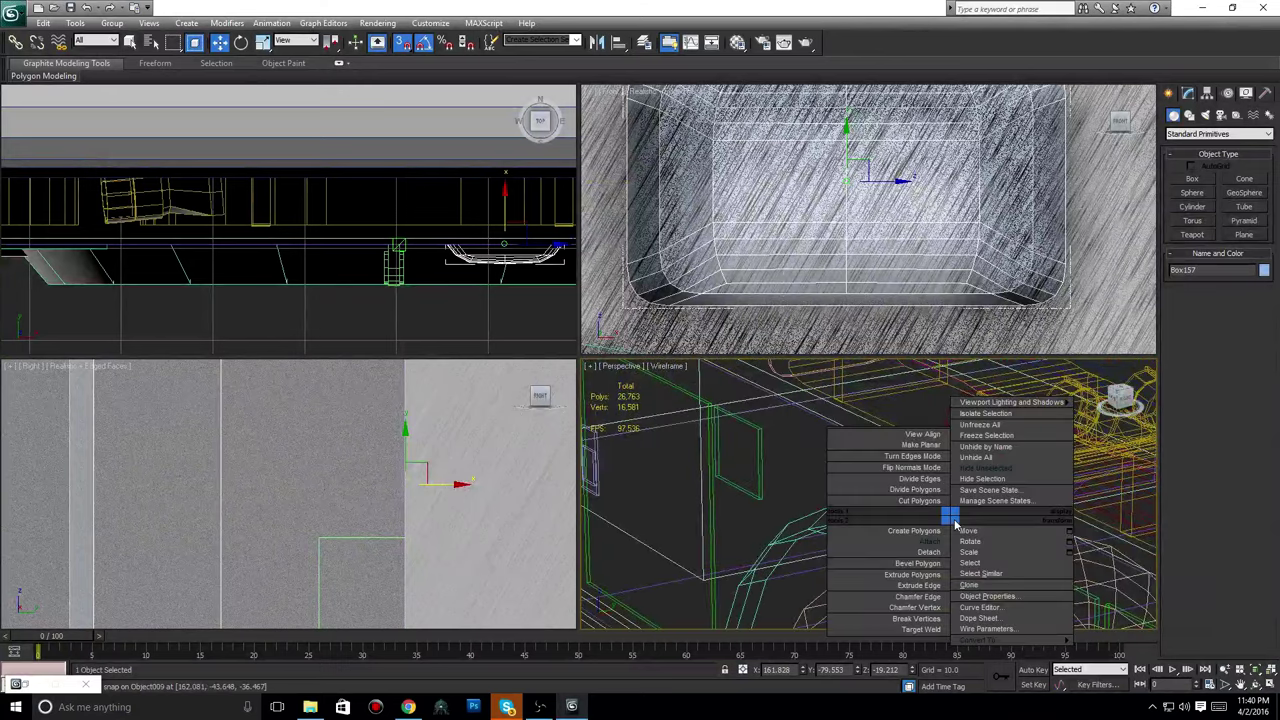
click(975, 588)
click(603, 403)
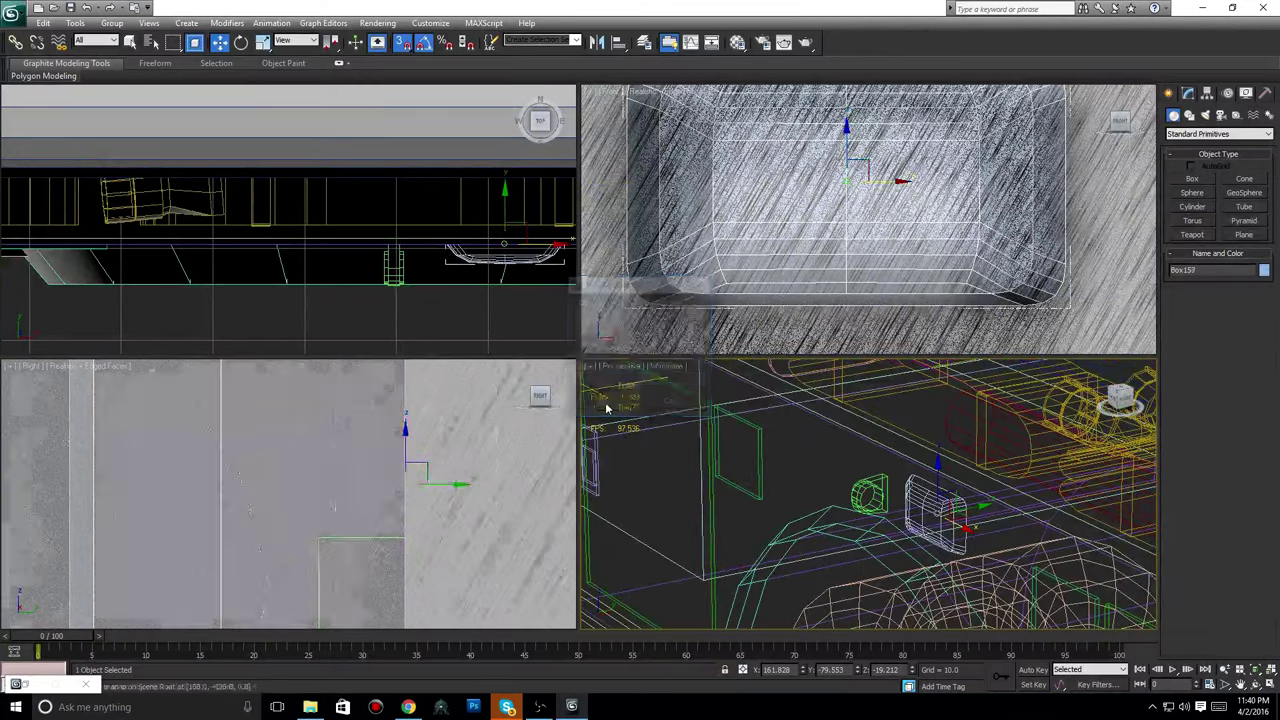
middle_drag(797, 294, 809, 298)
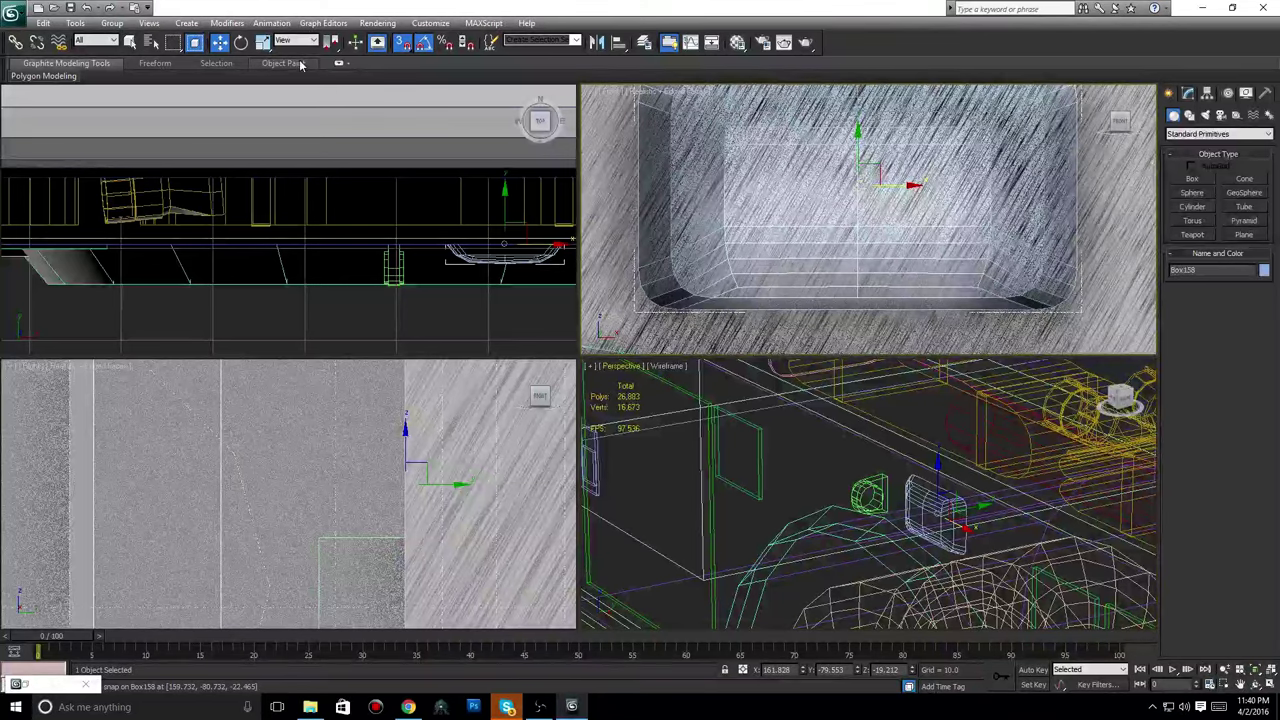
Rotate the cloned marker light 180 degrees about the Z axis so it faces the opposite way.
key(e)
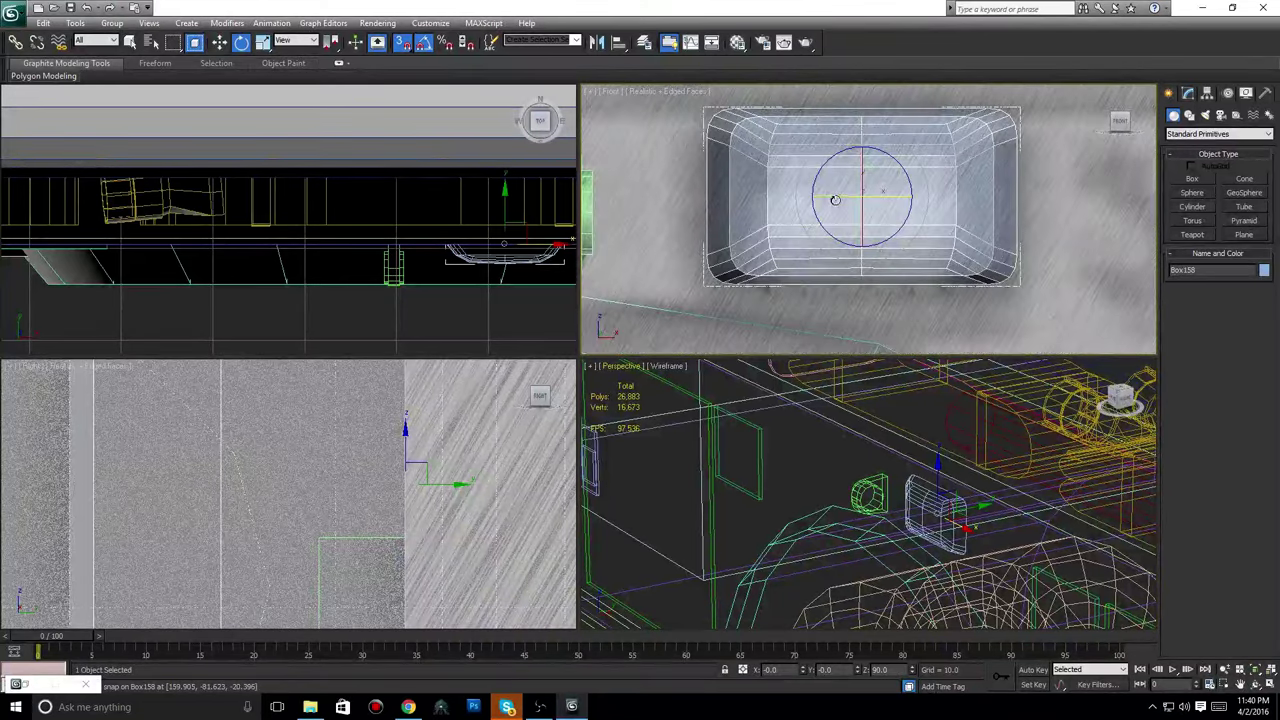
drag(922, 200, 957, 202)
middle_drag(548, 284, 118, 240)
scroll(523, 277, up, 3)
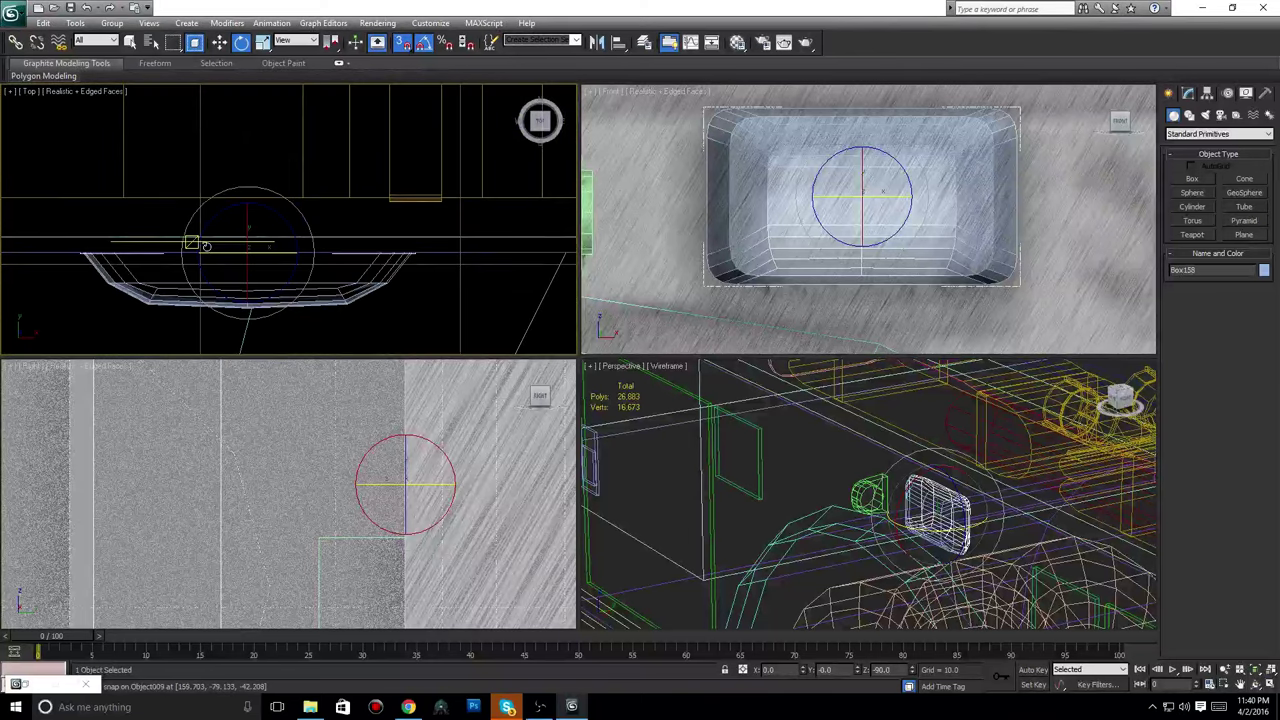
scroll(204, 245, down, 3)
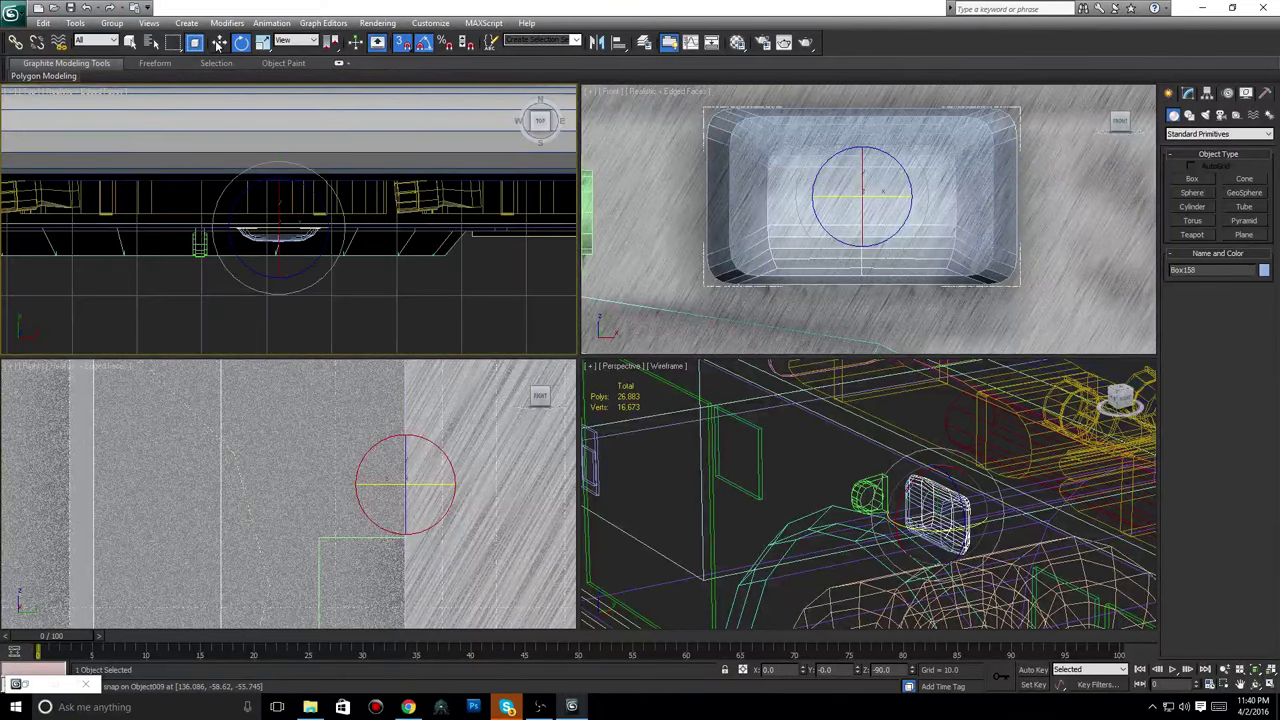
Move the rotated marker light along Y across the truck to the opposite side of the body, at about Y 81.
click(218, 45)
middle_drag(289, 206, 303, 248)
shift+drag(294, 238, 310, 165)
middle_drag(1049, 424, 733, 438)
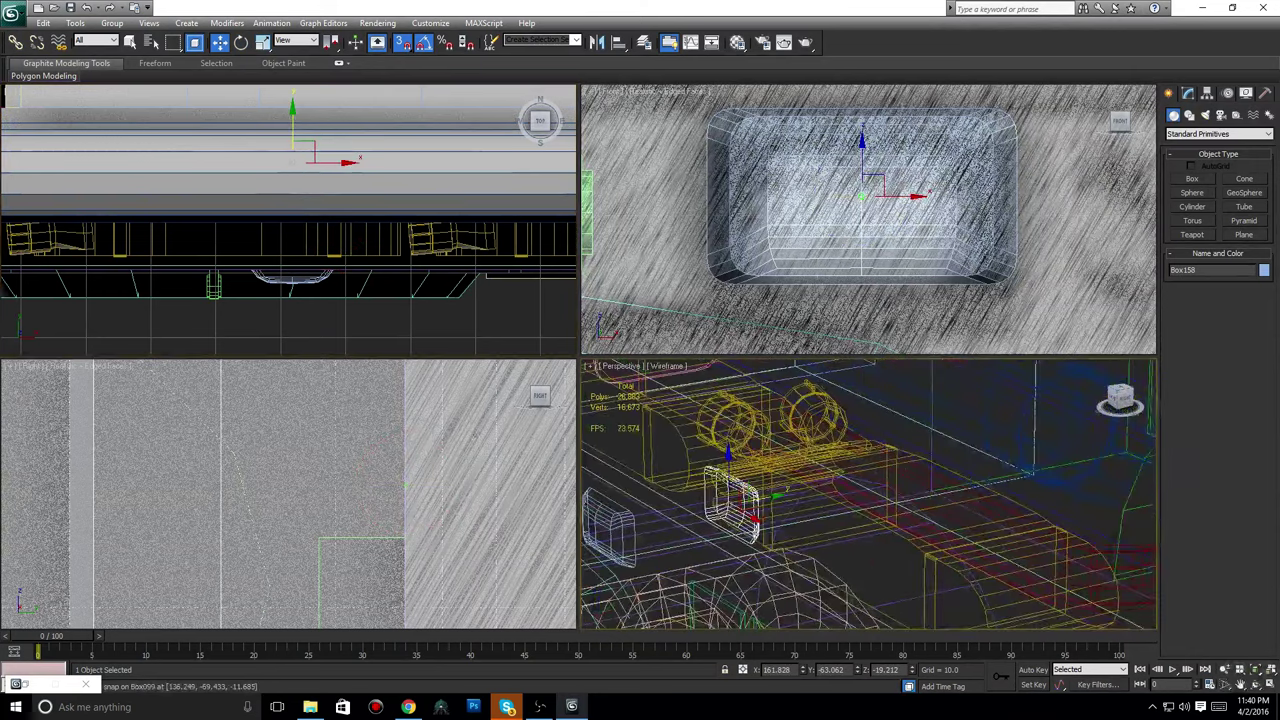
scroll(322, 452, down, 5)
scroll(320, 449, down, 5)
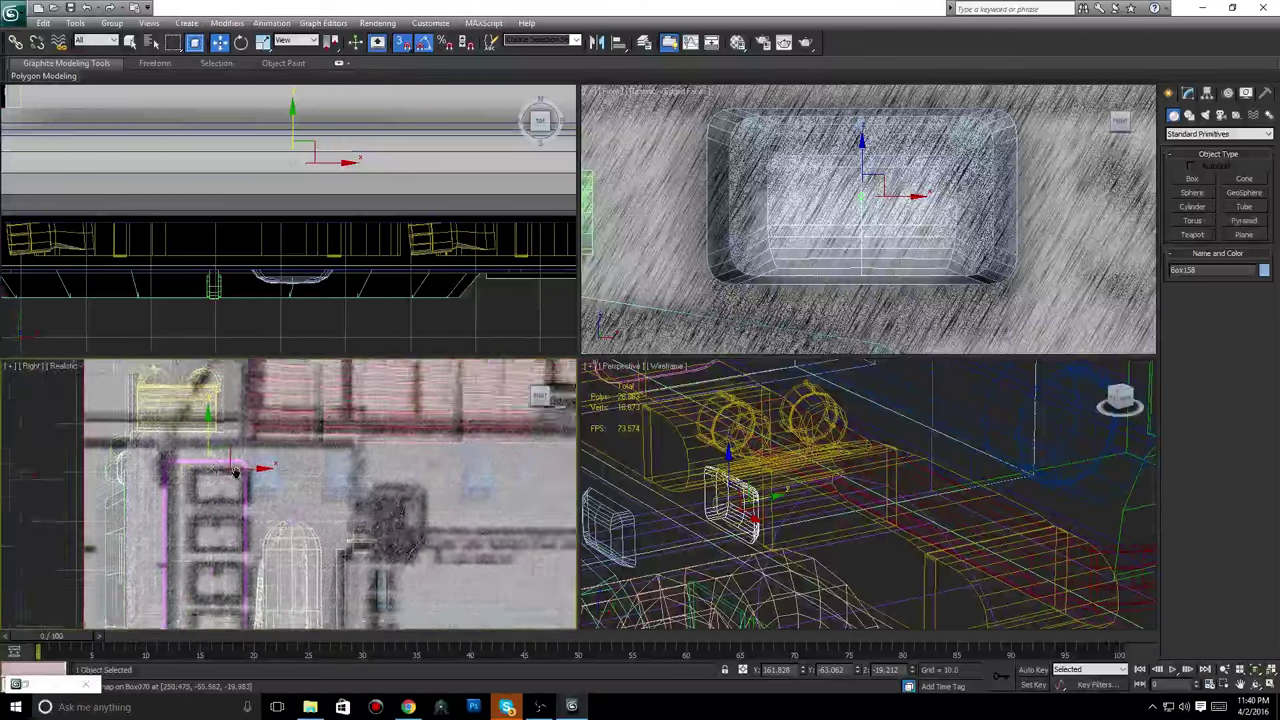
drag(252, 479, 549, 481)
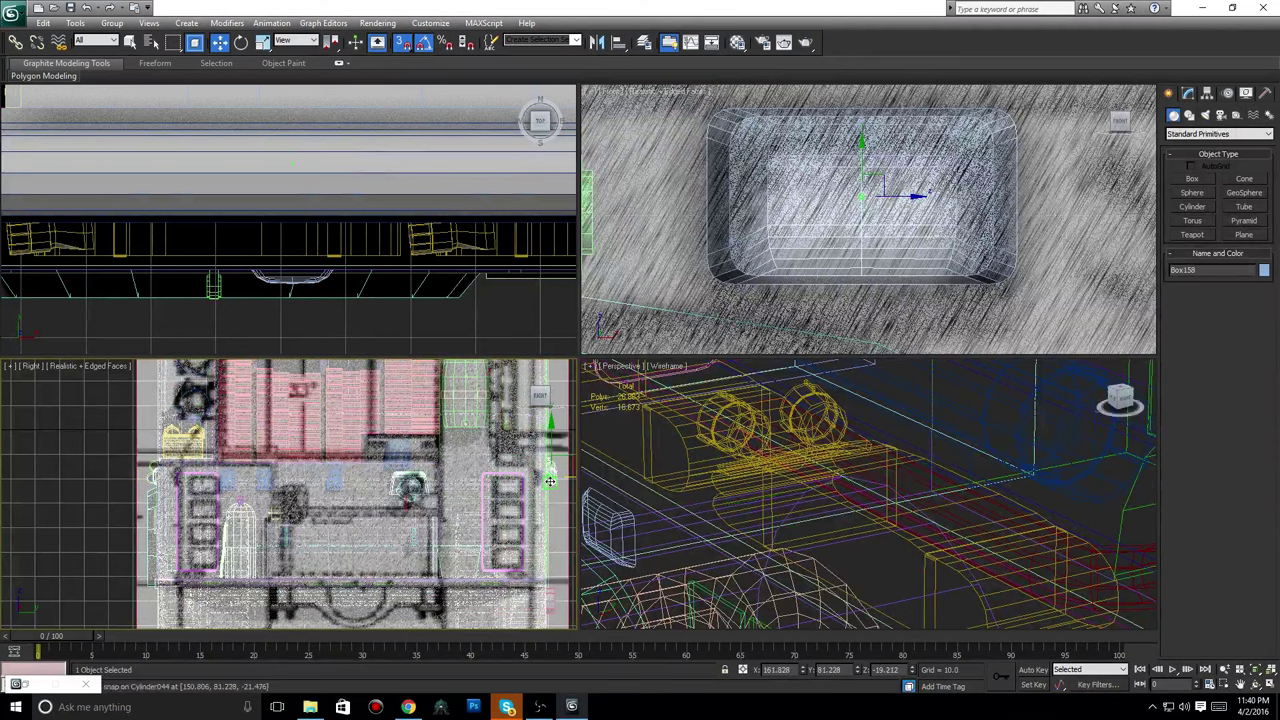
Snap the rotated marker light along Y so its open back edge sits flush against the opposite body side, at Y 79.076.
scroll(549, 481, up, 8)
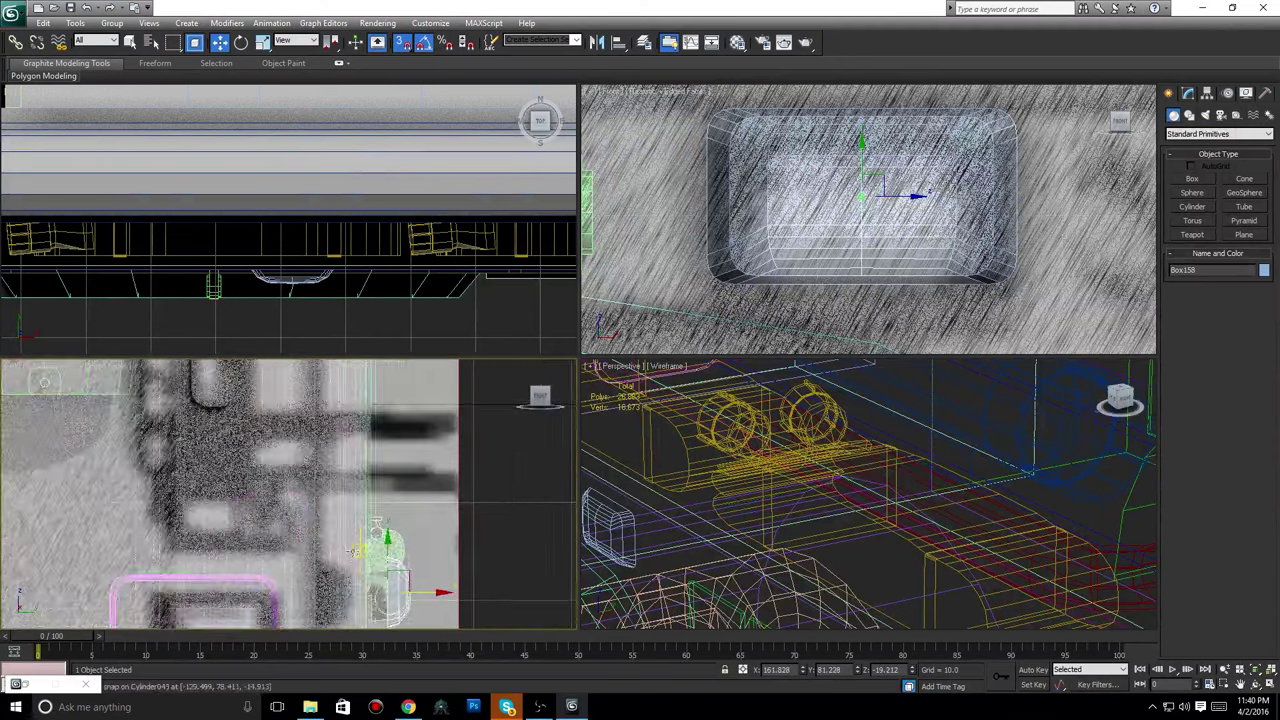
scroll(355, 551, down, 3)
scroll(808, 474, down, 8)
middle_drag(808, 474, 747, 461)
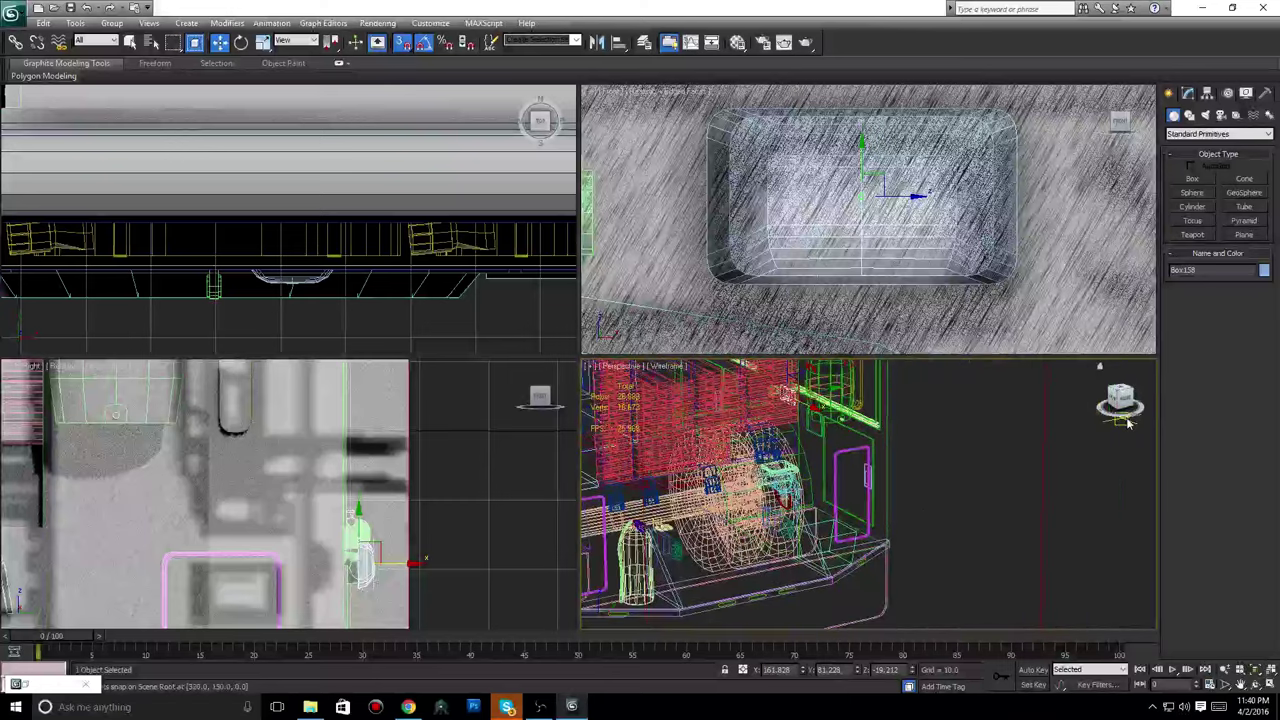
drag(1128, 400, 1058, 474)
scroll(995, 528, up, 5)
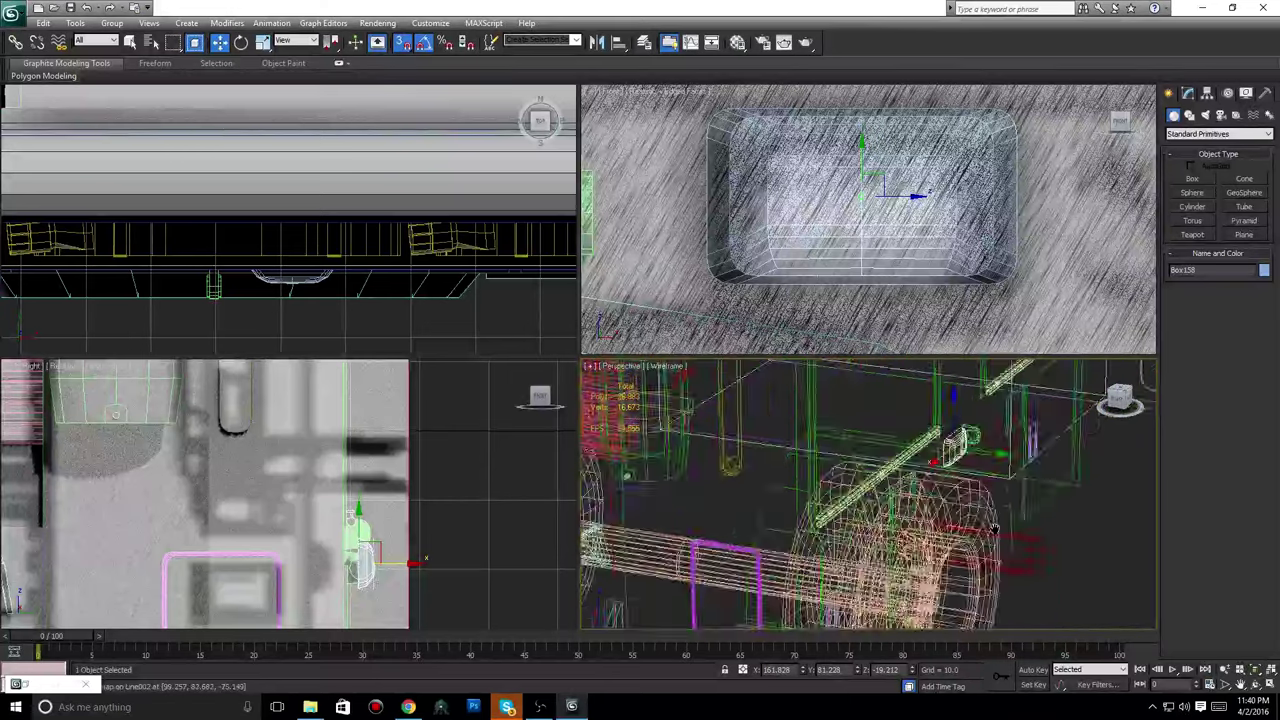
middle_drag(994, 527, 908, 604)
drag(1120, 398, 1034, 420)
middle_drag(1027, 504, 981, 543)
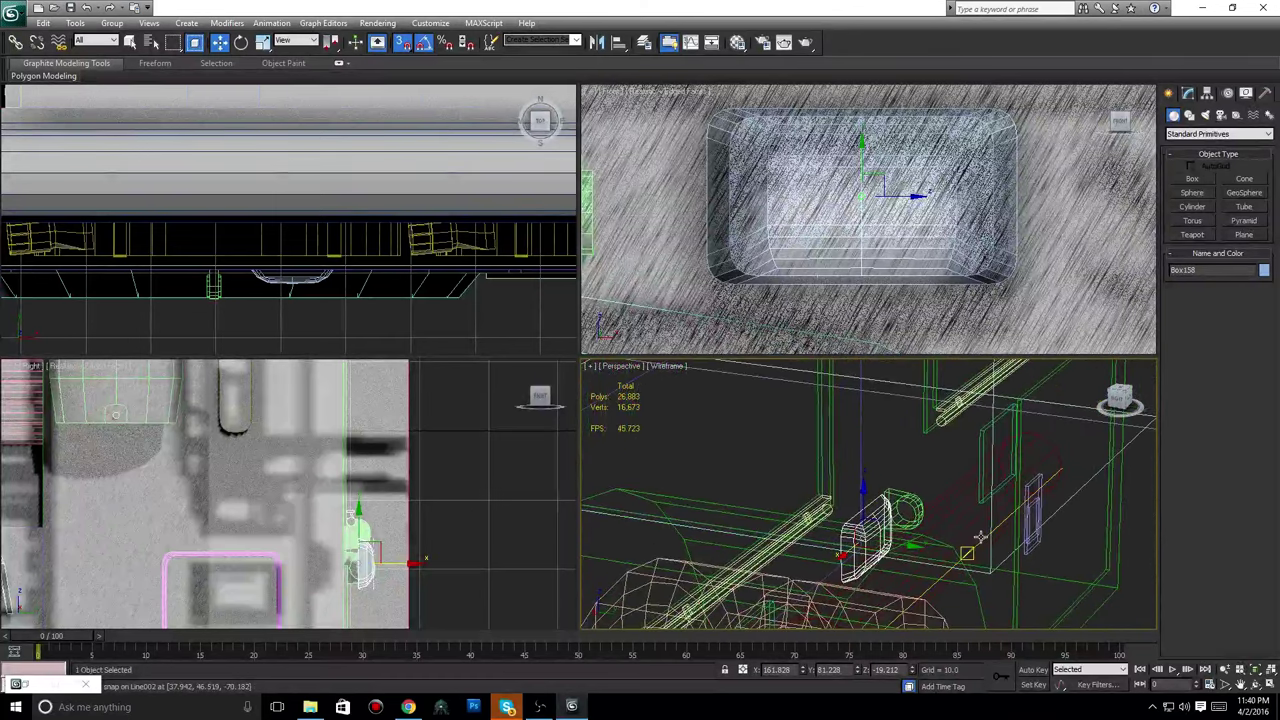
drag(905, 545, 1014, 388)
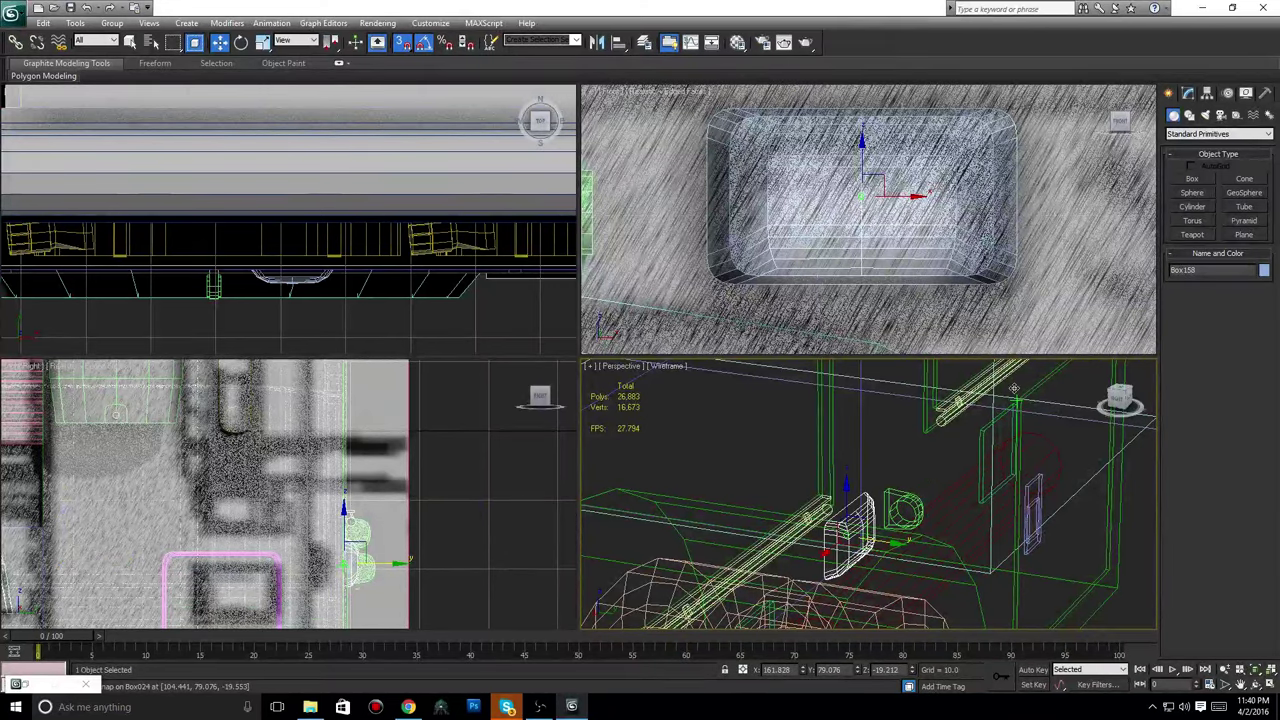
middle_drag(429, 477, 391, 457)
scroll(385, 450, up, 3)
scroll(403, 356, up, 5)
middle_drag(375, 504, 394, 606)
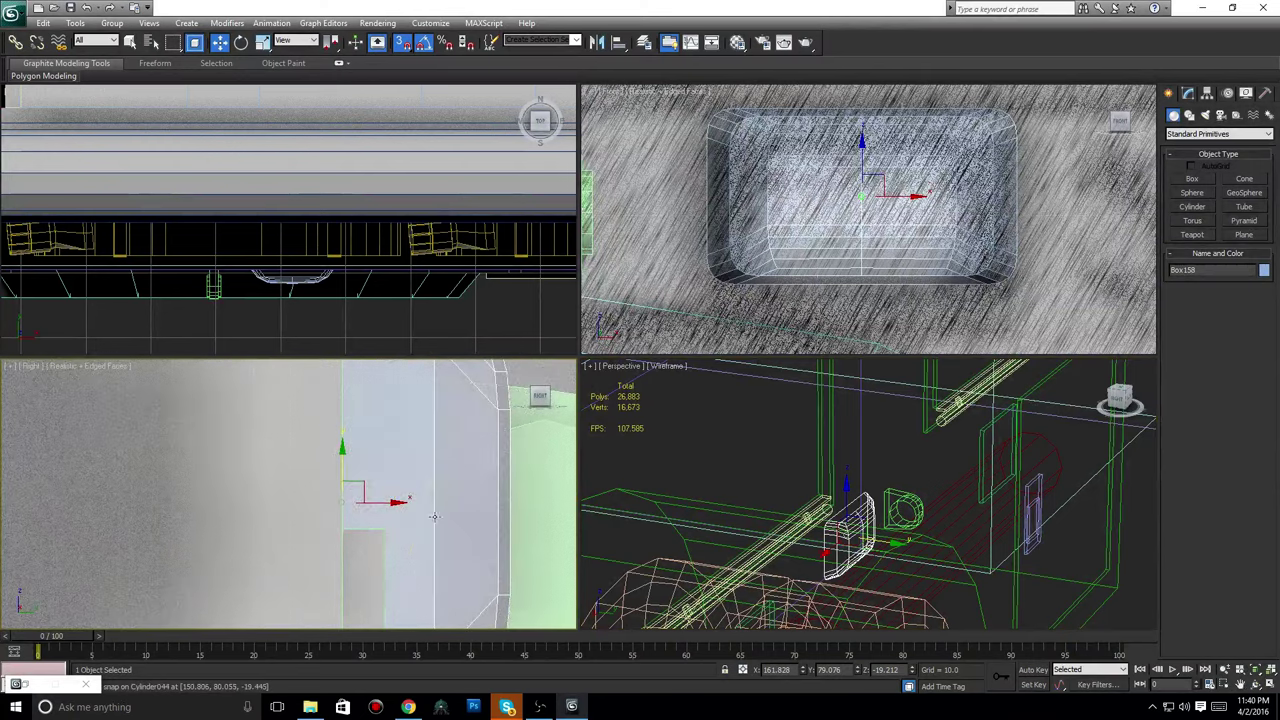
Clone the marker light in place on the opposite side of the truck.
scroll(922, 530, down, 10)
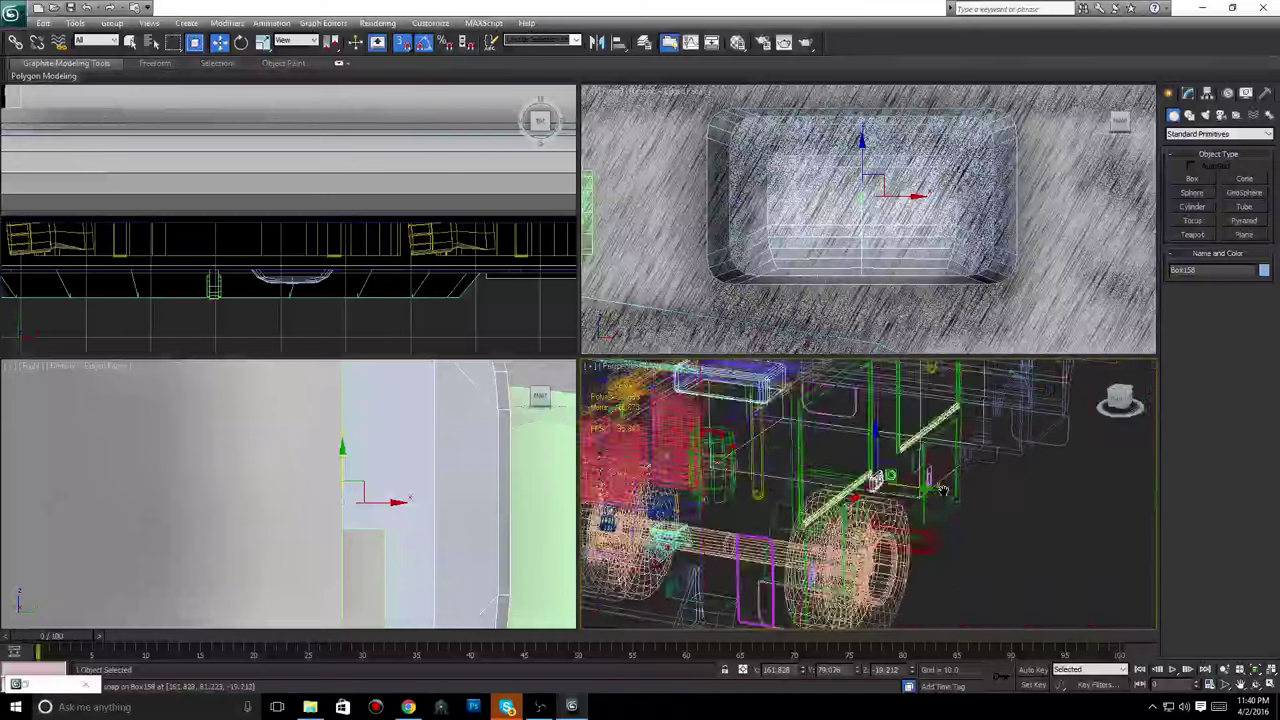
alt+middle_drag(942, 491, 876, 470)
scroll(932, 497, up, 5)
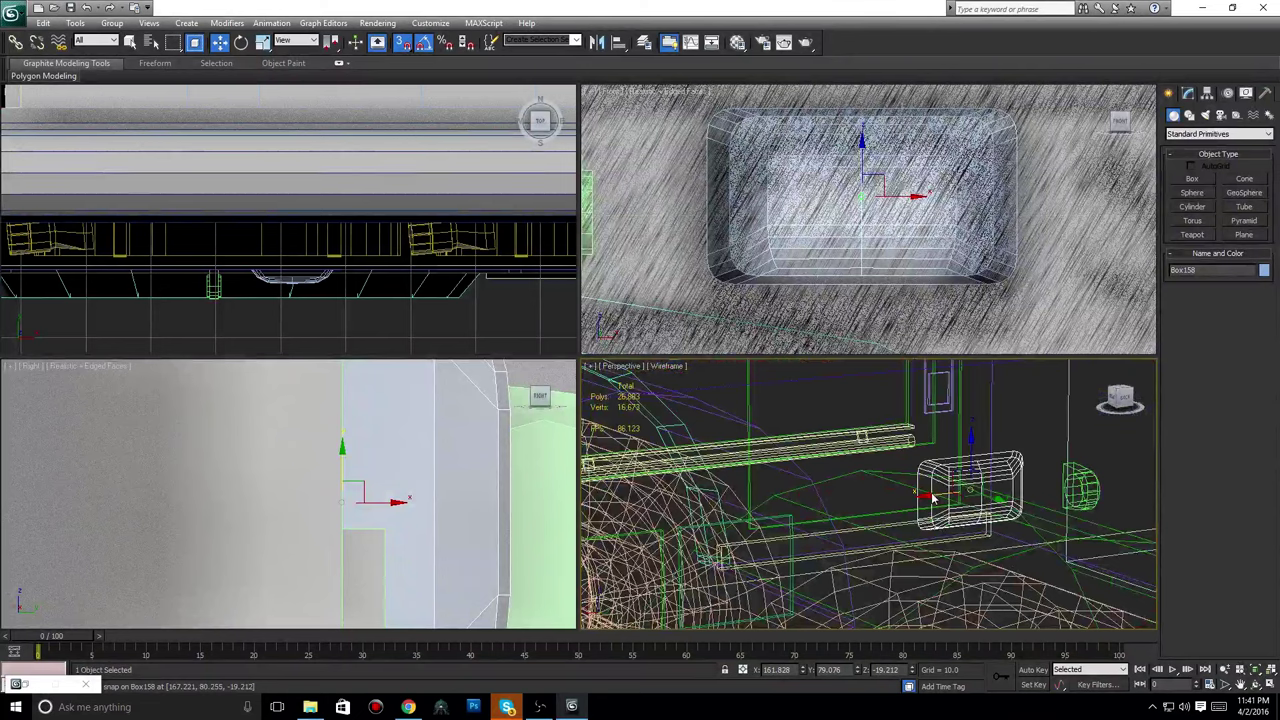
key(ctrl+v)
click(612, 402)
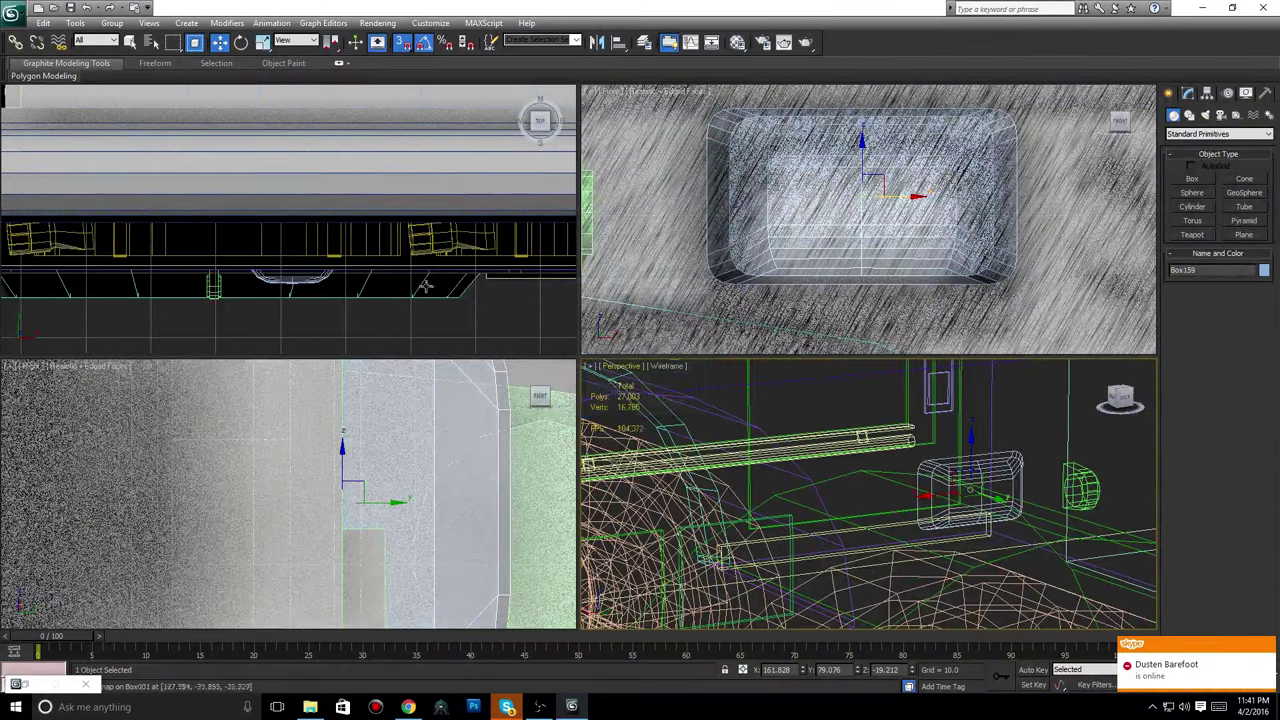
scroll(351, 313, down, 10)
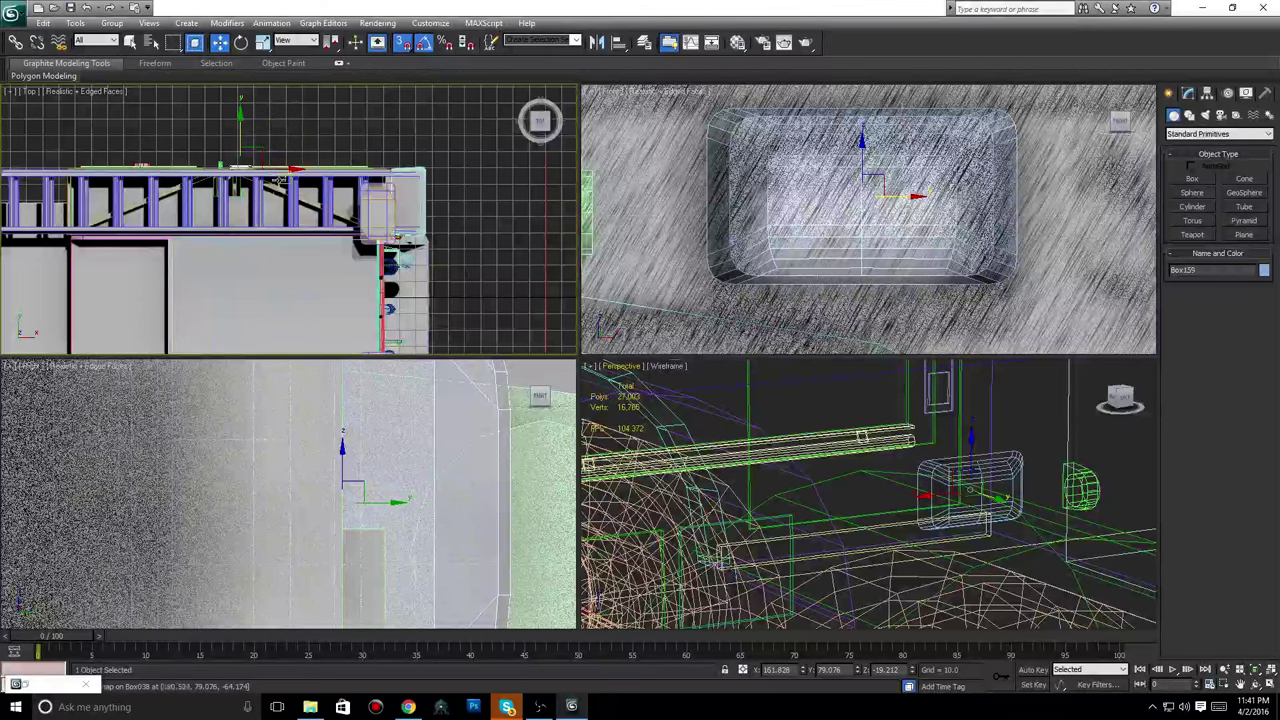
scroll(287, 176, up, 5)
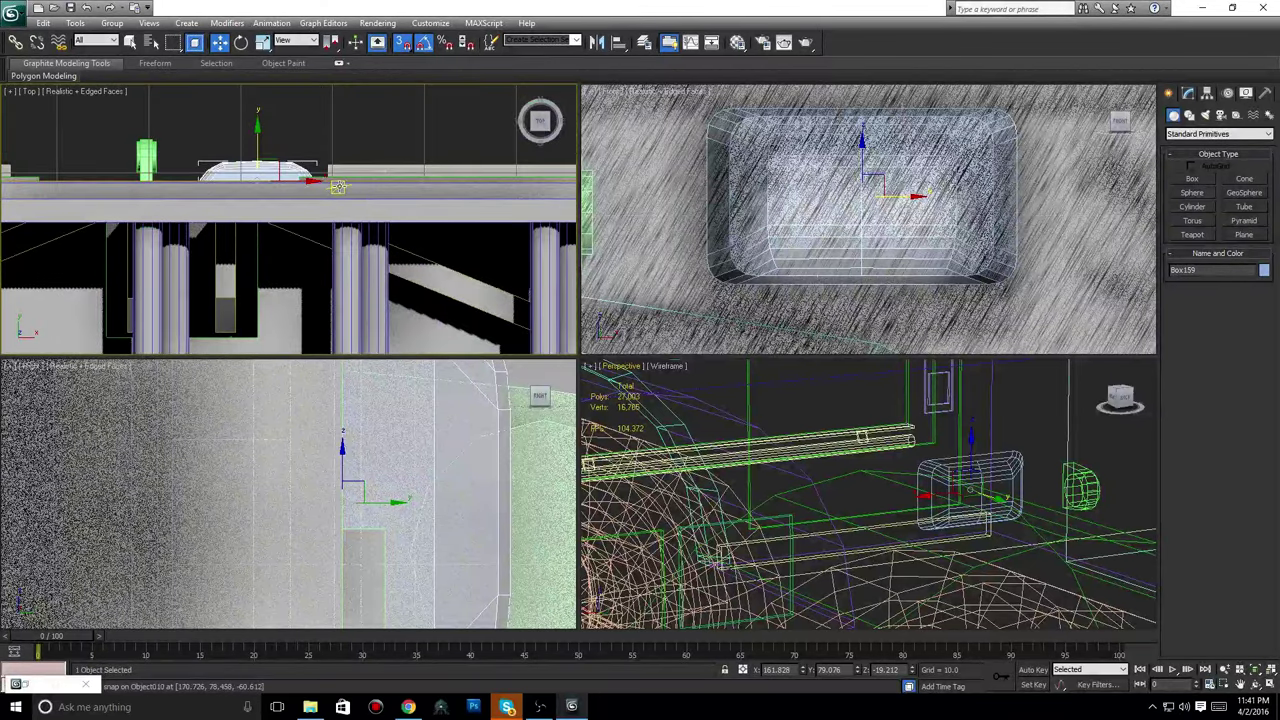
click(539, 706)
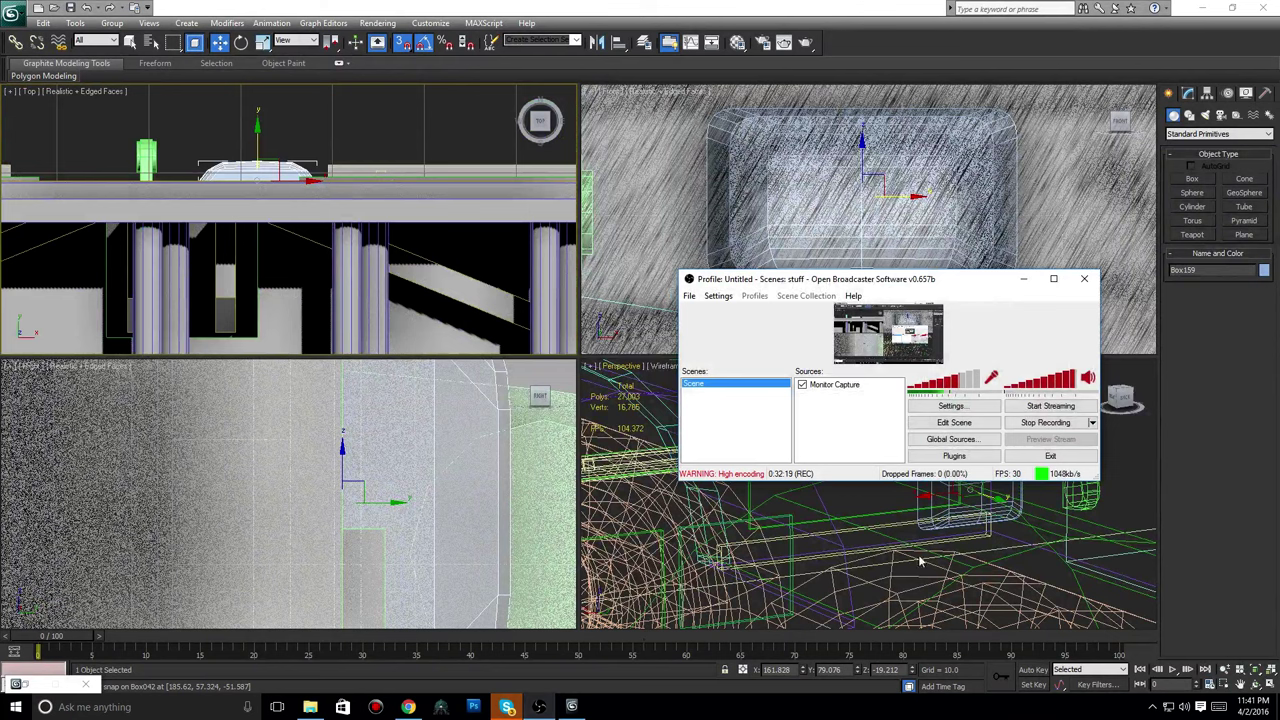